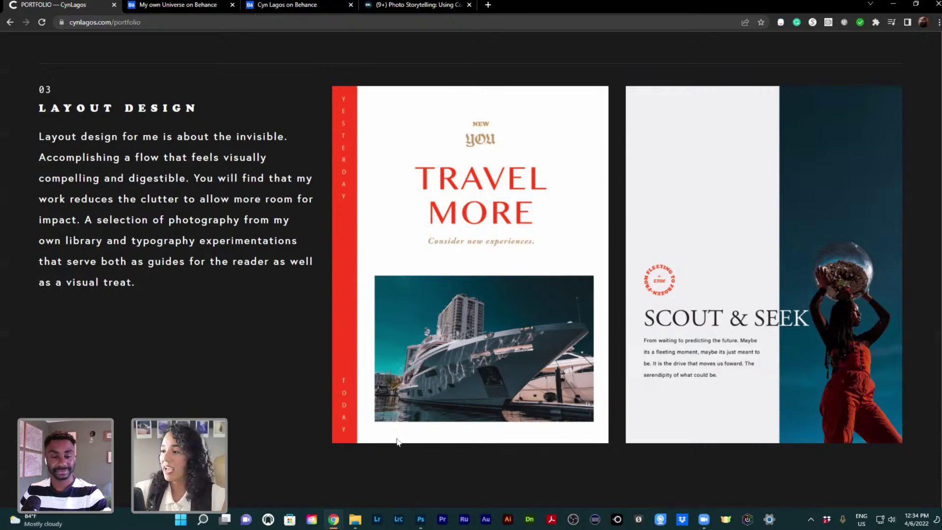
Look through the portfolio's Layout Design section, from the Travel More and Scout & Seek spreads to the Explore and Geometry layouts
{"action": "scroll", "coordinate": [398, 441], "scroll_direction": "down", "scroll_amount": 2}
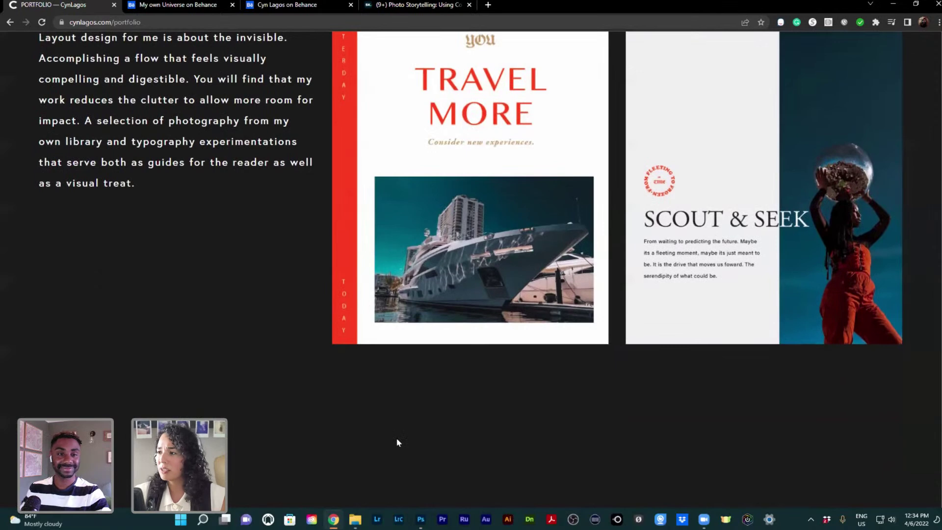
{"action": "scroll", "coordinate": [397, 443], "scroll_direction": "down", "scroll_amount": 3}
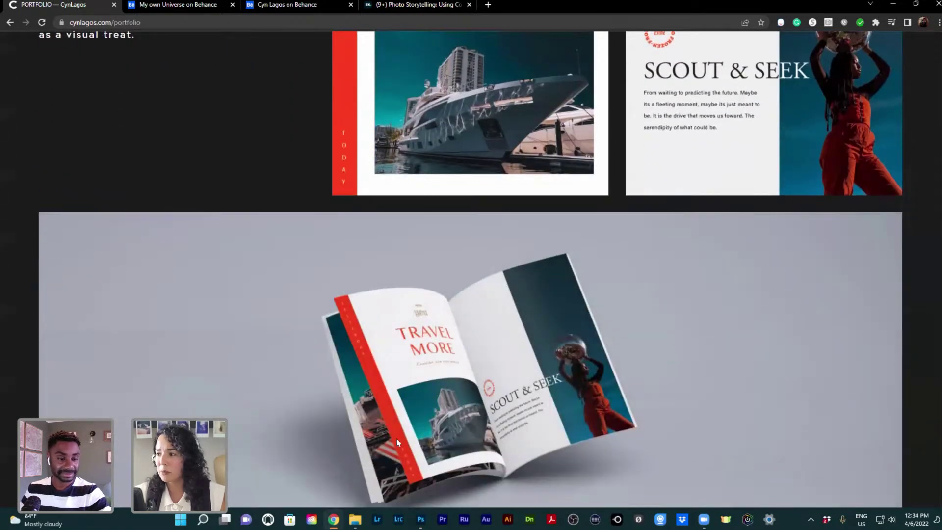
{"action": "scroll", "coordinate": [397, 442], "scroll_direction": "down", "scroll_amount": 1}
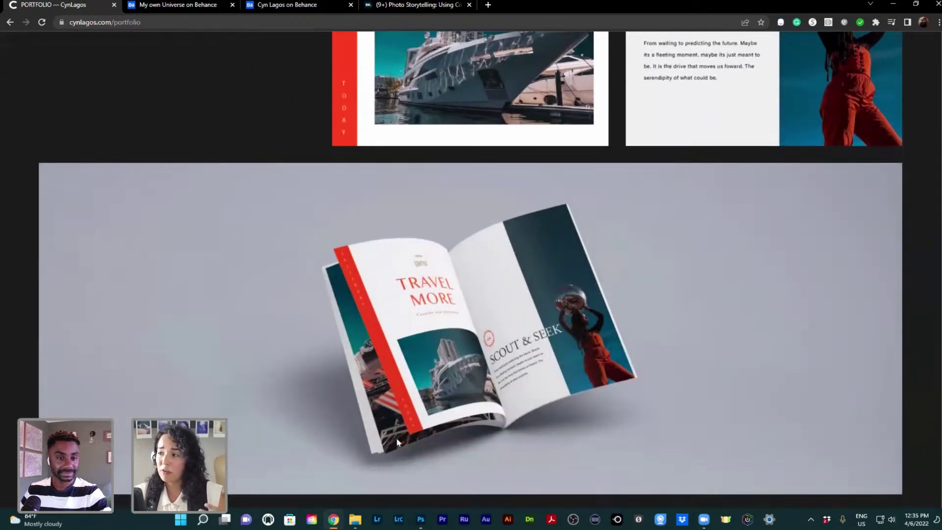
{"action": "scroll", "coordinate": [397, 442], "scroll_direction": "down", "scroll_amount": 2}
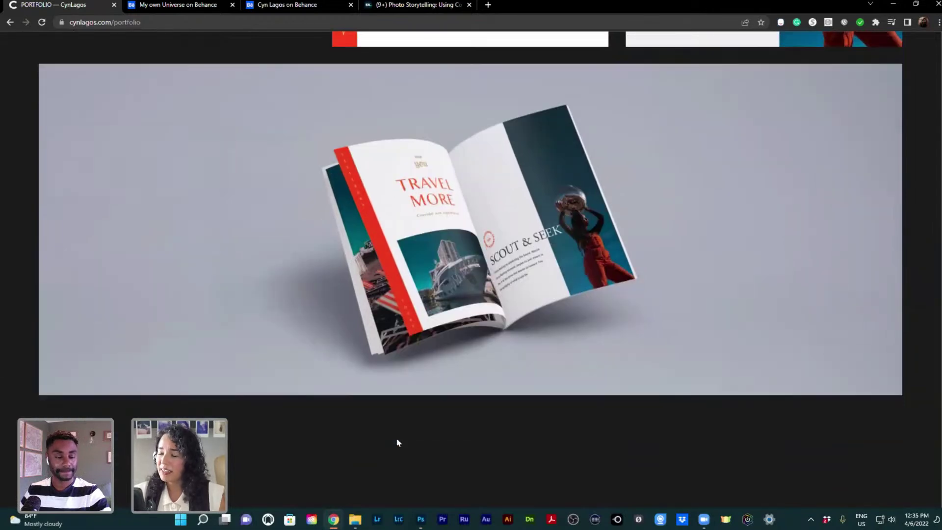
{"action": "scroll", "coordinate": [397, 442], "scroll_direction": "down", "scroll_amount": 2}
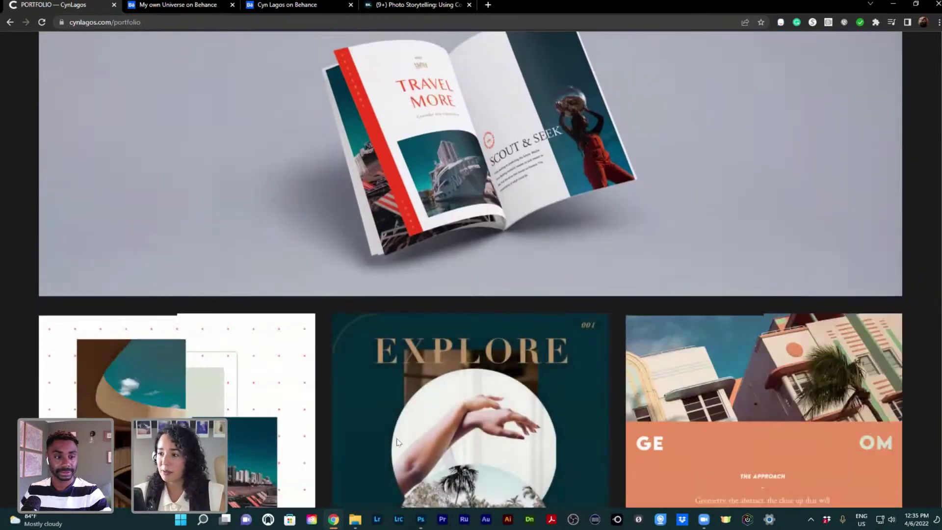
{"action": "scroll", "coordinate": [398, 442], "scroll_direction": "down", "scroll_amount": 1}
{"action": "scroll", "coordinate": [398, 442], "scroll_direction": "down", "scroll_amount": 3}
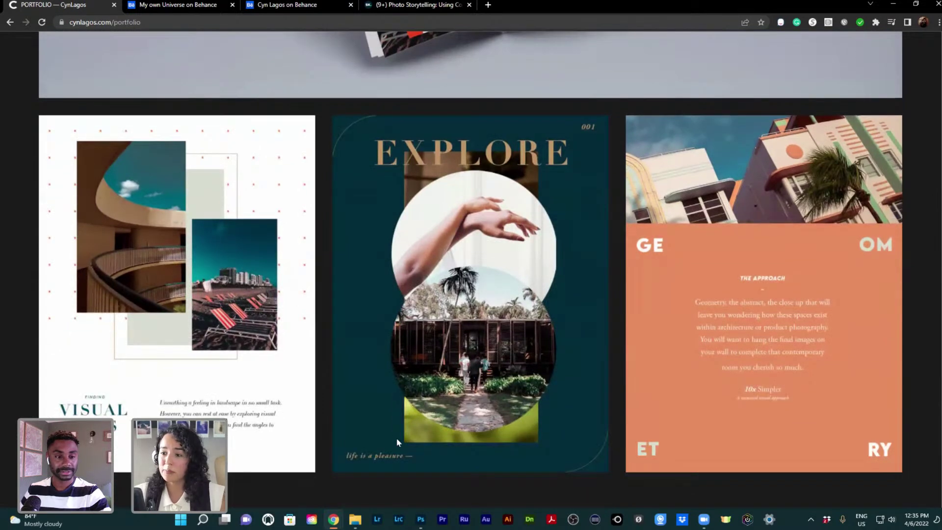
{"action": "scroll", "coordinate": [397, 443], "scroll_direction": "down", "scroll_amount": 1}
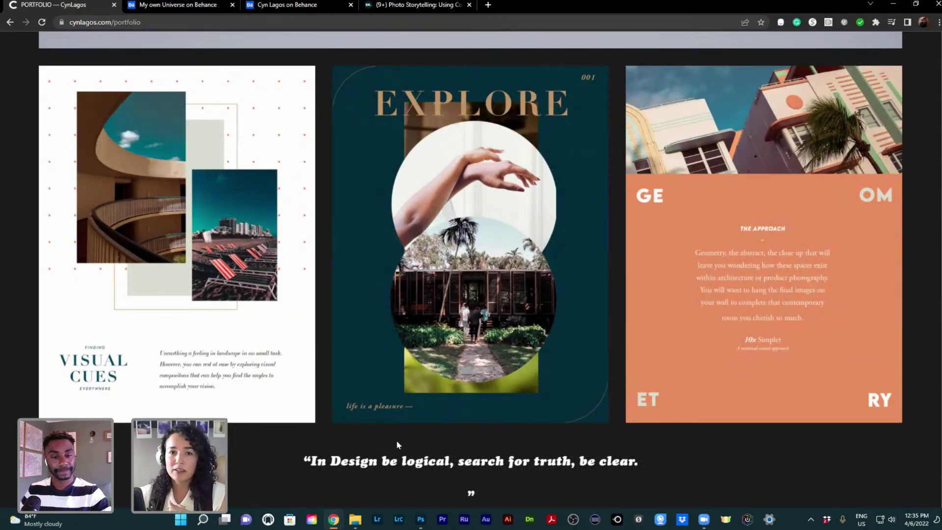
{"action": "scroll", "coordinate": [397, 444], "scroll_direction": "down", "scroll_amount": 1}
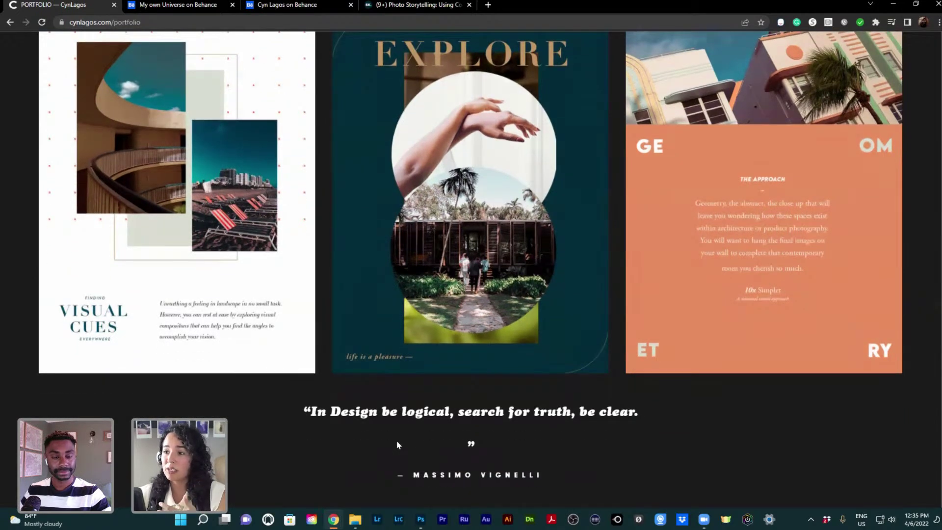
{"action": "scroll", "coordinate": [397, 445], "scroll_direction": "down", "scroll_amount": 3}
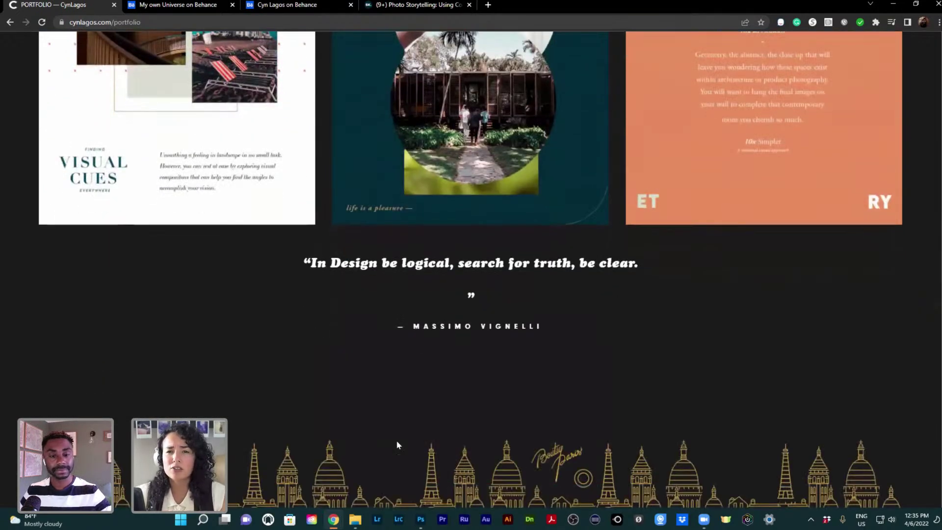
Examine the Illustrations section, including the Paris skyline artwork, the landmark reference photos with line drawings, and the cocktail glass mockup
{"action": "scroll", "coordinate": [397, 445], "scroll_direction": "down", "scroll_amount": 6}
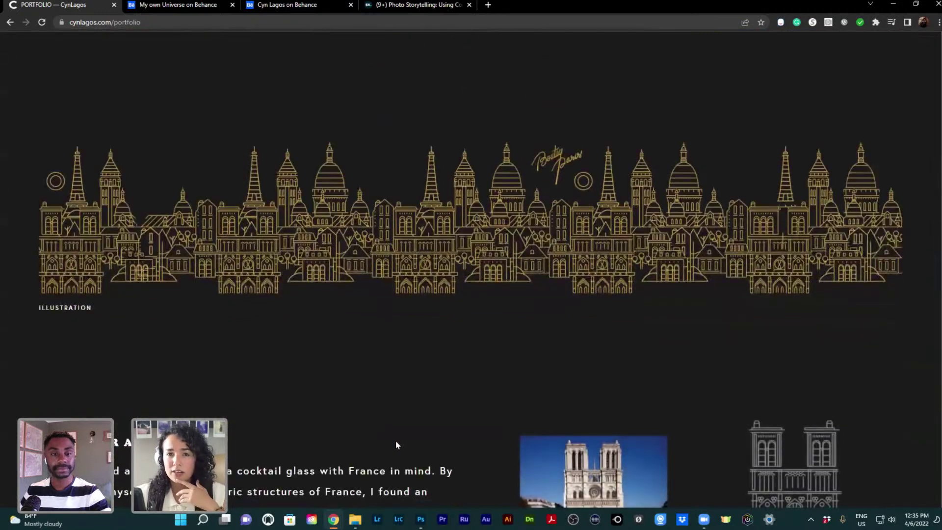
{"action": "scroll", "coordinate": [398, 445], "scroll_direction": "down", "scroll_amount": 3}
{"action": "scroll", "coordinate": [397, 444], "scroll_direction": "down", "scroll_amount": 2}
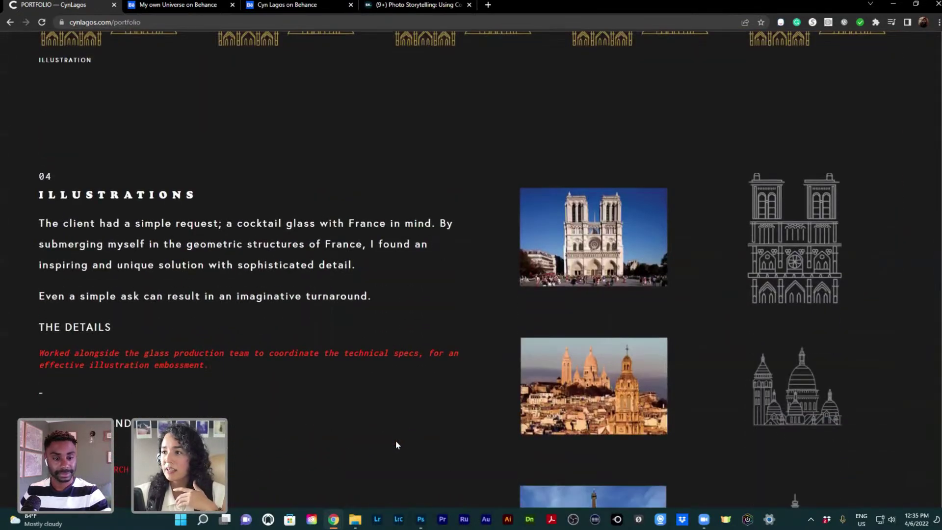
{"action": "scroll", "coordinate": [397, 445], "scroll_direction": "down", "scroll_amount": 2}
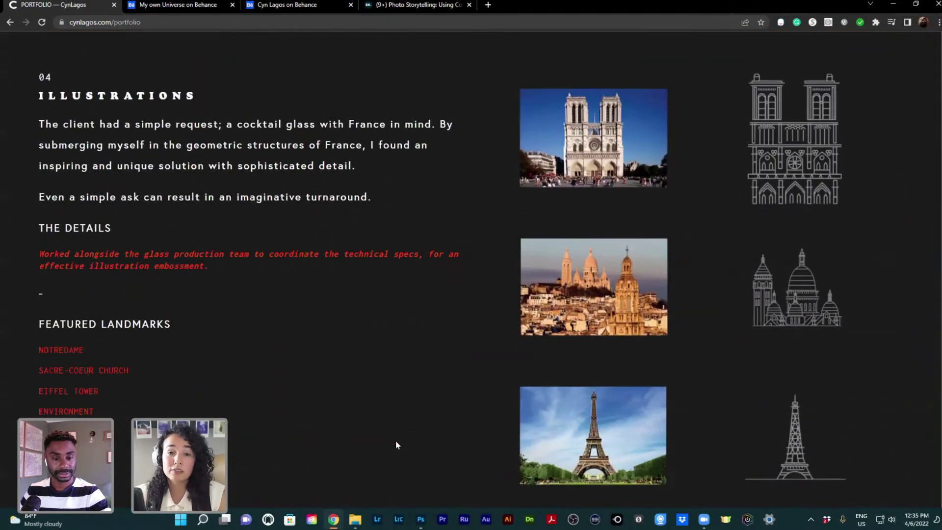
{"action": "scroll", "coordinate": [397, 442], "scroll_direction": "down", "scroll_amount": 2}
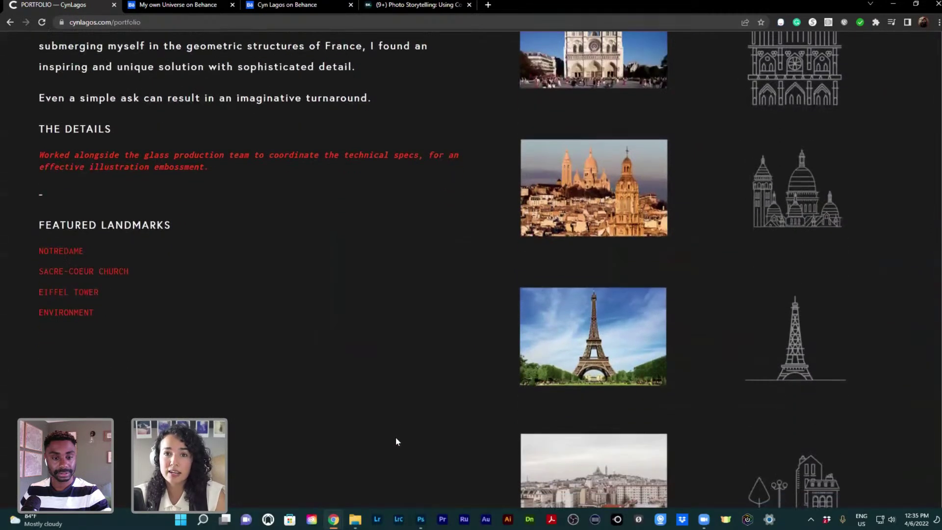
{"action": "scroll", "coordinate": [396, 441], "scroll_direction": "down", "scroll_amount": 4}
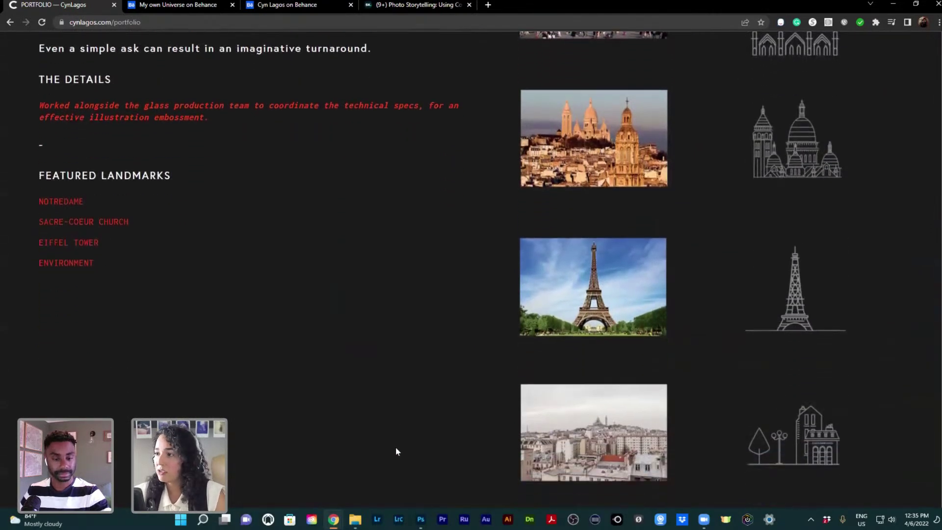
{"action": "scroll", "coordinate": [398, 454], "scroll_direction": "down", "scroll_amount": 5}
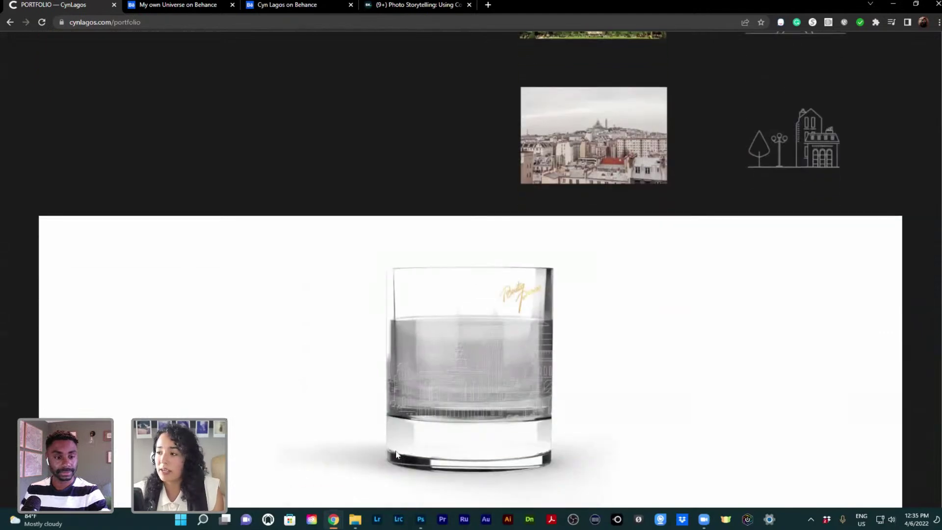
{"action": "scroll", "coordinate": [398, 455], "scroll_direction": "down", "scroll_amount": 1}
Examine the Collage section, comparing the Adobe Photoshop artwork with the grid of Miami source photos used in it
{"action": "scroll", "coordinate": [397, 454], "scroll_direction": "down", "scroll_amount": 6}
{"action": "scroll", "coordinate": [397, 454], "scroll_direction": "down", "scroll_amount": 1}
{"action": "scroll", "coordinate": [397, 455], "scroll_direction": "down", "scroll_amount": 1}
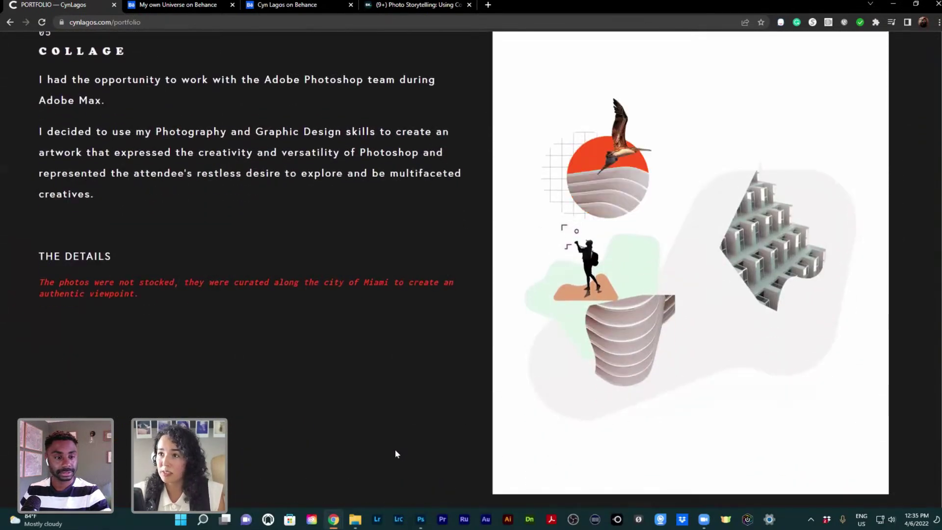
{"action": "scroll", "coordinate": [397, 454], "scroll_direction": "up", "scroll_amount": 1}
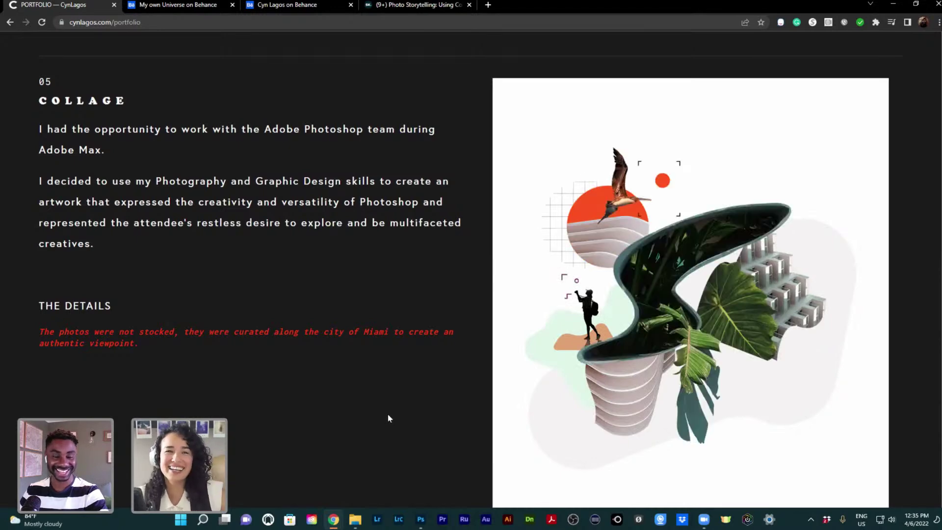
{"action": "scroll", "coordinate": [387, 419], "scroll_direction": "down", "scroll_amount": 2}
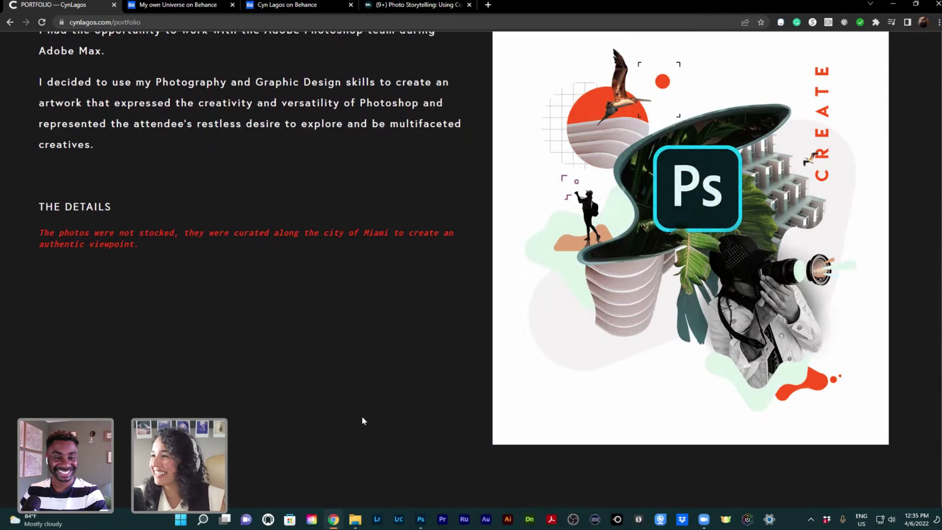
{"action": "scroll", "coordinate": [362, 421], "scroll_direction": "down", "scroll_amount": 1}
{"action": "scroll", "coordinate": [362, 421], "scroll_direction": "down", "scroll_amount": 4}
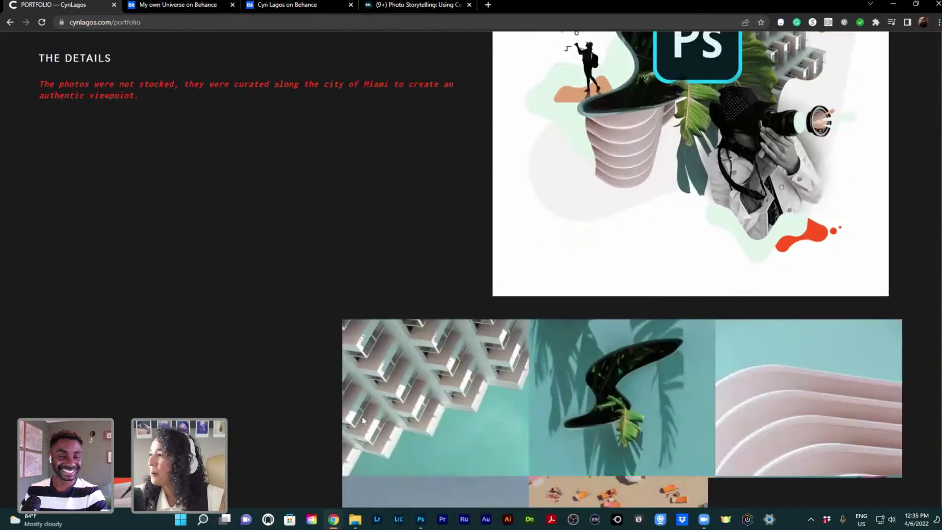
{"action": "scroll", "coordinate": [362, 421], "scroll_direction": "down", "scroll_amount": 1}
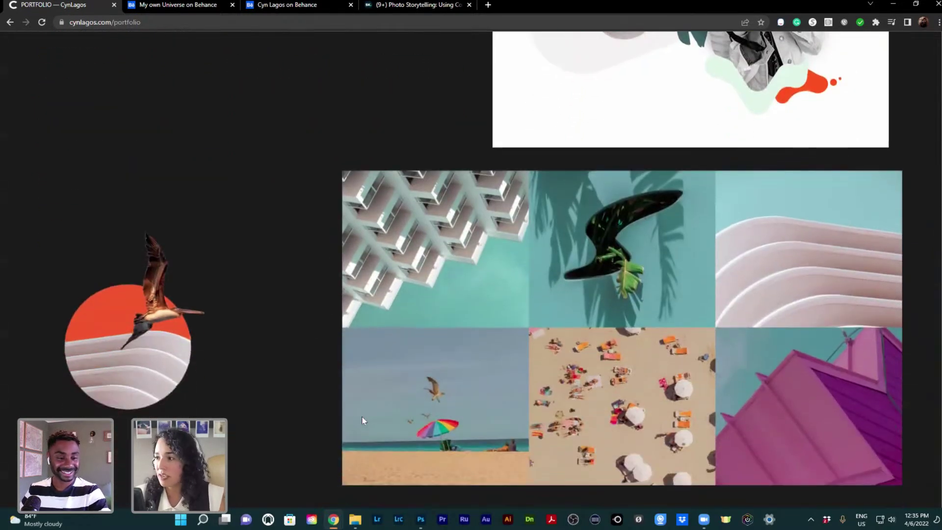
{"action": "scroll", "coordinate": [362, 421], "scroll_direction": "down", "scroll_amount": 1}
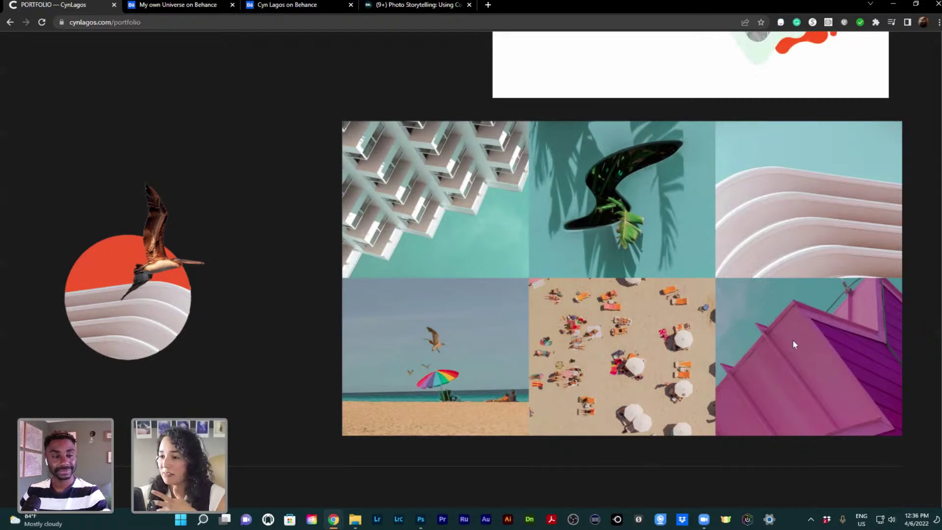
{"action": "scroll", "coordinate": [793, 343], "scroll_direction": "up", "scroll_amount": 8}
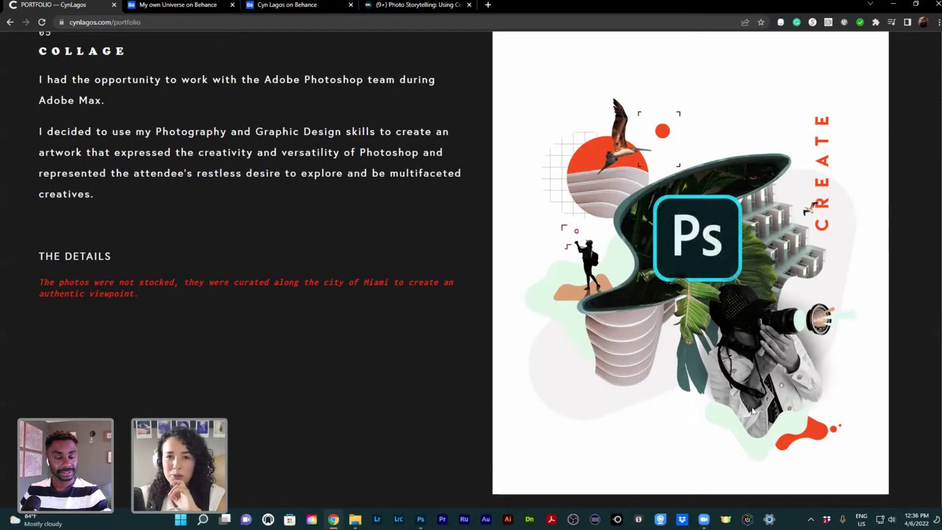
{"action": "scroll", "coordinate": [753, 411], "scroll_direction": "down", "scroll_amount": 4}
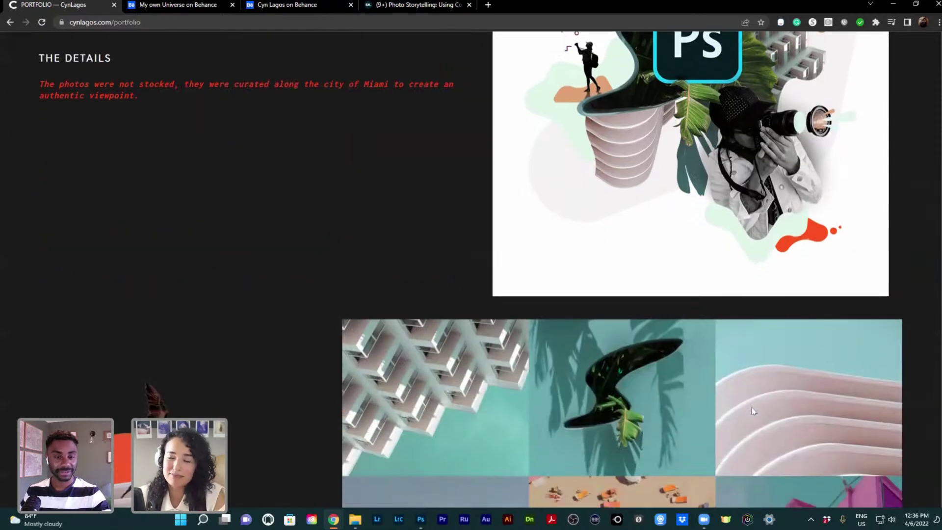
{"action": "scroll", "coordinate": [751, 407], "scroll_direction": "down", "scroll_amount": 10}
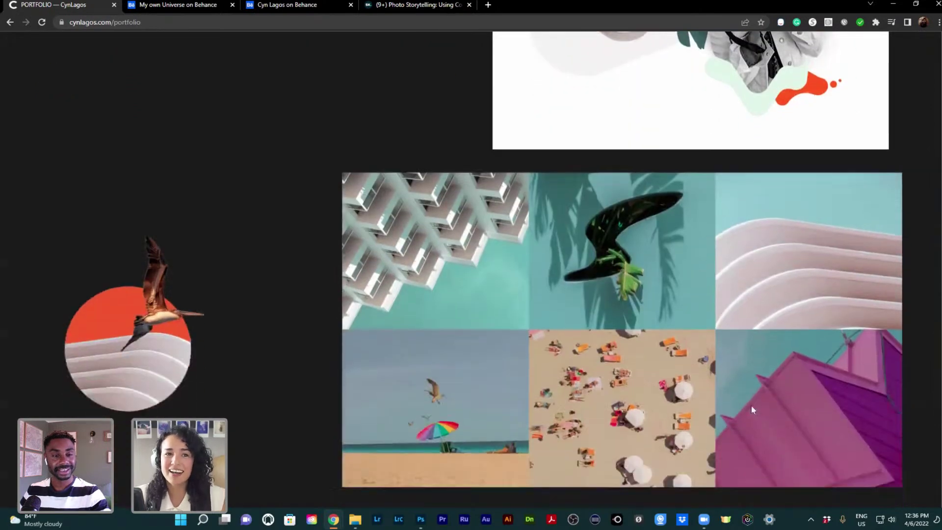
Review the Social Activations section, covering the Wynwood visuals, the Art Basel Google promo video and the Sights of Sound poster
{"action": "scroll", "coordinate": [752, 405], "scroll_direction": "down", "scroll_amount": 3}
{"action": "scroll", "coordinate": [753, 409], "scroll_direction": "down", "scroll_amount": 1}
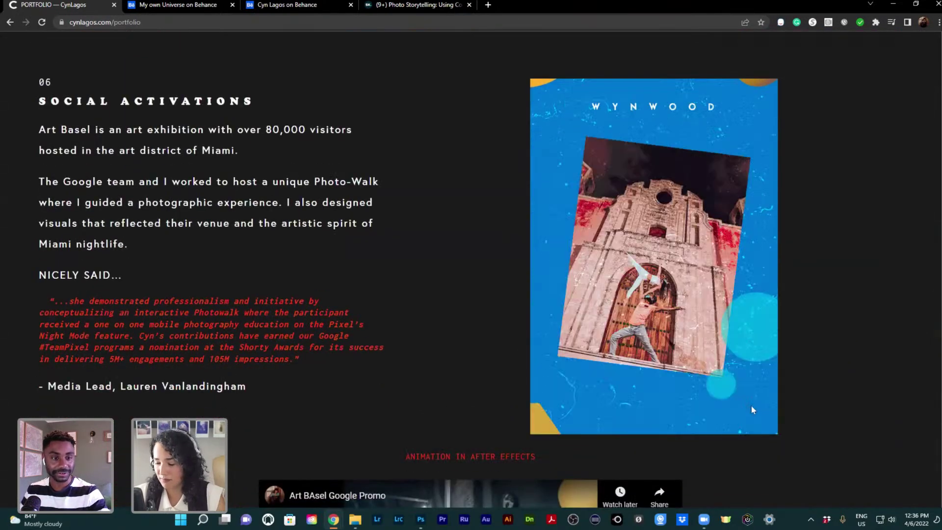
{"action": "scroll", "coordinate": [752, 406], "scroll_direction": "down", "scroll_amount": 2}
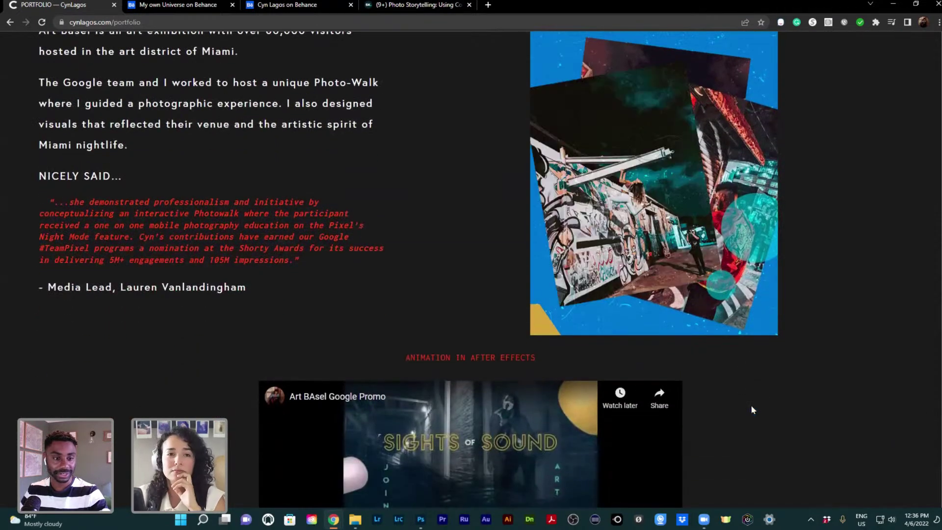
{"action": "scroll", "coordinate": [753, 409], "scroll_direction": "down", "scroll_amount": 2}
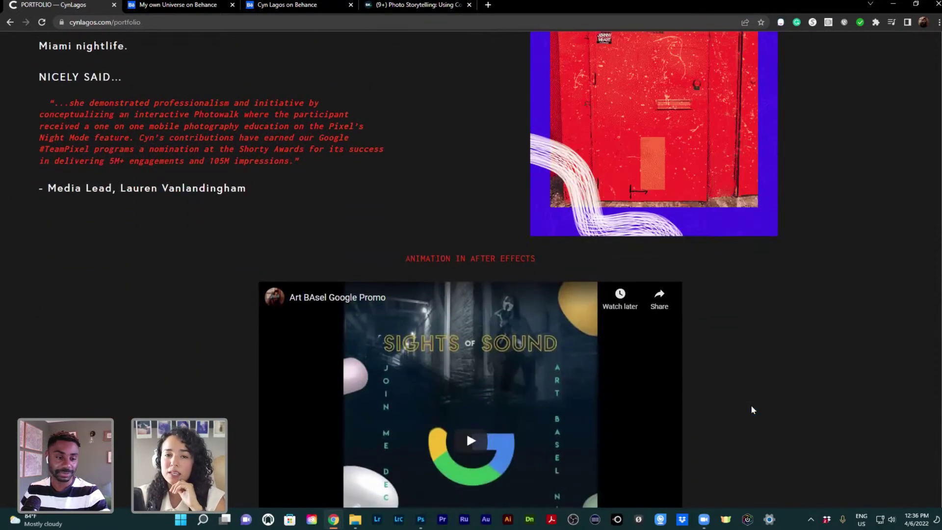
{"action": "scroll", "coordinate": [752, 409], "scroll_direction": "down", "scroll_amount": 5}
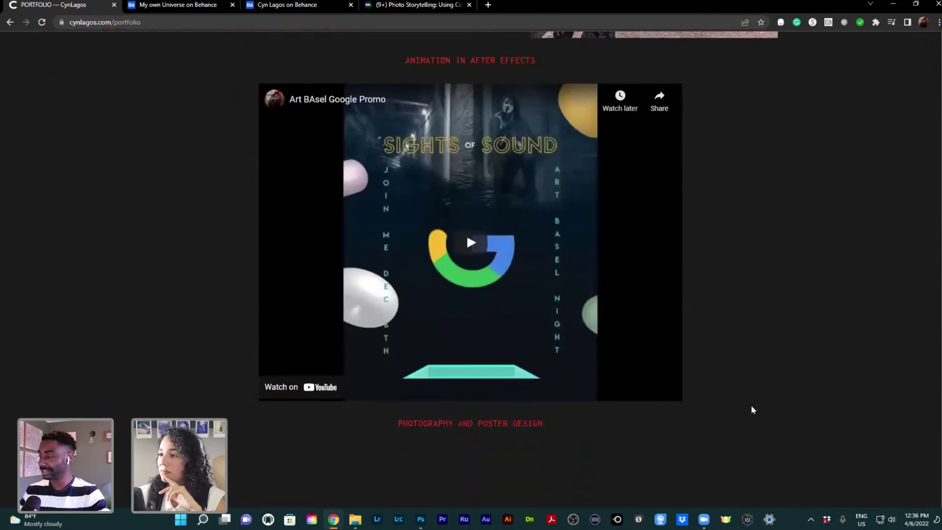
{"action": "scroll", "coordinate": [753, 410], "scroll_direction": "down", "scroll_amount": 6}
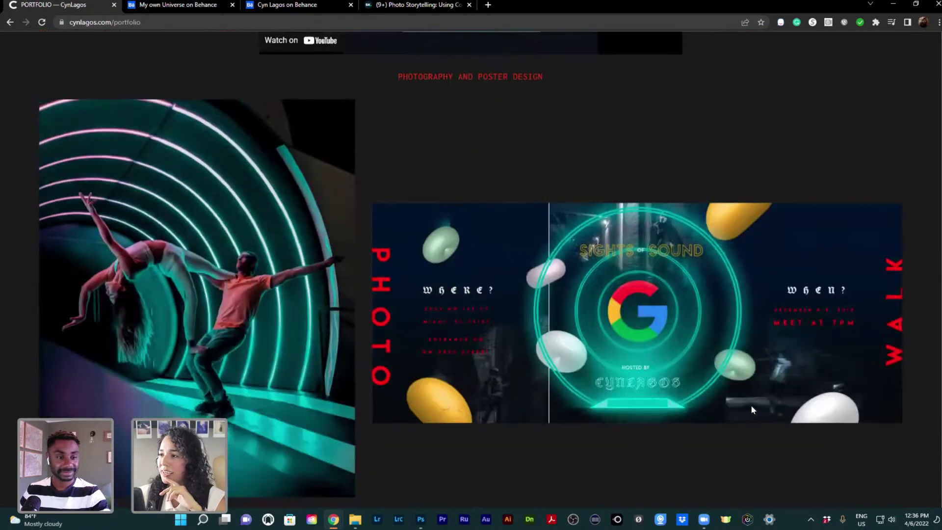
{"action": "scroll", "coordinate": [753, 410], "scroll_direction": "down", "scroll_amount": 1}
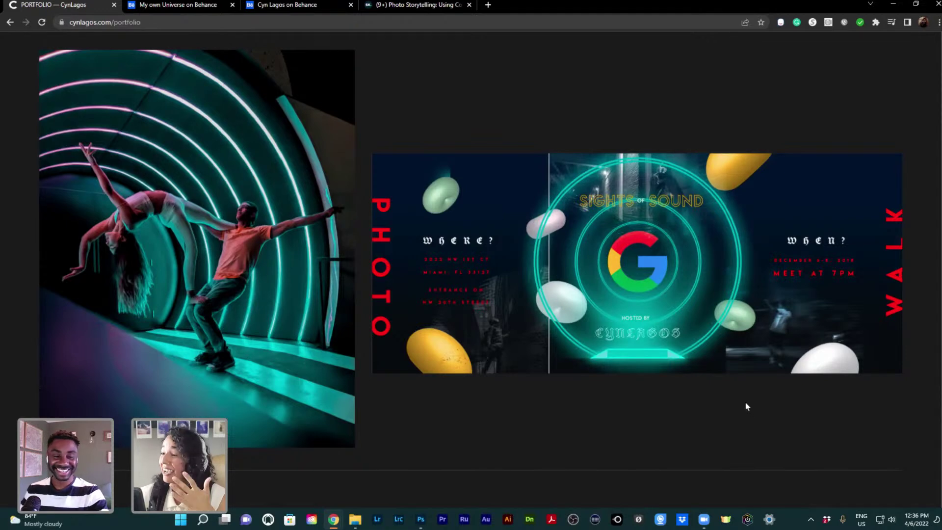
{"action": "scroll", "coordinate": [744, 408], "scroll_direction": "up", "scroll_amount": 1}
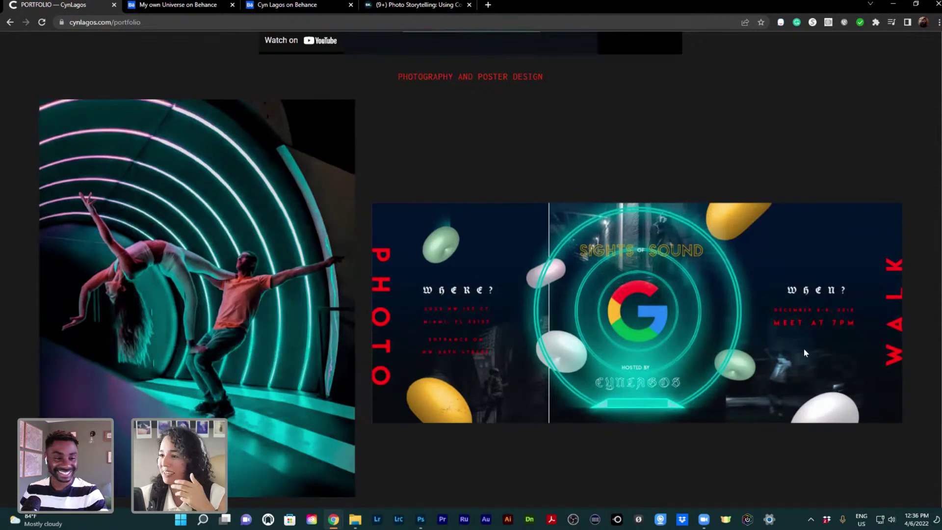
{"action": "scroll", "coordinate": [804, 352], "scroll_direction": "down", "scroll_amount": 1}
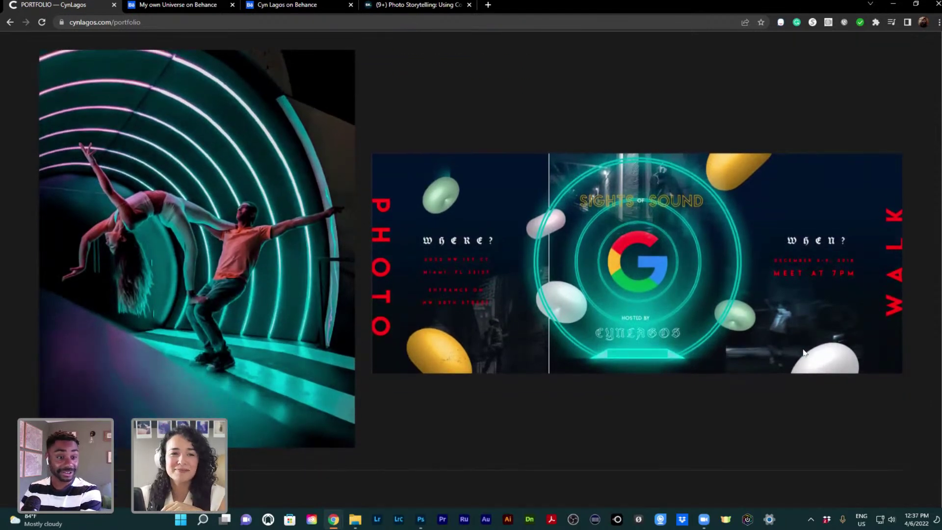
{"action": "scroll", "coordinate": [803, 352], "scroll_direction": "down", "scroll_amount": 2}
{"action": "scroll", "coordinate": [799, 351], "scroll_direction": "up", "scroll_amount": 1}
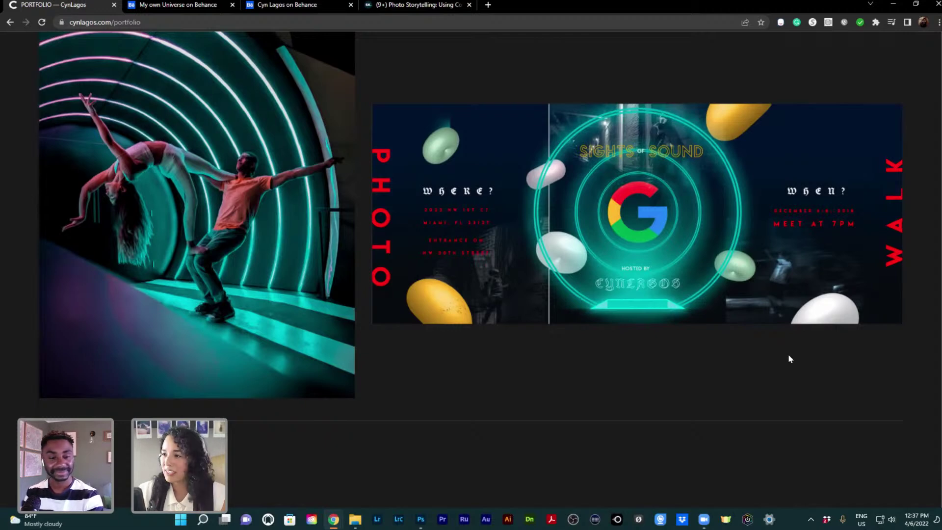
Finish the Social Activations section, open the Photography page and view the Photographer introduction with the orange-robed hand portrait
{"action": "scroll", "coordinate": [802, 383], "scroll_direction": "down", "scroll_amount": 2}
{"action": "scroll", "coordinate": [803, 386], "scroll_direction": "down", "scroll_amount": 3}
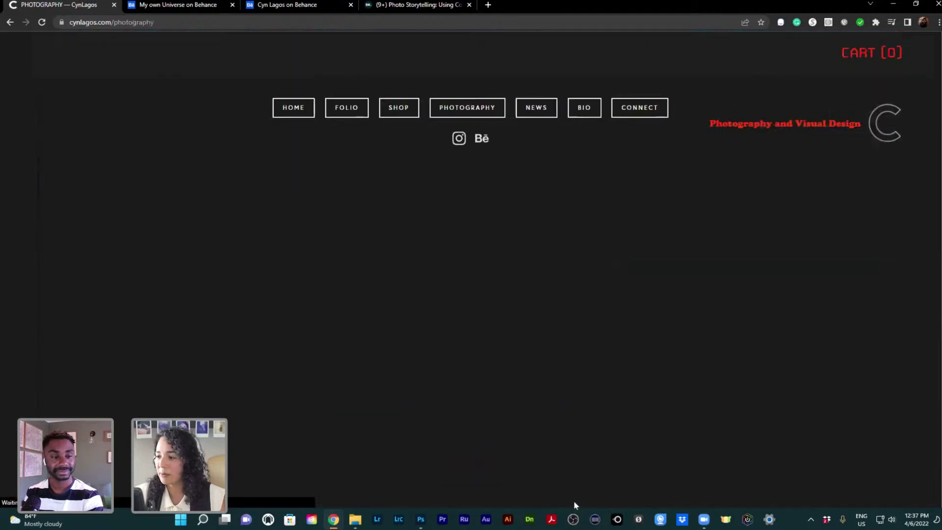
{"action": "scroll", "coordinate": [574, 498], "scroll_direction": "down", "scroll_amount": 6}
{"action": "scroll", "coordinate": [575, 499], "scroll_direction": "down", "scroll_amount": 6}
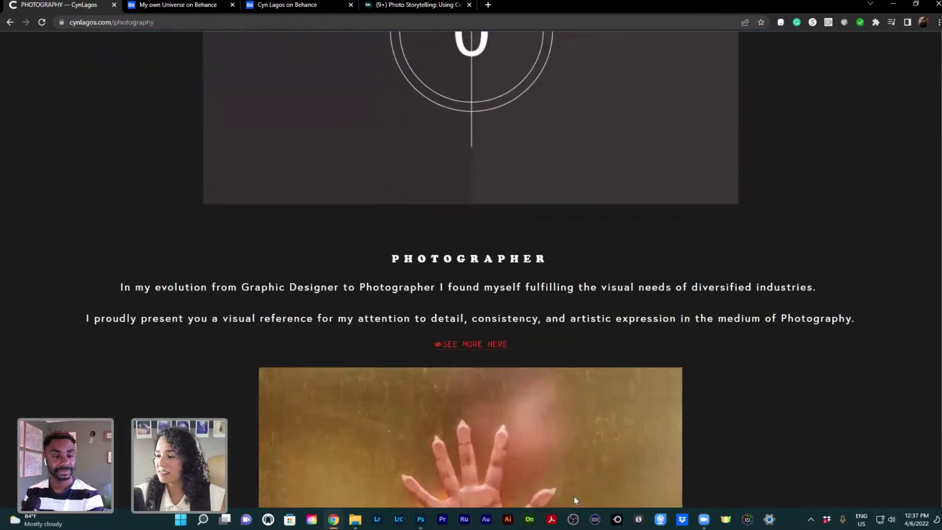
{"action": "scroll", "coordinate": [575, 500], "scroll_direction": "down", "scroll_amount": 3}
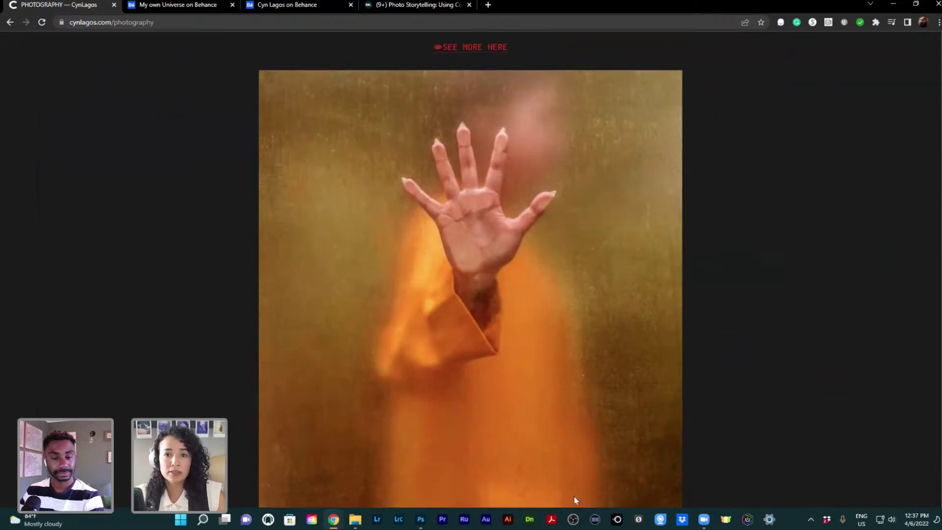
{"action": "scroll", "coordinate": [574, 498], "scroll_direction": "down", "scroll_amount": 2}
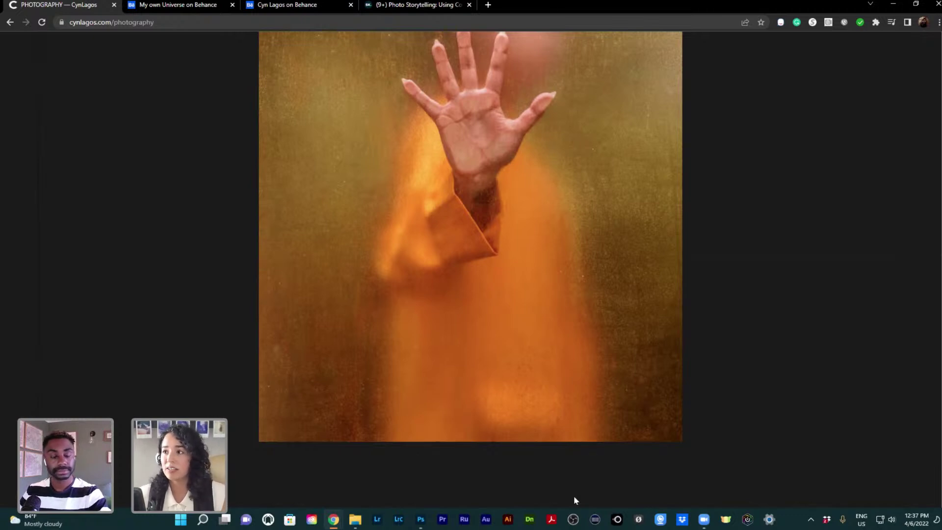
Examine the Online Presence grid, including the A Day Off, Unity, Valley of Fire and Past visuals
{"action": "scroll", "coordinate": [574, 498], "scroll_direction": "down", "scroll_amount": 3}
{"action": "scroll", "coordinate": [575, 499], "scroll_direction": "down", "scroll_amount": 2}
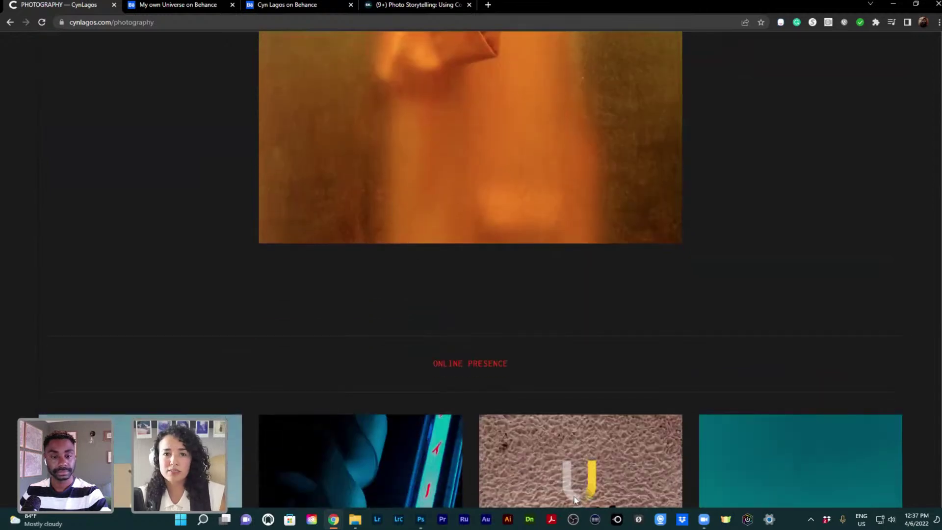
{"action": "scroll", "coordinate": [574, 500], "scroll_direction": "down", "scroll_amount": 6}
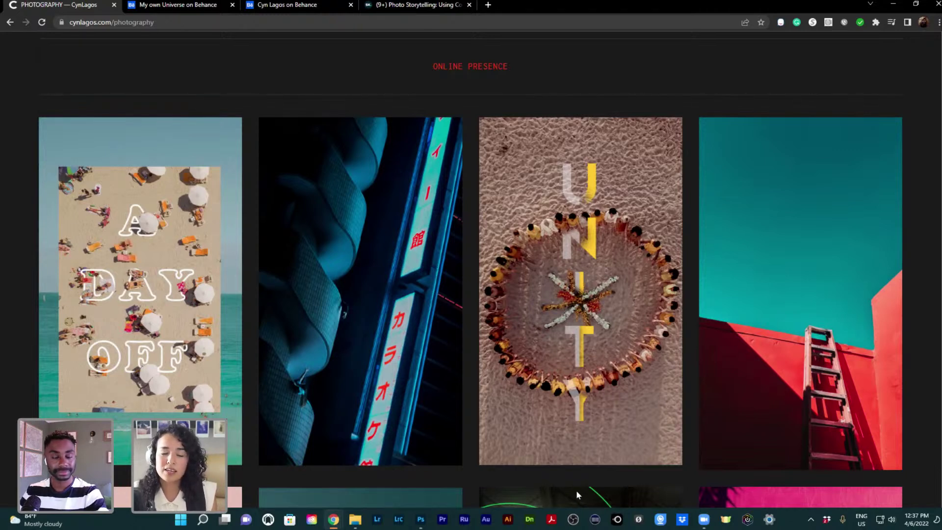
{"action": "scroll", "coordinate": [578, 493], "scroll_direction": "down", "scroll_amount": 1}
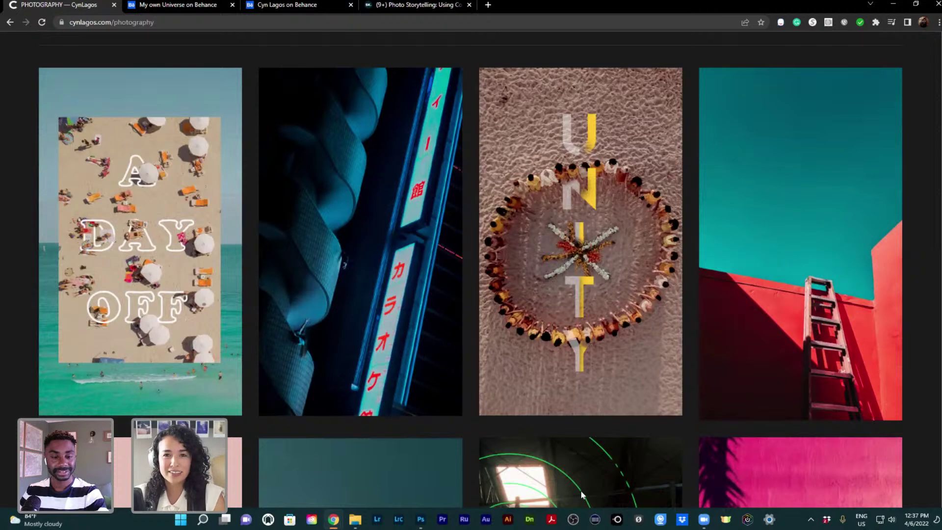
{"action": "scroll", "coordinate": [581, 494], "scroll_direction": "down", "scroll_amount": 5}
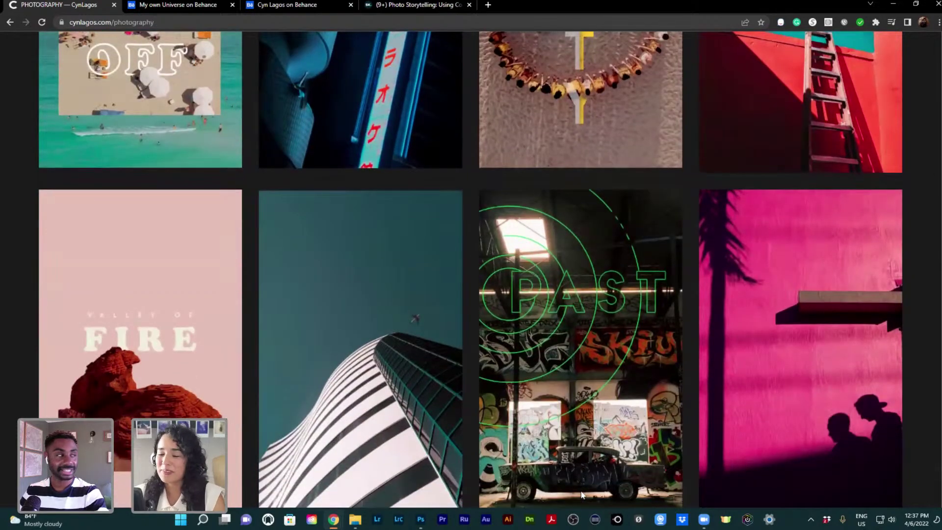
{"action": "scroll", "coordinate": [581, 494], "scroll_direction": "down", "scroll_amount": 3}
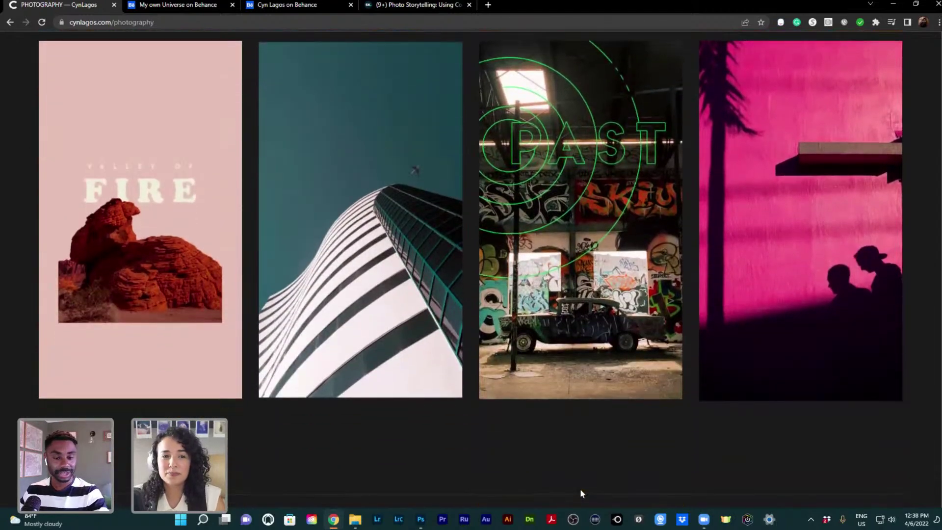
{"action": "scroll", "coordinate": [580, 492], "scroll_direction": "down", "scroll_amount": 1}
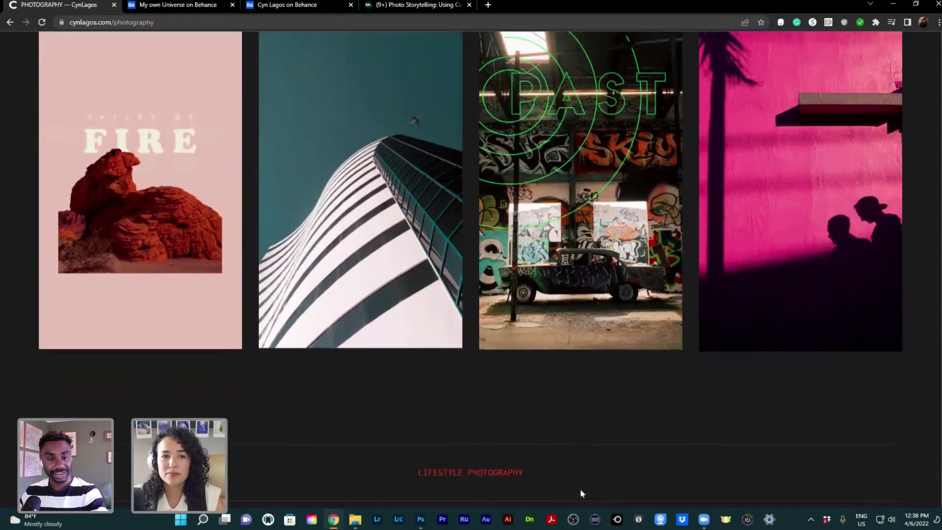
Review the Lifestyle Photography section, covering the Hospitality text, the three large editorial photos and the row of four hotel shots
{"action": "scroll", "coordinate": [581, 491], "scroll_direction": "down", "scroll_amount": 2}
{"action": "scroll", "coordinate": [580, 489], "scroll_direction": "down", "scroll_amount": 10}
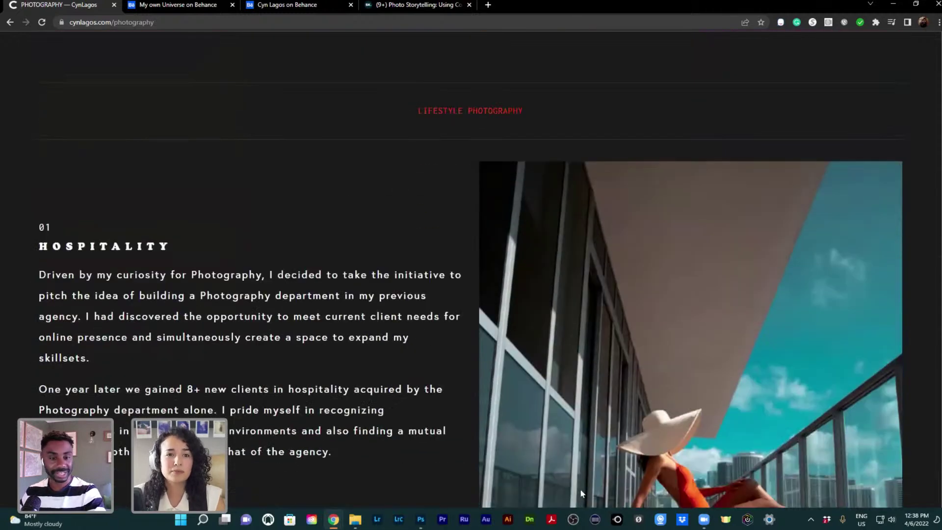
{"action": "scroll", "coordinate": [580, 493], "scroll_direction": "down", "scroll_amount": 1}
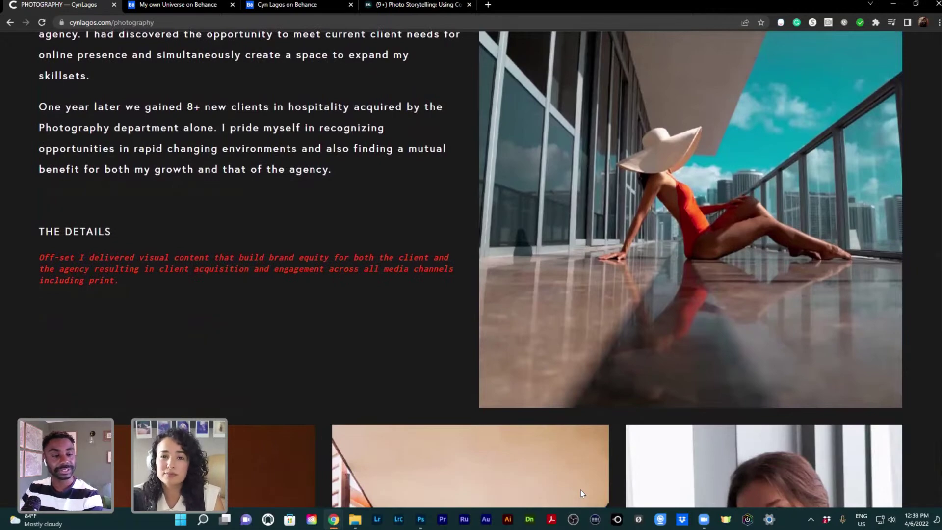
{"action": "scroll", "coordinate": [581, 489], "scroll_direction": "down", "scroll_amount": 8}
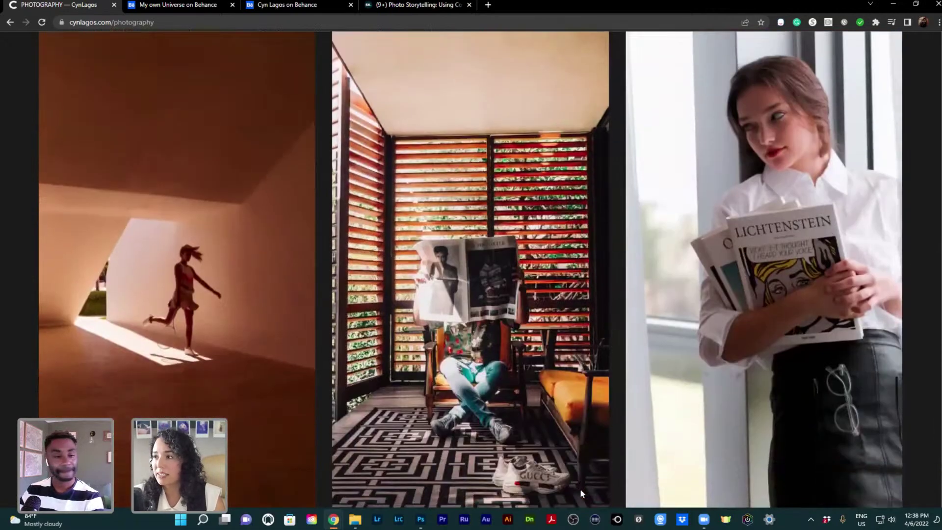
{"action": "scroll", "coordinate": [580, 489], "scroll_direction": "down", "scroll_amount": 1}
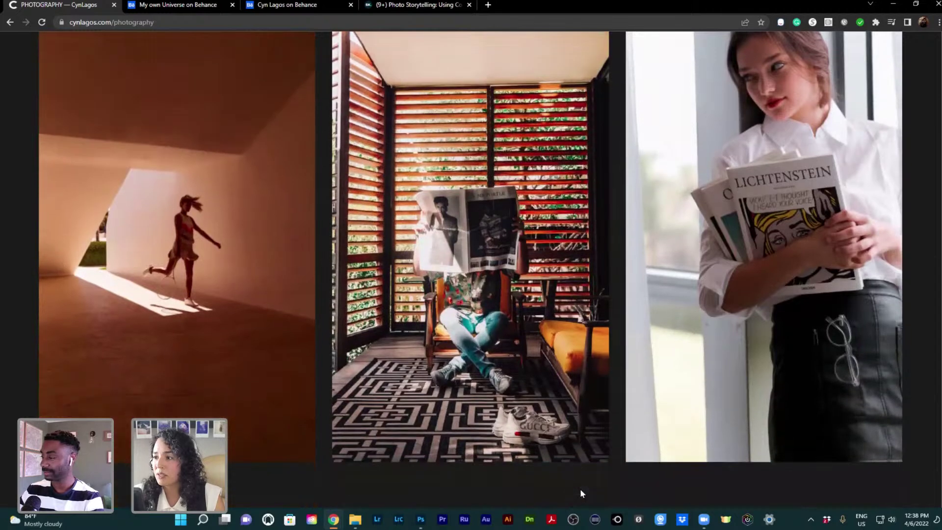
{"action": "scroll", "coordinate": [579, 489], "scroll_direction": "up", "scroll_amount": 1}
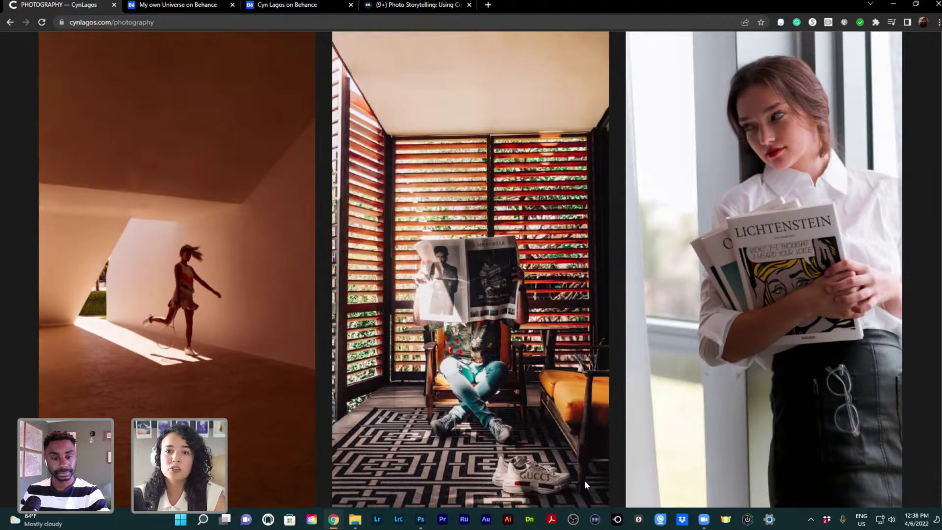
{"action": "scroll", "coordinate": [584, 480], "scroll_direction": "down", "scroll_amount": 8}
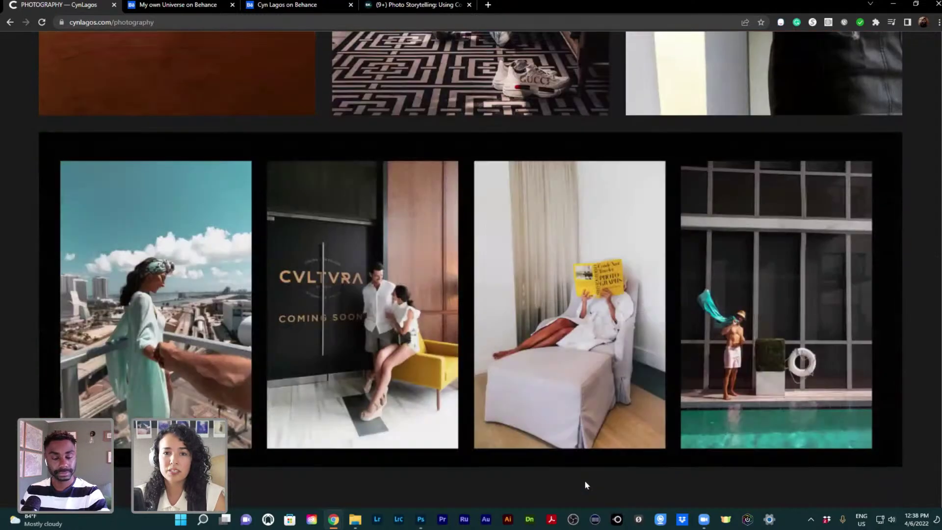
{"action": "scroll", "coordinate": [585, 485], "scroll_direction": "down", "scroll_amount": 2}
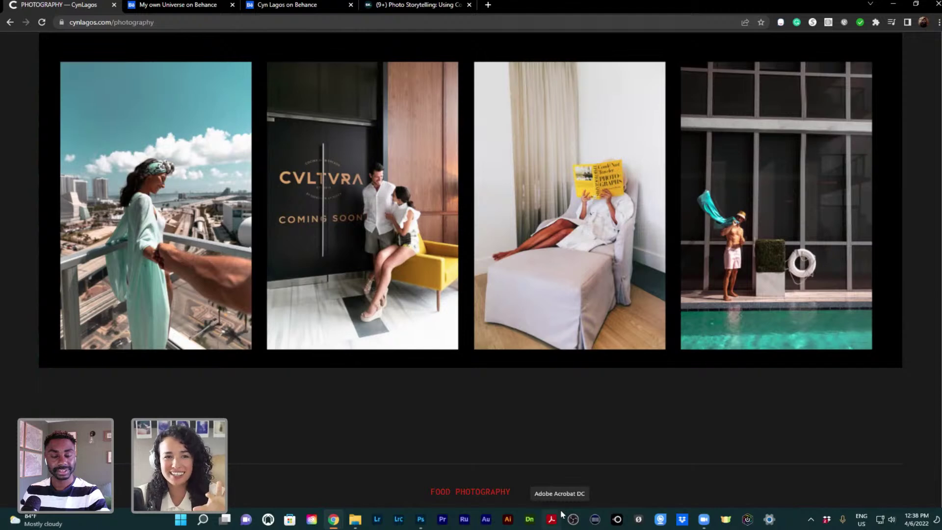
Review the Food Photography section, reading the Gastronomy text and viewing the pasta, cocktail and skillet photos
{"action": "scroll", "coordinate": [557, 486], "scroll_direction": "down", "scroll_amount": 1}
{"action": "scroll", "coordinate": [556, 486], "scroll_direction": "down", "scroll_amount": 7}
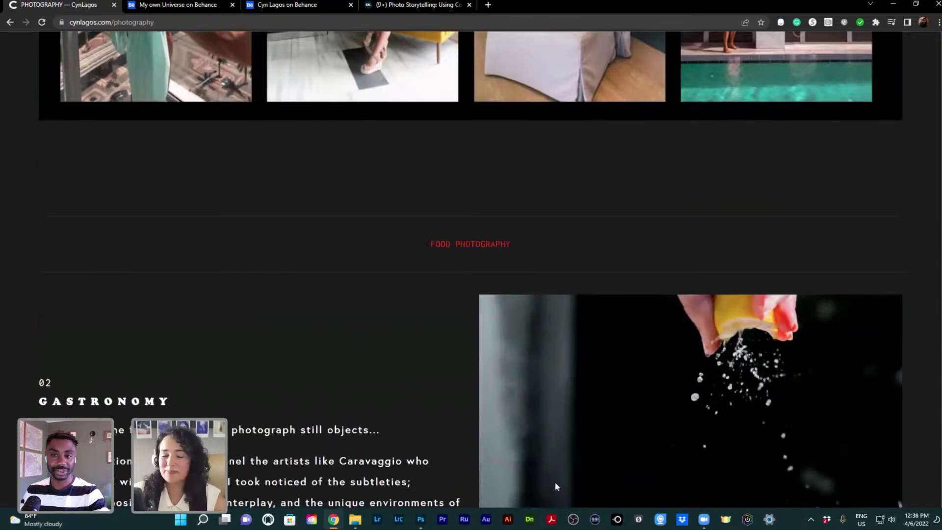
{"action": "scroll", "coordinate": [552, 483], "scroll_direction": "down", "scroll_amount": 1}
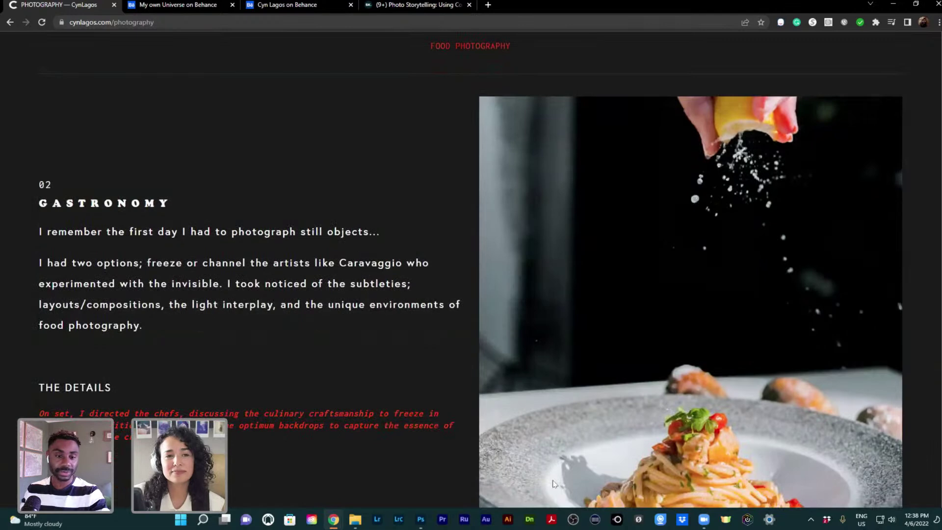
{"action": "scroll", "coordinate": [552, 483], "scroll_direction": "down", "scroll_amount": 3}
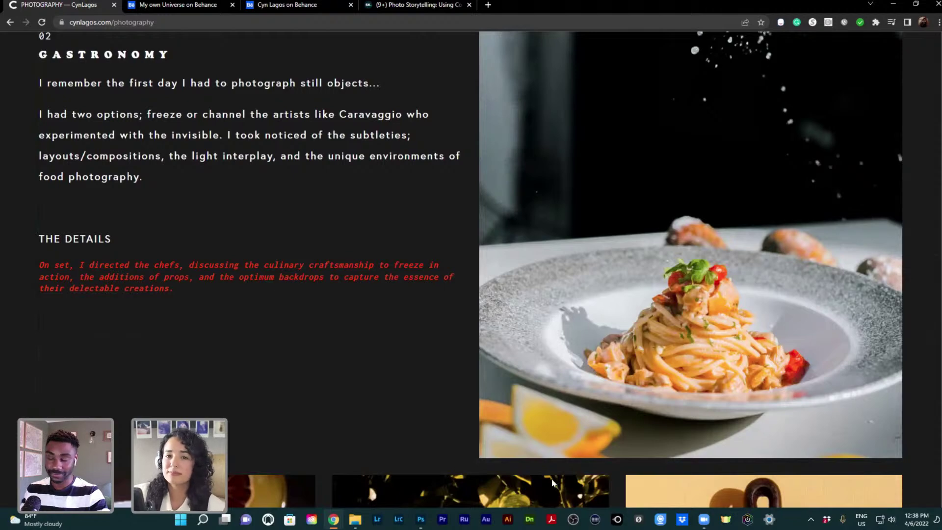
{"action": "scroll", "coordinate": [552, 483], "scroll_direction": "down", "scroll_amount": 2}
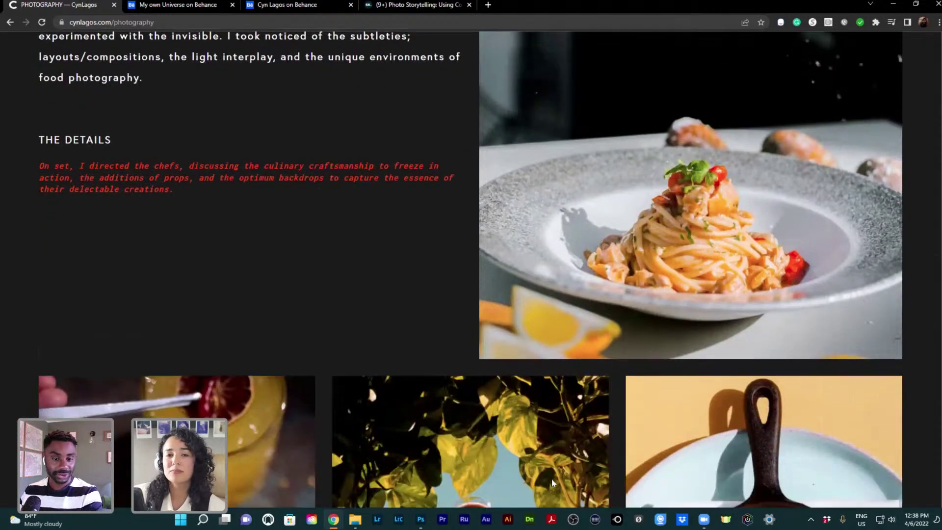
{"action": "scroll", "coordinate": [552, 483], "scroll_direction": "down", "scroll_amount": 2}
{"action": "scroll", "coordinate": [552, 482], "scroll_direction": "down", "scroll_amount": 3}
{"action": "scroll", "coordinate": [552, 483], "scroll_direction": "down", "scroll_amount": 3}
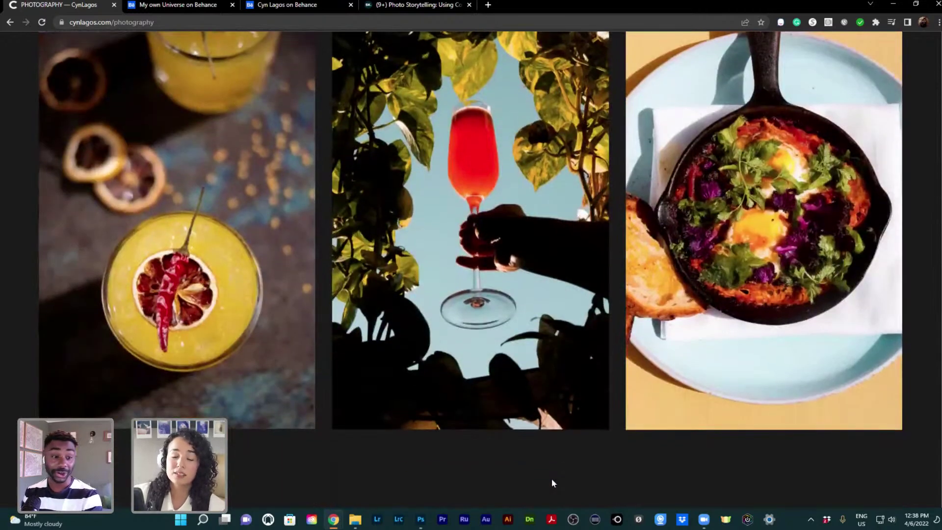
Review the Journalism section, reading the Street text and viewing the cyclist photo and the row of four street shots
{"action": "scroll", "coordinate": [553, 482], "scroll_direction": "down", "scroll_amount": 6}
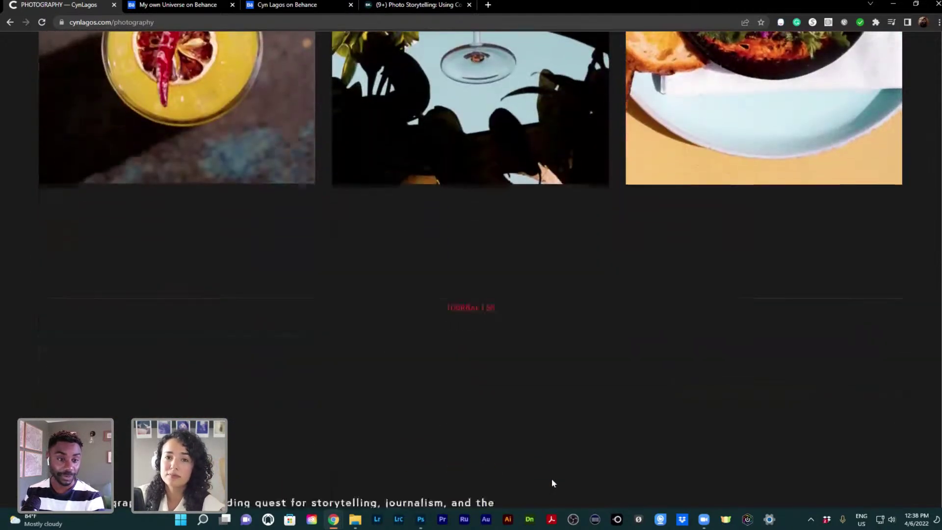
{"action": "scroll", "coordinate": [553, 483], "scroll_direction": "down", "scroll_amount": 2}
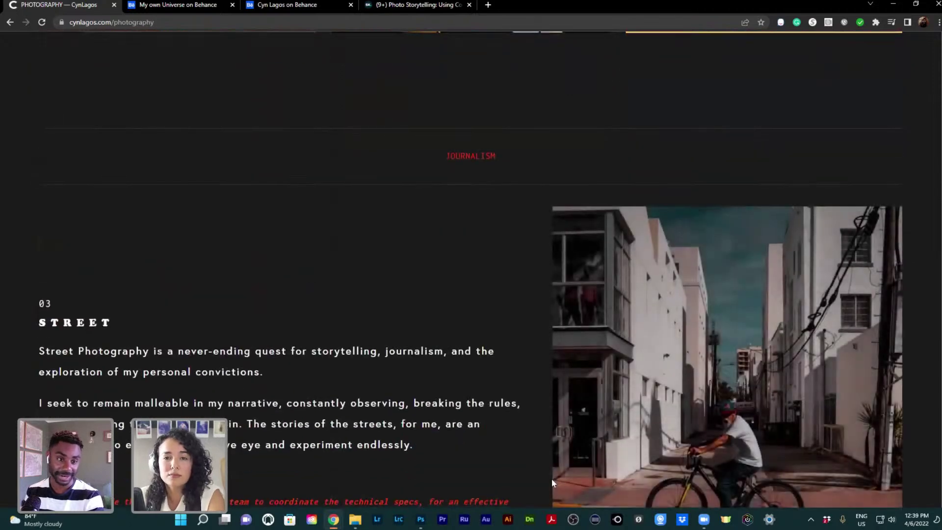
{"action": "scroll", "coordinate": [553, 483], "scroll_direction": "down", "scroll_amount": 2}
{"action": "scroll", "coordinate": [552, 483], "scroll_direction": "down", "scroll_amount": 3}
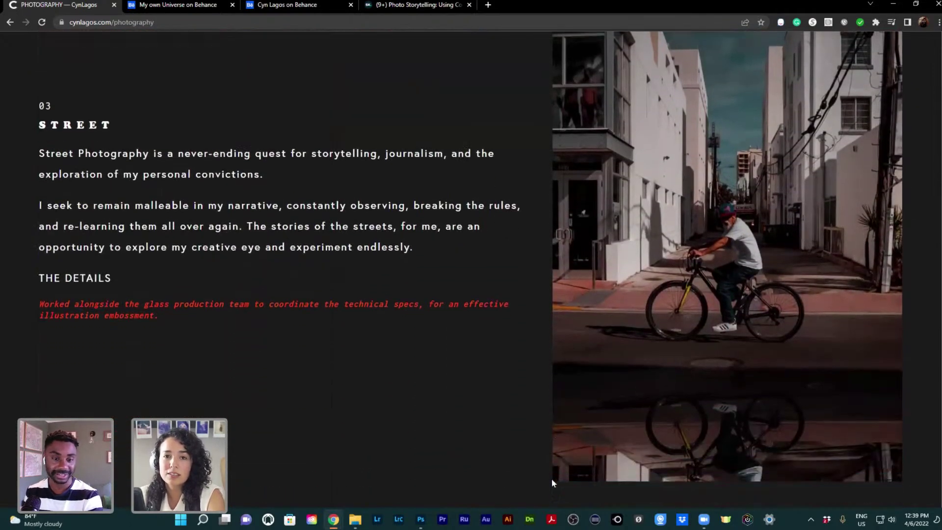
{"action": "scroll", "coordinate": [553, 483], "scroll_direction": "down", "scroll_amount": 1}
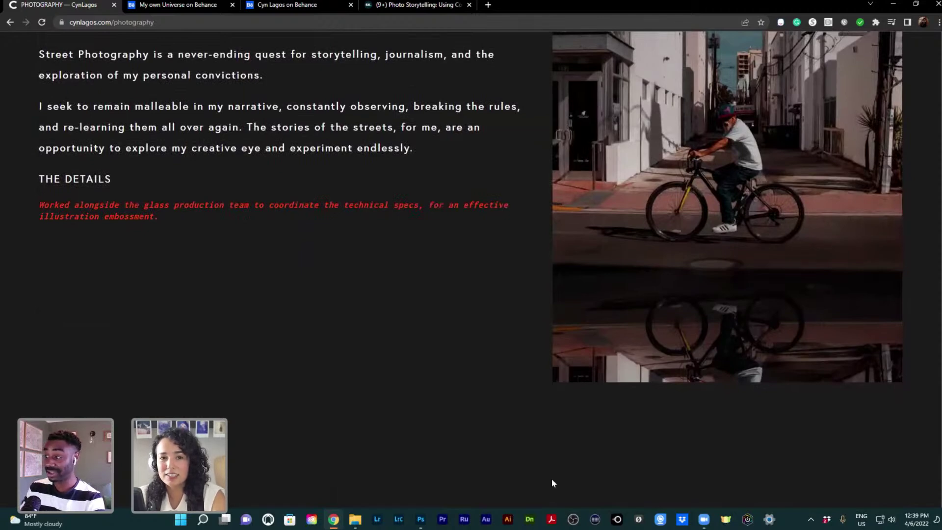
{"action": "scroll", "coordinate": [552, 482], "scroll_direction": "down", "scroll_amount": 5}
{"action": "scroll", "coordinate": [553, 483], "scroll_direction": "down", "scroll_amount": 2}
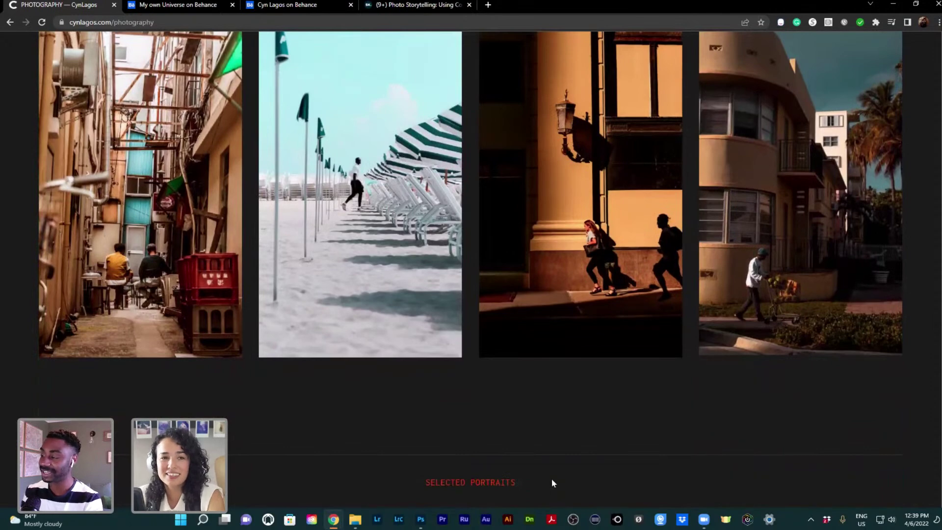
Browse forward through the Selected Portraits carousel, from the top-hat portrait to the man in a white T-shirt in half shadow
{"action": "scroll", "coordinate": [553, 483], "scroll_direction": "down", "scroll_amount": 7}
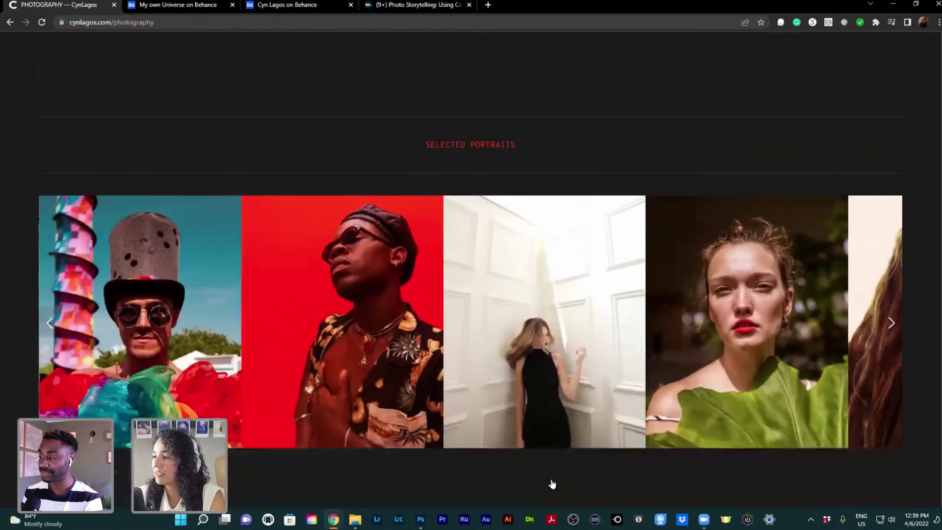
{"action": "scroll", "coordinate": [552, 483], "scroll_direction": "down", "scroll_amount": 1}
{"action": "left_click", "coordinate": [891, 266]}
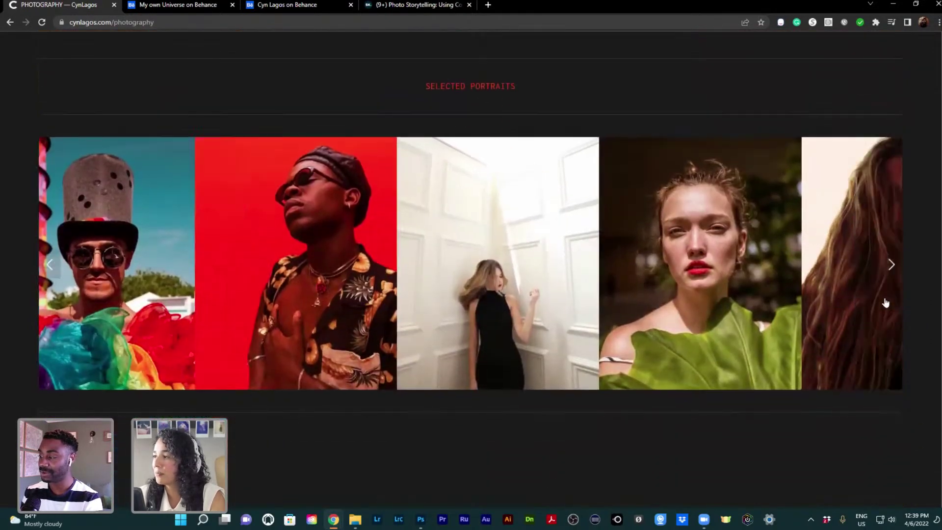
{"action": "left_click", "coordinate": [891, 265]}
{"action": "left_click", "coordinate": [891, 265]}
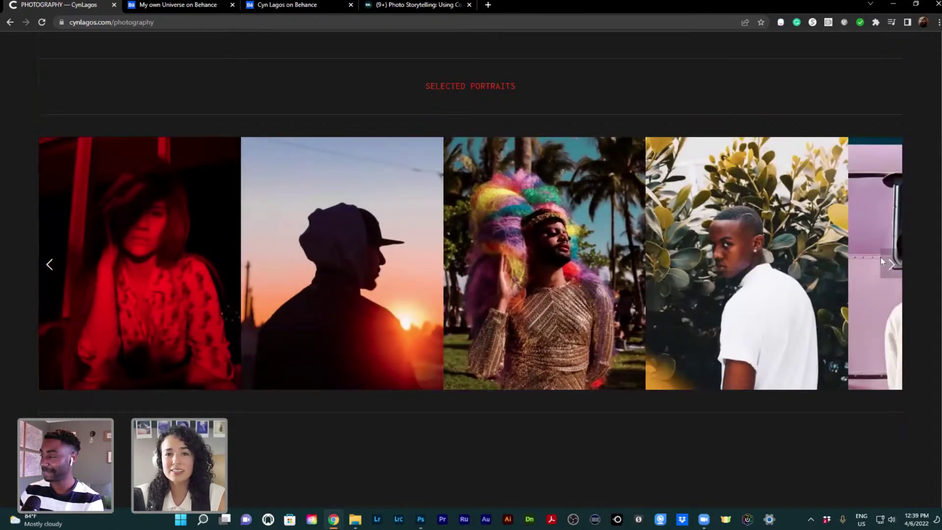
{"action": "left_click", "coordinate": [881, 261]}
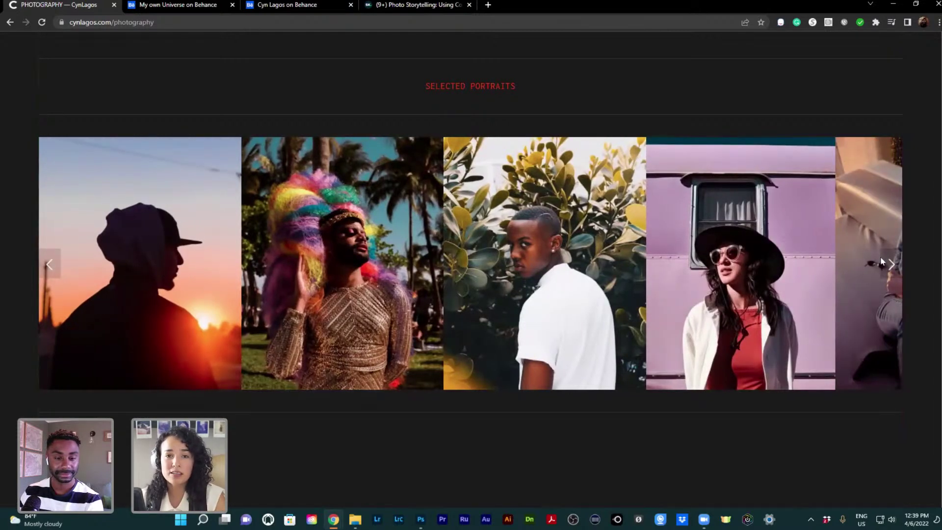
{"action": "left_click", "coordinate": [881, 261]}
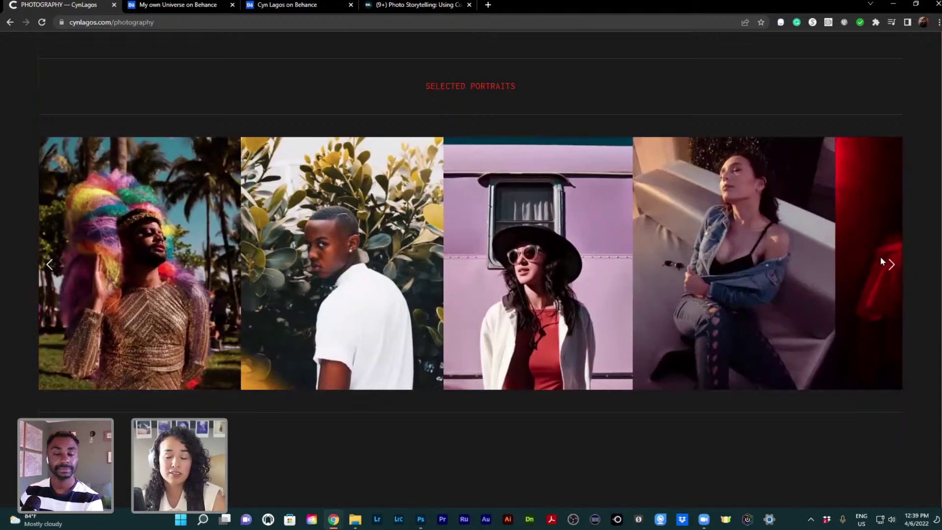
{"action": "left_click", "coordinate": [880, 256]}
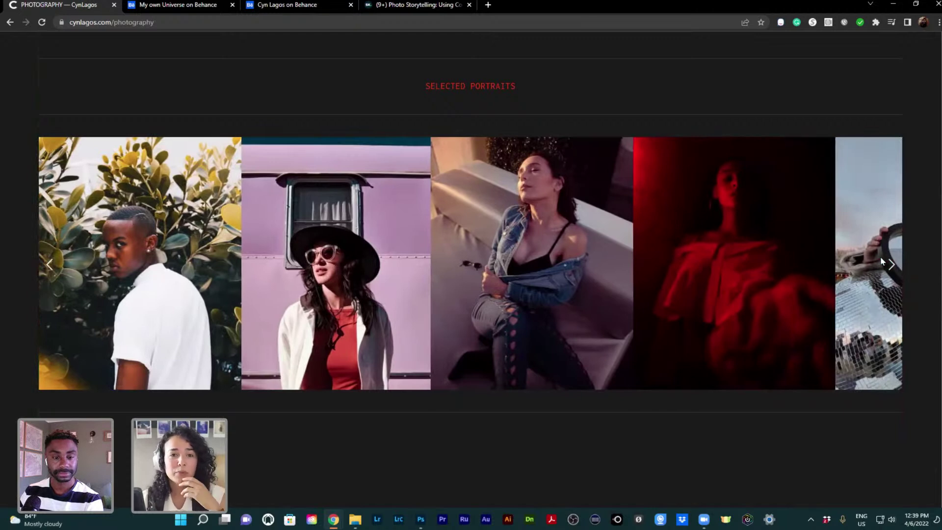
{"action": "left_click", "coordinate": [880, 260]}
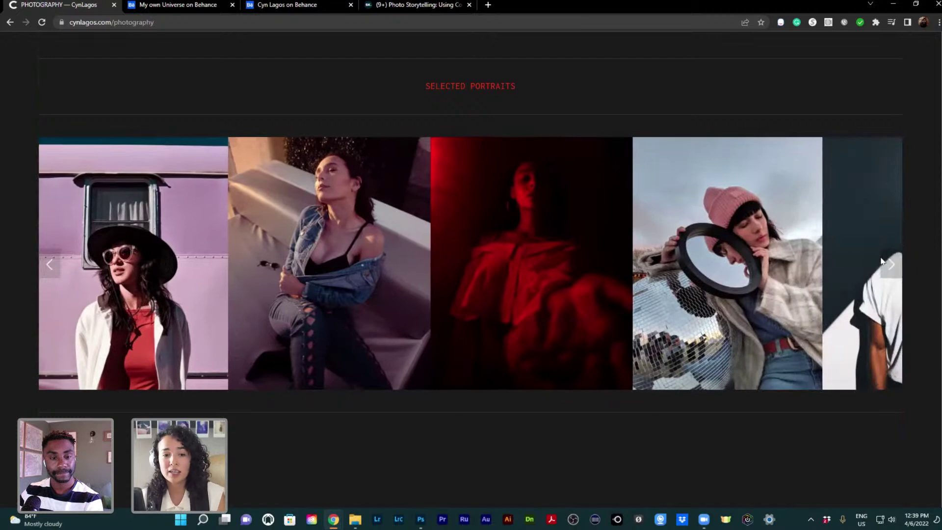
{"action": "left_click", "coordinate": [881, 261]}
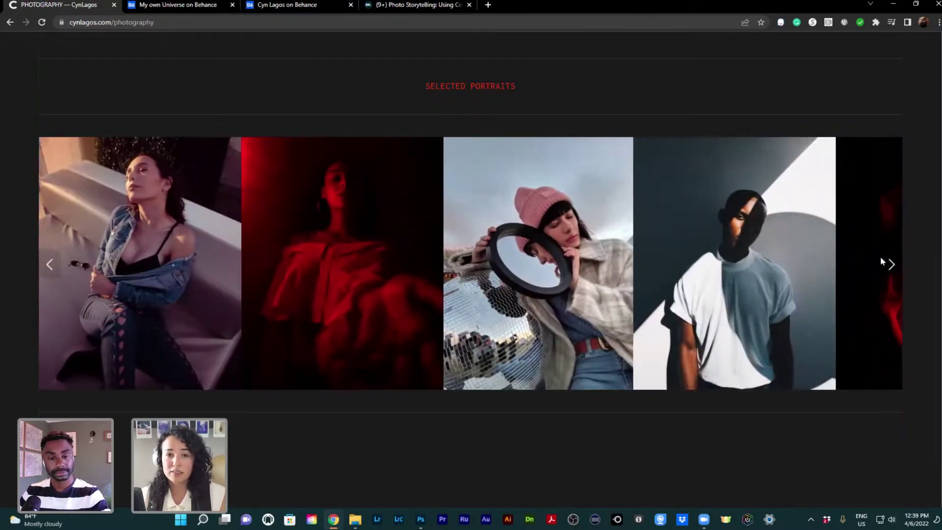
Continue through the Selected Portraits carousel, past the pink-beanie and red-backdrop portraits to the woman holding a green leaf
{"action": "left_click", "coordinate": [880, 260]}
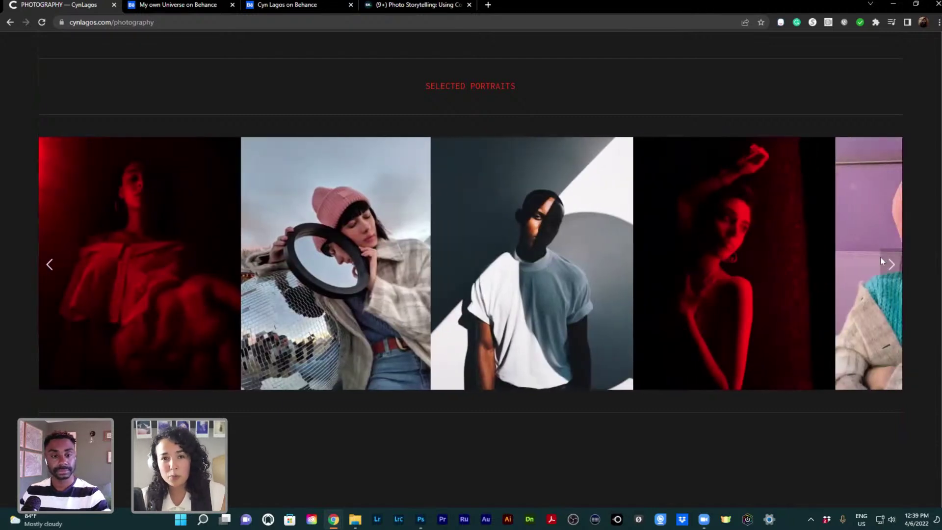
{"action": "left_click", "coordinate": [881, 261]}
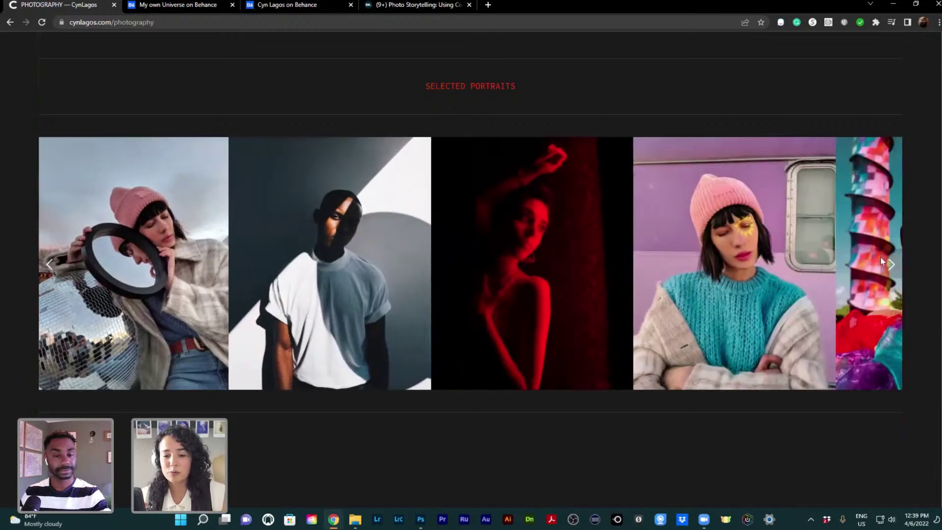
{"action": "left_click", "coordinate": [881, 260]}
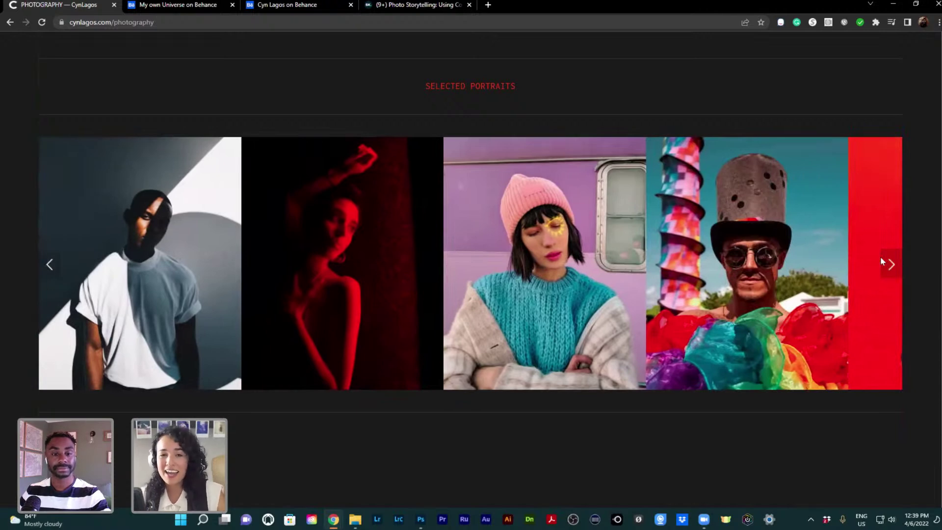
{"action": "left_click", "coordinate": [881, 261]}
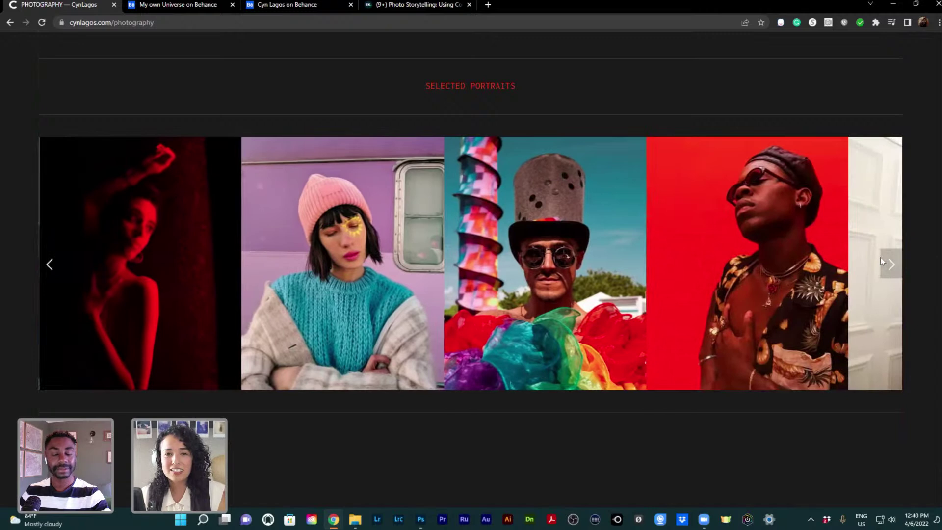
{"action": "left_click", "coordinate": [881, 261]}
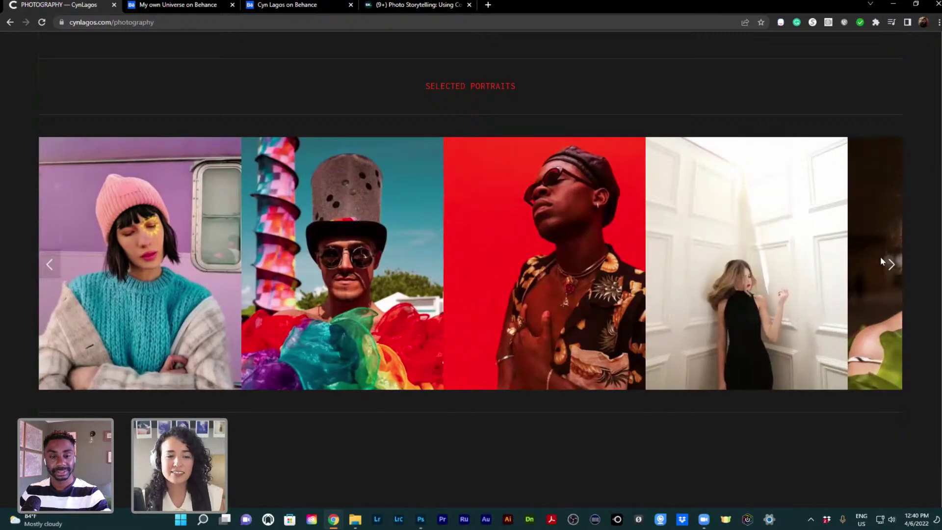
{"action": "left_click", "coordinate": [880, 260]}
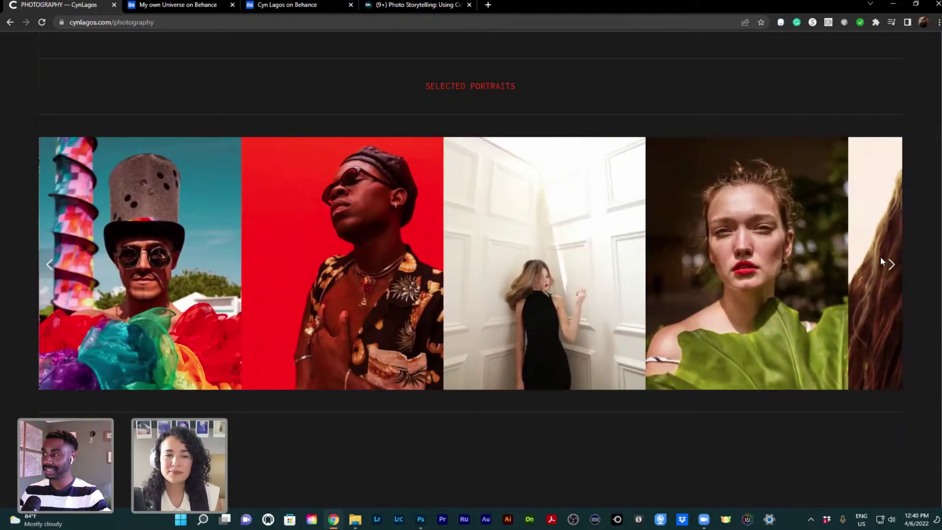
{"action": "left_click", "coordinate": [880, 261]}
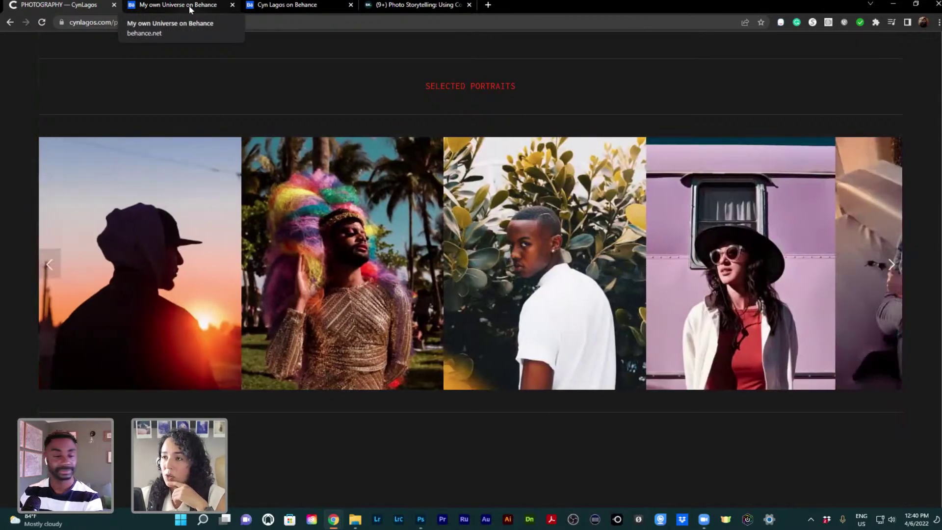
Open the My own Universe project on Behance and review the poster mockup, the four night photos and the large Milky Way image
{"action": "left_click", "coordinate": [190, 10]}
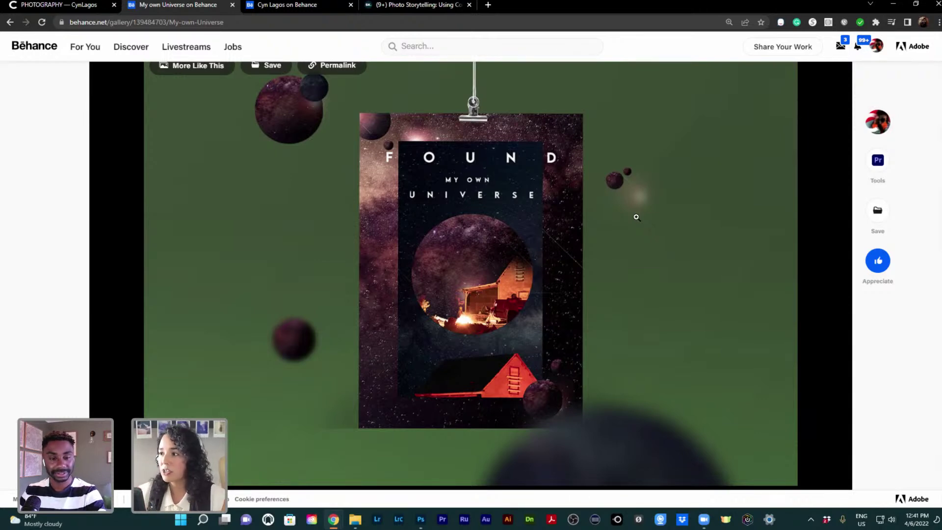
{"action": "scroll", "coordinate": [635, 213], "scroll_direction": "down", "scroll_amount": 1}
{"action": "scroll", "coordinate": [635, 211], "scroll_direction": "down", "scroll_amount": 8}
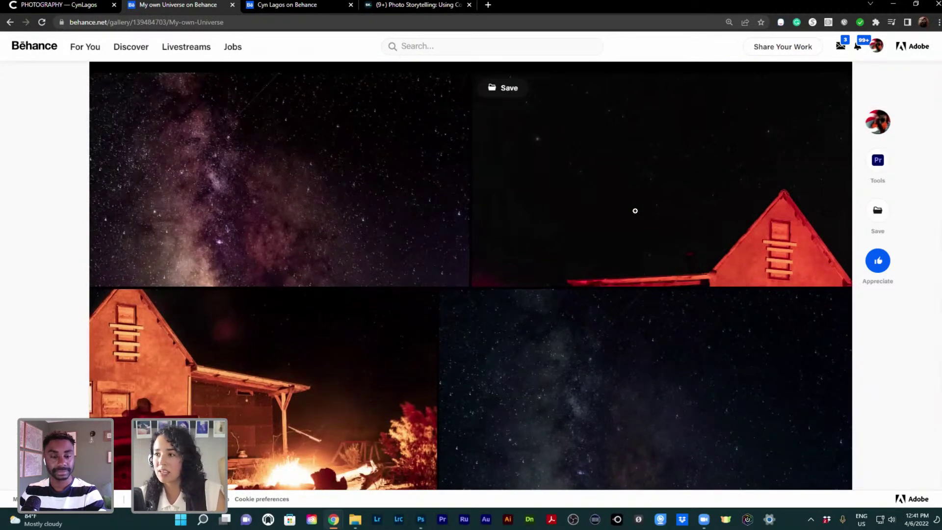
{"action": "scroll", "coordinate": [635, 210], "scroll_direction": "down", "scroll_amount": 1}
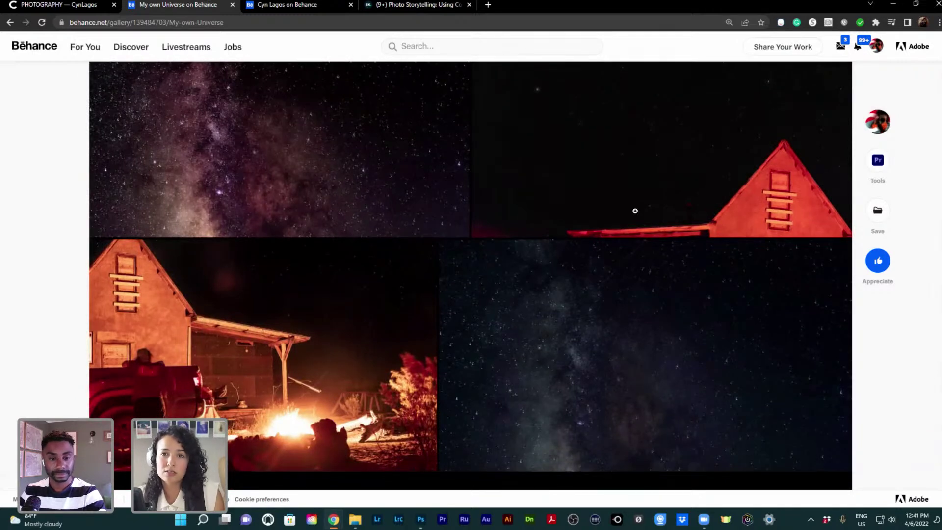
{"action": "scroll", "coordinate": [636, 211], "scroll_direction": "down", "scroll_amount": 2}
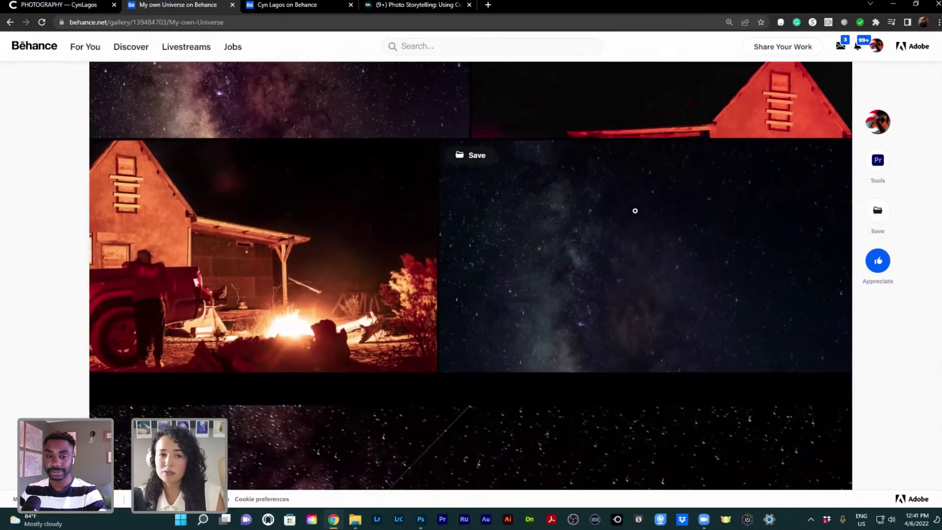
{"action": "scroll", "coordinate": [634, 211], "scroll_direction": "down", "scroll_amount": 1}
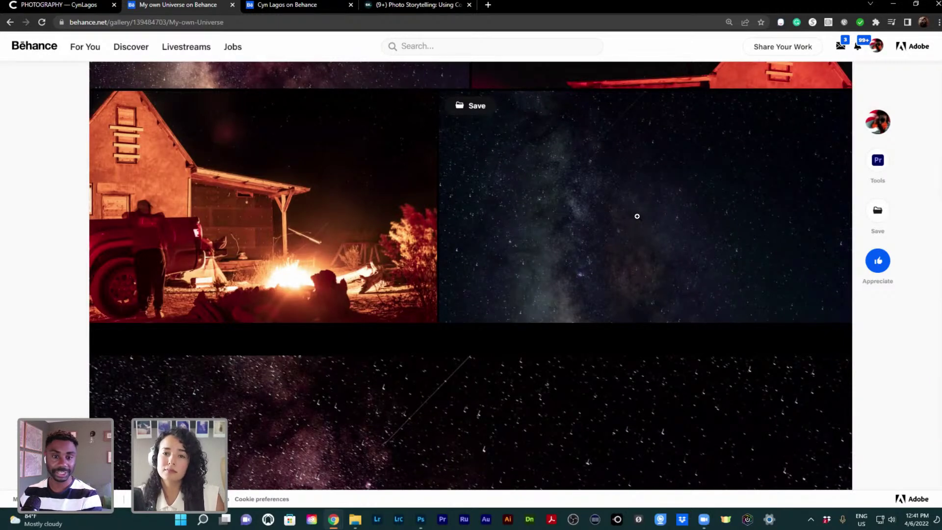
{"action": "scroll", "coordinate": [637, 217], "scroll_direction": "down", "scroll_amount": 1}
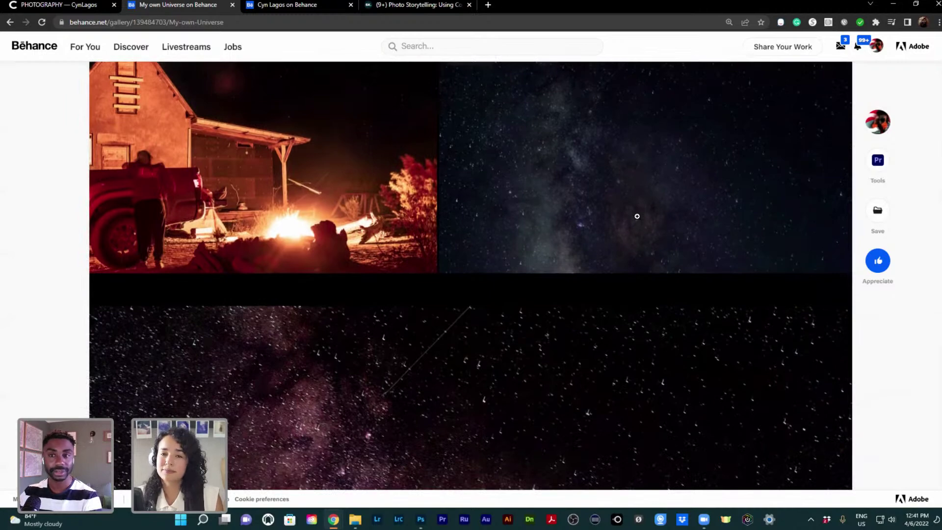
{"action": "scroll", "coordinate": [636, 216], "scroll_direction": "down", "scroll_amount": 3}
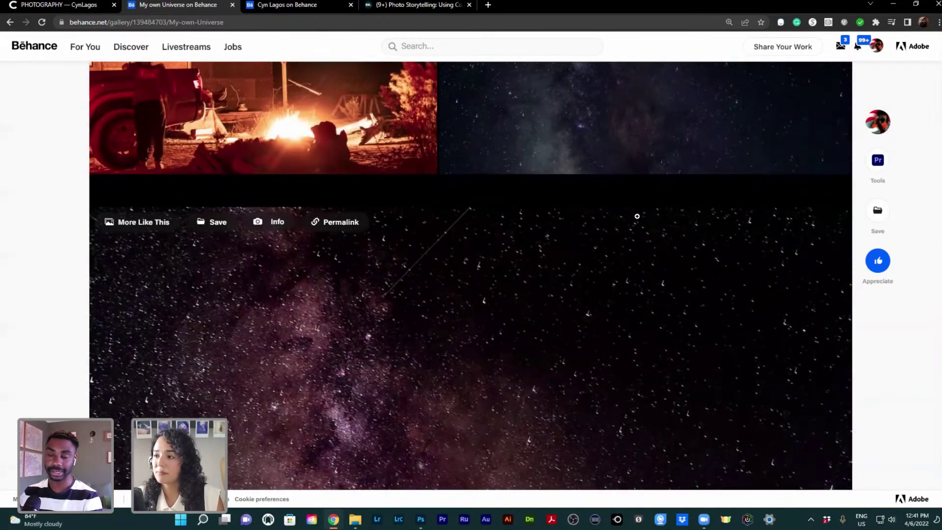
{"action": "scroll", "coordinate": [638, 220], "scroll_direction": "down", "scroll_amount": 1}
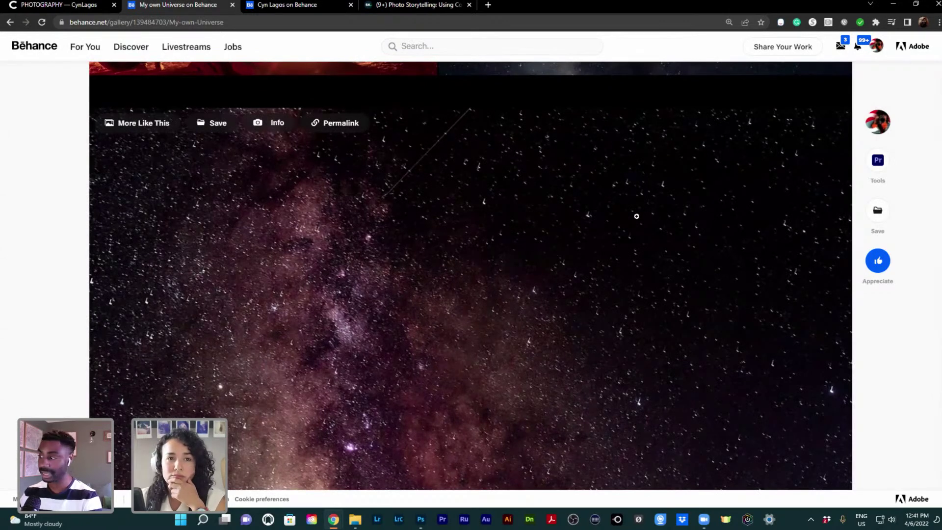
{"action": "scroll", "coordinate": [637, 216], "scroll_direction": "down", "scroll_amount": 1}
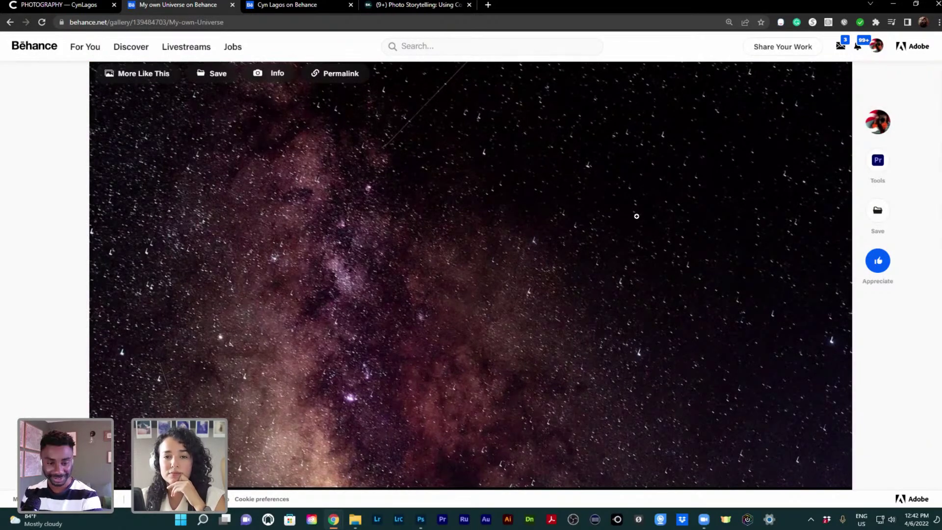
Go back past the grid of night photos to the Found My Own Universe poster mockup and examine its composition
{"action": "scroll", "coordinate": [637, 216], "scroll_direction": "up", "scroll_amount": 10}
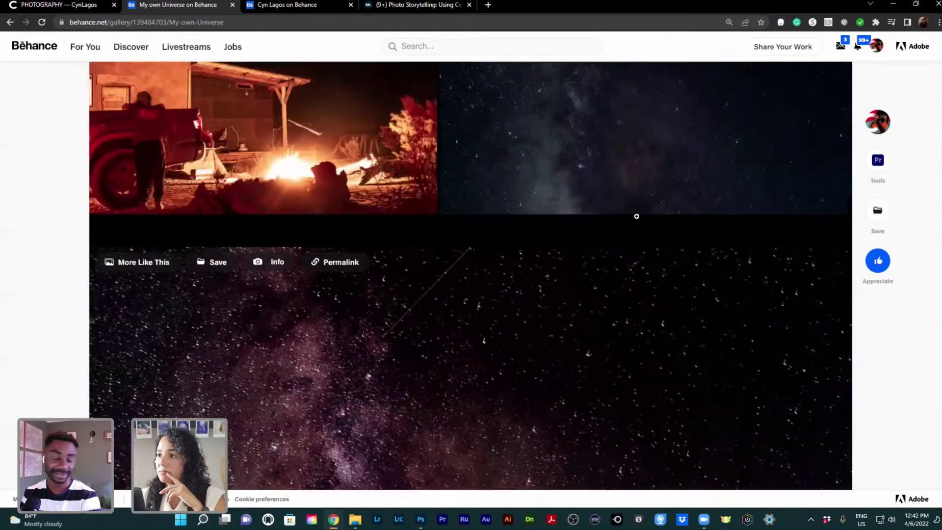
{"action": "scroll", "coordinate": [636, 216], "scroll_direction": "down", "scroll_amount": 2}
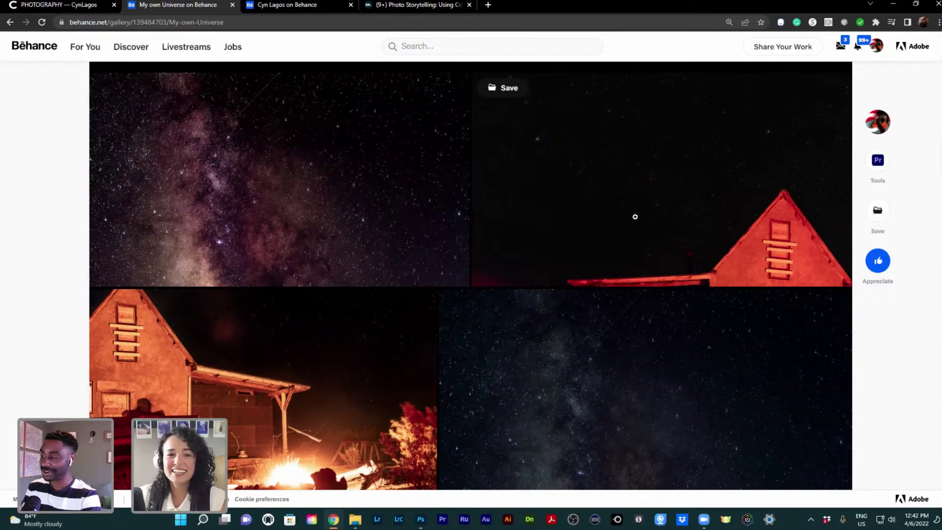
{"action": "scroll", "coordinate": [634, 253], "scroll_direction": "up", "scroll_amount": 1}
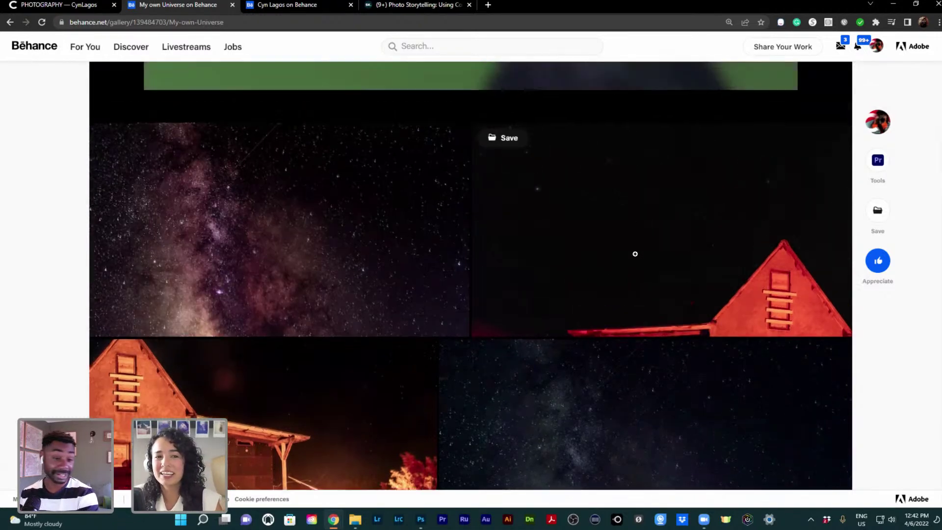
{"action": "scroll", "coordinate": [635, 254], "scroll_direction": "up", "scroll_amount": 1}
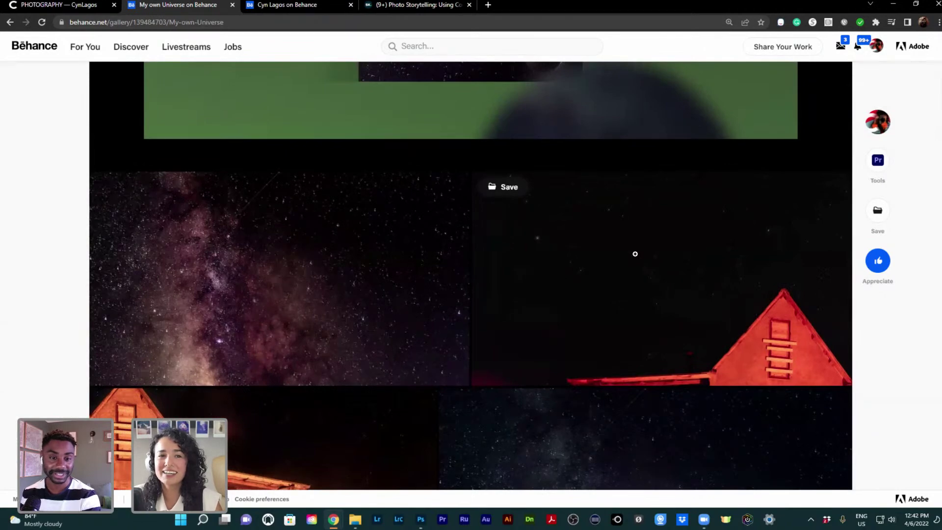
{"action": "scroll", "coordinate": [635, 253], "scroll_direction": "up", "scroll_amount": 5}
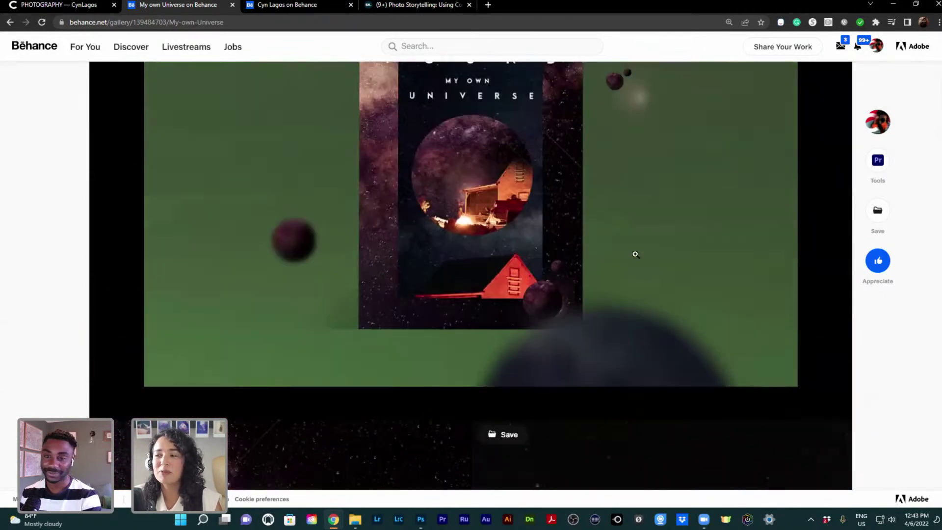
{"action": "scroll", "coordinate": [634, 248], "scroll_direction": "up", "scroll_amount": 2}
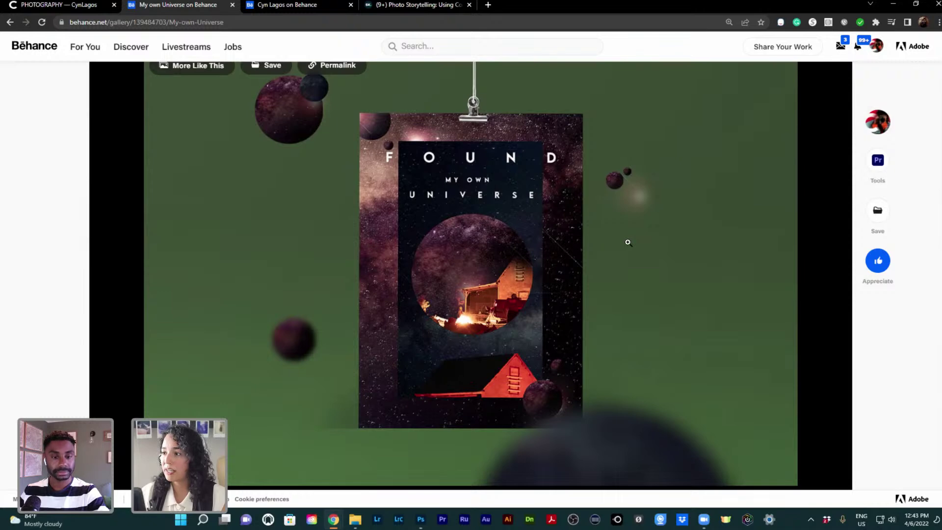
Examine the four source photos below the poster: the Milky Way, the red-lit roof, the campfire by the house and the blue starry sky
{"action": "scroll", "coordinate": [629, 241], "scroll_direction": "down", "scroll_amount": 10}
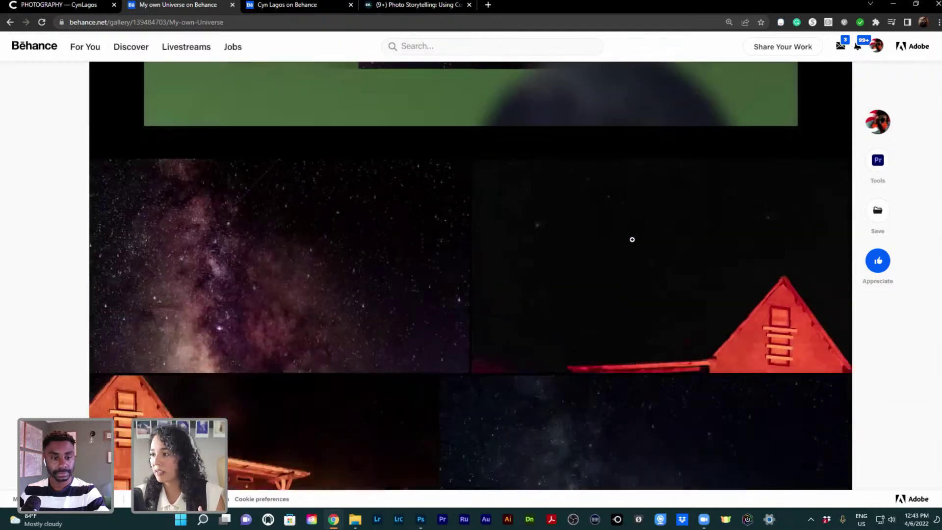
{"action": "scroll", "coordinate": [632, 240], "scroll_direction": "up", "scroll_amount": 1}
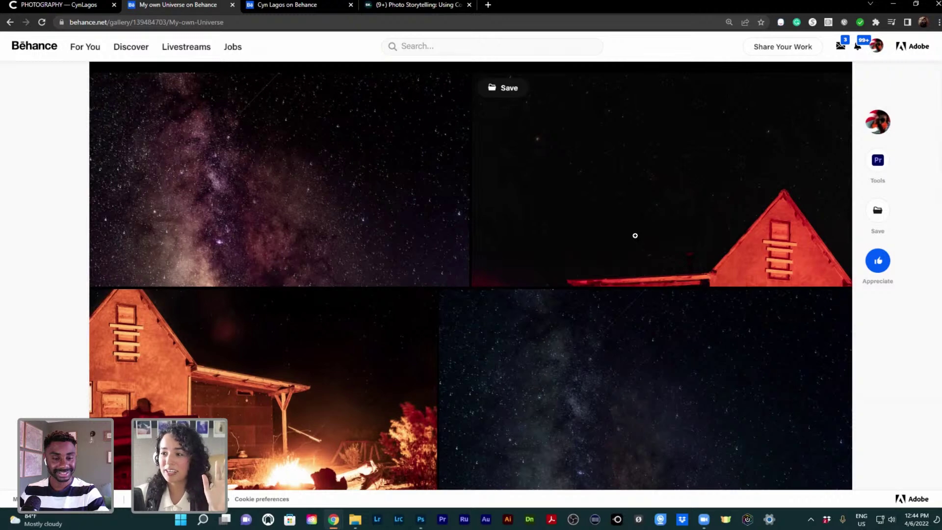
{"action": "scroll", "coordinate": [635, 235], "scroll_direction": "down", "scroll_amount": 1}
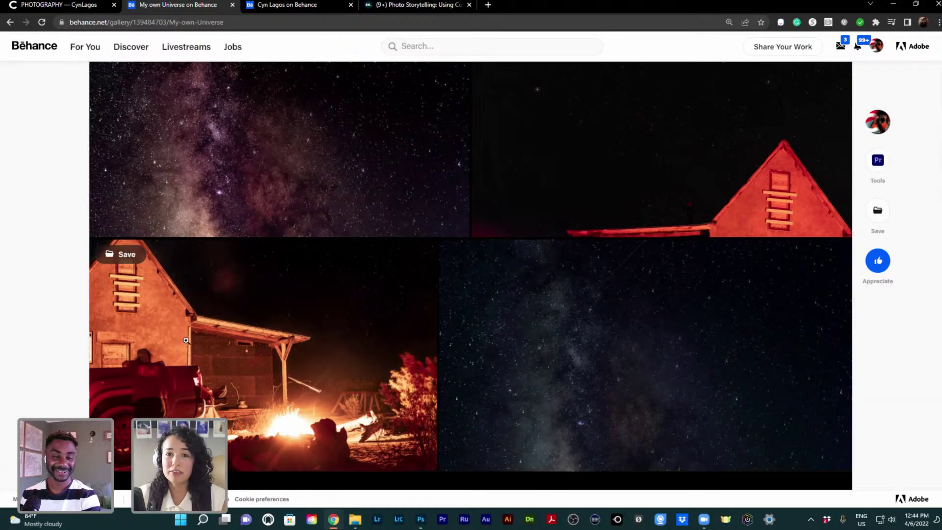
{"action": "scroll", "coordinate": [196, 363], "scroll_direction": "up", "scroll_amount": 2}
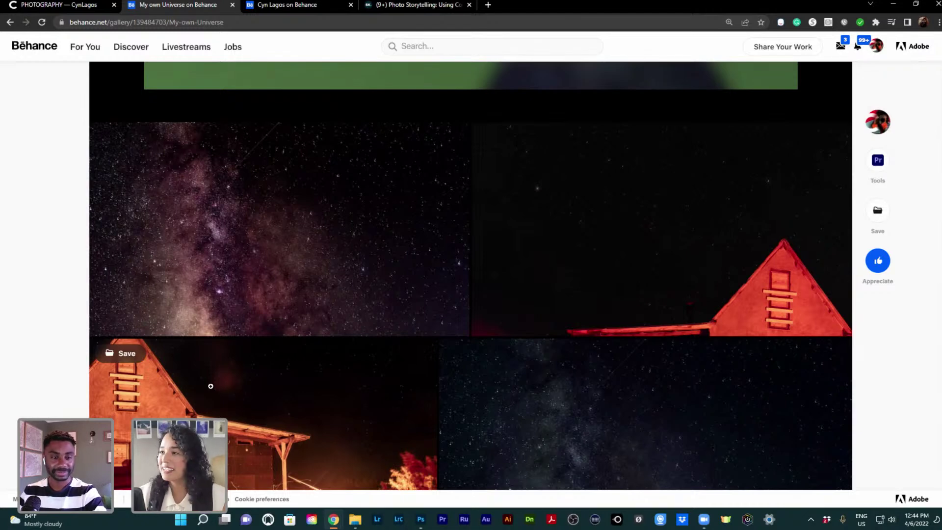
{"action": "scroll", "coordinate": [236, 388], "scroll_direction": "down", "scroll_amount": 1}
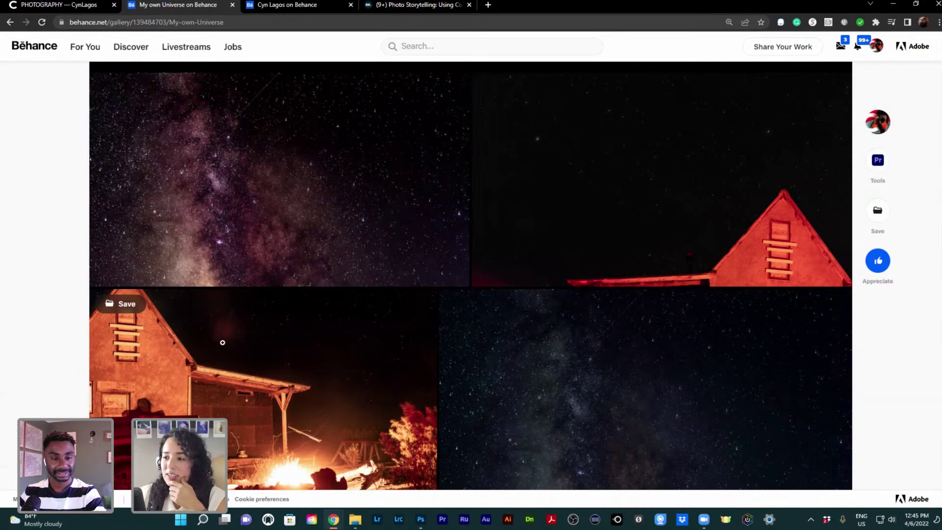
{"action": "scroll", "coordinate": [222, 342], "scroll_direction": "down", "scroll_amount": 1}
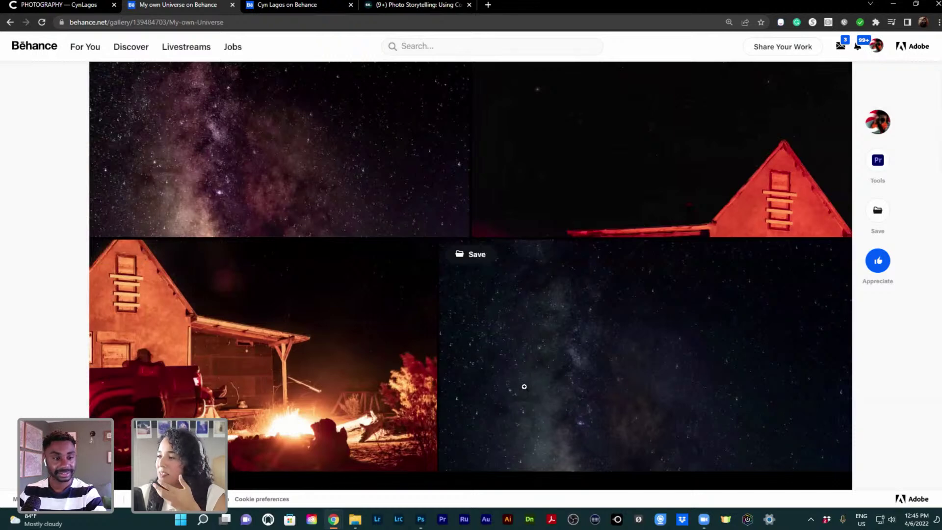
{"action": "scroll", "coordinate": [527, 394], "scroll_direction": "up", "scroll_amount": 1}
{"action": "scroll", "coordinate": [527, 394], "scroll_direction": "up", "scroll_amount": 2}
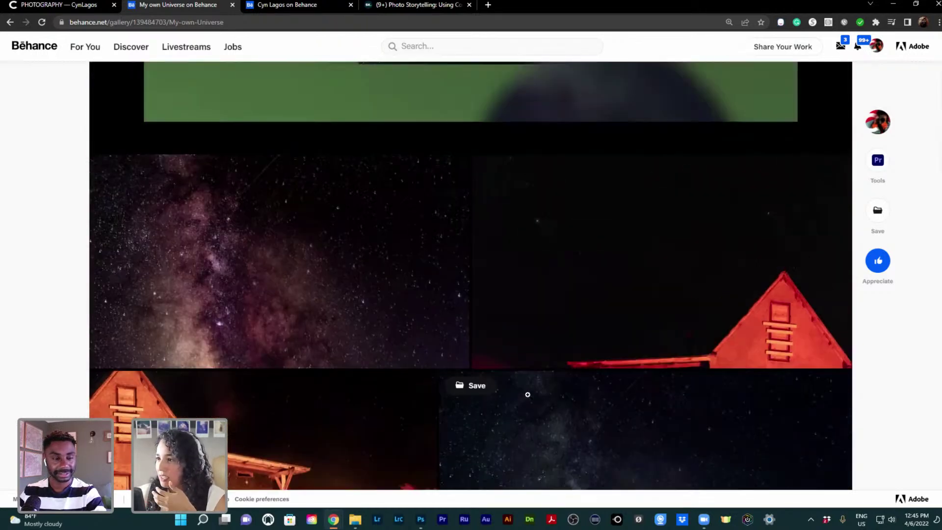
{"action": "scroll", "coordinate": [527, 394], "scroll_direction": "down", "scroll_amount": 3}
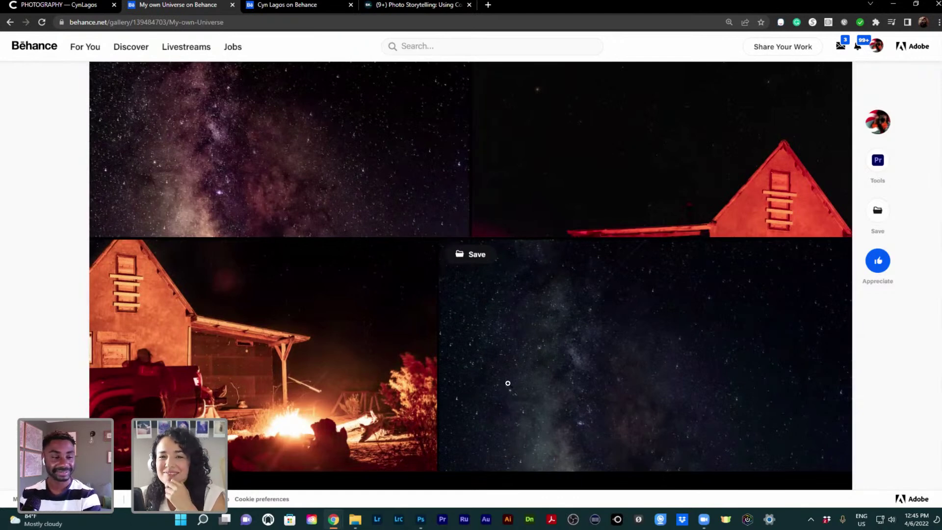
{"action": "scroll", "coordinate": [507, 383], "scroll_direction": "up", "scroll_amount": 1}
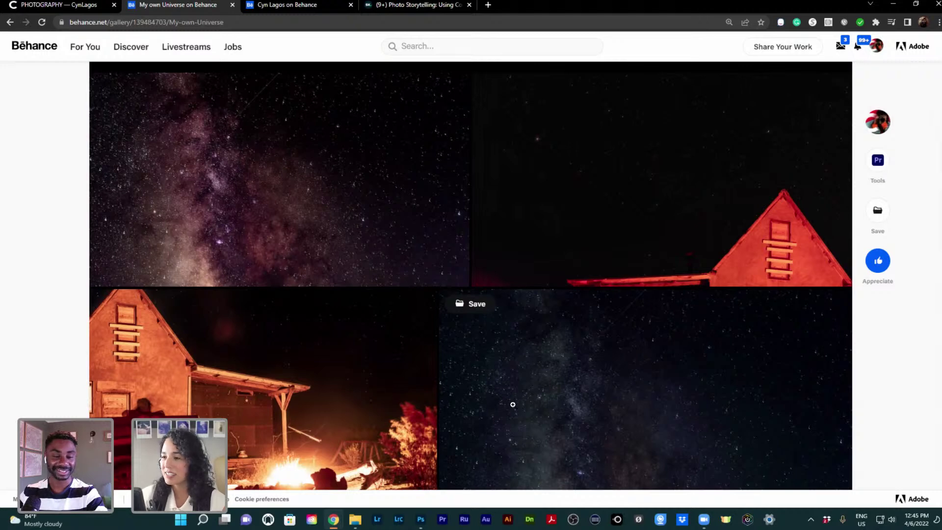
{"action": "scroll", "coordinate": [512, 404], "scroll_direction": "down", "scroll_amount": 1}
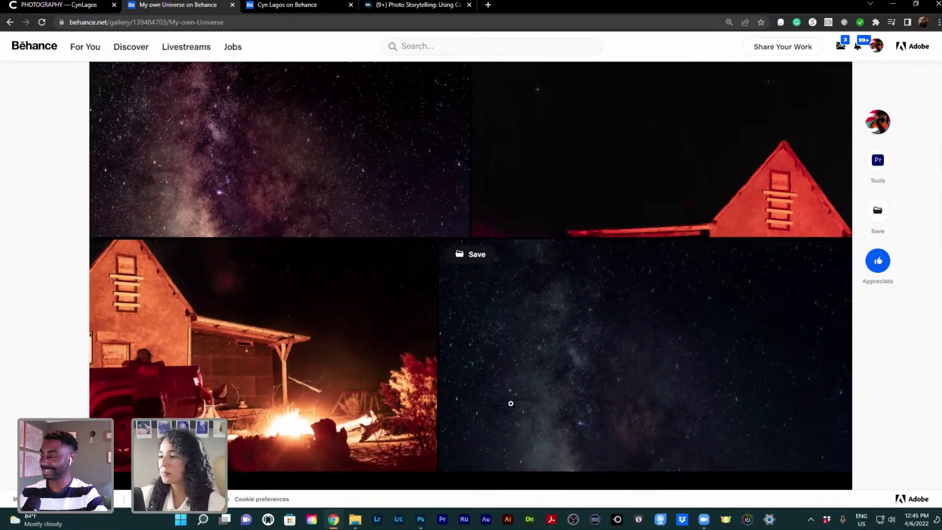
Switch to Photoshop and swap the visible design on Artboard 2 by hiding group 2 and showing group 1
{"action": "left_click", "coordinate": [422, 521]}
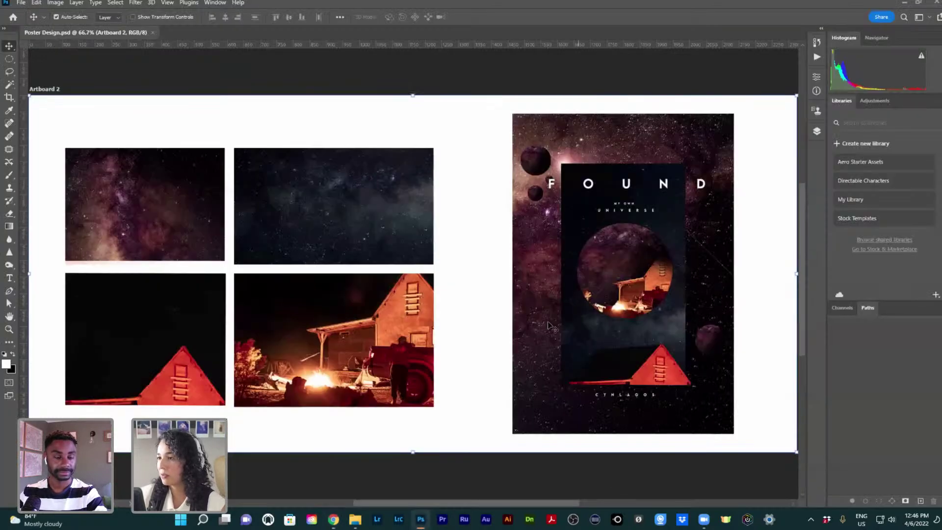
{"action": "left_click", "coordinate": [815, 132]}
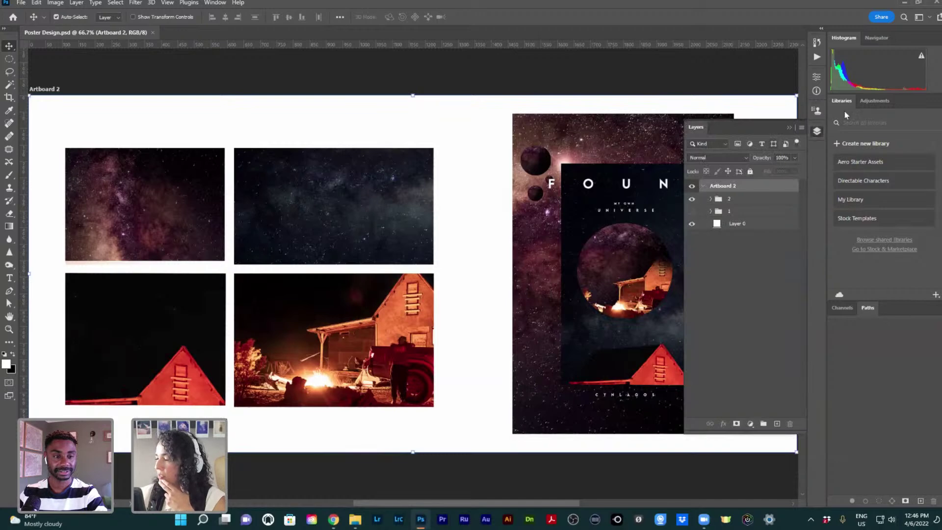
{"action": "left_click", "coordinate": [692, 198]}
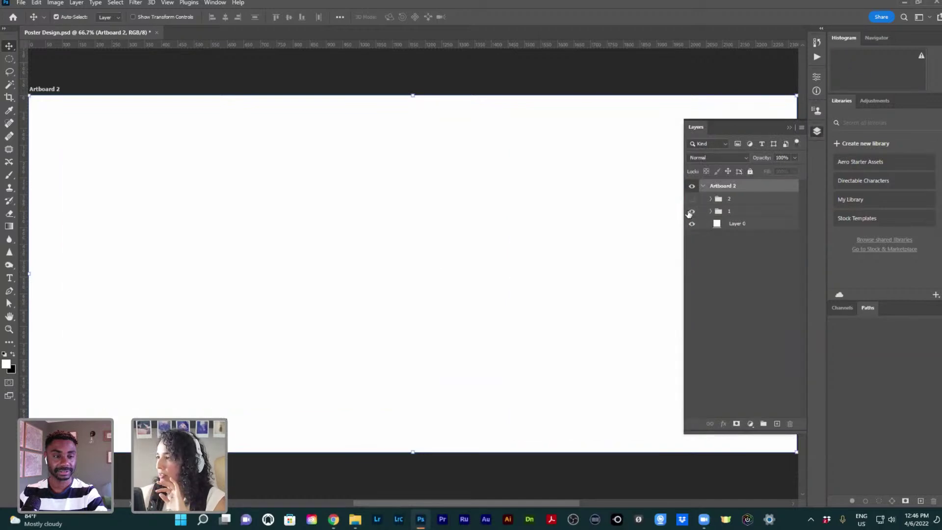
{"action": "left_click", "coordinate": [691, 211]}
{"action": "left_click", "coordinate": [789, 128]}
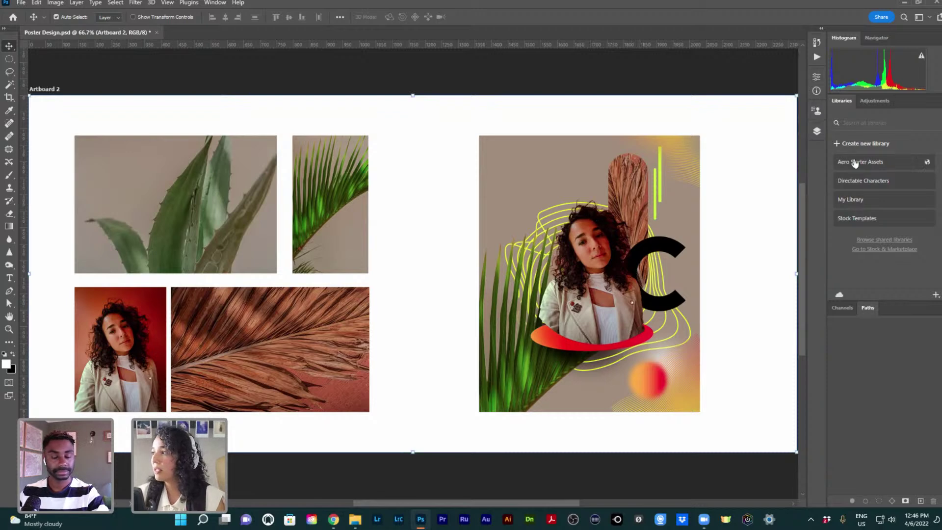
Open My Library, dismiss the tip about groups and enlarge the library area to show more saved graphics
{"action": "left_click", "coordinate": [853, 202]}
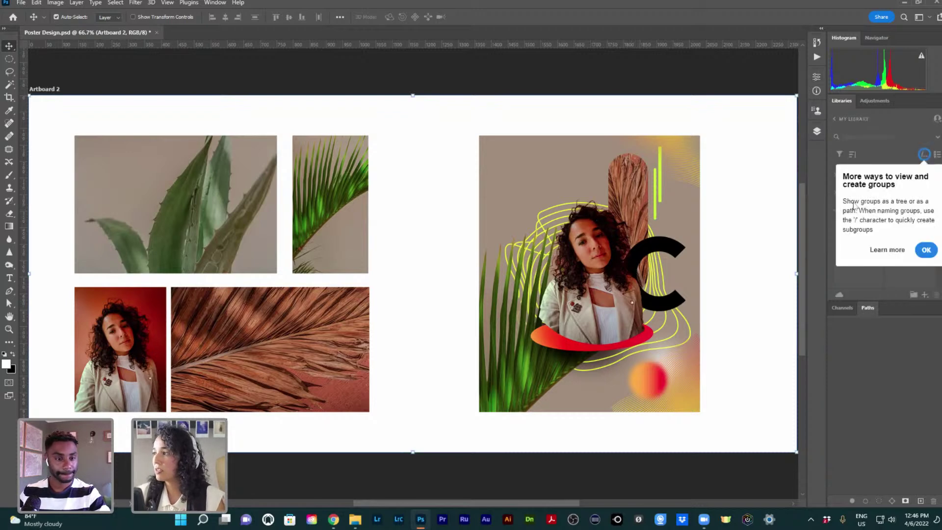
{"action": "left_click", "coordinate": [924, 248]}
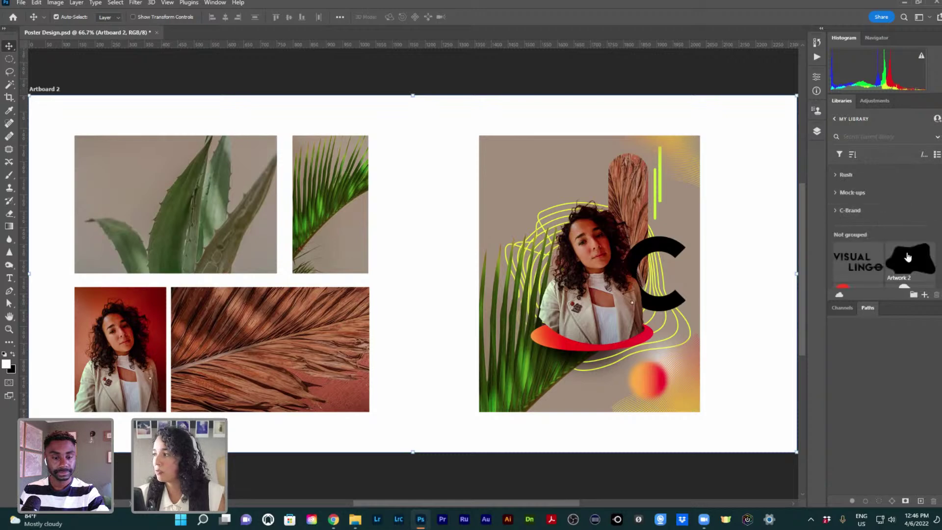
{"action": "scroll", "coordinate": [908, 251], "scroll_direction": "down", "scroll_amount": 5}
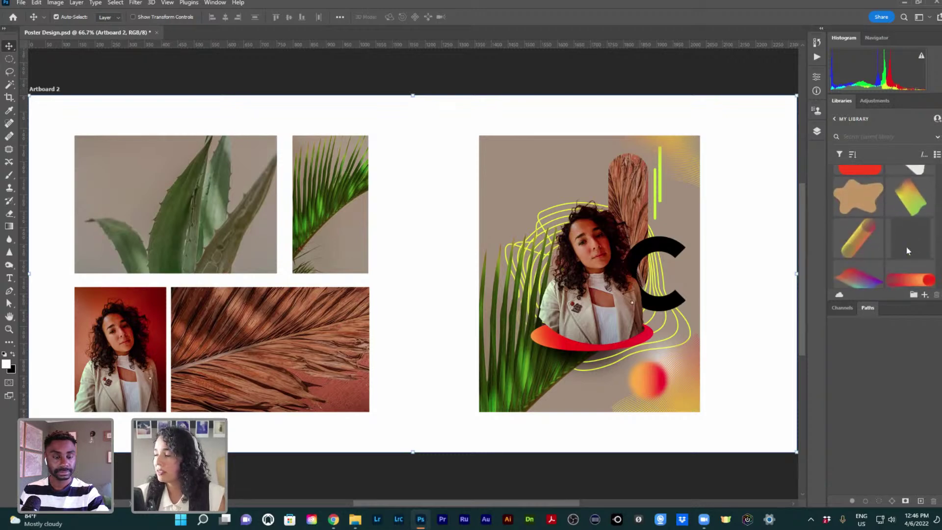
{"action": "scroll", "coordinate": [906, 250], "scroll_direction": "up", "scroll_amount": 2}
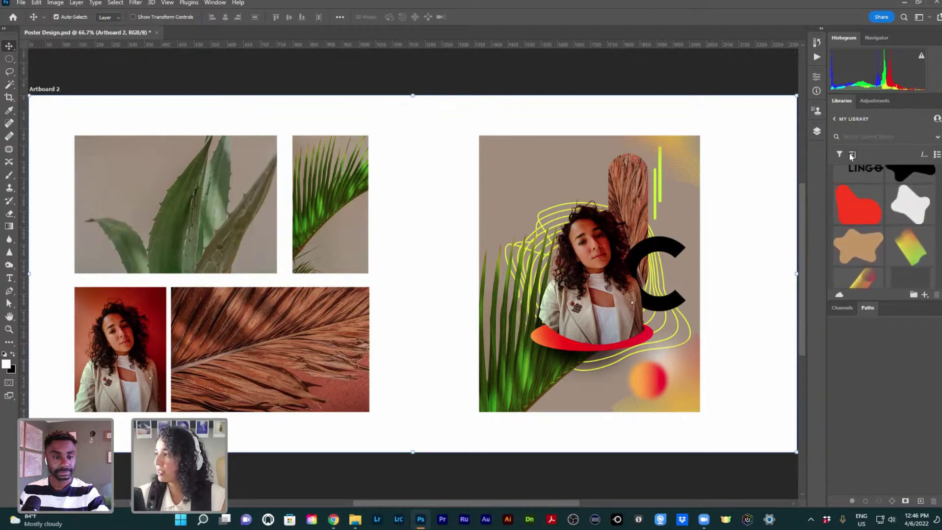
{"action": "left_click_drag", "start_coordinate": [876, 301], "coordinate": [875, 437]}
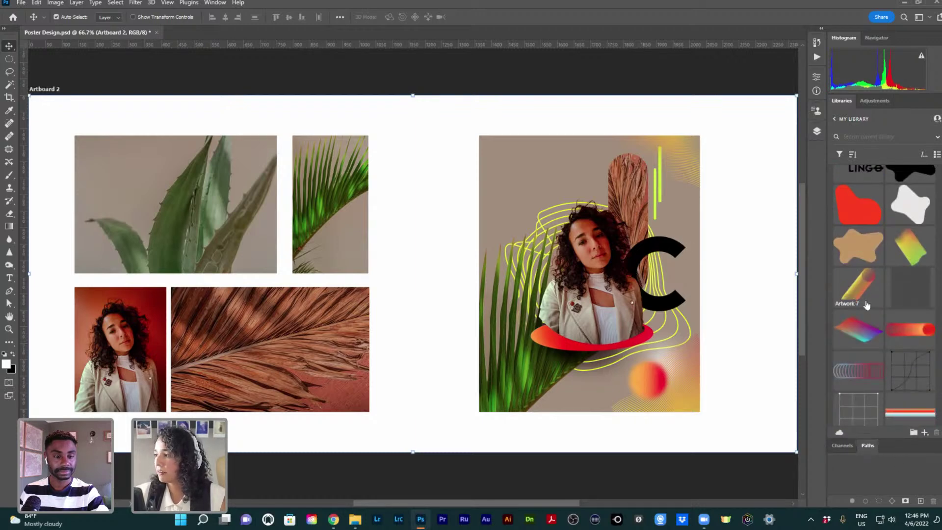
Place the blurred gradient circle Artwork 18 from the library across the portrait poster's upper-left edge, scaled to about 275%
{"action": "scroll", "coordinate": [867, 305], "scroll_direction": "down", "scroll_amount": 1}
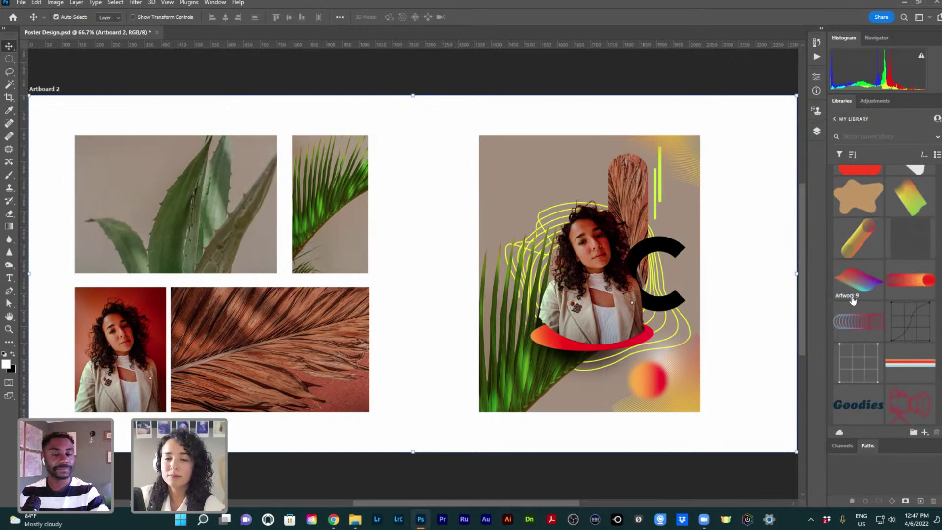
{"action": "scroll", "coordinate": [892, 321], "scroll_direction": "down", "scroll_amount": 1}
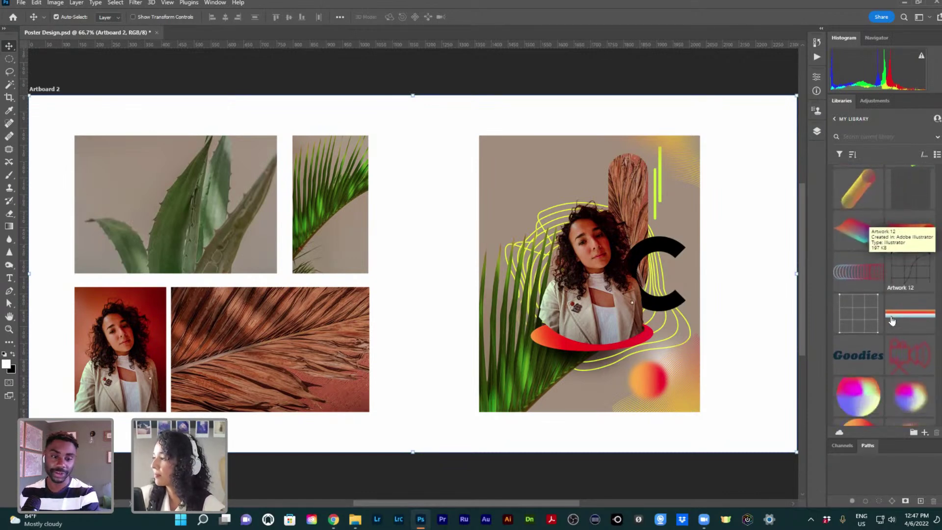
{"action": "scroll", "coordinate": [891, 321], "scroll_direction": "down", "scroll_amount": 1}
{"action": "left_click_drag", "start_coordinate": [910, 346], "coordinate": [505, 263]}
{"action": "left_click_drag", "start_coordinate": [551, 221], "coordinate": [700, 86]}
{"action": "left_click_drag", "start_coordinate": [501, 257], "coordinate": [362, 294]}
{"action": "left_click_drag", "start_coordinate": [491, 170], "coordinate": [486, 181]}
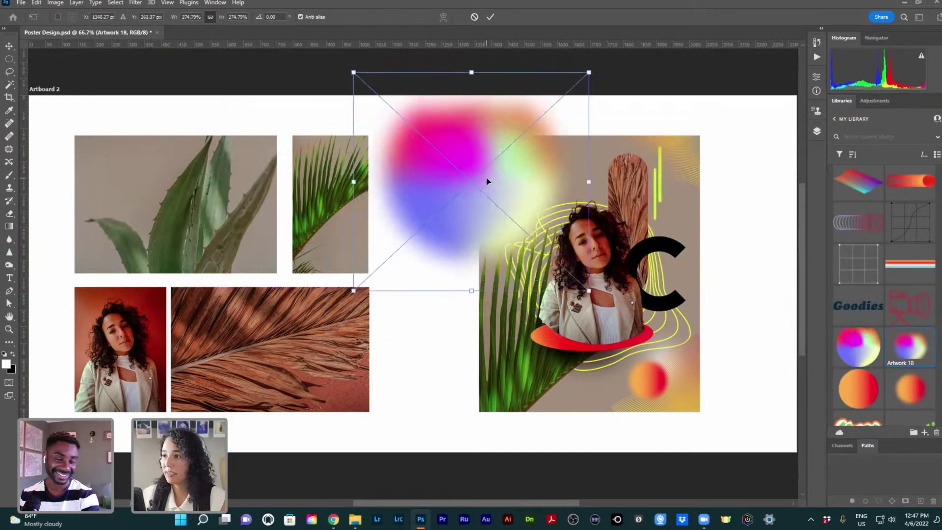
{"action": "key", "text": "Return"}
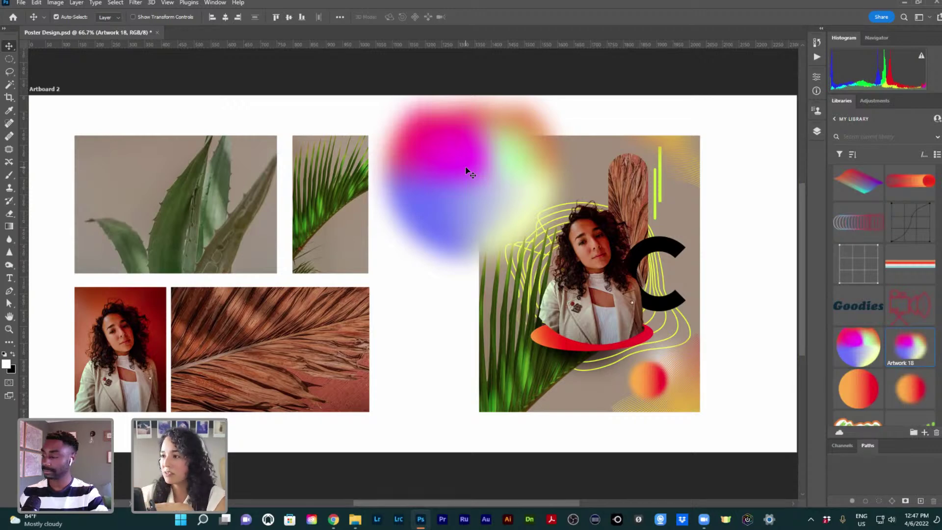
Move the blurred gradient circle onto the poster so that it covers the woman's face
{"action": "left_click_drag", "start_coordinate": [428, 195], "coordinate": [394, 217]}
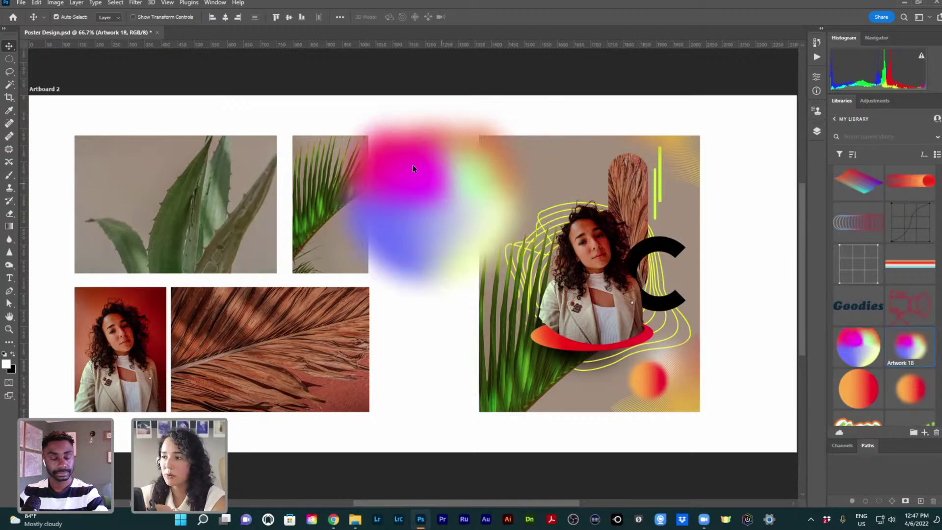
{"action": "key", "text": "ctrl"}
{"action": "left_click_drag", "start_coordinate": [567, 209], "coordinate": [570, 203]}
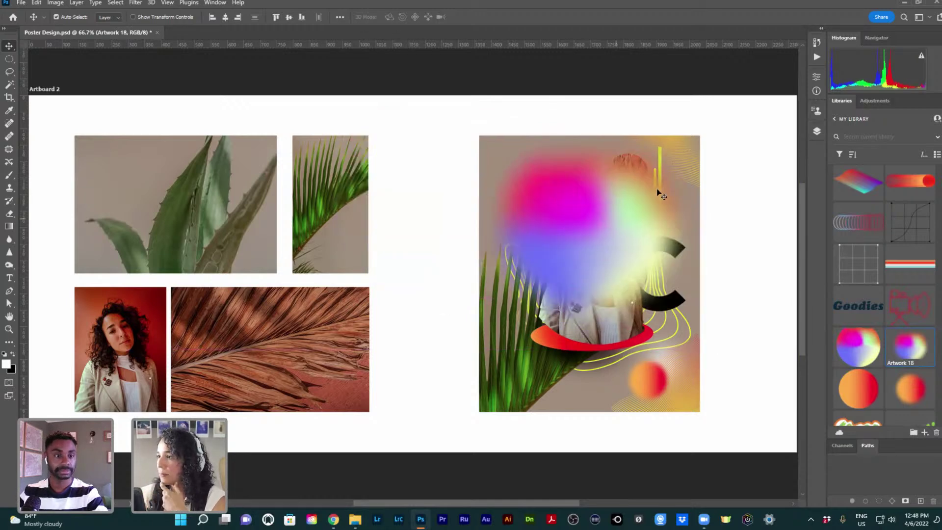
Set the Artwork 18 layer's blend mode to Hard Light and shift the gradient circle across the poster's left edge
{"action": "left_click", "coordinate": [816, 131]}
{"action": "left_click", "coordinate": [712, 158]}
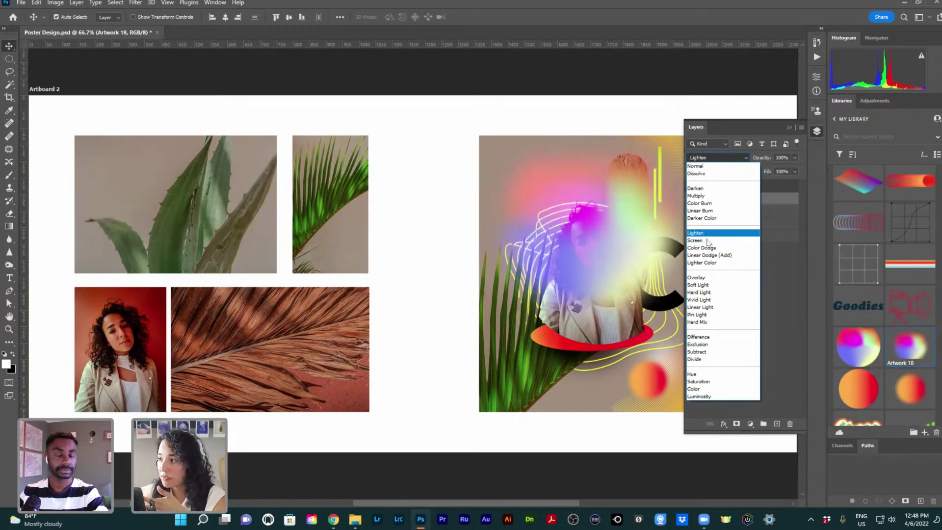
{"action": "left_click", "coordinate": [714, 293]}
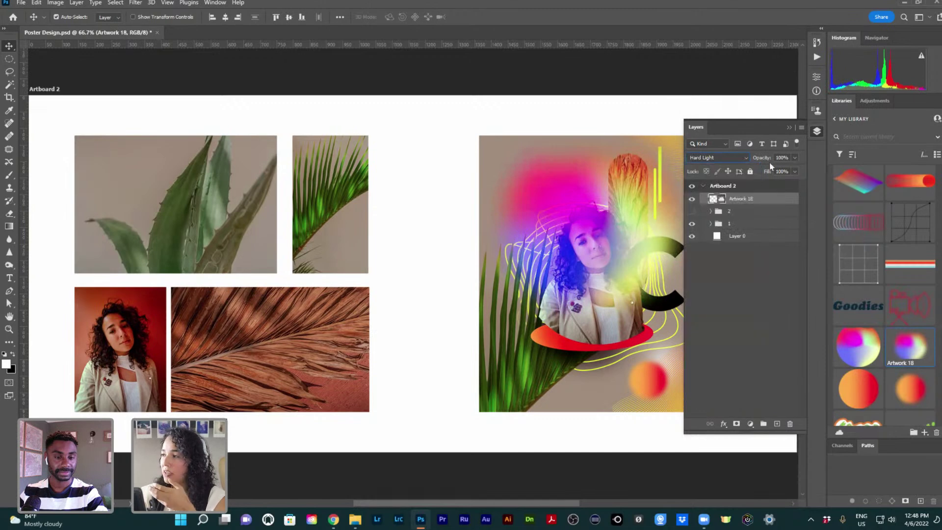
{"action": "left_click_drag", "start_coordinate": [565, 194], "coordinate": [448, 193]}
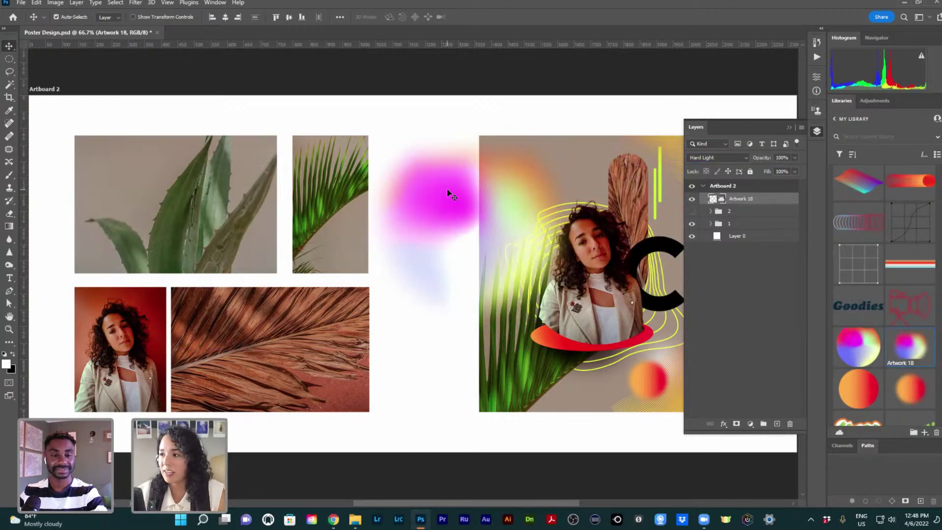
{"action": "left_click_drag", "start_coordinate": [440, 207], "coordinate": [502, 236]}
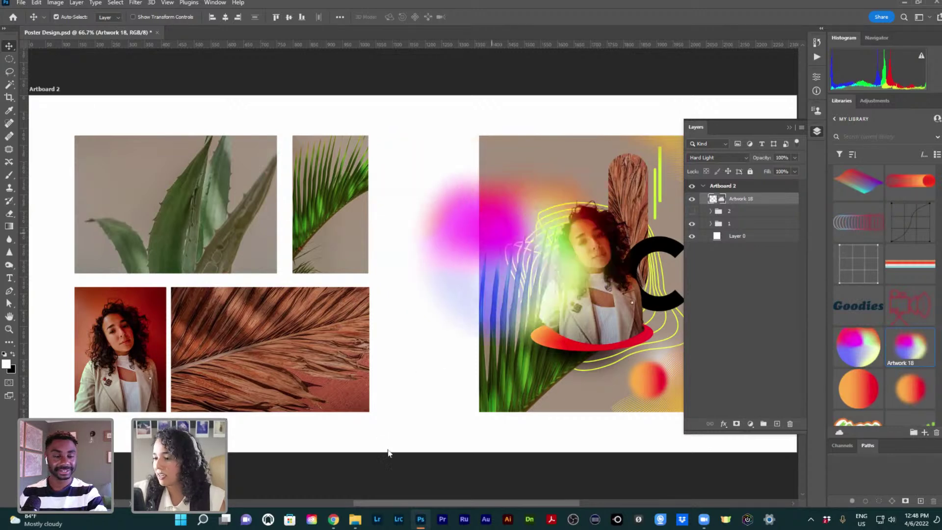
Switch to the browser and browse the designer's Behance livestreams, from the Round Worlds session to the Lightroom and Adobe Rush ones
{"action": "left_click", "coordinate": [334, 520]}
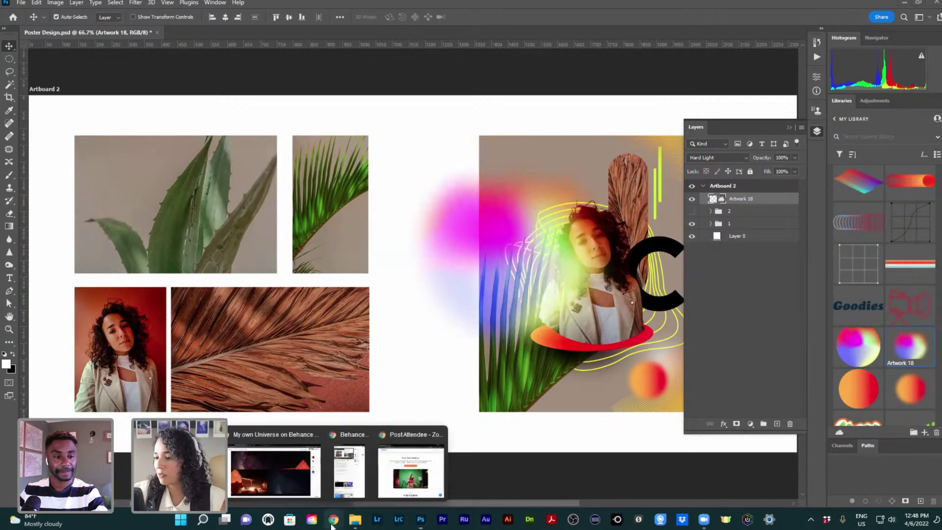
{"action": "left_click", "coordinate": [290, 478]}
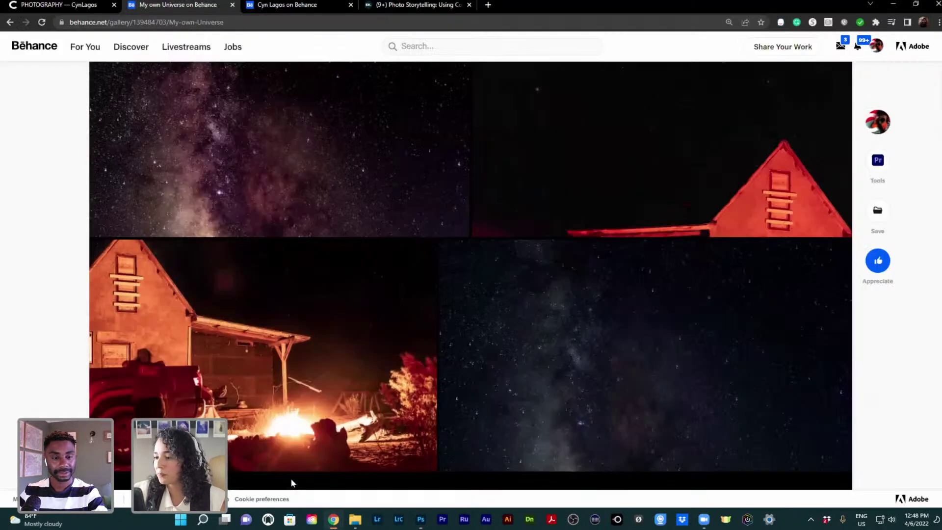
{"action": "left_click", "coordinate": [259, 10]}
{"action": "scroll", "coordinate": [862, 361], "scroll_direction": "down", "scroll_amount": 1}
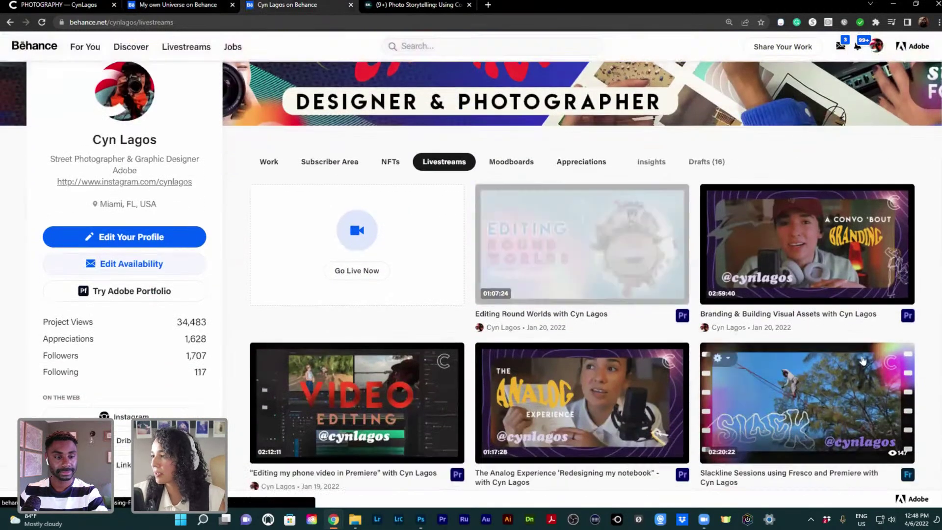
{"action": "scroll", "coordinate": [917, 378], "scroll_direction": "down", "scroll_amount": 3}
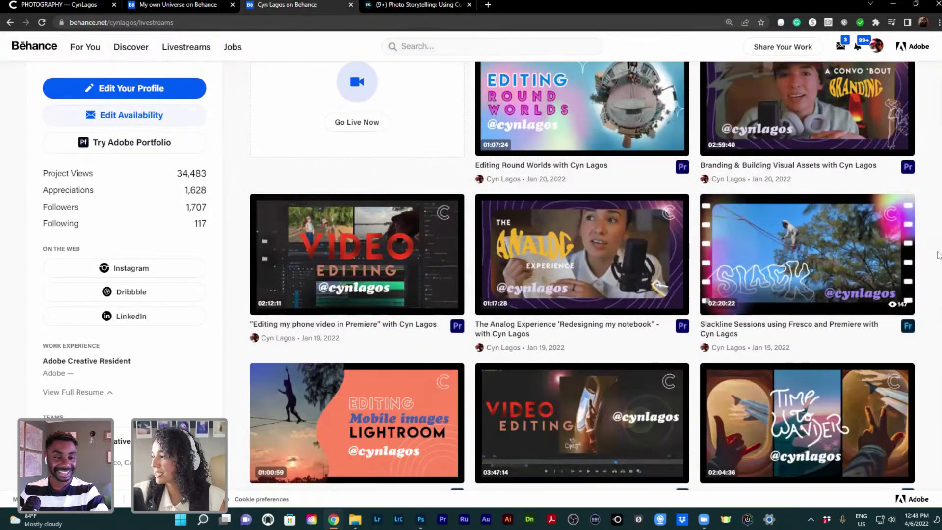
{"action": "scroll", "coordinate": [937, 254], "scroll_direction": "down", "scroll_amount": 1}
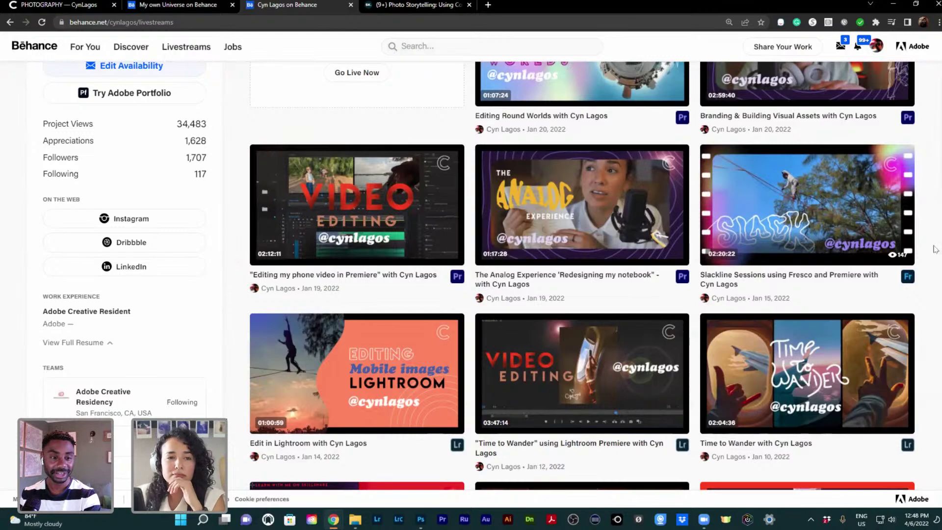
{"action": "scroll", "coordinate": [935, 249], "scroll_direction": "down", "scroll_amount": 1}
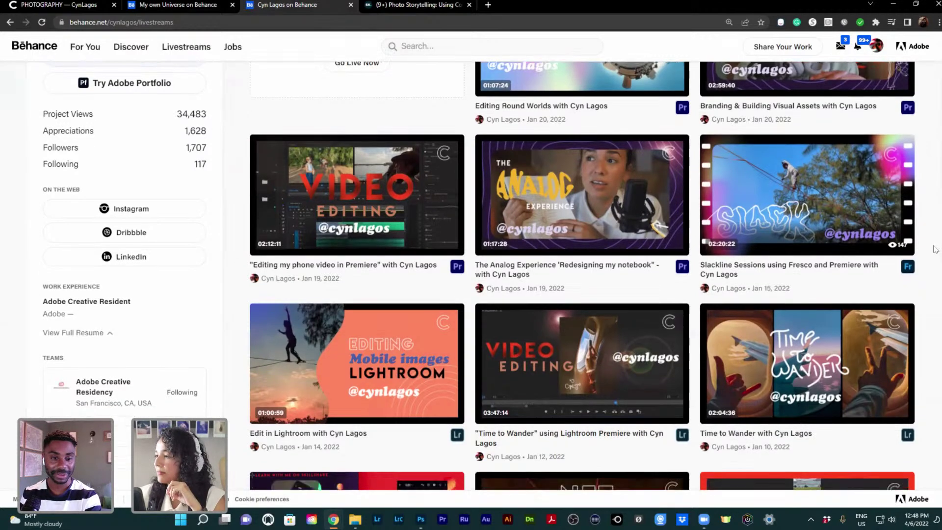
{"action": "scroll", "coordinate": [934, 250], "scroll_direction": "down", "scroll_amount": 1}
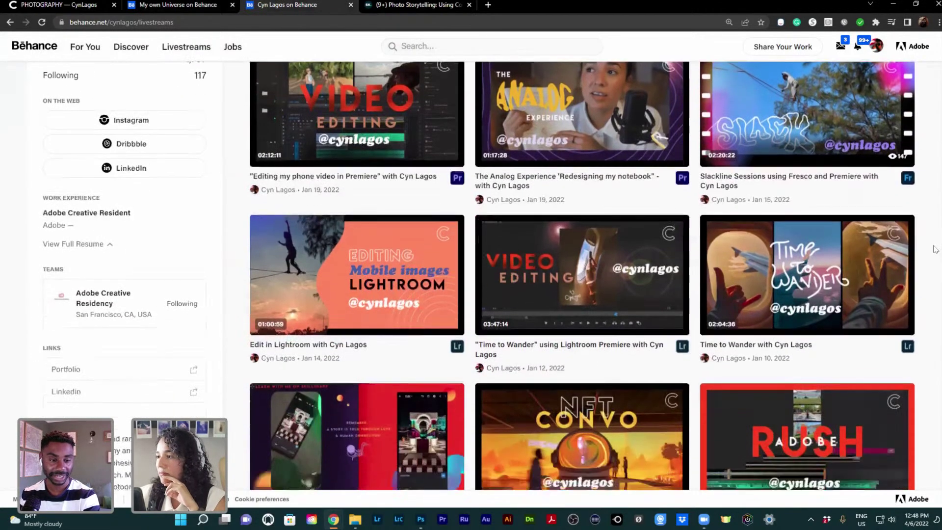
{"action": "scroll", "coordinate": [933, 247], "scroll_direction": "down", "scroll_amount": 1}
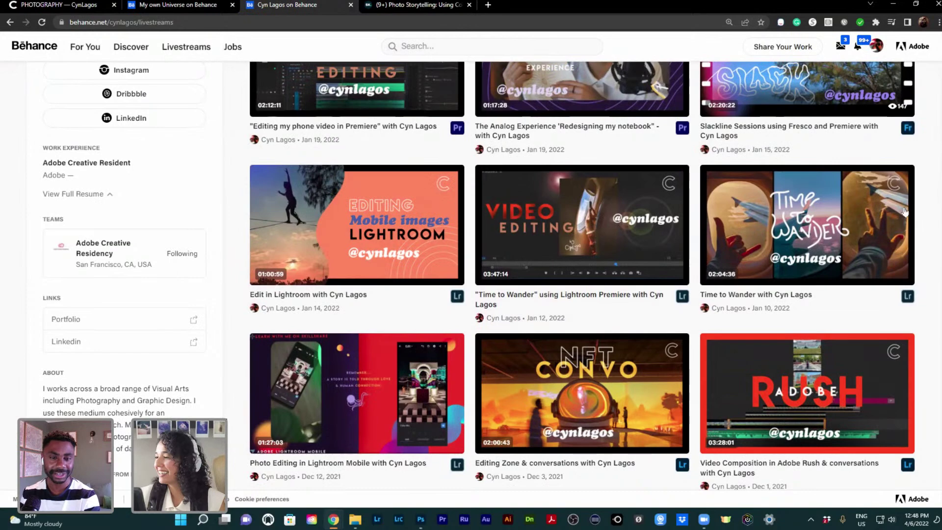
Continue through the older livestreams, past Sharing Behance and Collage Design to the Illustration, Editing Zone and Silent Sessions streams
{"action": "scroll", "coordinate": [916, 221], "scroll_direction": "down", "scroll_amount": 2}
{"action": "scroll", "coordinate": [915, 220], "scroll_direction": "down", "scroll_amount": 2}
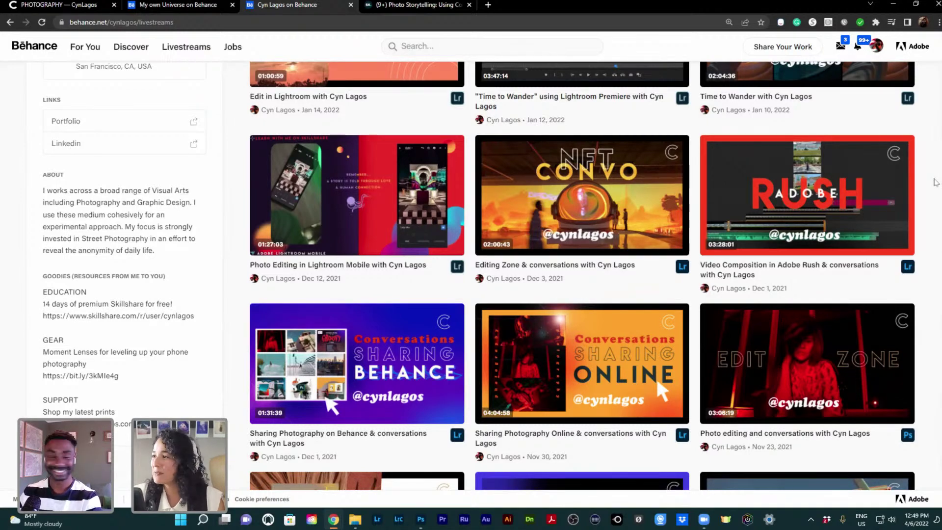
{"action": "scroll", "coordinate": [935, 182], "scroll_direction": "down", "scroll_amount": 1}
{"action": "scroll", "coordinate": [936, 182], "scroll_direction": "down", "scroll_amount": 2}
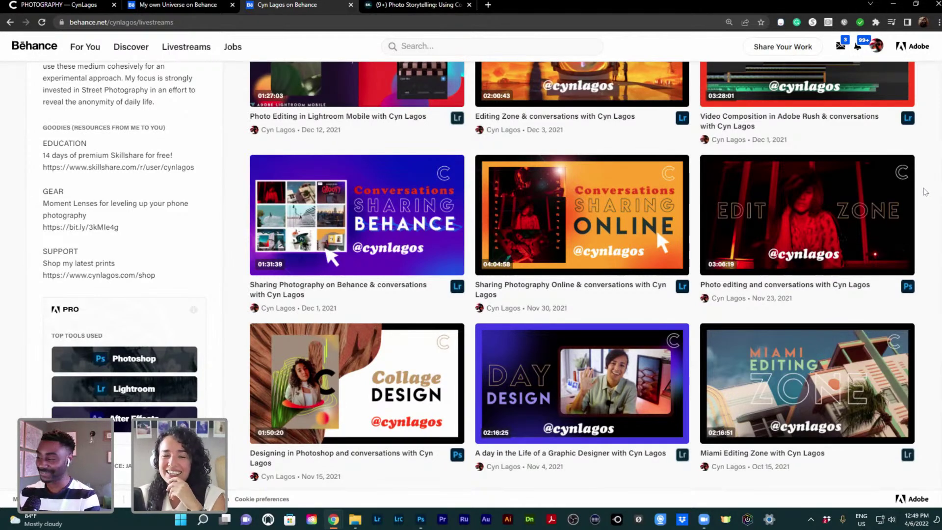
{"action": "scroll", "coordinate": [834, 206], "scroll_direction": "down", "scroll_amount": 1}
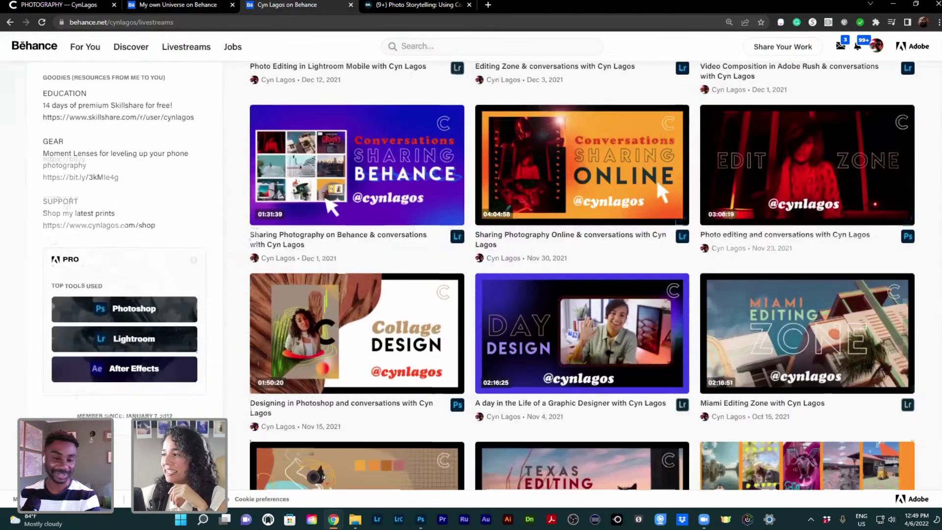
{"action": "scroll", "coordinate": [656, 180], "scroll_direction": "down", "scroll_amount": 4}
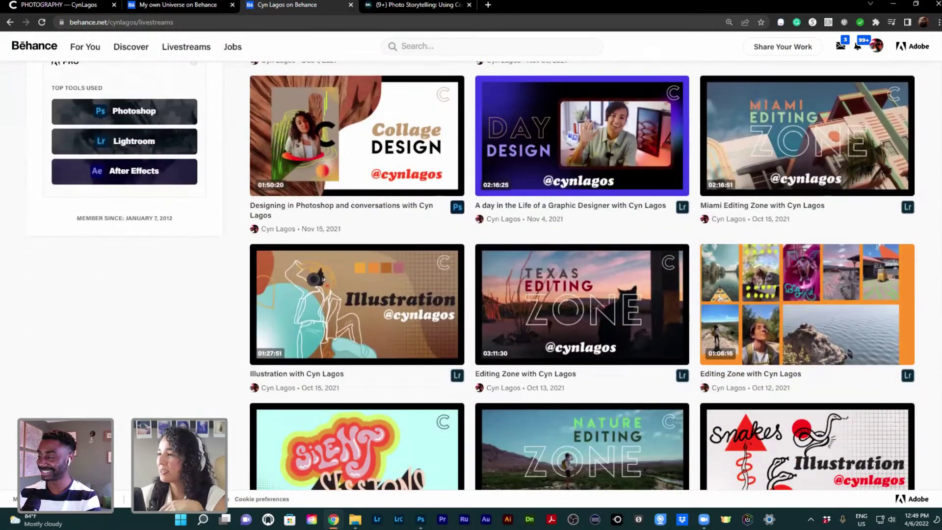
{"action": "scroll", "coordinate": [582, 275], "scroll_direction": "down", "scroll_amount": 2}
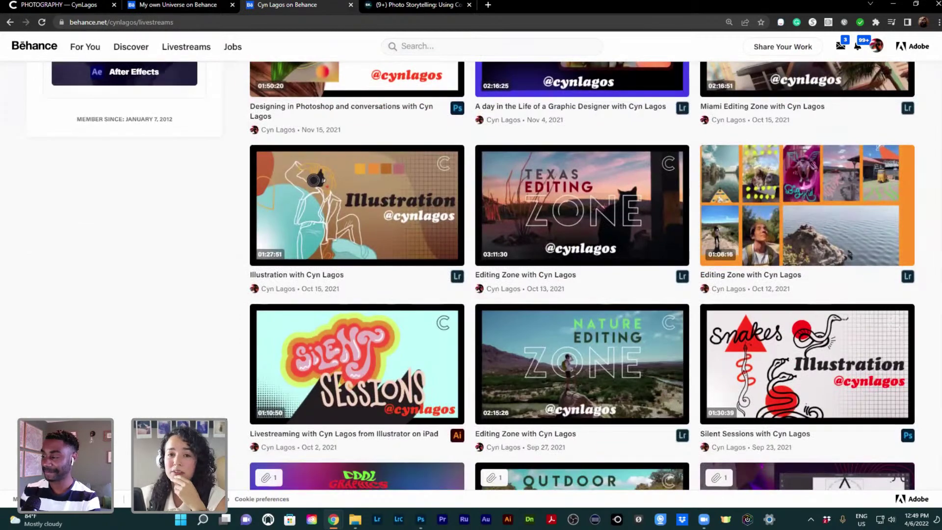
{"action": "scroll", "coordinate": [480, 275], "scroll_direction": "down", "scroll_amount": 1}
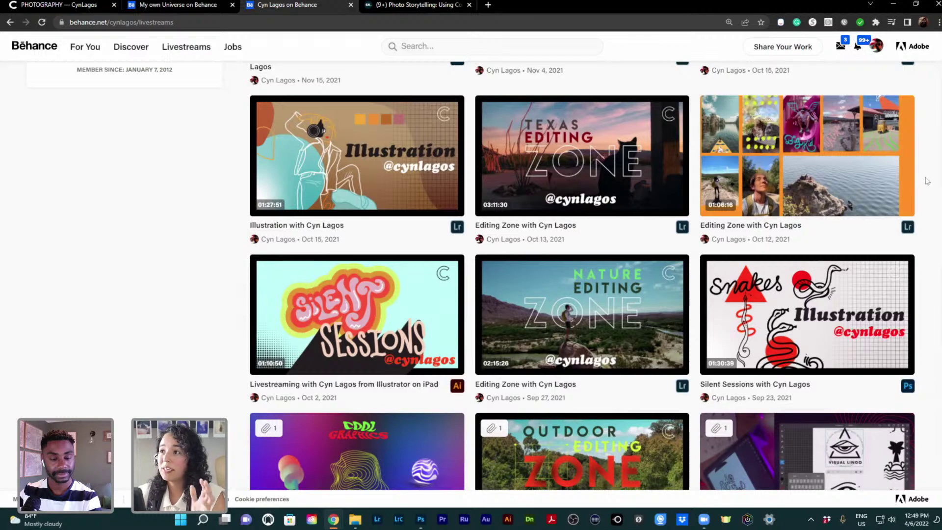
Return to Photoshop, move the blurred gradient circle off the portrait poster and delete it
{"action": "left_click", "coordinate": [421, 519]}
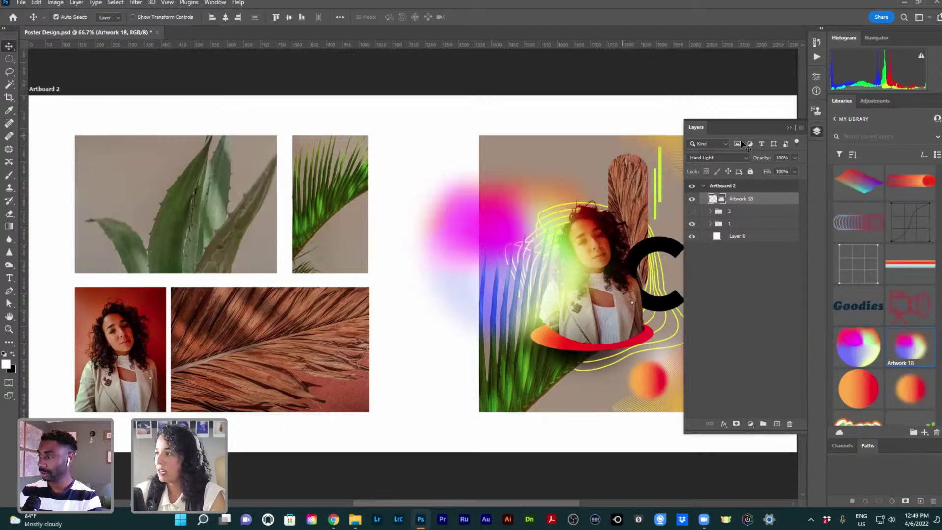
{"action": "left_click_drag", "start_coordinate": [480, 229], "coordinate": [422, 248]}
{"action": "key", "text": "Delete"}
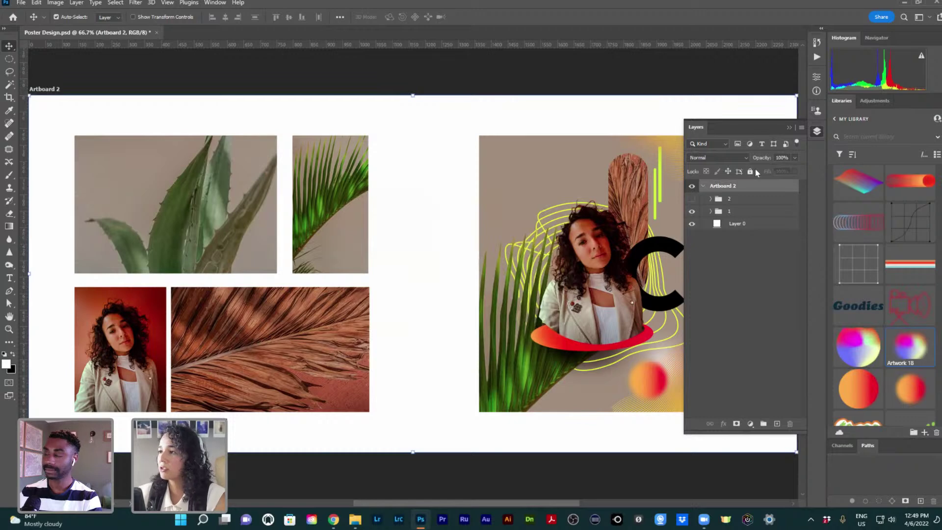
Begin a new document from the recent 1920 x 1080 px preset, with portrait orientation and artboards enabled
{"action": "left_click", "coordinate": [790, 128]}
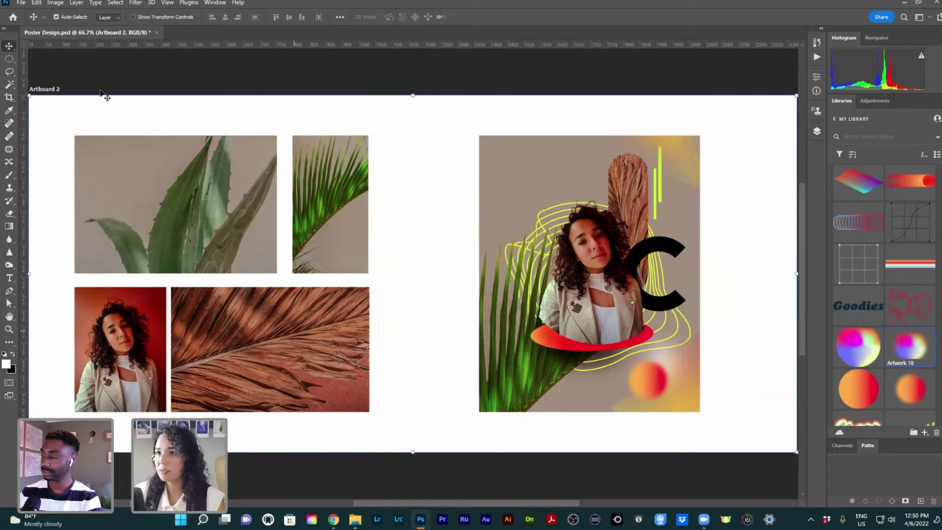
{"action": "left_click", "coordinate": [21, 2]}
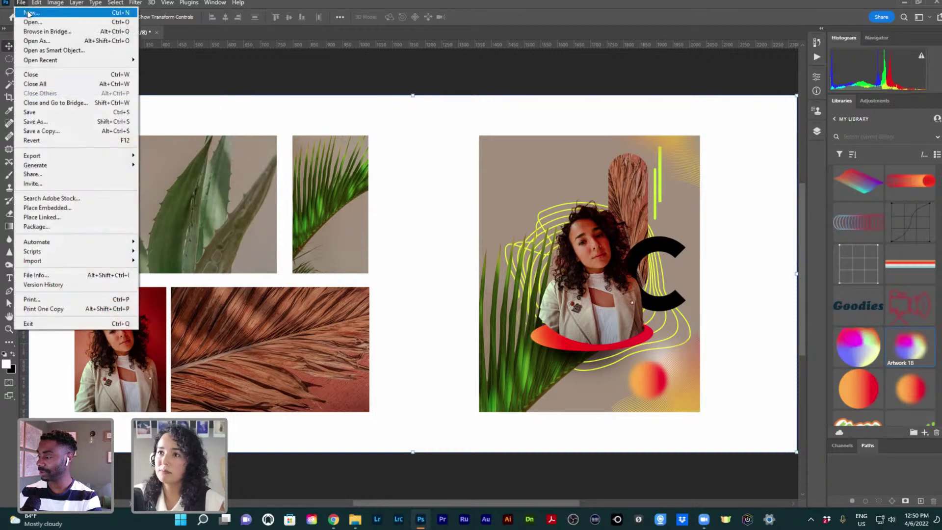
{"action": "left_click", "coordinate": [28, 13]}
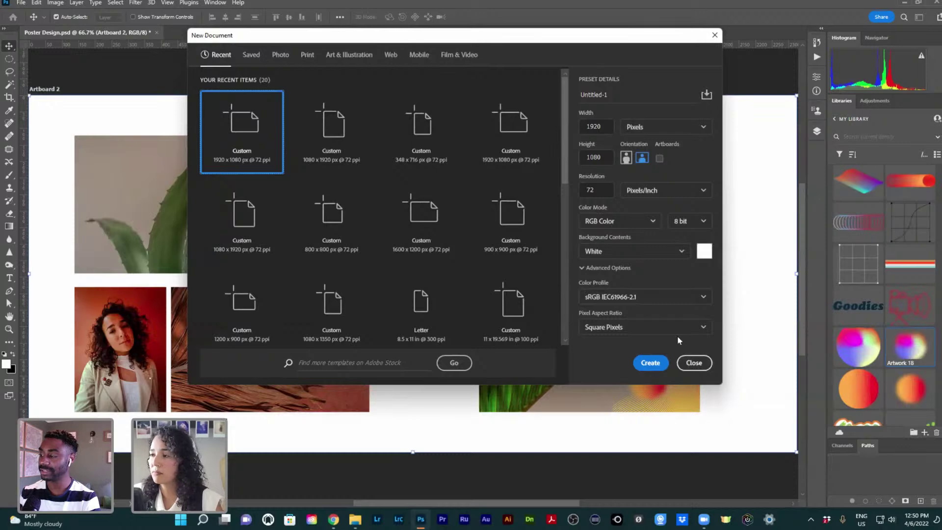
{"action": "left_click", "coordinate": [595, 128]}
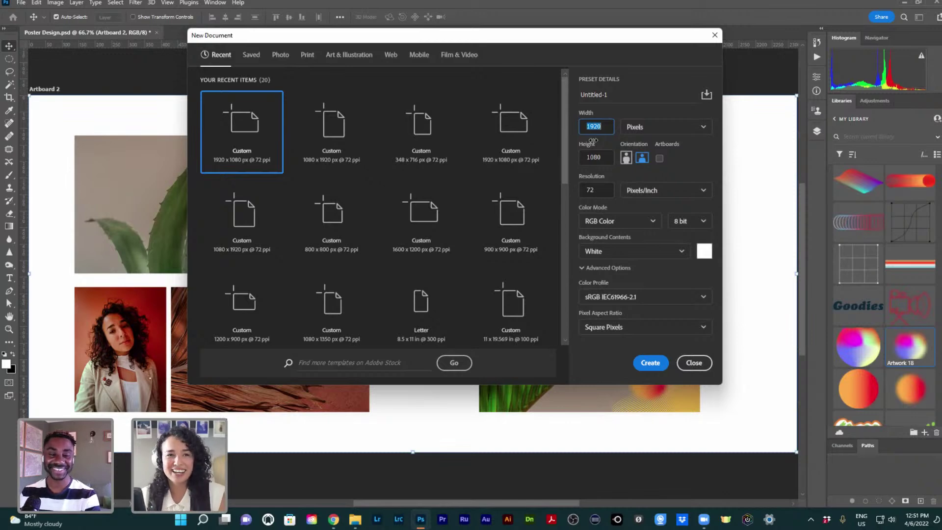
{"action": "left_click", "coordinate": [627, 159]}
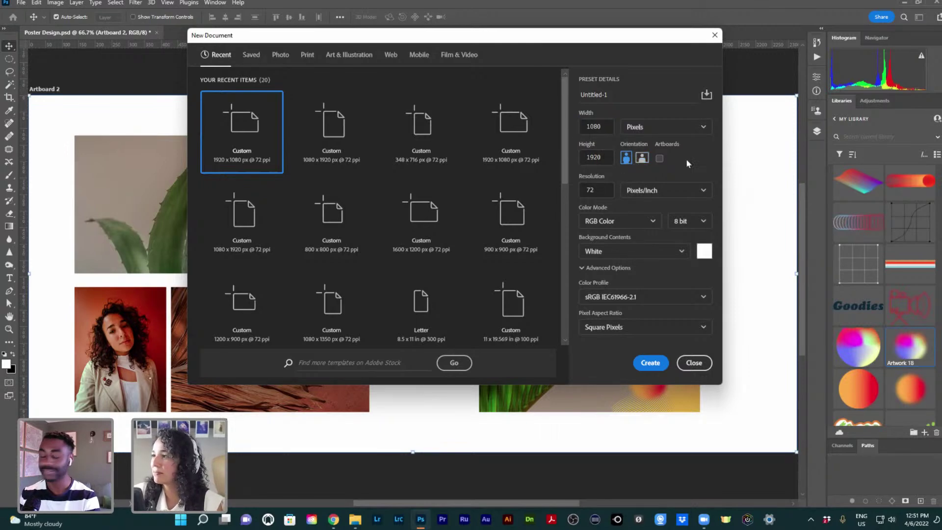
{"action": "left_click", "coordinate": [659, 159]}
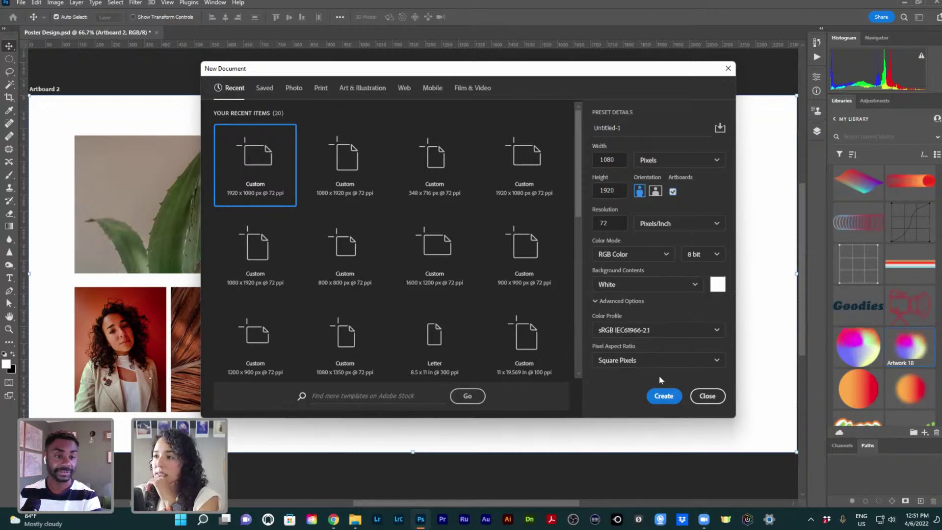
Switch to the Web Most Common preset and create a portrait artboard document 1080 pixels wide and 1350 pixels high
{"action": "left_click", "coordinate": [409, 90]}
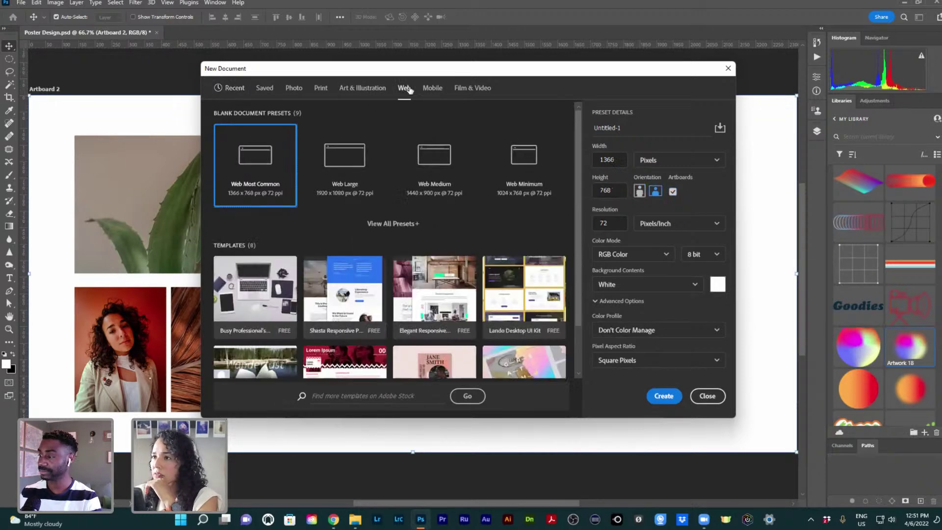
{"action": "scroll", "coordinate": [490, 297], "scroll_direction": "down", "scroll_amount": 1}
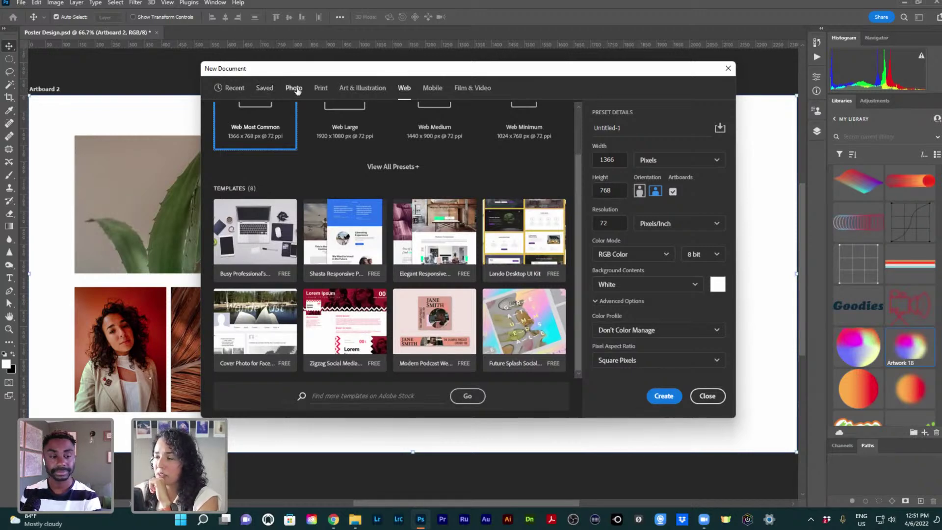
{"action": "left_click_drag", "start_coordinate": [309, 71], "coordinate": [265, 78]}
{"action": "left_click", "coordinate": [572, 167]}
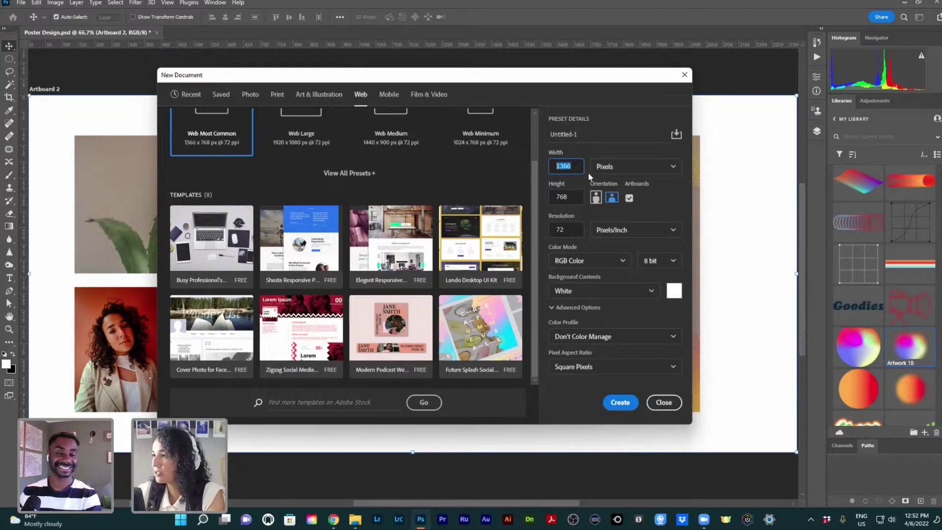
{"action": "type", "text": "1080"}
{"action": "key", "text": "Tab"}
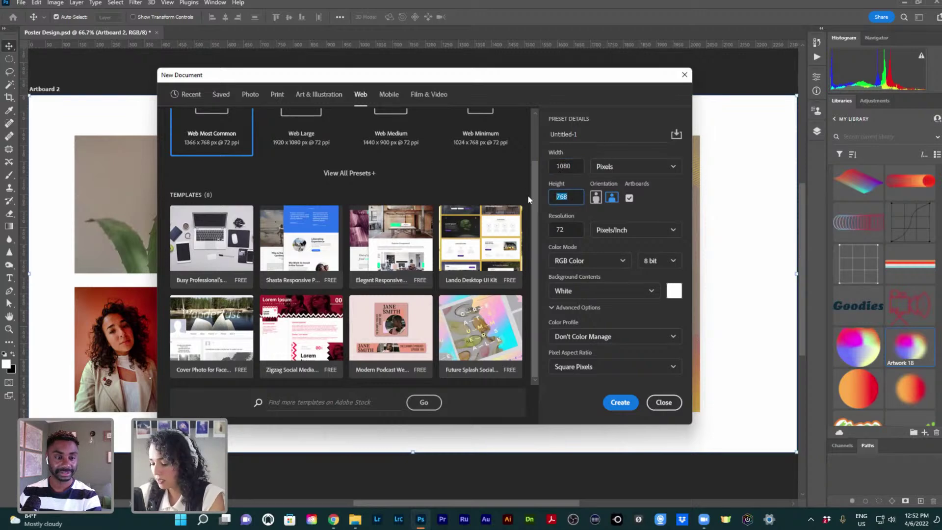
{"action": "type", "text": "13"}
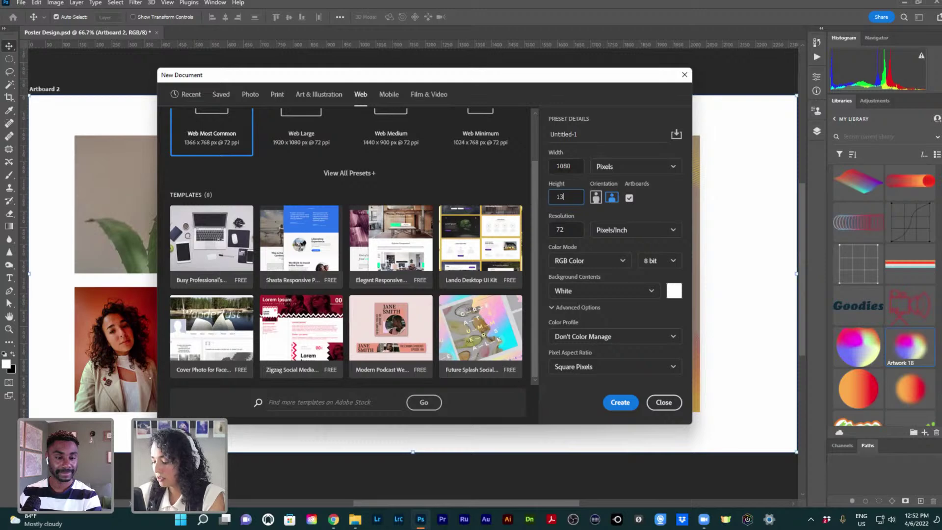
{"action": "type", "text": "50"}
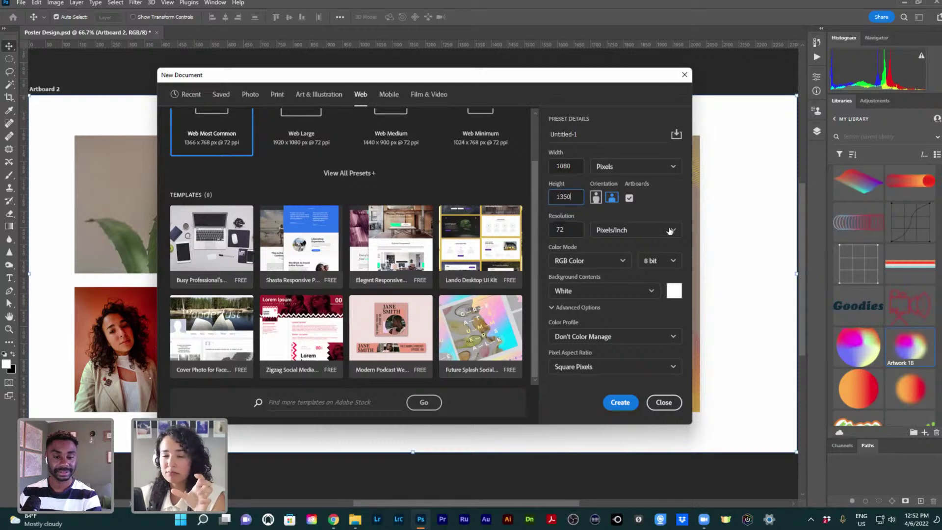
{"action": "left_click", "coordinate": [595, 197]}
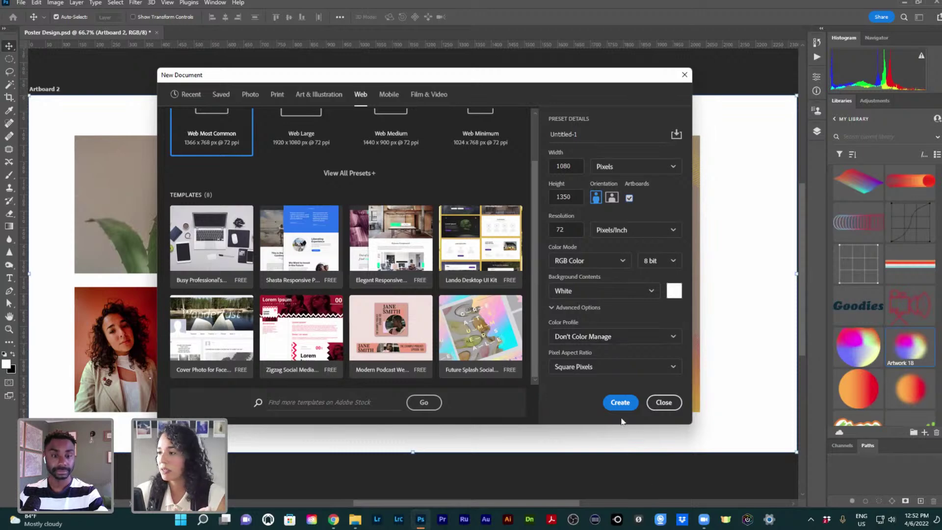
{"action": "left_click", "coordinate": [625, 402]}
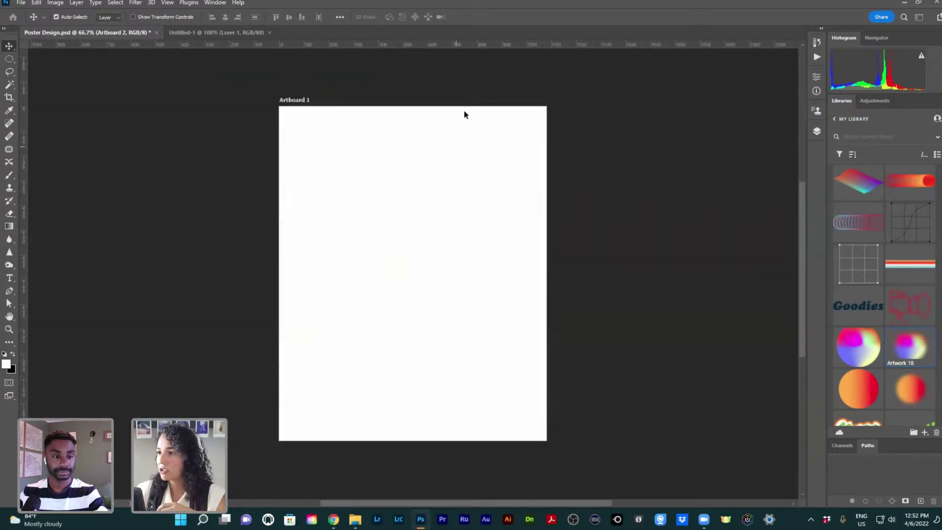
Try adding a second artboard to the right of Artboard 1 and undo it
{"action": "left_click", "coordinate": [391, 107]}
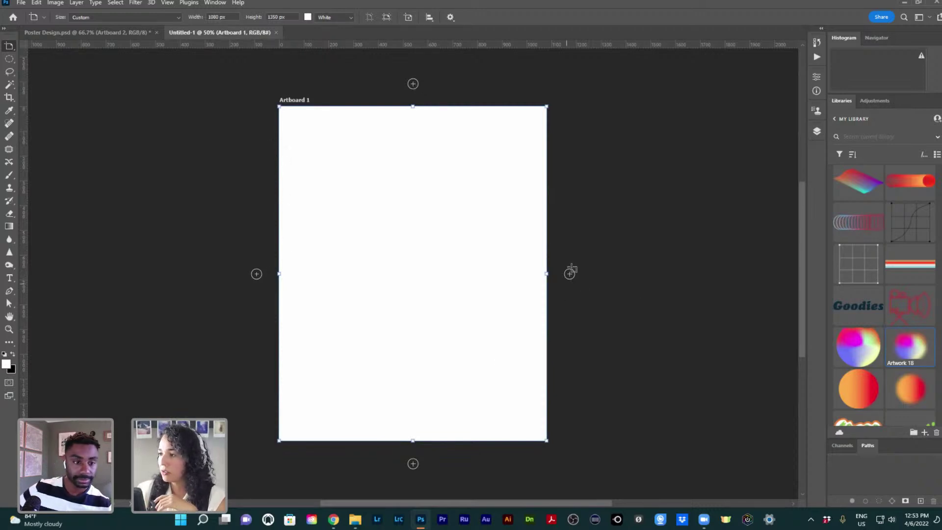
{"action": "left_click", "coordinate": [569, 274]}
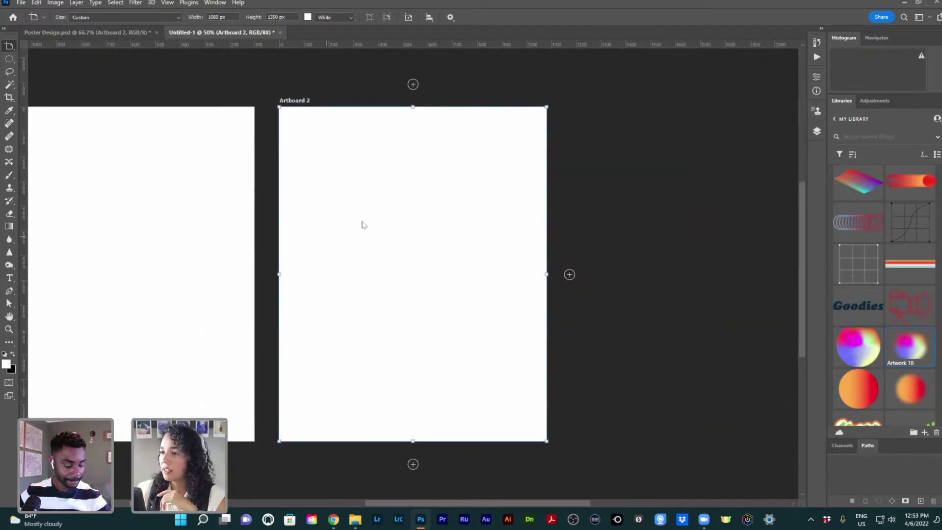
{"action": "left_click_drag", "start_coordinate": [494, 232], "coordinate": [427, 237]}
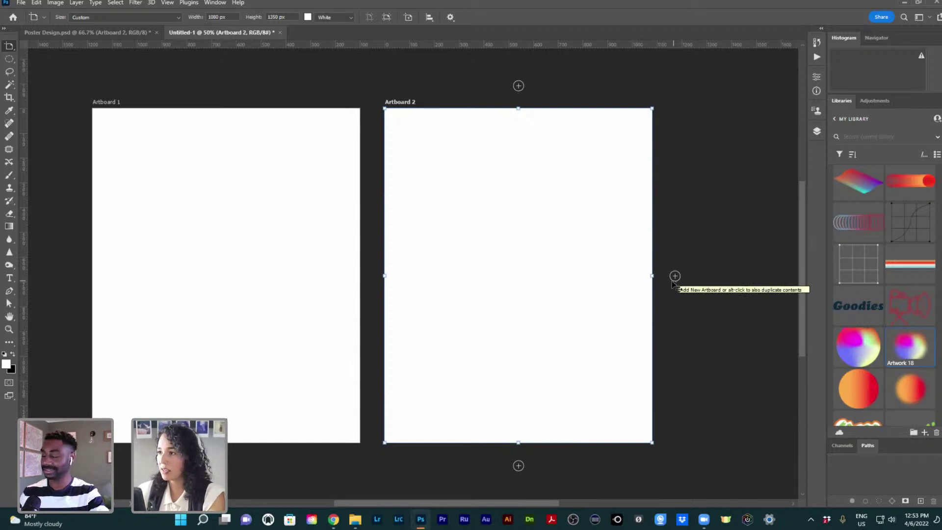
{"action": "key", "text": "ctrl+z"}
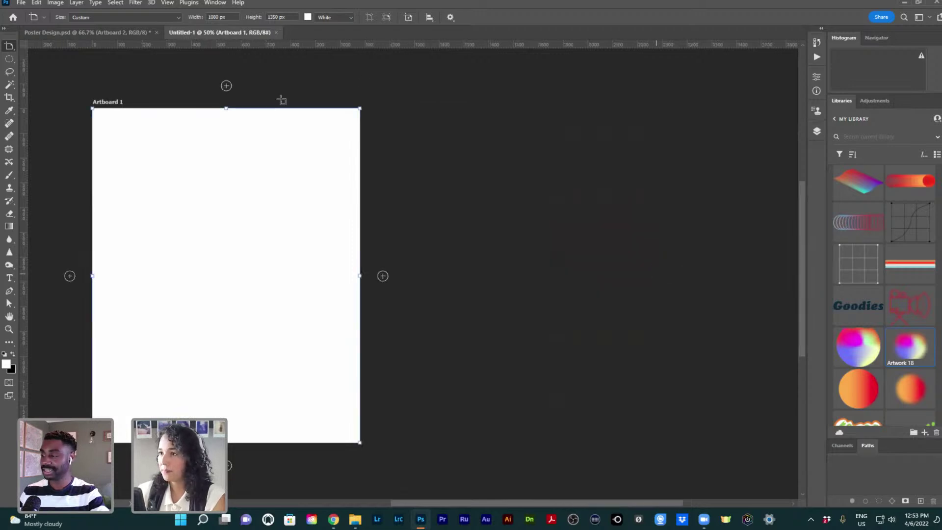
{"action": "left_click_drag", "start_coordinate": [278, 161], "coordinate": [456, 111]}
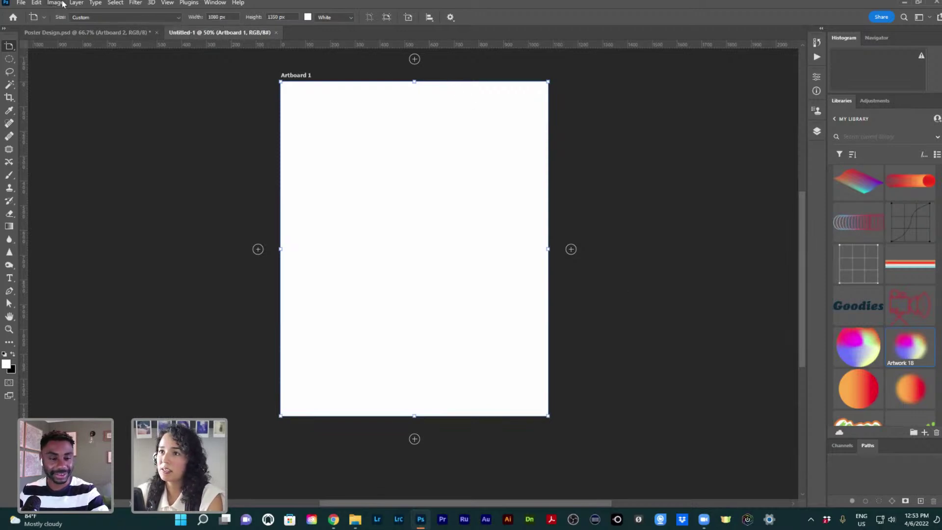
Return to Poster Design.psd, hide group 1, show group 2 and expand it to select the inner world layer
{"action": "left_click", "coordinate": [124, 34]}
{"action": "left_click", "coordinate": [815, 133]}
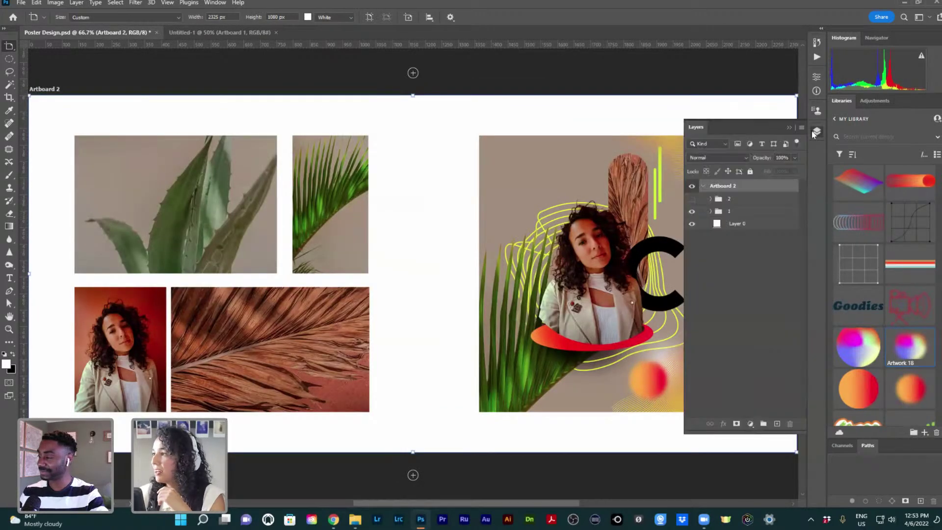
{"action": "left_click", "coordinate": [691, 210]}
{"action": "left_click", "coordinate": [692, 199]}
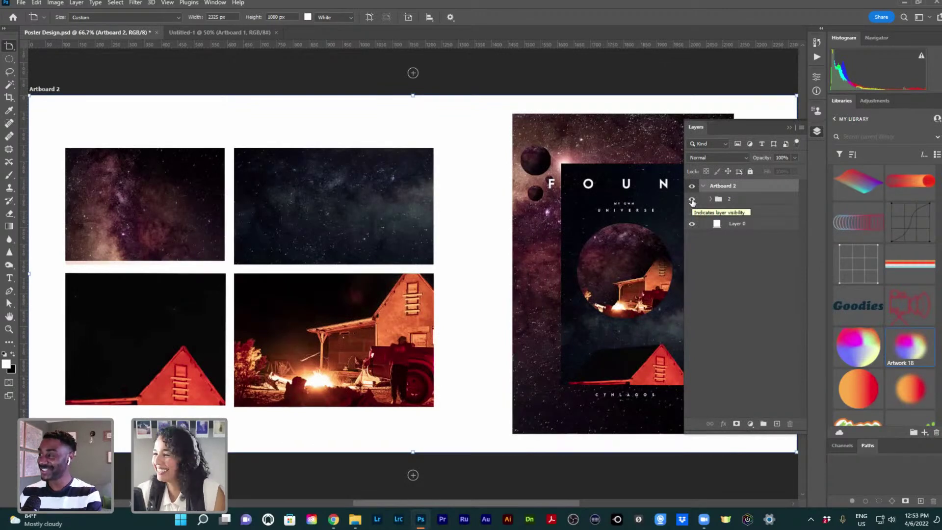
{"action": "left_click", "coordinate": [712, 199]}
{"action": "left_click", "coordinate": [711, 199]}
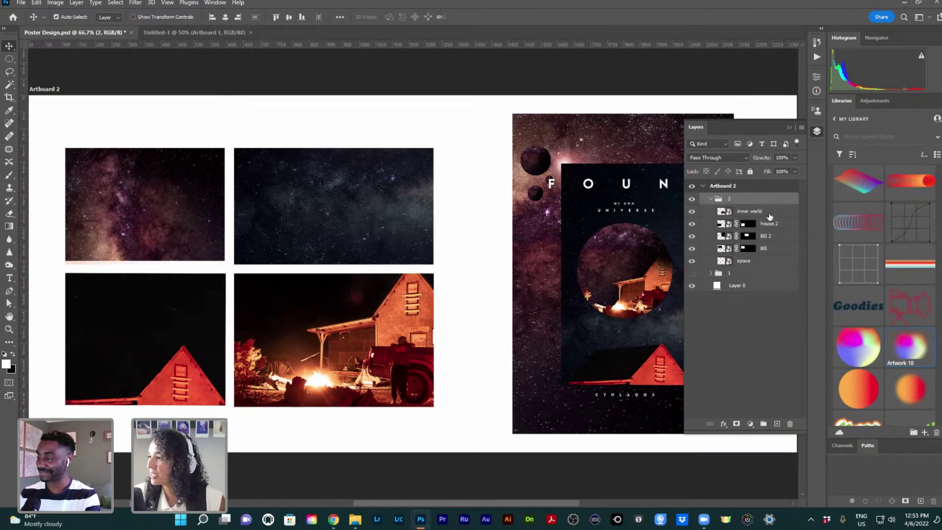
{"action": "left_click", "coordinate": [713, 211]}
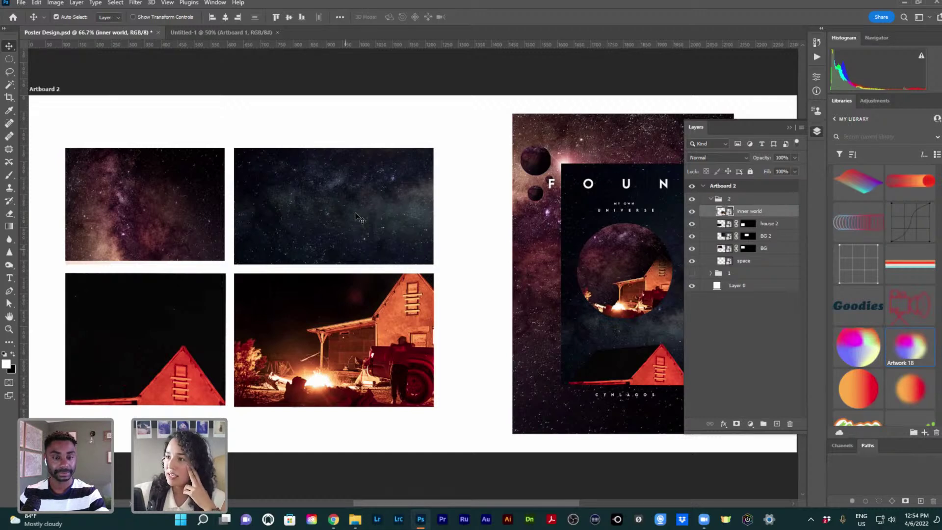
Float the Poster Design.psd window below the new artboard and try copying the BG 2 night-sky photo across, undoing the copy
{"action": "left_click", "coordinate": [333, 171]}
{"action": "left_click_drag", "start_coordinate": [79, 33], "coordinate": [311, 119]}
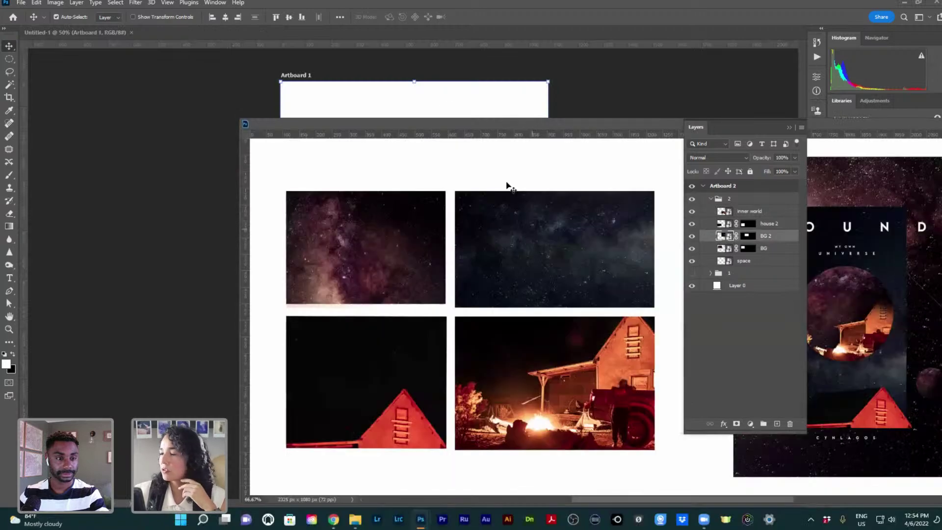
{"action": "left_click_drag", "start_coordinate": [444, 104], "coordinate": [327, 177]}
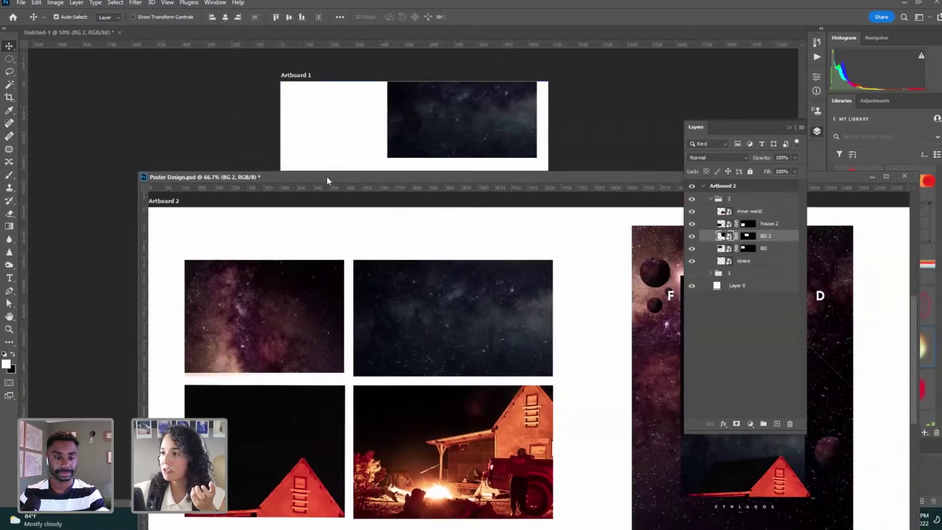
{"action": "left_click", "coordinate": [455, 140]}
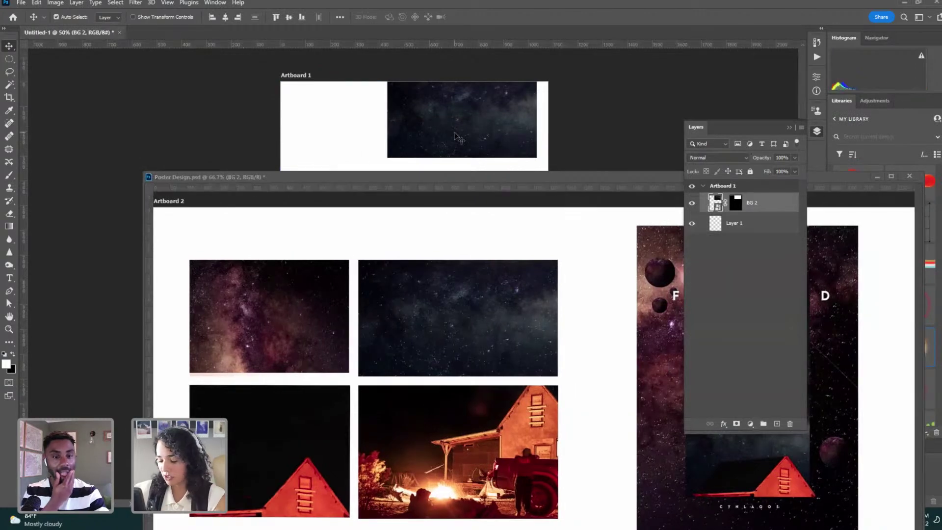
{"action": "key", "text": "ctrl+z"}
{"action": "left_click_drag", "start_coordinate": [425, 177], "coordinate": [264, 149]}
{"action": "left_click_drag", "start_coordinate": [370, 153], "coordinate": [403, 183]}
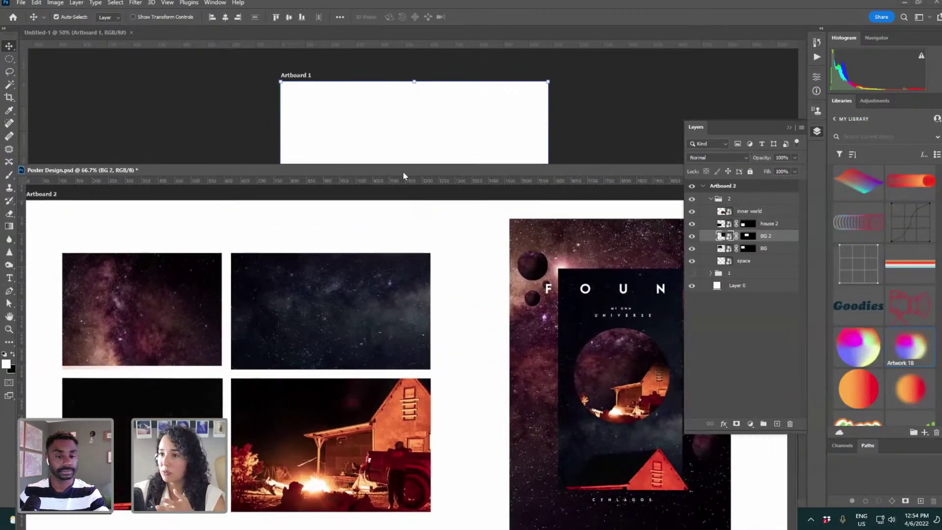
Duplicate the BG 2 layer into Artboard 1 of the Untitled-1 document
{"action": "right_click", "coordinate": [772, 238]}
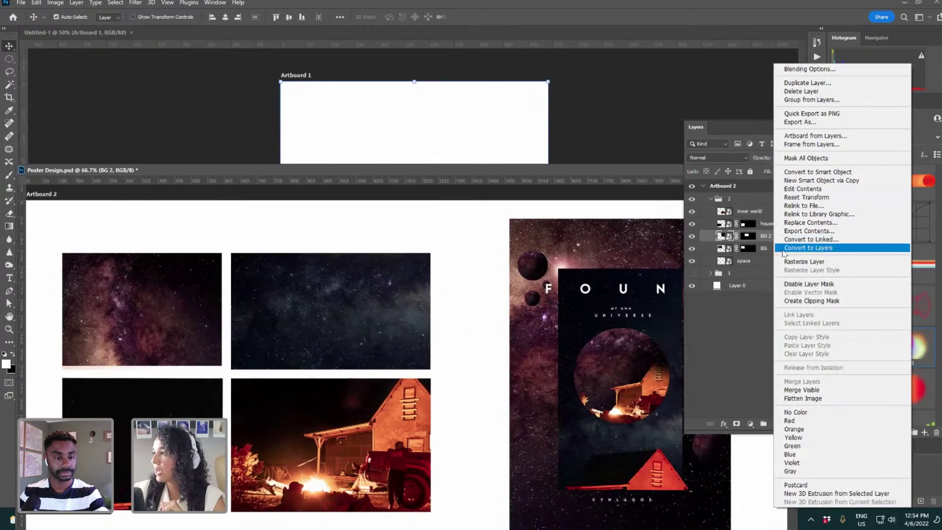
{"action": "left_click", "coordinate": [818, 87]}
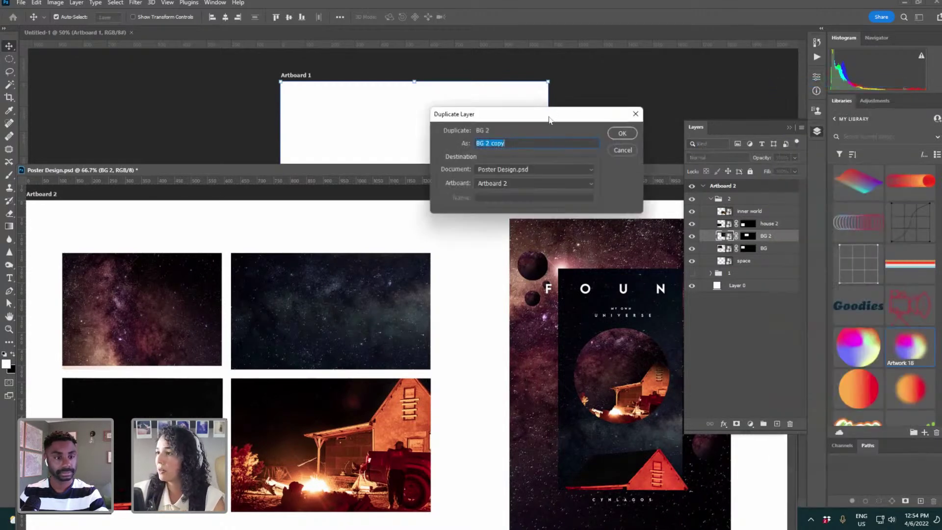
{"action": "left_click_drag", "start_coordinate": [536, 118], "coordinate": [405, 178]}
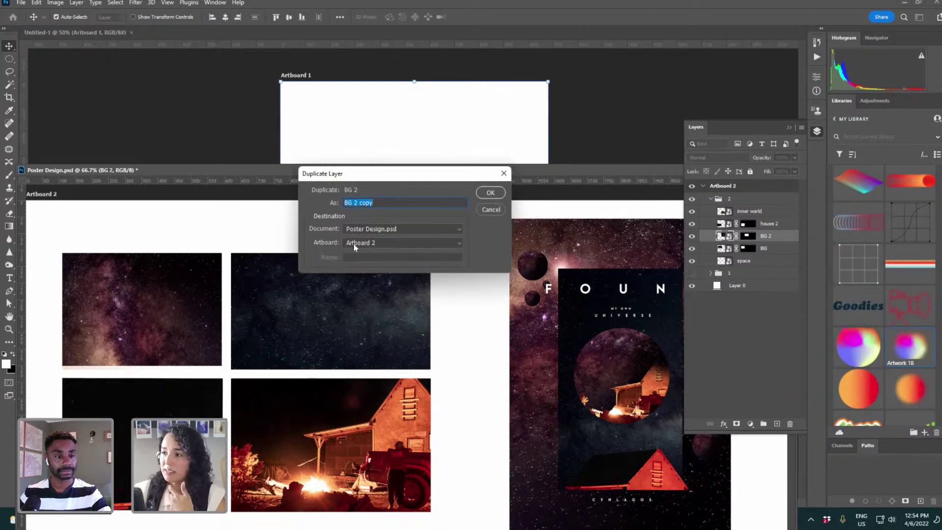
{"action": "left_click", "coordinate": [361, 230]}
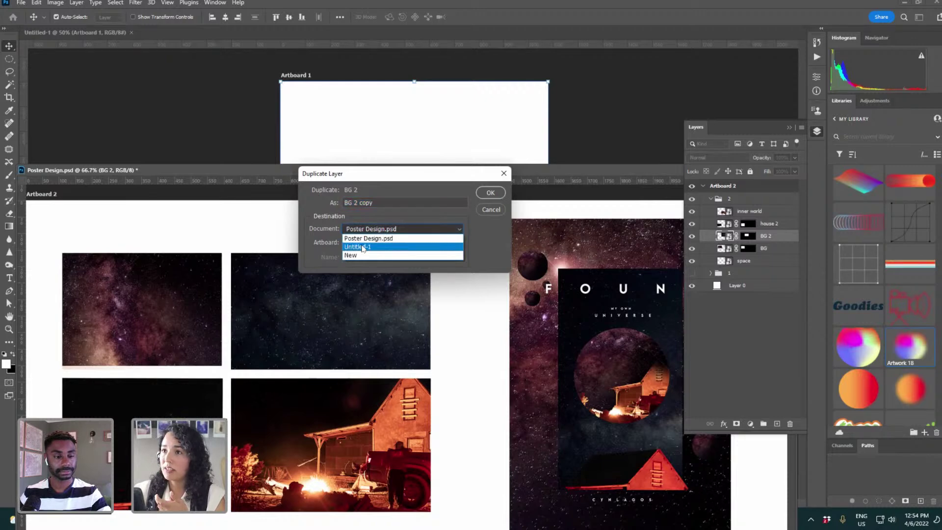
{"action": "left_click", "coordinate": [362, 246]}
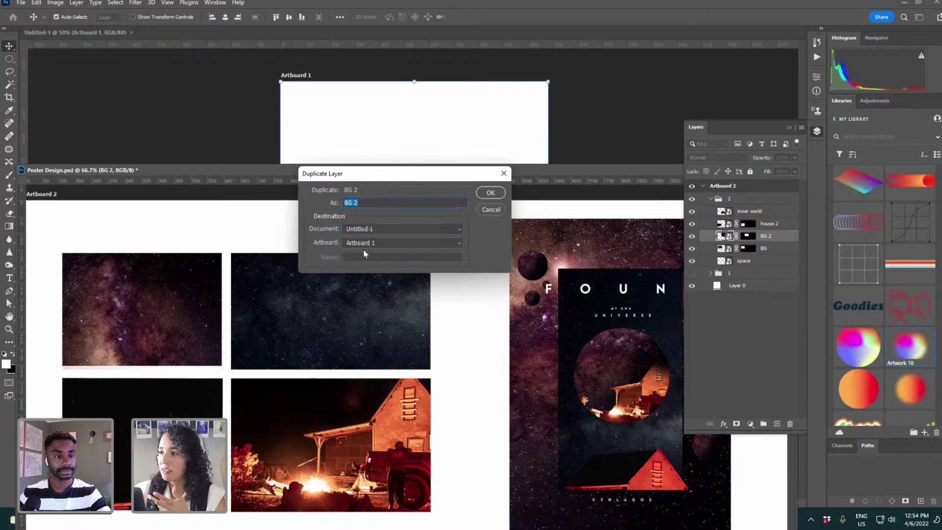
{"action": "left_click", "coordinate": [383, 243]}
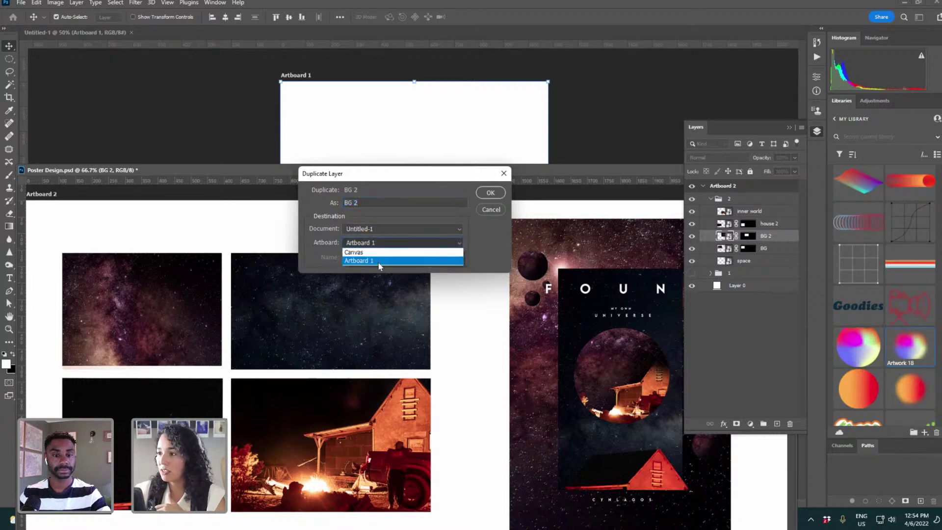
{"action": "left_click", "coordinate": [378, 262]}
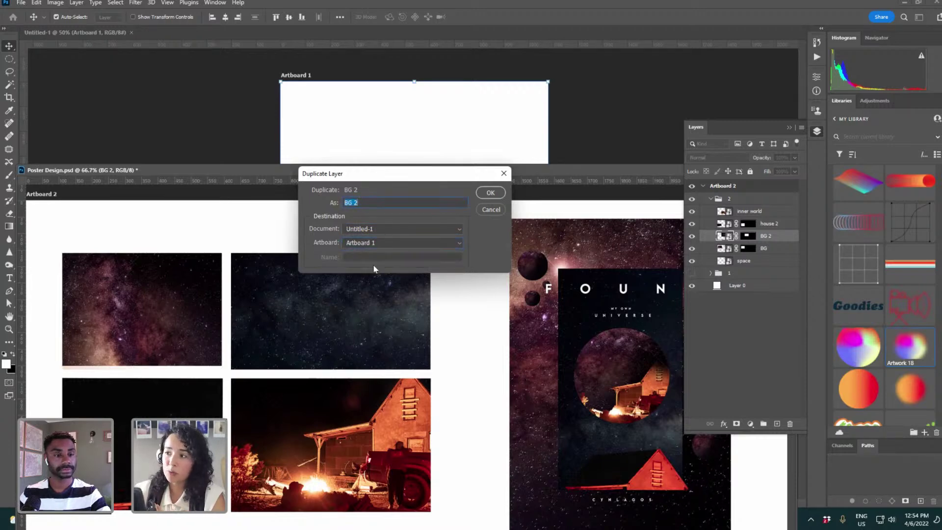
{"action": "left_click", "coordinate": [490, 194]}
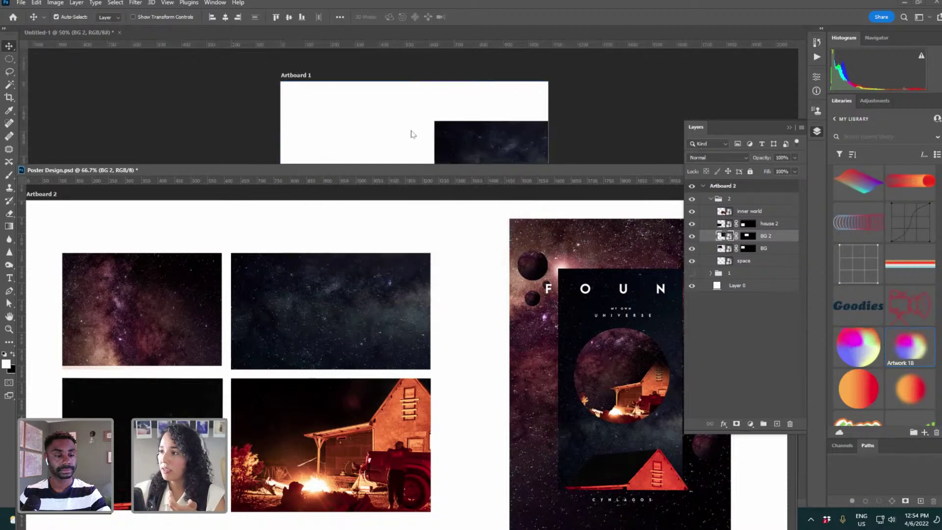
Lower the floating Poster Design.psd window to uncover Artboard 1 and move the BG 2 night-sky photo near the artboard's middle
{"action": "left_click", "coordinate": [415, 147]}
{"action": "left_click_drag", "start_coordinate": [424, 173], "coordinate": [413, 345]}
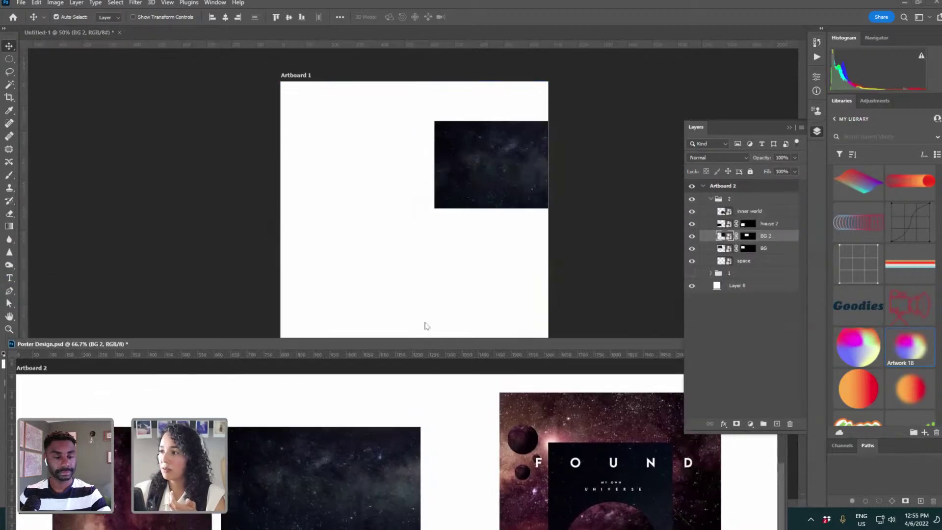
{"action": "left_click", "coordinate": [490, 181]}
{"action": "left_click_drag", "start_coordinate": [446, 174], "coordinate": [394, 207]}
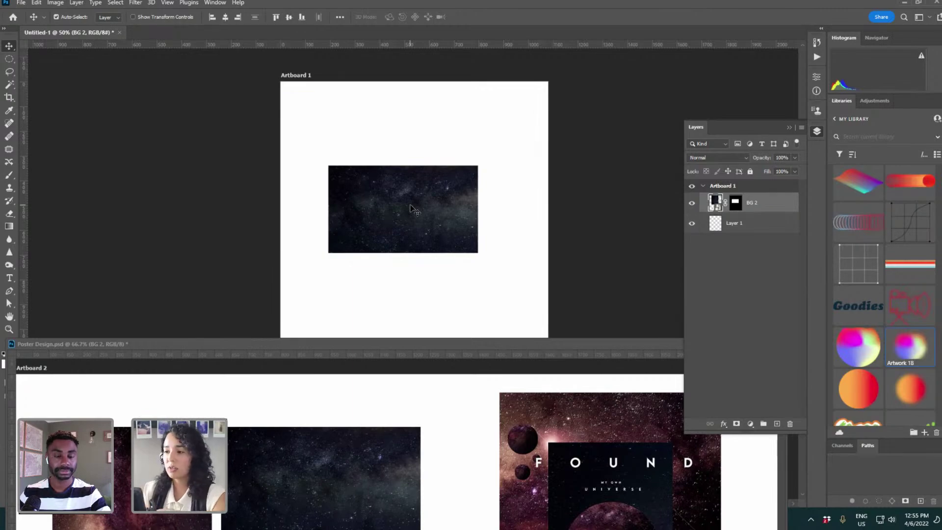
Dock the floating Poster Design.psd window beside the Untitled-1 document and return to Poster Design.psd after viewing the new artboard
{"action": "left_click_drag", "start_coordinate": [246, 344], "coordinate": [213, 1]}
{"action": "left_click_drag", "start_coordinate": [180, 34], "coordinate": [81, 33]}
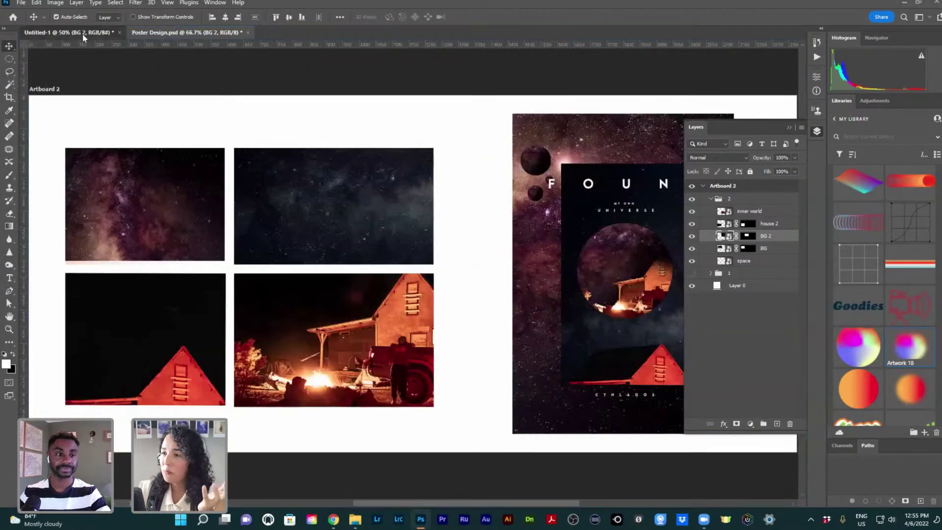
{"action": "left_click", "coordinate": [83, 34]}
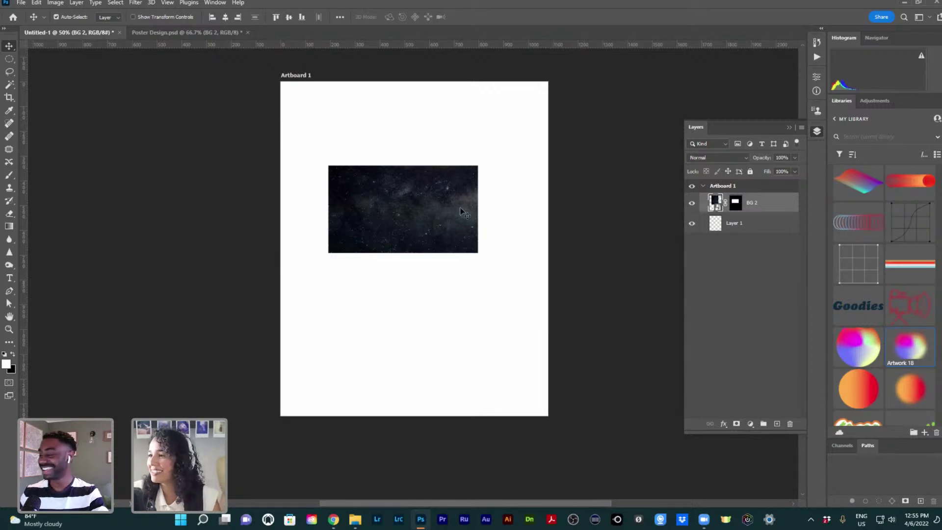
{"action": "left_click", "coordinate": [204, 33]}
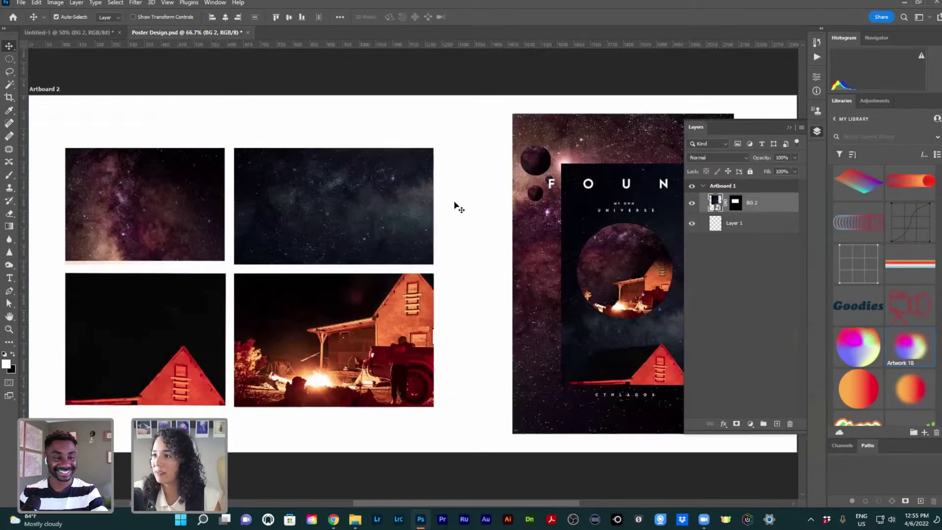
Toggle the visibility of the BG 2 and house 2 layers in Artboard 2 to identify which photo each holds
{"action": "right_click", "coordinate": [345, 300]}
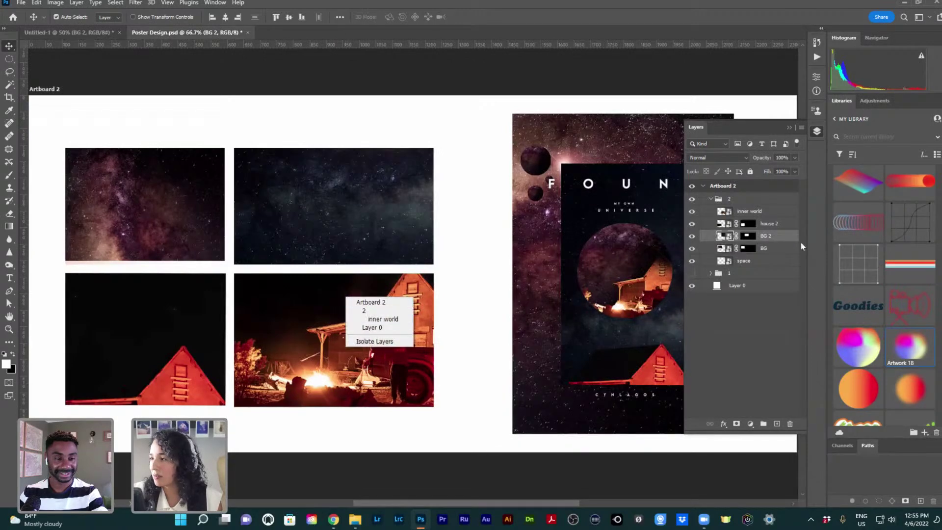
{"action": "left_click", "coordinate": [776, 238]}
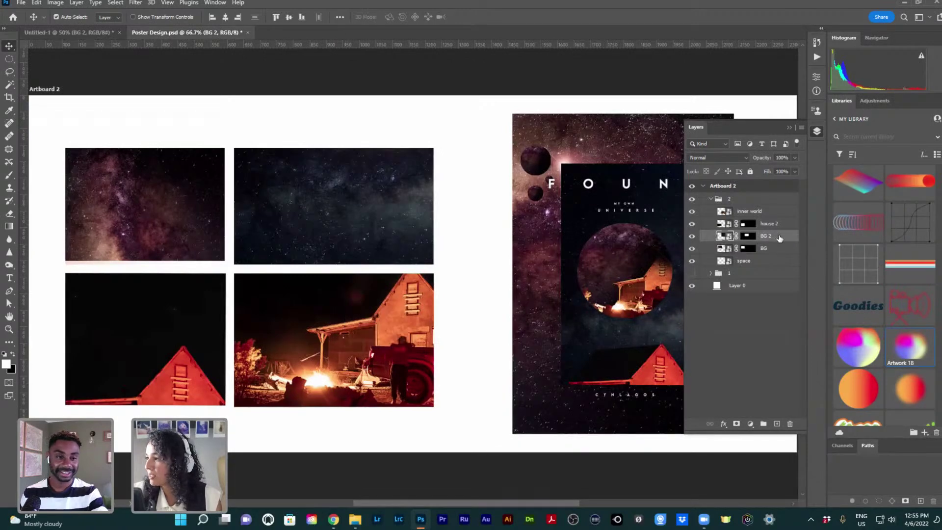
{"action": "left_click", "coordinate": [692, 236]}
{"action": "left_click", "coordinate": [692, 236]}
{"action": "left_click", "coordinate": [706, 212]}
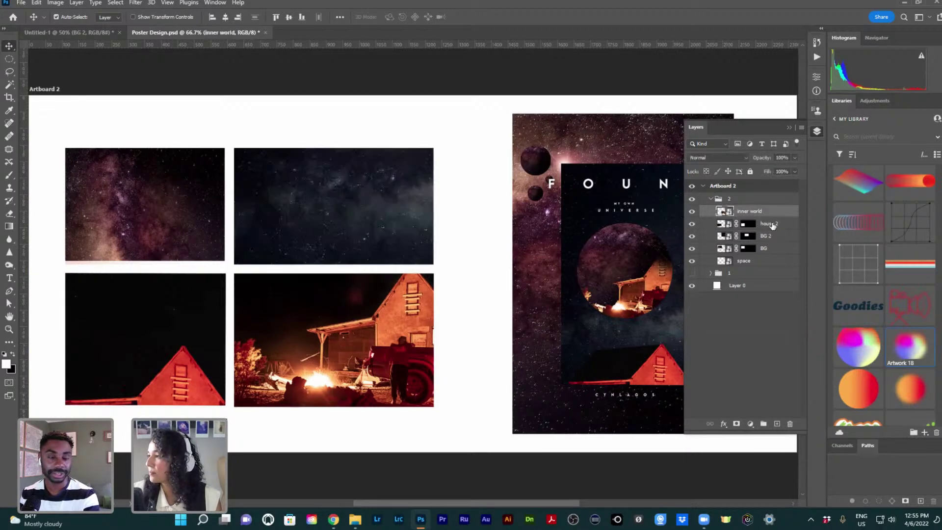
{"action": "left_click", "coordinate": [691, 223]}
{"action": "left_click", "coordinate": [691, 224]}
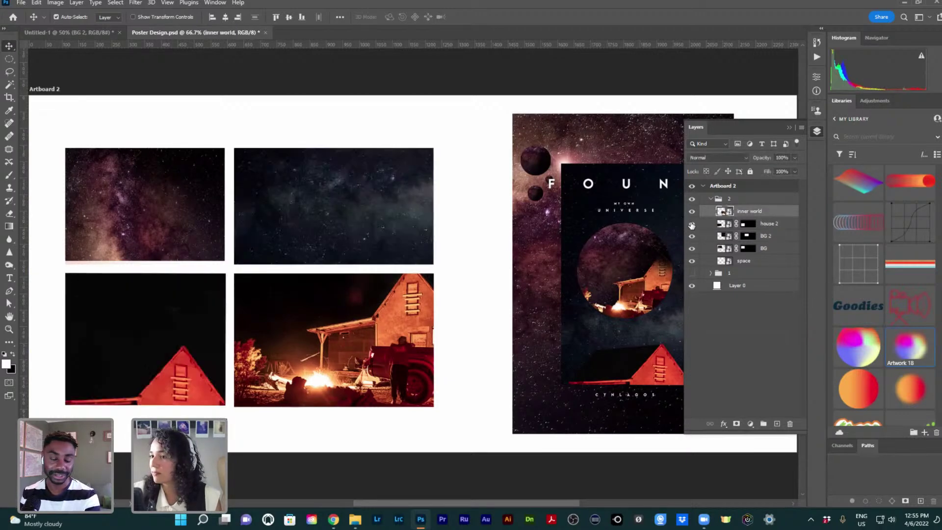
Duplicate the house 2 layer into Artboard 1 of the Untitled-1 document
{"action": "left_click", "coordinate": [786, 227]}
{"action": "right_click", "coordinate": [786, 227]}
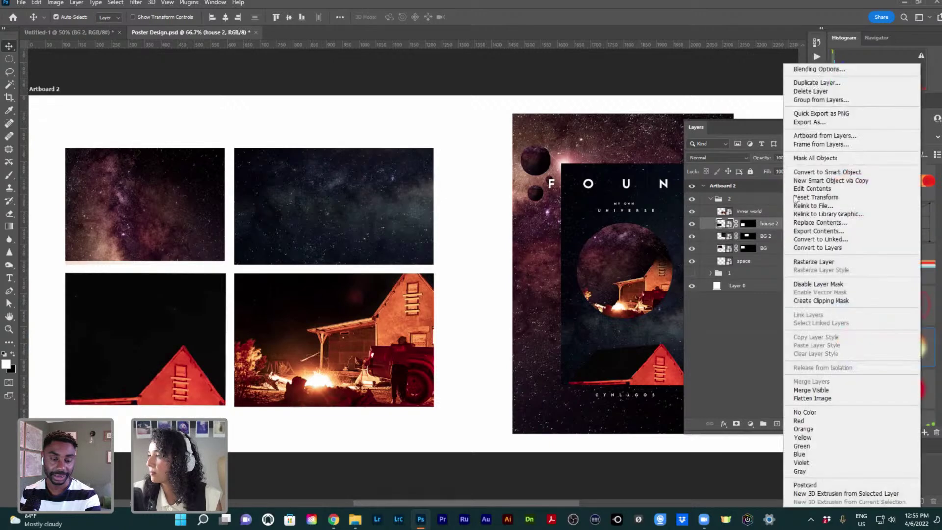
{"action": "left_click", "coordinate": [815, 83]}
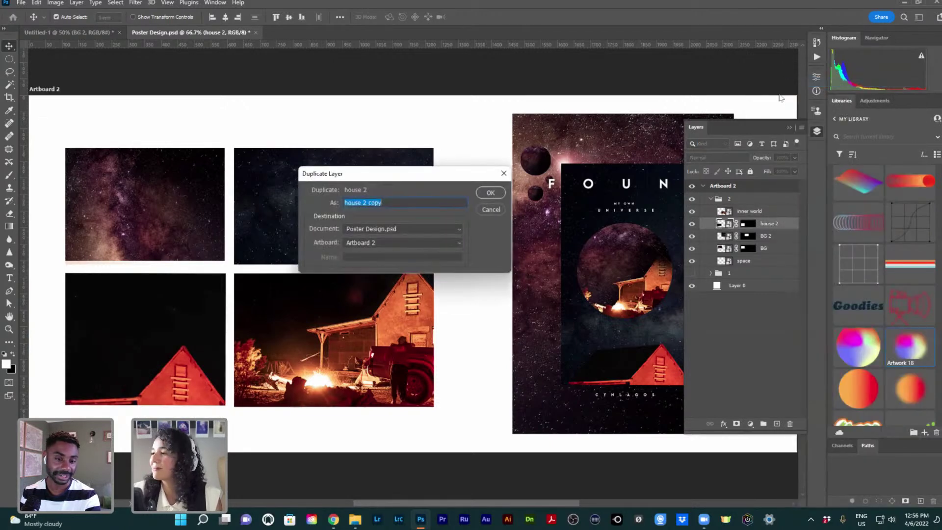
{"action": "left_click", "coordinate": [416, 230]}
{"action": "left_click", "coordinate": [387, 242]}
{"action": "left_click", "coordinate": [490, 193]}
Color-code the layers in group 2: house 2 red, inner world yellow, BG 2 orange and BG green
{"action": "right_click", "coordinate": [691, 223]}
{"action": "left_click", "coordinate": [712, 262]}
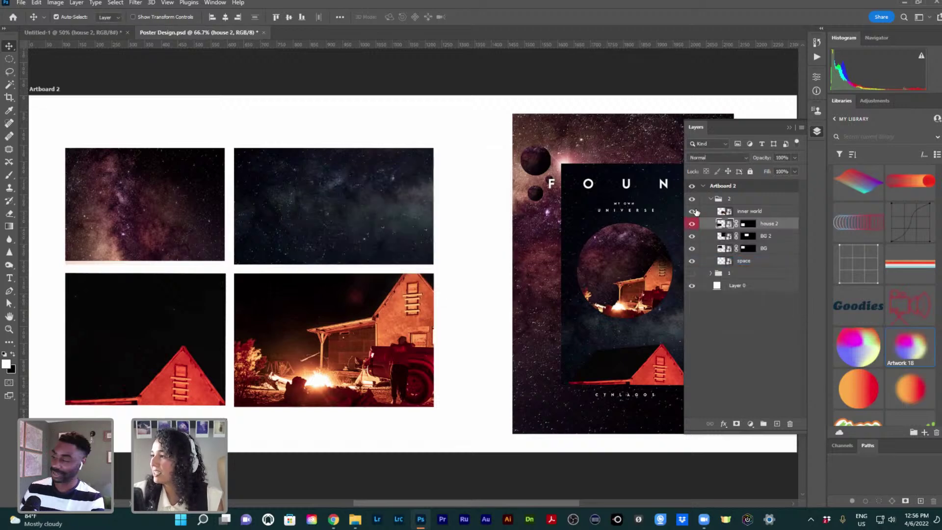
{"action": "right_click", "coordinate": [692, 211]}
{"action": "left_click", "coordinate": [714, 263]}
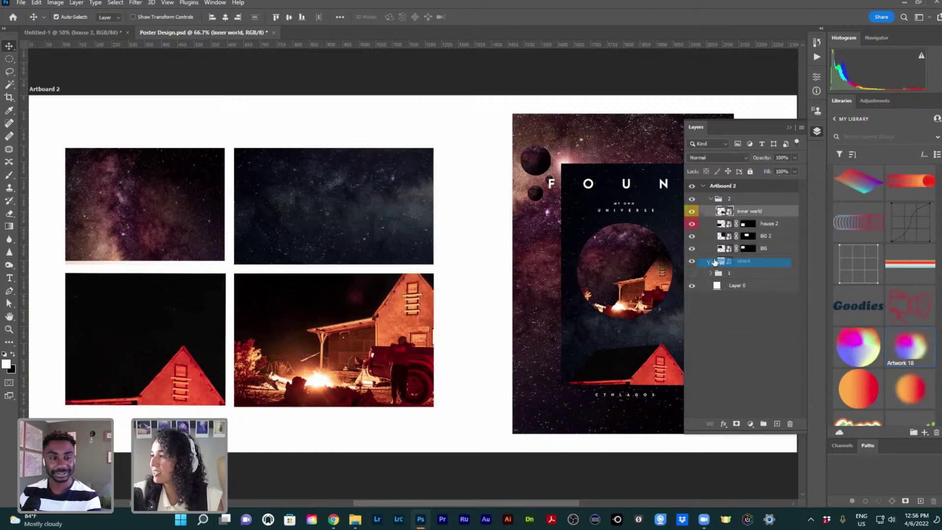
{"action": "right_click", "coordinate": [692, 236]}
{"action": "left_click", "coordinate": [711, 290]}
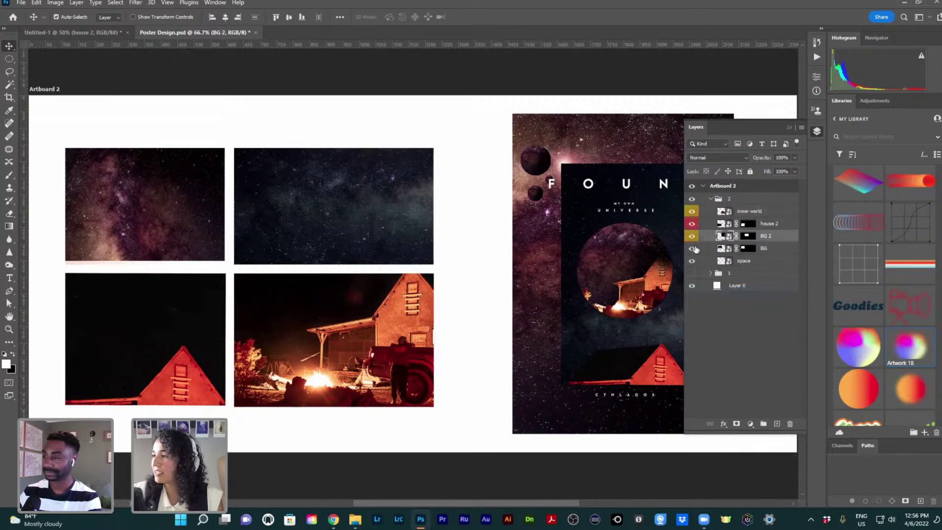
{"action": "right_click", "coordinate": [692, 248]}
{"action": "left_click", "coordinate": [714, 308]}
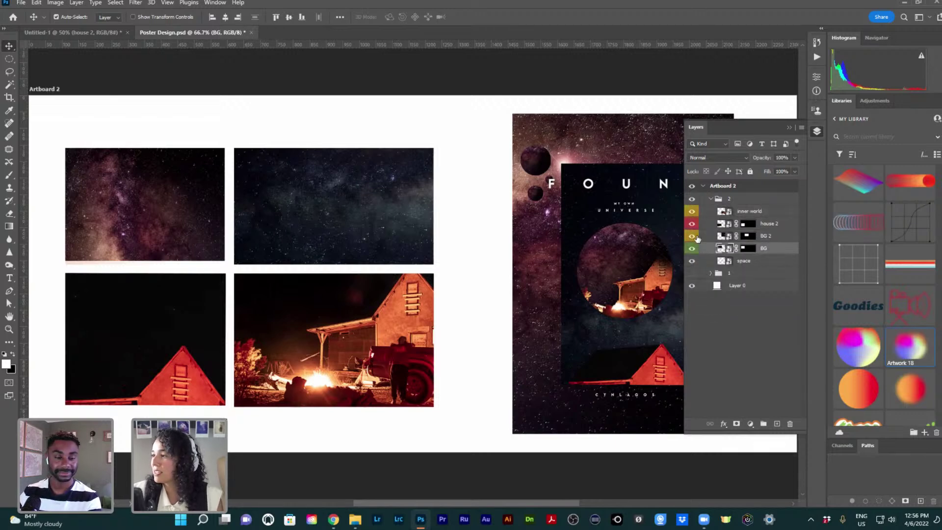
{"action": "right_click", "coordinate": [692, 236]}
{"action": "left_click", "coordinate": [711, 281]}
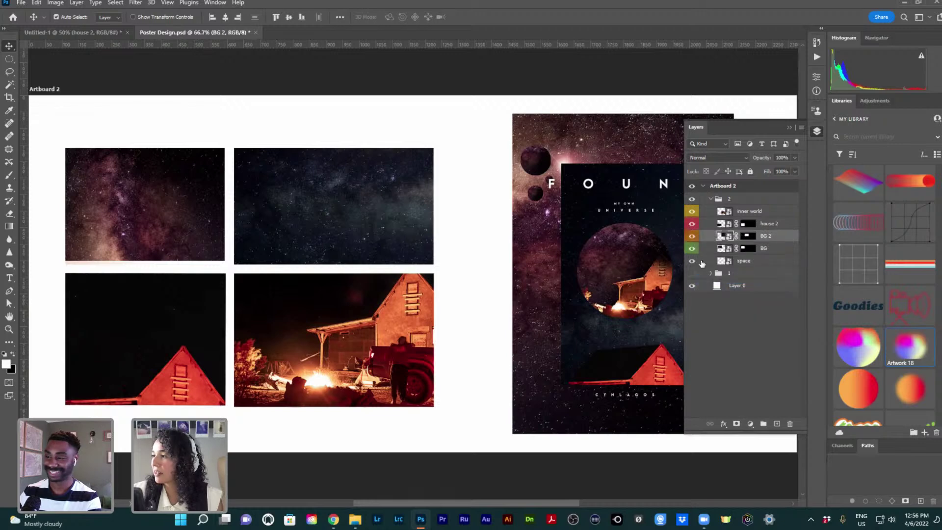
Toggle the visibility of the space, BG 2 and BG layers to examine what each contributes to the artboard
{"action": "left_click", "coordinate": [692, 261]}
{"action": "left_click", "coordinate": [692, 260]}
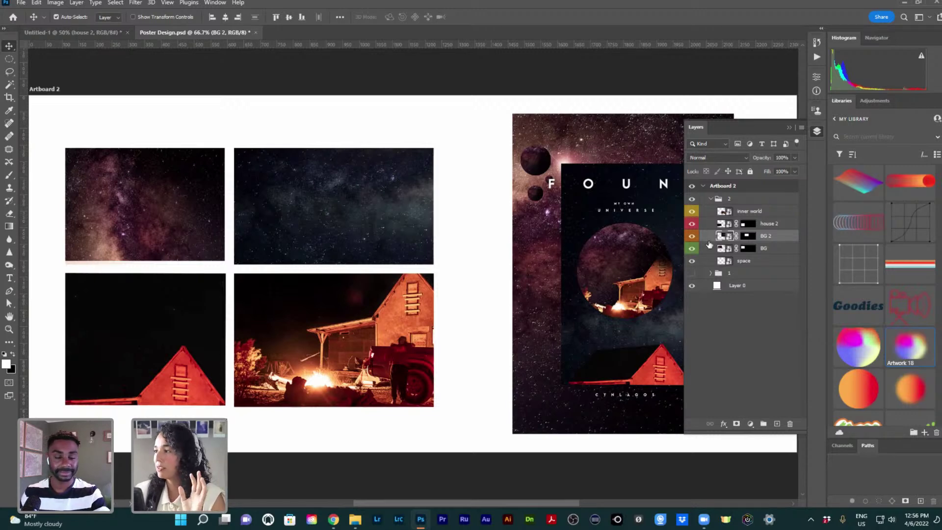
{"action": "left_click", "coordinate": [692, 236]}
{"action": "left_click", "coordinate": [692, 236]}
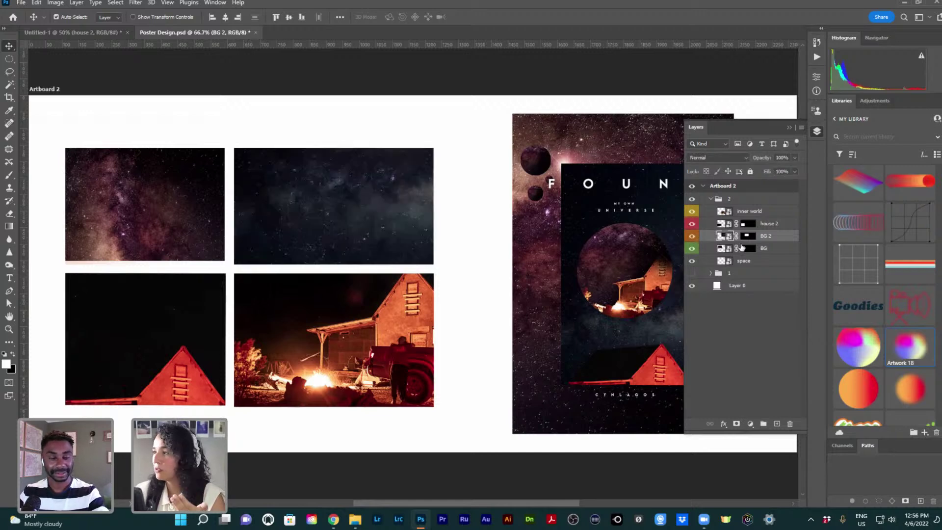
{"action": "left_click", "coordinate": [692, 236]}
{"action": "left_click", "coordinate": [692, 236]}
{"action": "left_click", "coordinate": [692, 250]}
{"action": "left_click", "coordinate": [692, 249]}
Duplicate the BG layer into Artboard 1 of Untitled-1 and check the copy in that document
{"action": "left_click", "coordinate": [748, 248]}
{"action": "right_click", "coordinate": [765, 249]}
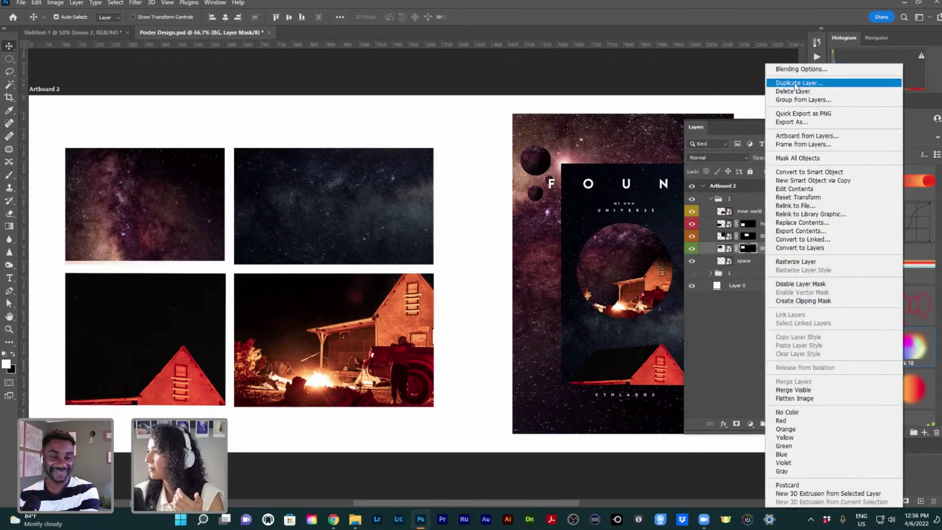
{"action": "left_click", "coordinate": [796, 83]}
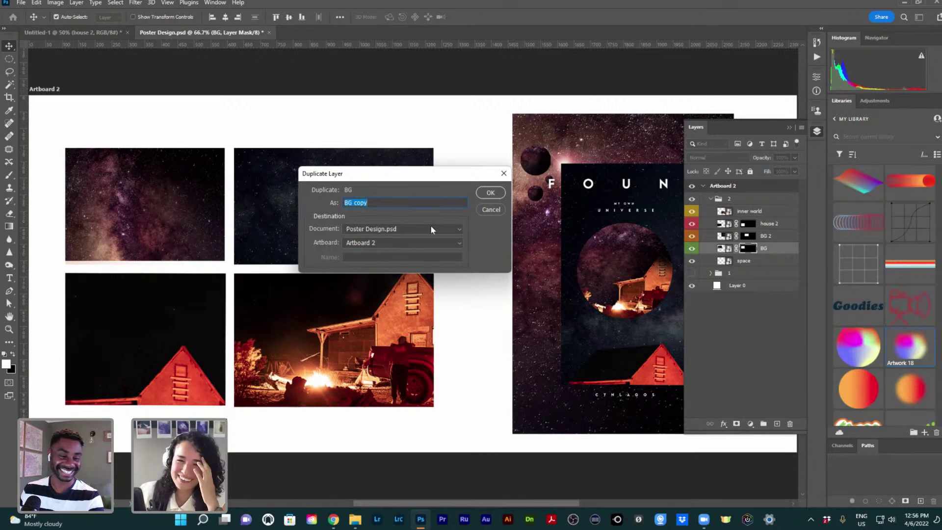
{"action": "left_click", "coordinate": [418, 228]}
{"action": "left_click", "coordinate": [387, 243]}
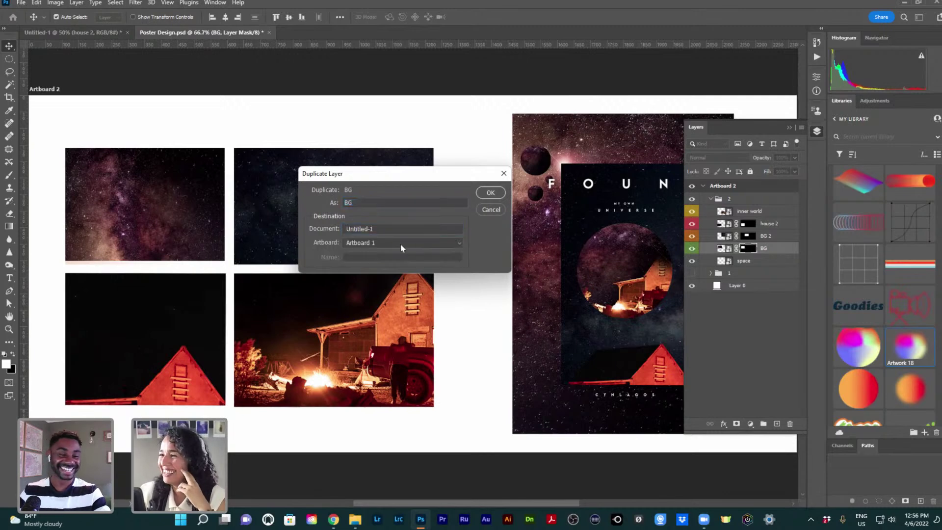
{"action": "left_click", "coordinate": [502, 194]}
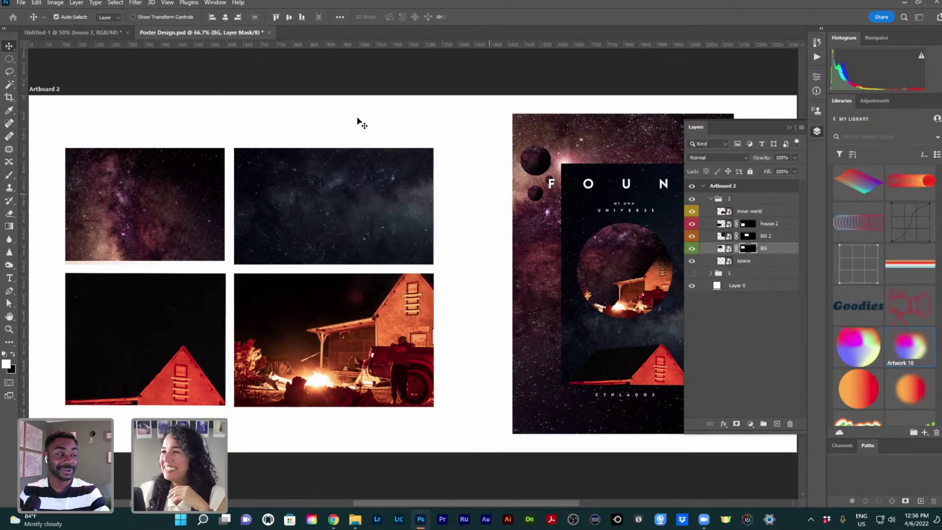
{"action": "left_click", "coordinate": [67, 33]}
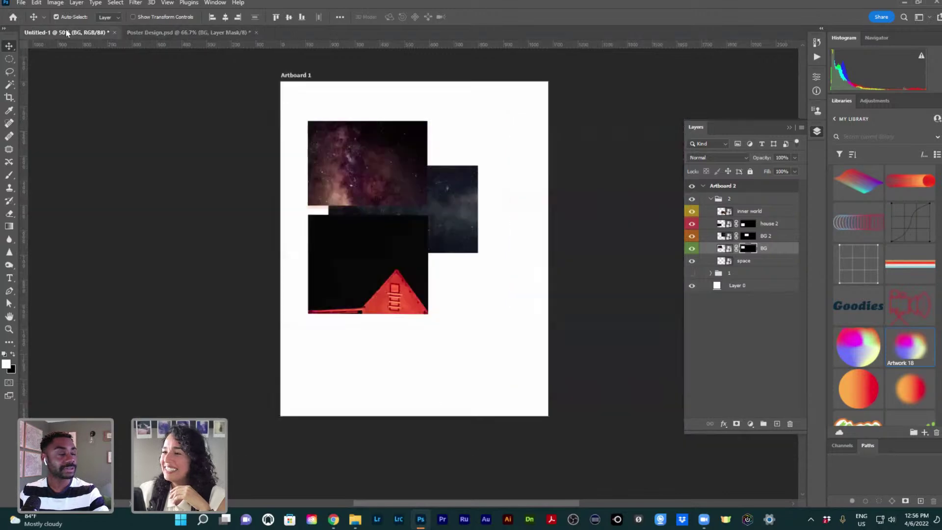
{"action": "left_click", "coordinate": [175, 33]}
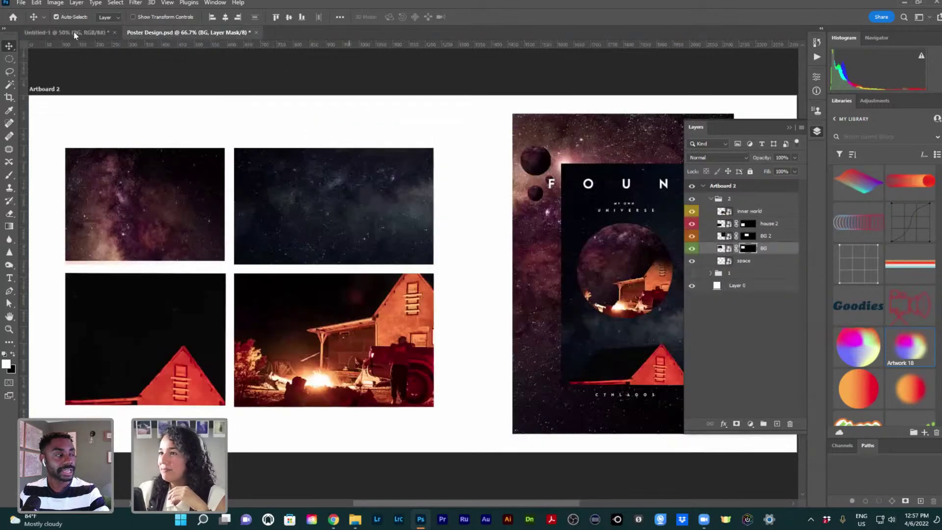
{"action": "left_click", "coordinate": [96, 34]}
Return to Poster Design.psd, duplicate the inner world campfire layer into Artboard 1 of Untitled-1 and switch to that document
{"action": "left_click", "coordinate": [219, 31]}
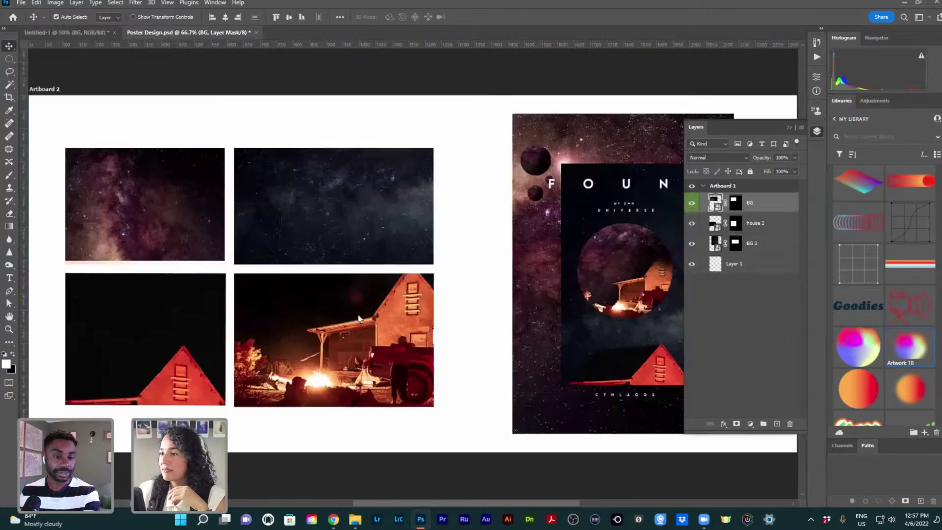
{"action": "left_click", "coordinate": [372, 313]}
{"action": "right_click", "coordinate": [372, 312]}
{"action": "left_click", "coordinate": [400, 310]}
{"action": "right_click", "coordinate": [783, 214]}
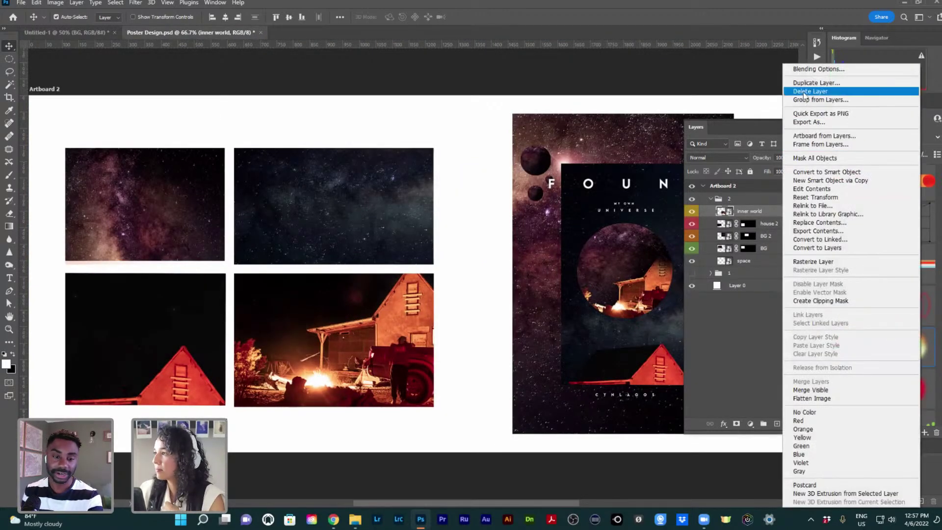
{"action": "left_click", "coordinate": [805, 83]}
{"action": "left_click", "coordinate": [413, 229]}
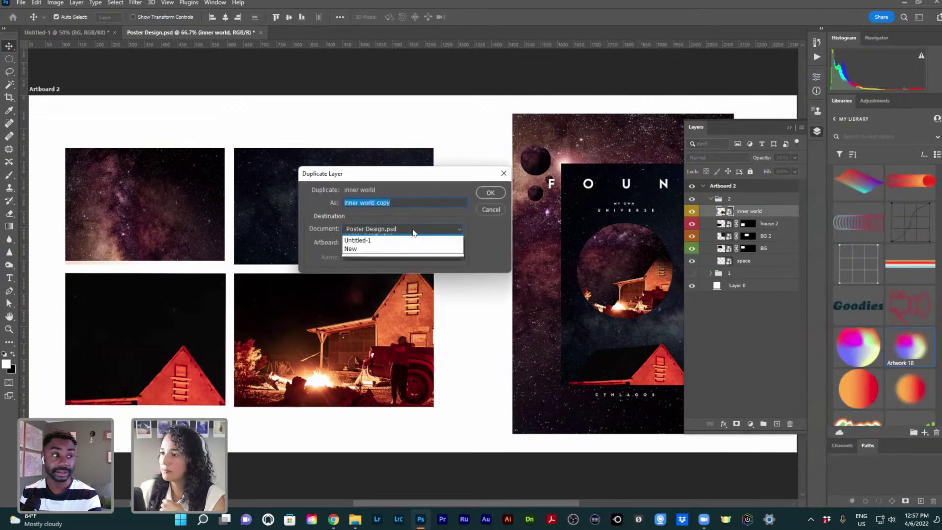
{"action": "left_click", "coordinate": [410, 246]}
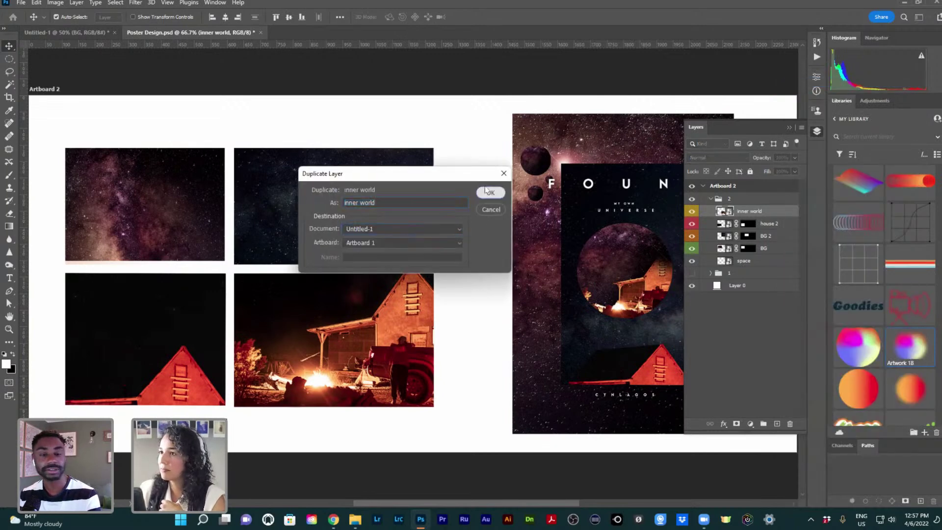
{"action": "left_click", "coordinate": [492, 192]}
{"action": "left_click", "coordinate": [76, 33]}
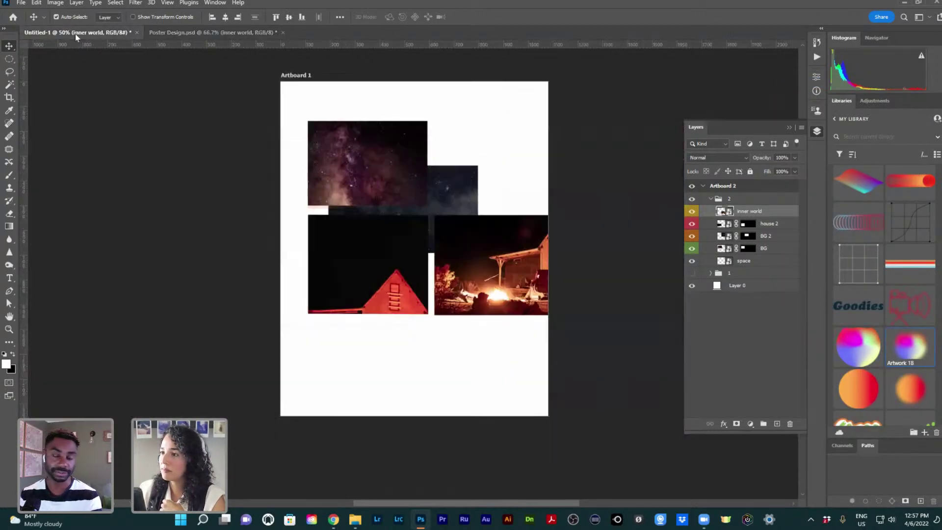
Compare with Poster Design.psd, return to Untitled-1 and move the purple BG galaxy photo over the BG 2 night-sky photo
{"action": "left_click", "coordinate": [177, 33]}
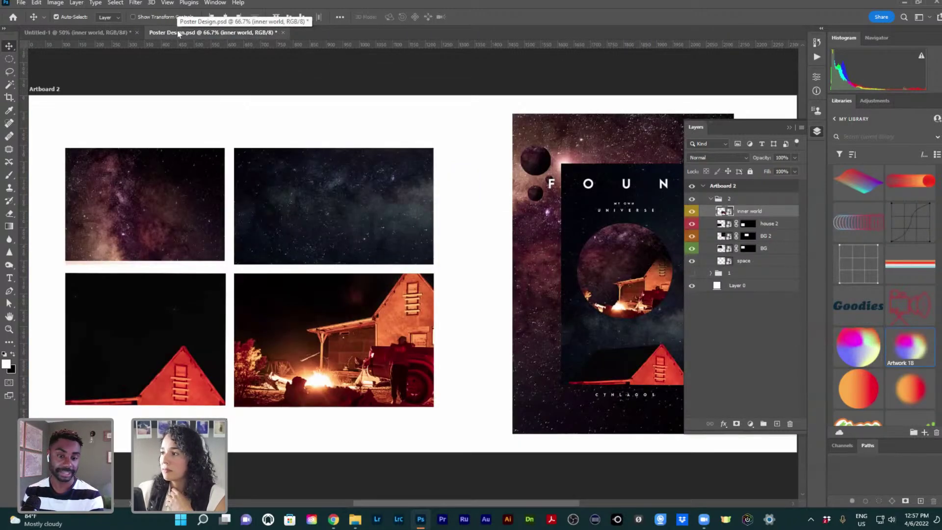
{"action": "left_click", "coordinate": [93, 33]}
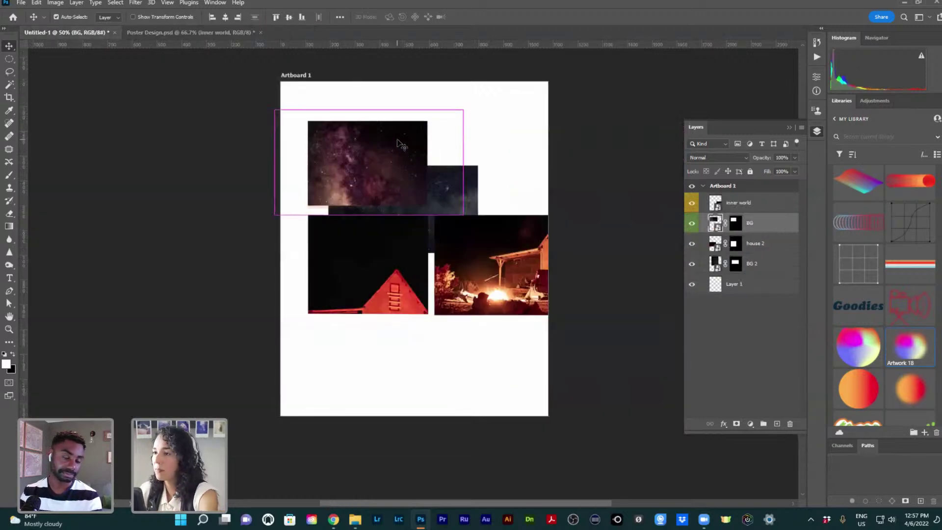
{"action": "left_click_drag", "start_coordinate": [416, 137], "coordinate": [442, 156]}
Rotate the BG galaxy photo about 90 degrees with Free Transform so it stands upright
{"action": "key", "text": "ctrl"}
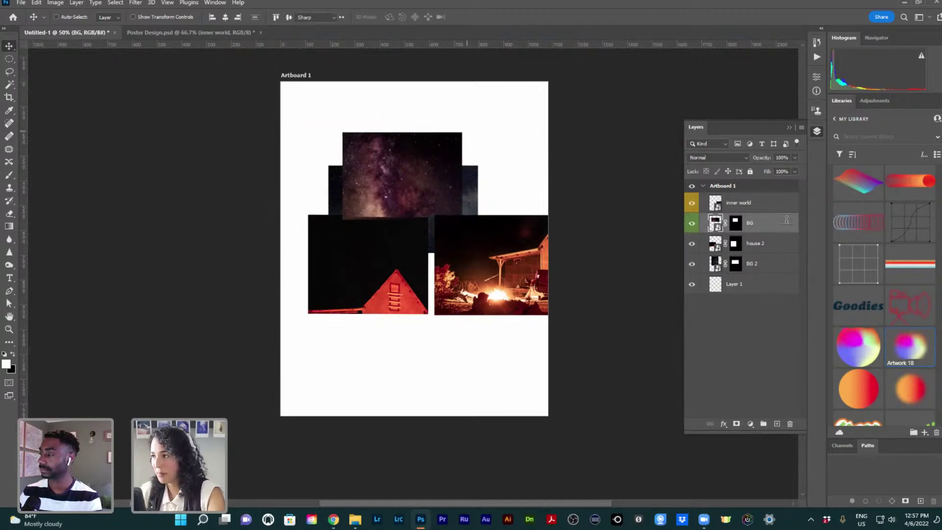
{"action": "key", "text": "t"}
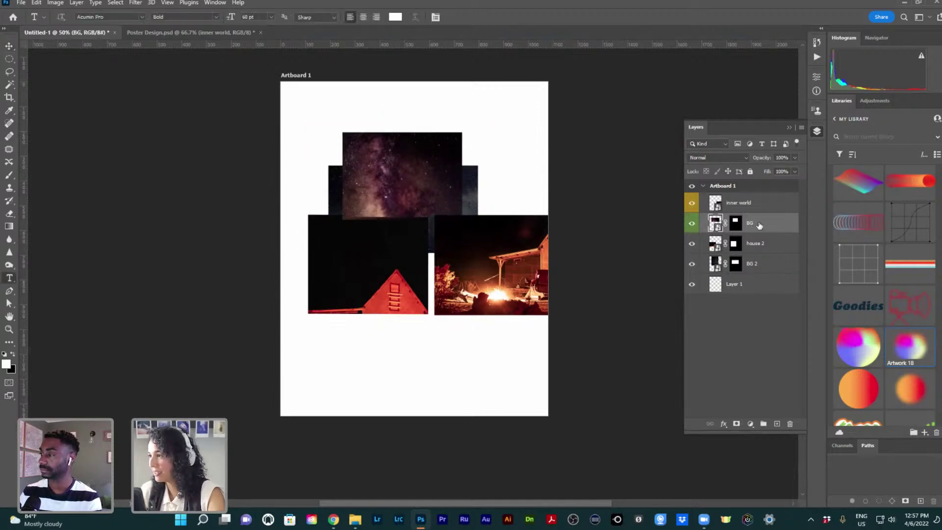
{"action": "left_click", "coordinate": [9, 46]}
{"action": "key", "text": "ctrl+t"}
{"action": "left_click_drag", "start_coordinate": [507, 111], "coordinate": [491, 283]}
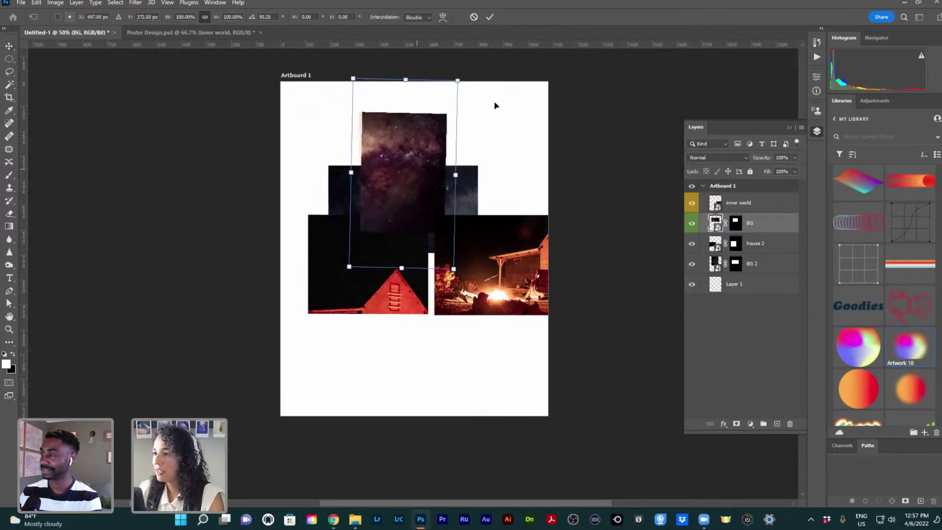
{"action": "left_click_drag", "start_coordinate": [476, 68], "coordinate": [477, 69]}
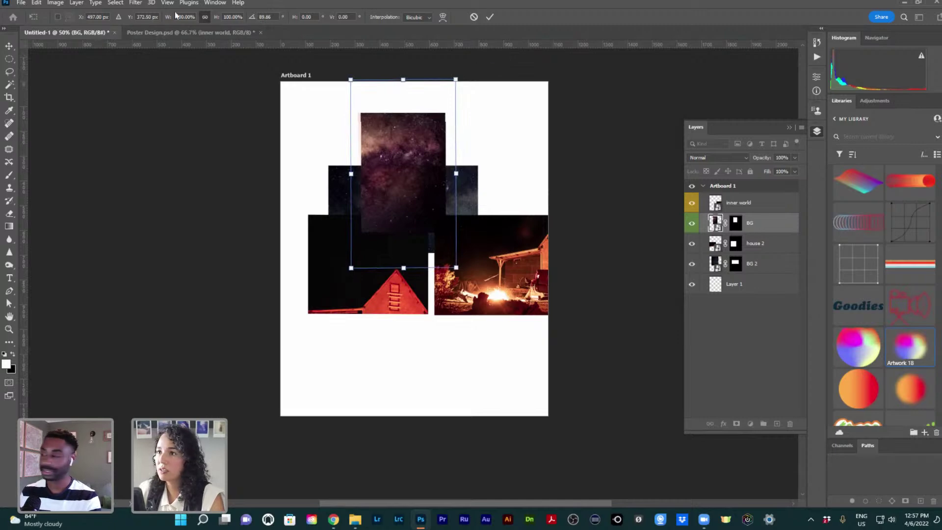
Enlarge the rotated BG galaxy photo and move it down to span nearly the whole artboard
{"action": "left_click_drag", "start_coordinate": [170, 17], "coordinate": [268, 18]}
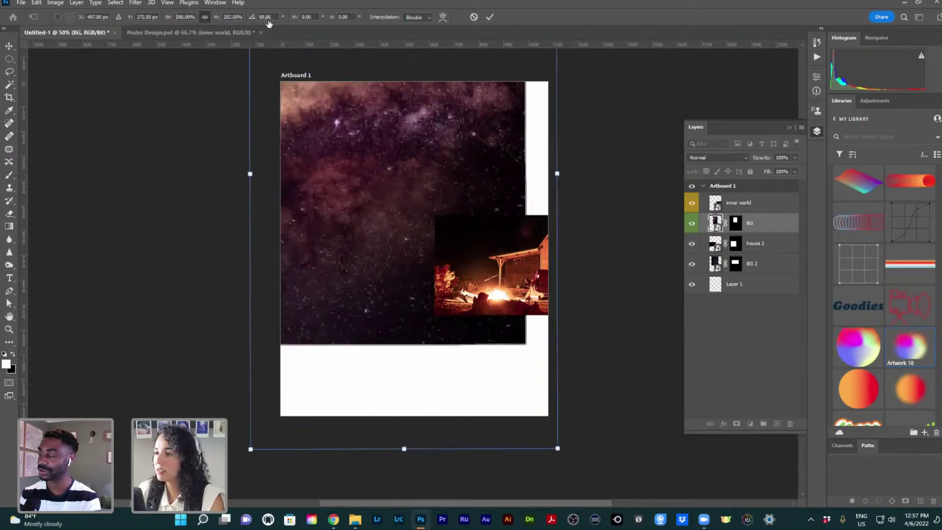
{"action": "left_click_drag", "start_coordinate": [425, 211], "coordinate": [442, 294]}
{"action": "key", "text": "Return"}
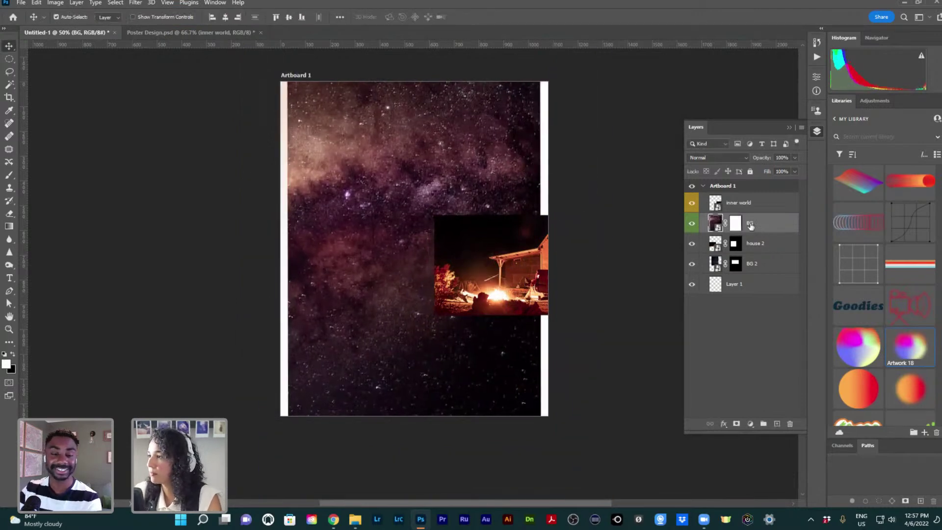
Delete the layer masks from the BG, house 2 and BG 2 layers
{"action": "right_click", "coordinate": [736, 222]}
{"action": "left_click", "coordinate": [746, 232]}
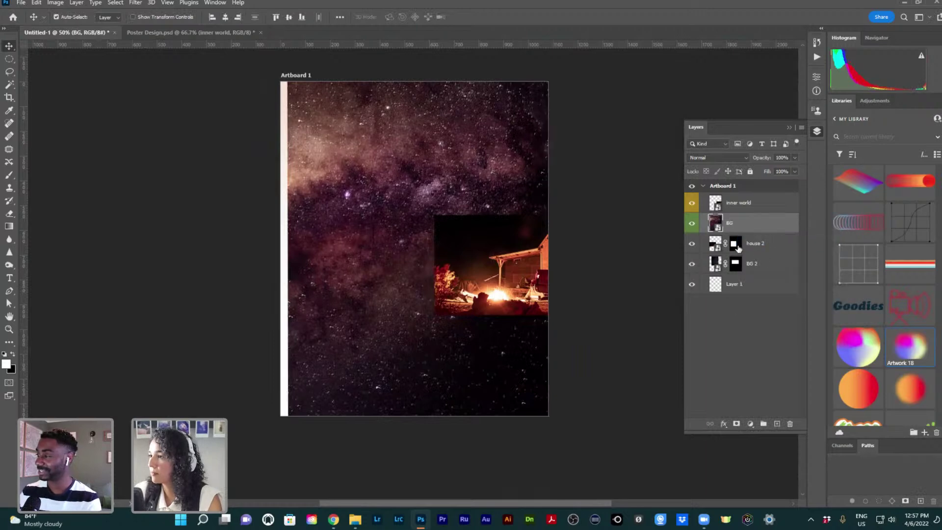
{"action": "right_click", "coordinate": [736, 244]}
{"action": "left_click", "coordinate": [748, 265]}
{"action": "right_click", "coordinate": [735, 263]}
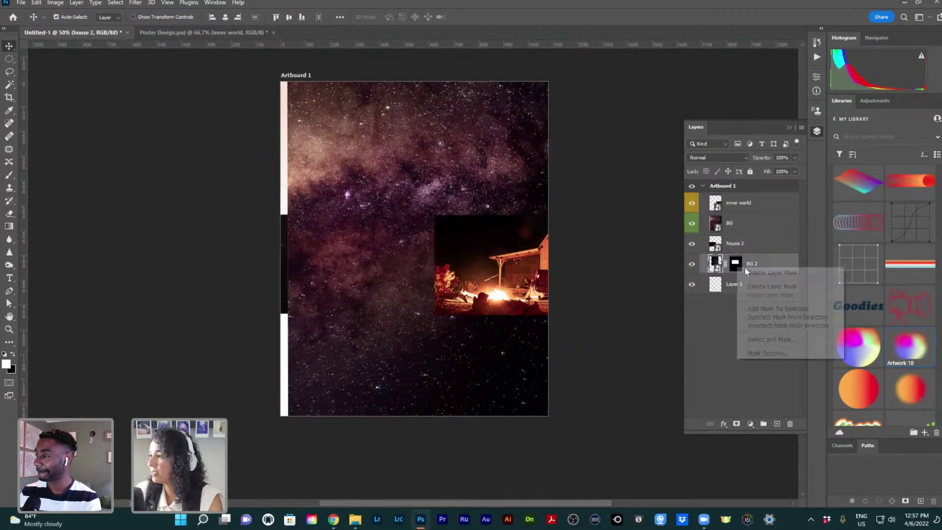
{"action": "left_click", "coordinate": [751, 274]}
Reposition the BG galaxy photo and scale it proportionally to 389.33% so it covers the whole artboard
{"action": "left_click", "coordinate": [743, 224]}
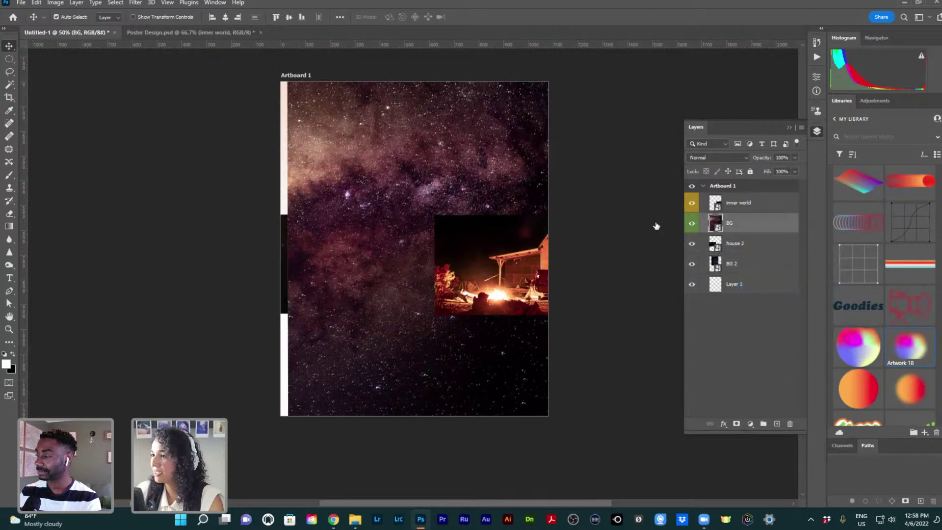
{"action": "left_click_drag", "start_coordinate": [386, 184], "coordinate": [372, 183]}
{"action": "key", "text": "ctrl+t"}
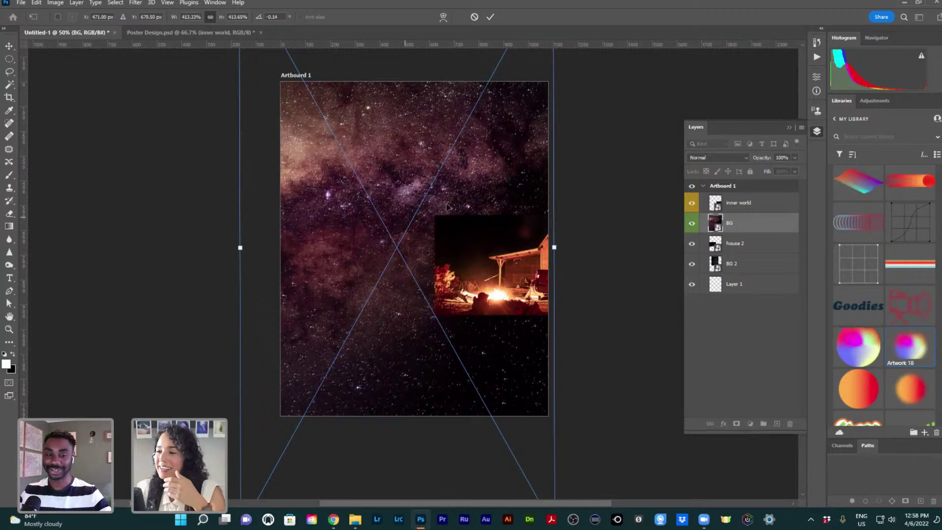
{"action": "left_click_drag", "start_coordinate": [173, 18], "coordinate": [158, 19]}
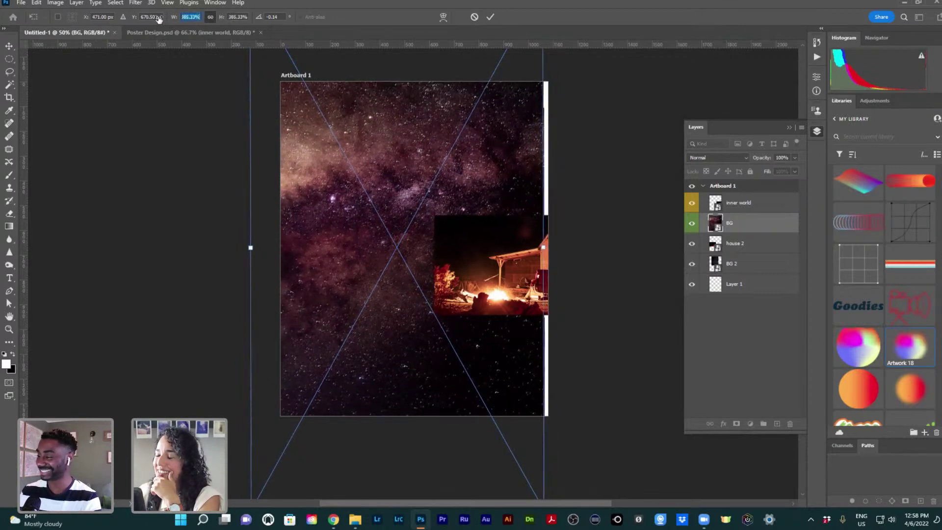
{"action": "left_click_drag", "start_coordinate": [350, 203], "coordinate": [350, 202]}
{"action": "left_click_drag", "start_coordinate": [174, 18], "coordinate": [176, 19]}
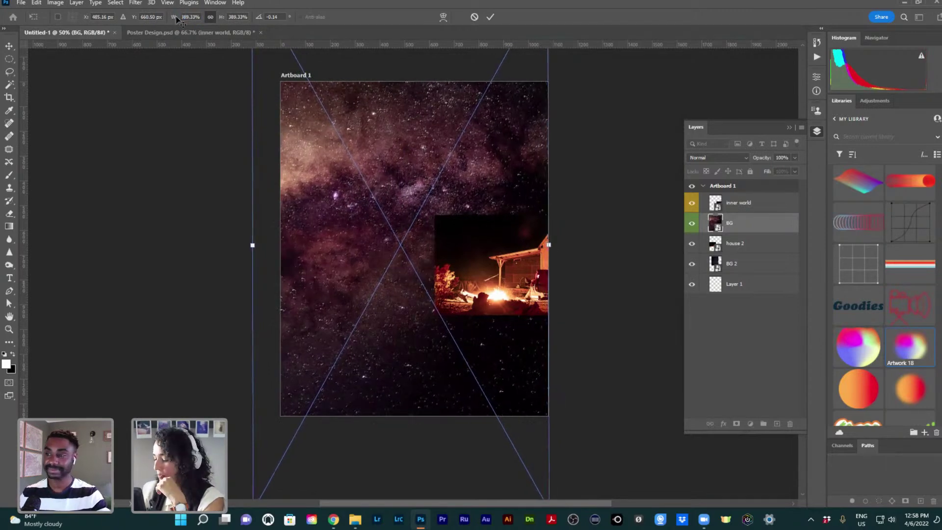
{"action": "key", "text": "Return"}
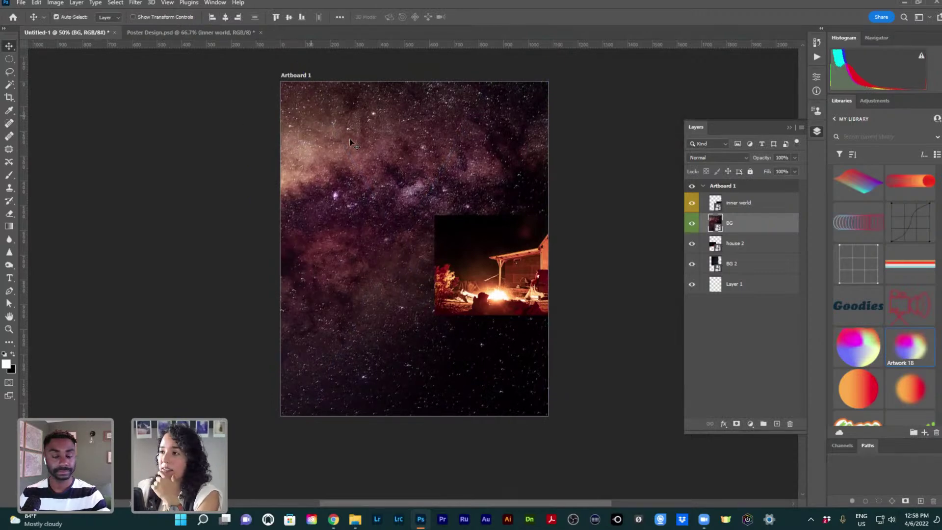
Shift the BG galaxy photo vertically until its bright purple band lies in the artboard's upper third
{"action": "left_click_drag", "start_coordinate": [350, 138], "coordinate": [351, 170]}
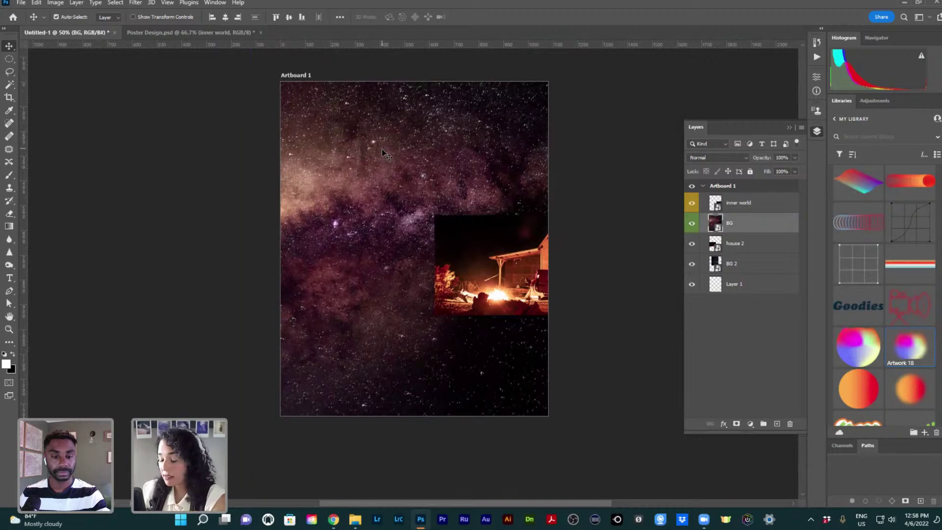
{"action": "left_click_drag", "start_coordinate": [383, 199], "coordinate": [362, 204]}
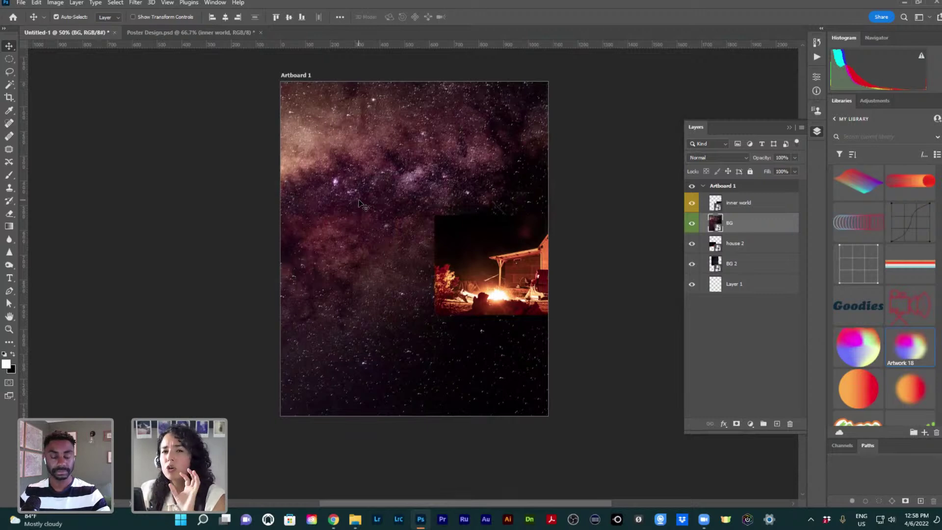
{"action": "left_click_drag", "start_coordinate": [360, 247], "coordinate": [360, 230]}
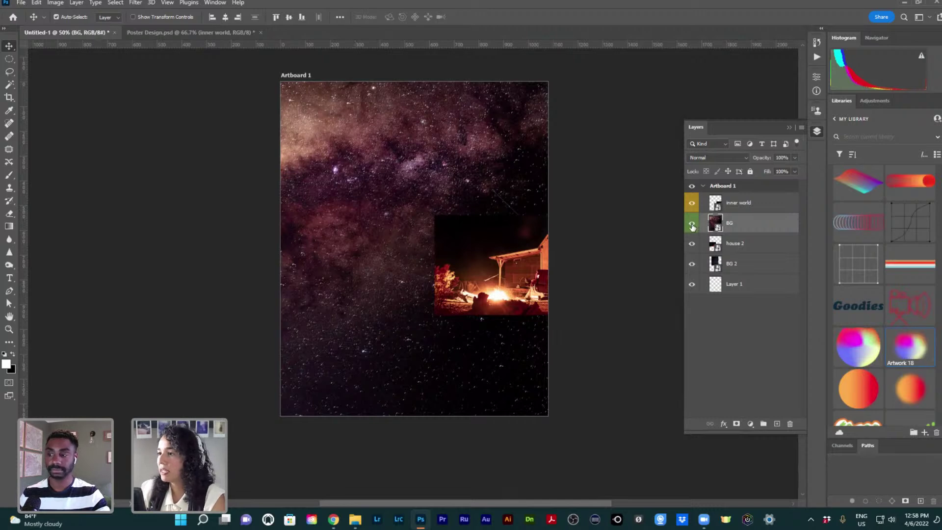
Move the inner world campfire photo to the middle of the artboard and compare the layout with Poster Design.psd
{"action": "left_click_drag", "start_coordinate": [487, 244], "coordinate": [412, 228]}
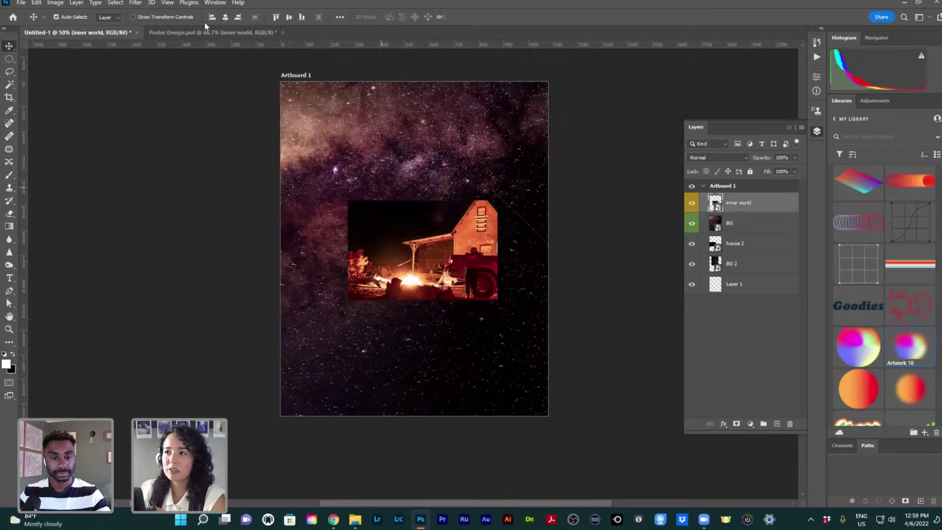
{"action": "left_click", "coordinate": [209, 33]}
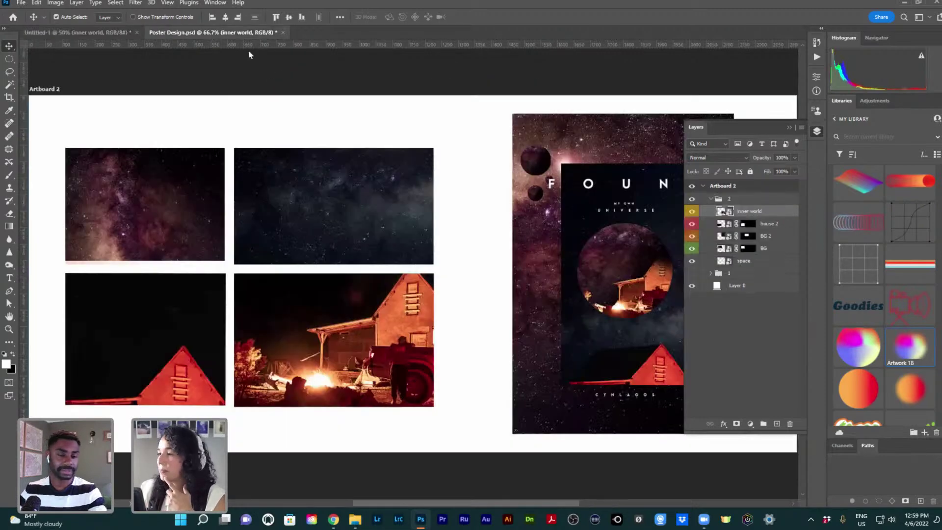
{"action": "left_click", "coordinate": [106, 34]}
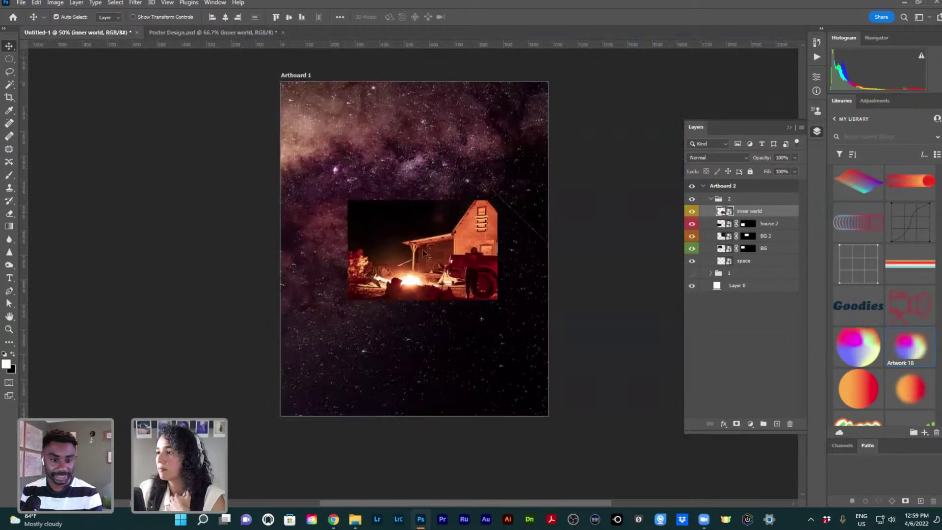
Hide the inner world layer and move the BG 2 layer directly above BG in the stack
{"action": "left_click", "coordinate": [692, 204]}
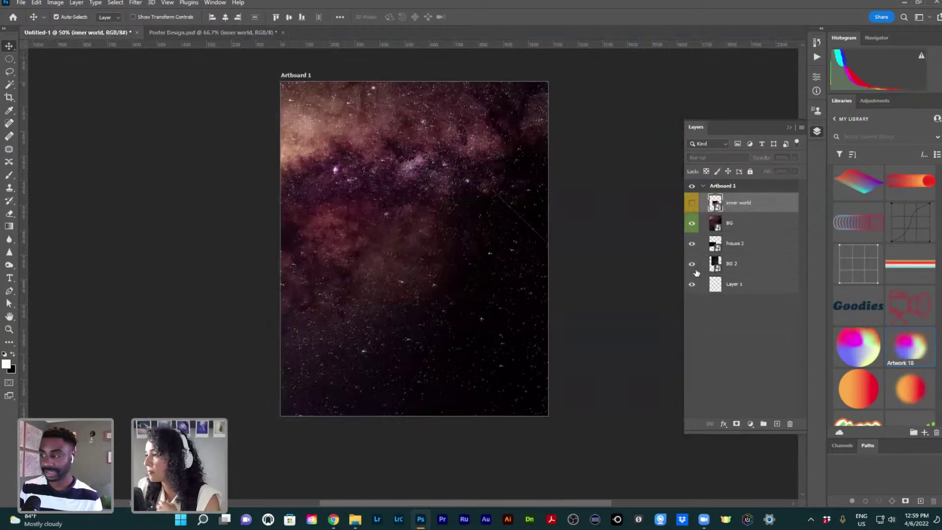
{"action": "left_click", "coordinate": [692, 225]}
{"action": "left_click", "coordinate": [692, 224]}
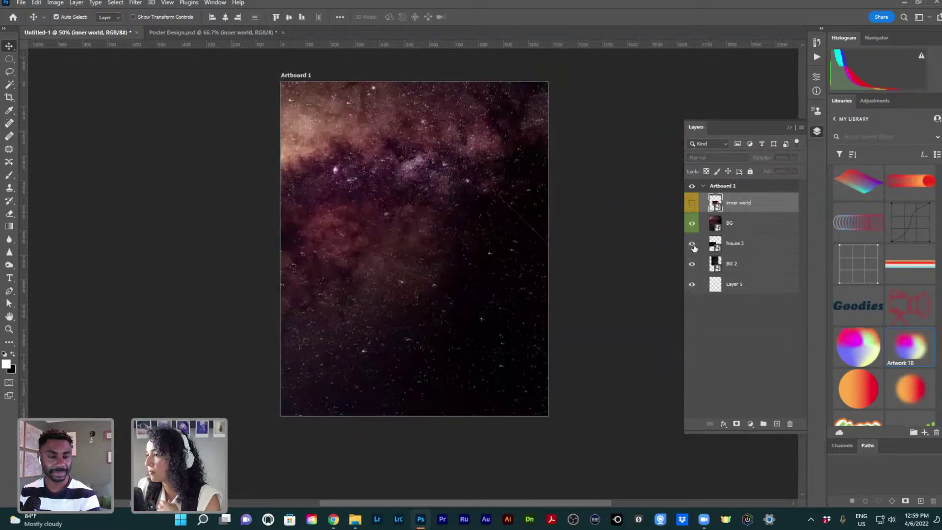
{"action": "left_click", "coordinate": [731, 264]}
{"action": "left_click_drag", "start_coordinate": [731, 265], "coordinate": [721, 214]}
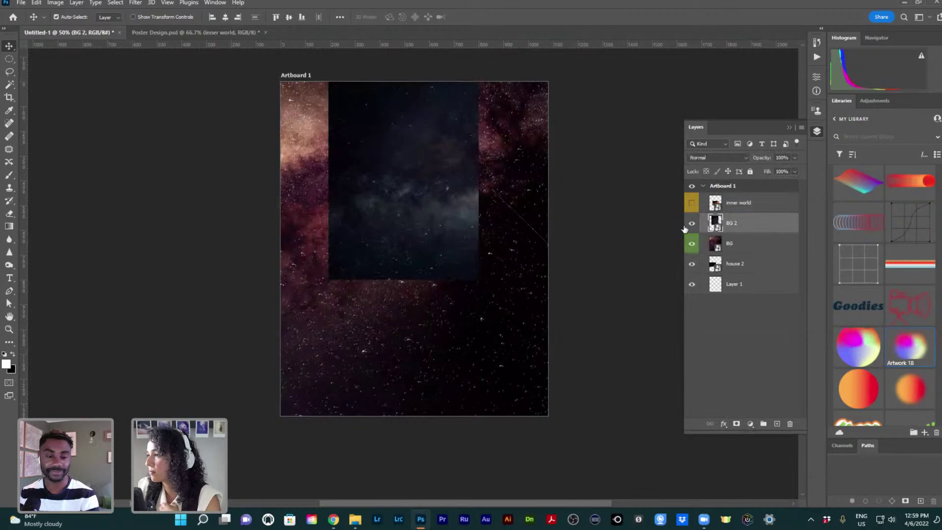
Move the BG 2 night-sky photo down to the artboard's middle and nudge it sideways to centre it over the galaxy
{"action": "left_click_drag", "start_coordinate": [405, 257], "coordinate": [411, 286]}
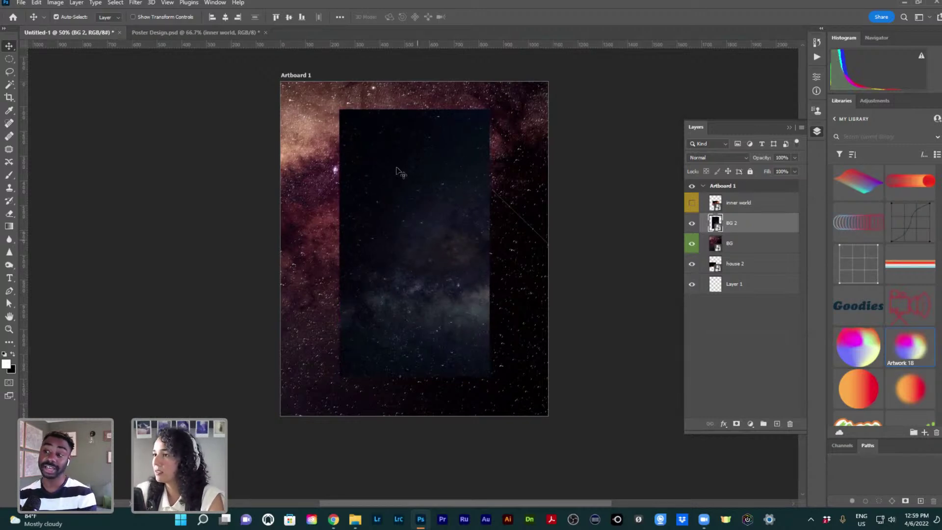
{"action": "left_click_drag", "start_coordinate": [390, 121], "coordinate": [385, 120]}
{"action": "key", "text": "Right"}
{"action": "key", "text": "Right"}
{"action": "key", "text": "Right"}
{"action": "key", "text": "Right"}
{"action": "key", "text": "Right"}
{"action": "key", "text": "Right"}
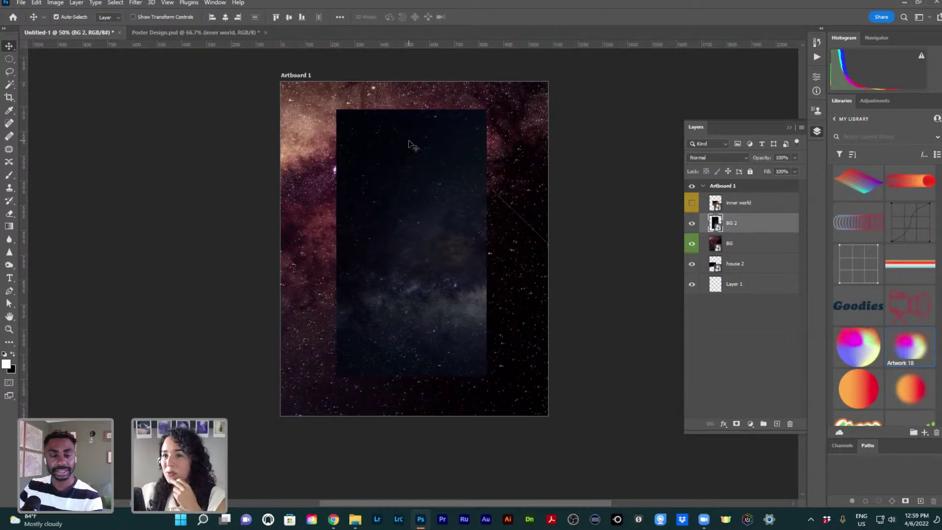
{"action": "key", "text": "Right"}
{"action": "key", "text": "Right"}
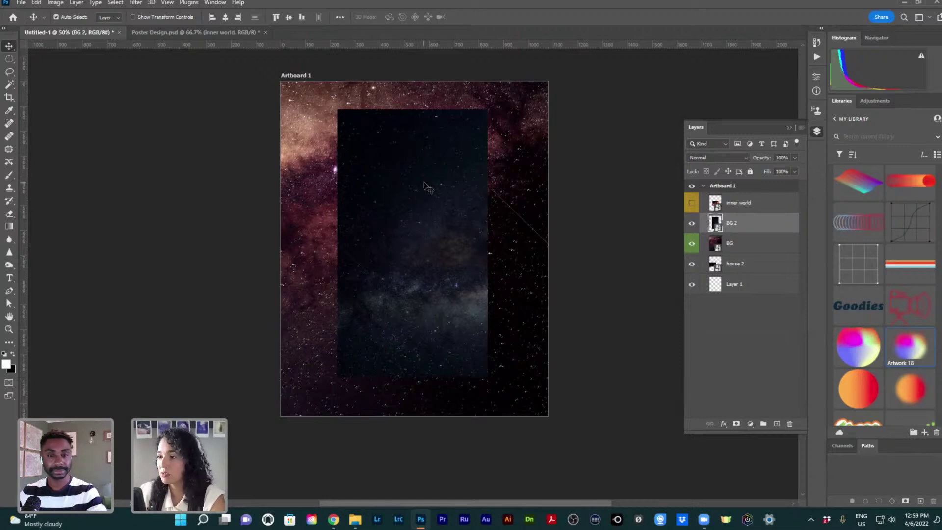
{"action": "key", "text": "shift+Right"}
{"action": "key", "text": "Right"}
{"action": "key", "text": "Right"}
{"action": "key", "text": "Left"}
{"action": "key", "text": "Left"}
{"action": "key", "text": "Left"}
{"action": "key", "text": "Left"}
{"action": "key", "text": "Left"}
{"action": "key", "text": "Left"}
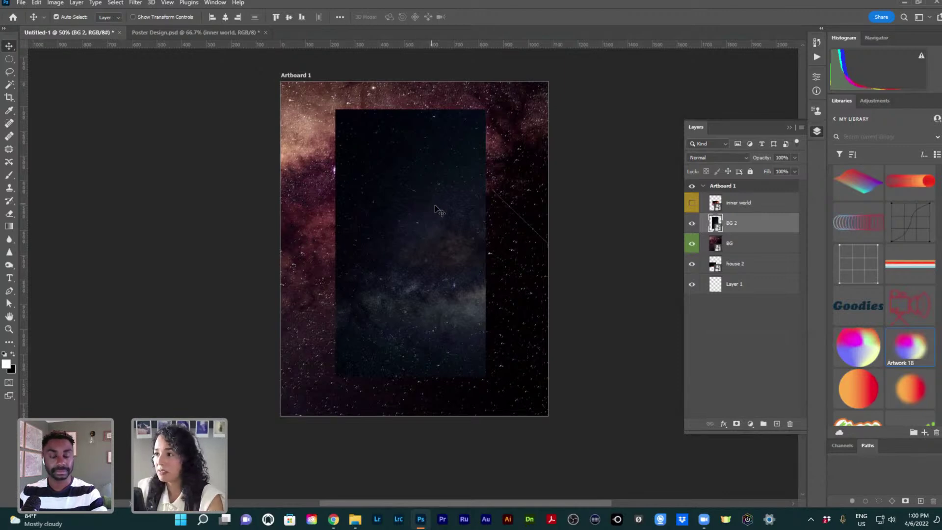
{"action": "left_click_drag", "start_coordinate": [432, 205], "coordinate": [436, 204]}
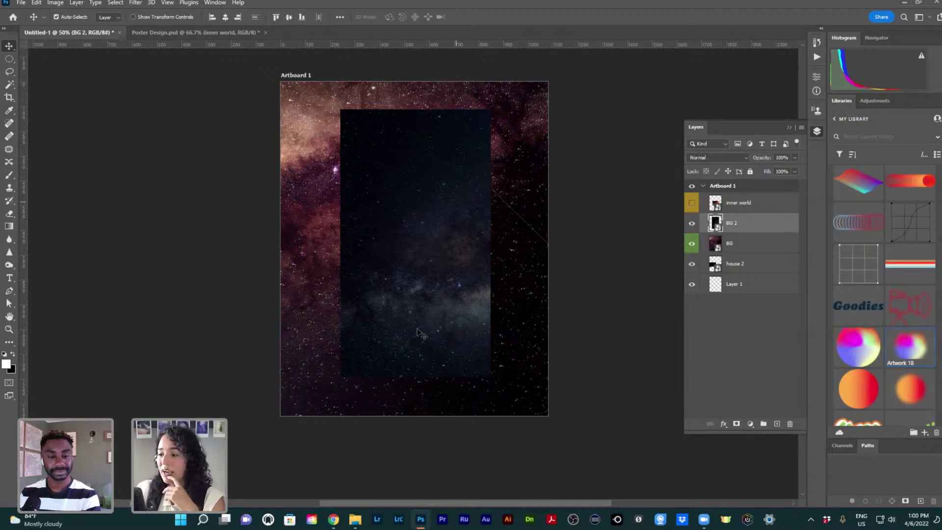
Switch to Chrome, mute the Skillshare class Photo Storytelling: Using Color, Contrast, and Scale, watch its video and pause it
{"action": "mouse_move", "coordinate": [330, 524]}
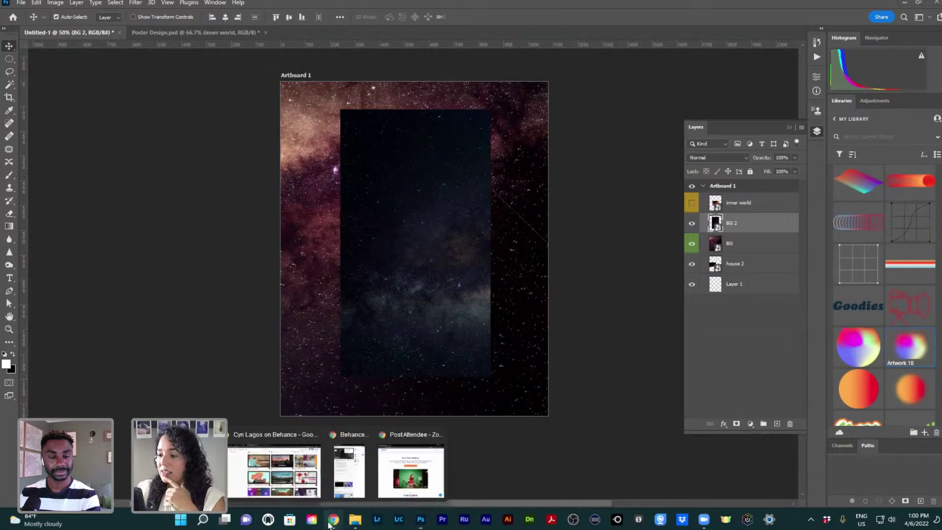
{"action": "left_click", "coordinate": [286, 475]}
{"action": "left_click", "coordinate": [414, 5]}
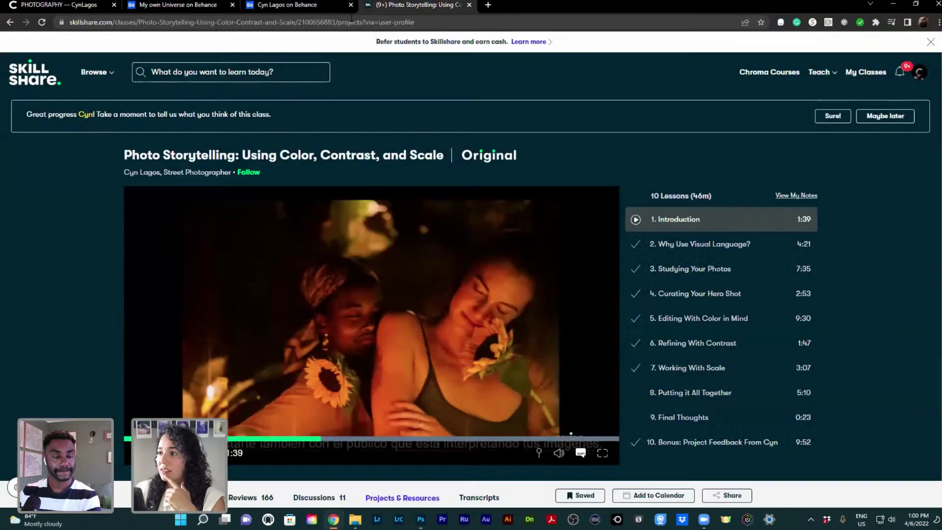
{"action": "left_click", "coordinate": [535, 455]}
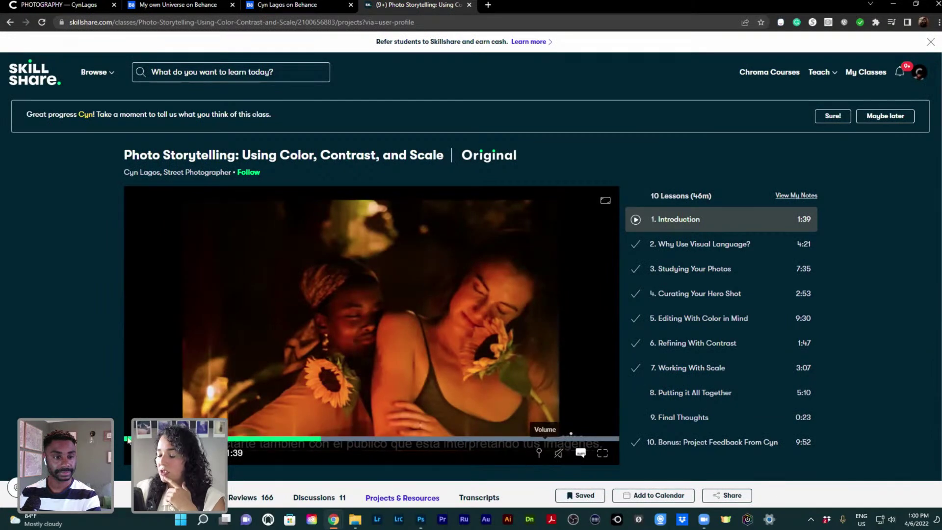
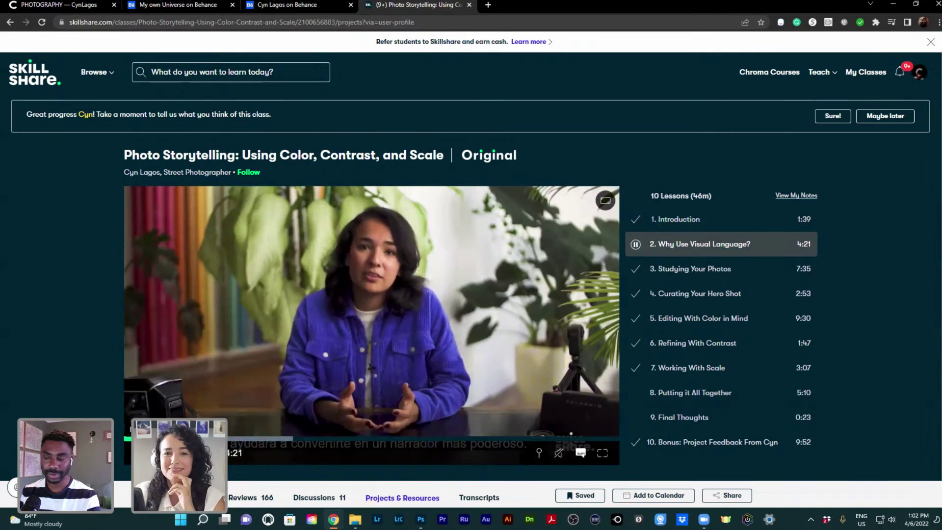
{"action": "key", "text": "space"}
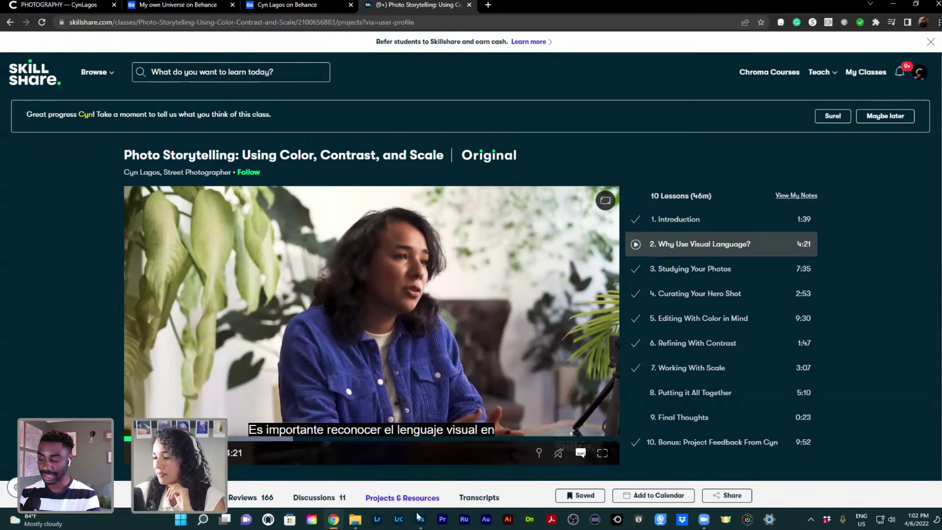
{"action": "scroll", "coordinate": [508, 415], "scroll_direction": "down", "scroll_amount": 1}
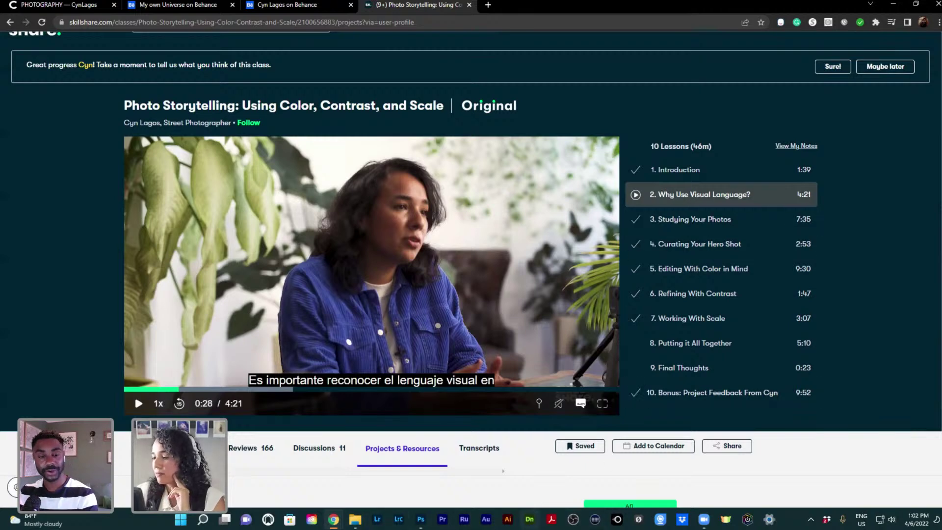
Return to Photoshop and move the BG 2 night-sky photo slightly down to centre it vertically on the artboard
{"action": "left_click", "coordinate": [421, 519]}
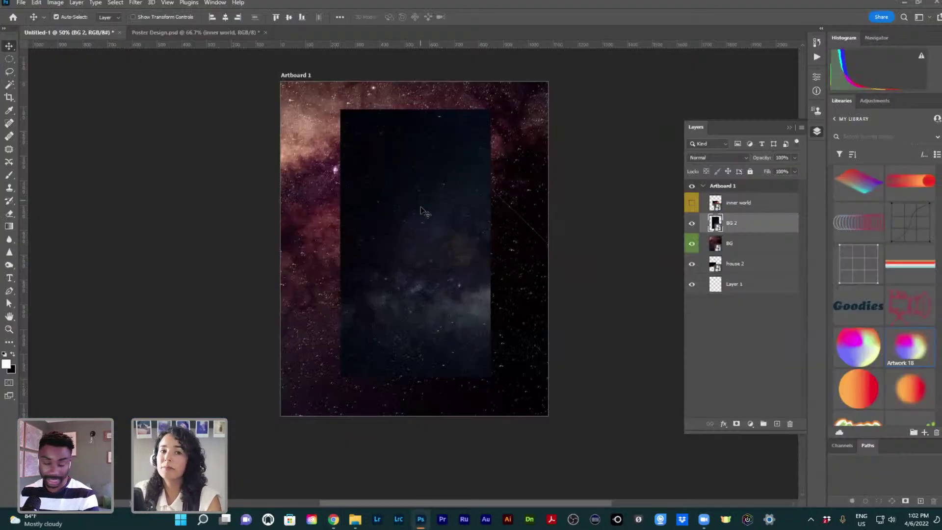
{"action": "left_click_drag", "start_coordinate": [420, 211], "coordinate": [416, 218]}
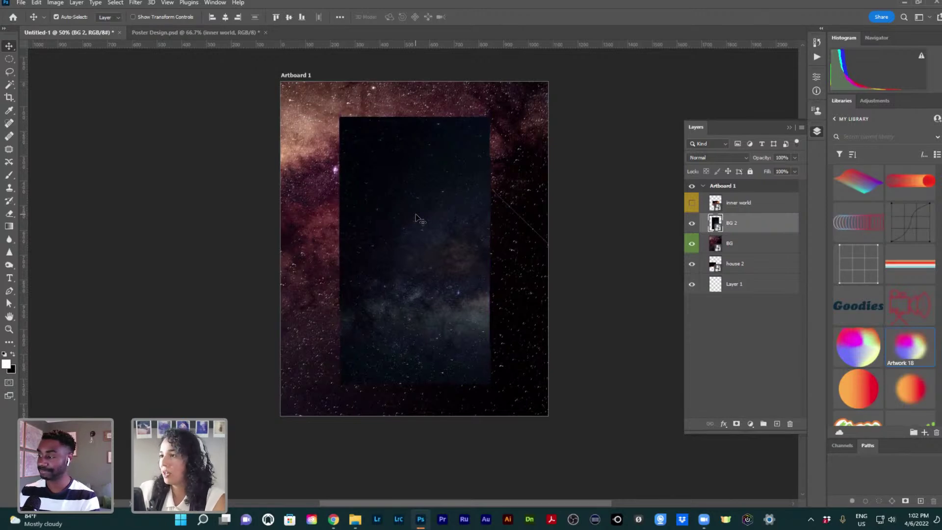
Nudge the BG 2 night-sky photo slightly up and left, and toggle its visibility to compare it with the galaxy behind
{"action": "key", "text": "shift+Up"}
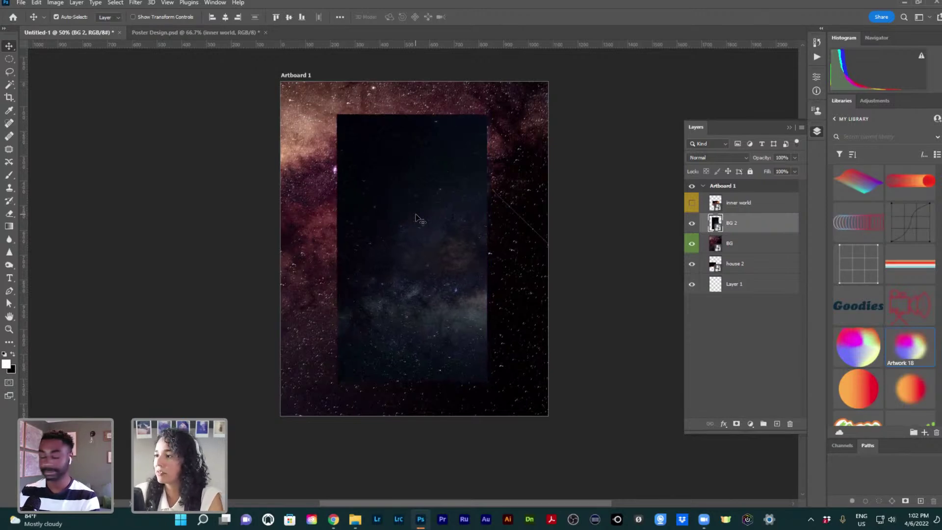
{"action": "left_click", "coordinate": [692, 225]}
{"action": "left_click", "coordinate": [692, 224]}
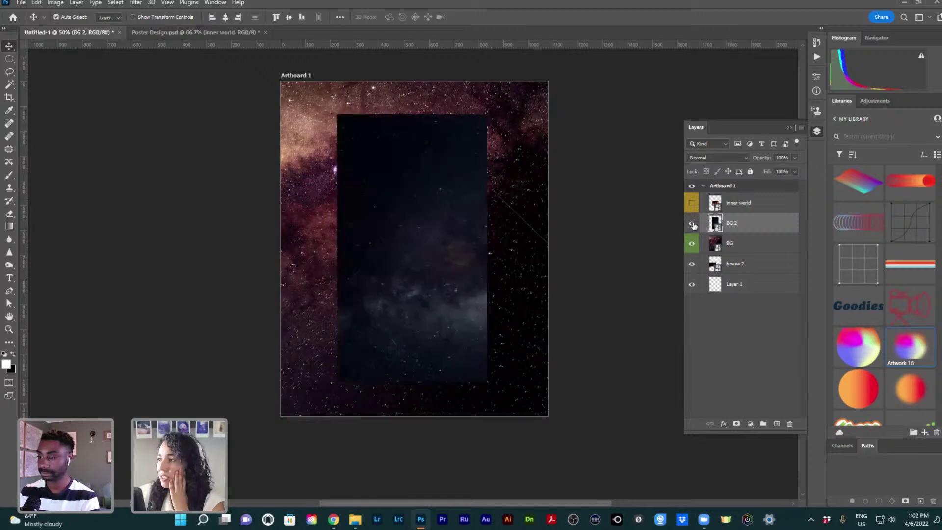
Move the house 2 layer directly above BG 2 in the stack so the red house shows on the artboard
{"action": "left_click", "coordinate": [737, 268]}
{"action": "left_click_drag", "start_coordinate": [730, 266], "coordinate": [719, 207]}
{"action": "left_click_drag", "start_coordinate": [420, 264], "coordinate": [492, 264]}
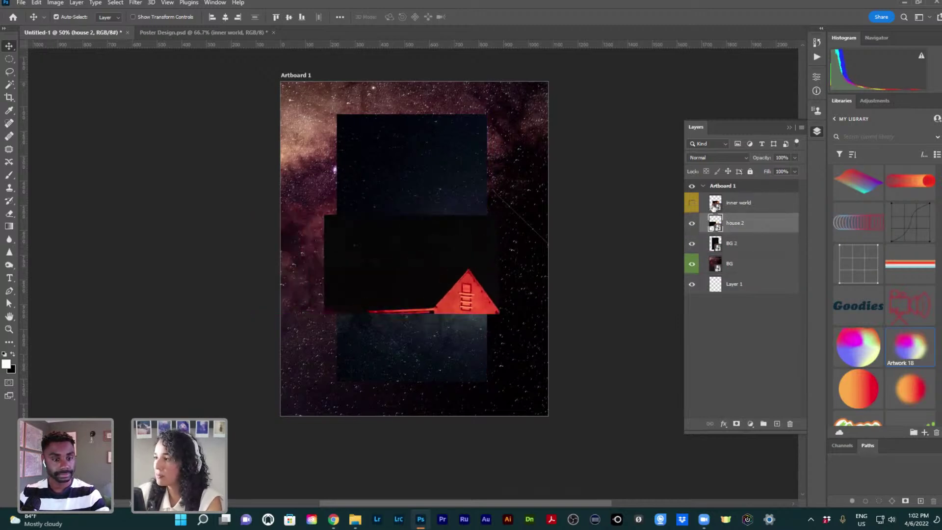
Colour-label the house 2 layer Red and the BG 2 layer Orange
{"action": "right_click", "coordinate": [692, 224]}
{"action": "left_click", "coordinate": [706, 256]}
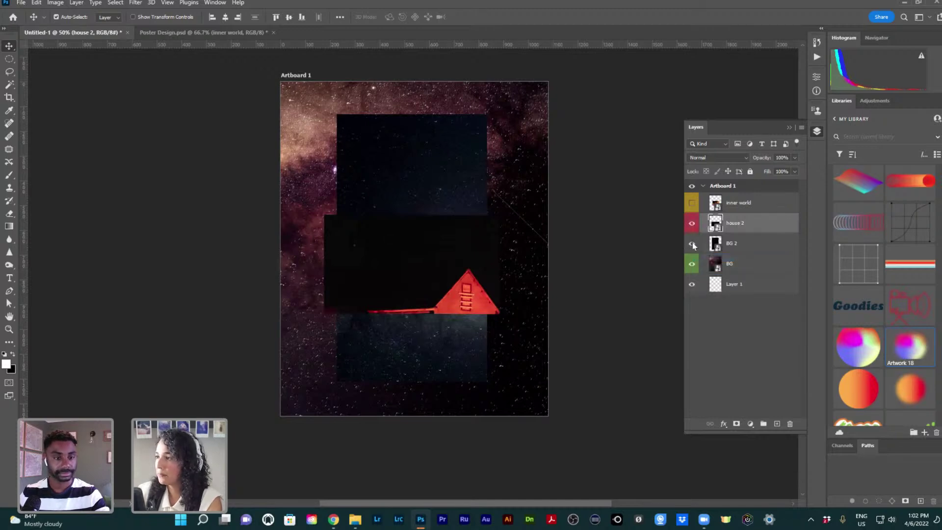
{"action": "right_click", "coordinate": [692, 246]}
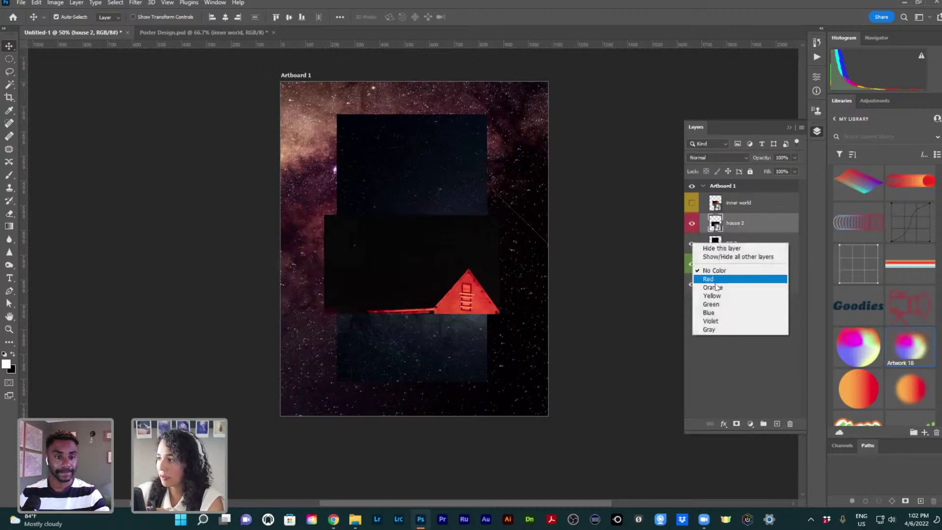
{"action": "left_click", "coordinate": [716, 287]}
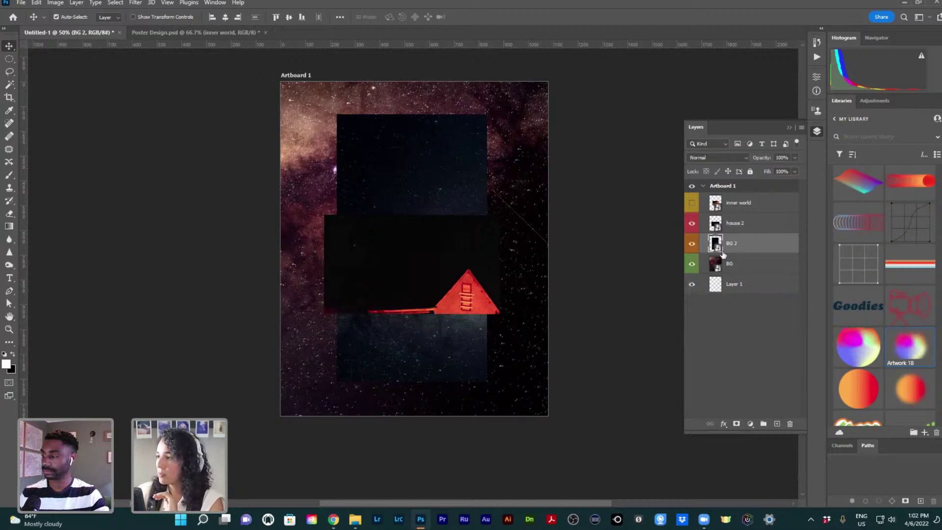
Move the BG 2 night-sky photo slightly down behind the house and hide the house 2 layer
{"action": "left_click", "coordinate": [742, 265]}
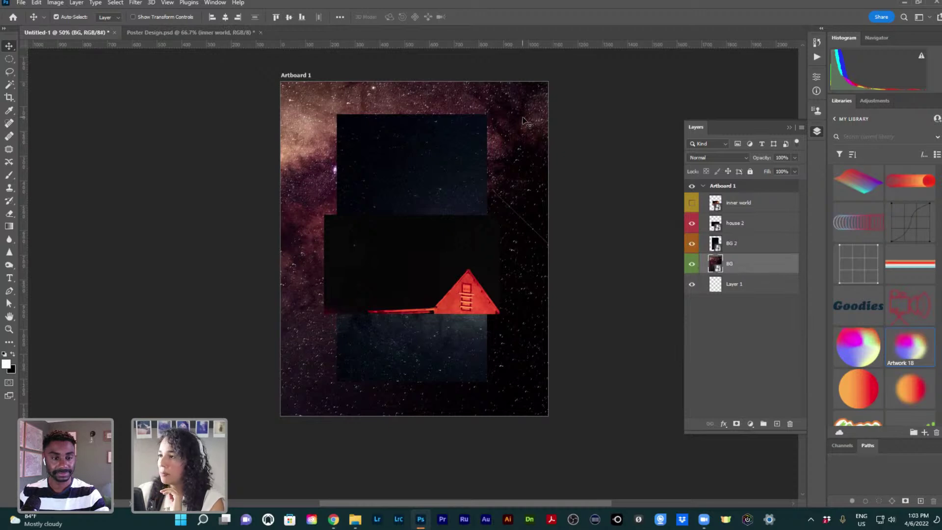
{"action": "left_click", "coordinate": [741, 245]}
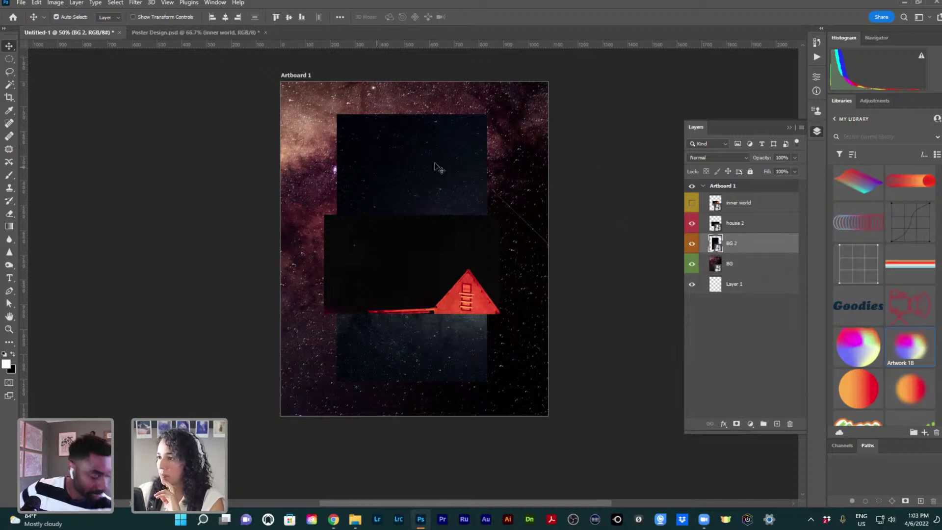
{"action": "left_click_drag", "start_coordinate": [433, 173], "coordinate": [436, 201]}
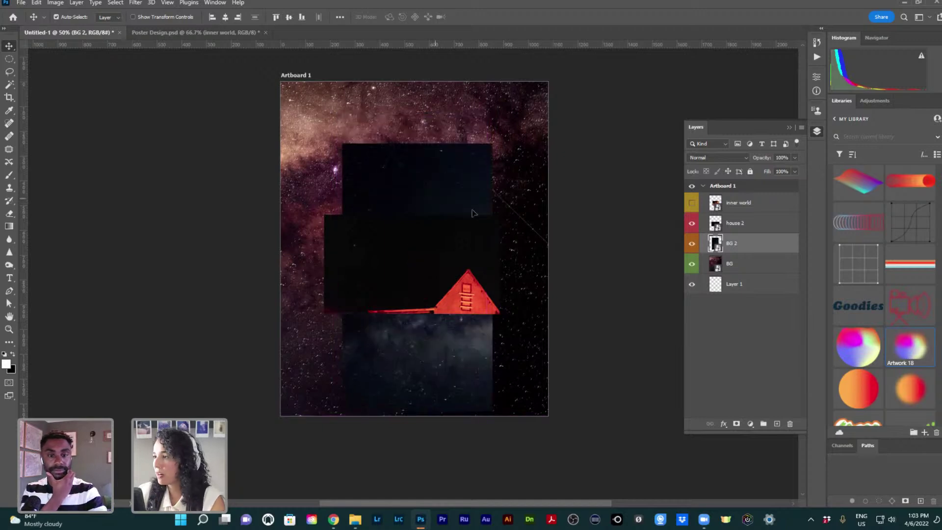
{"action": "left_click", "coordinate": [692, 224]}
Reposition the BG 2 photo near the artboard's middle and rotate it to about -179.5° with Free Transform
{"action": "left_click_drag", "start_coordinate": [417, 259], "coordinate": [383, 258]}
{"action": "key", "text": "ctrl+t"}
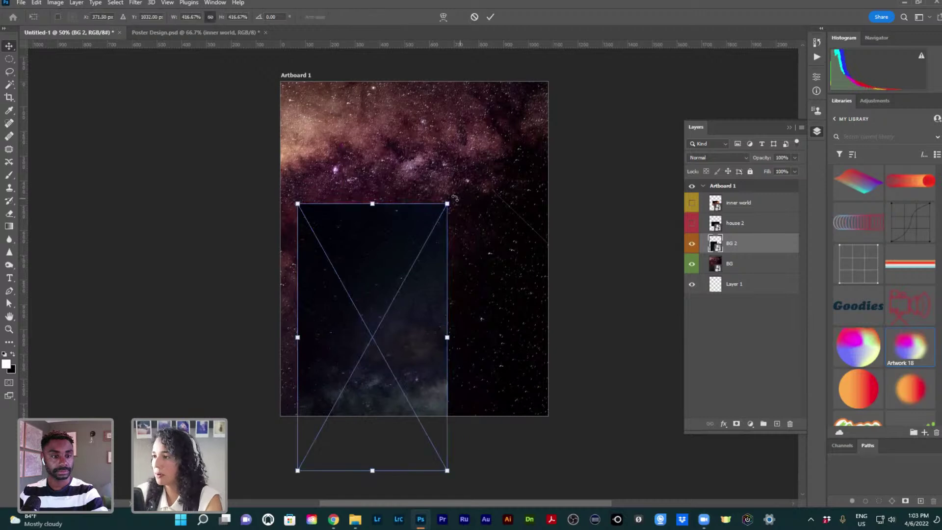
{"action": "left_click_drag", "start_coordinate": [251, 224], "coordinate": [243, 256]}
{"action": "left_click_drag", "start_coordinate": [473, 335], "coordinate": [457, 228]}
{"action": "left_click_drag", "start_coordinate": [460, 120], "coordinate": [351, 119]}
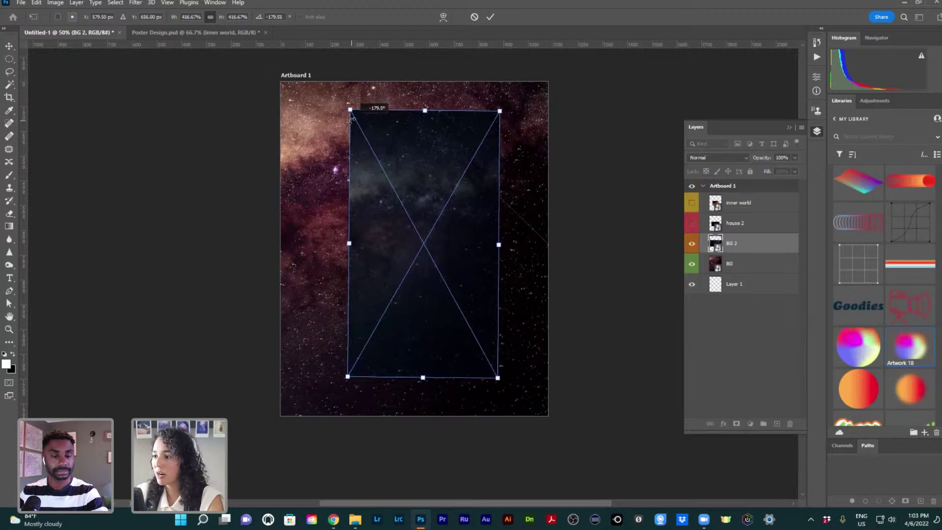
Enlarge the BG 2 photo to about 562% and place it over the left half of the artboard
{"action": "left_click_drag", "start_coordinate": [408, 217], "coordinate": [426, 270]}
{"action": "left_click_drag", "start_coordinate": [517, 161], "coordinate": [571, 68]}
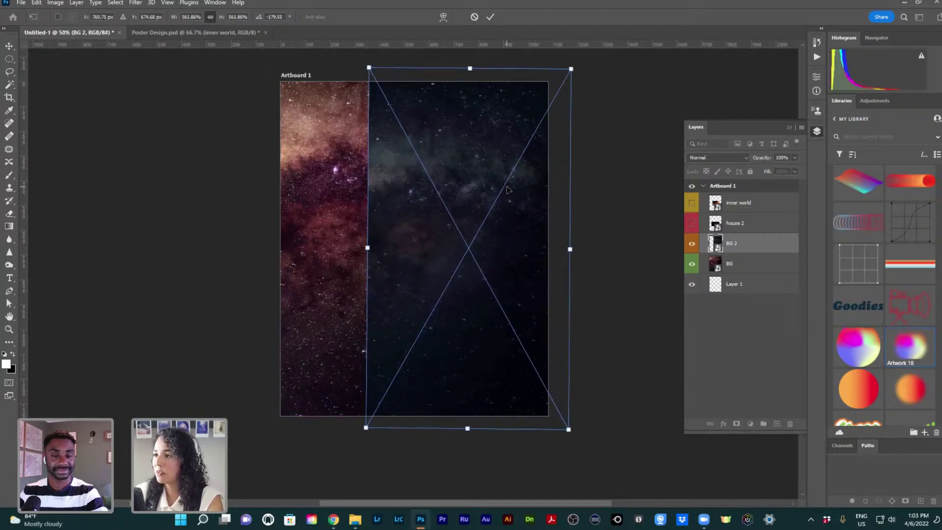
{"action": "left_click_drag", "start_coordinate": [408, 249], "coordinate": [322, 244]}
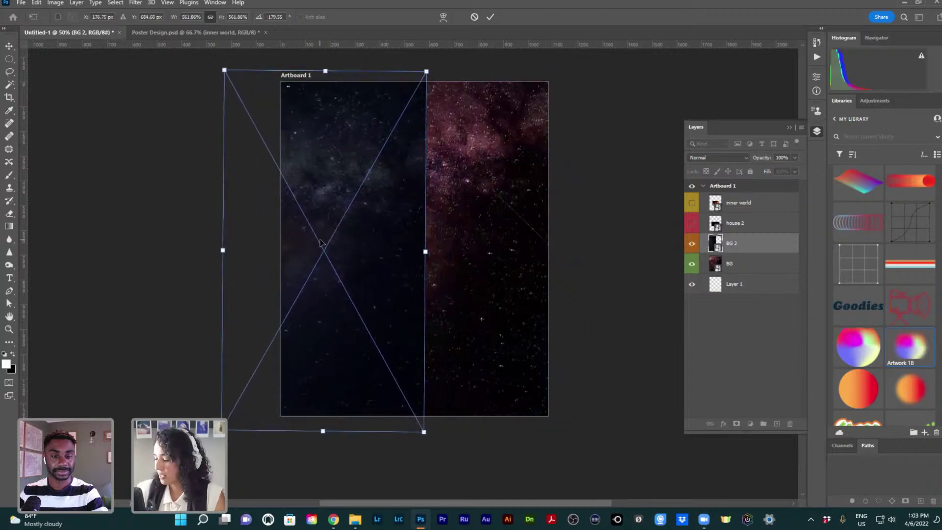
{"action": "key", "text": "Return"}
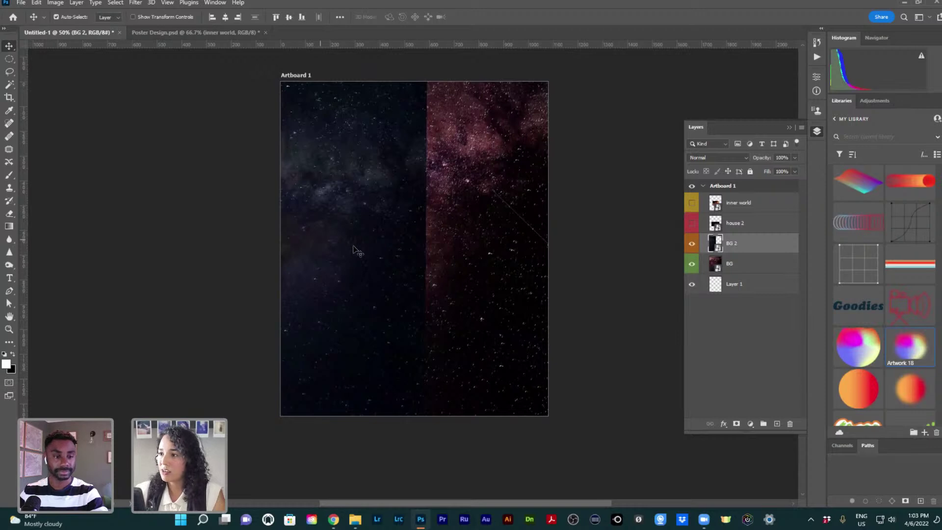
{"action": "left_click_drag", "start_coordinate": [347, 250], "coordinate": [393, 245]}
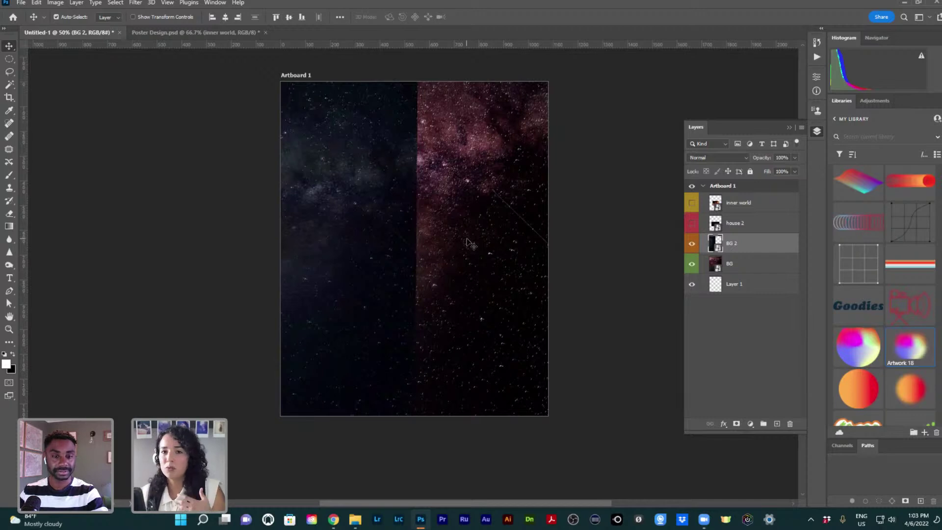
Enlarge BG 2 to about 700% and rotate it to about -146° so it crosses the artboard diagonally at the lower right
{"action": "left_click", "coordinate": [469, 243]}
{"action": "key", "text": "ctrl+t"}
{"action": "left_click_drag", "start_coordinate": [432, 63], "coordinate": [516, 162]}
{"action": "left_click_drag", "start_coordinate": [376, 207], "coordinate": [514, 264]}
{"action": "left_click_drag", "start_coordinate": [655, 221], "coordinate": [746, 176]}
{"action": "left_click_drag", "start_coordinate": [521, 220], "coordinate": [516, 239]}
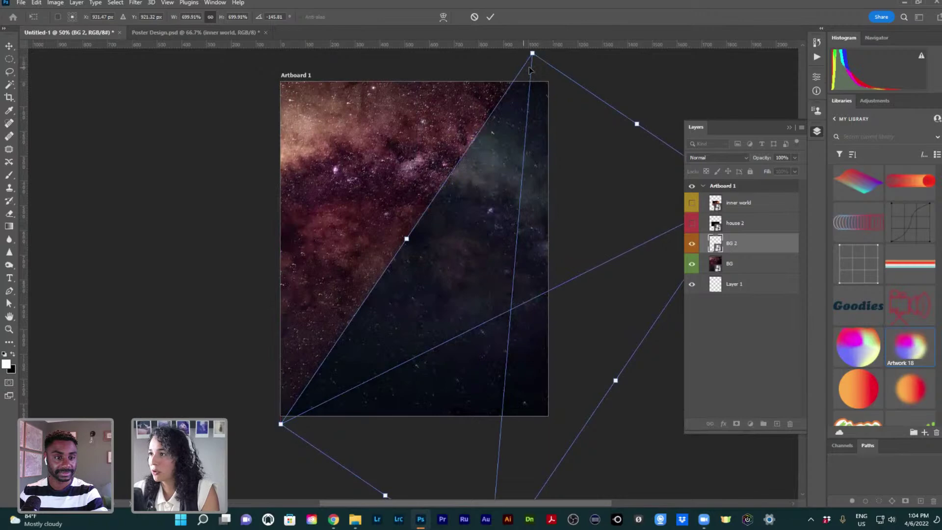
Fine-tune BG 2's rotation to about -141° and shift it so its edge splits the artboard from corner to corner
{"action": "left_click_drag", "start_coordinate": [528, 55], "coordinate": [538, 55]}
{"action": "left_click_drag", "start_coordinate": [515, 202], "coordinate": [520, 213]}
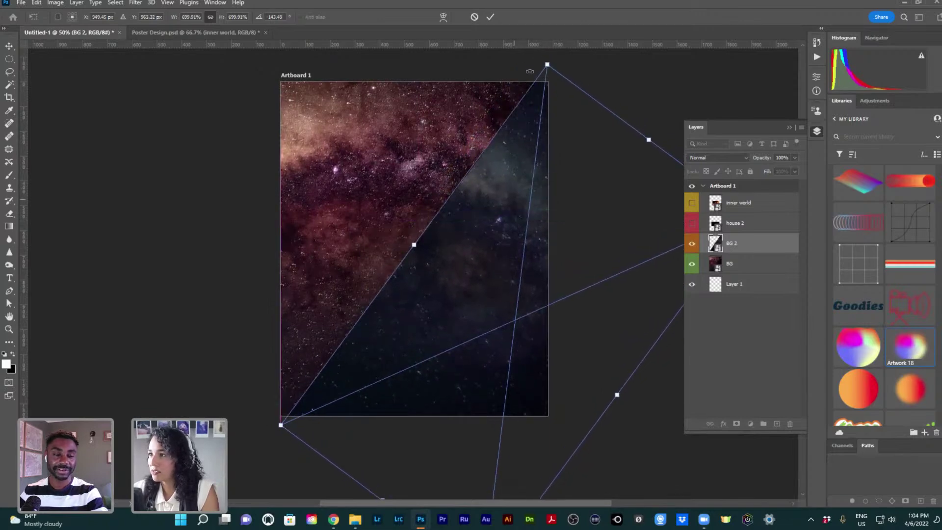
{"action": "left_click_drag", "start_coordinate": [535, 62], "coordinate": [549, 68]}
{"action": "key", "text": "Return"}
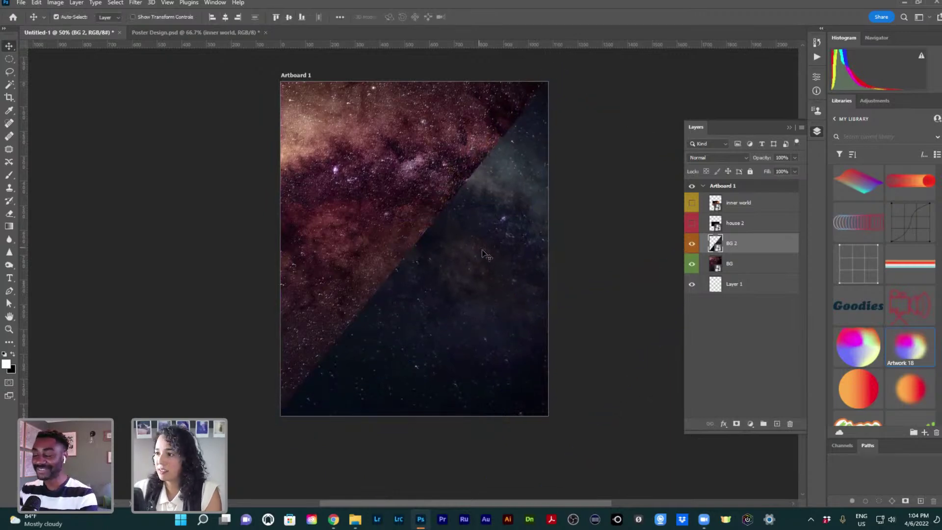
{"action": "left_click_drag", "start_coordinate": [485, 257], "coordinate": [478, 247]}
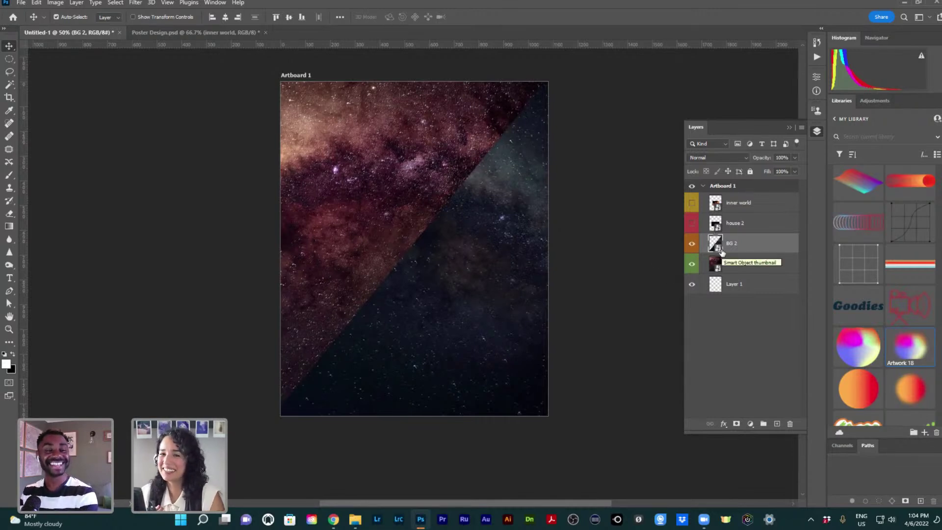
Toggle BG 2's visibility to compare, and move the tilted photo up and left to cover most of the artboard
{"action": "left_click", "coordinate": [692, 244]}
{"action": "left_click", "coordinate": [692, 244]}
{"action": "left_click_drag", "start_coordinate": [450, 268], "coordinate": [400, 232]}
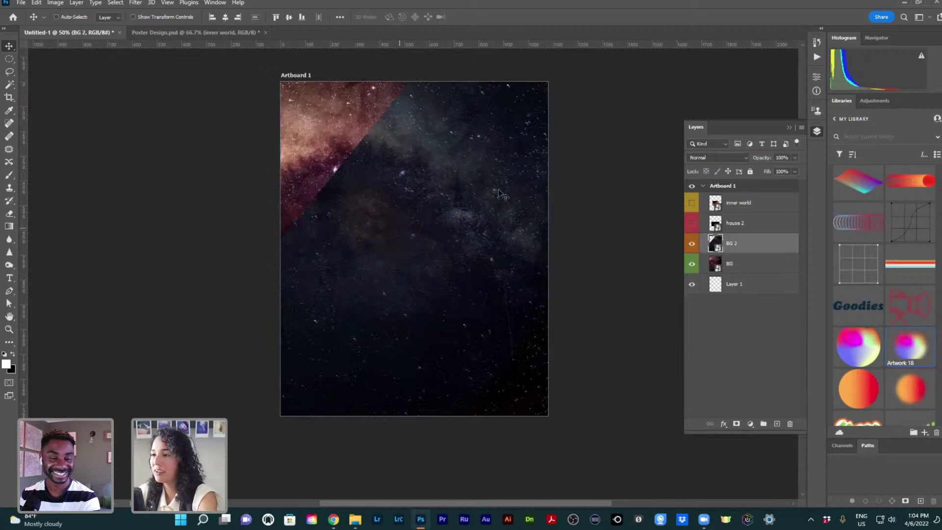
Rotate BG 2 to about -179.7°, scale it down to about 419% and centre it as a framed rectangle over the galaxy
{"action": "key", "text": "ctrl+t"}
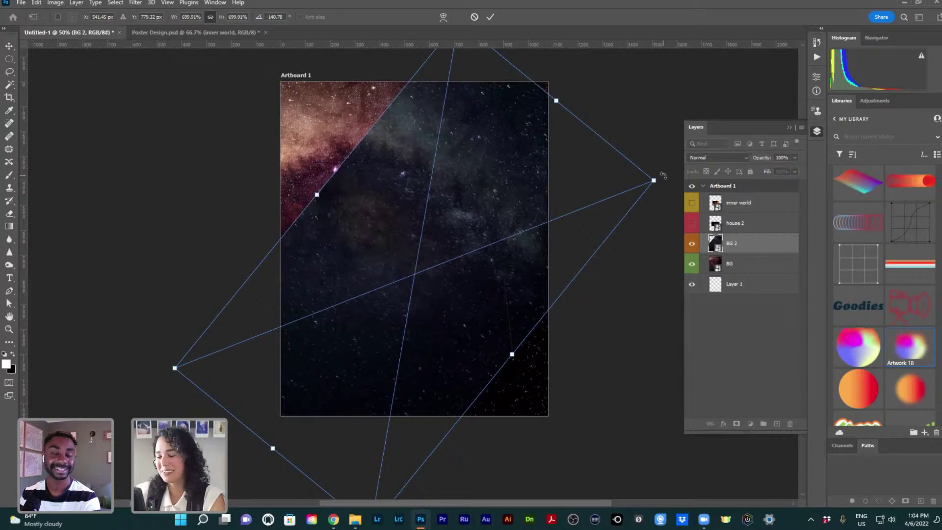
{"action": "left_click_drag", "start_coordinate": [662, 170], "coordinate": [456, 190]}
{"action": "key", "text": "Return"}
{"action": "key", "text": "ctrl+t"}
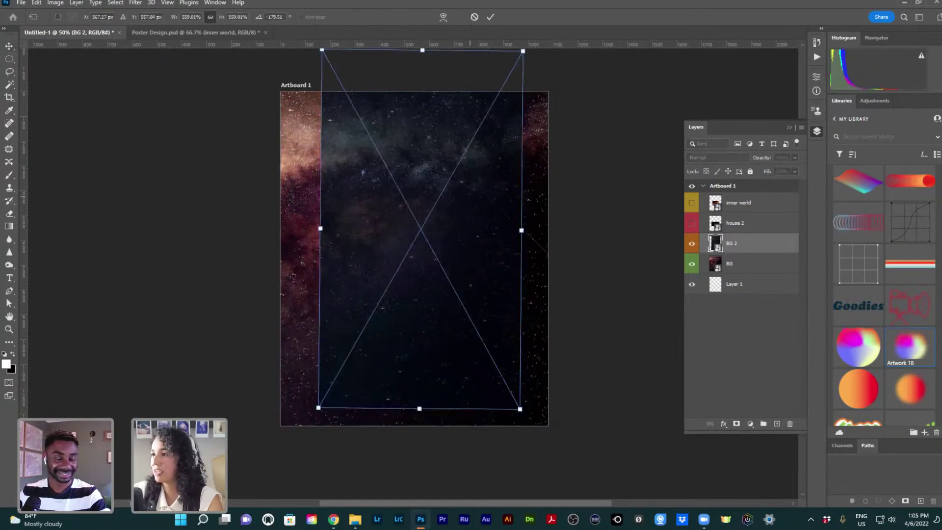
{"action": "left_click_drag", "start_coordinate": [174, 18], "coordinate": [411, 231]}
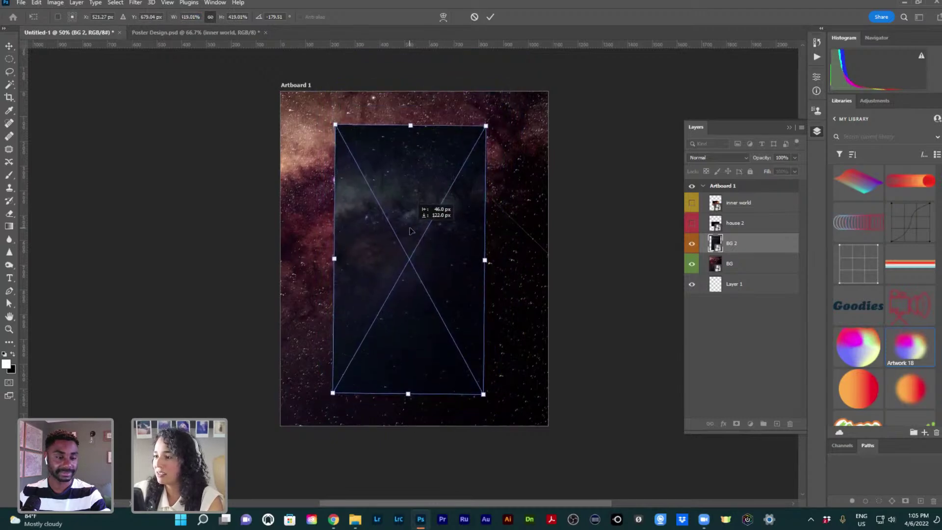
{"action": "left_click_drag", "start_coordinate": [496, 122], "coordinate": [497, 121]}
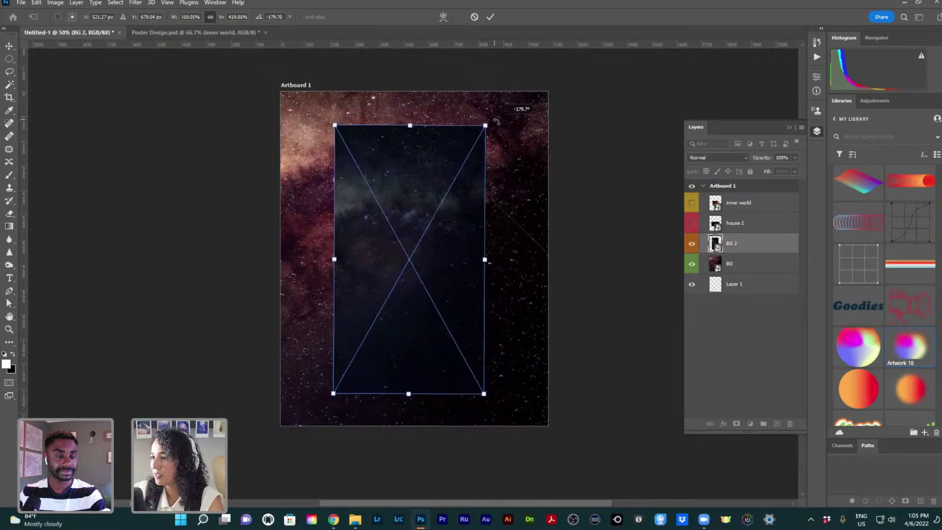
{"action": "key", "text": "Return"}
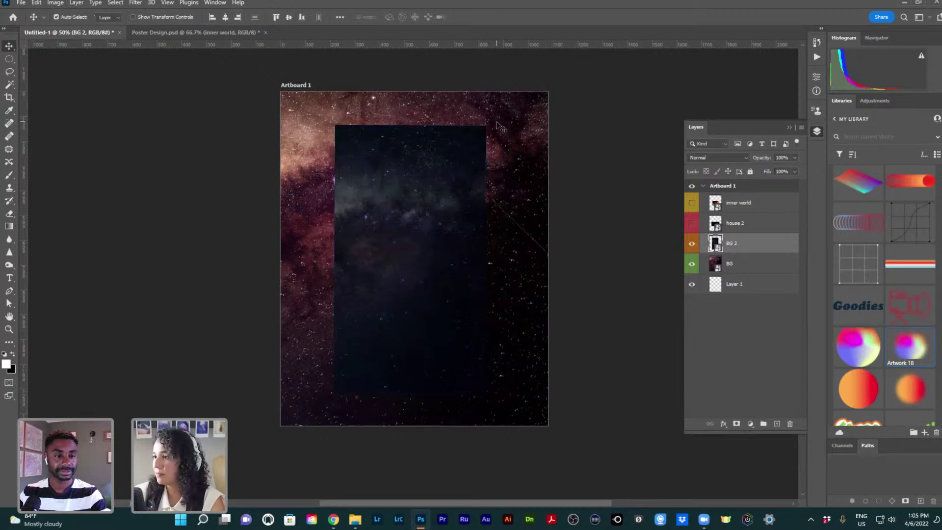
Rotate BG 2 a half turn to about 0.2° and nudge it slightly up and left within the galaxy frame
{"action": "key", "text": "ctrl+t"}
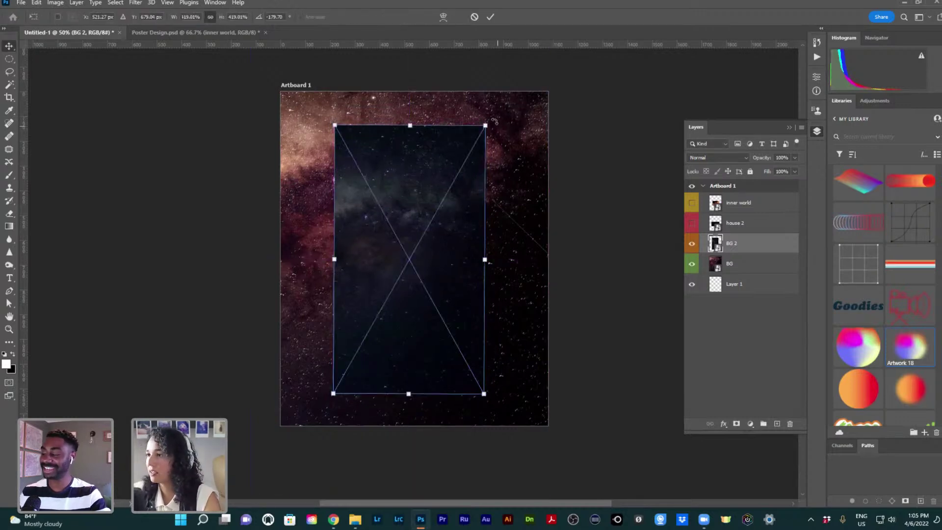
{"action": "left_click_drag", "start_coordinate": [532, 306], "coordinate": [335, 386]}
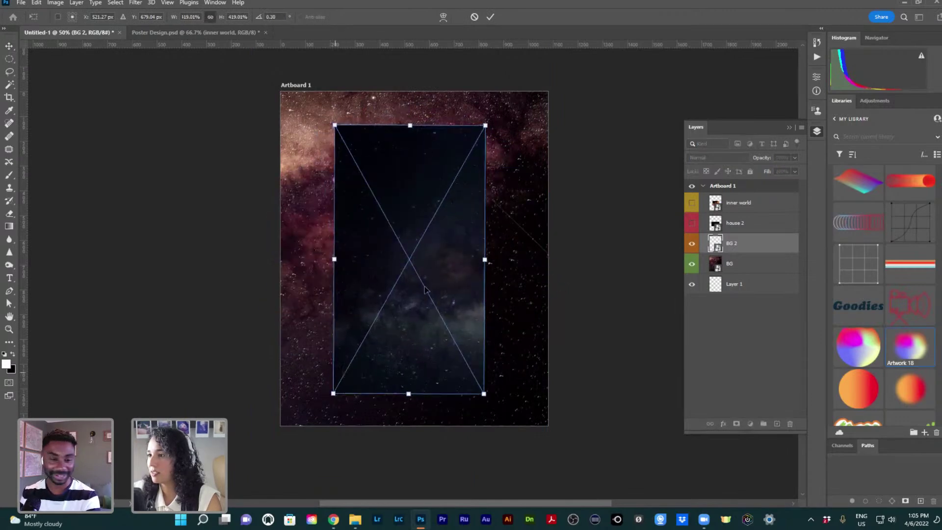
{"action": "key", "text": "Return"}
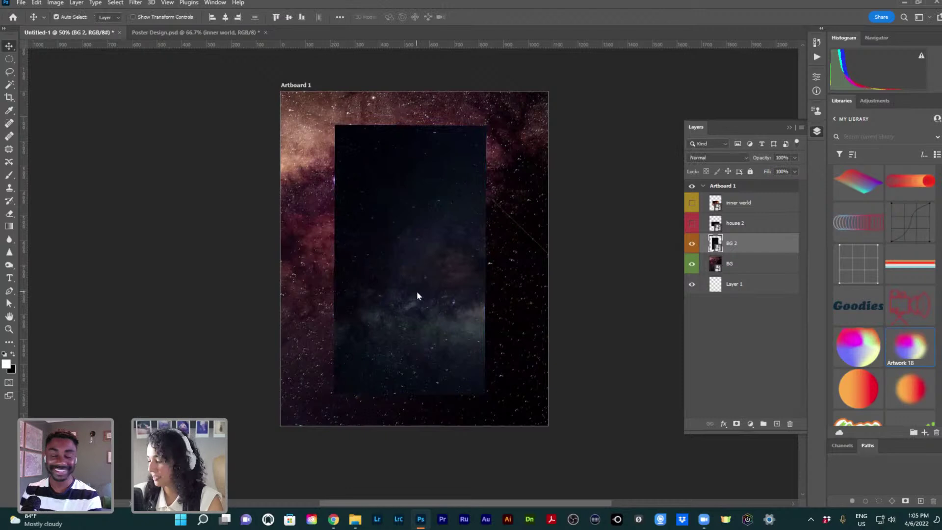
{"action": "key", "text": "shift+Up"}
{"action": "key", "text": "shift+Up"}
{"action": "key", "text": "shift+Left"}
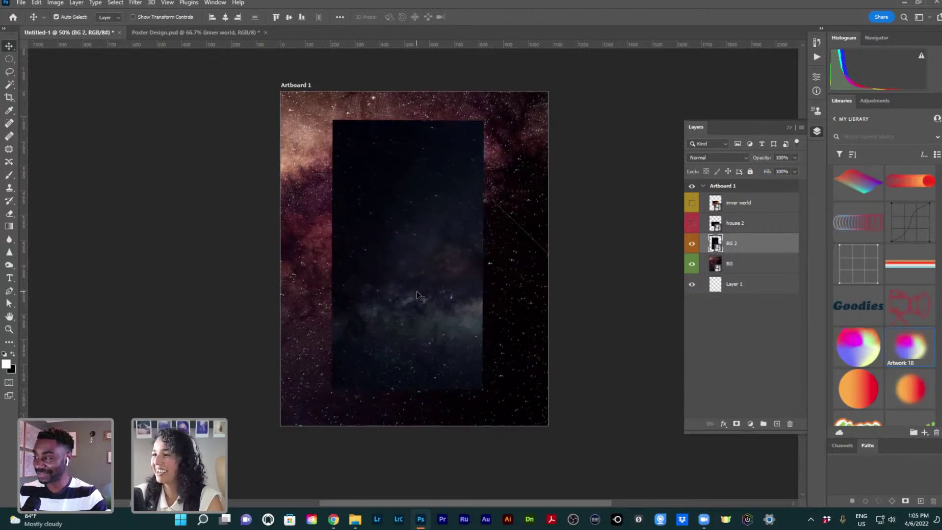
Check the finished layout in Poster Design.psd, return to Untitled-1 and launch the pointer-highlighting utility
{"action": "left_click", "coordinate": [193, 33]}
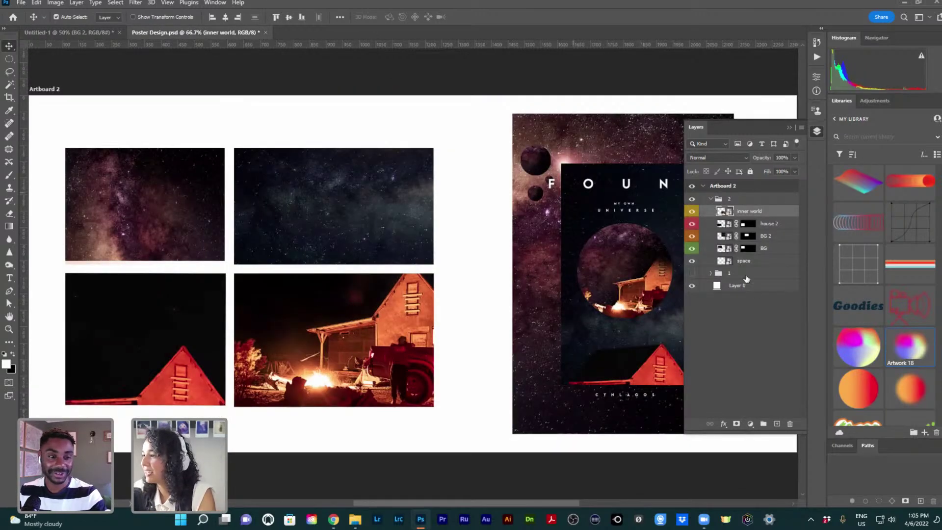
{"action": "left_click", "coordinate": [100, 33]}
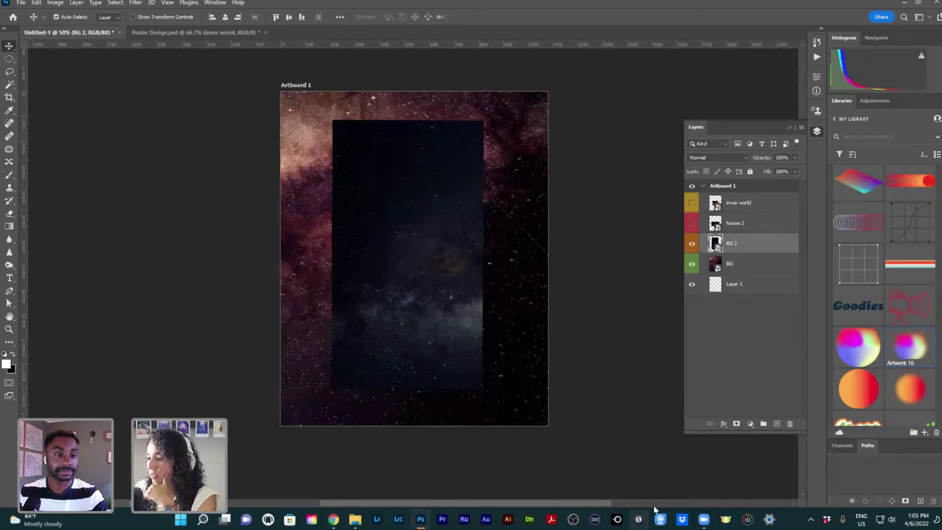
{"action": "left_click", "coordinate": [726, 521]}
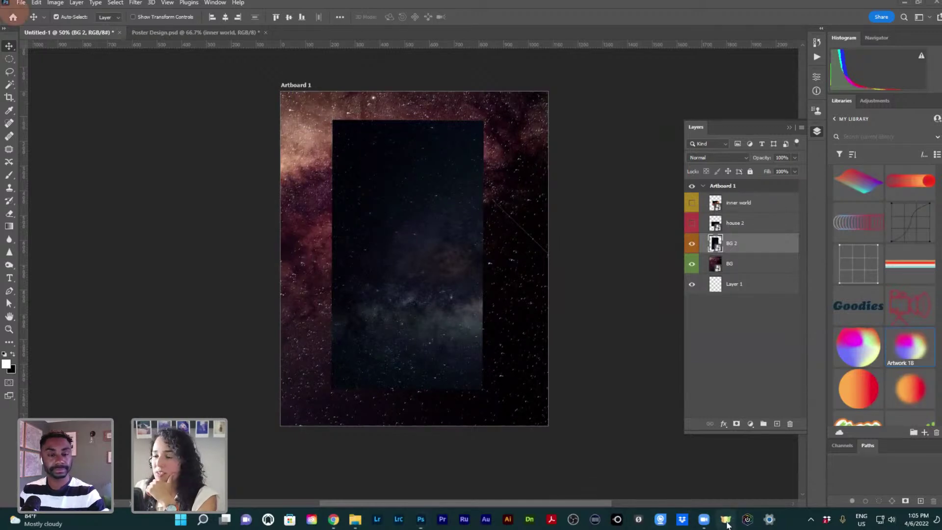
{"action": "left_click", "coordinate": [194, 81]}
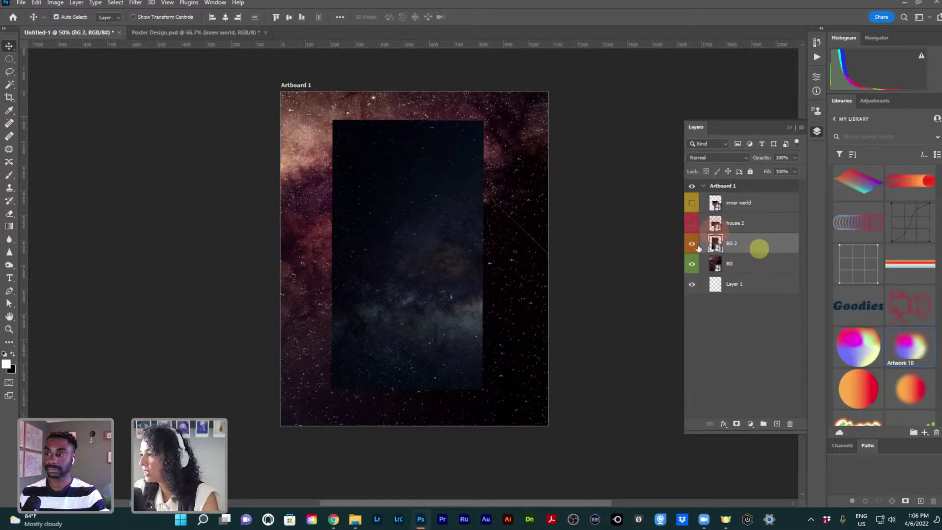
Toggle house 2's visibility to compare, and duplicate the BG 2 layer as BG 2 copy
{"action": "left_click", "coordinate": [692, 223]}
{"action": "left_click", "coordinate": [693, 222]}
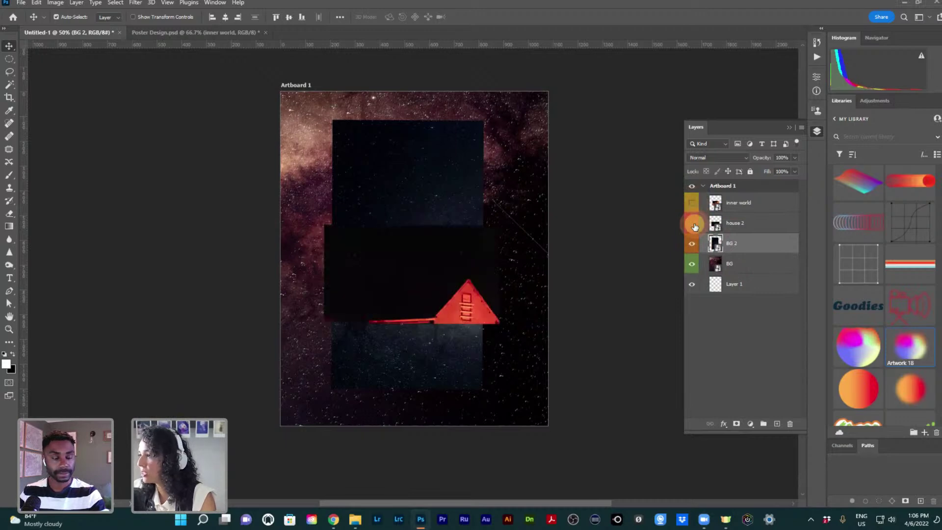
{"action": "right_click", "coordinate": [744, 245]}
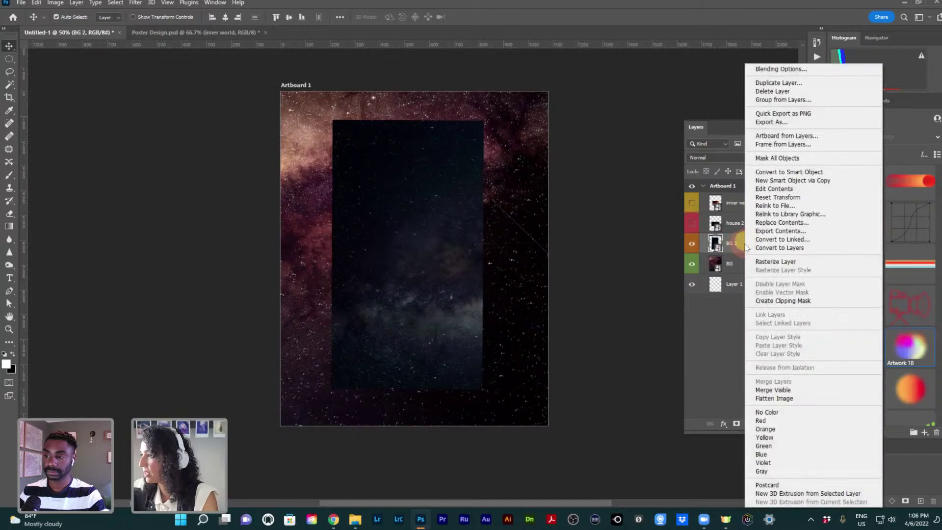
{"action": "left_click", "coordinate": [774, 85]}
{"action": "left_click", "coordinate": [490, 193]}
Draw an elliptical selection over the upper part of the dark rectangle and use it as a layer mask on BG 2 copy
{"action": "left_click_drag", "start_coordinate": [763, 242], "coordinate": [8, 61]}
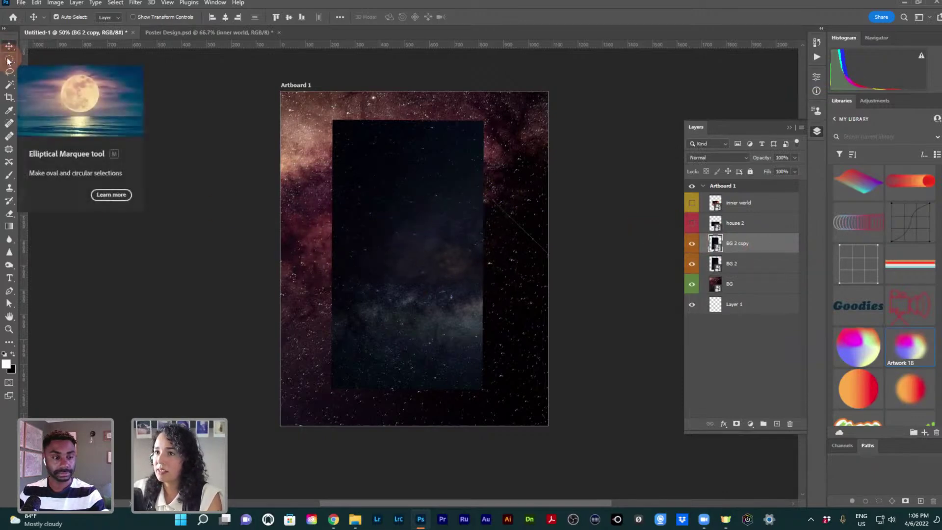
{"action": "left_click_drag", "start_coordinate": [9, 60], "coordinate": [106, 73]}
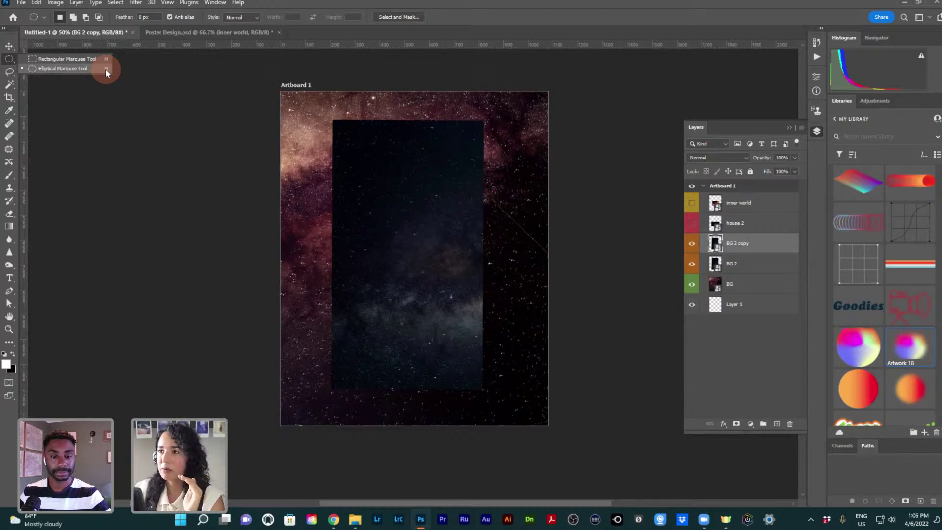
{"action": "left_click_drag", "start_coordinate": [107, 73], "coordinate": [171, 116]}
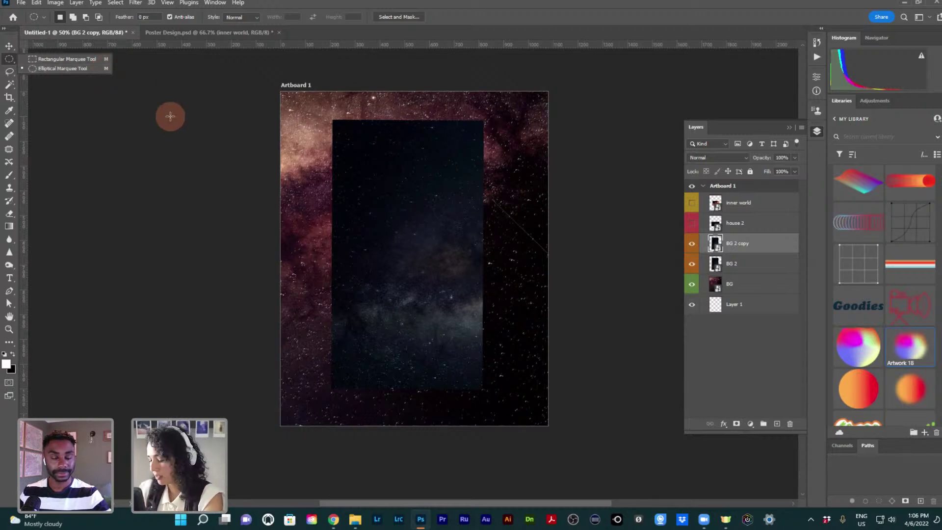
{"action": "left_click_drag", "start_coordinate": [348, 157], "coordinate": [350, 163]}
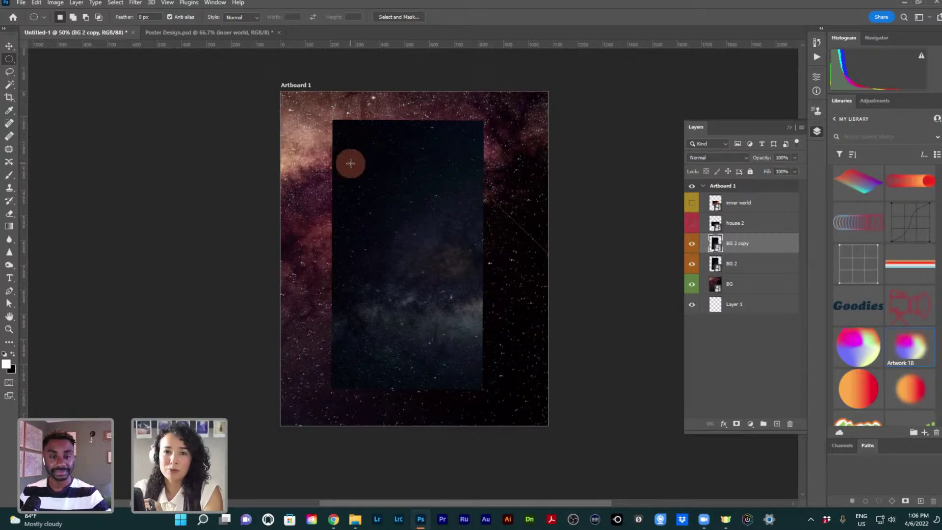
{"action": "left_click_drag", "start_coordinate": [337, 158], "coordinate": [476, 303]}
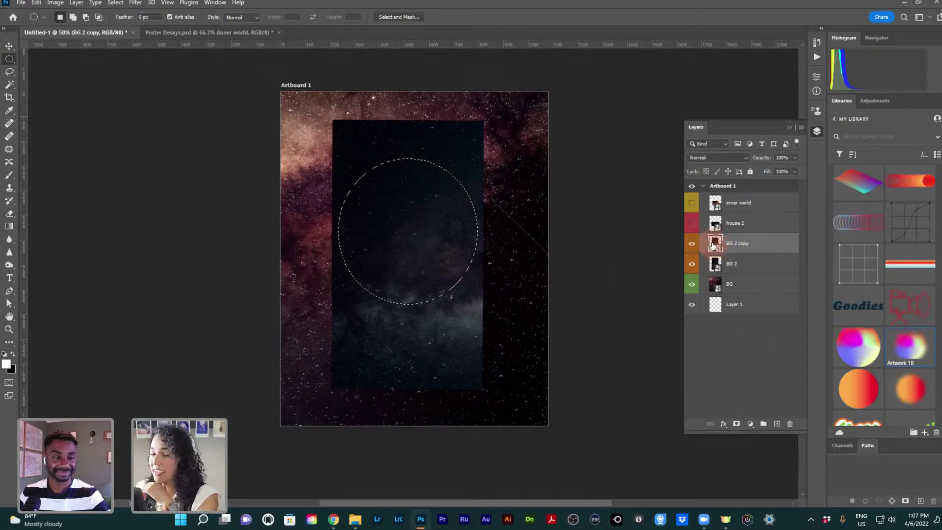
{"action": "left_click", "coordinate": [737, 423]}
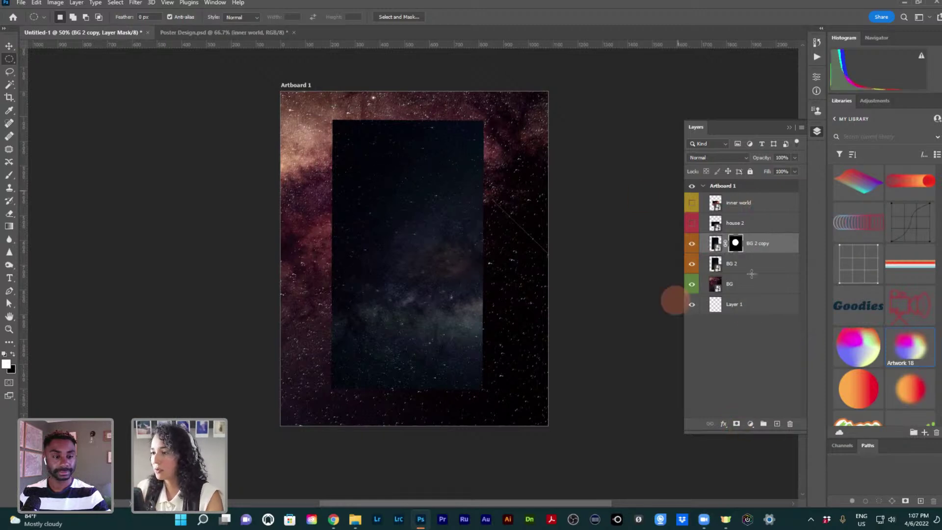
Hide the original BG 2 layer and delete the layer mask from BG 2 copy
{"action": "left_click", "coordinate": [691, 264]}
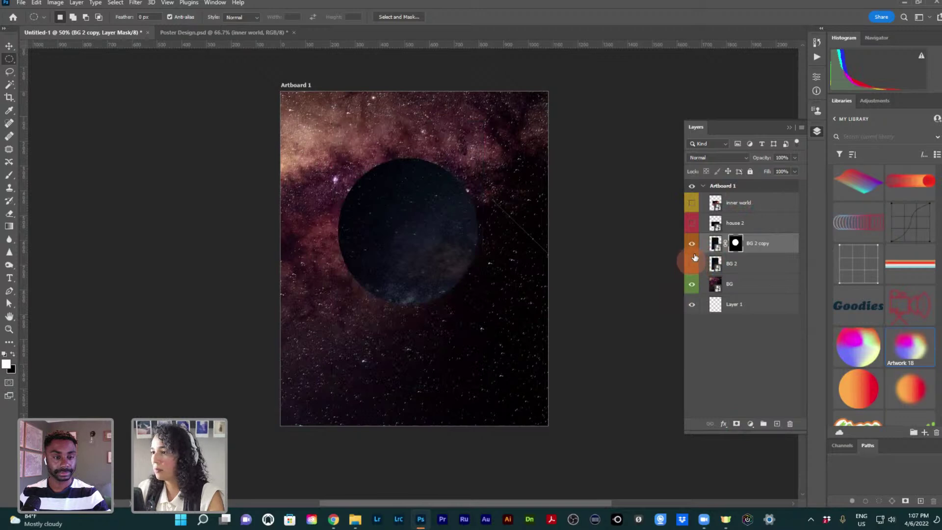
{"action": "left_click", "coordinate": [741, 263]}
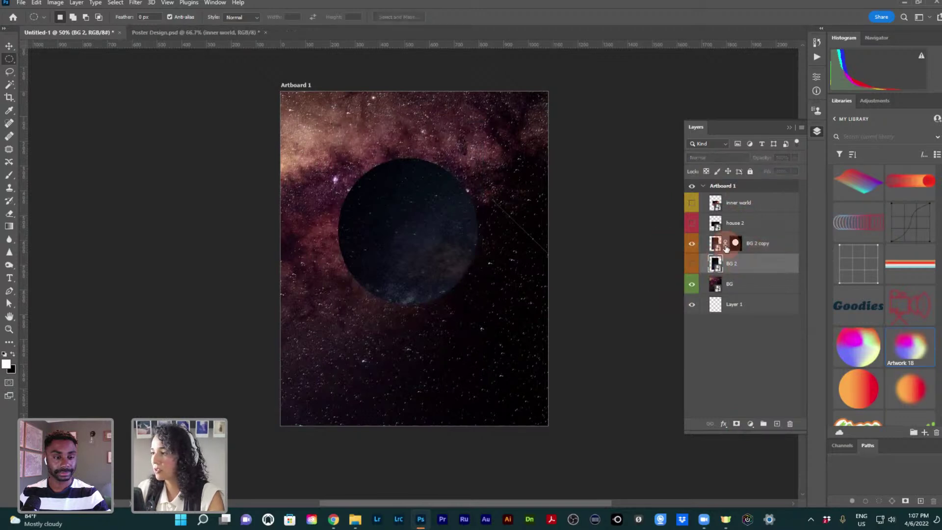
{"action": "right_click", "coordinate": [736, 243]}
{"action": "left_click", "coordinate": [748, 261]}
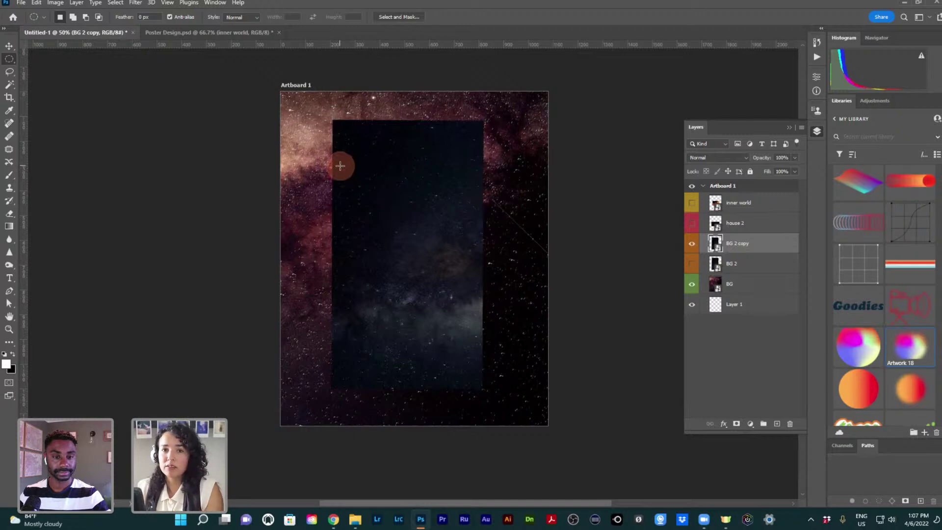
Draw a perfect circular selection nearly as wide as the dark rectangle and add it as a layer mask to BG 2 copy
{"action": "left_click_drag", "start_coordinate": [339, 166], "coordinate": [491, 305]}
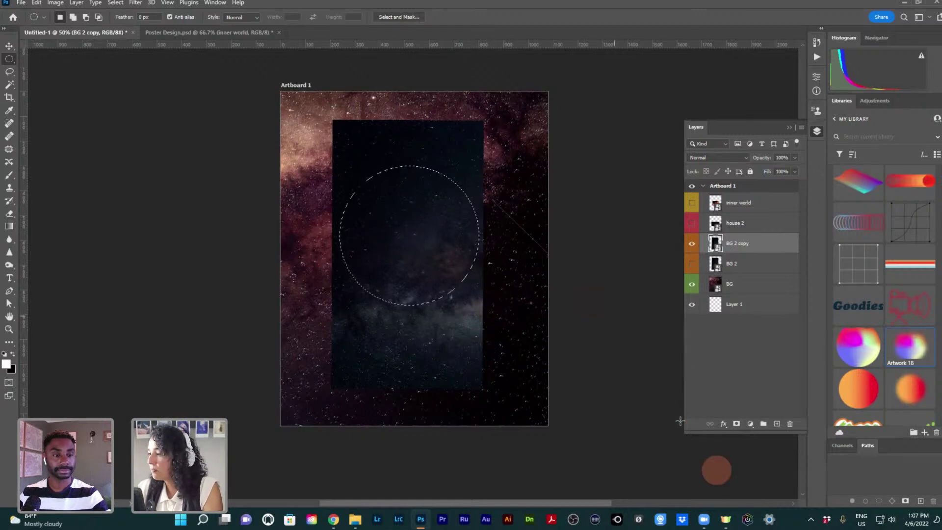
{"action": "left_click", "coordinate": [736, 424]}
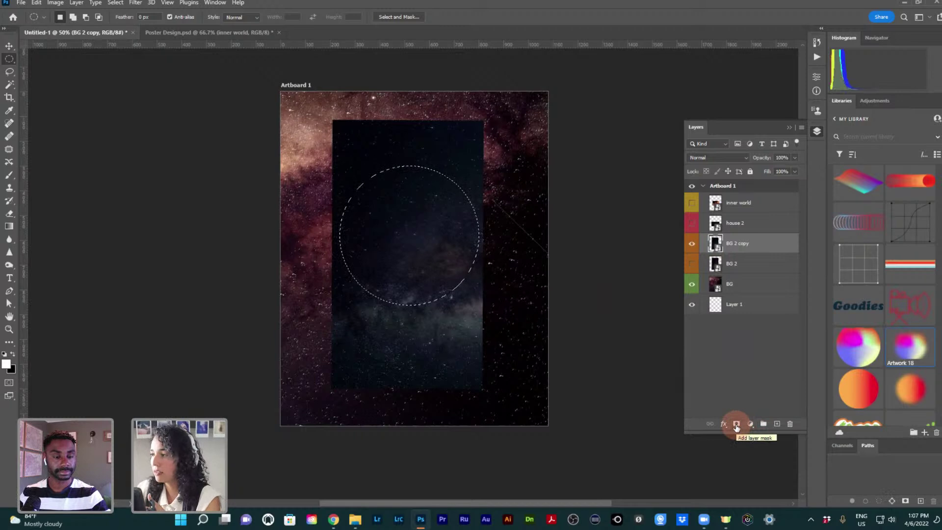
{"action": "left_click", "coordinate": [736, 425]}
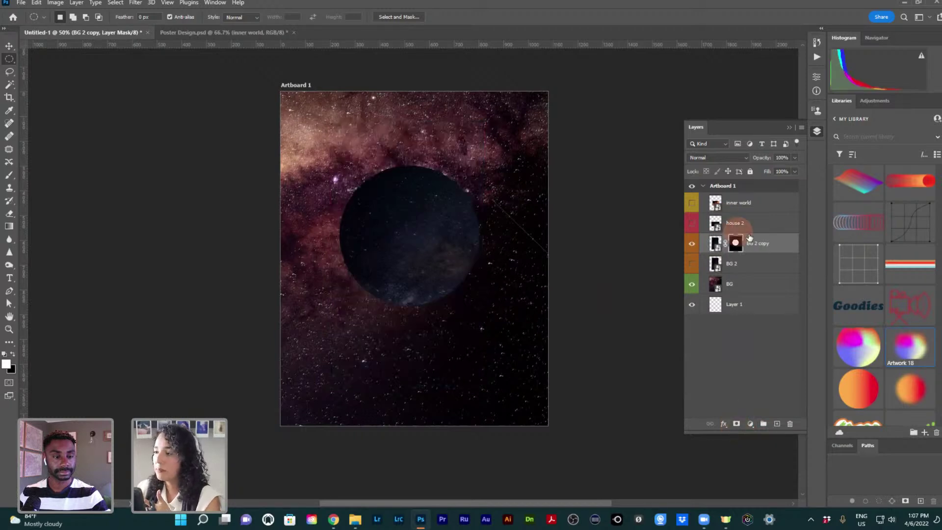
View BG 2 copy's black-and-white layer mask on its own and return to the normal artwork view
{"action": "left_click", "coordinate": [736, 245], "text": "alt"}
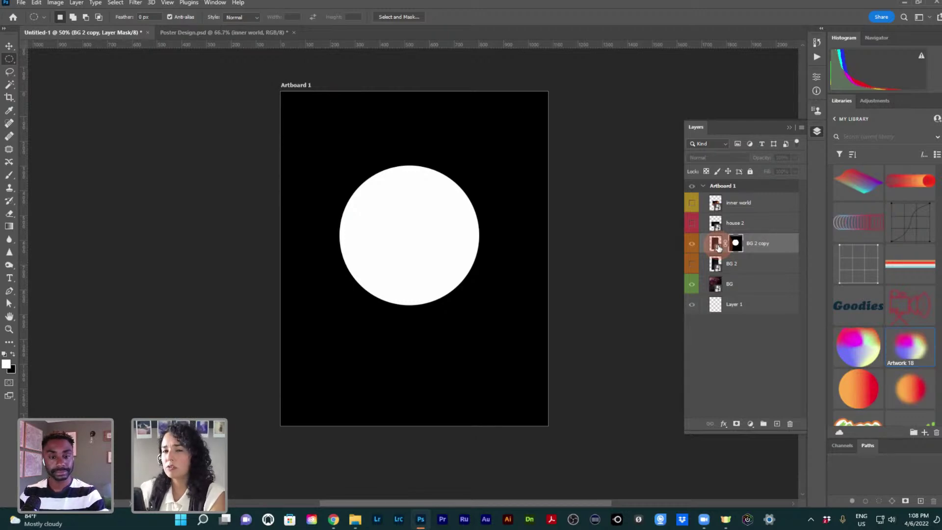
{"action": "left_click", "coordinate": [688, 242]}
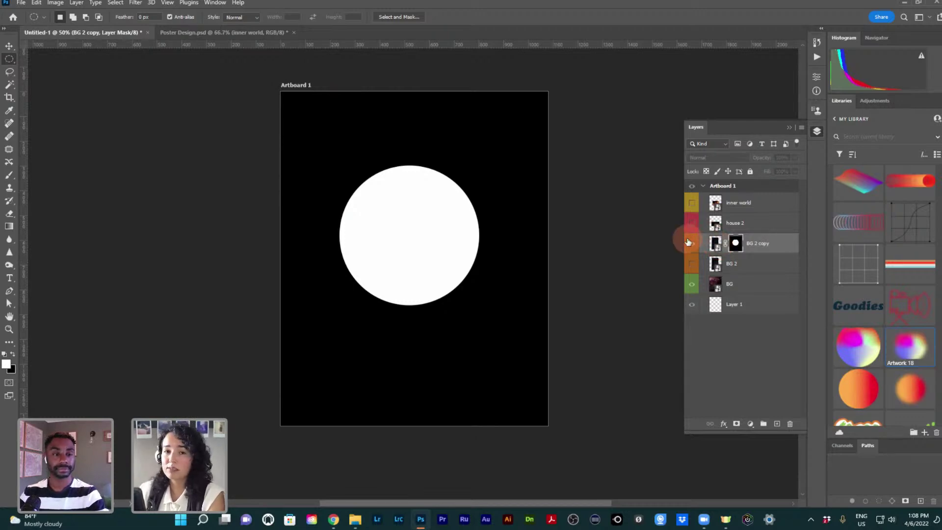
{"action": "left_click", "coordinate": [691, 243]}
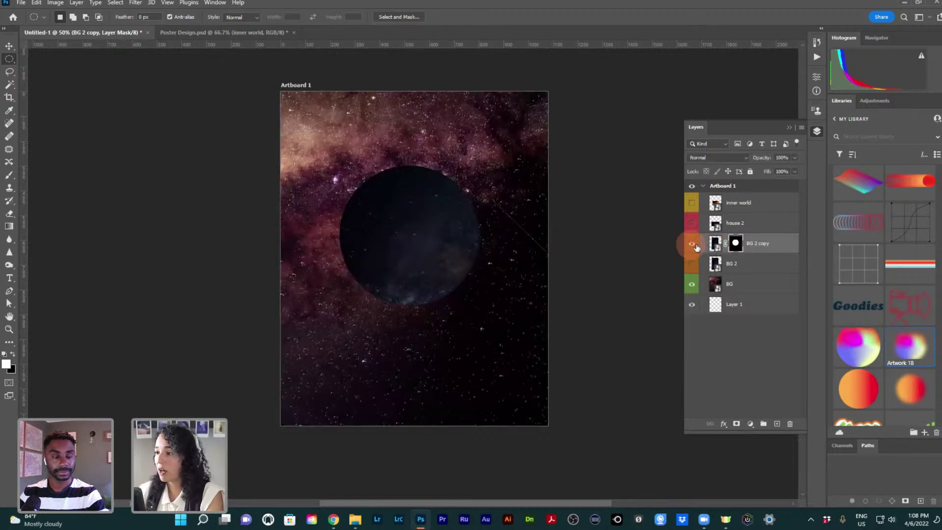
Unlink BG 2 copy's layer mask and move the mask alone past the photo's upper edge and back to just above the artboard's middle
{"action": "left_click", "coordinate": [726, 245]}
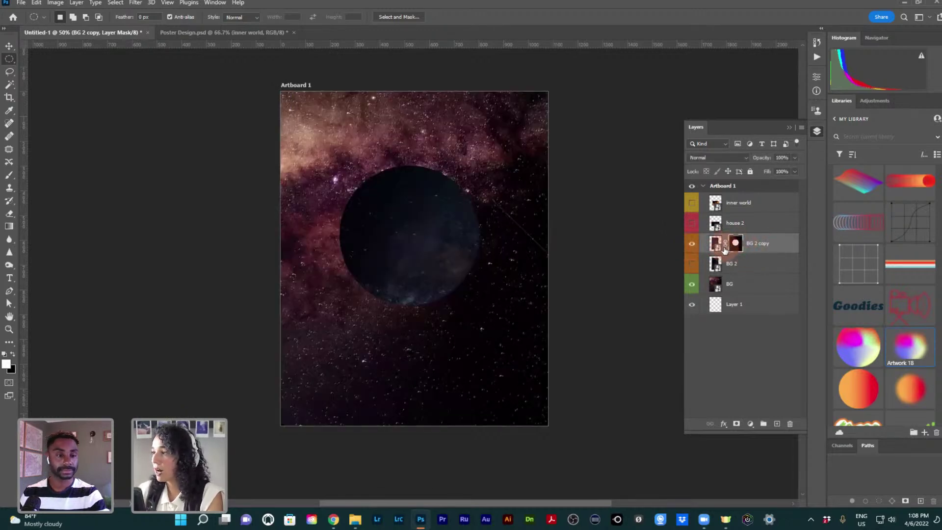
{"action": "left_click", "coordinate": [763, 246]}
{"action": "left_click", "coordinate": [734, 246]}
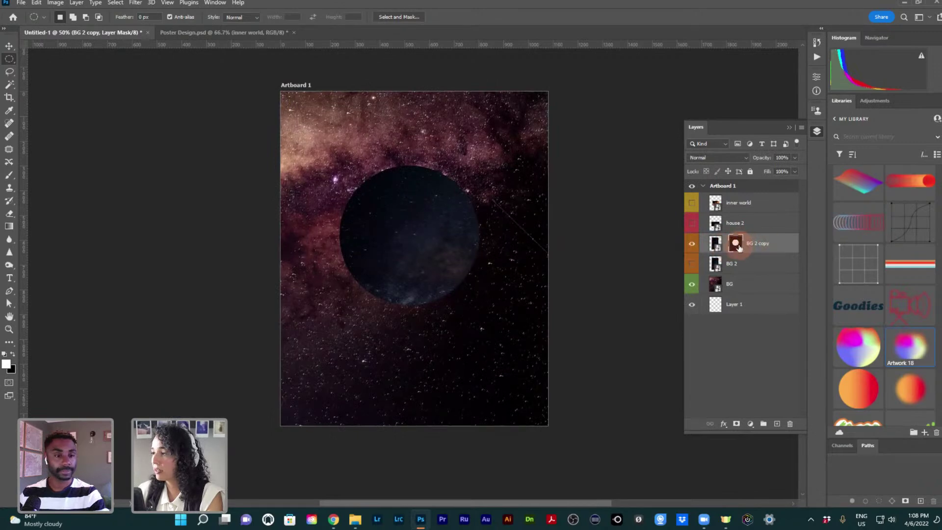
{"action": "left_click", "coordinate": [735, 246]}
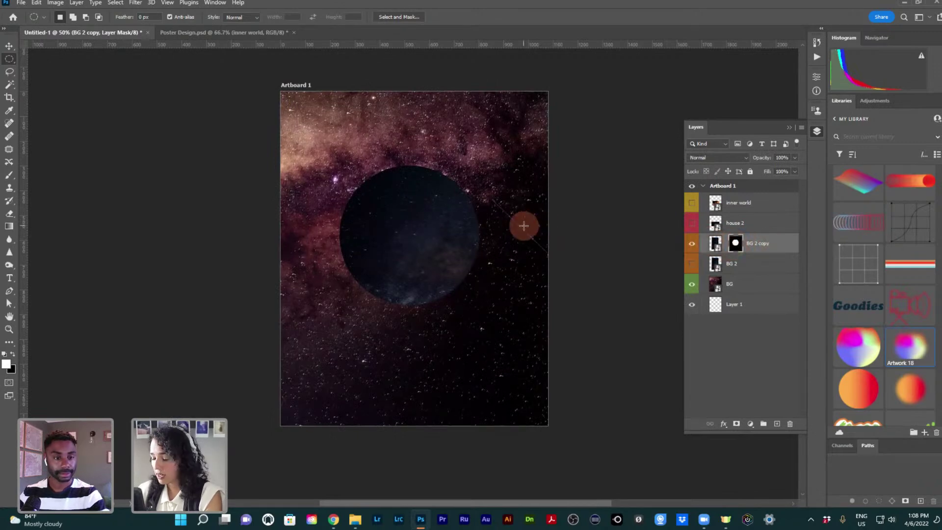
{"action": "key", "text": "v"}
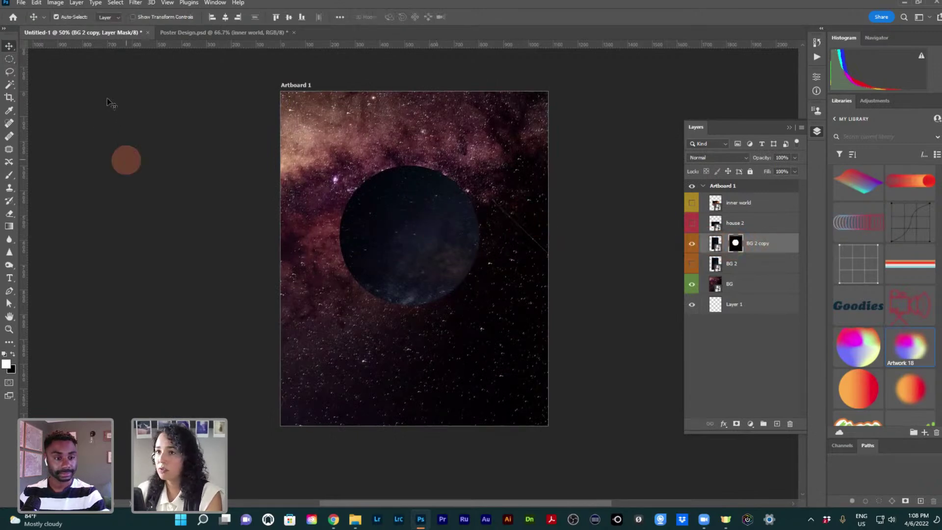
{"action": "left_click_drag", "start_coordinate": [397, 212], "coordinate": [402, 34]}
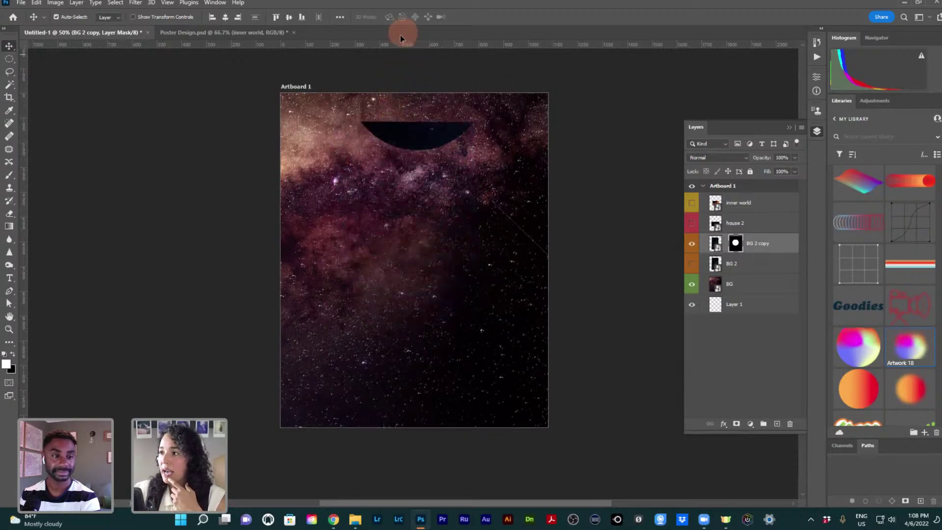
{"action": "left_click_drag", "start_coordinate": [387, 71], "coordinate": [391, 234]}
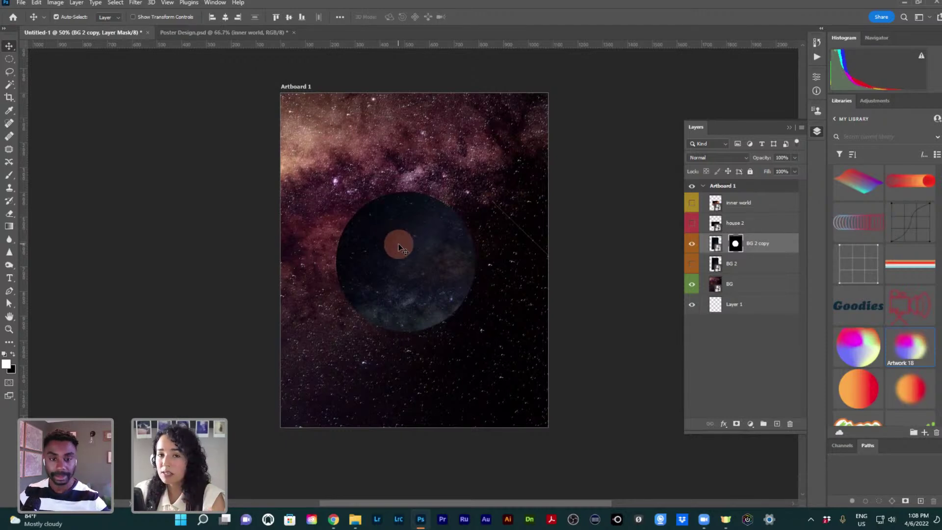
{"action": "left_click_drag", "start_coordinate": [398, 245], "coordinate": [405, 238]}
Link BG 2 copy's layer mask to its image again and nudge the masked circle slightly up and left
{"action": "left_click", "coordinate": [726, 243]}
{"action": "left_click", "coordinate": [756, 243]}
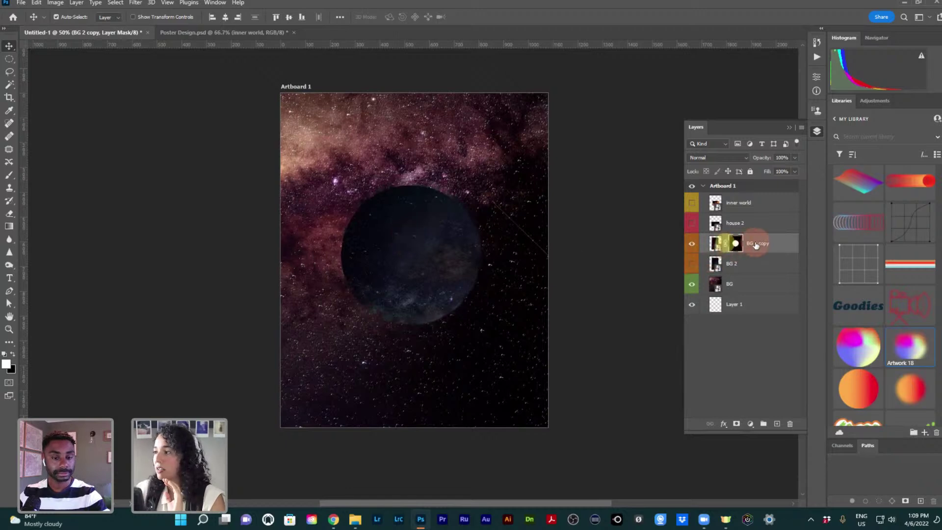
{"action": "left_click", "coordinate": [742, 246]}
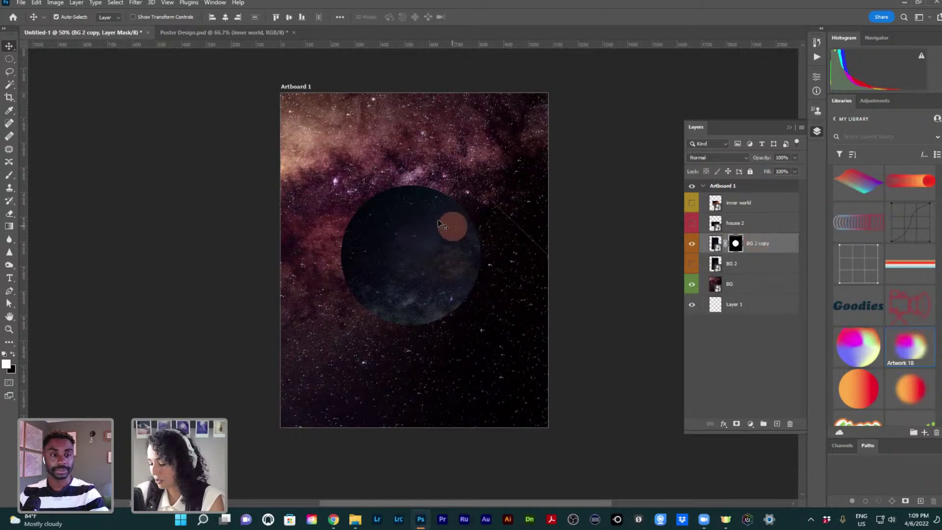
{"action": "left_click_drag", "start_coordinate": [425, 243], "coordinate": [422, 243]}
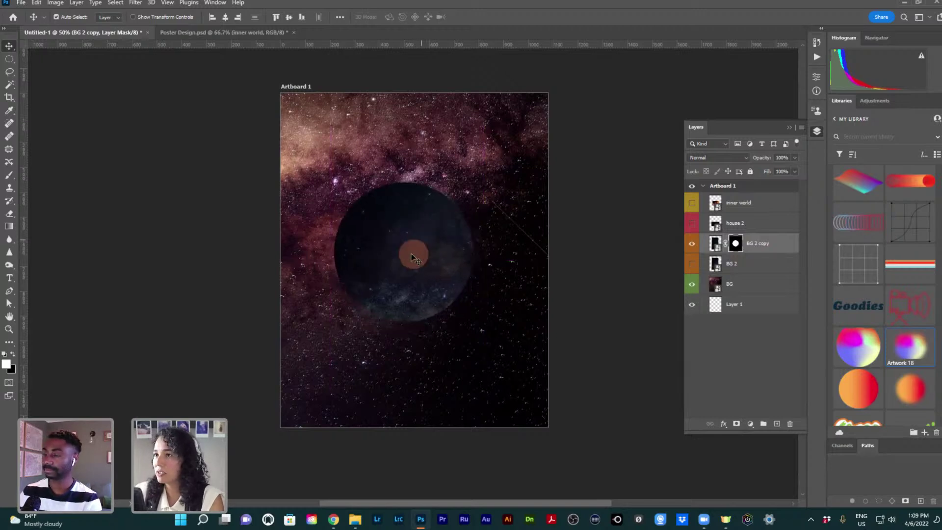
Show BG 2, rotate BG 2 copy about -179.64° and reposition it so the circle is centred within the rectangle
{"action": "left_click", "coordinate": [691, 265]}
{"action": "left_click", "coordinate": [767, 243]}
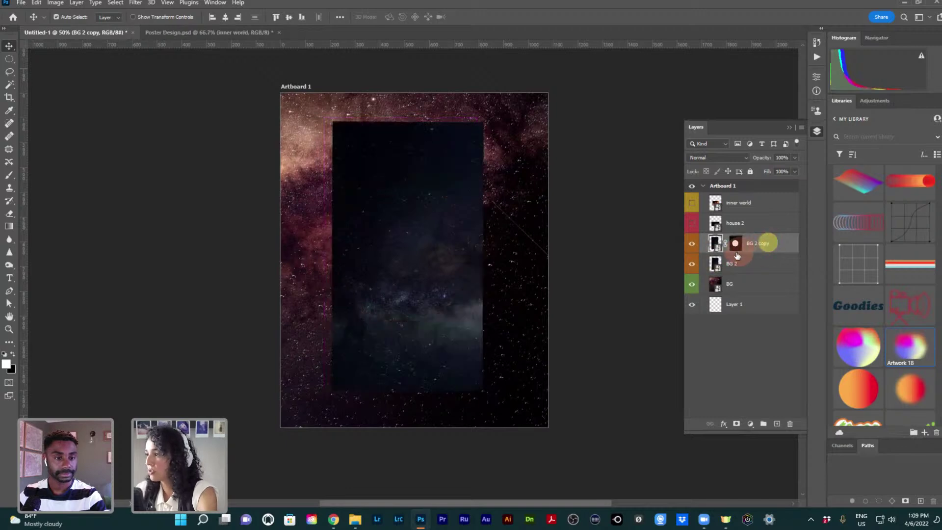
{"action": "key", "text": "ctrl+t"}
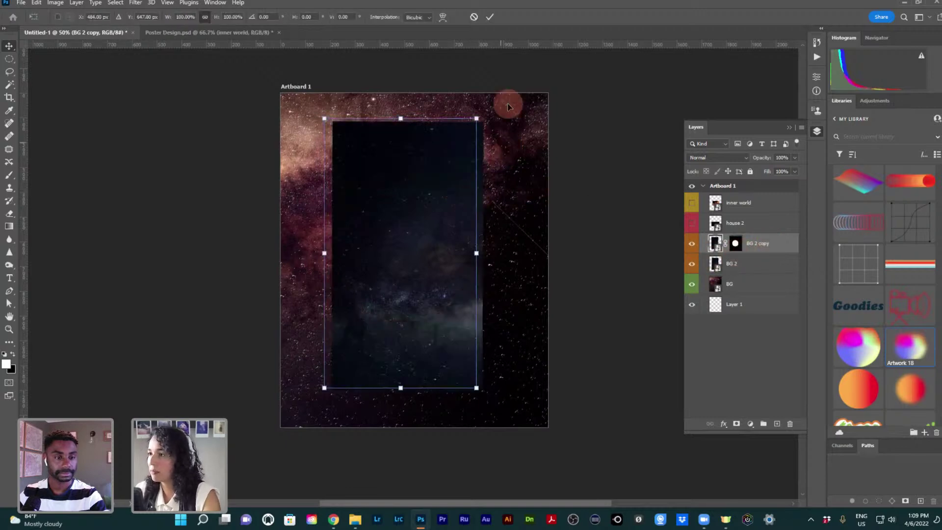
{"action": "left_click_drag", "start_coordinate": [481, 103], "coordinate": [361, 336]}
{"action": "left_click_drag", "start_coordinate": [428, 261], "coordinate": [435, 258]}
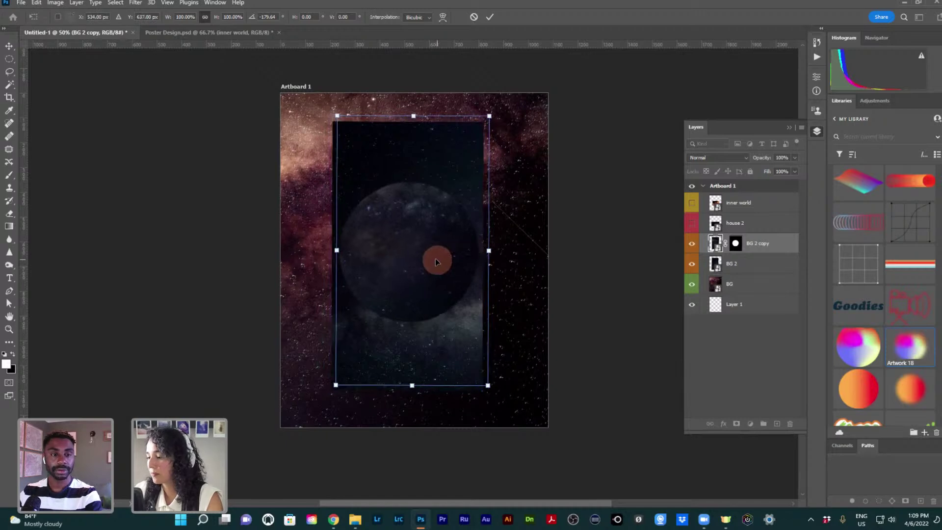
{"action": "key", "text": "Return"}
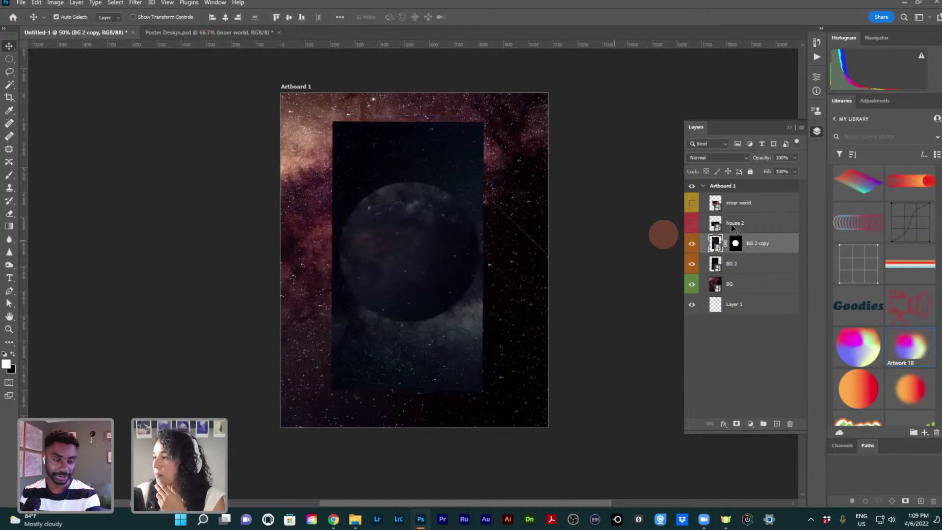
{"action": "left_click", "coordinate": [717, 245]}
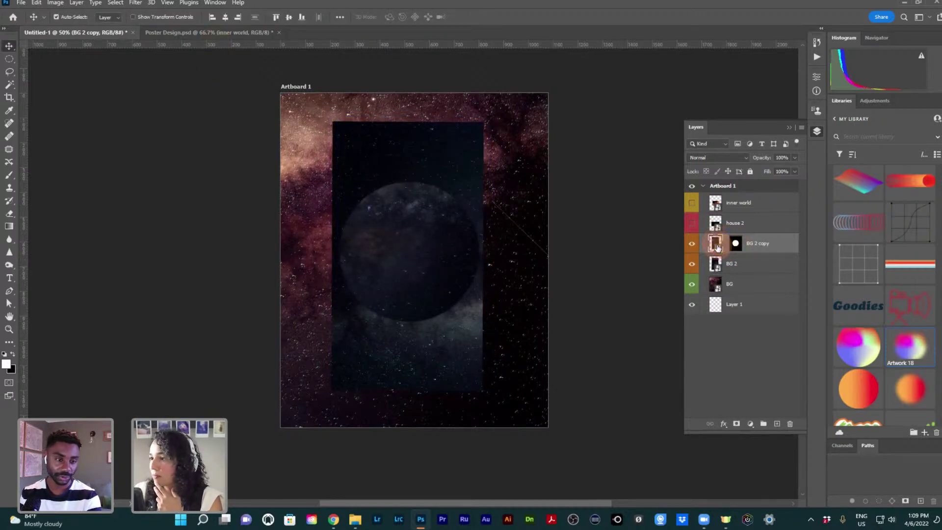
Duplicate the BG layer above BG 2, transfer the circular mask from BG 2 copy onto the duplicate, and hide BG 2 copy
{"action": "left_click", "coordinate": [761, 249]}
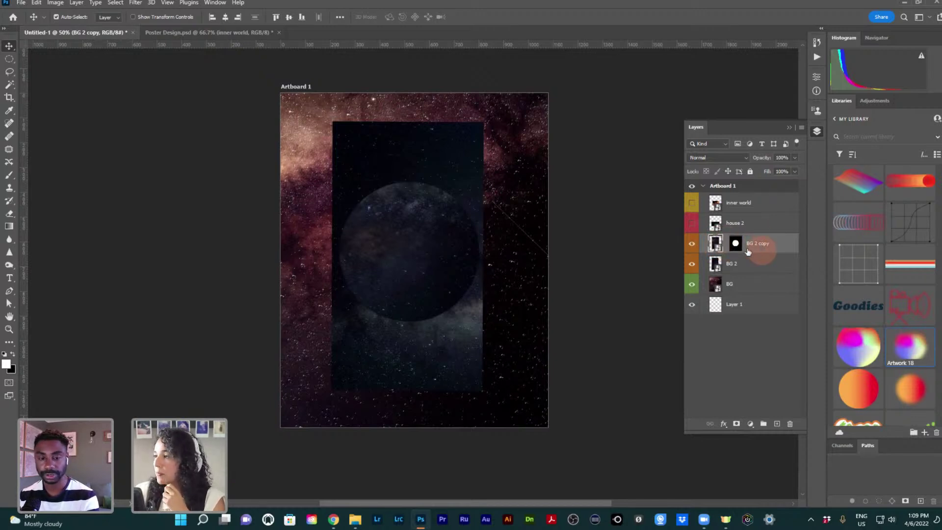
{"action": "left_click", "coordinate": [744, 245]}
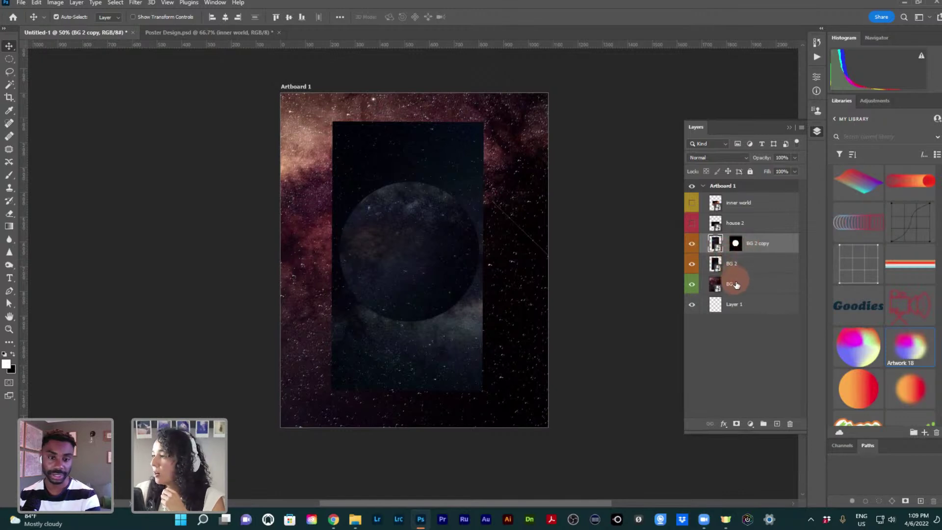
{"action": "left_click_drag", "start_coordinate": [736, 285], "coordinate": [736, 264]}
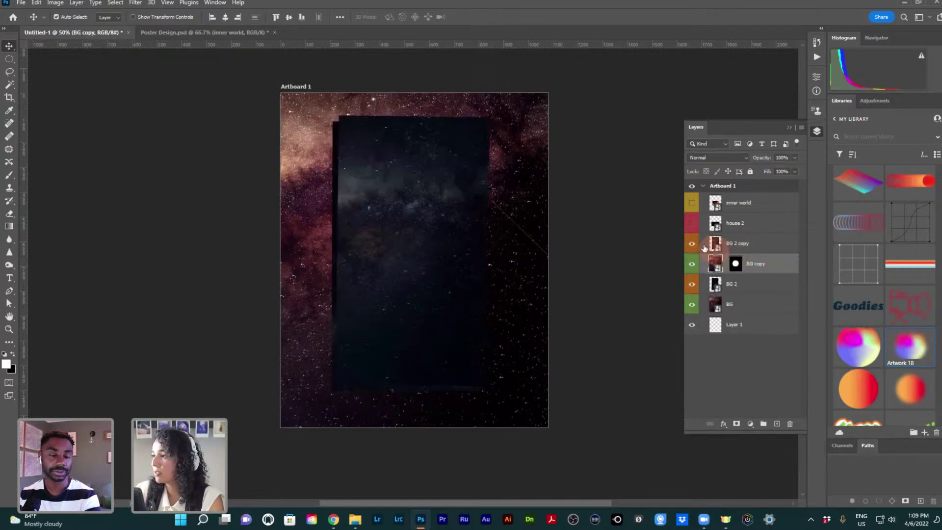
{"action": "left_click", "coordinate": [737, 245]}
{"action": "left_click", "coordinate": [692, 244]}
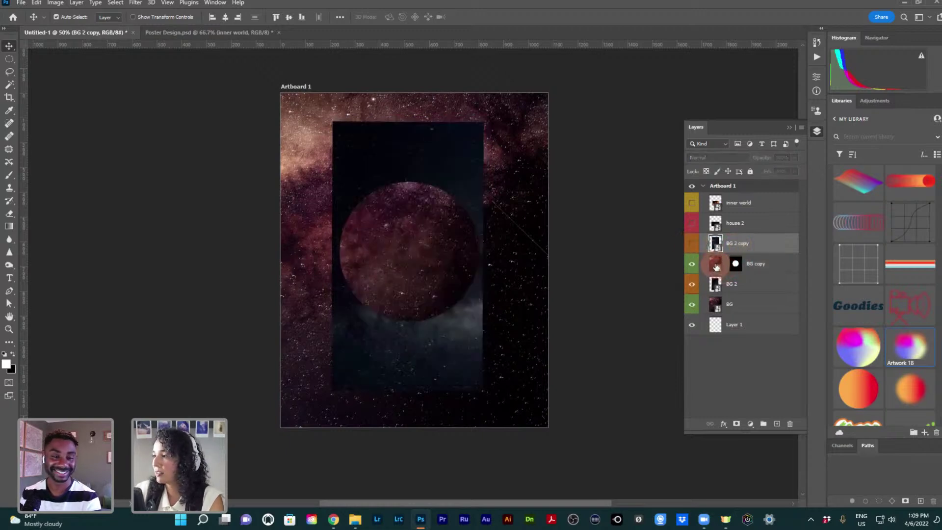
Try different positions for the BG copy image inside its circular mask, leaving the mask in place
{"action": "left_click", "coordinate": [735, 264]}
{"action": "left_click", "coordinate": [467, 222]}
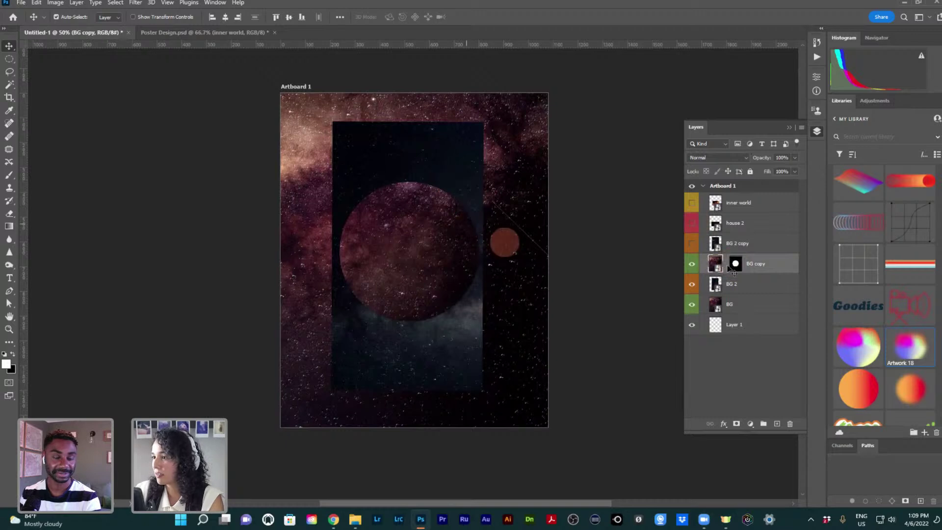
{"action": "left_click", "coordinate": [716, 264]}
{"action": "left_click", "coordinate": [434, 236]}
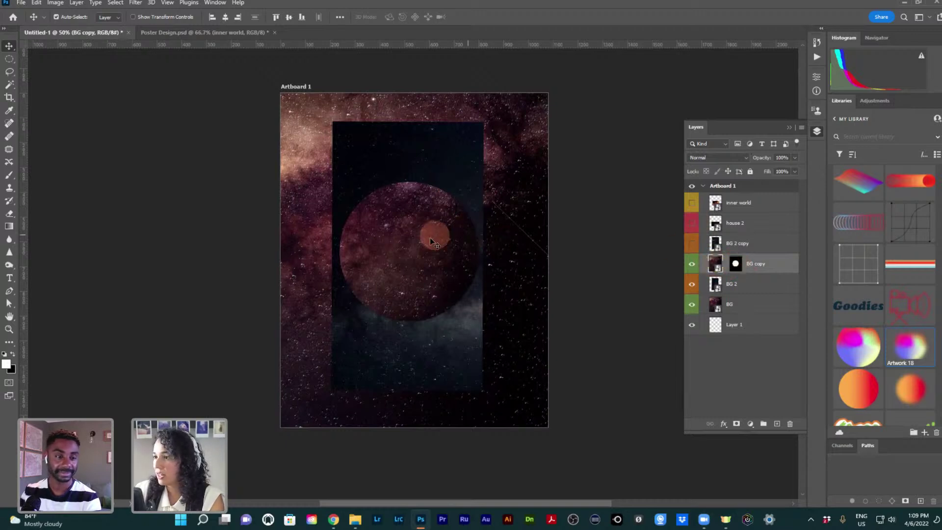
{"action": "left_click_drag", "start_coordinate": [431, 260], "coordinate": [487, 264]}
{"action": "left_click_drag", "start_coordinate": [415, 240], "coordinate": [395, 201]}
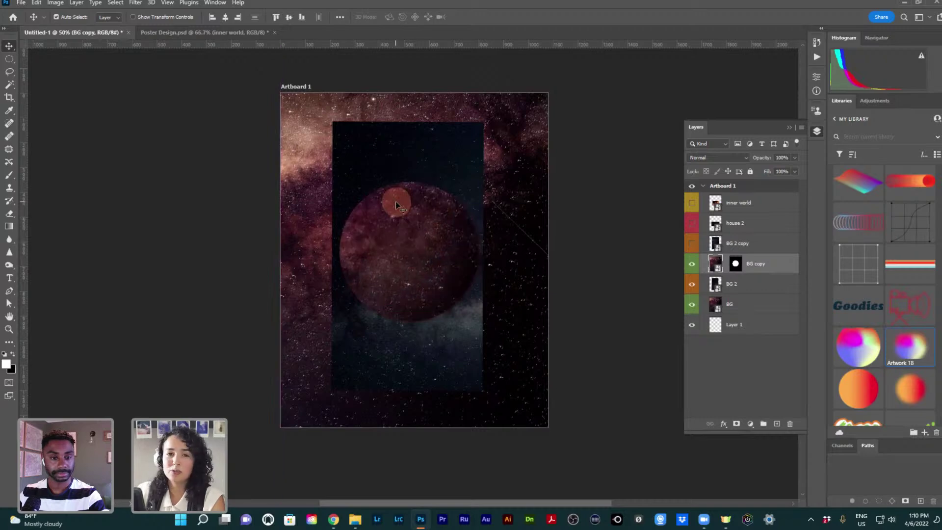
{"action": "left_click_drag", "start_coordinate": [415, 238], "coordinate": [404, 237]}
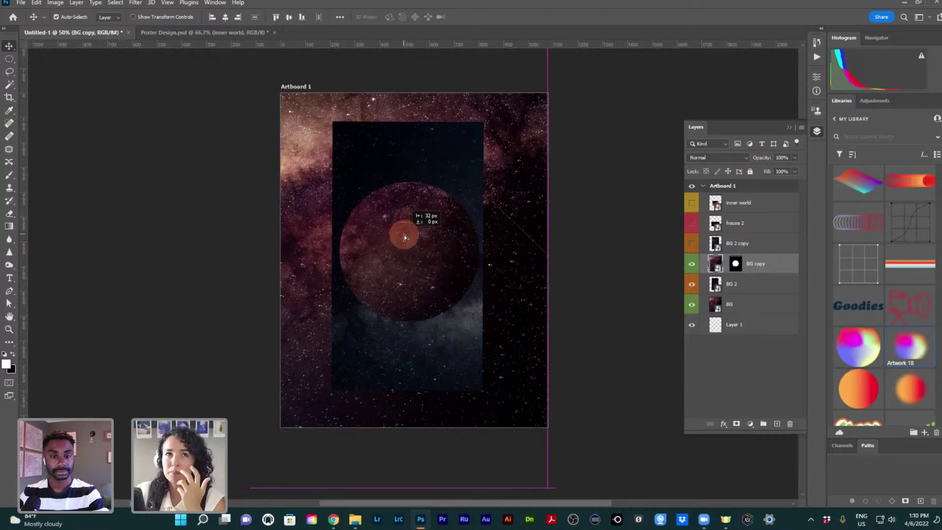
{"action": "left_click_drag", "start_coordinate": [404, 234], "coordinate": [405, 220]}
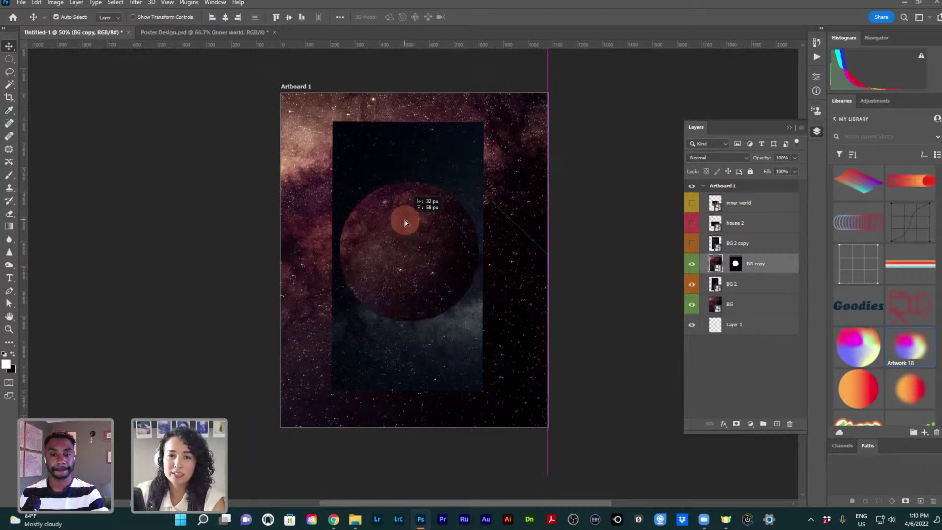
{"action": "mouse_move", "coordinate": [406, 222]}
{"action": "left_mouse_down"}
{"action": "mouse_move", "coordinate": [395, 203]}
{"action": "mouse_move", "coordinate": [403, 206]}
{"action": "left_mouse_up"}
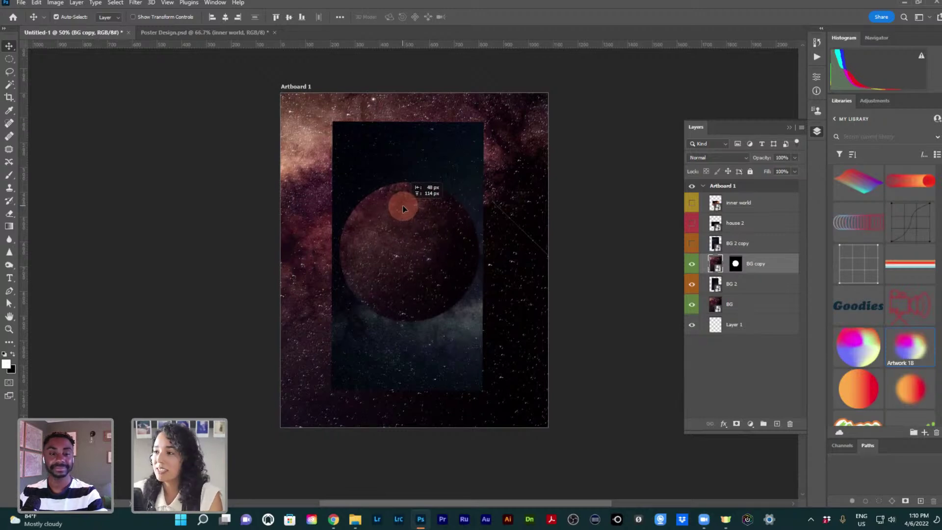
{"action": "left_click_drag", "start_coordinate": [403, 208], "coordinate": [404, 208]}
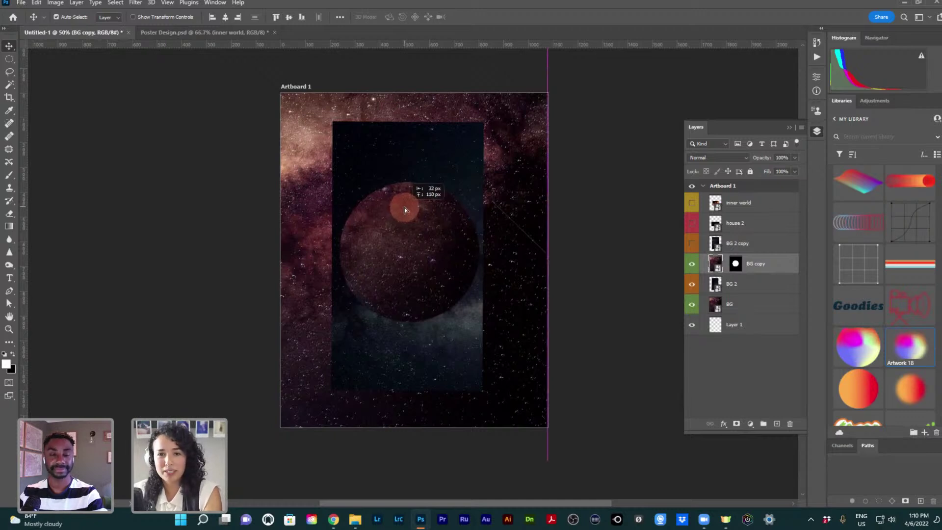
{"action": "left_click_drag", "start_coordinate": [404, 207], "coordinate": [411, 239]}
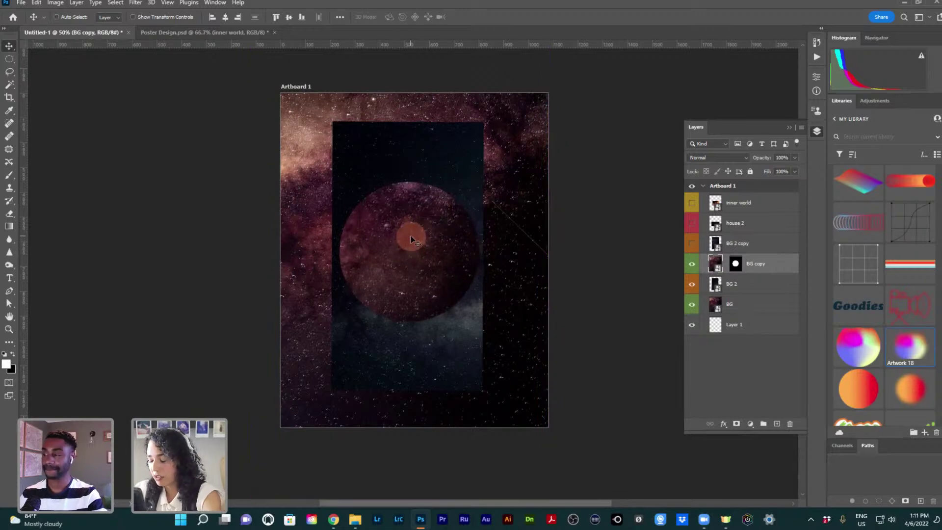
Scale the BG copy image proportionally to 236.33% with Free Transform and adjust its position inside the circular mask
{"action": "key", "text": "ctrl+t"}
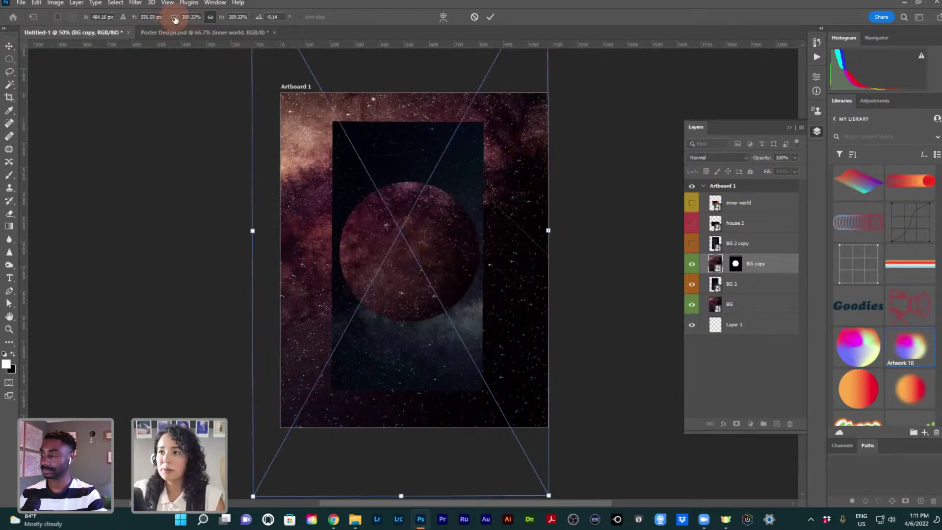
{"action": "left_click_drag", "start_coordinate": [165, 20], "coordinate": [157, 21]}
{"action": "left_click_drag", "start_coordinate": [146, 25], "coordinate": [96, 52]}
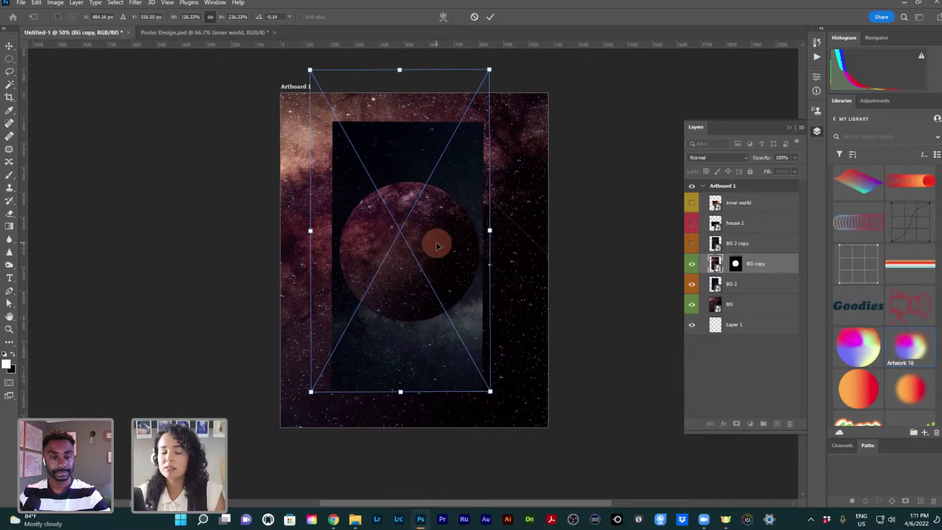
{"action": "left_click_drag", "start_coordinate": [436, 242], "coordinate": [435, 237]}
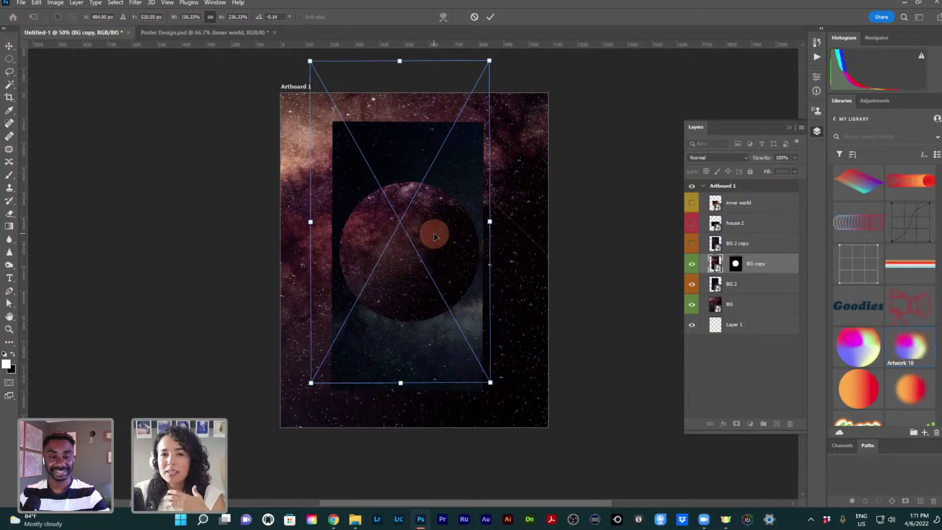
{"action": "left_click_drag", "start_coordinate": [434, 234], "coordinate": [406, 241]}
{"action": "key", "text": "Return"}
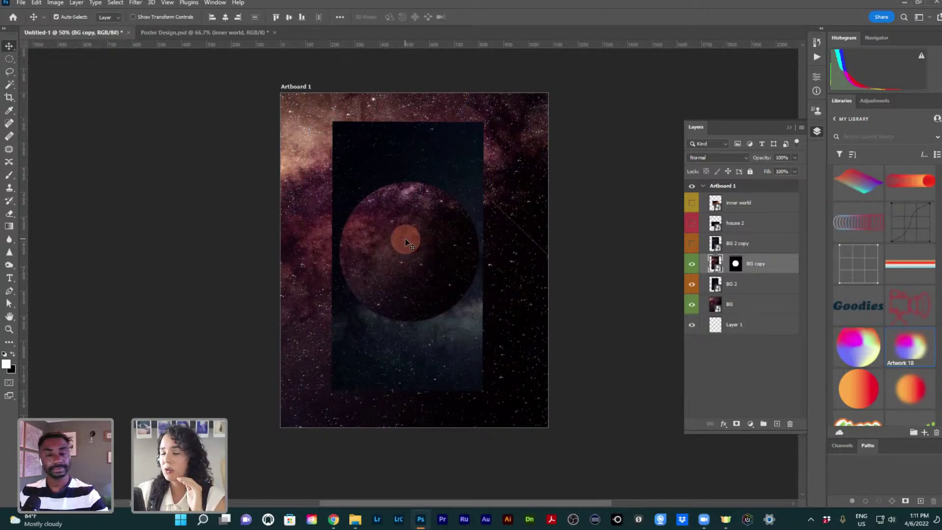
Reposition the BG copy image so it fills the whole circle, and link the mask to the layer
{"action": "left_click", "coordinate": [406, 242]}
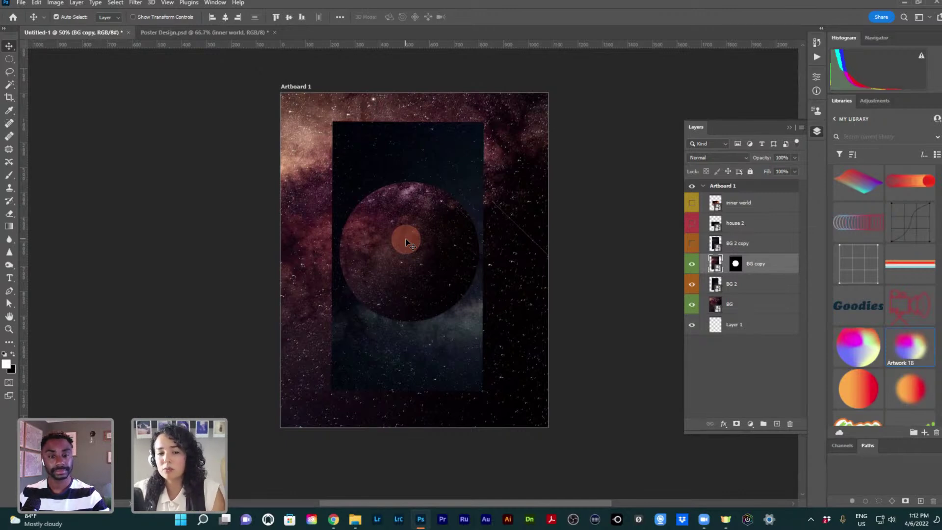
{"action": "left_click_drag", "start_coordinate": [406, 241], "coordinate": [382, 219]}
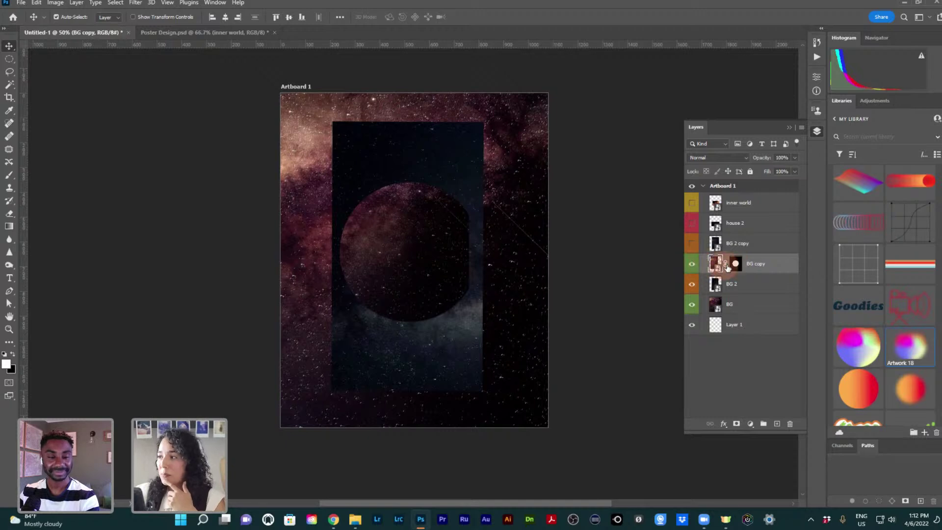
{"action": "left_click", "coordinate": [726, 266]}
{"action": "left_click", "coordinate": [716, 265]}
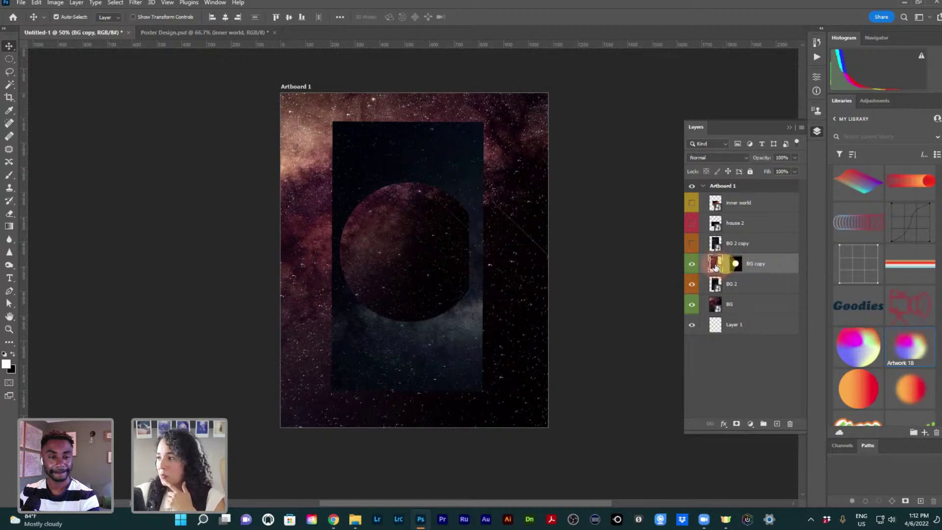
{"action": "left_click_drag", "start_coordinate": [416, 263], "coordinate": [427, 255]}
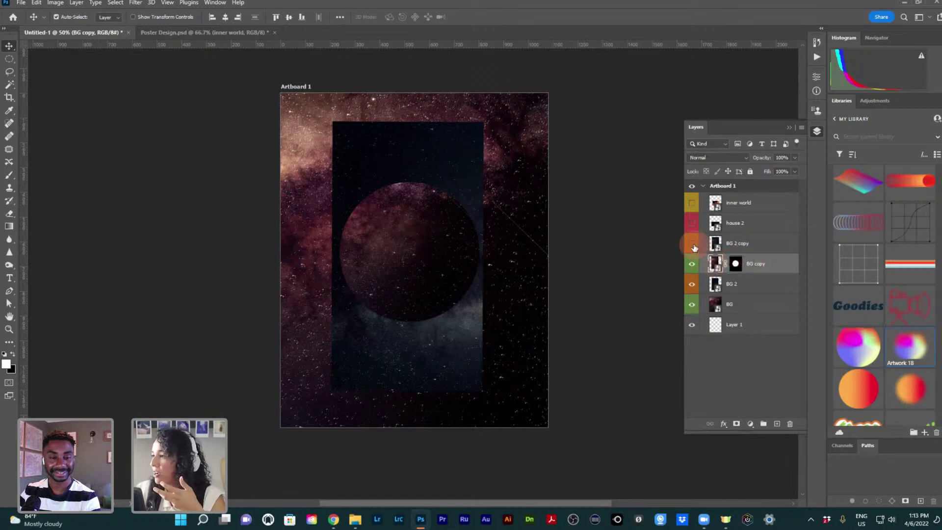
Add a white Acumin Pro Bold 60 pt text line reading "Found" above the circle
{"action": "key", "text": "t"}
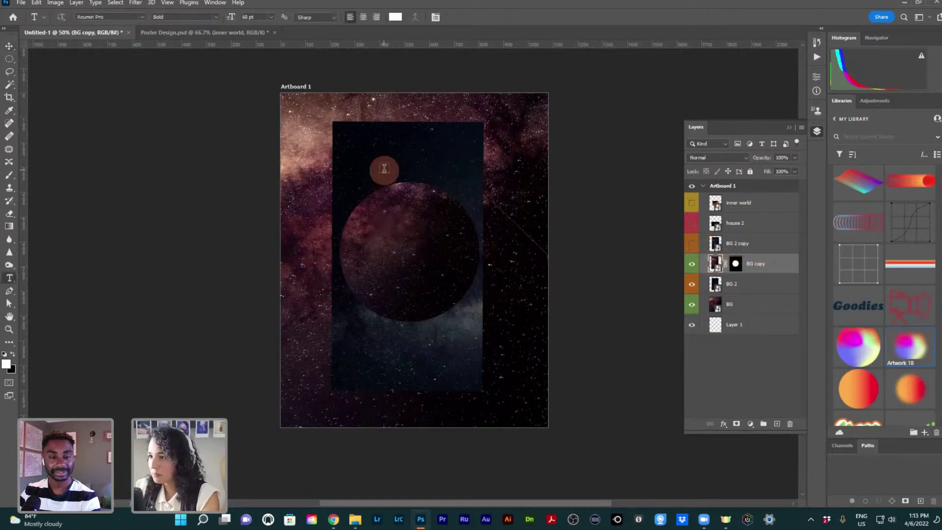
{"action": "left_click", "coordinate": [382, 152]}
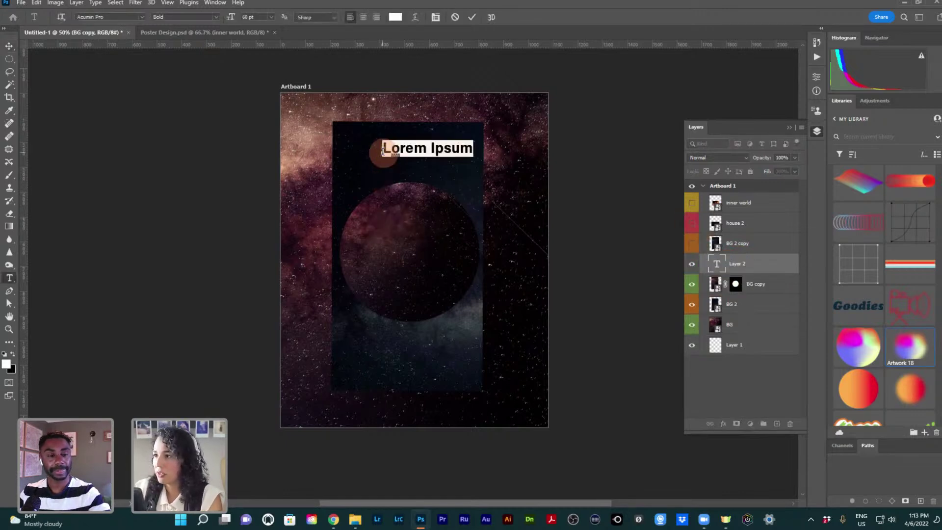
{"action": "left_click", "coordinate": [163, 17]}
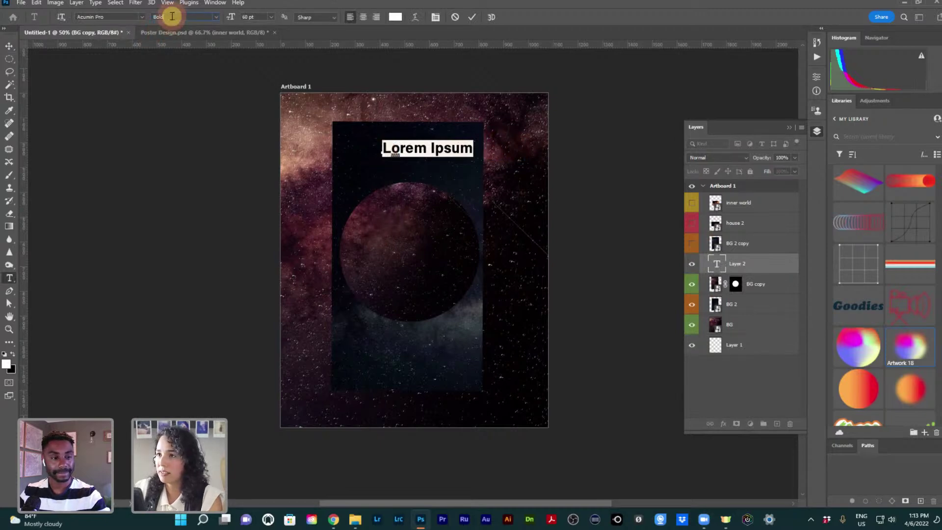
{"action": "left_click_drag", "start_coordinate": [172, 15], "coordinate": [140, 16]}
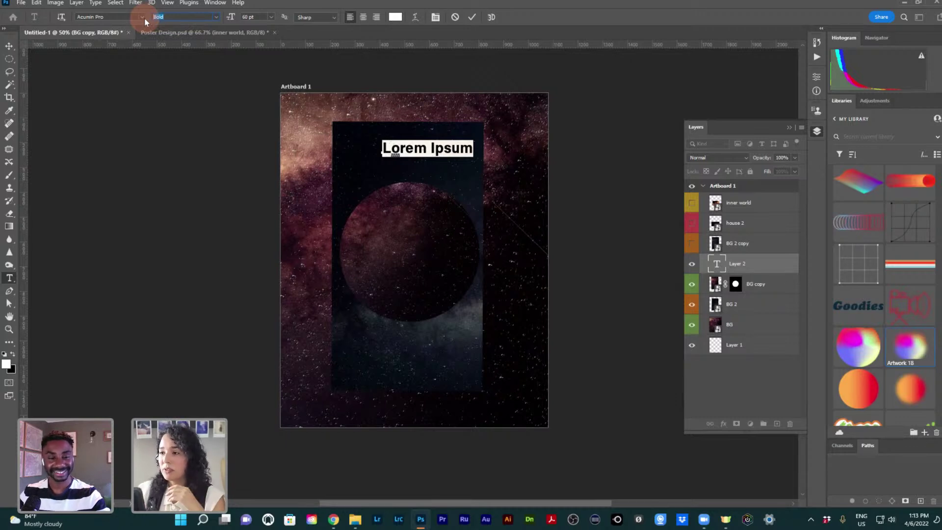
{"action": "left_click", "coordinate": [437, 153]}
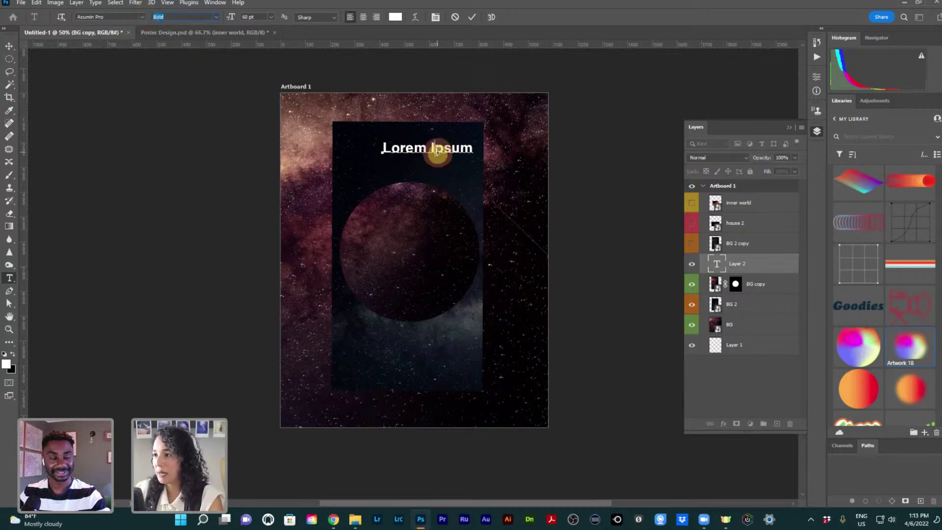
{"action": "key", "text": "ctrl+a"}
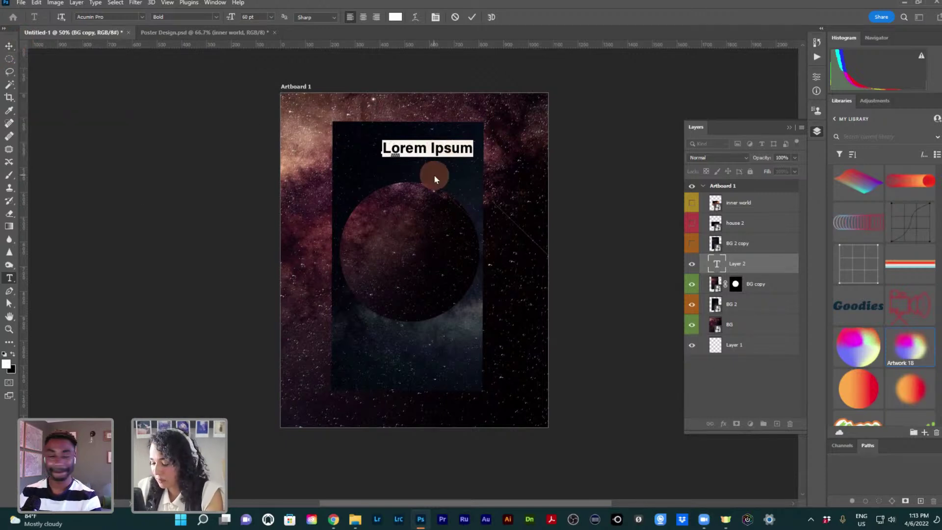
{"action": "key", "text": "Left"}
{"action": "key", "text": "ctrl+a"}
{"action": "type", "text": "Found"}
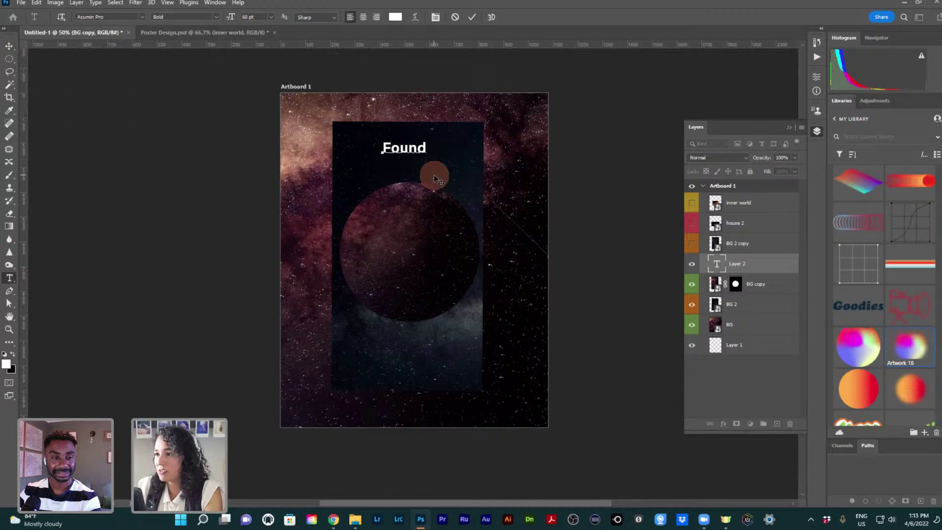
Complete the title as "Found World", with only the first letter of the second word capitalized
{"action": "type", "text": " WORLD"}
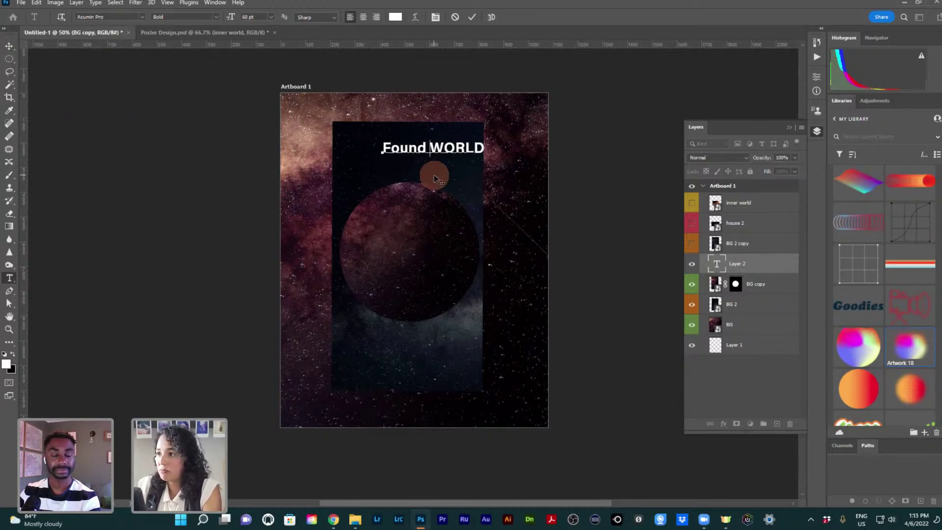
{"action": "key", "text": "BackSpace"}
{"action": "key", "text": "BackSpace"}
{"action": "key", "text": "BackSpace"}
{"action": "key", "text": "BackSpace"}
{"action": "key", "text": "BackSpace"}
{"action": "key", "text": "BackSpace"}
{"action": "type", "text": "W"}
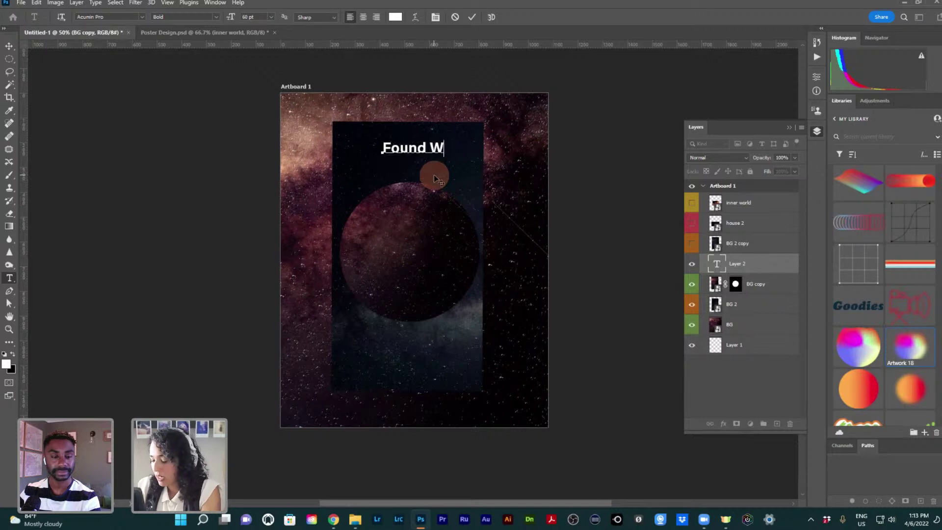
{"action": "type", "text": "orld"}
Change the font of the whole "Found World" title to Alfarn Regular
{"action": "key", "text": "ctrl+a"}
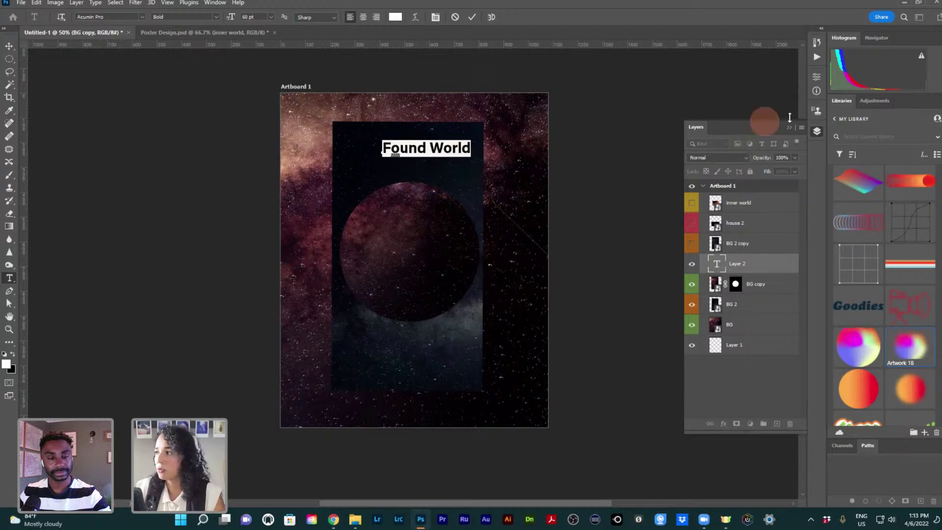
{"action": "left_click", "coordinate": [790, 129]}
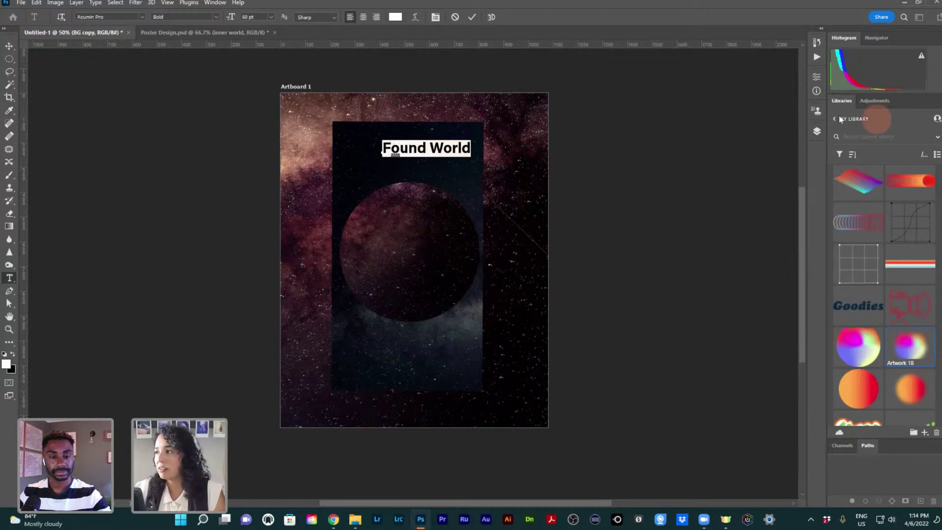
{"action": "left_click", "coordinate": [816, 133]}
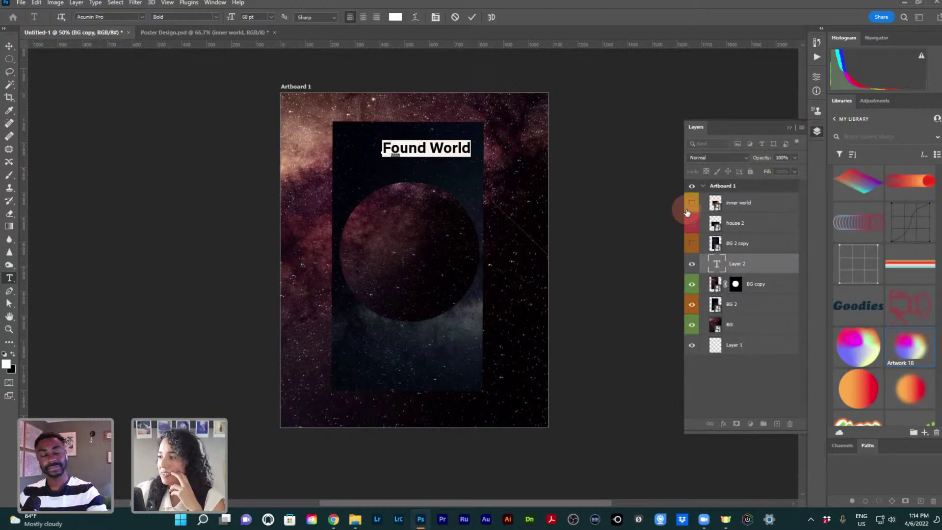
{"action": "left_click", "coordinate": [789, 127]}
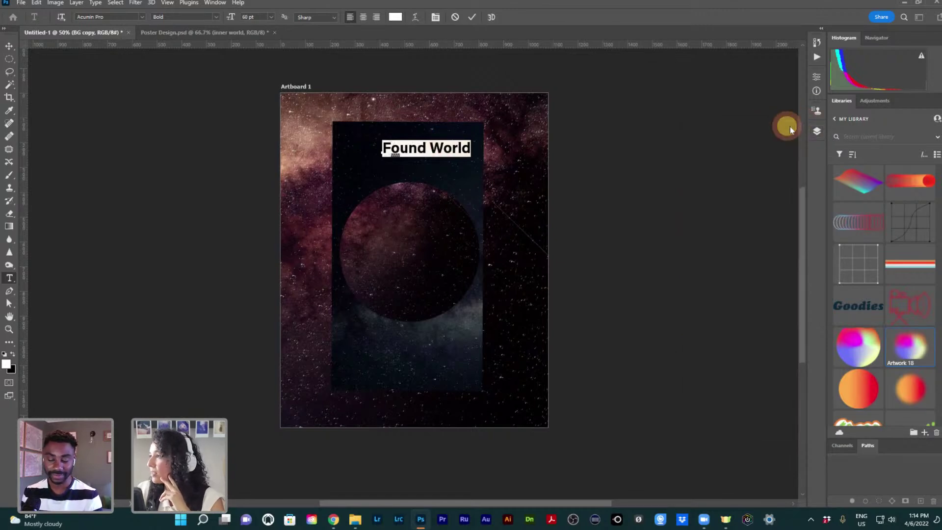
{"action": "left_click", "coordinate": [816, 77]}
{"action": "left_click", "coordinate": [817, 77]}
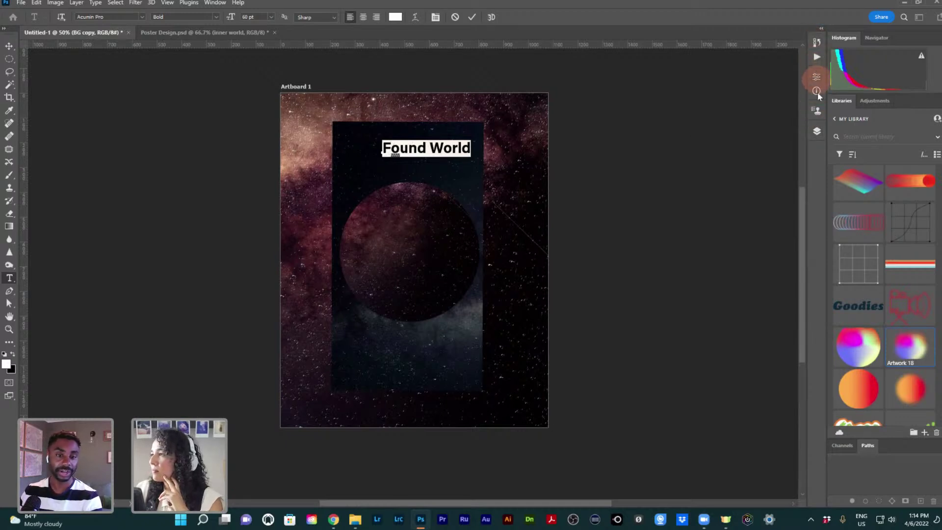
{"action": "left_click", "coordinate": [817, 76]}
{"action": "left_click", "coordinate": [739, 131]}
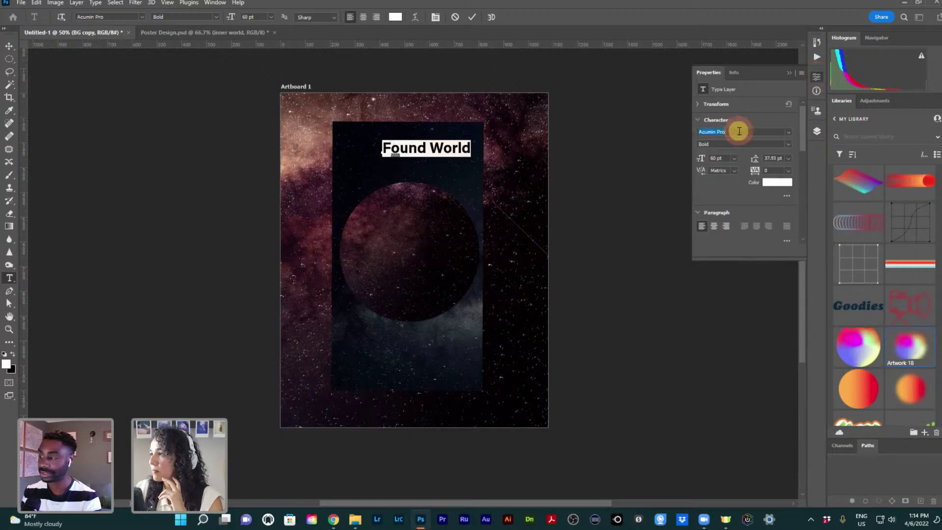
{"action": "left_click", "coordinate": [787, 132]}
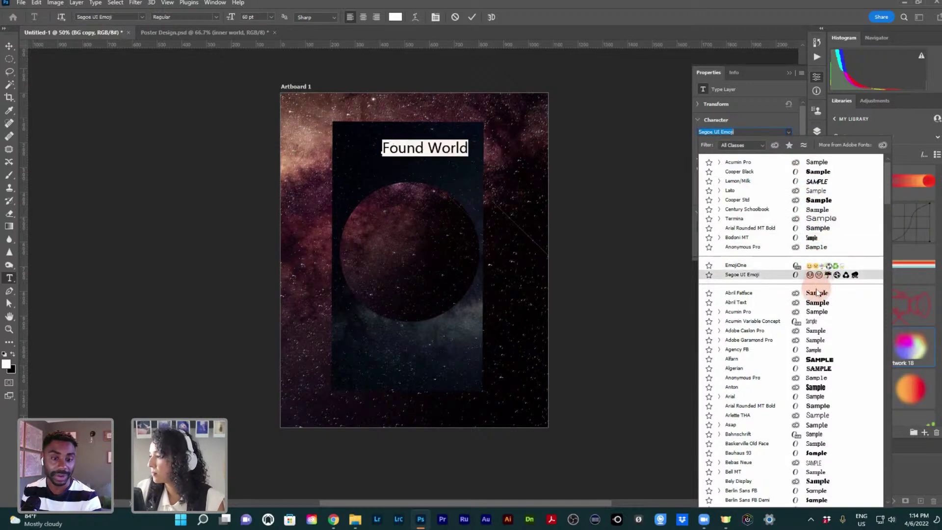
{"action": "left_click", "coordinate": [831, 362]}
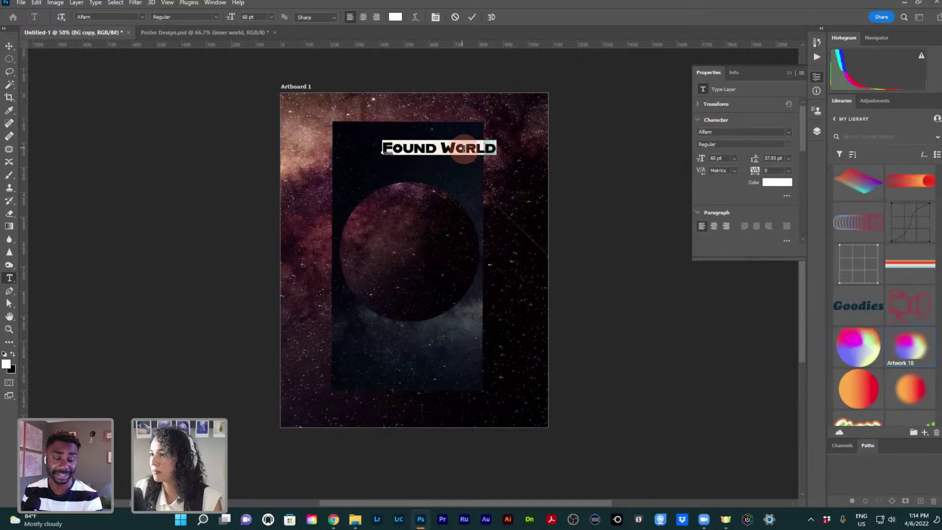
Delete the word "Found" from the title so only "World" remains, and center-align the text
{"action": "left_click", "coordinate": [464, 150]}
{"action": "key", "text": "ctrl+a"}
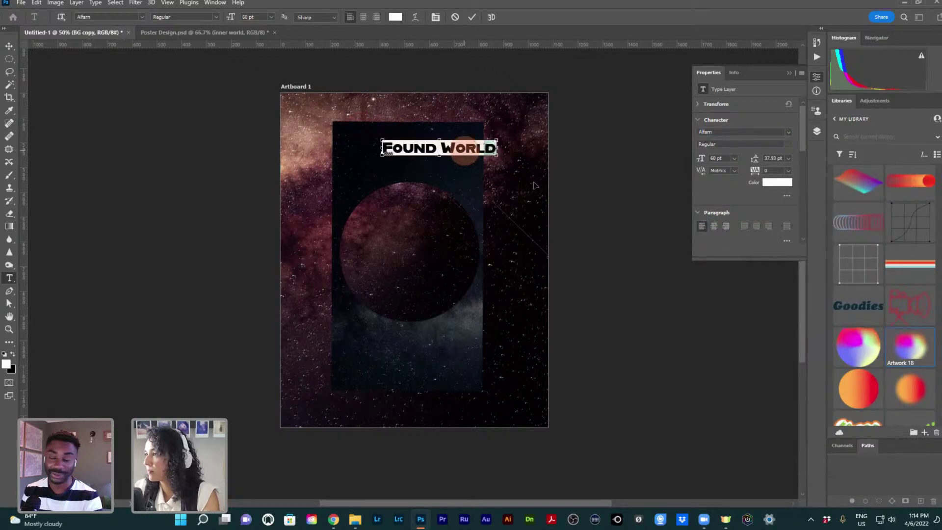
{"action": "left_click", "coordinate": [699, 104]}
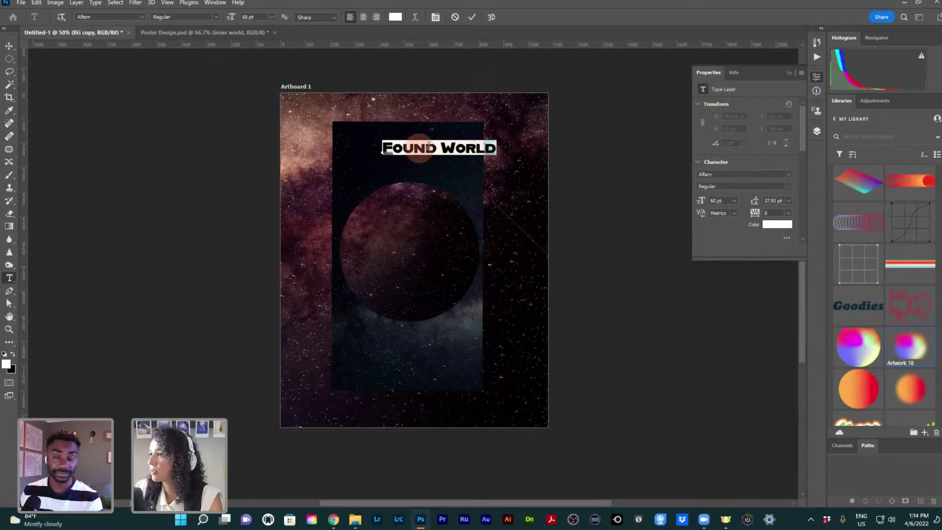
{"action": "left_click", "coordinate": [444, 146]}
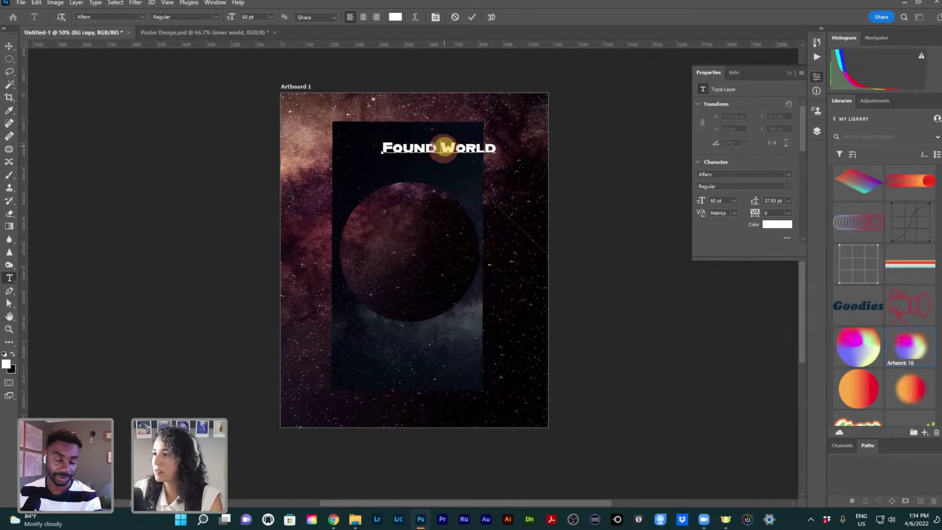
{"action": "triple_click", "coordinate": [368, 147]}
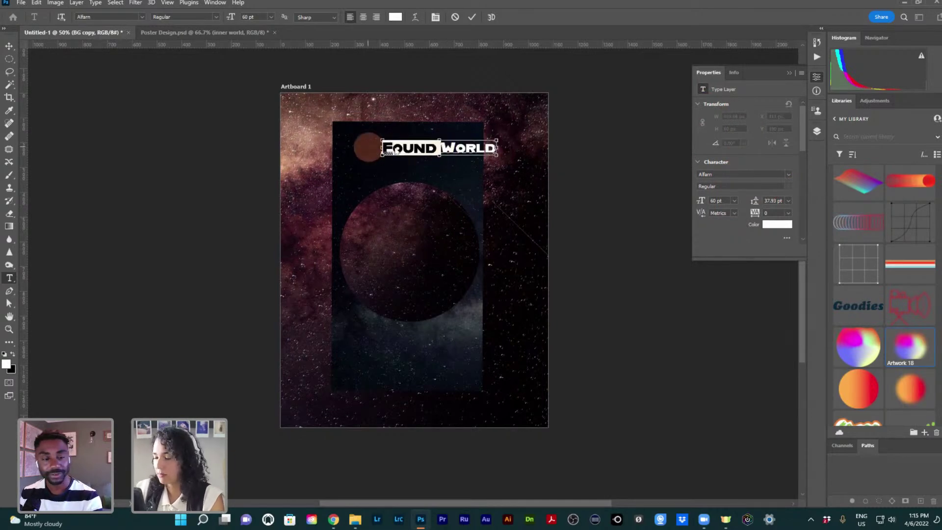
{"action": "key", "text": "BackSpace"}
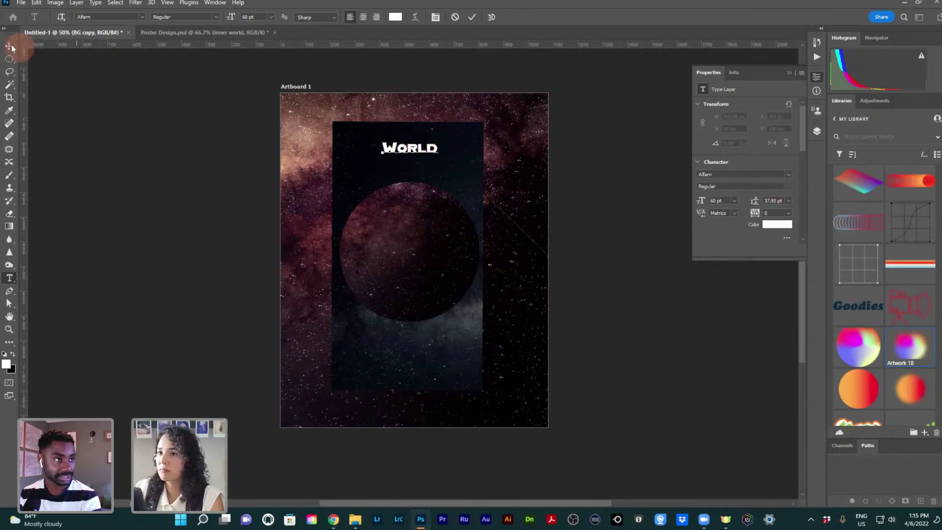
{"action": "key", "text": "ctrl+a"}
{"action": "left_click", "coordinate": [364, 18]}
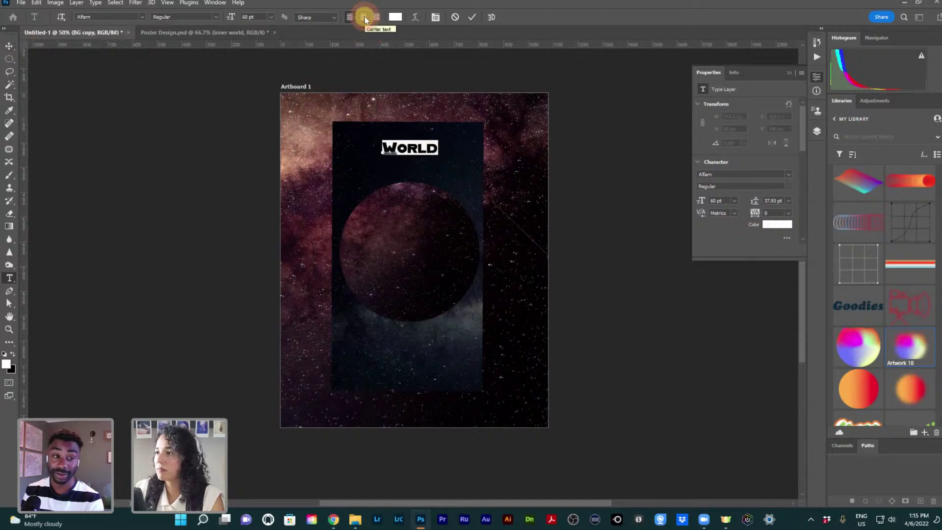
Scale the "World" text proportionally to 167% with Free Transform and move it to the center just above the circle
{"action": "left_click", "coordinate": [9, 45]}
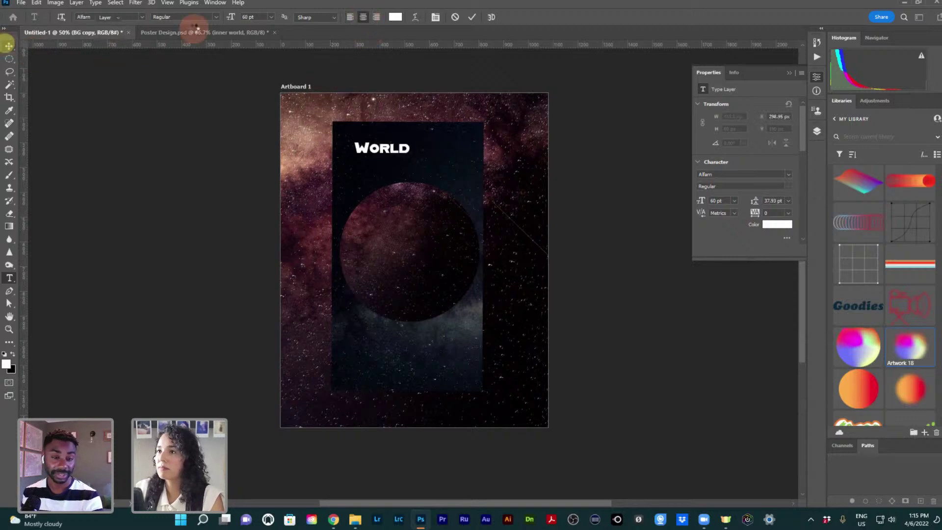
{"action": "key", "text": "ctrl+t"}
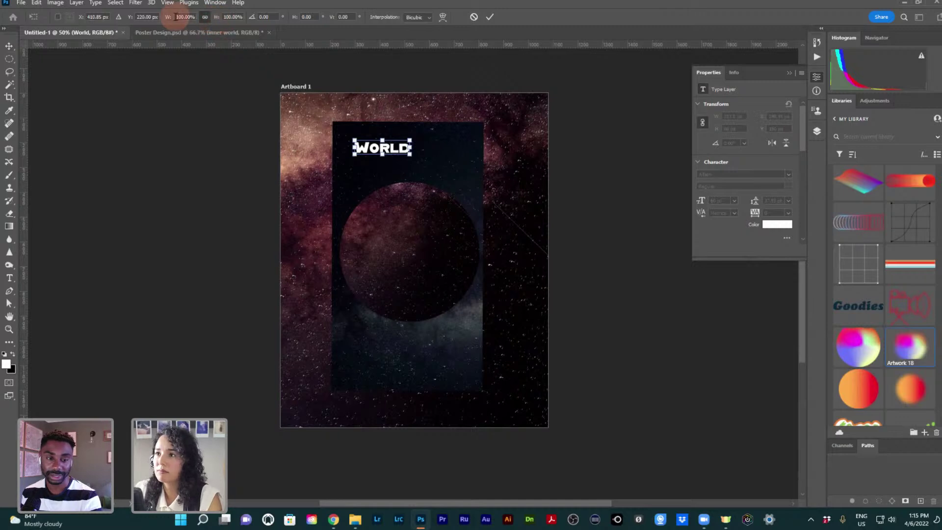
{"action": "left_click_drag", "start_coordinate": [169, 17], "coordinate": [204, 17]}
{"action": "left_click", "coordinate": [415, 146]}
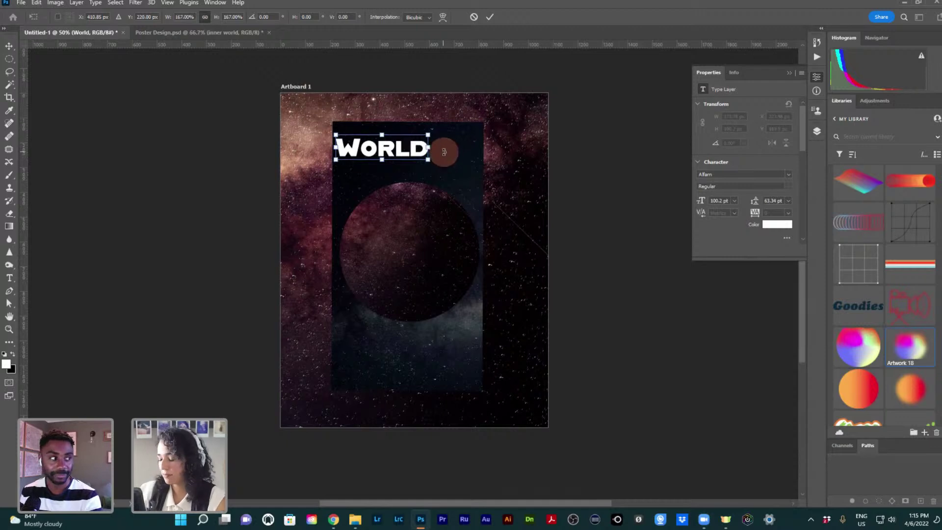
{"action": "left_click", "coordinate": [444, 152]}
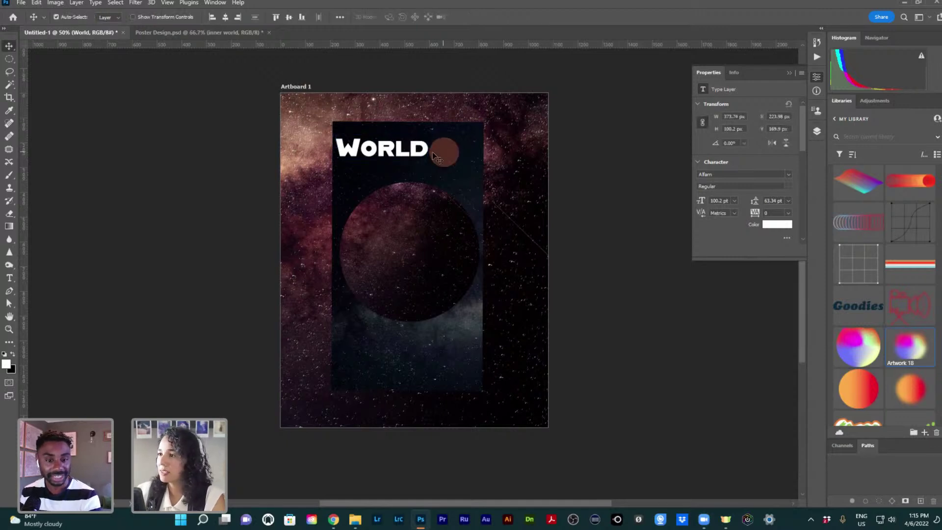
{"action": "left_click", "coordinate": [417, 147]}
{"action": "left_click_drag", "start_coordinate": [435, 150], "coordinate": [455, 160]}
Change the title word to all capitals, "WORLD", and commit the text edit
{"action": "double_click", "coordinate": [394, 161]}
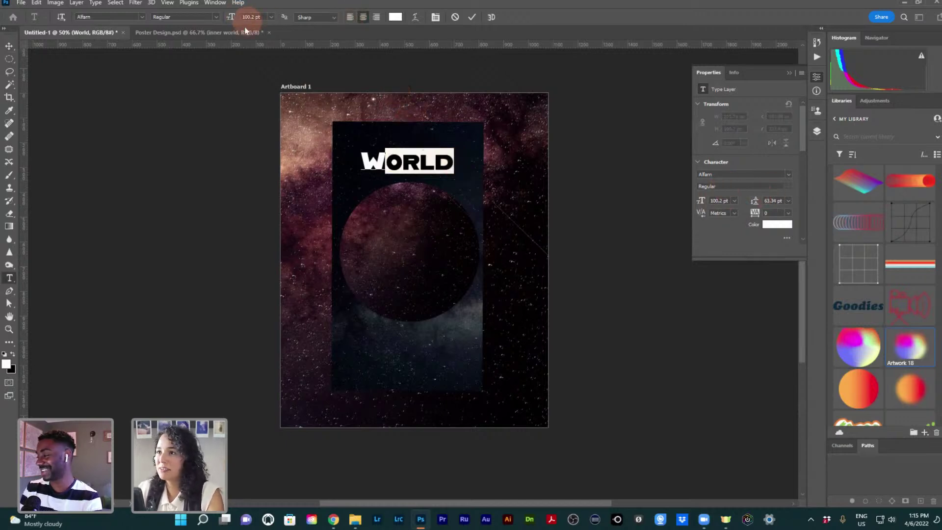
{"action": "left_click", "coordinate": [455, 163]}
{"action": "key", "text": "alt+Right"}
{"action": "key", "text": "alt+Right"}
{"action": "key", "text": "alt+Right"}
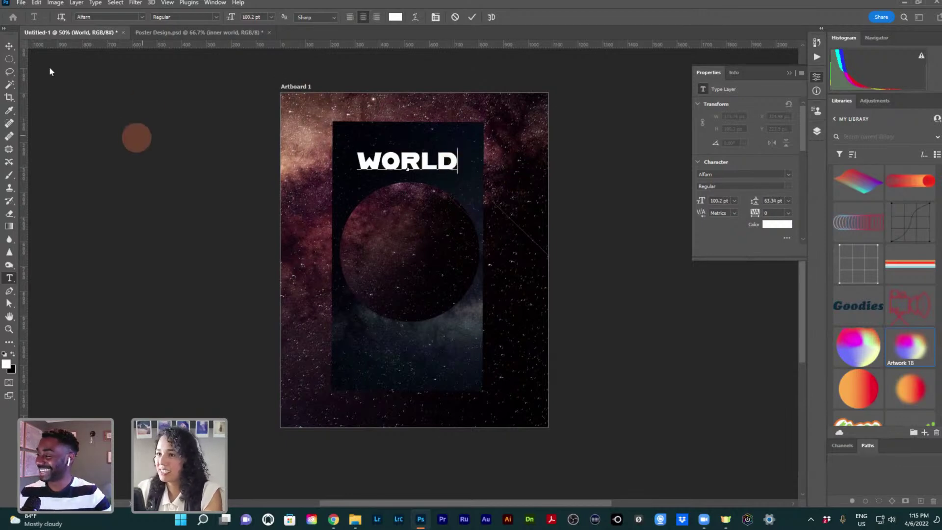
{"action": "left_click", "coordinate": [9, 46]}
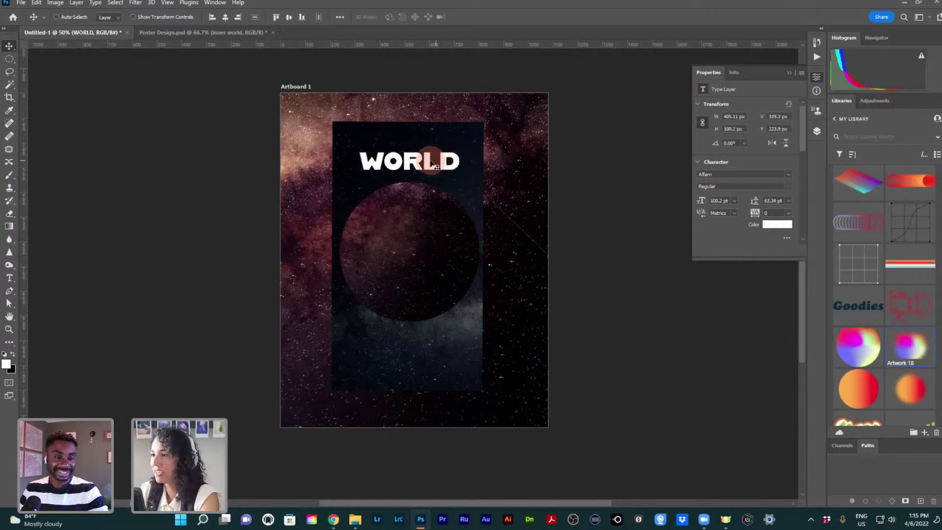
{"action": "key", "text": "ctrl+t"}
{"action": "right_click", "coordinate": [432, 163]}
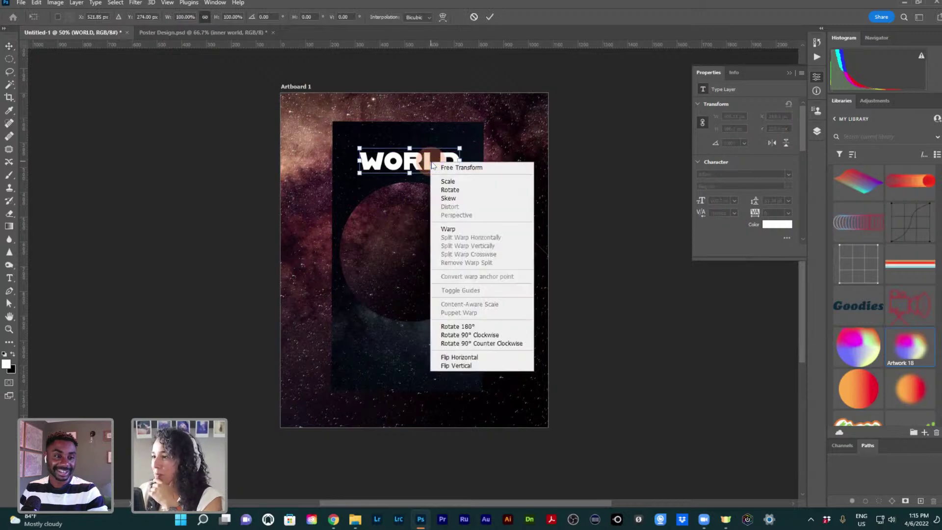
{"action": "left_click", "coordinate": [451, 198]}
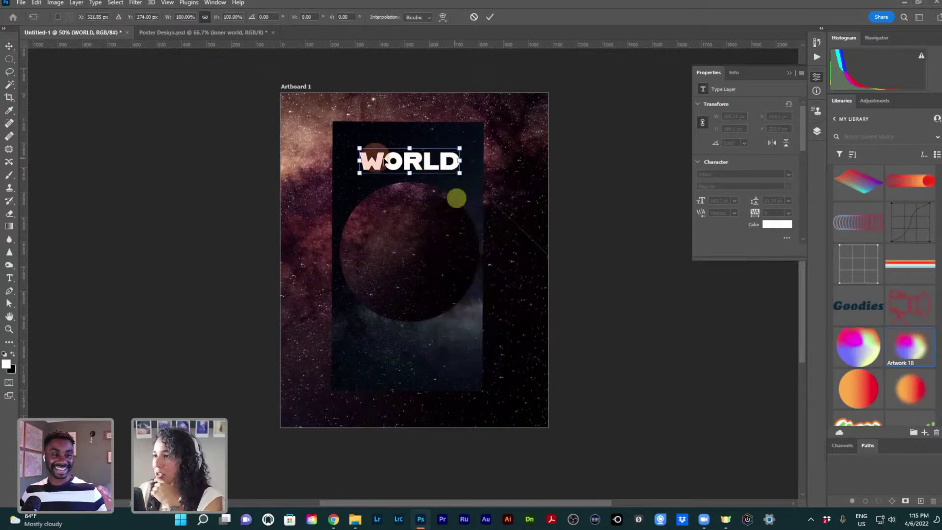
{"action": "left_click_drag", "start_coordinate": [358, 152], "coordinate": [363, 149]}
{"action": "left_click_drag", "start_coordinate": [479, 151], "coordinate": [428, 163]}
{"action": "key", "text": "Return"}
{"action": "key", "text": "y"}
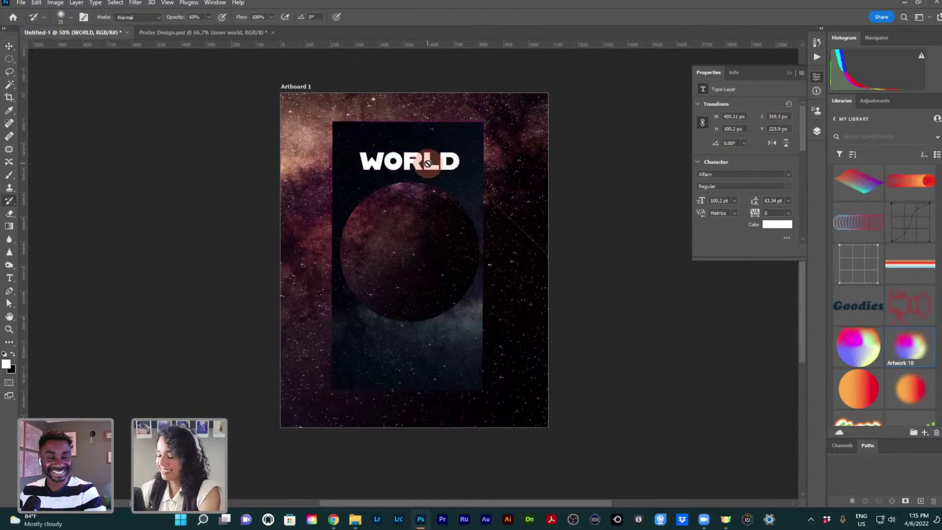
Set the tracking of all letters in the "WORLD" text to 120 and commit the edit
{"action": "key", "text": "t"}
{"action": "left_click", "coordinate": [418, 163]}
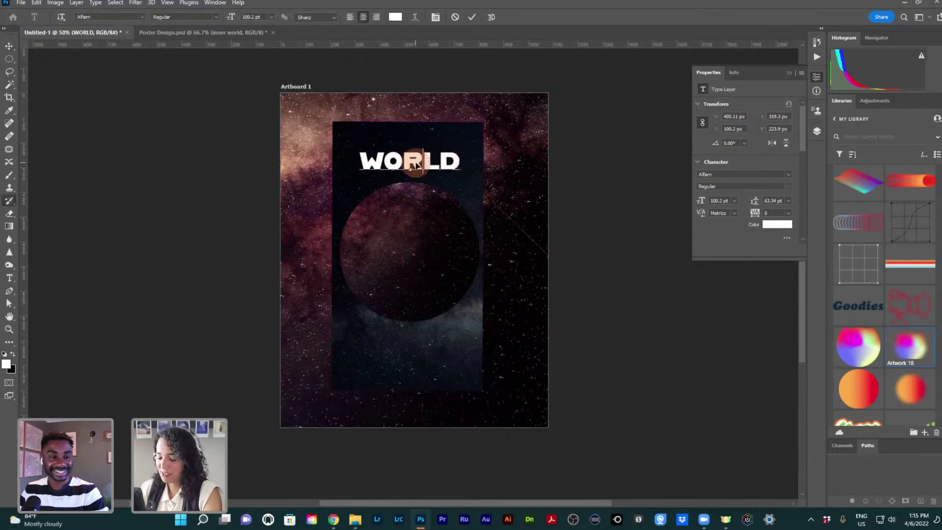
{"action": "double_click", "coordinate": [416, 165]}
{"action": "key", "text": "alt+Right"}
{"action": "key", "text": "alt+Right"}
{"action": "key", "text": "alt+Right"}
{"action": "key", "text": "alt+Right"}
{"action": "key", "text": "alt+Right"}
{"action": "key", "text": "alt+Right"}
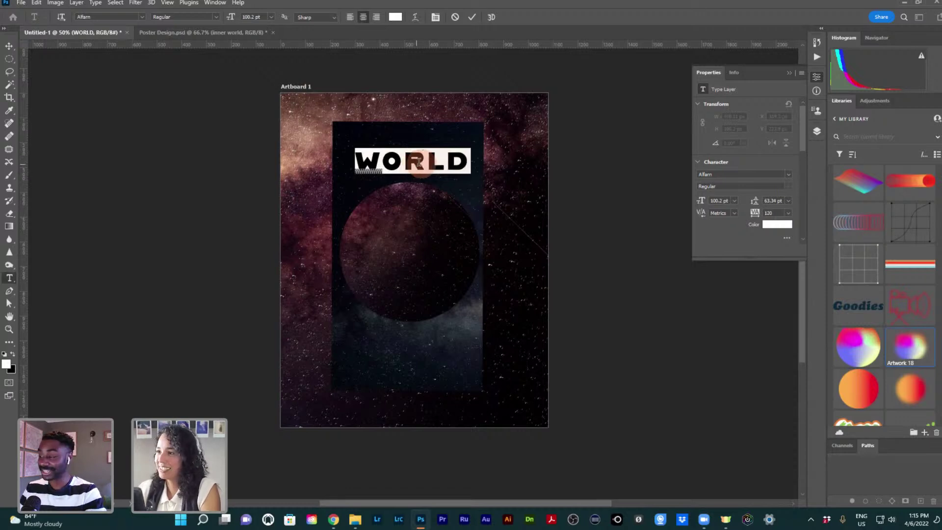
{"action": "left_click", "coordinate": [498, 206]}
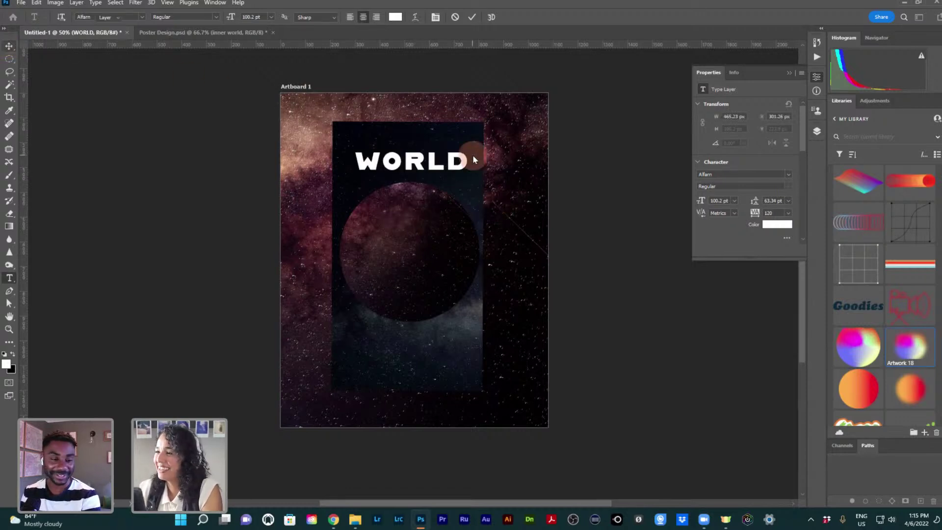
Reposition the "WORLD" text above the circle at X 297.26 px, Y 229.9 px
{"action": "key", "text": "v"}
{"action": "left_click_drag", "start_coordinate": [458, 159], "coordinate": [458, 159]}
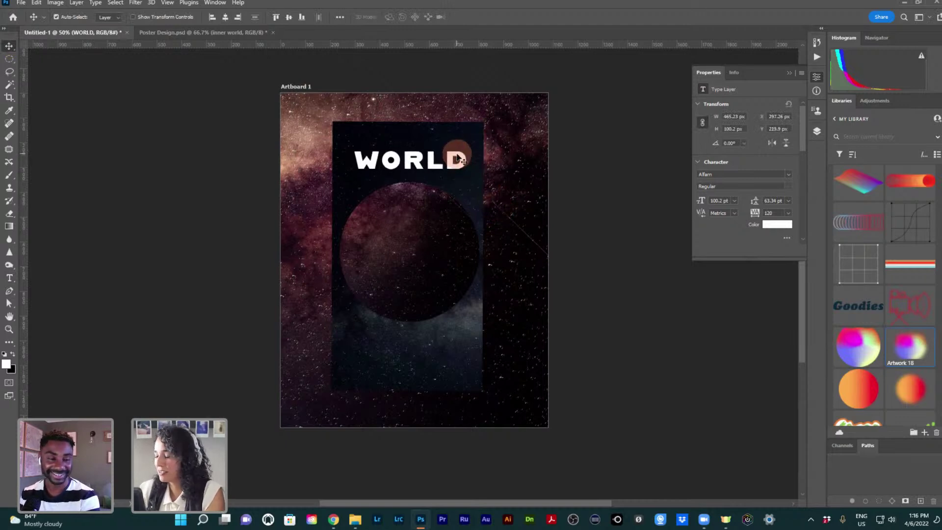
{"action": "key", "text": "shift+Down"}
{"action": "key", "text": "shift+Up"}
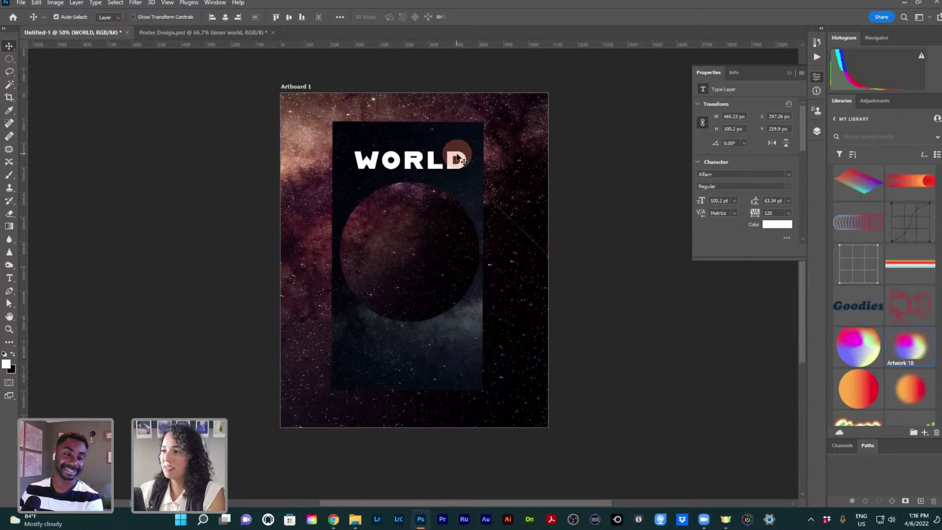
{"action": "key", "text": "shift+Down"}
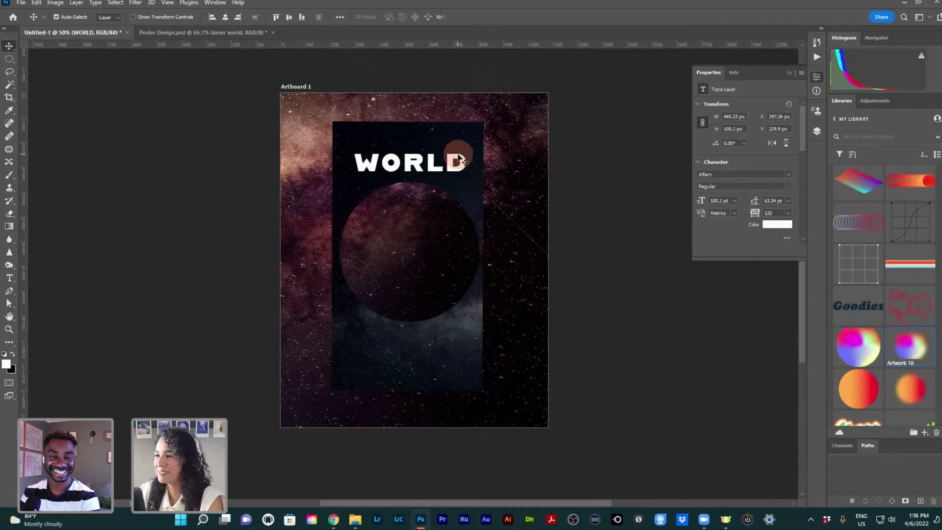
Duplicate the "WORLD" text straight above the original and replace the copy's text with "Found"
{"action": "left_click_drag", "start_coordinate": [458, 158], "coordinate": [460, 126]}
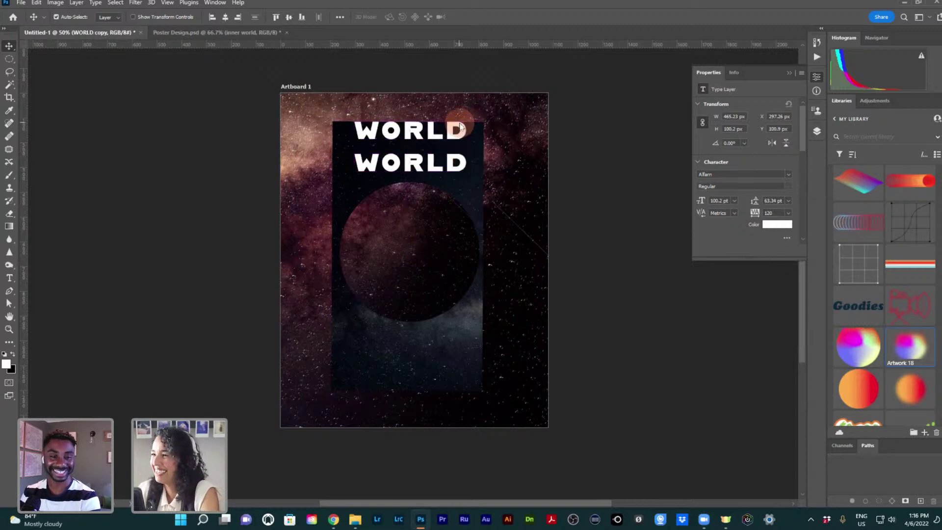
{"action": "double_click", "coordinate": [445, 131]}
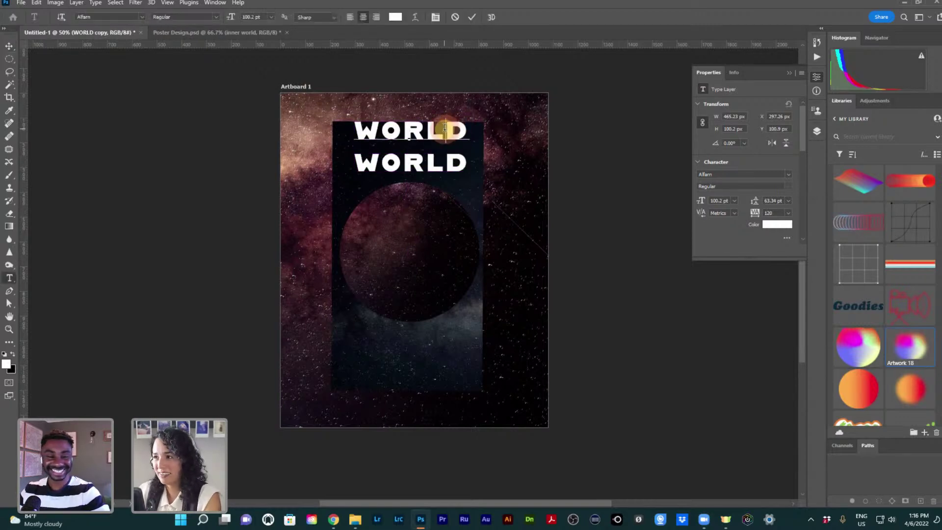
{"action": "double_click", "coordinate": [444, 128]}
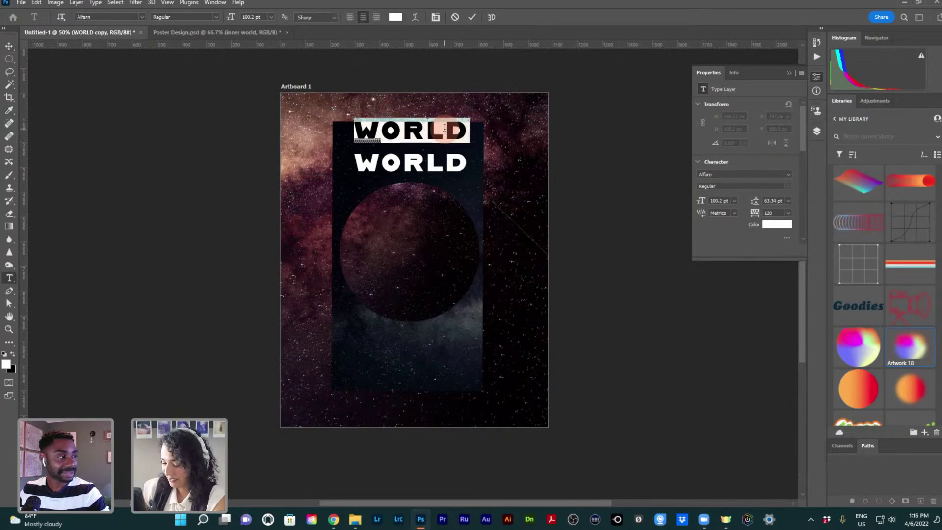
{"action": "left_click", "coordinate": [444, 127]}
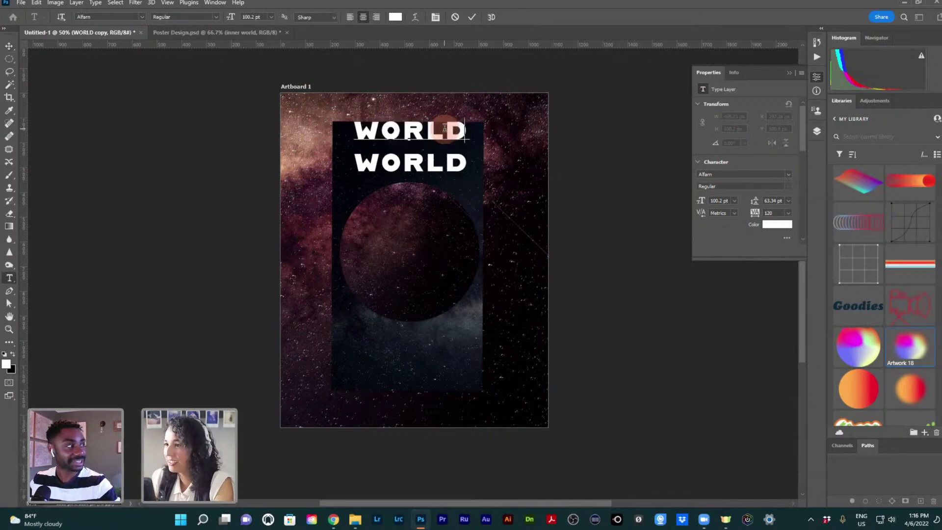
{"action": "type", "text": "Found"}
{"action": "key", "text": "ctrl+a"}
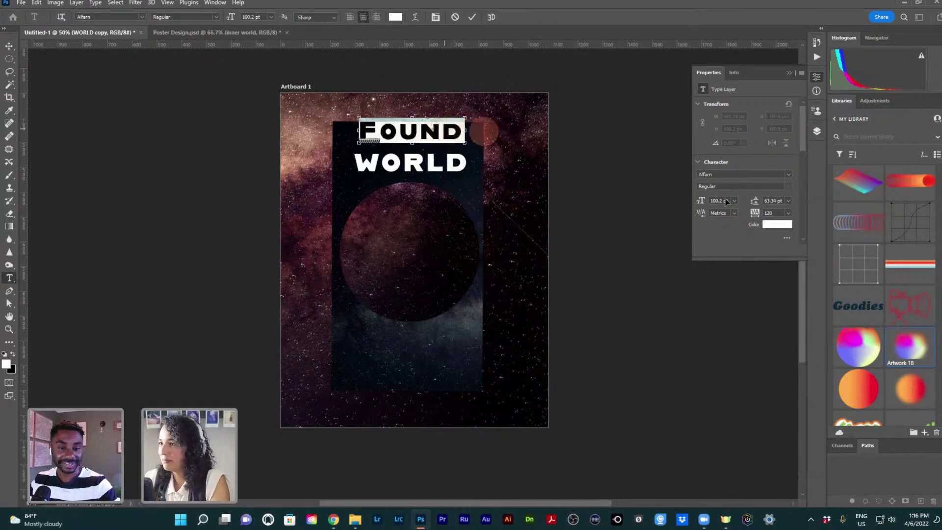
Change the font of the "Found" text to CarlMarx
{"action": "left_click", "coordinate": [790, 177]}
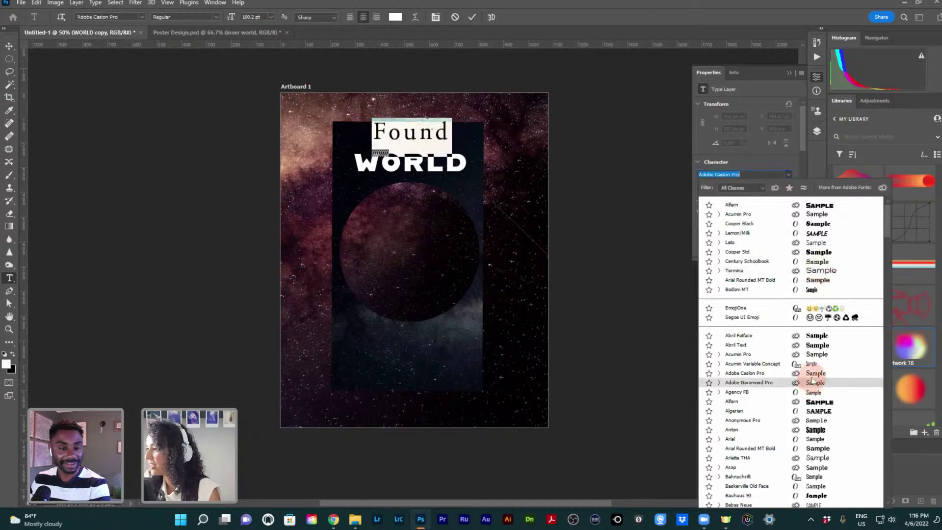
{"action": "scroll", "coordinate": [818, 355], "scroll_direction": "down", "scroll_amount": 1}
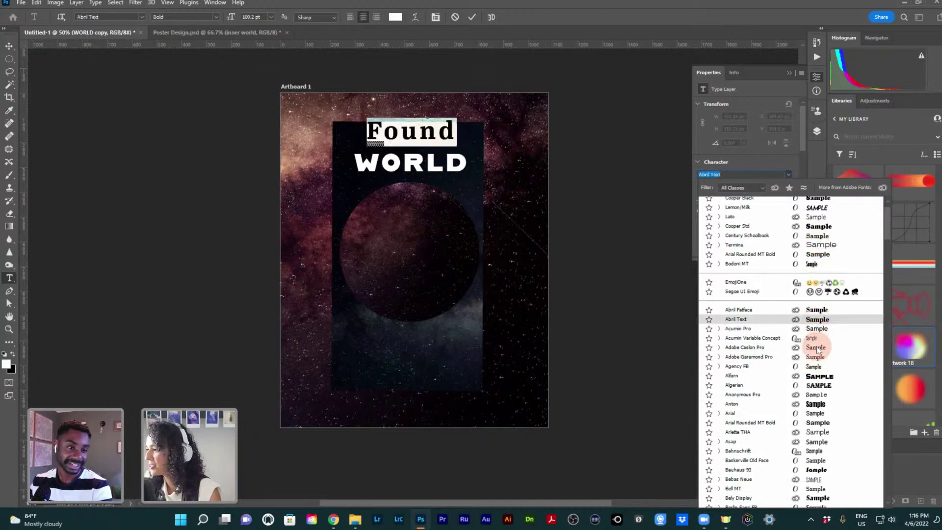
{"action": "scroll", "coordinate": [828, 398], "scroll_direction": "down", "scroll_amount": 1}
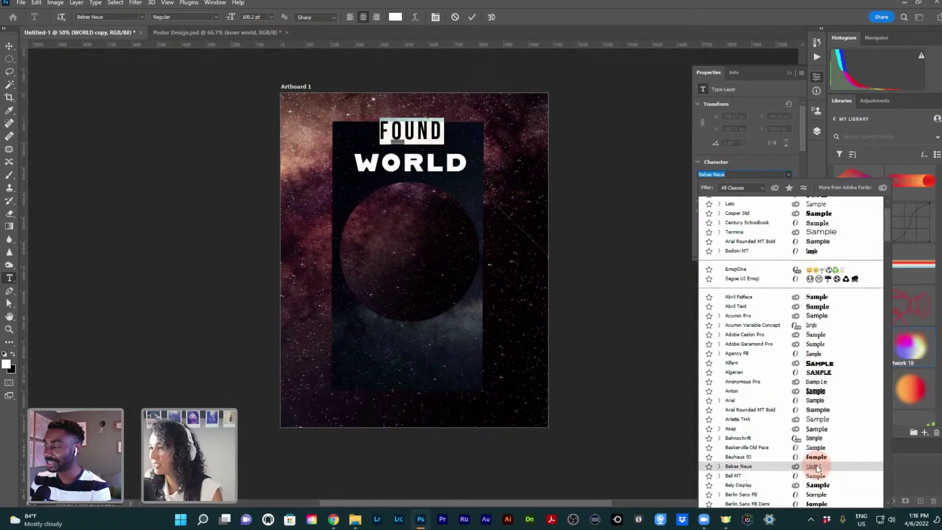
{"action": "scroll", "coordinate": [817, 468], "scroll_direction": "down", "scroll_amount": 1}
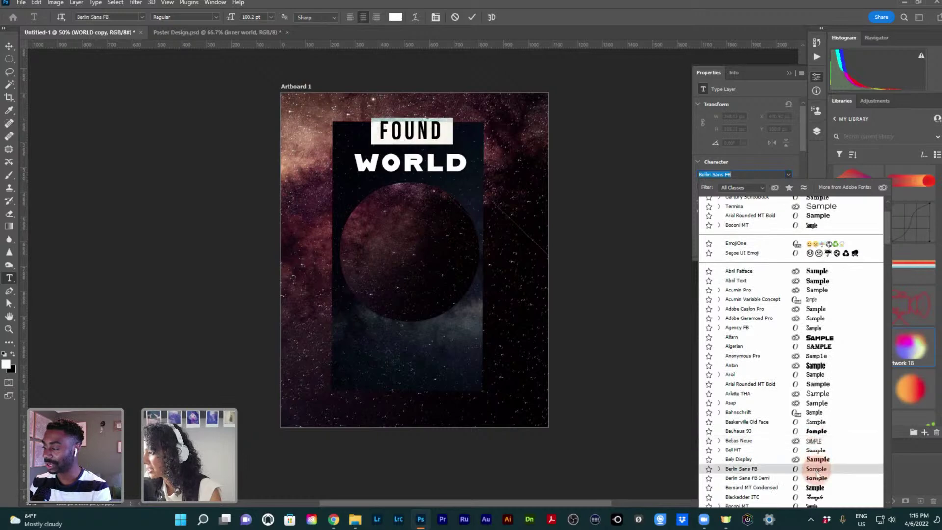
{"action": "scroll", "coordinate": [816, 474], "scroll_direction": "down", "scroll_amount": 1}
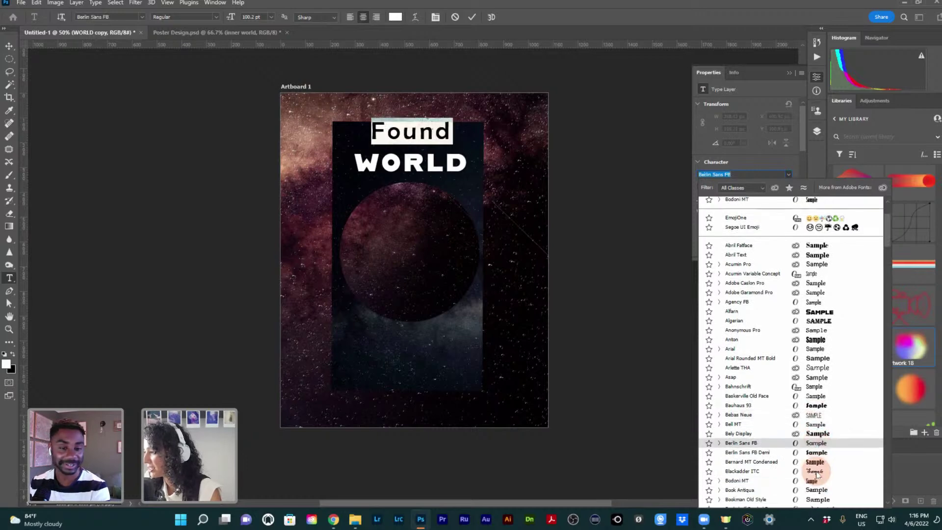
{"action": "scroll", "coordinate": [817, 472], "scroll_direction": "down", "scroll_amount": 1}
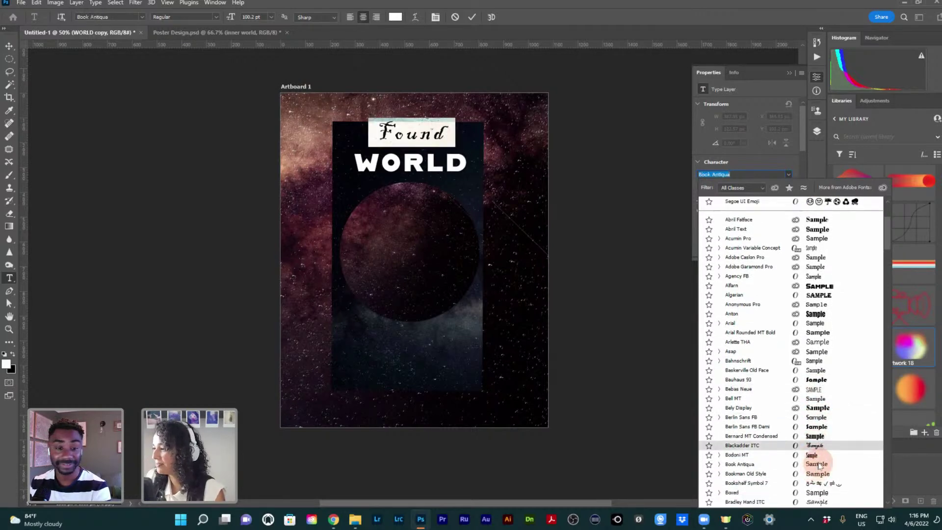
{"action": "scroll", "coordinate": [818, 466], "scroll_direction": "down", "scroll_amount": 1}
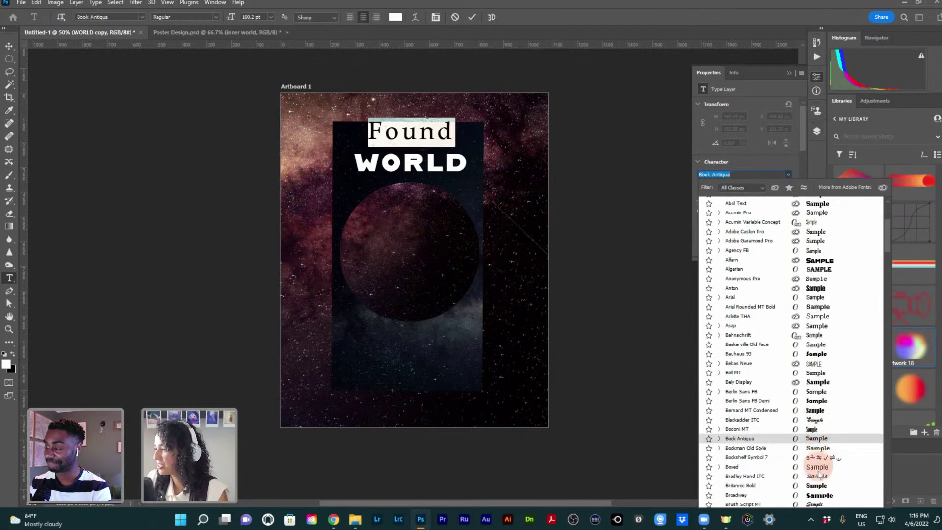
{"action": "scroll", "coordinate": [818, 477], "scroll_direction": "down", "scroll_amount": 1}
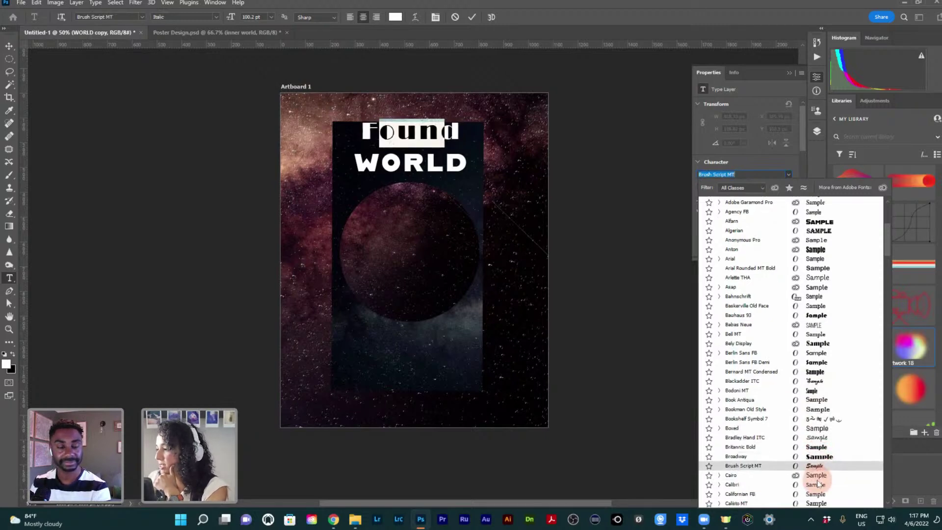
{"action": "scroll", "coordinate": [818, 478], "scroll_direction": "down", "scroll_amount": 1}
{"action": "scroll", "coordinate": [817, 483], "scroll_direction": "down", "scroll_amount": 1}
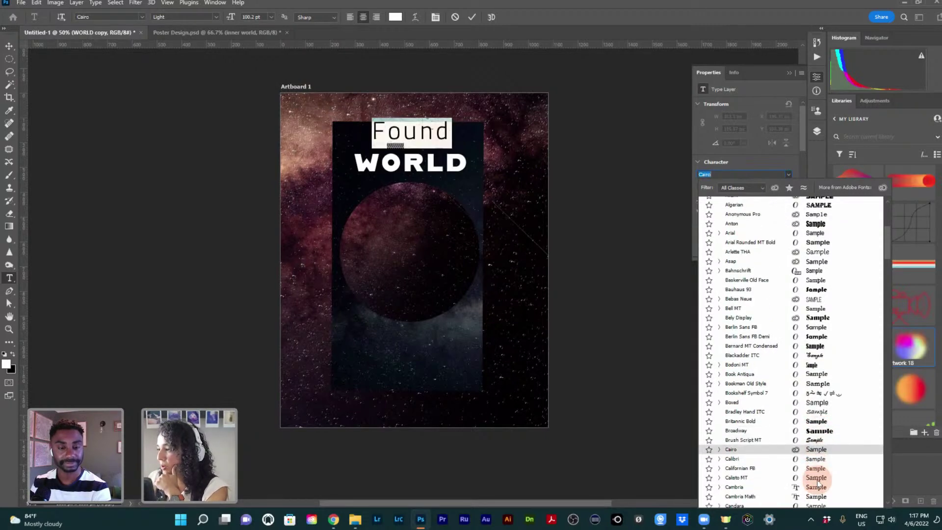
{"action": "scroll", "coordinate": [818, 485], "scroll_direction": "down", "scroll_amount": 2}
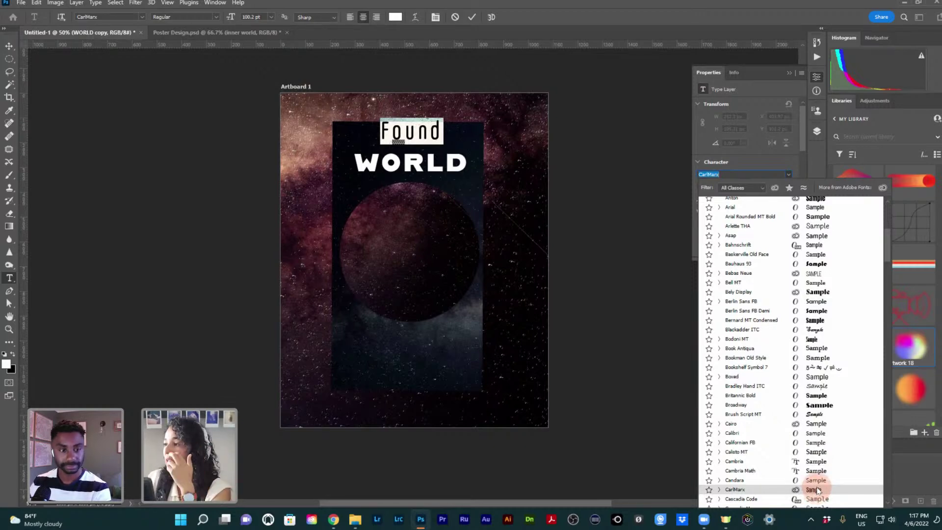
{"action": "left_click", "coordinate": [816, 490]}
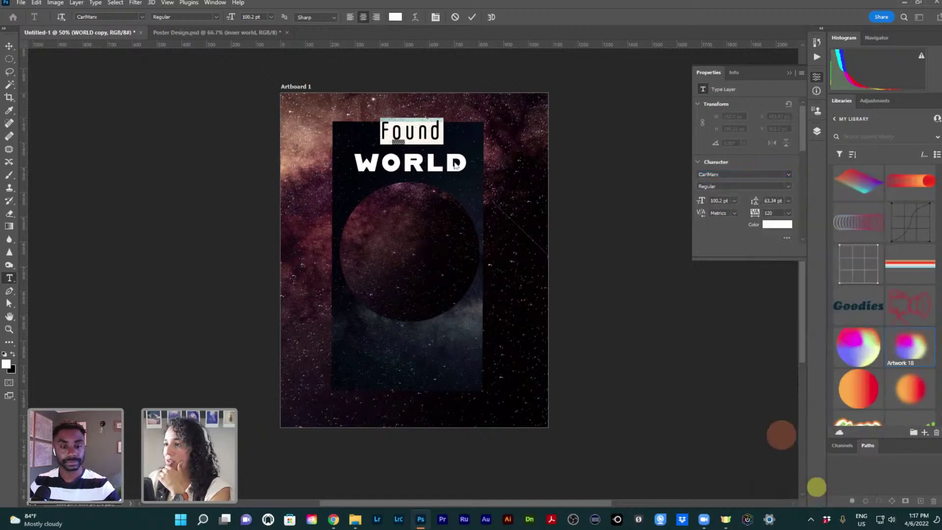
Commit the text edit and move the "Found" text down closer to "WORLD", to Y 133.2 px
{"action": "mouse_move", "coordinate": [393, 130]}
{"action": "left_mouse_down"}
{"action": "mouse_move", "coordinate": [404, 130]}
{"action": "mouse_move", "coordinate": [395, 131]}
{"action": "left_mouse_up"}
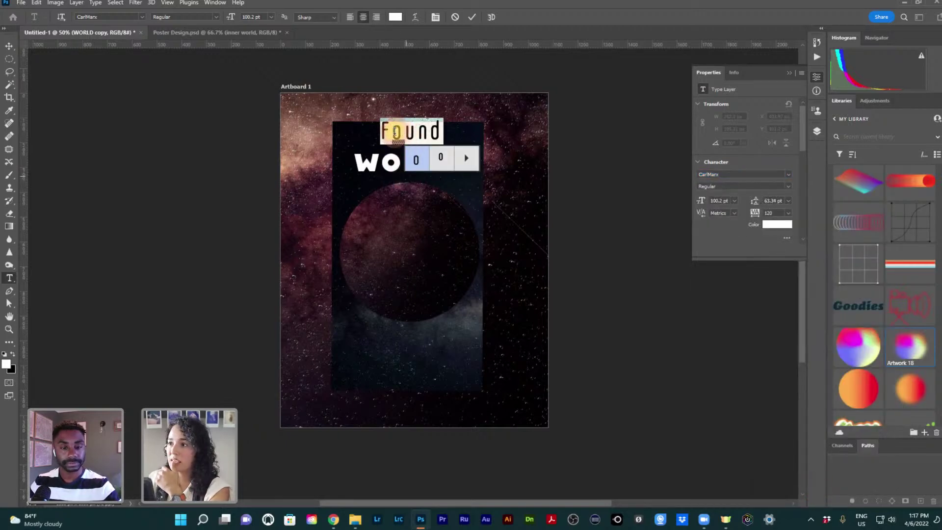
{"action": "left_click", "coordinate": [395, 131]}
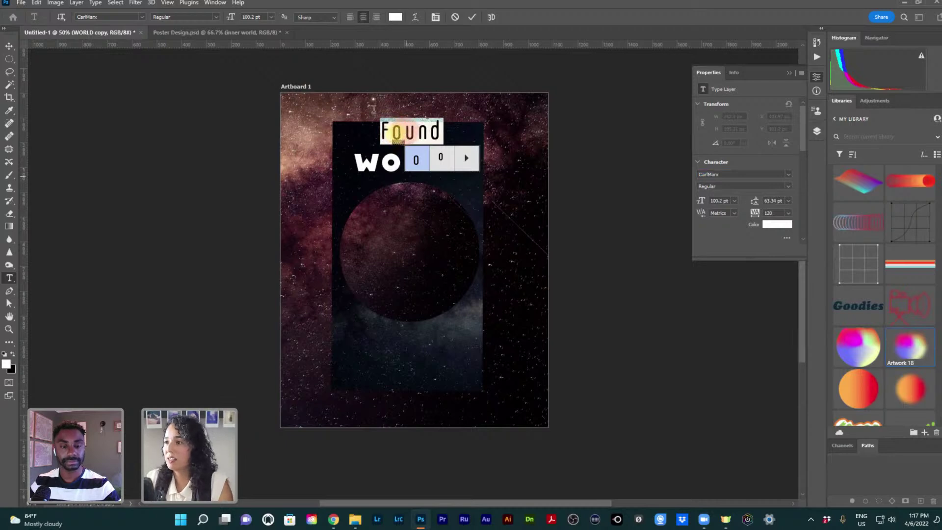
{"action": "left_click", "coordinate": [8, 46]}
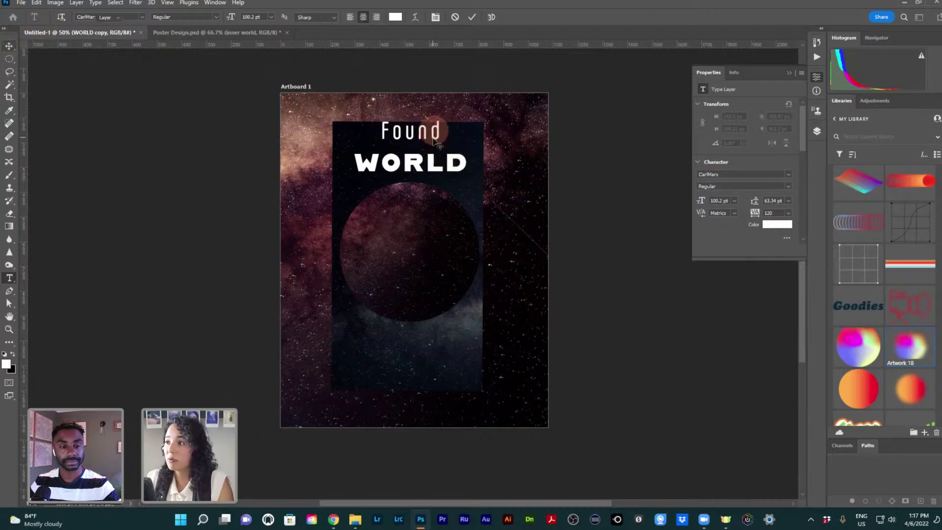
{"action": "left_click_drag", "start_coordinate": [441, 131], "coordinate": [442, 140]}
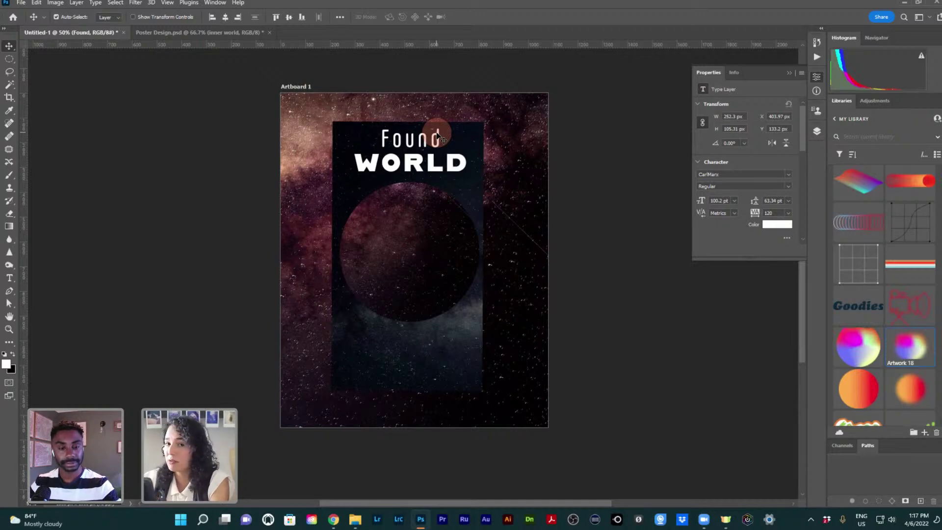
Replace the capital F with a lowercase f so the upper title word reads "found", and select the whole word
{"action": "double_click", "coordinate": [438, 137]}
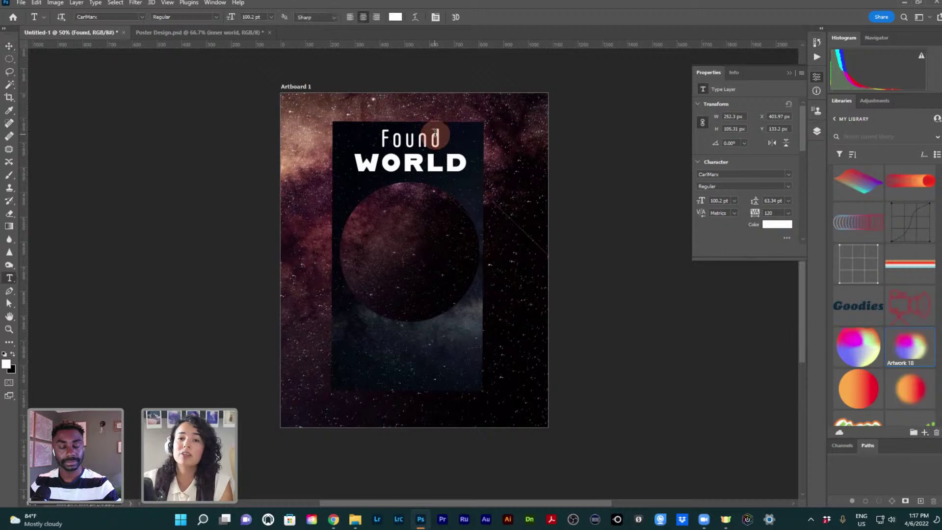
{"action": "left_click_drag", "start_coordinate": [393, 137], "coordinate": [379, 137]}
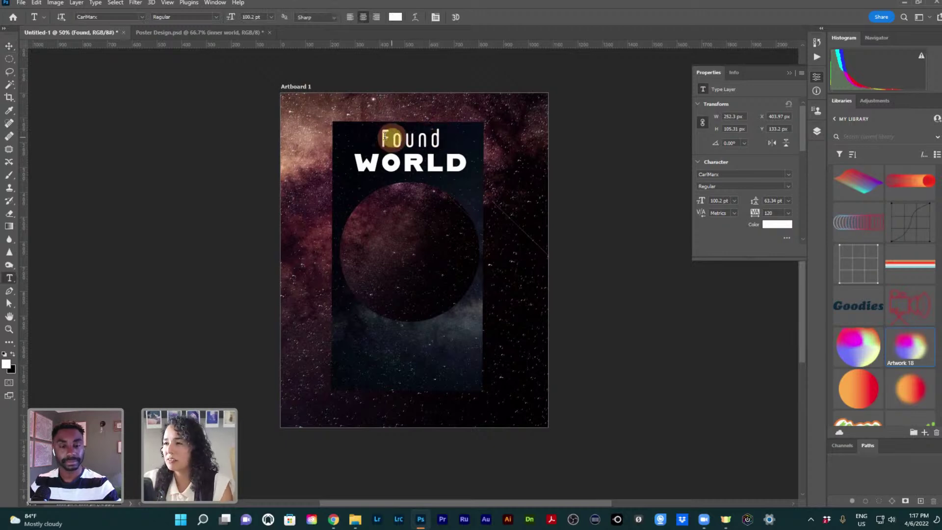
{"action": "type", "text": "f"}
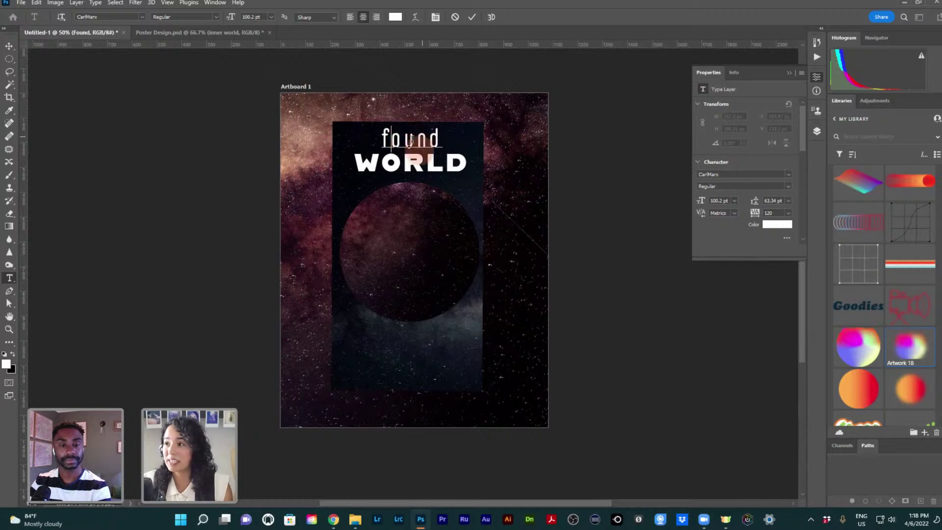
{"action": "left_click_drag", "start_coordinate": [386, 138], "coordinate": [383, 137]}
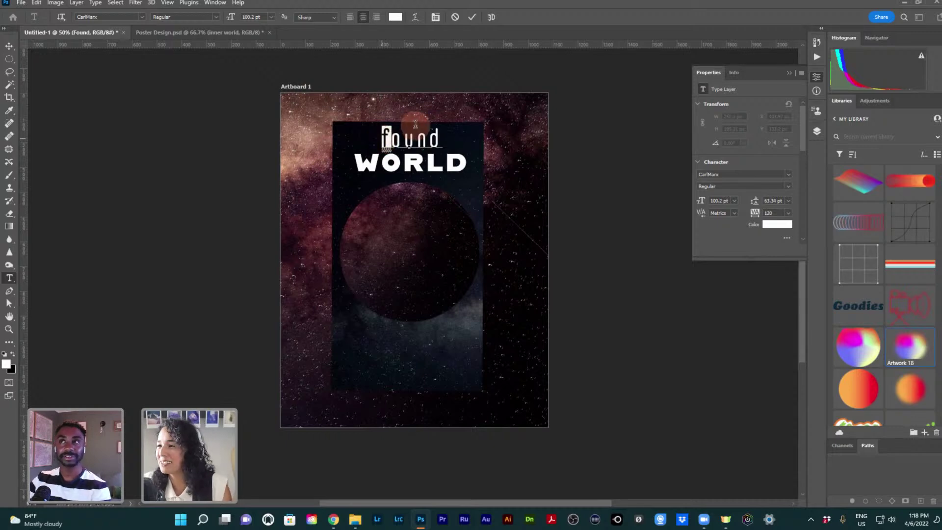
{"action": "left_click_drag", "start_coordinate": [442, 139], "coordinate": [430, 139]}
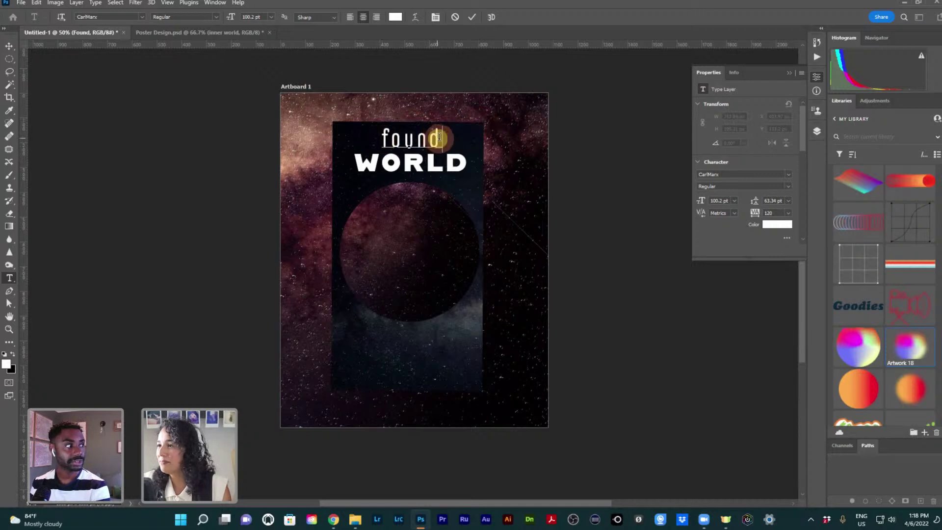
{"action": "double_click", "coordinate": [382, 136]}
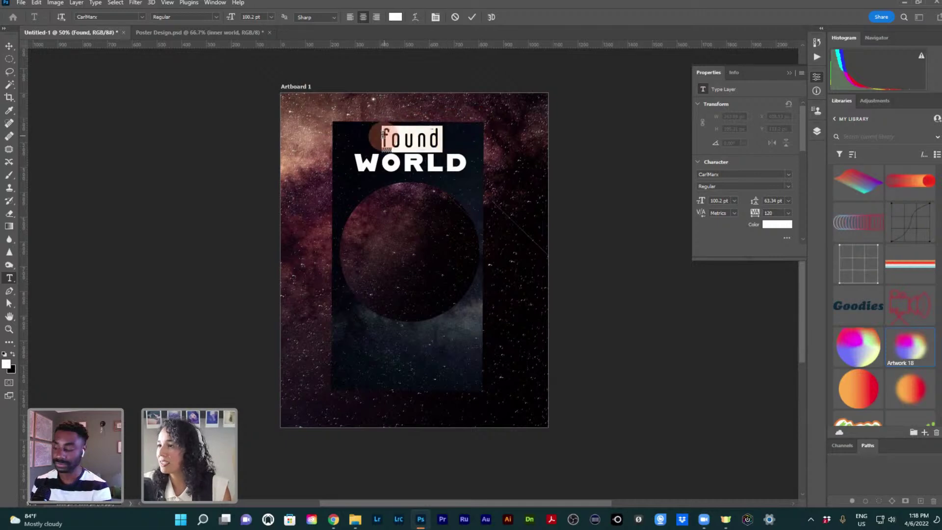
{"action": "left_click", "coordinate": [141, 17]}
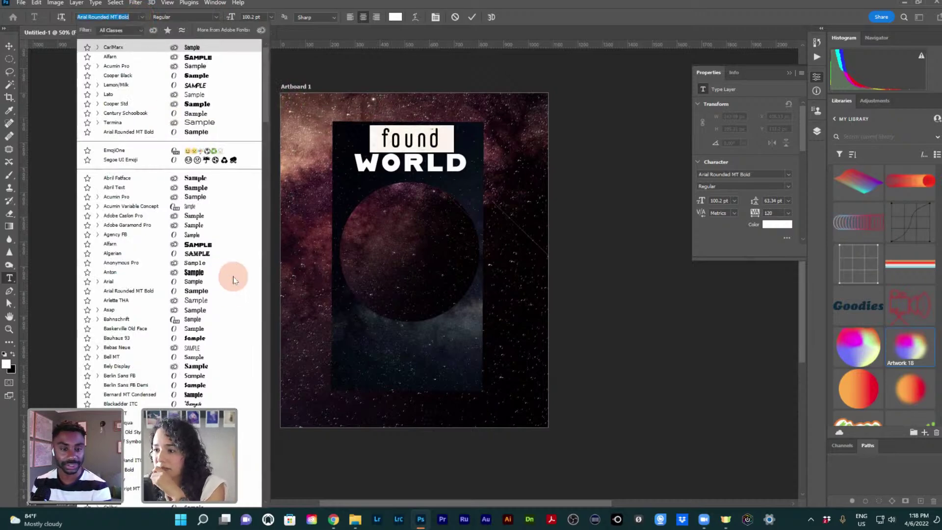
{"action": "scroll", "coordinate": [234, 278], "scroll_direction": "down", "scroll_amount": 2}
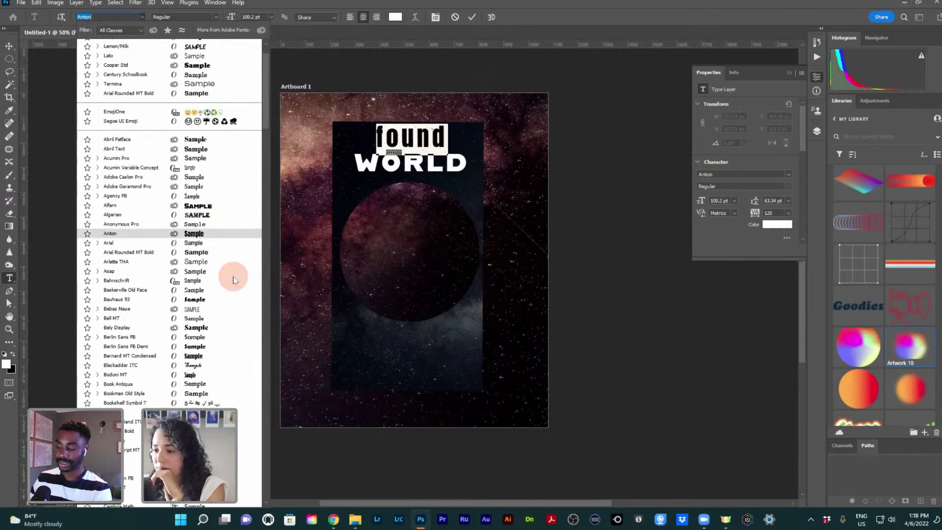
{"action": "scroll", "coordinate": [233, 275], "scroll_direction": "down", "scroll_amount": 6}
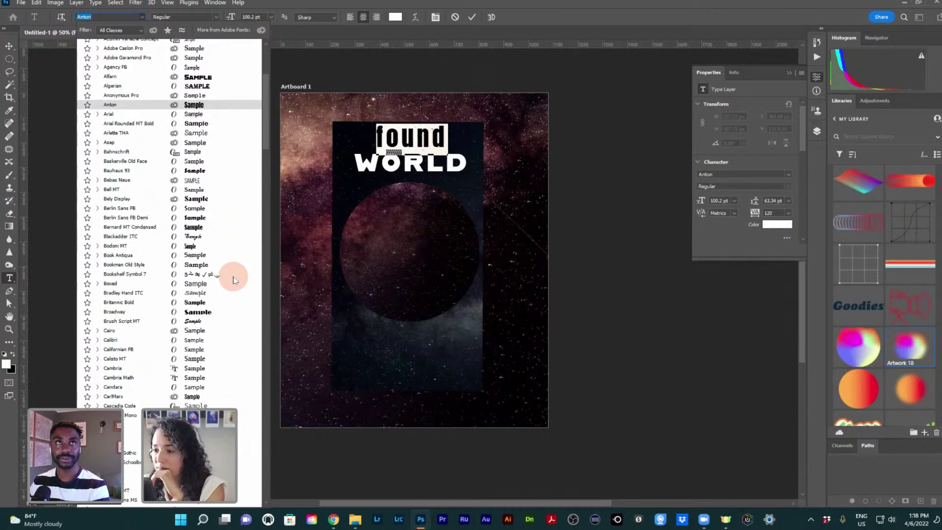
{"action": "left_click", "coordinate": [126, 16]}
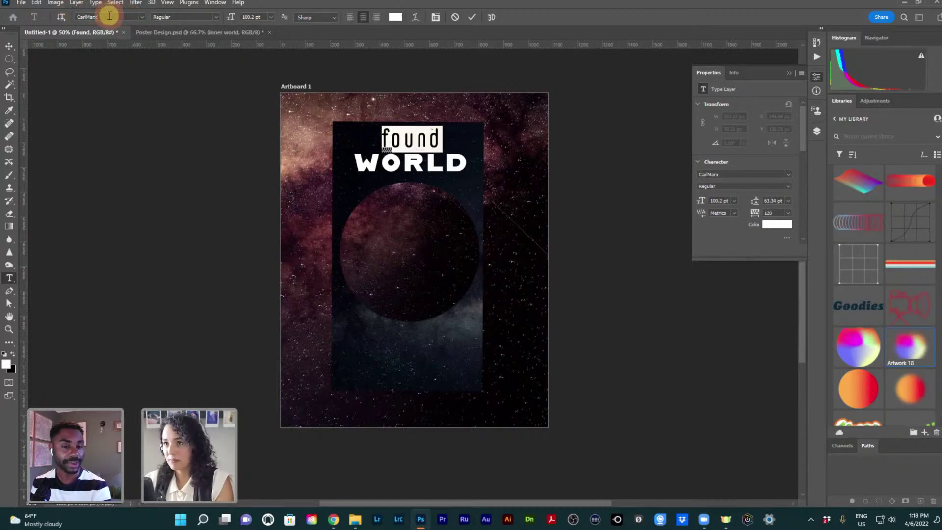
Search the fonts for "lemon" and set the selected word "found" in Lemon/Milk Regular
{"action": "left_click", "coordinate": [109, 16]}
{"action": "type", "text": "lemon"}
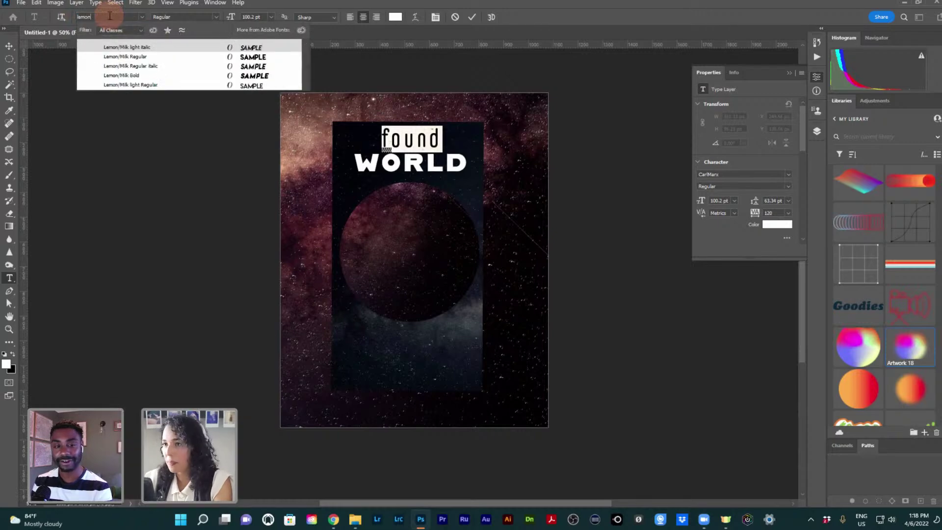
{"action": "left_click", "coordinate": [190, 57]}
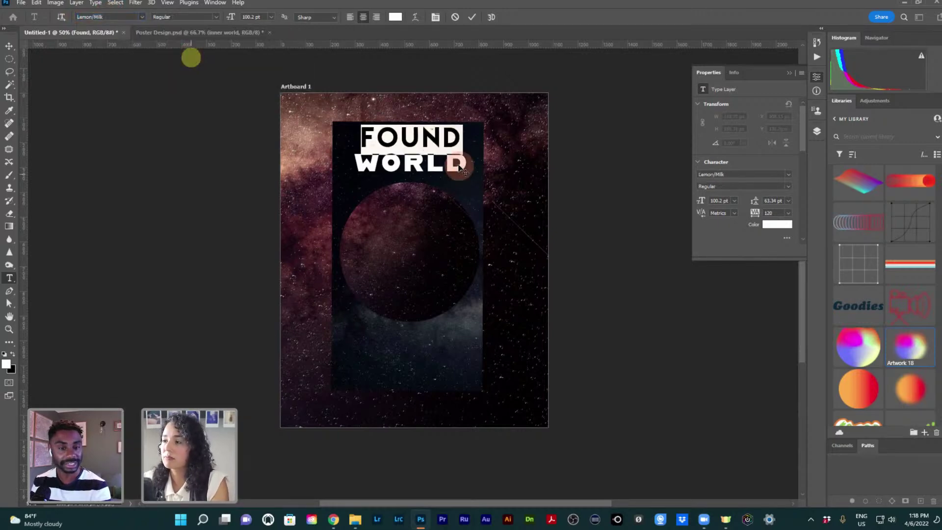
Widen the tracking of the "found" text to 1220 and commit the edit
{"action": "key", "text": "alt+Right"}
{"action": "key", "text": "alt+Right"}
{"action": "key", "text": "alt+Right"}
{"action": "key", "text": "alt+Right"}
{"action": "key", "text": "alt+Right"}
{"action": "key", "text": "alt+Right"}
{"action": "key", "text": "alt+Right"}
{"action": "key", "text": "alt+Right"}
{"action": "key", "text": "alt+Right"}
{"action": "key", "text": "alt+Right"}
{"action": "key", "text": "alt+Right"}
{"action": "key", "text": "alt+Right"}
{"action": "key", "text": "alt+Right"}
{"action": "key", "text": "alt+Right"}
{"action": "key", "text": "alt+Right"}
{"action": "key", "text": "alt+Right"}
{"action": "key", "text": "alt+Right"}
{"action": "key", "text": "alt+Right"}
{"action": "key", "text": "alt+Right"}
{"action": "key", "text": "alt+Right"}
{"action": "key", "text": "alt+Right"}
{"action": "key", "text": "alt+Right"}
{"action": "key", "text": "alt+Right"}
{"action": "key", "text": "alt+Right"}
{"action": "key", "text": "alt+Right"}
{"action": "key", "text": "alt+Right"}
{"action": "key", "text": "alt+Right"}
{"action": "key", "text": "alt+Right"}
{"action": "key", "text": "alt+Right"}
{"action": "key", "text": "alt+Right"}
{"action": "key", "text": "alt+Right"}
{"action": "key", "text": "alt+Right"}
{"action": "key", "text": "alt+Right"}
{"action": "key", "text": "alt+Right"}
{"action": "key", "text": "alt+Right"}
{"action": "key", "text": "alt+Right"}
{"action": "key", "text": "alt+Right"}
{"action": "key", "text": "alt+Right"}
{"action": "key", "text": "alt+Right"}
{"action": "key", "text": "alt+Right"}
{"action": "key", "text": "alt+Right"}
{"action": "key", "text": "alt+Right"}
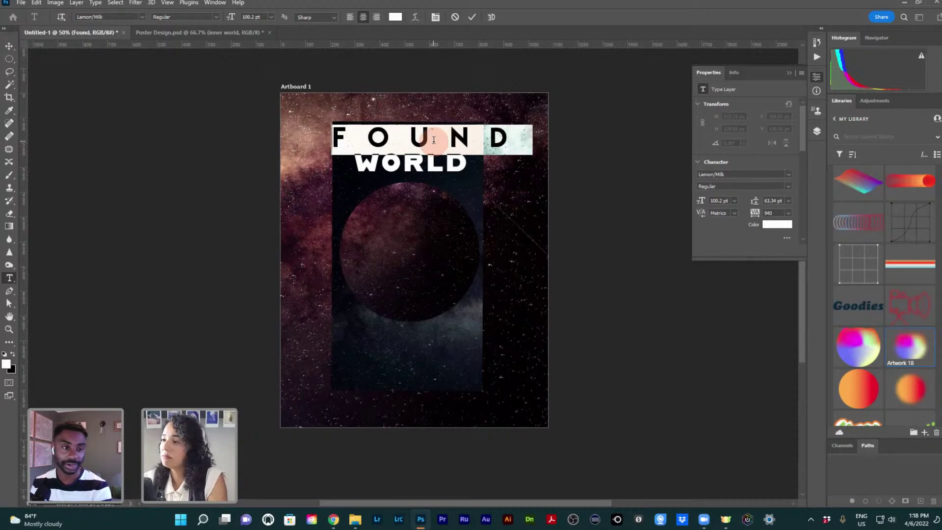
{"action": "key", "text": "alt+Right"}
{"action": "key", "text": "alt+Right"}
{"action": "key", "text": "alt+Right"}
{"action": "key", "text": "alt+Right"}
{"action": "key", "text": "alt+Right"}
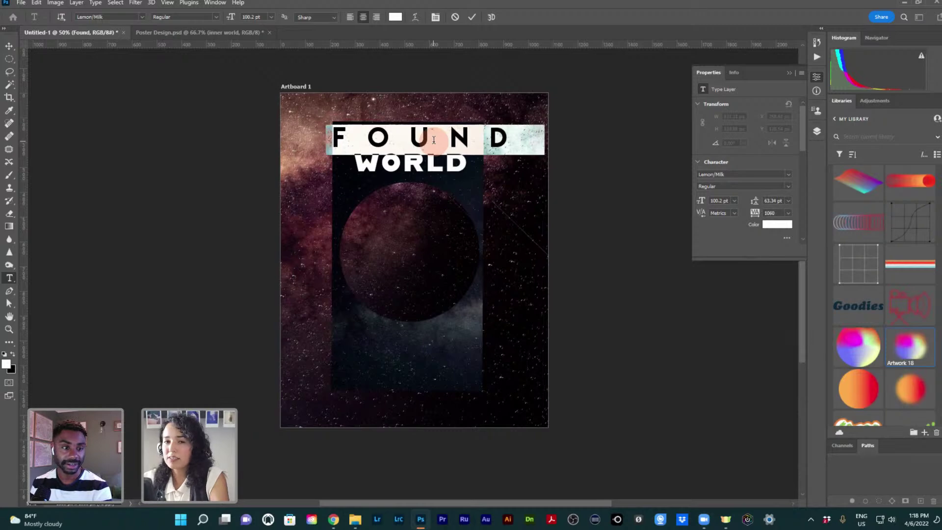
{"action": "key", "text": "alt+Right"}
{"action": "key", "text": "alt+Right"}
{"action": "key", "text": "alt+Right"}
{"action": "key", "text": "alt+Right"}
{"action": "key", "text": "alt+Right"}
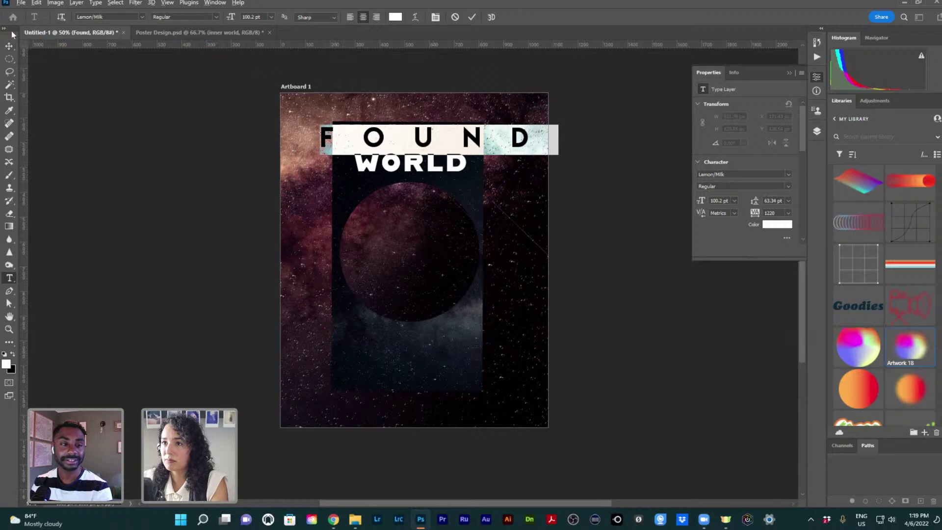
{"action": "left_click", "coordinate": [344, 93]}
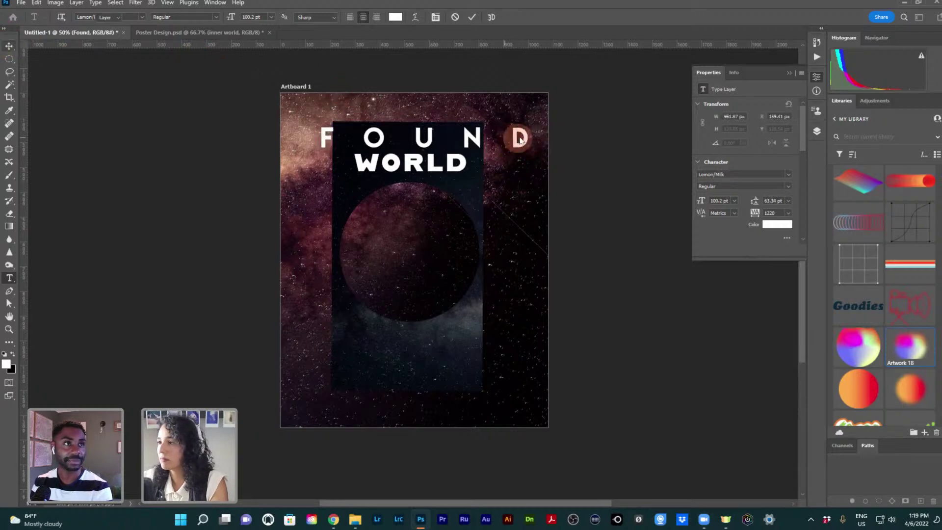
Shift the "found" text to X 108.41 px, Y 128.54 px and lower the "WORLD" text to Y 239.9 px
{"action": "key", "text": "v"}
{"action": "mouse_move", "coordinate": [507, 141]}
{"action": "left_mouse_down"}
{"action": "mouse_move", "coordinate": [505, 126]}
{"action": "mouse_move", "coordinate": [501, 145]}
{"action": "mouse_move", "coordinate": [502, 133]}
{"action": "left_mouse_up"}
{"action": "left_click_drag", "start_coordinate": [435, 162], "coordinate": [432, 160]}
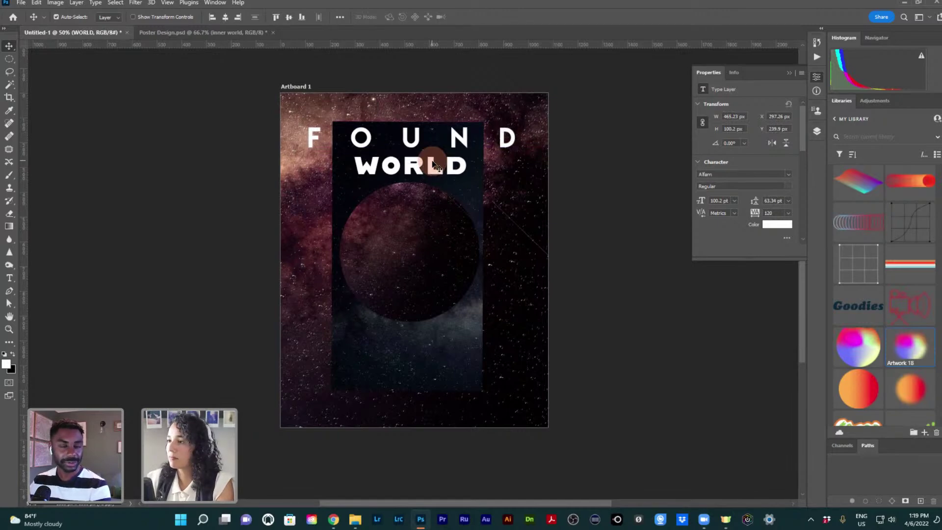
Nudge the "found" text slightly to the left, to X 106.41 px, and commit the transform
{"action": "left_click", "coordinate": [459, 140]}
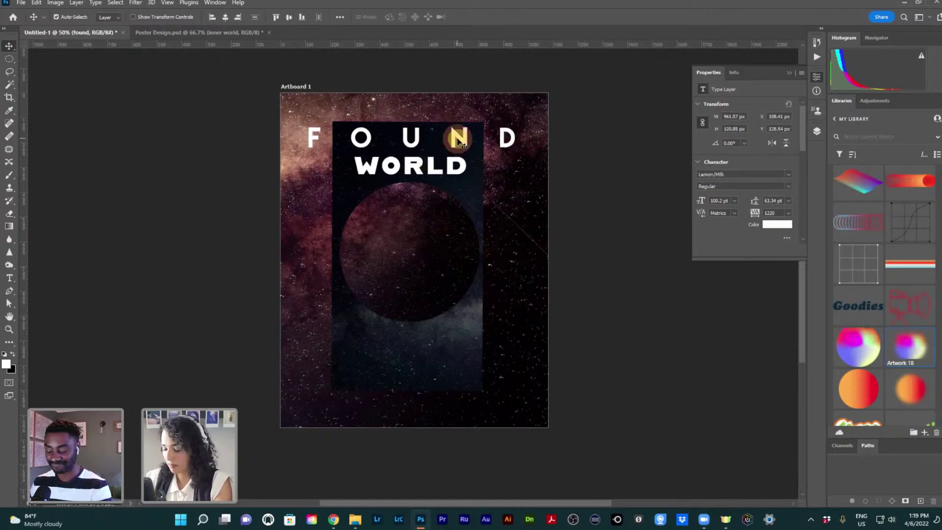
{"action": "key", "text": "ctrl+t"}
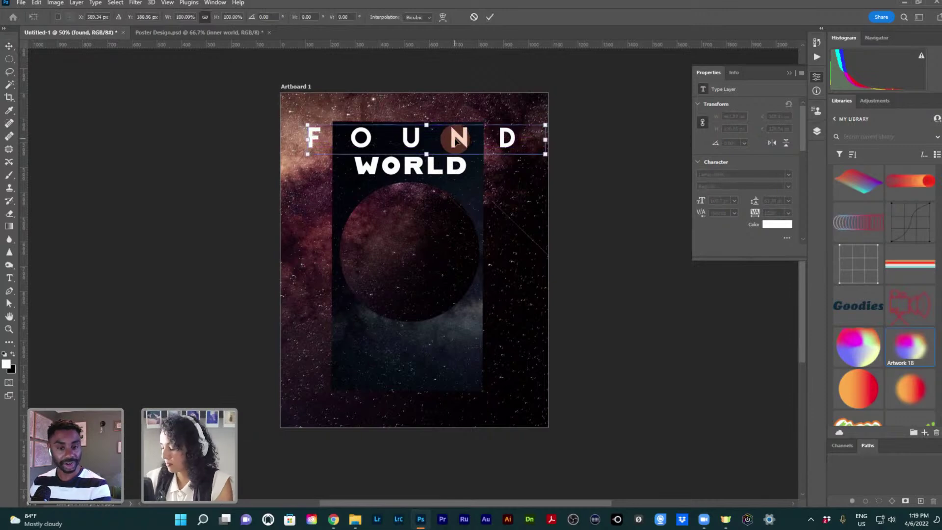
{"action": "key", "text": "Left"}
{"action": "key", "text": "Left"}
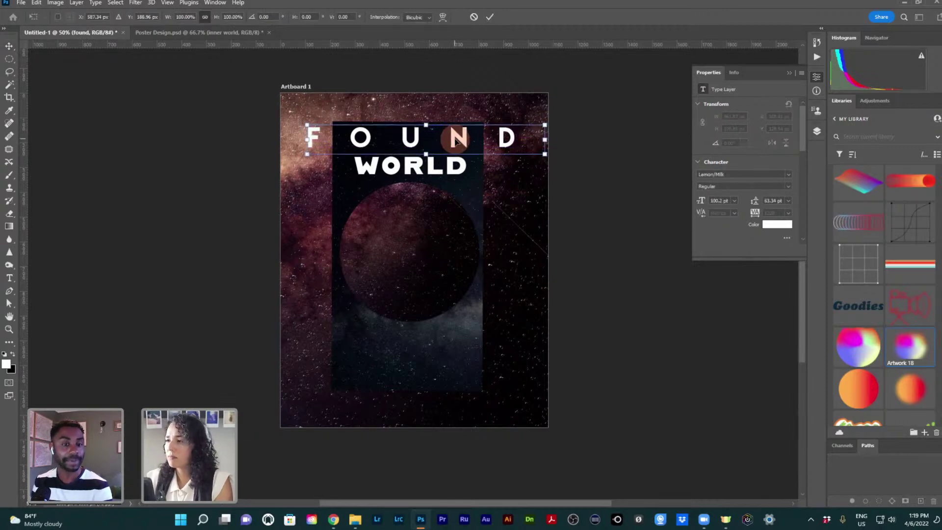
{"action": "key", "text": "Return"}
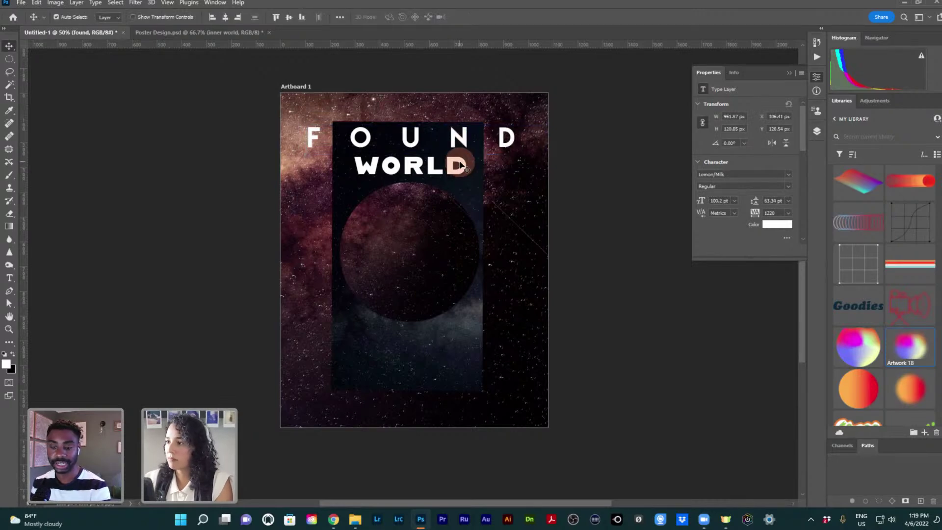
Compare with the Poster Design.psd reference, return to Untitled-1 and lower the masked galaxy circle slightly beneath "WORLD"
{"action": "left_click", "coordinate": [196, 33]}
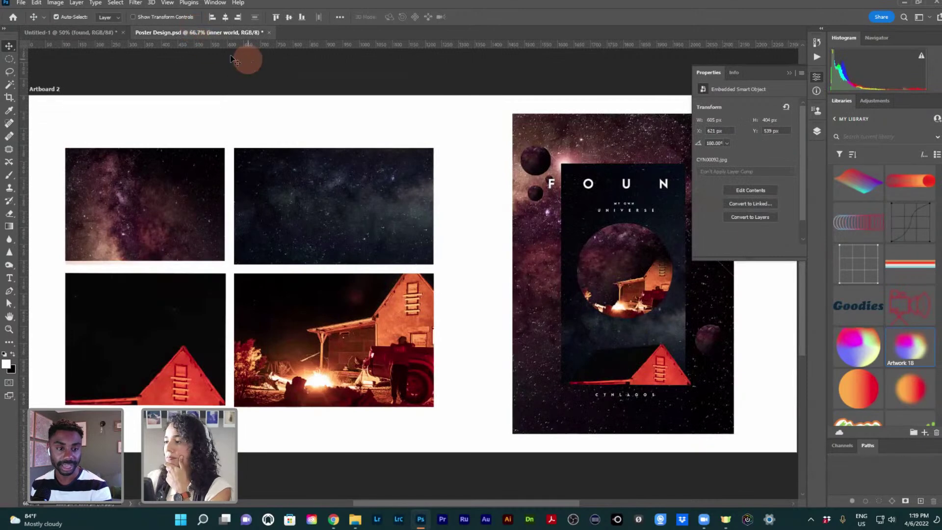
{"action": "left_click", "coordinate": [96, 34]}
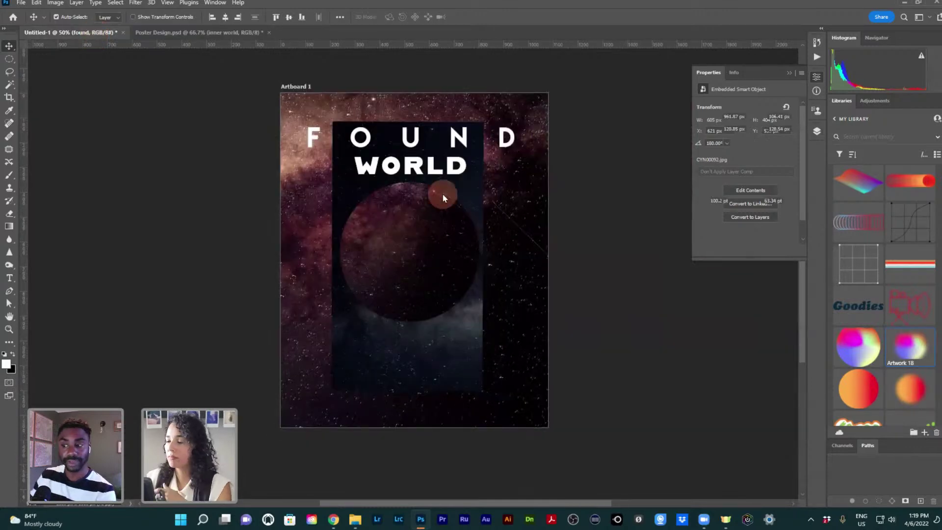
{"action": "left_click", "coordinate": [416, 245]}
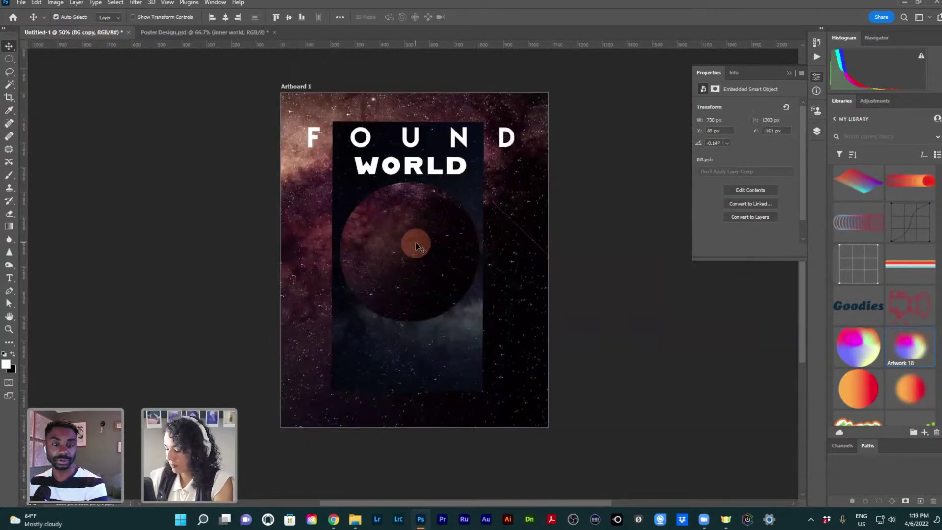
{"action": "key", "text": "shift+Down"}
{"action": "key", "text": "shift+Down"}
{"action": "key", "text": "shift+Down"}
{"action": "key", "text": "shift+Down"}
{"action": "key", "text": "shift+Down"}
{"action": "key", "text": "shift+Down"}
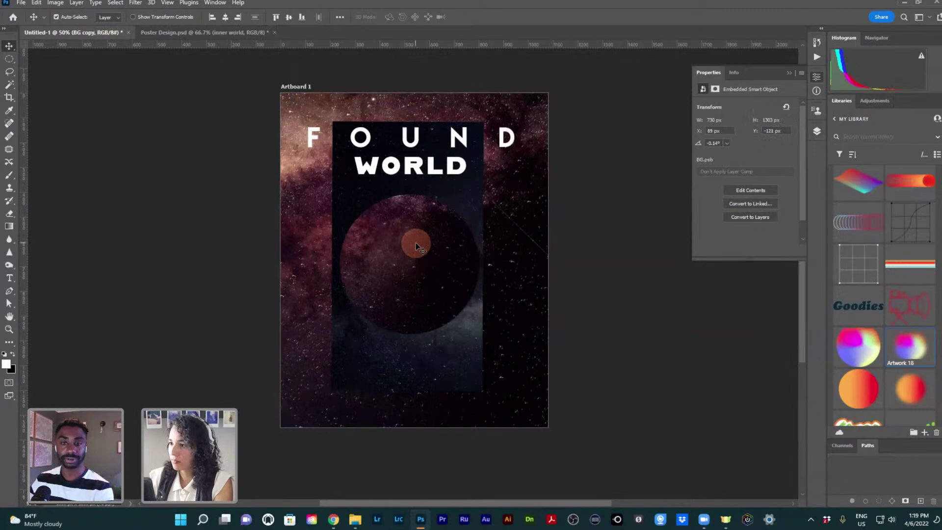
{"action": "key", "text": "shift+Up"}
{"action": "key", "text": "shift+Up"}
{"action": "key", "text": "shift+Up"}
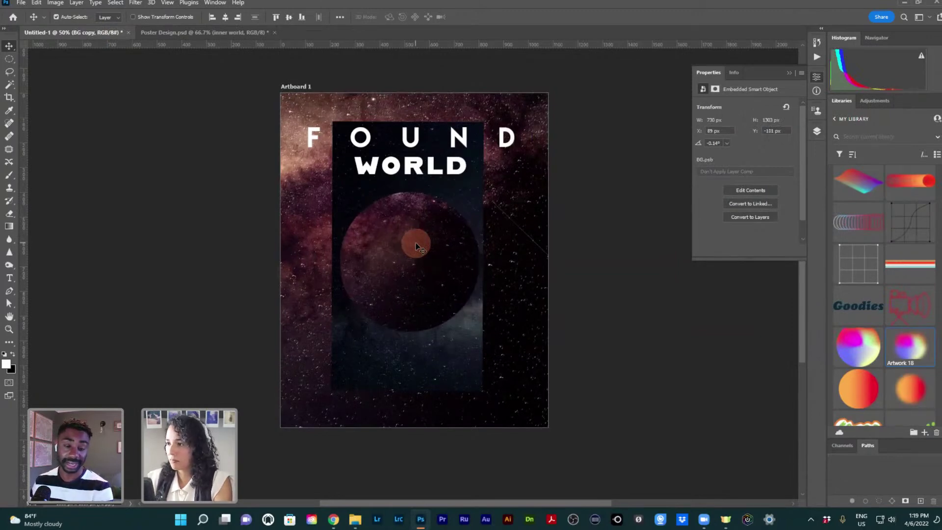
Scale the masked galaxy circle layer down proportionally to 686 × 1225 px and raise it to Y -92 px
{"action": "key", "text": "ctrl+t"}
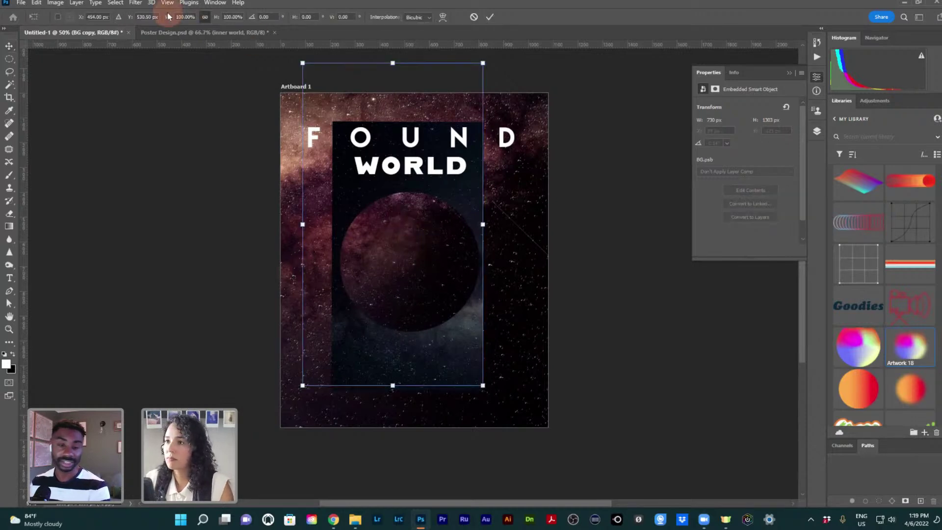
{"action": "left_click_drag", "start_coordinate": [168, 16], "coordinate": [168, 19]}
{"action": "key", "text": "Return"}
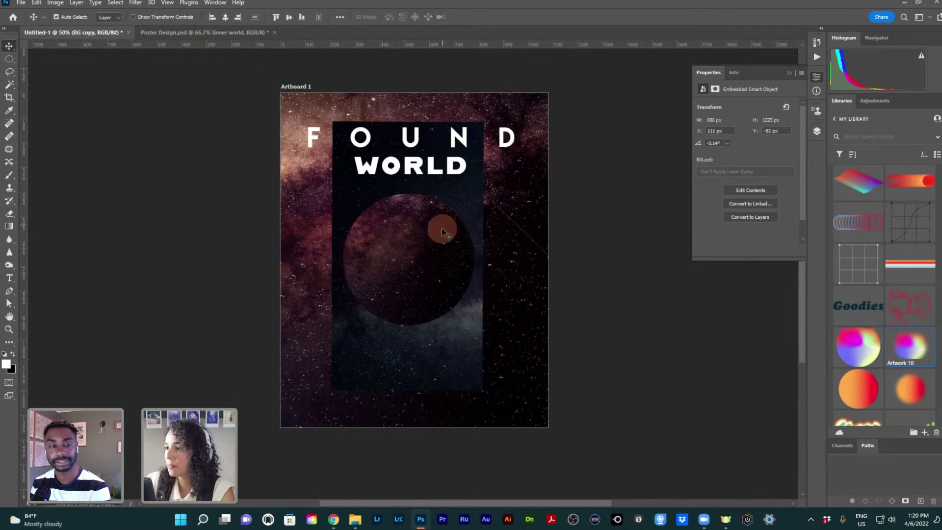
{"action": "left_click_drag", "start_coordinate": [441, 228], "coordinate": [443, 231]}
{"action": "key", "text": "shift+Up"}
{"action": "key", "text": "shift+Up"}
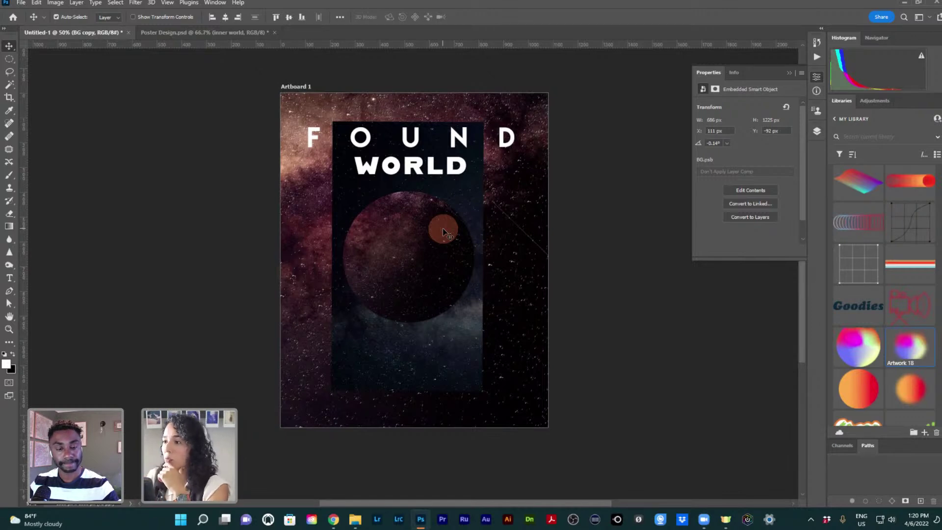
{"action": "left_click", "coordinate": [431, 238]}
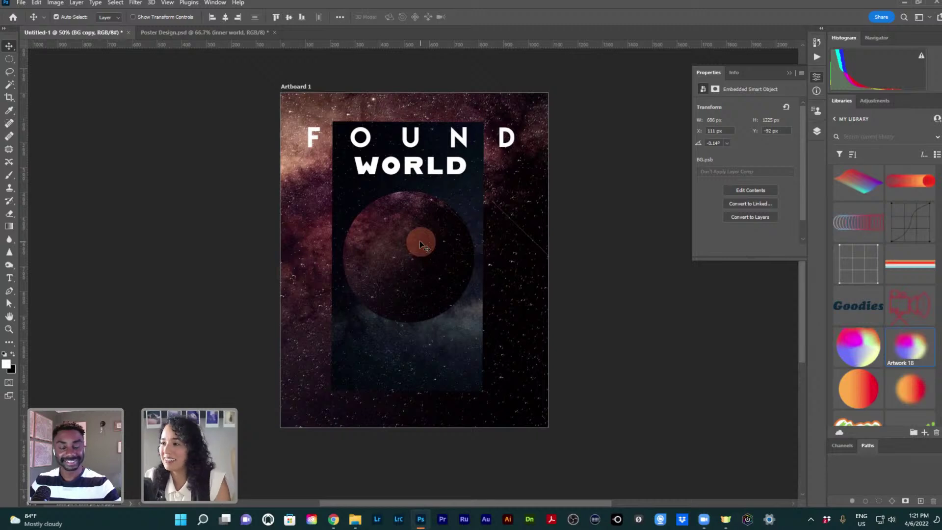
{"action": "left_click", "coordinate": [788, 74]}
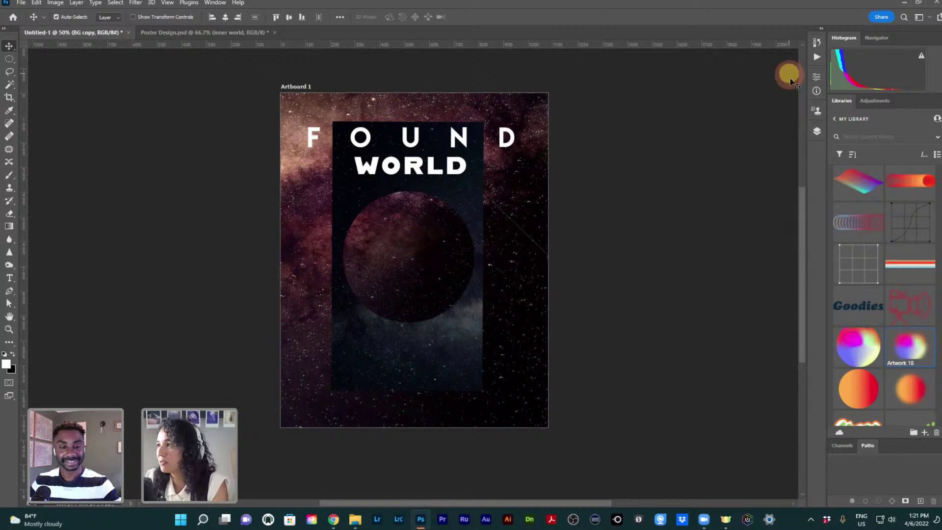
{"action": "left_click", "coordinate": [817, 76]}
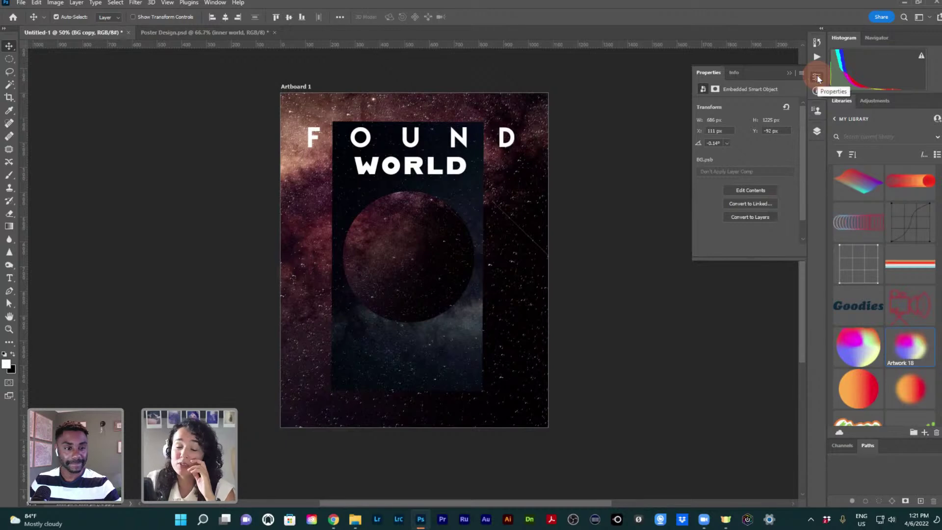
{"action": "left_click", "coordinate": [788, 74]}
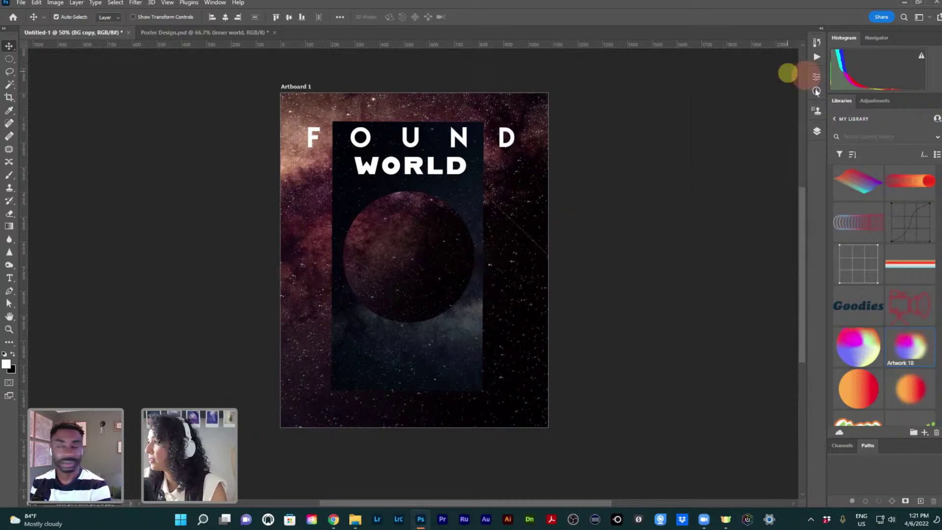
Group the "found" and "WORLD" text layers, name the group TEXT and give it a blue color label
{"action": "left_click", "coordinate": [817, 131]}
{"action": "left_click", "coordinate": [747, 264]}
{"action": "left_click", "coordinate": [756, 289]}
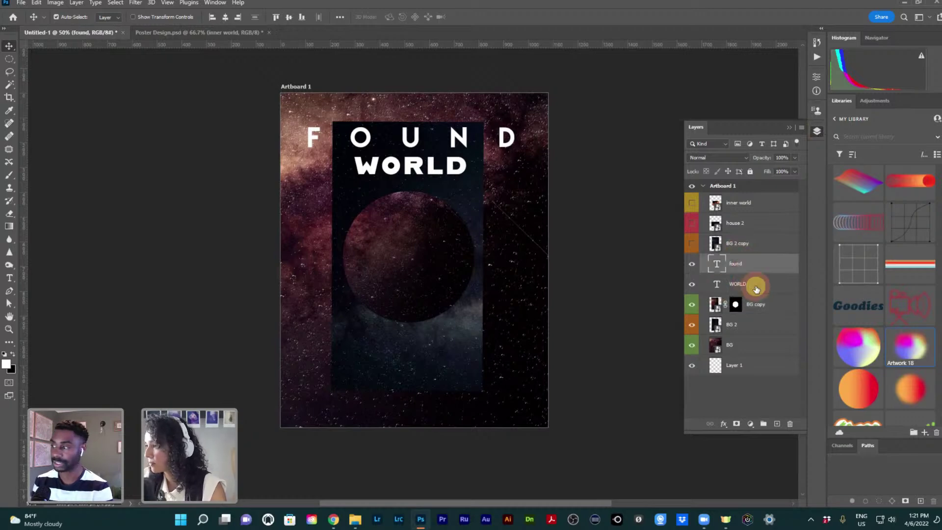
{"action": "left_click", "coordinate": [760, 264], "text": "ctrl"}
{"action": "key", "text": "ctrl+g"}
{"action": "double_click", "coordinate": [738, 260]}
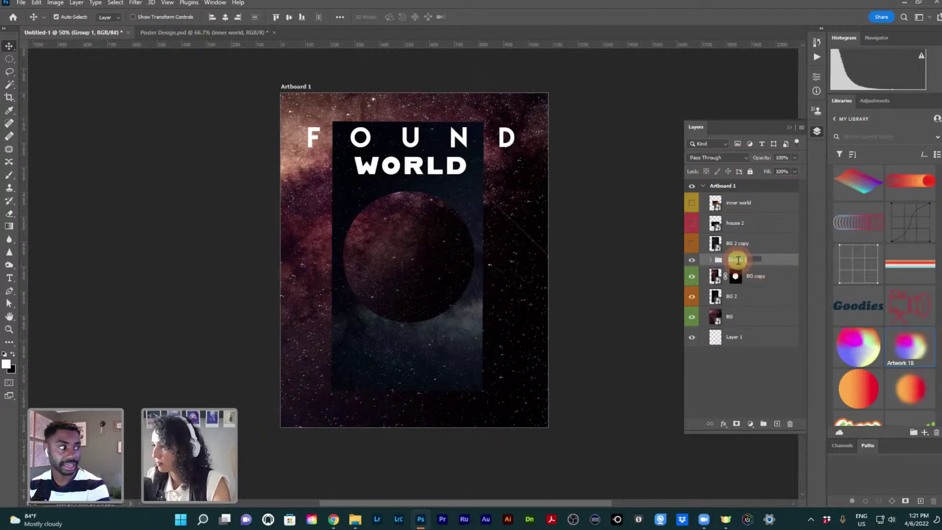
{"action": "type", "text": "TEXT"}
{"action": "key", "text": "Return"}
{"action": "right_click", "coordinate": [691, 260]}
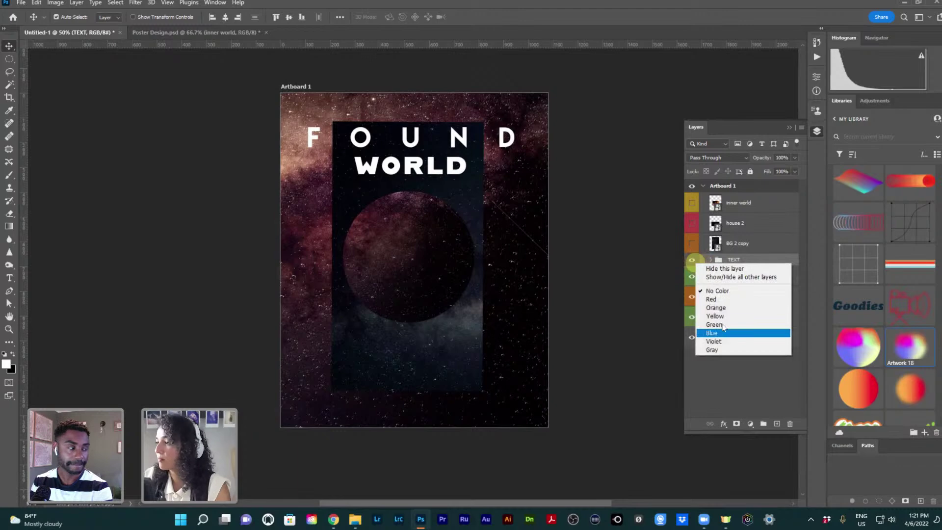
{"action": "left_click", "coordinate": [722, 333]}
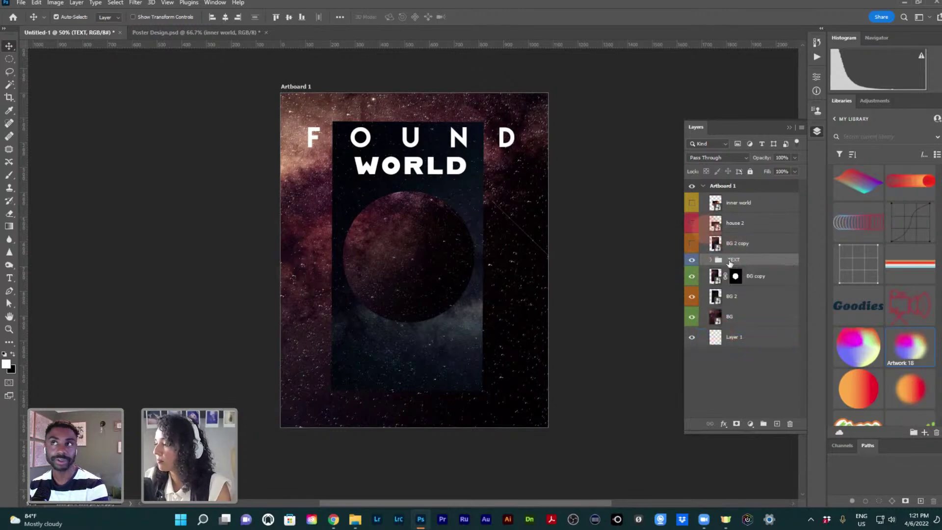
Show the inner world campfire layer and shift it slightly right over the galaxy circle, to X 182 px, Y 521 px
{"action": "left_click", "coordinate": [692, 205]}
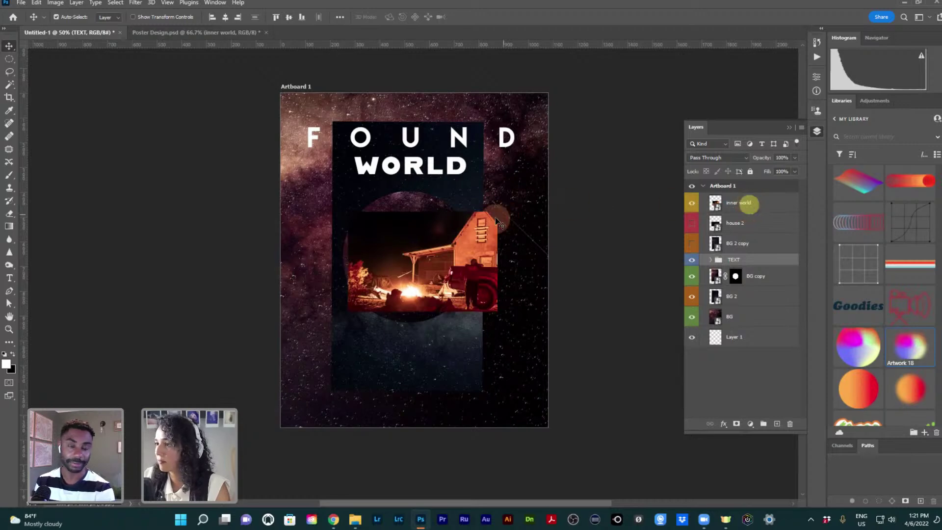
{"action": "left_click_drag", "start_coordinate": [439, 255], "coordinate": [455, 252]}
{"action": "key", "text": "z"}
{"action": "left_click", "coordinate": [455, 251]}
{"action": "left_click", "coordinate": [419, 247]}
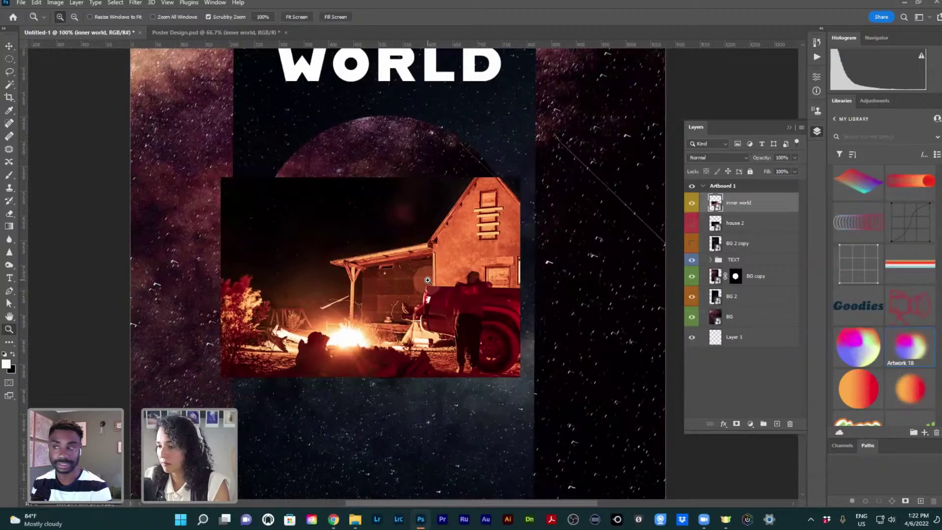
{"action": "key", "text": "w"}
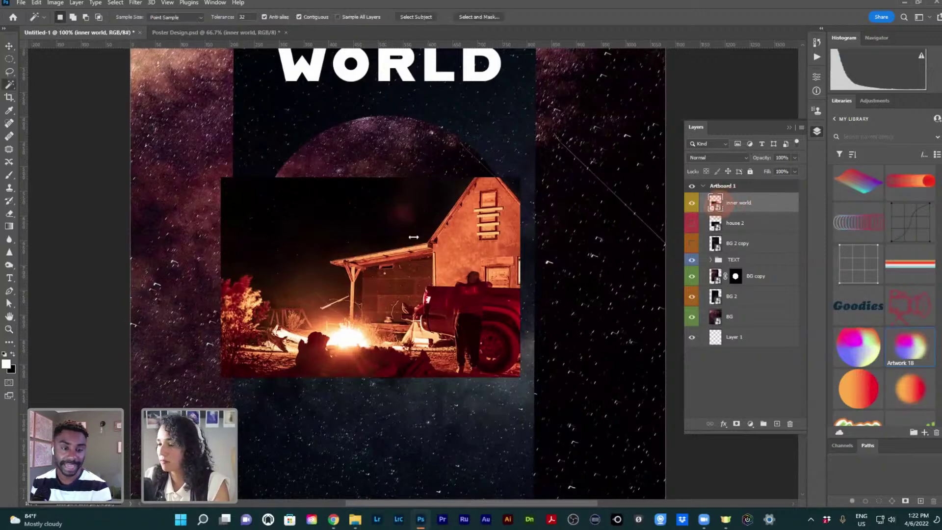
{"action": "left_click", "coordinate": [303, 226]}
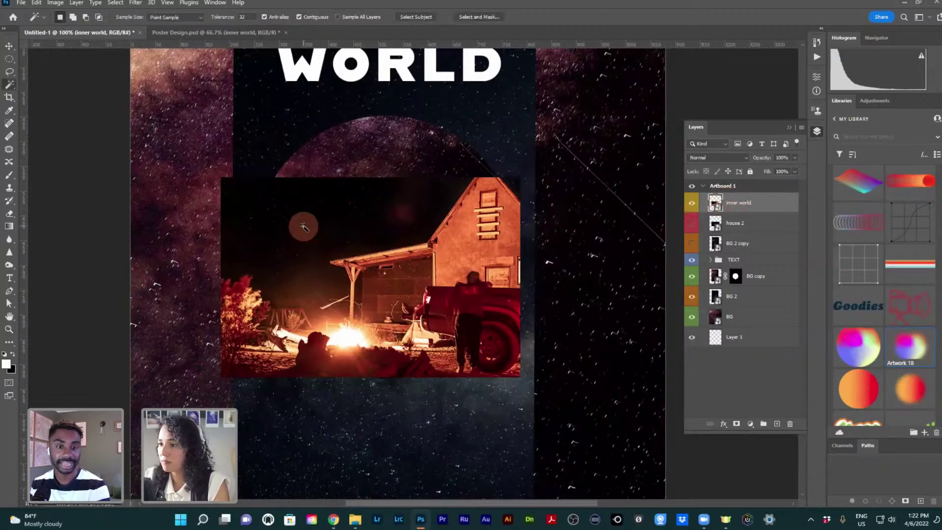
{"action": "right_click", "coordinate": [12, 86]}
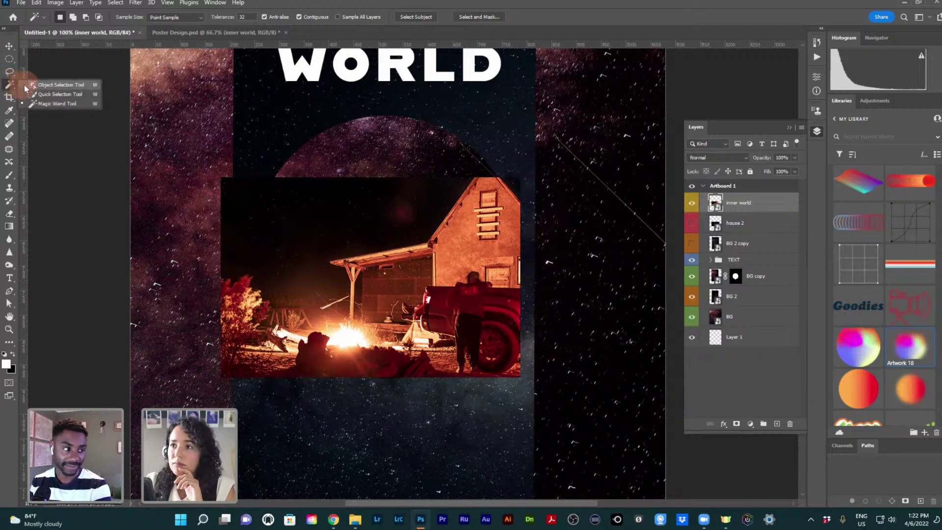
{"action": "left_click", "coordinate": [24, 84]}
{"action": "left_click", "coordinate": [759, 197]}
{"action": "right_click", "coordinate": [758, 201]}
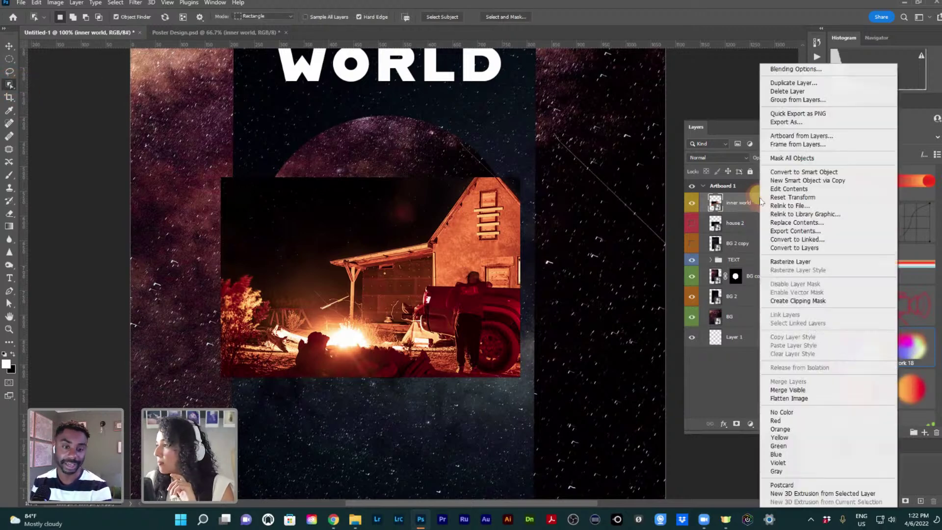
{"action": "left_click", "coordinate": [757, 202]}
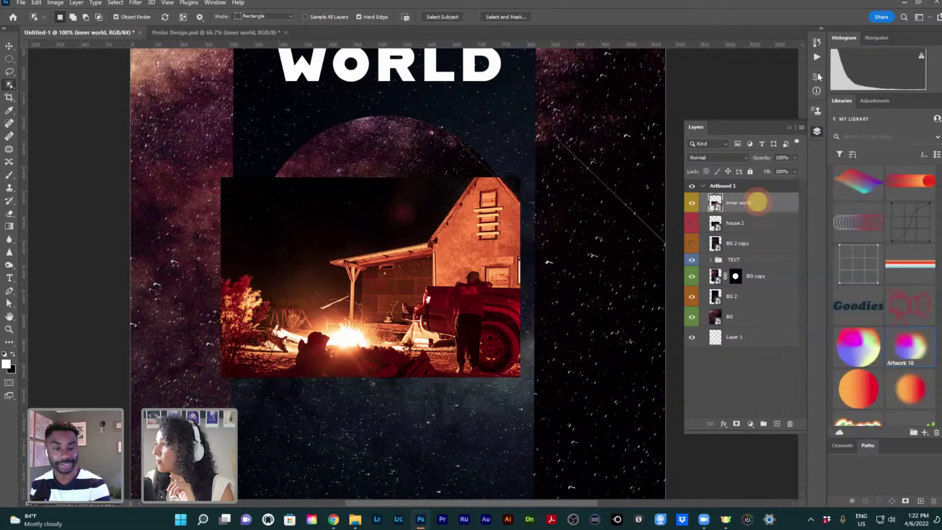
{"action": "left_click", "coordinate": [817, 77]}
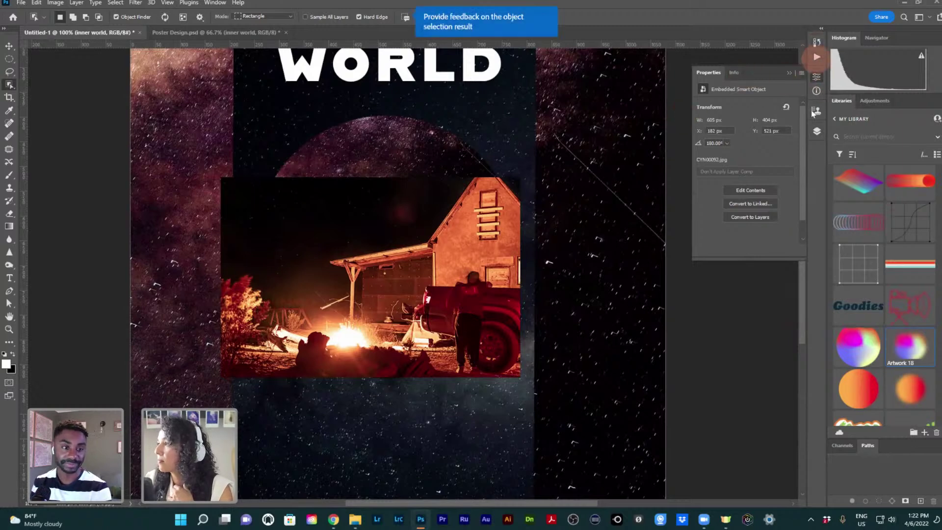
{"action": "left_click", "coordinate": [817, 130]}
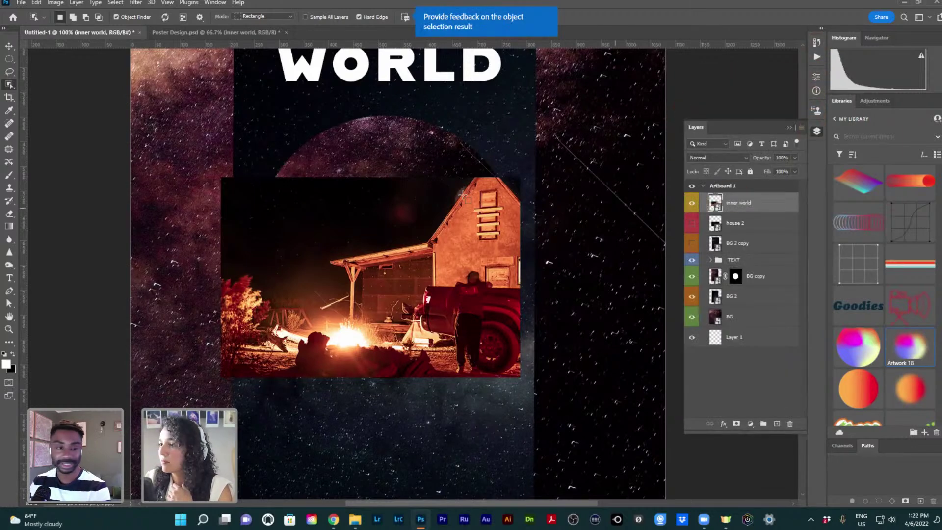
Select the campfire photo's dark sky with the Magic Wand, add the area beside the roof edge, and compare with the Poster Design.psd reference
{"action": "right_click", "coordinate": [14, 87]}
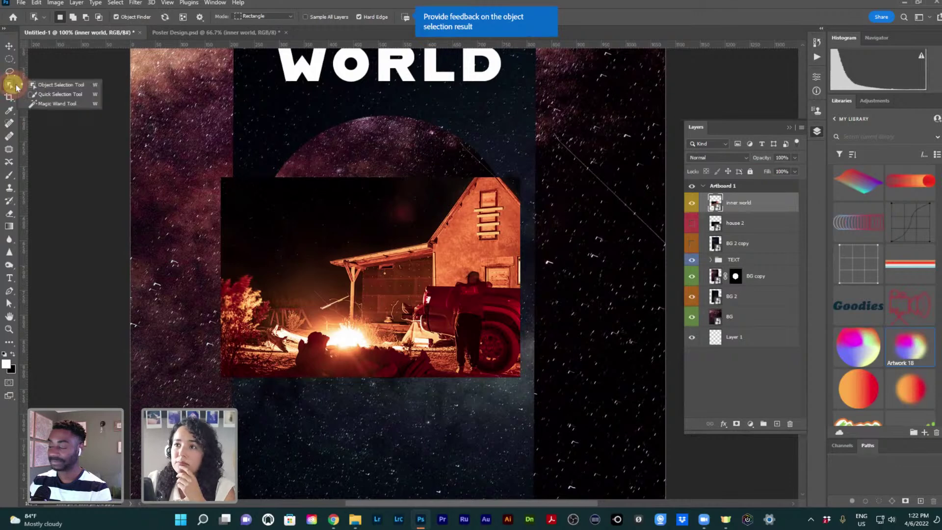
{"action": "left_click", "coordinate": [40, 106]}
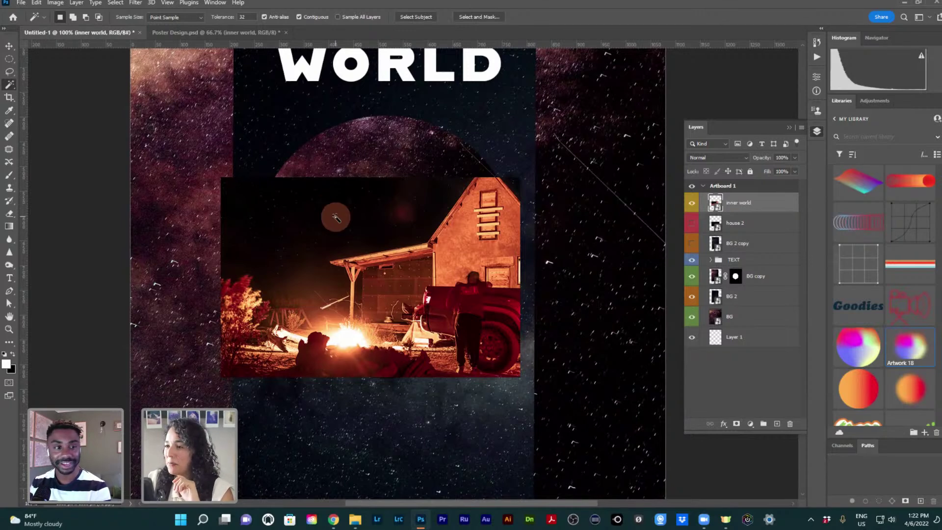
{"action": "left_click", "coordinate": [335, 218]}
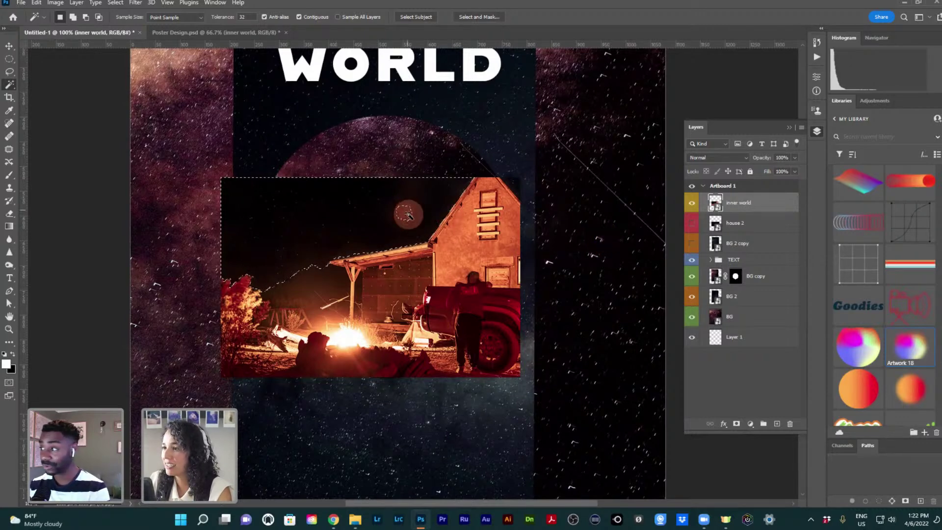
{"action": "left_click", "coordinate": [338, 254], "text": "shift"}
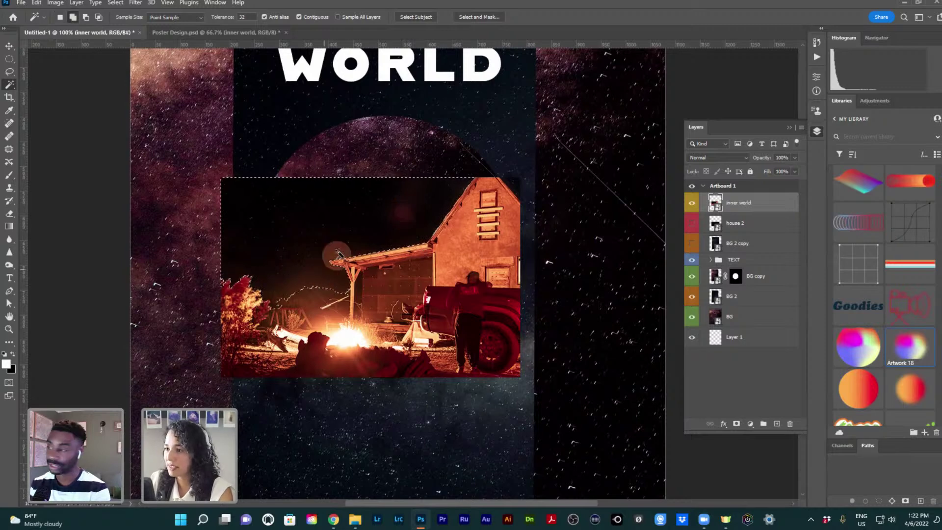
{"action": "left_click", "coordinate": [225, 32]}
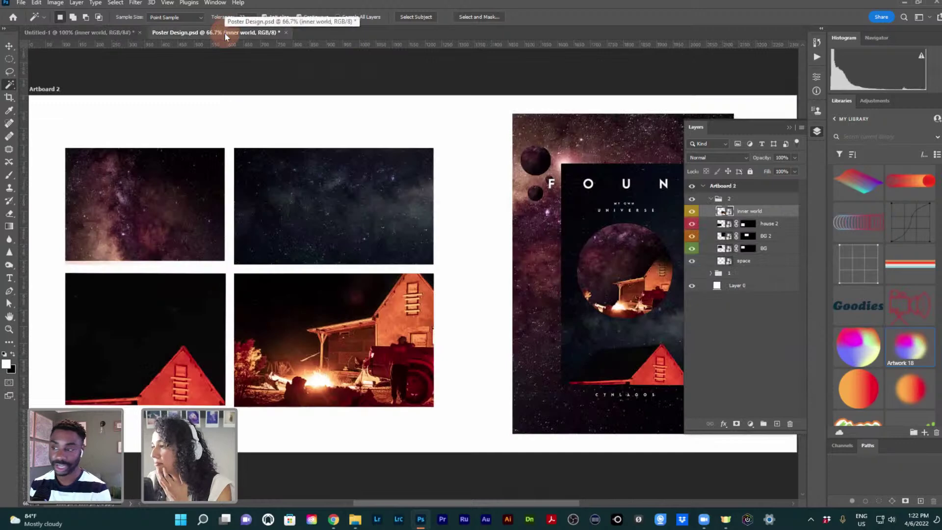
{"action": "left_click", "coordinate": [116, 33]}
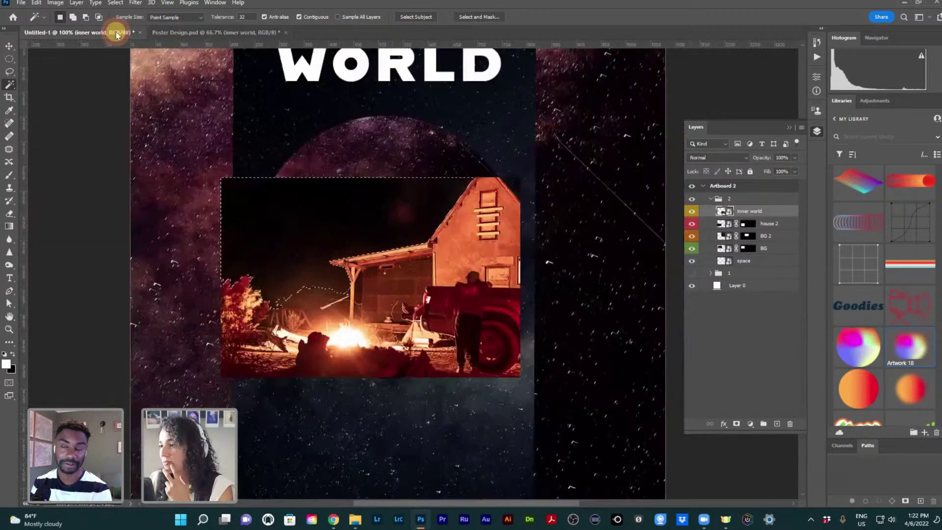
Try adding and subtracting the glow area above the campfire with the Magic Wand at tolerance 32
{"action": "left_click", "coordinate": [312, 306], "text": "shift"}
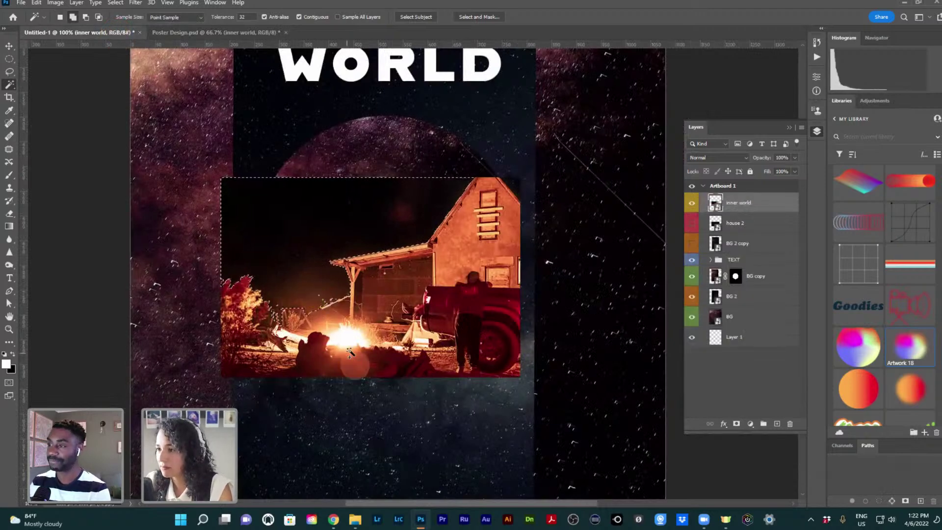
{"action": "left_click", "coordinate": [280, 318], "text": "alt"}
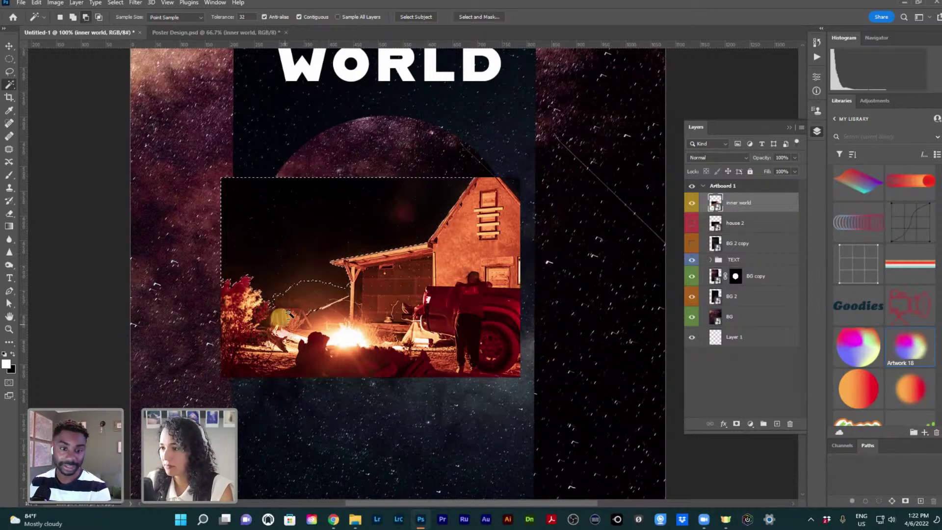
{"action": "left_click", "coordinate": [305, 297]}
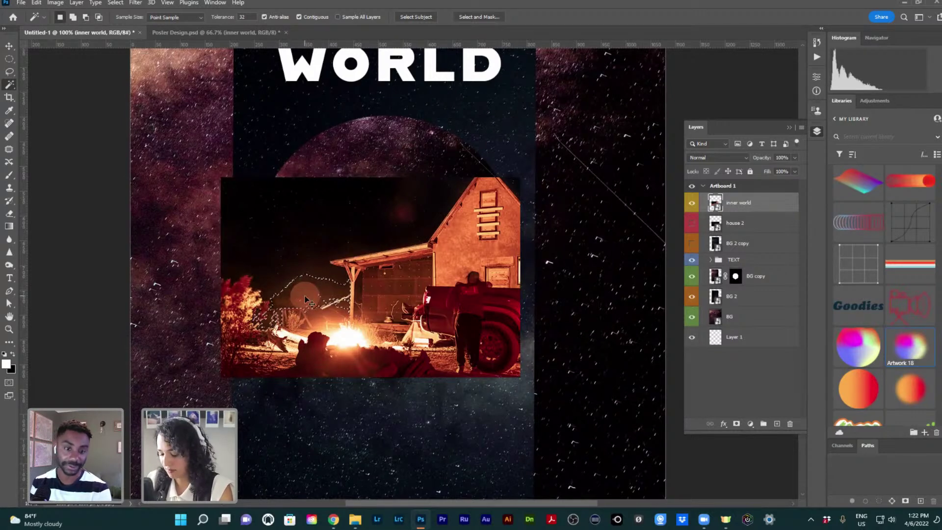
{"action": "left_click", "coordinate": [338, 285], "text": "shift"}
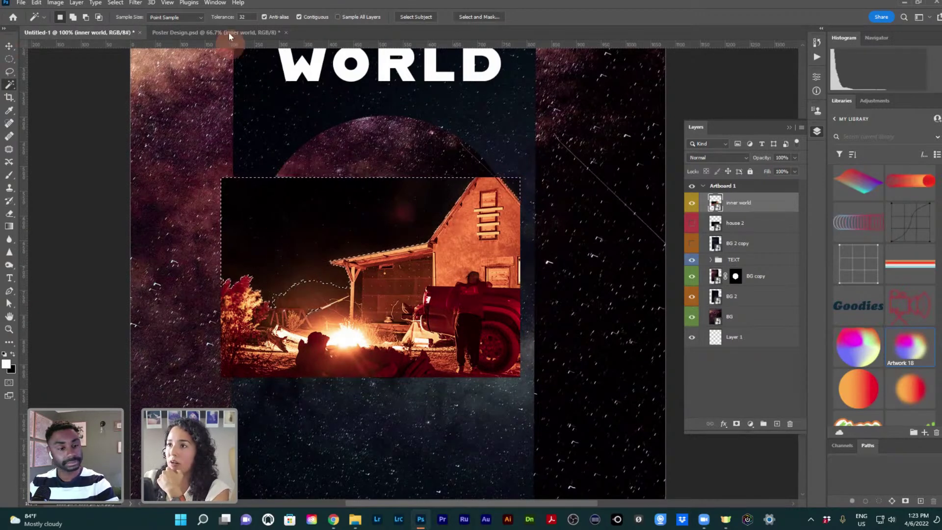
Set the Magic Wand tolerance to 10 and add the glowing sky patches above the campfire to the selection
{"action": "left_click", "coordinate": [248, 15]}
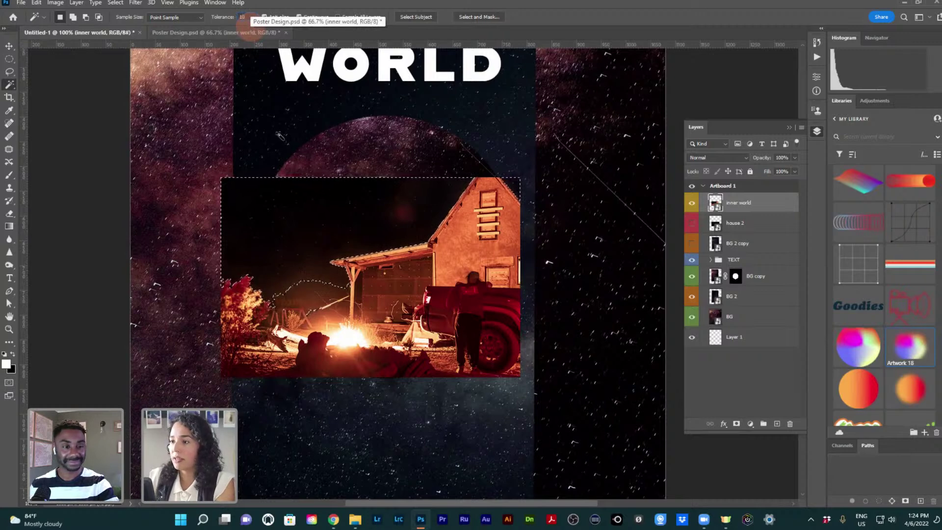
{"action": "left_click", "coordinate": [307, 289], "text": "shift"}
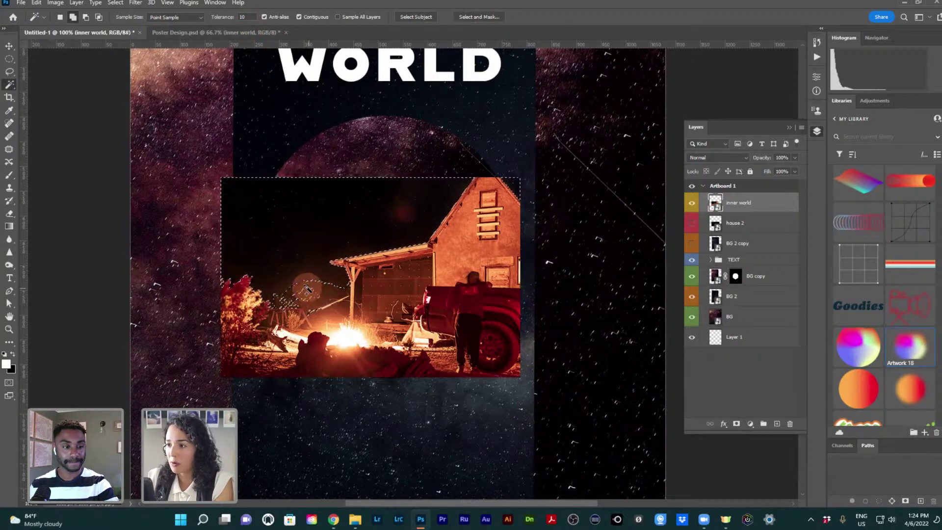
{"action": "left_click", "coordinate": [324, 296]}
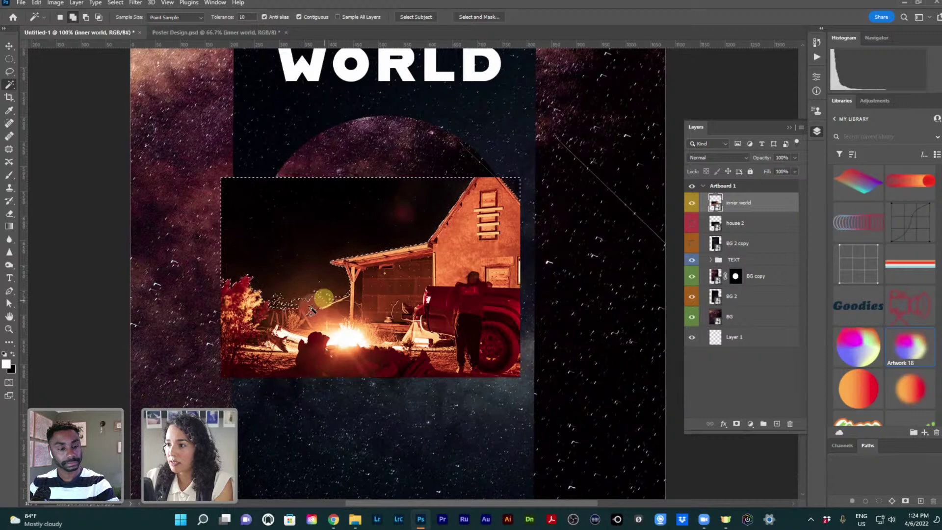
{"action": "left_click", "coordinate": [338, 284]}
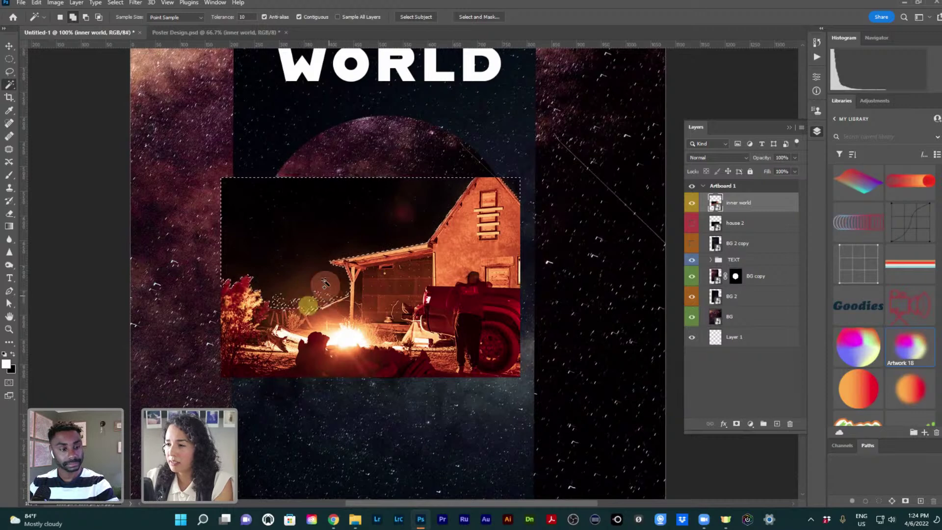
{"action": "left_click", "coordinate": [297, 301]}
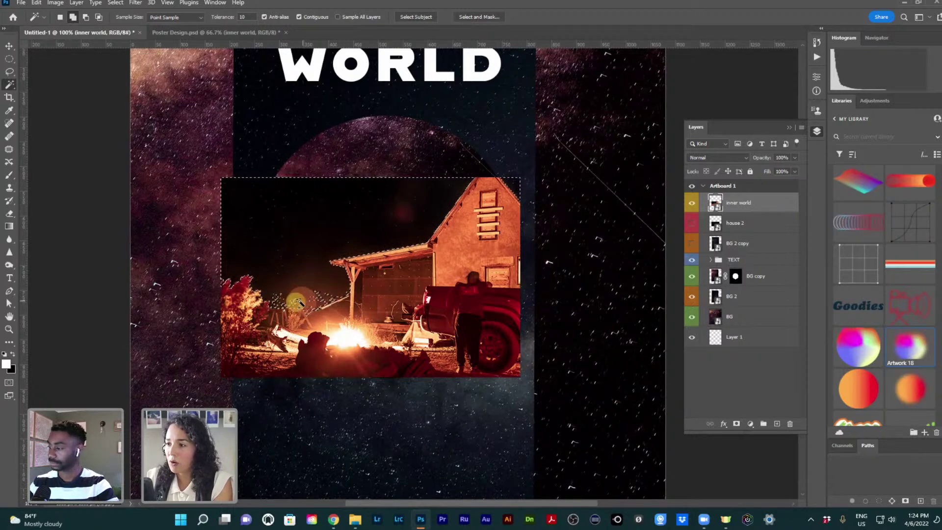
{"action": "left_click", "coordinate": [297, 304]}
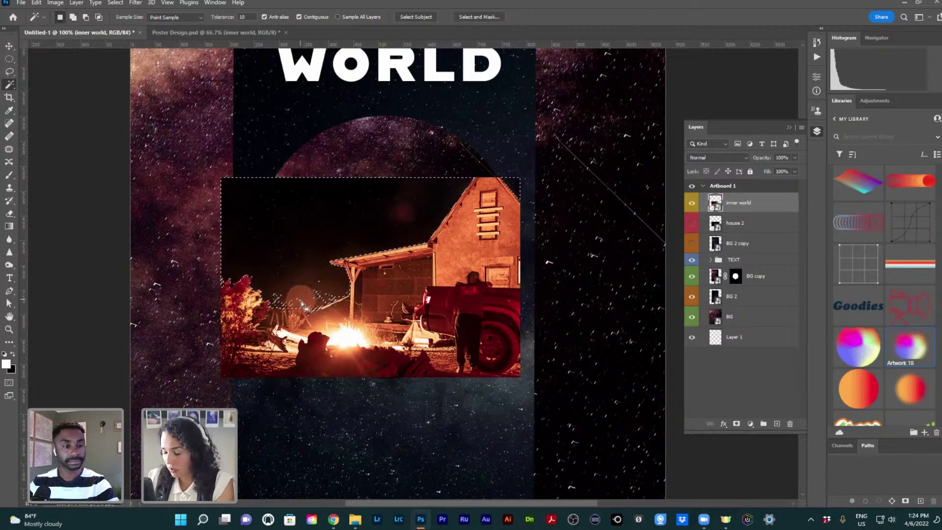
Try subtracting patches above the campfire and near the shed post from the selection, and undo the replaced selection
{"action": "key", "text": "alt"}
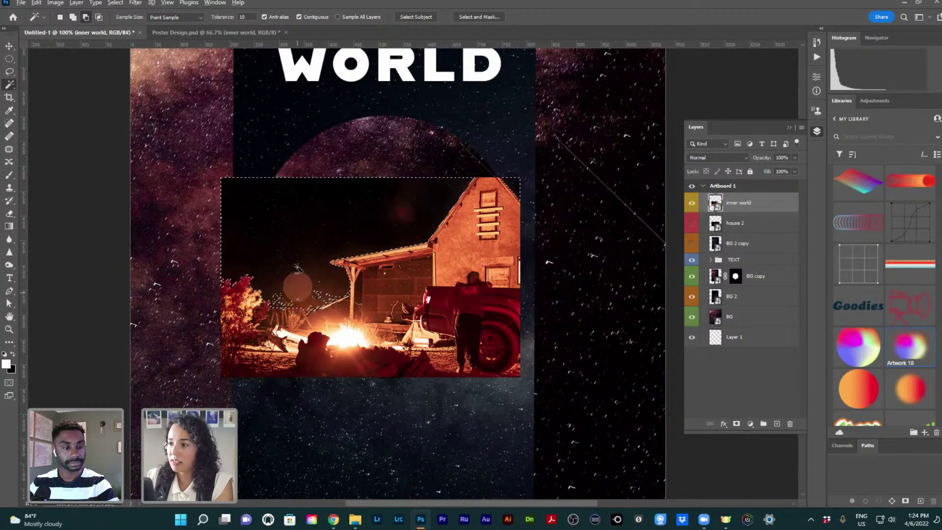
{"action": "left_click", "coordinate": [292, 296], "text": "alt"}
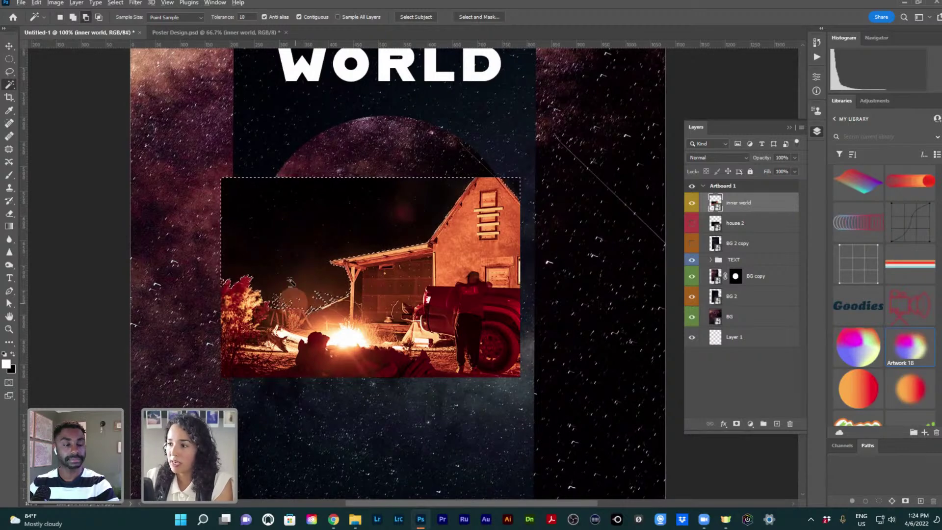
{"action": "left_click", "coordinate": [334, 284], "text": "alt"}
{"action": "left_click", "coordinate": [363, 292], "text": "alt"}
{"action": "left_click", "coordinate": [361, 293]}
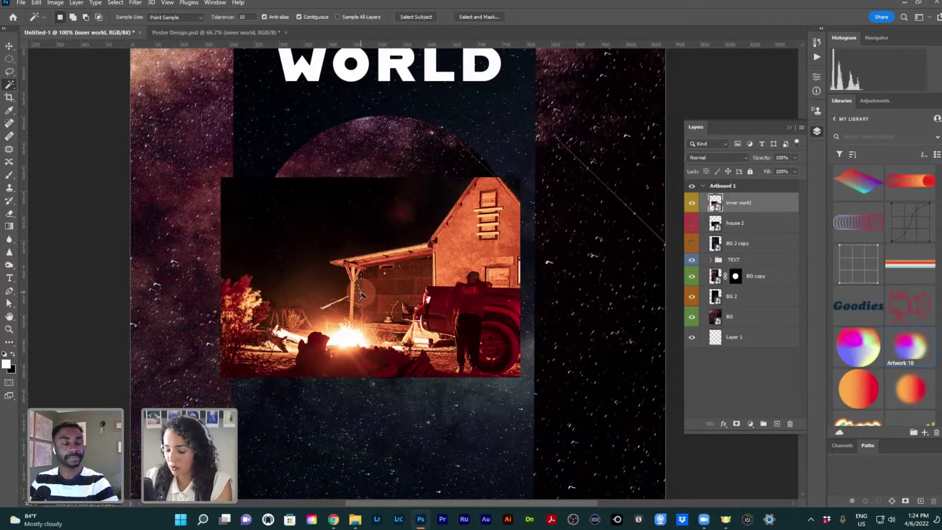
{"action": "left_click", "coordinate": [361, 293]}
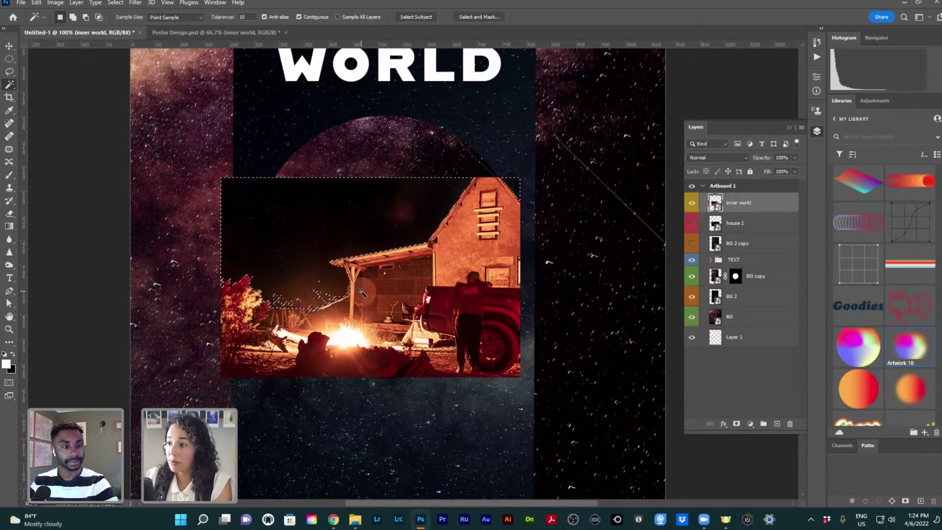
Add the dark area just behind the shed post and the remaining glow above the campfire to the selection
{"action": "left_click", "coordinate": [360, 294], "text": "shift"}
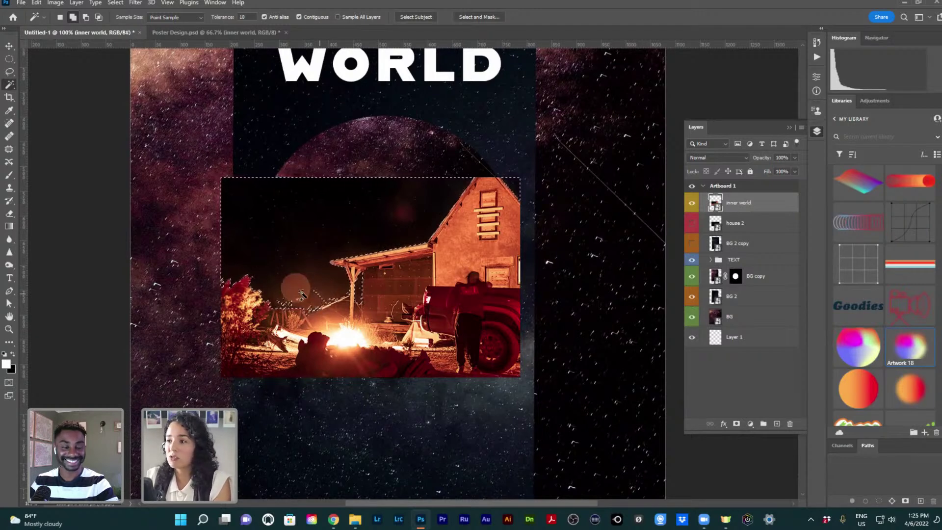
{"action": "left_click", "coordinate": [317, 294]}
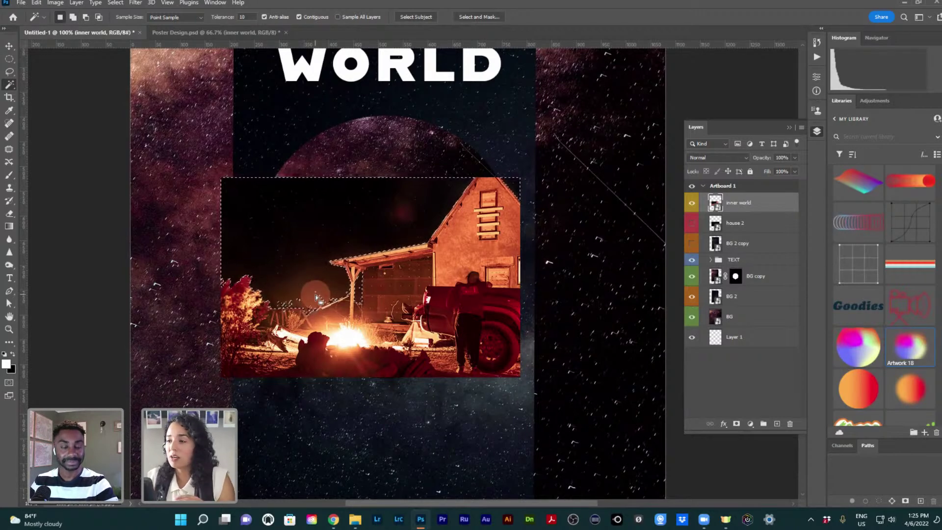
{"action": "left_click", "coordinate": [816, 77]}
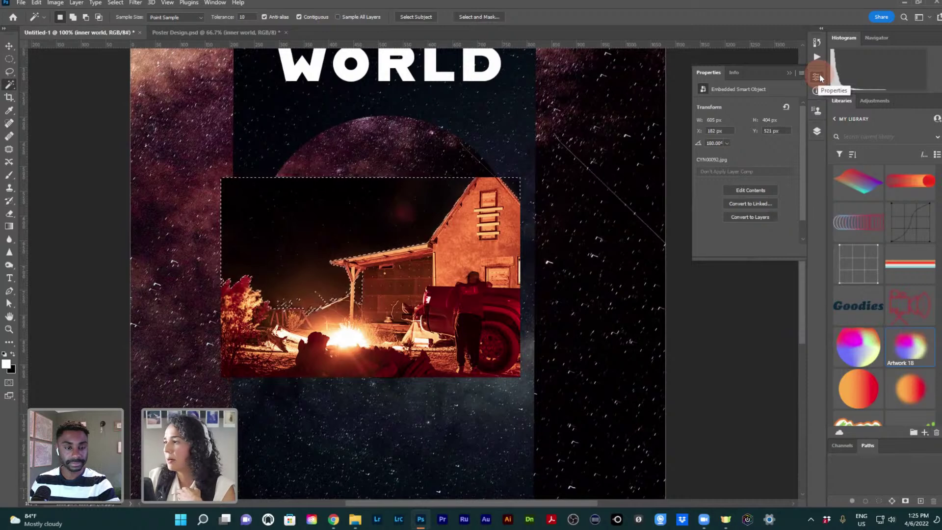
{"action": "left_click", "coordinate": [790, 75]}
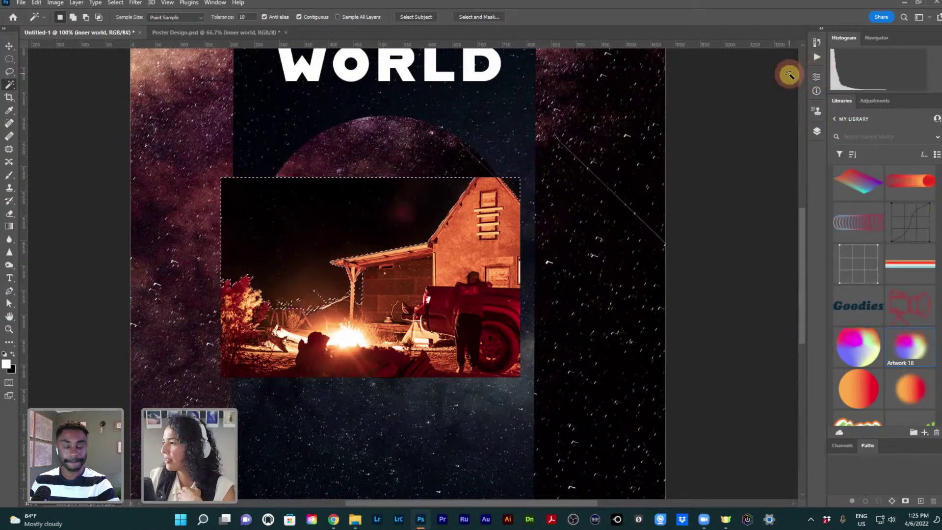
{"action": "left_click", "coordinate": [816, 78]}
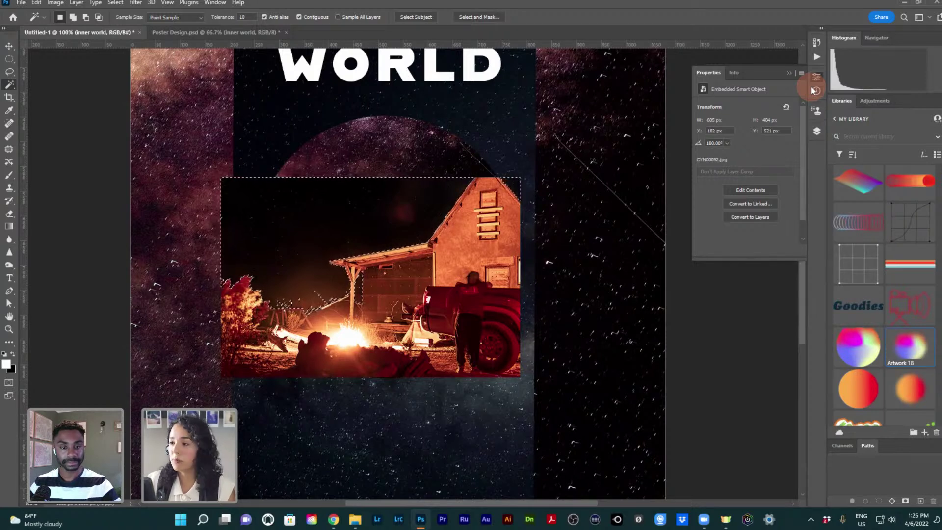
{"action": "left_click", "coordinate": [788, 73]}
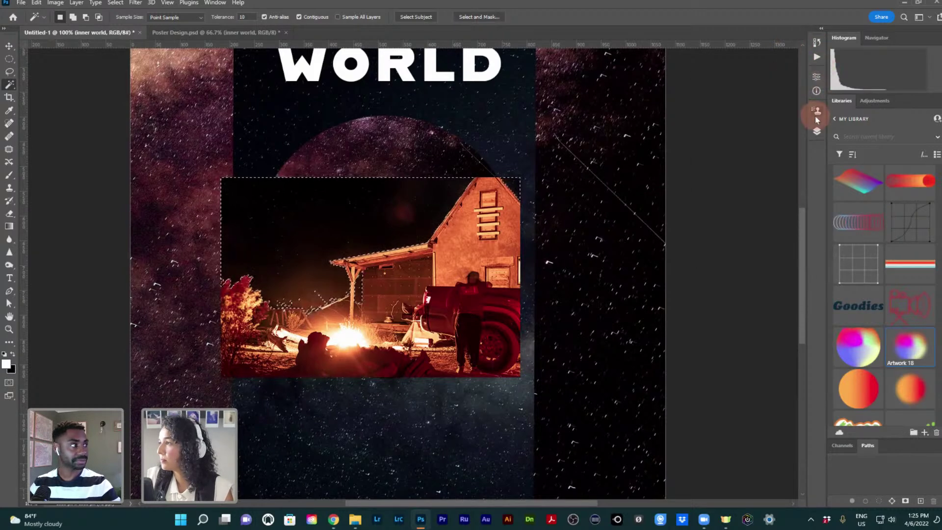
Mask the inner world layer, undo the mask that keeps only the sky, and add an inverted one that hides it
{"action": "left_click", "coordinate": [816, 131]}
{"action": "left_click", "coordinate": [737, 424]}
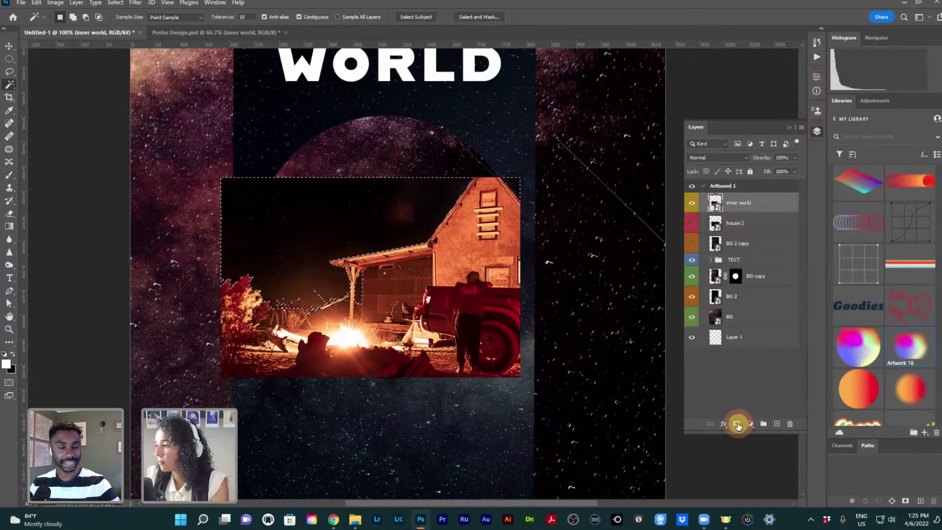
{"action": "key", "text": "ctrl+z"}
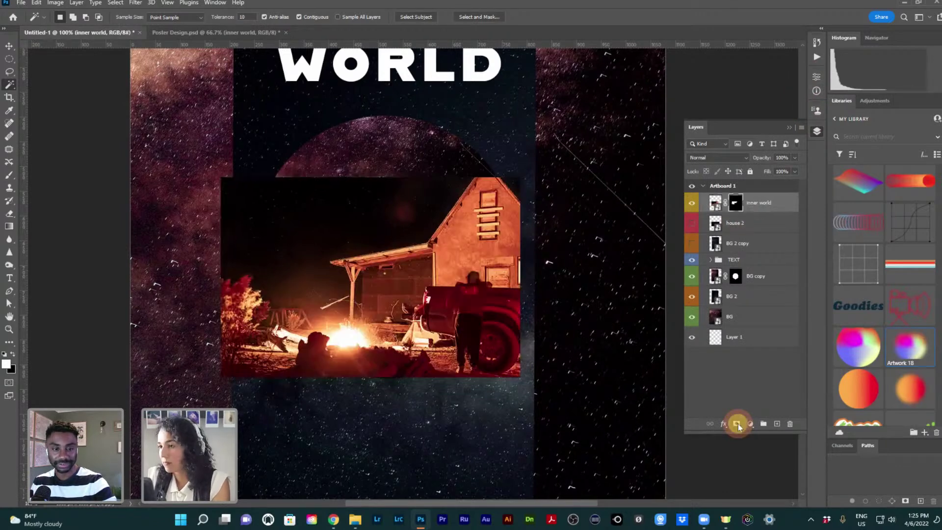
{"action": "left_click", "coordinate": [736, 424]}
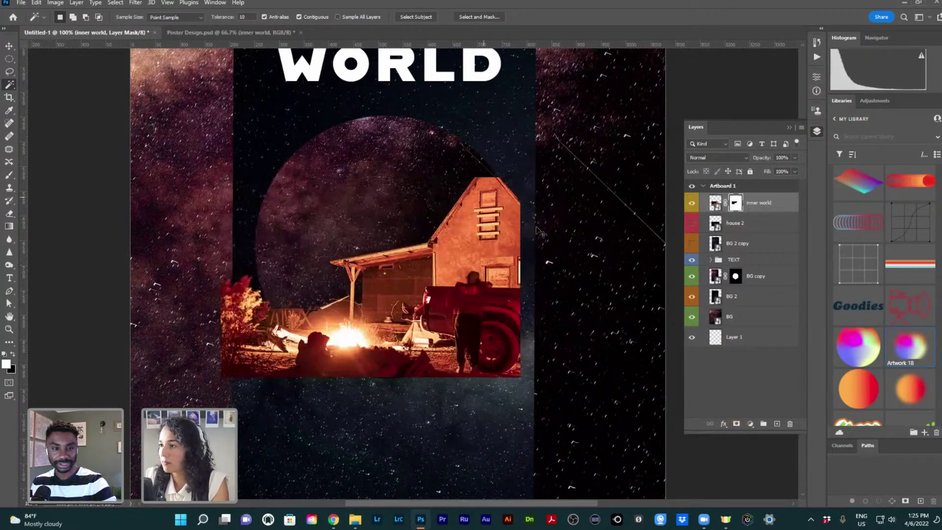
{"action": "key", "text": "c"}
{"action": "left_click", "coordinate": [505, 237]}
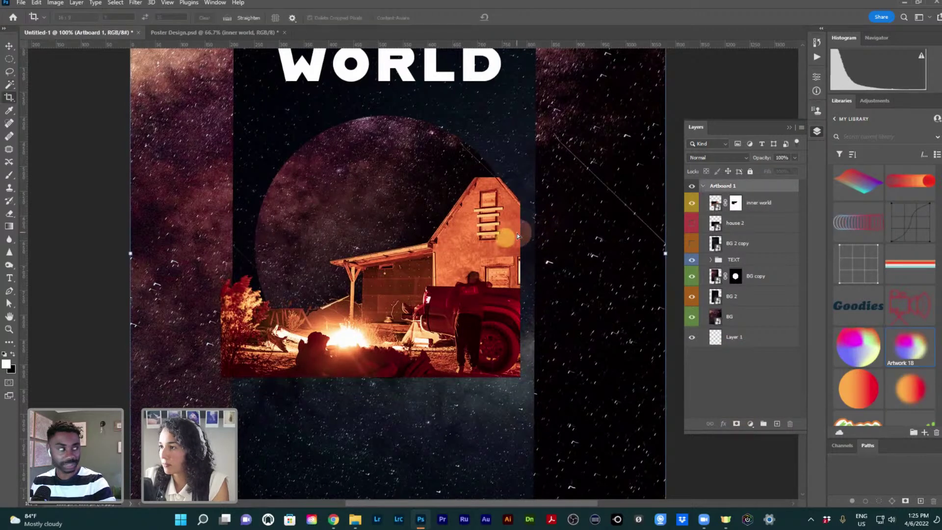
{"action": "key", "text": "ctrl+z"}
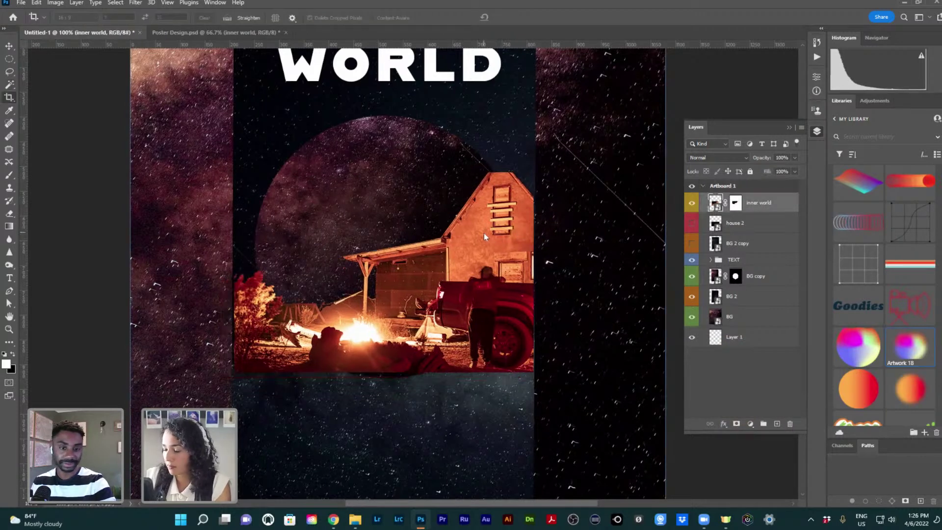
Move the masked campfire house layer right over the galaxy circle, its centre at about X 527.5 px, Y 723 px
{"action": "key", "text": "v"}
{"action": "left_click", "coordinate": [475, 233]}
{"action": "left_click_drag", "start_coordinate": [496, 224], "coordinate": [485, 242]}
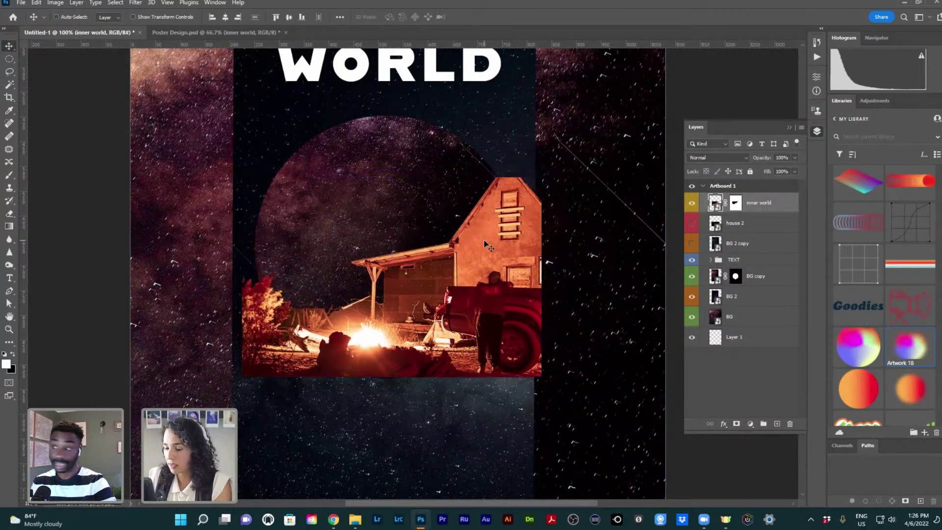
Nudge the campfire house layer 5 px to the right with Free Transform and apply it
{"action": "key", "text": "ctrl+t"}
{"action": "left_click", "coordinate": [249, 49]}
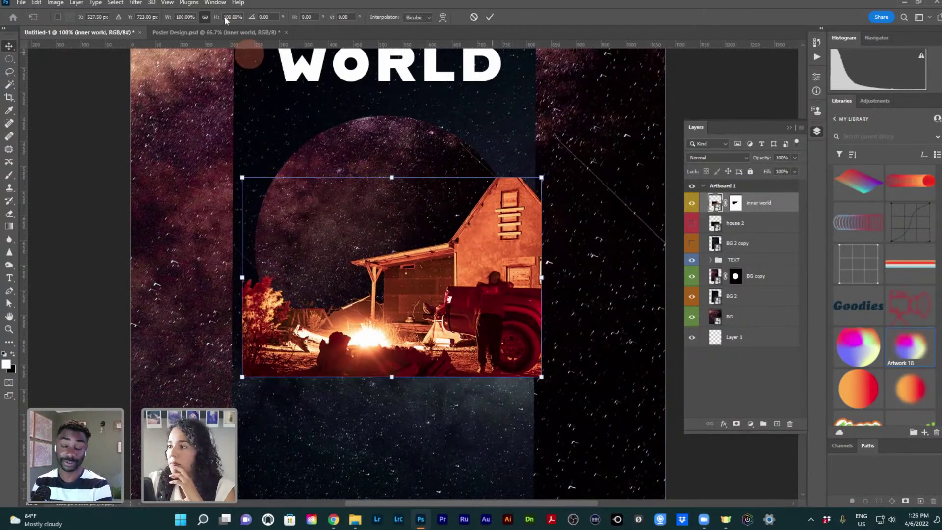
{"action": "key", "text": "Right"}
{"action": "key", "text": "Right"}
{"action": "key", "text": "Right"}
{"action": "key", "text": "Right"}
{"action": "key", "text": "Right"}
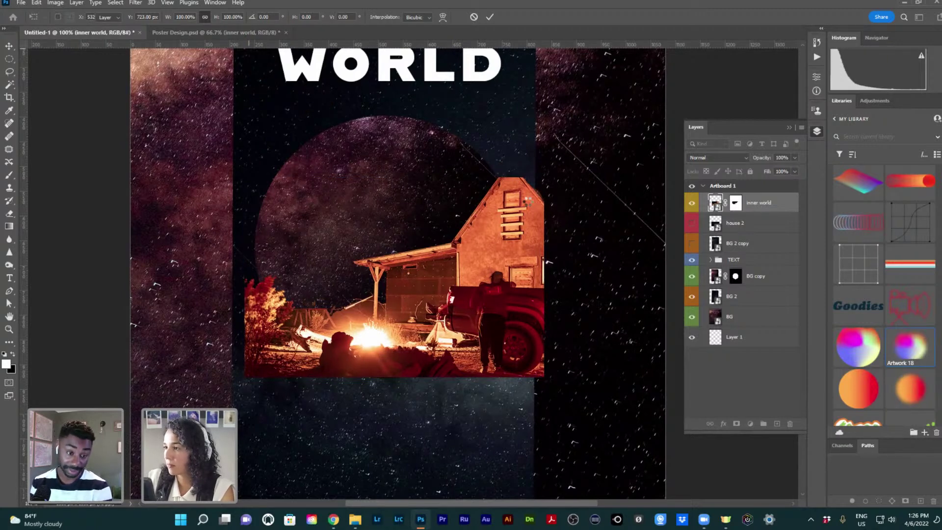
{"action": "key", "text": "Return"}
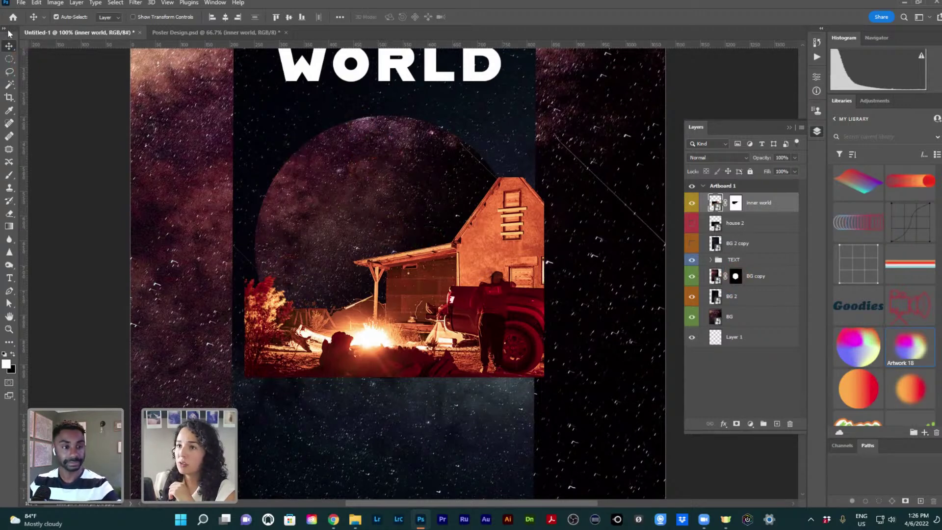
{"action": "left_click", "coordinate": [10, 58]}
{"action": "left_click_drag", "start_coordinate": [281, 133], "coordinate": [538, 341]}
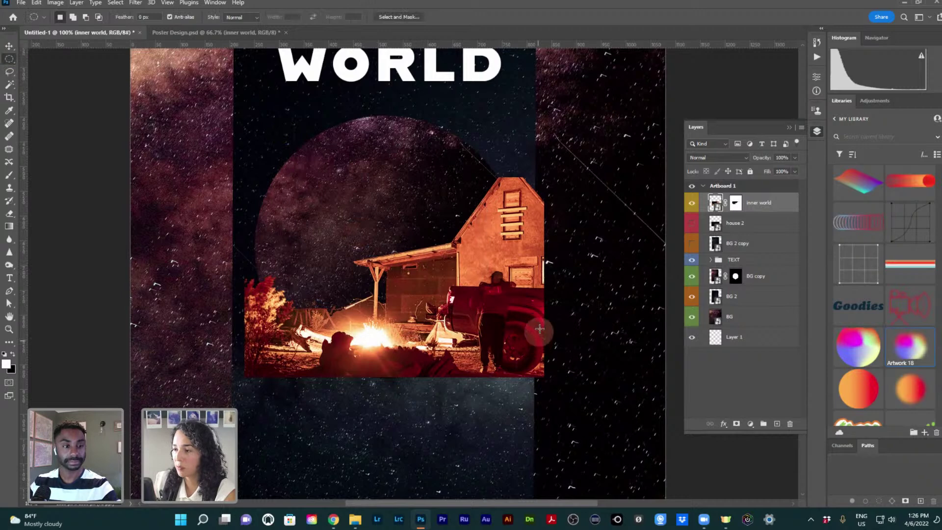
{"action": "left_click", "coordinate": [540, 319]}
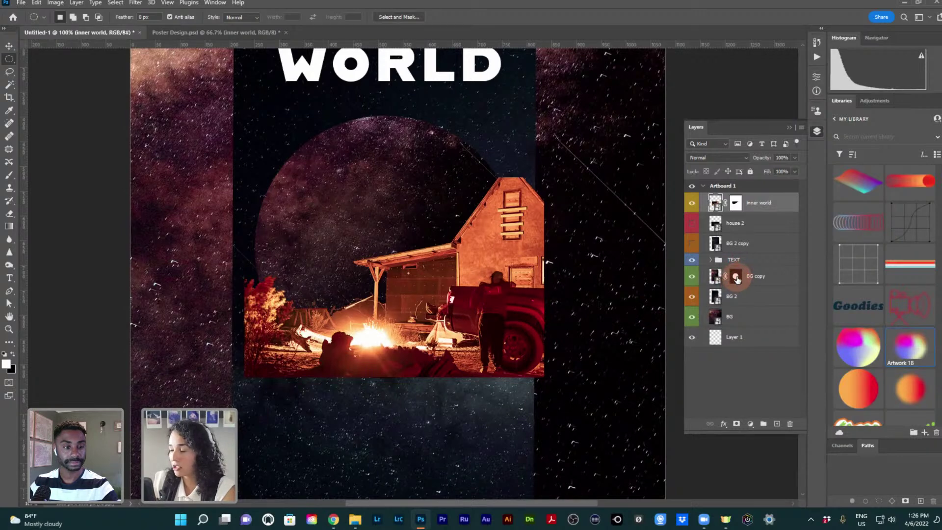
Load the BG copy layer's circle mask as a selection and add a second mask to the inner world layer
{"action": "left_click_drag", "start_coordinate": [736, 280], "coordinate": [737, 280]}
{"action": "left_click", "coordinate": [735, 278], "text": "ctrl"}
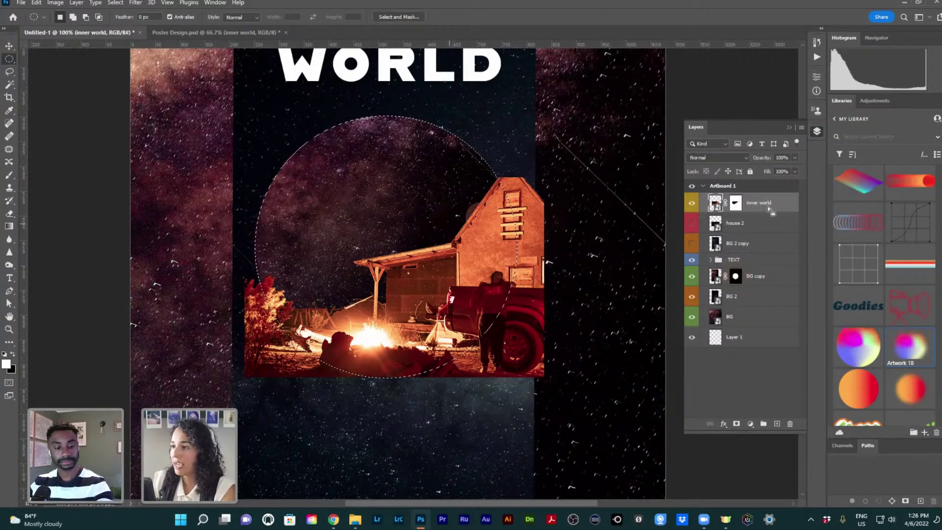
{"action": "left_click", "coordinate": [693, 204]}
{"action": "left_click", "coordinate": [692, 204]}
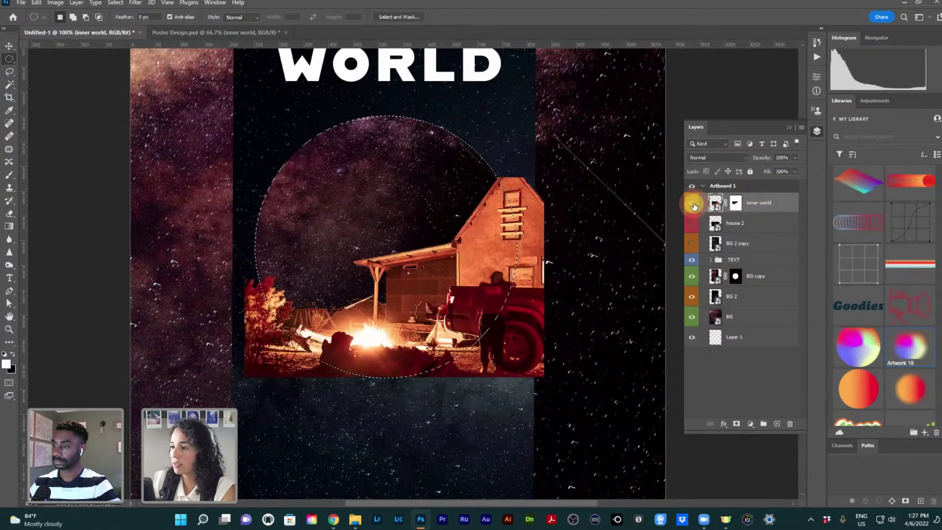
{"action": "left_click", "coordinate": [693, 205]}
{"action": "left_click", "coordinate": [692, 204]}
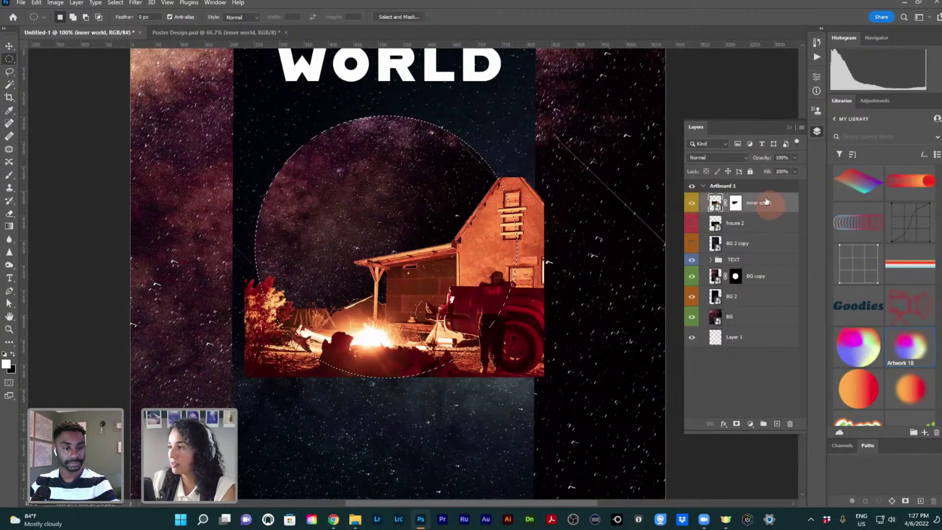
{"action": "left_click", "coordinate": [736, 423]}
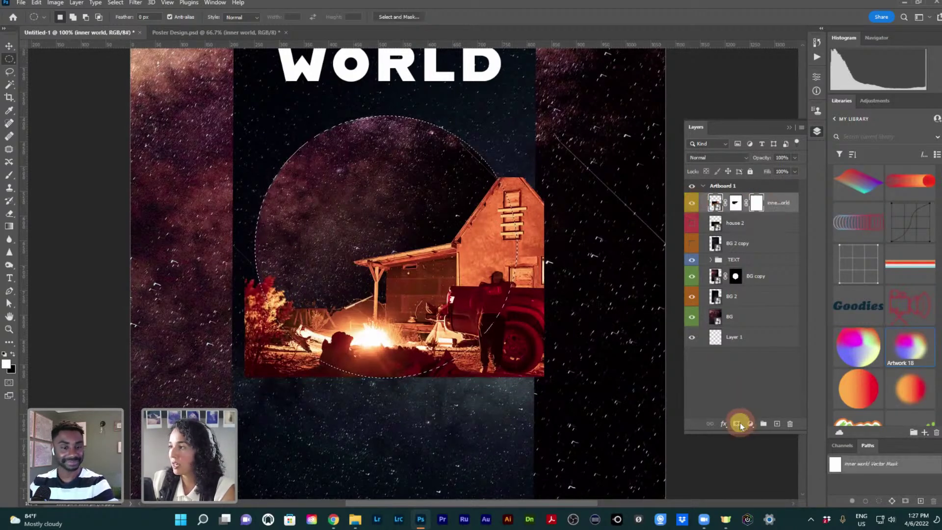
Undo the second mask on the inner world layer and place the layer in a new group
{"action": "key", "text": "ctrl+z"}
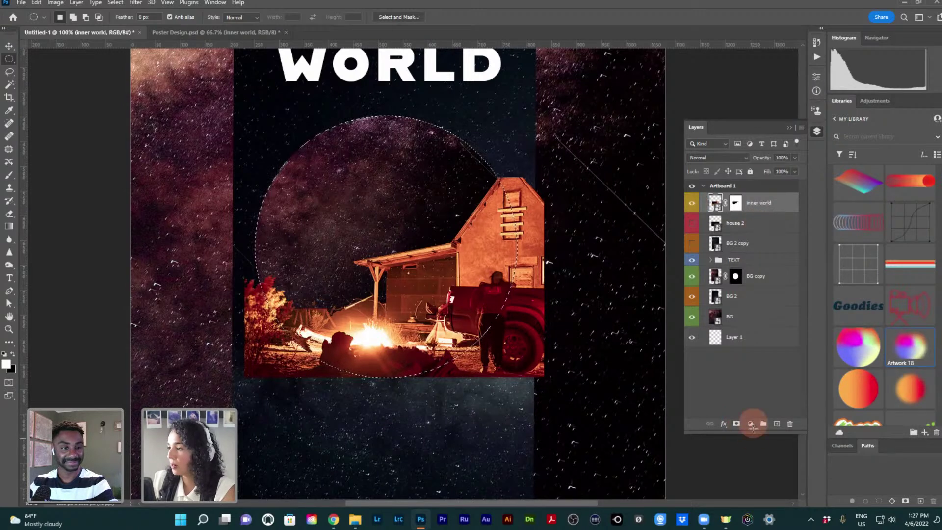
{"action": "left_click", "coordinate": [764, 424]}
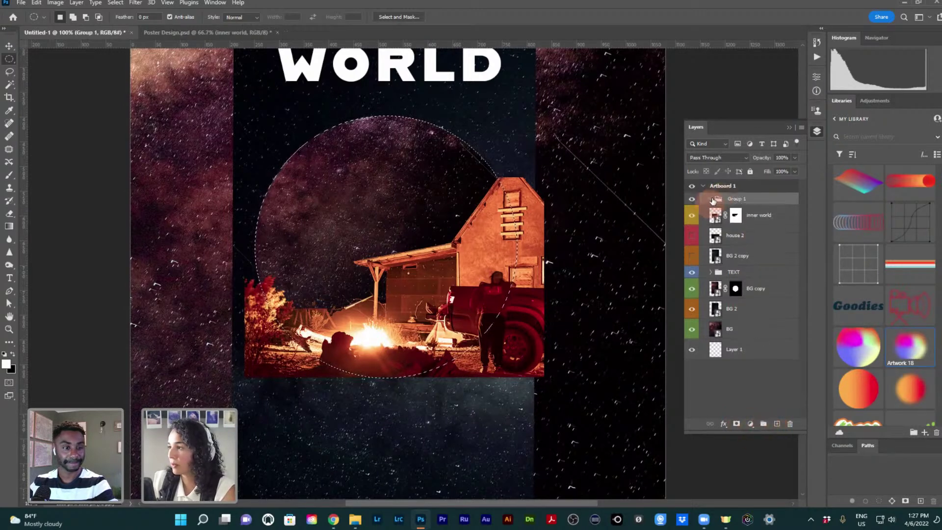
{"action": "mouse_move", "coordinate": [716, 215]}
{"action": "left_mouse_down"}
{"action": "mouse_move", "coordinate": [752, 210]}
{"action": "mouse_move", "coordinate": [723, 199]}
{"action": "left_mouse_up"}
{"action": "left_click", "coordinate": [711, 199]}
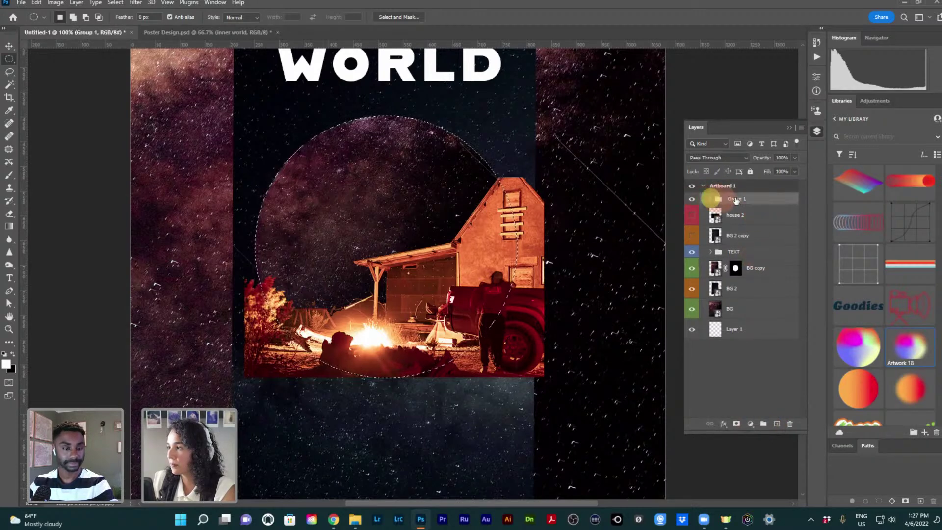
Rename the new group "innner world" and mask it with the active circular selection
{"action": "left_click", "coordinate": [738, 200]}
{"action": "double_click", "coordinate": [738, 200]}
{"action": "type", "text": "innner world"}
{"action": "key", "text": "Return"}
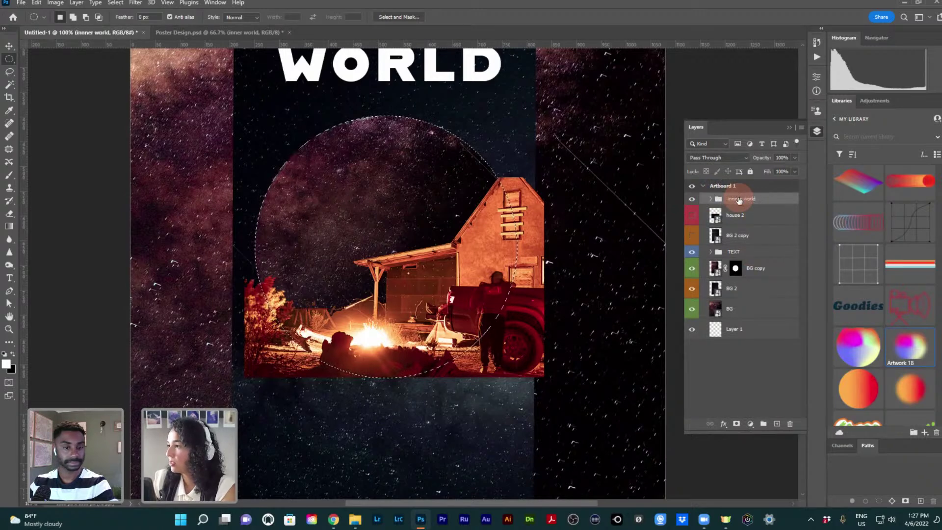
{"action": "left_click", "coordinate": [708, 199]}
{"action": "left_click", "coordinate": [708, 199]}
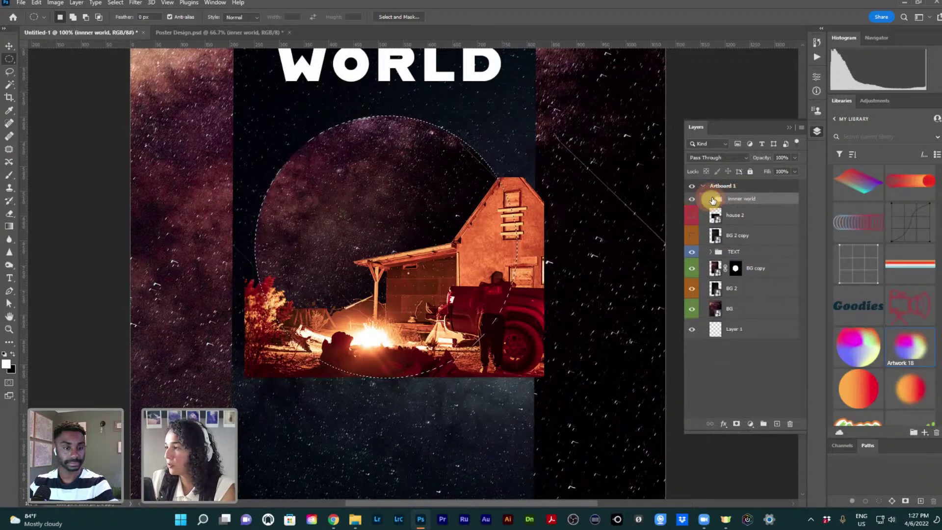
{"action": "left_click", "coordinate": [736, 424]}
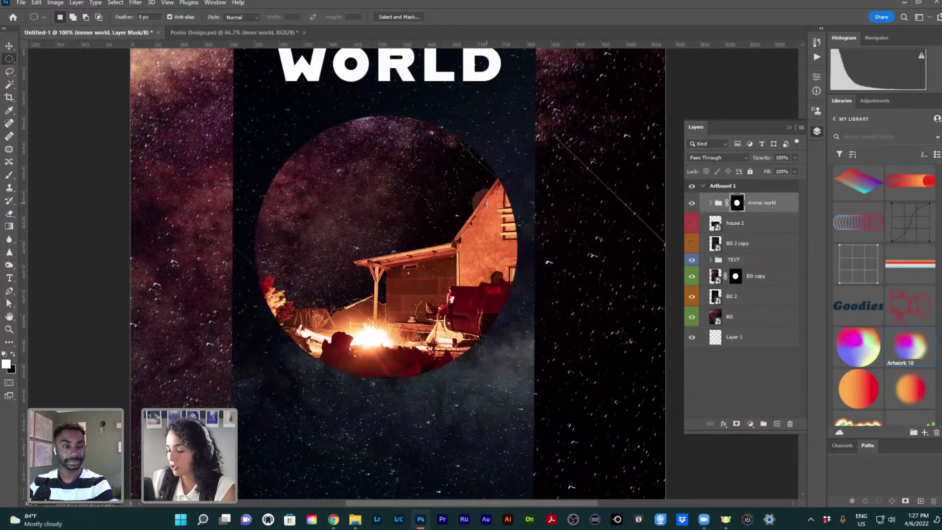
Unlink the innner world group's mask and shift the inner world layer inside the group slightly left within the circle
{"action": "key", "text": "v"}
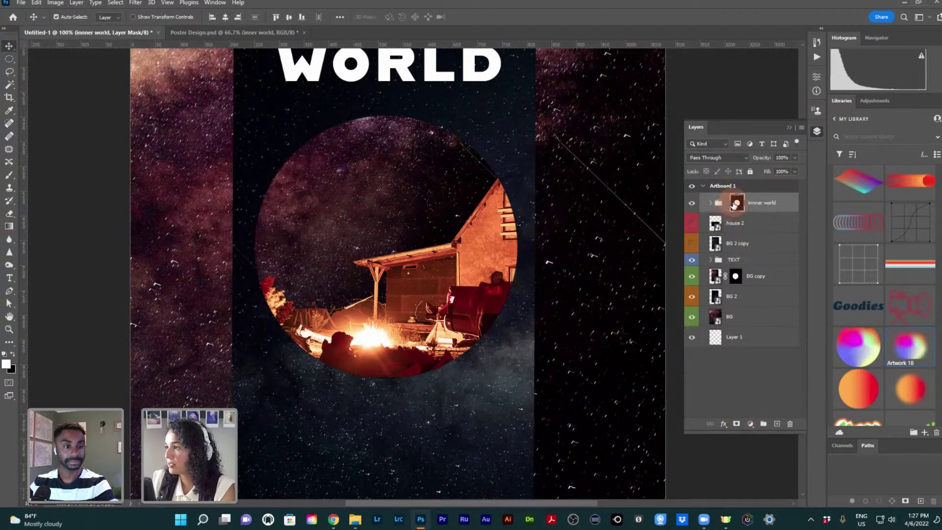
{"action": "left_click_drag", "start_coordinate": [457, 273], "coordinate": [507, 278]}
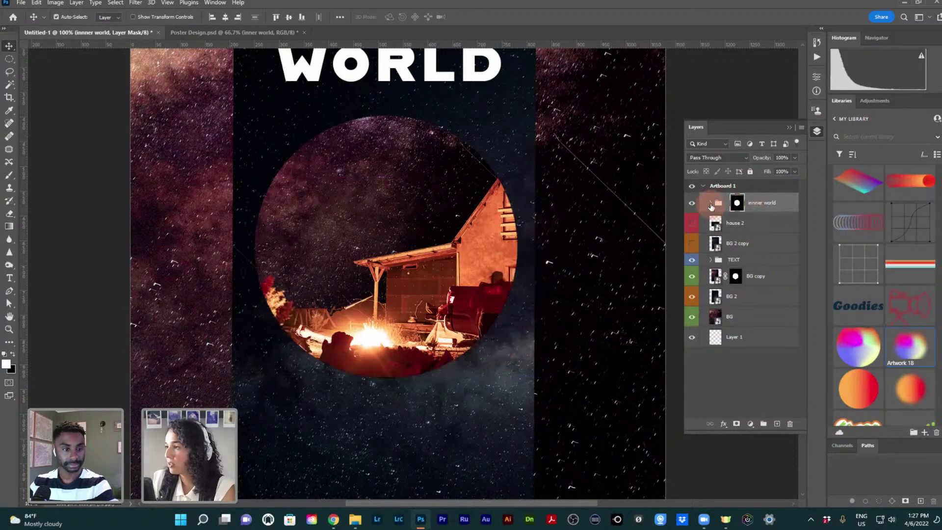
{"action": "left_click", "coordinate": [710, 203]}
{"action": "left_click", "coordinate": [722, 224]}
{"action": "left_click_drag", "start_coordinate": [472, 269], "coordinate": [449, 261]}
{"action": "key", "text": "ctrl+z"}
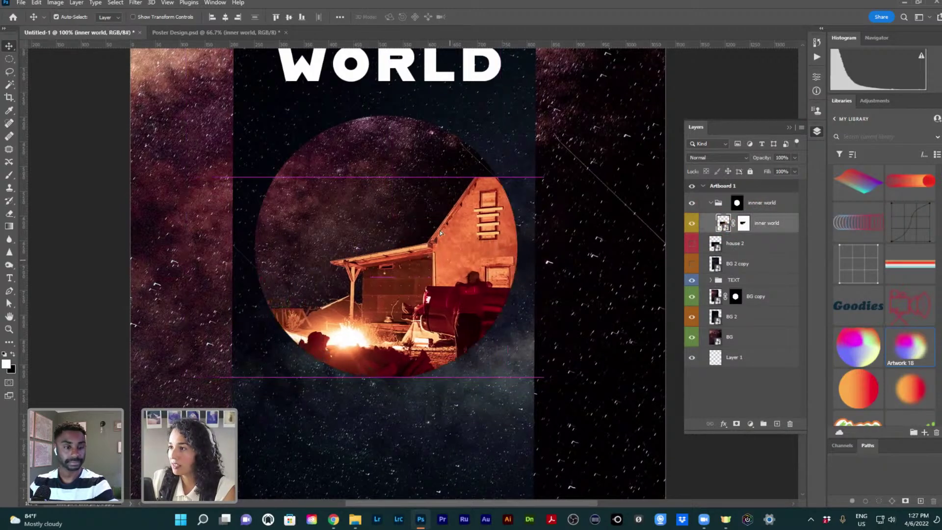
Fine-tune the campfire house's horizontal position inside the circle, moving it slightly back to the right
{"action": "left_click", "coordinate": [484, 176]}
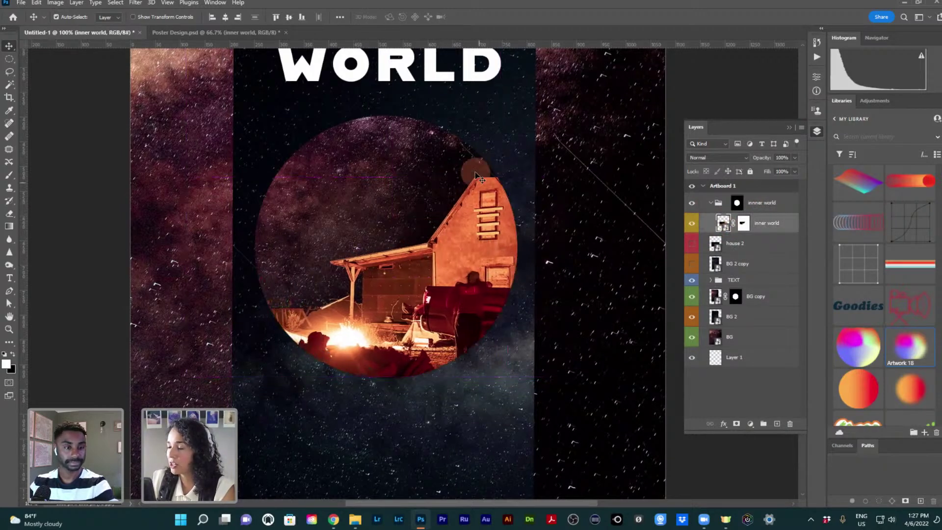
{"action": "left_click", "coordinate": [482, 179]}
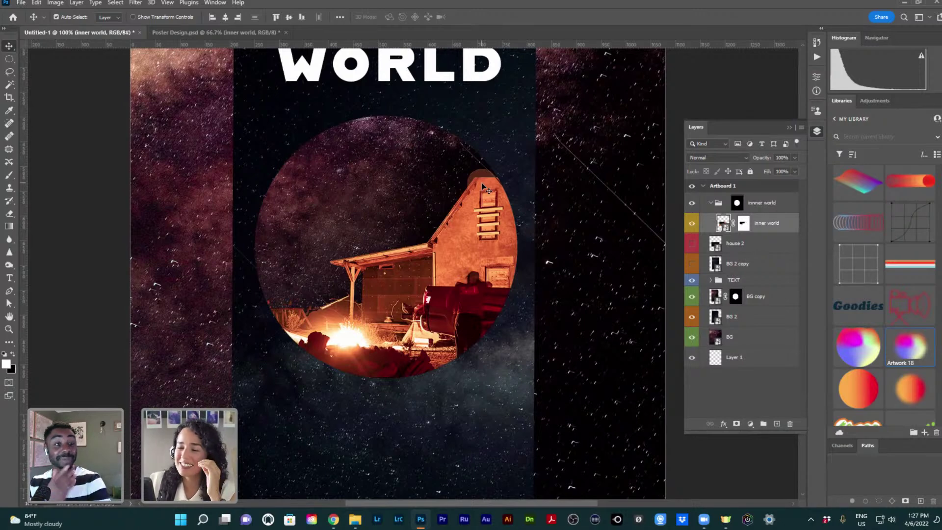
{"action": "mouse_move", "coordinate": [481, 186]}
{"action": "left_mouse_down"}
{"action": "mouse_move", "coordinate": [479, 195]}
{"action": "mouse_move", "coordinate": [499, 193]}
{"action": "mouse_move", "coordinate": [490, 187]}
{"action": "left_mouse_up"}
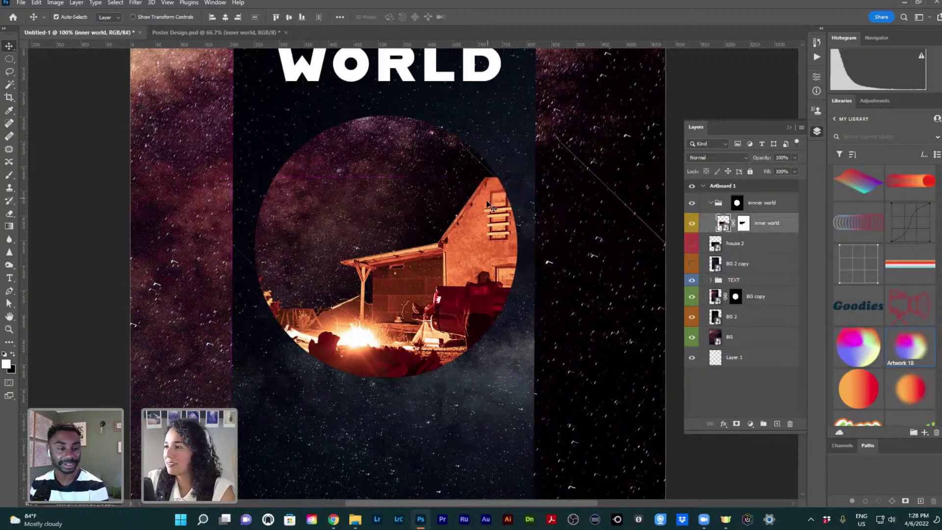
{"action": "key", "text": "shift+Right"}
{"action": "key", "text": "Right"}
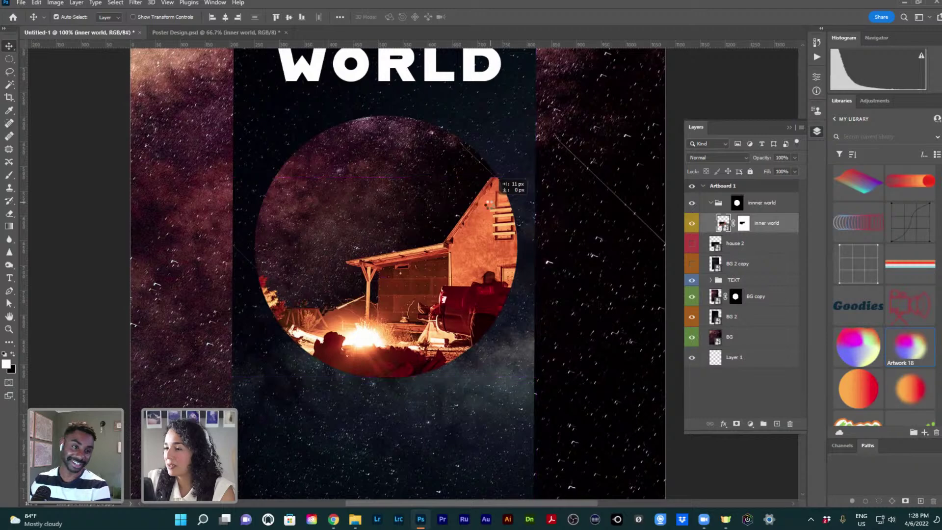
{"action": "left_click_drag", "start_coordinate": [473, 268], "coordinate": [496, 243]}
{"action": "left_click", "coordinate": [503, 298]}
{"action": "left_click_drag", "start_coordinate": [492, 296], "coordinate": [474, 295]}
Target the inner world layer's own mask and prepare a black brush with 0% hardness and a size of 175 px
{"action": "left_click", "coordinate": [743, 224]}
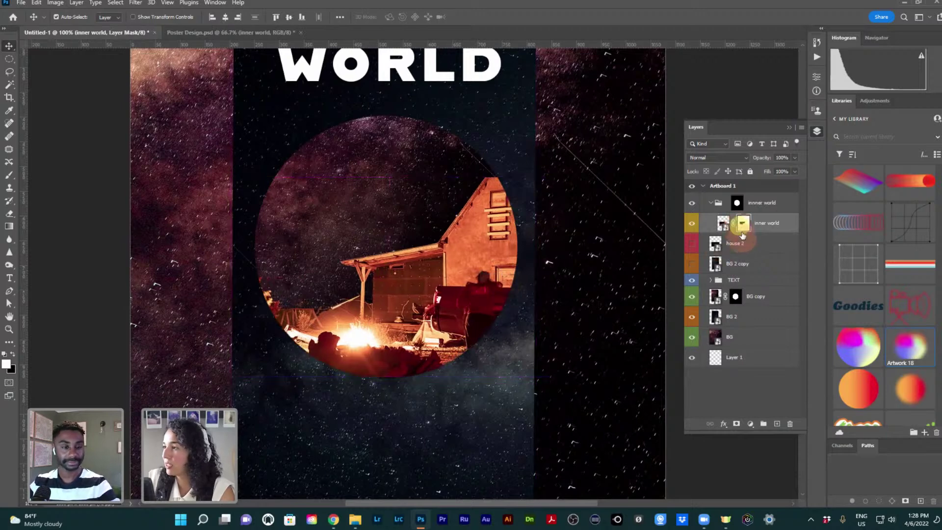
{"action": "left_click", "coordinate": [11, 176]}
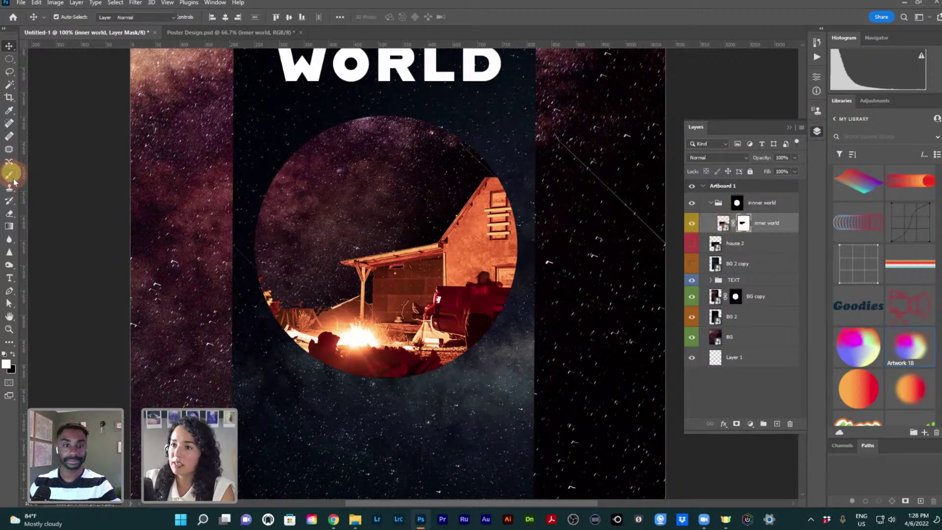
{"action": "left_click", "coordinate": [69, 16]}
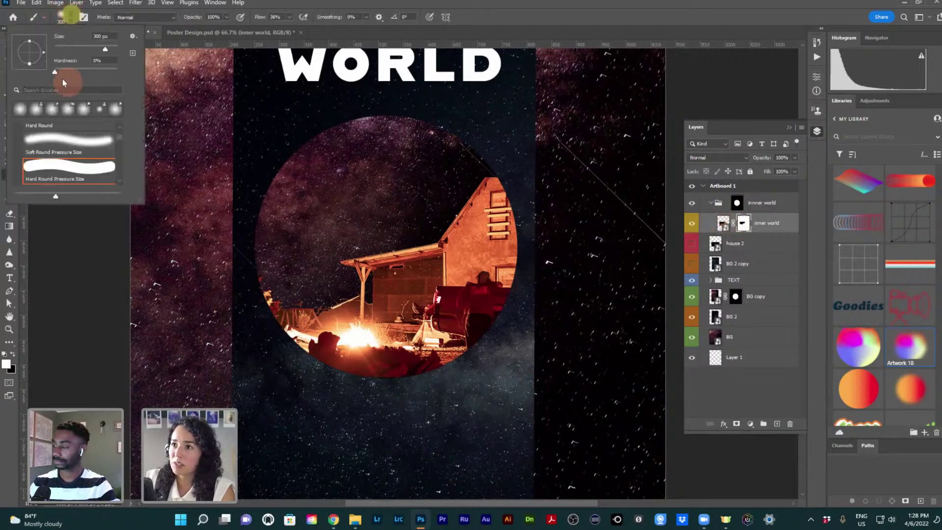
{"action": "left_click", "coordinate": [54, 72]}
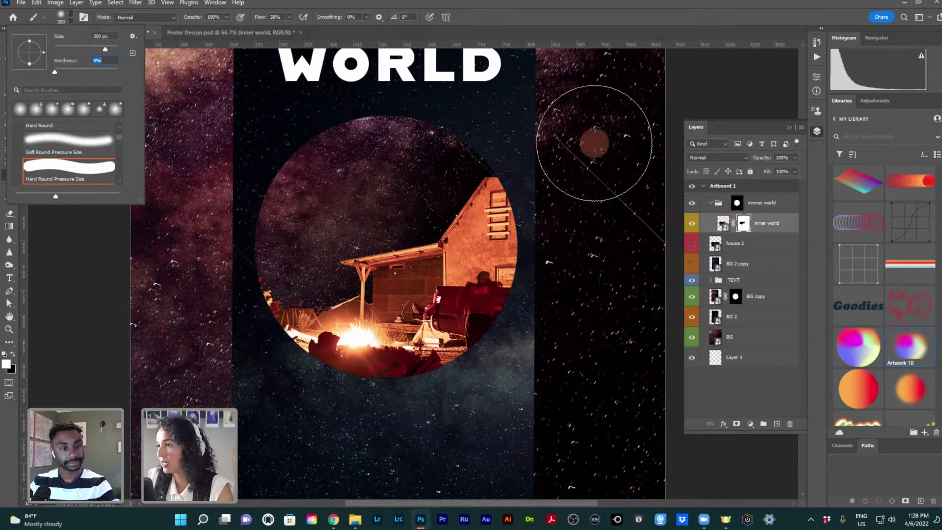
{"action": "key", "text": "Return"}
{"action": "mouse_move", "coordinate": [506, 153]}
{"action": "left_mouse_down"}
{"action": "mouse_move", "coordinate": [498, 172]}
{"action": "mouse_move", "coordinate": [490, 153]}
{"action": "mouse_move", "coordinate": [497, 167]}
{"action": "left_mouse_up"}
{"action": "key", "text": "bracketright"}
{"action": "key", "text": "bracketright"}
{"action": "key", "text": "bracketright"}
{"action": "left_click", "coordinate": [743, 224]}
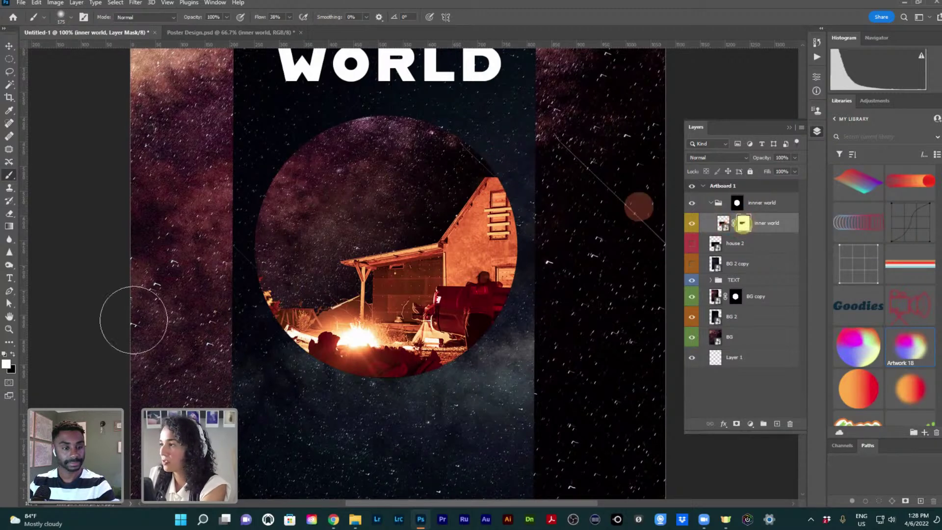
{"action": "left_click", "coordinate": [13, 354]}
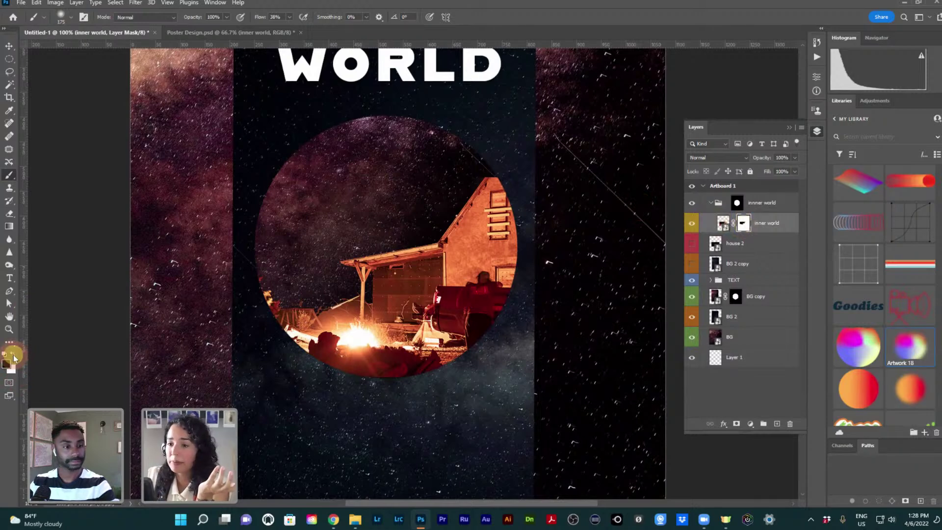
Fade the house's roof peak into the sky on the layer mask, undoing the first stroke and using a smaller soft black brush up to 150 px
{"action": "left_click_drag", "start_coordinate": [488, 173], "coordinate": [504, 142]}
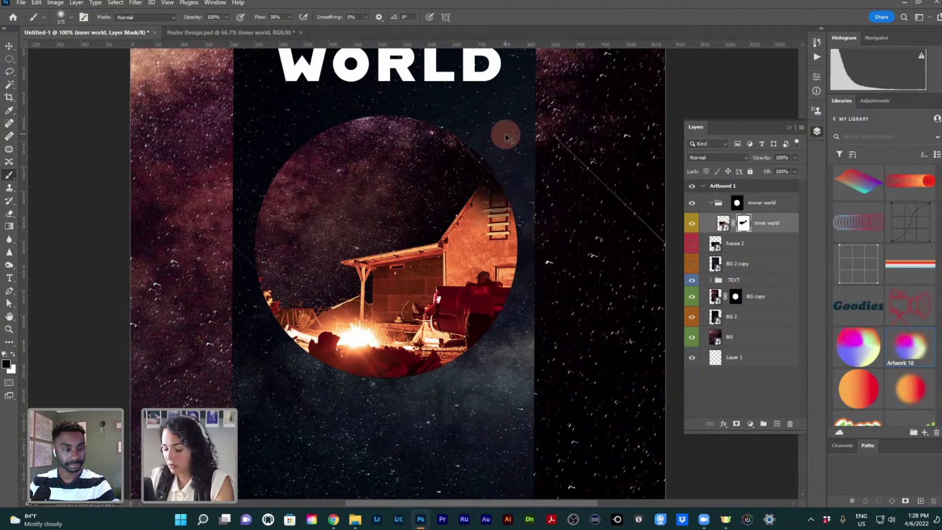
{"action": "key", "text": "ctrl+z"}
{"action": "key", "text": "bracketleft"}
{"action": "key", "text": "bracketleft"}
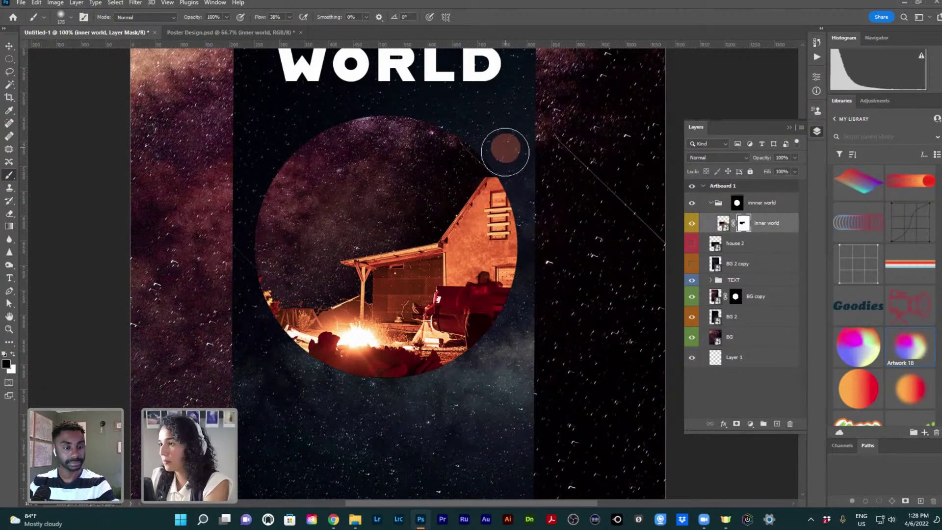
{"action": "left_click", "coordinate": [491, 155]}
{"action": "key", "text": "bracketright"}
{"action": "left_click", "coordinate": [508, 164]}
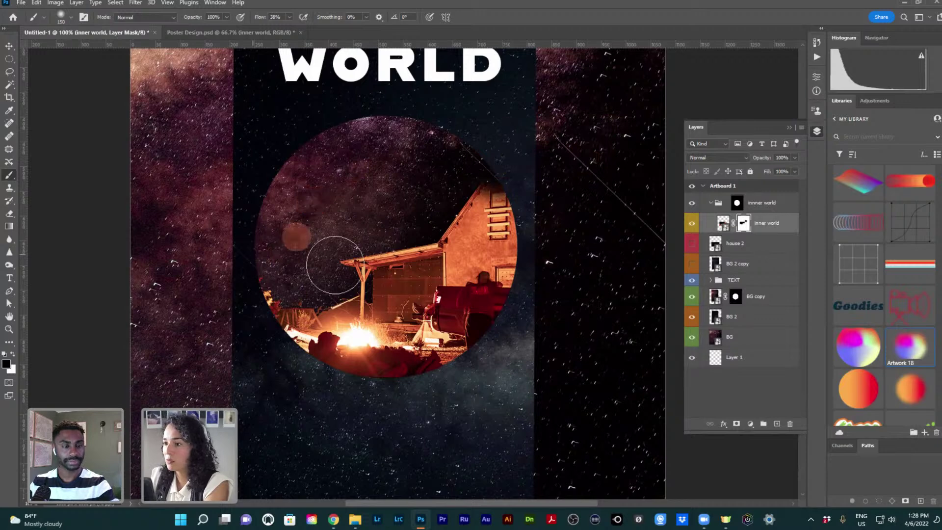
Soften the leftover background beside the porch on the mask with a smaller soft black brush
{"action": "key", "text": "bracketleft"}
{"action": "key", "text": "bracketleft"}
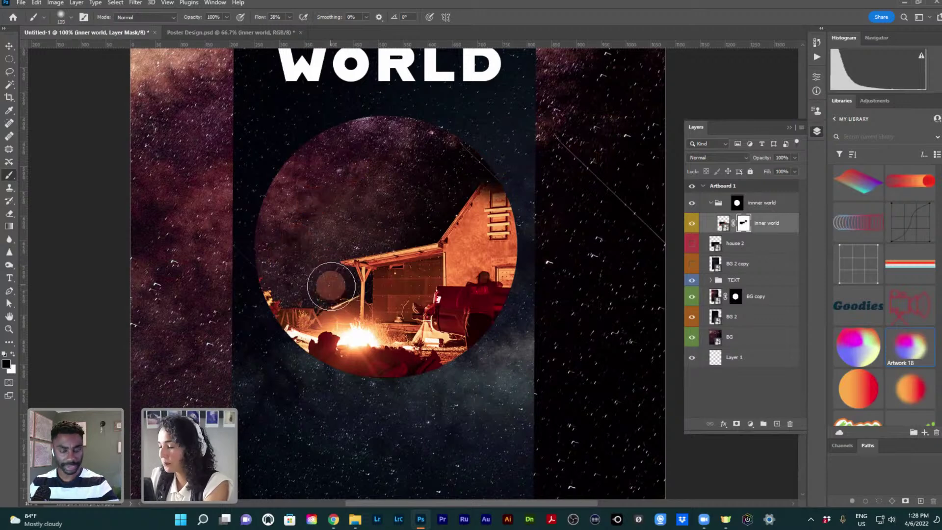
{"action": "left_click", "coordinate": [331, 294]}
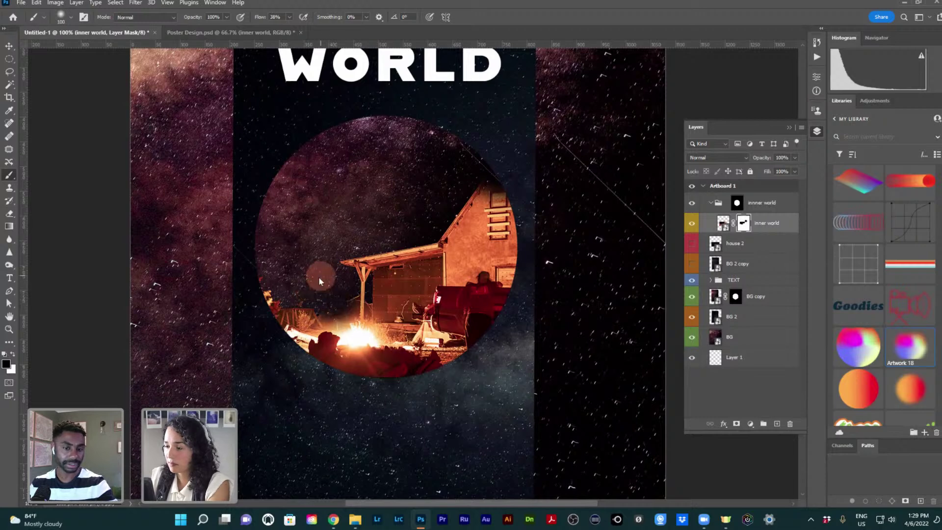
Paint out the remaining background between the campfire and the porch post on the mask with a 40 px soft brush
{"action": "key", "text": "bracketleft"}
{"action": "key", "text": "bracketleft"}
{"action": "key", "text": "bracketleft"}
{"action": "key", "text": "bracketleft"}
{"action": "key", "text": "bracketleft"}
{"action": "key", "text": "bracketleft"}
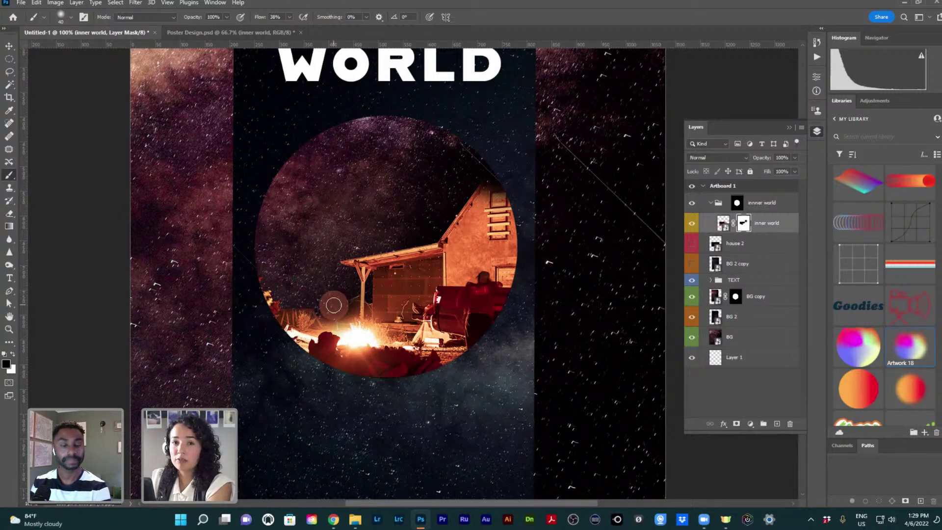
{"action": "key", "text": "bracketright"}
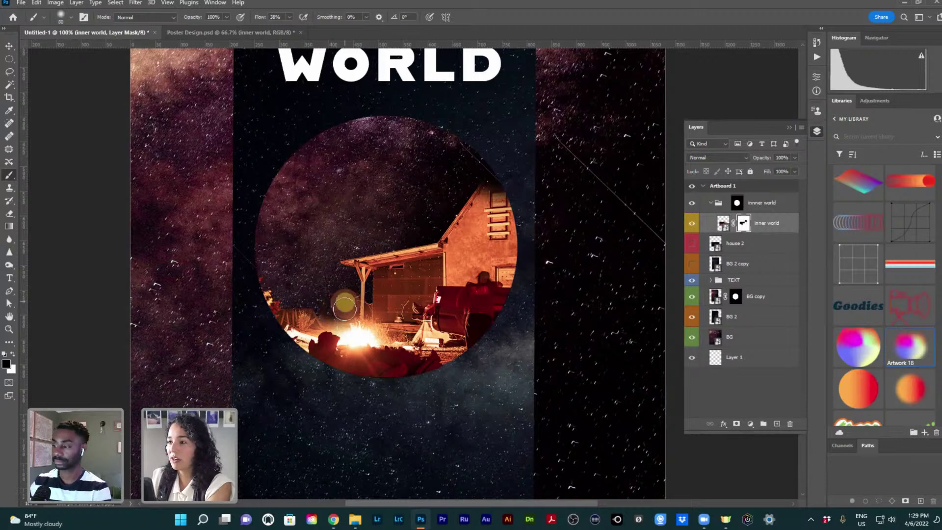
{"action": "key", "text": "bracketleft"}
{"action": "key", "text": "bracketleft"}
{"action": "key", "text": "bracketleft"}
{"action": "key", "text": "bracketleft"}
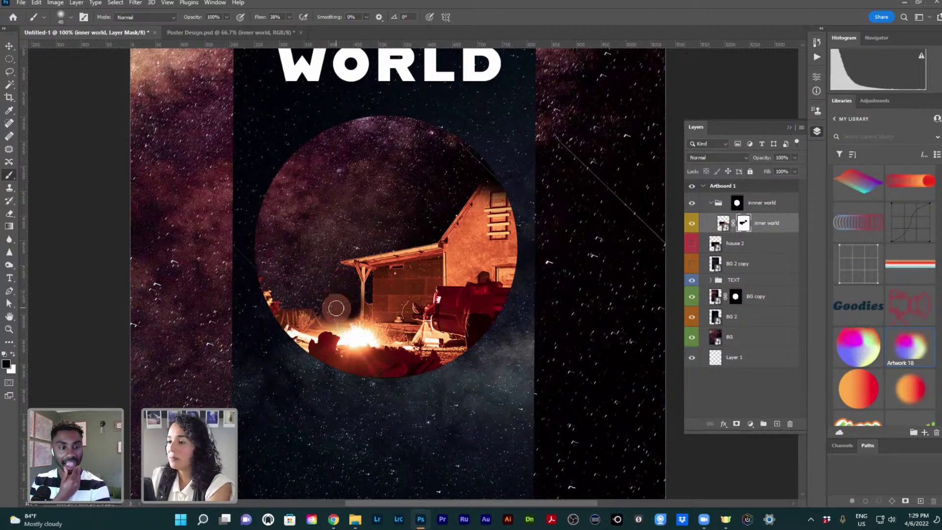
{"action": "left_click", "coordinate": [336, 302]}
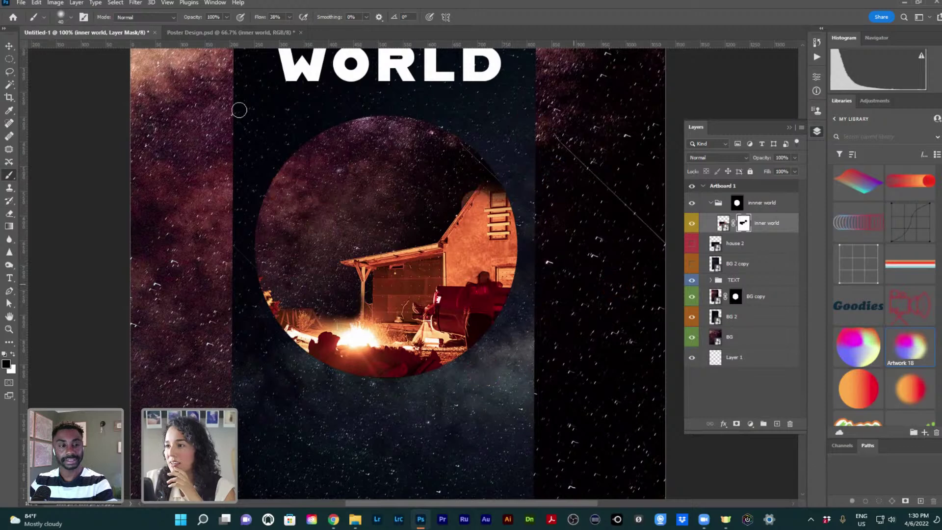
Touch up the fade at the house's roof peak on the mask with a 70 px soft black brush
{"action": "key", "text": "z"}
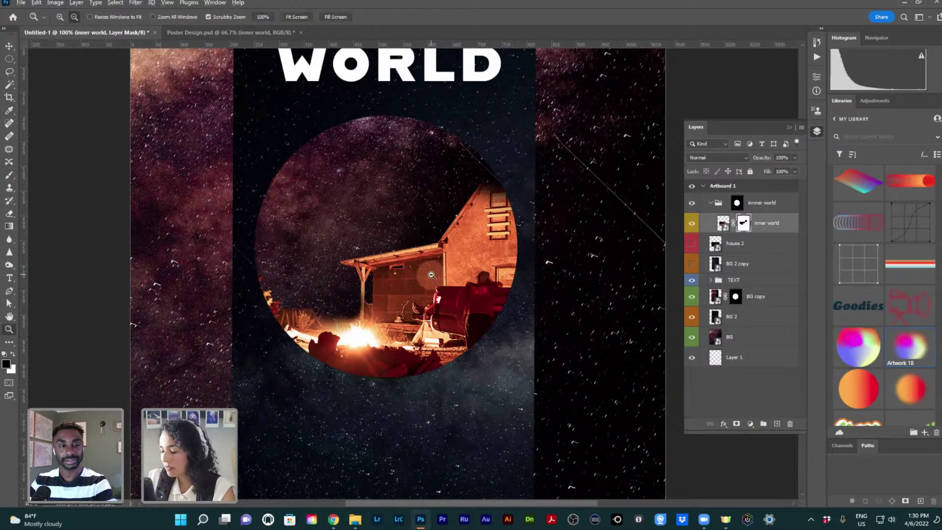
{"action": "key", "text": "alt"}
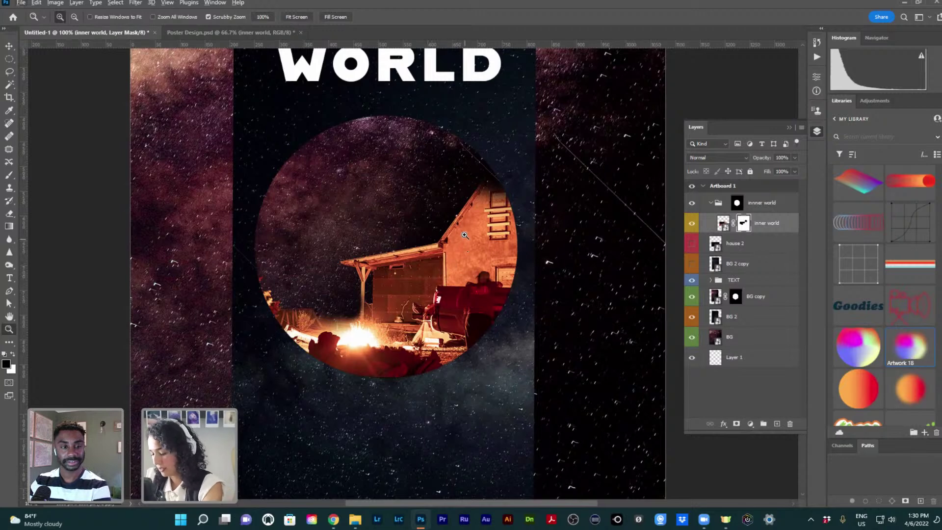
{"action": "key", "text": "b"}
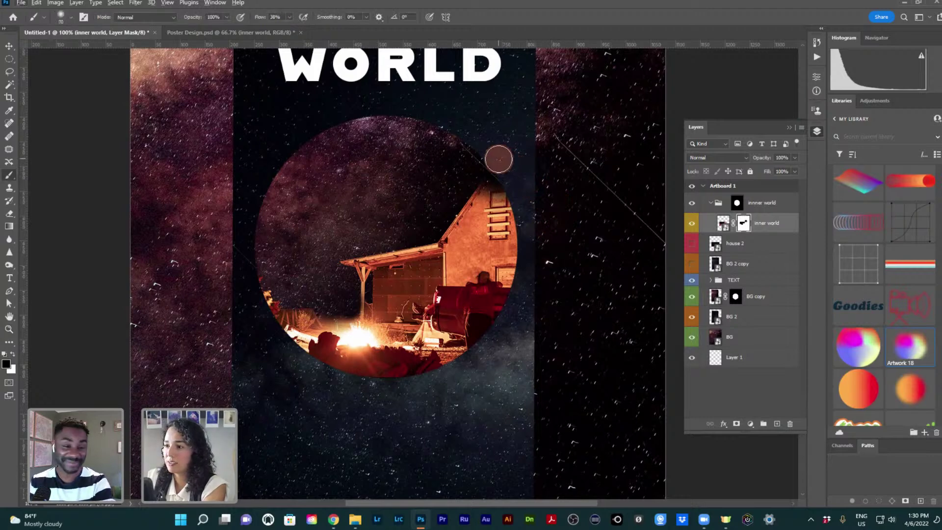
{"action": "key", "text": "bracketright"}
{"action": "key", "text": "bracketright"}
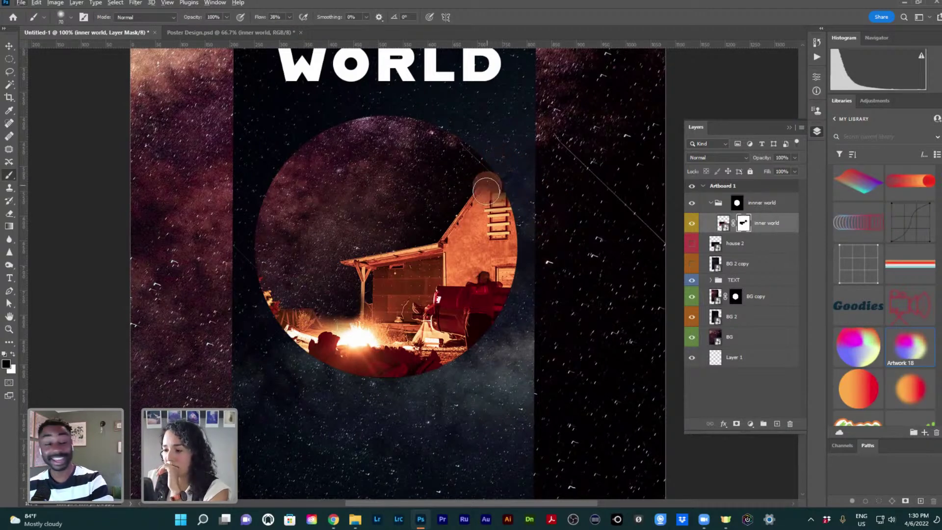
{"action": "left_click_drag", "start_coordinate": [490, 179], "coordinate": [488, 196]}
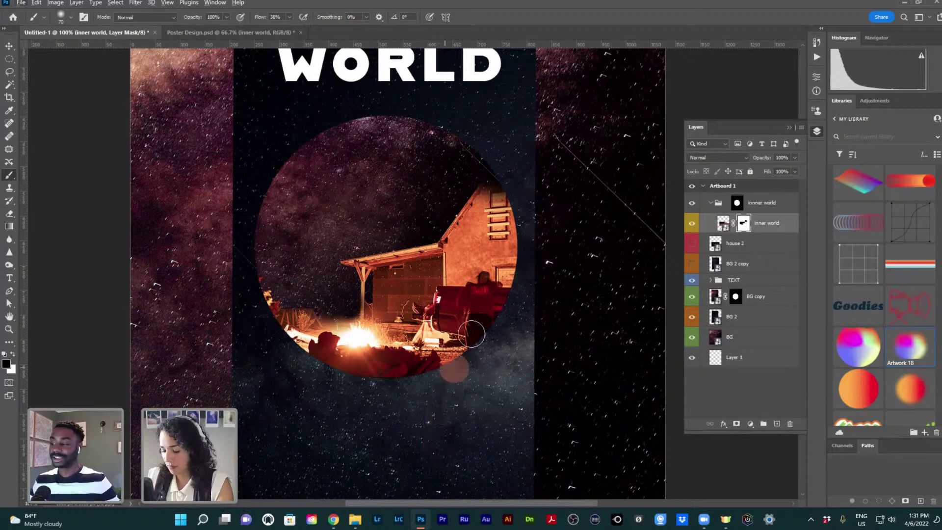
{"action": "key", "text": "ctrl+minus"}
{"action": "key", "text": "ctrl+minus"}
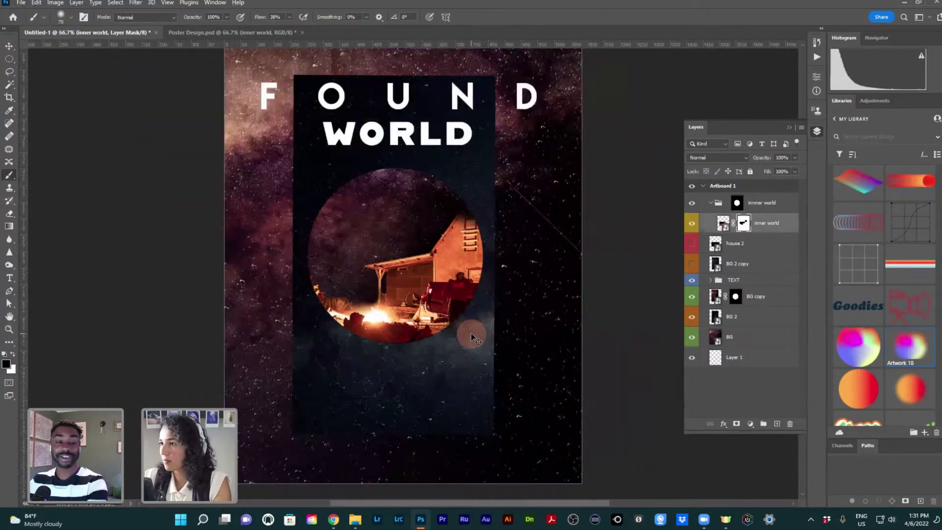
{"action": "key", "text": "c"}
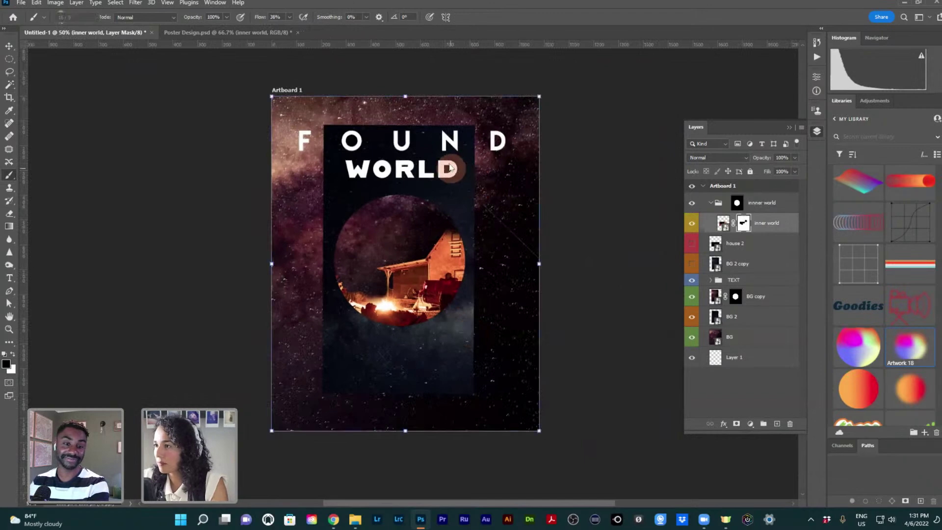
Nudge the WORLD title text down 30 px toward the circular image
{"action": "left_click", "coordinate": [450, 167], "text": "ctrl"}
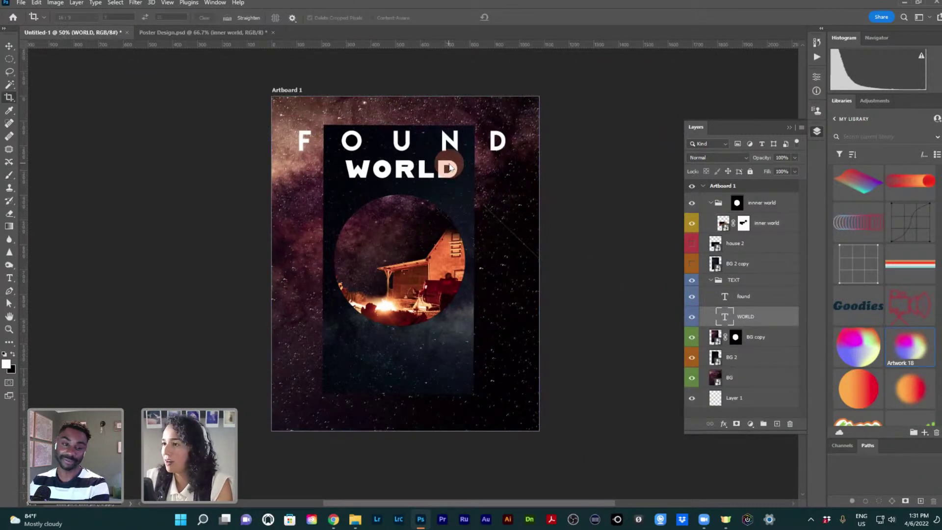
{"action": "key", "text": "v"}
{"action": "key", "text": "shift+Down"}
{"action": "key", "text": "shift+Down"}
{"action": "key", "text": "shift+Down"}
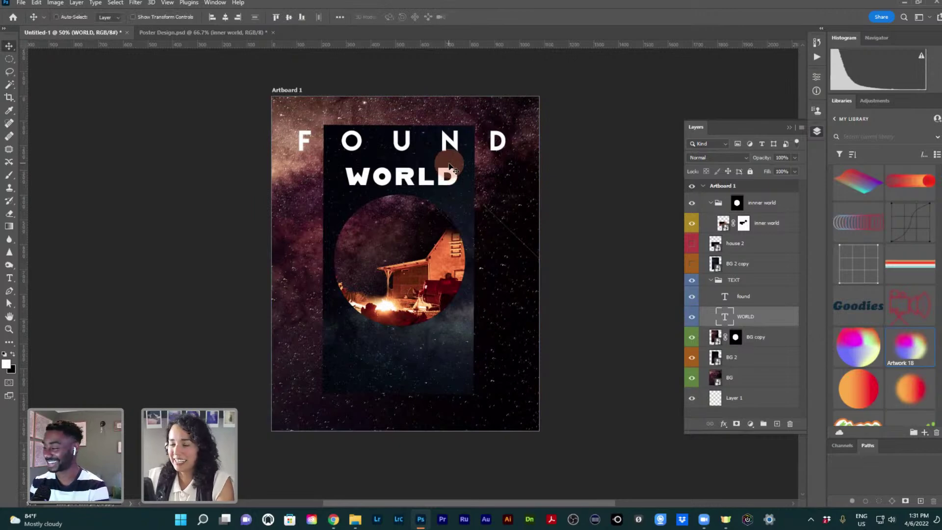
Save the poster on the computer as the Photoshop document Foundworld-live.psd
{"action": "key", "text": "ctrl+s"}
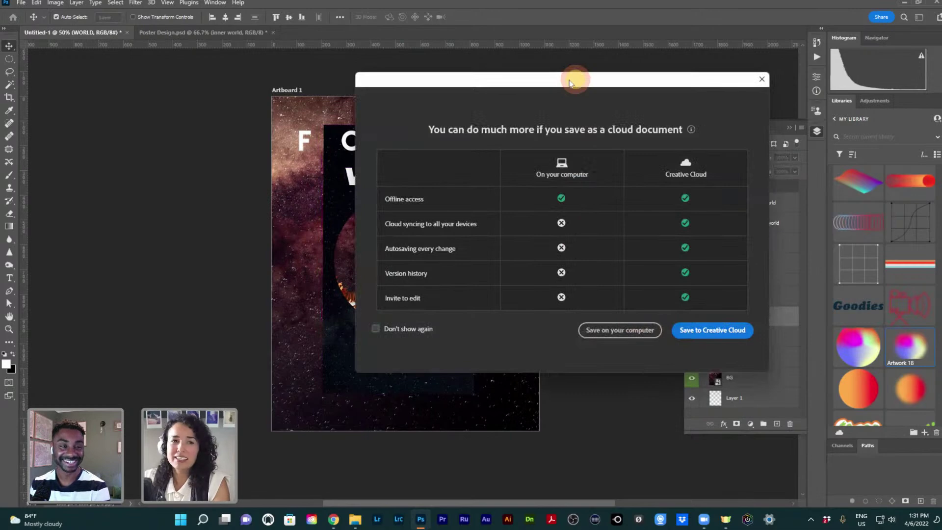
{"action": "key", "text": "Escape"}
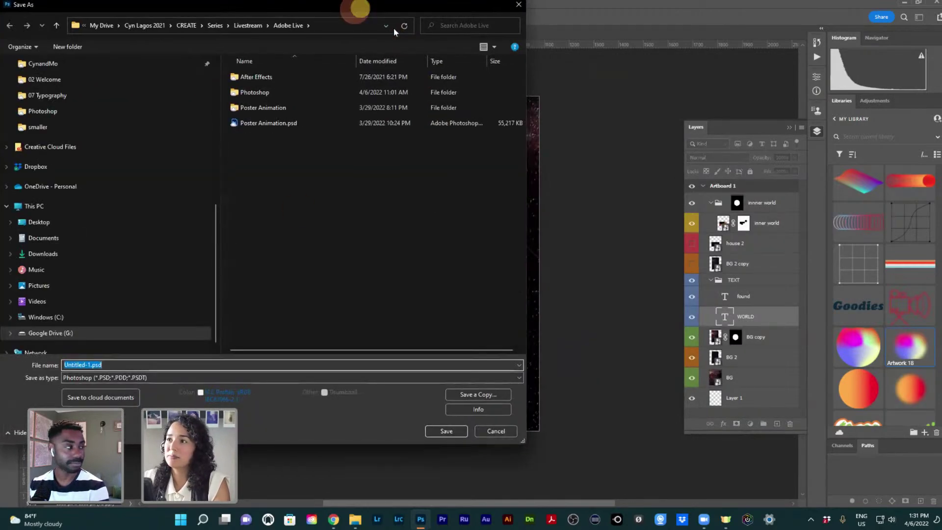
{"action": "key", "text": "Escape"}
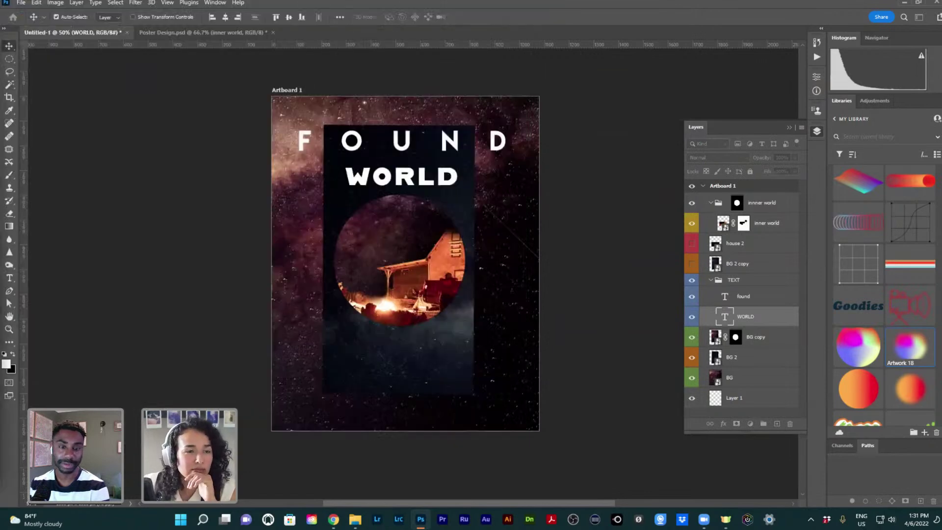
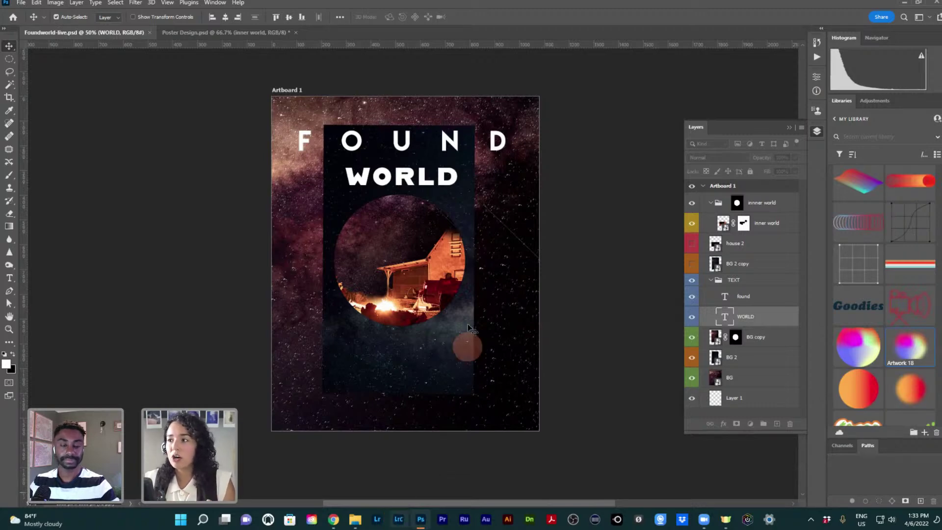
Nudge the FOUND title text down so it sits closer above WORLD
{"action": "left_click", "coordinate": [451, 147]}
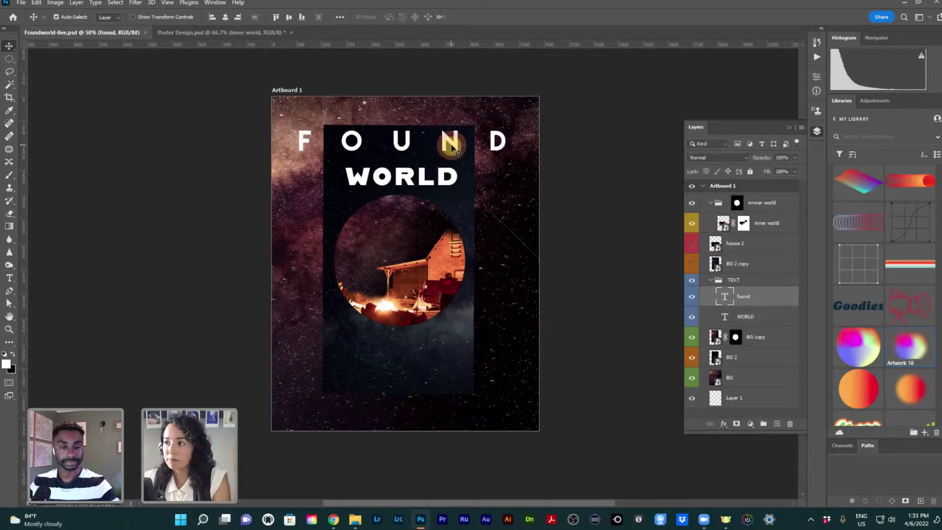
{"action": "key", "text": "shift+Down"}
{"action": "key", "text": "shift+Down"}
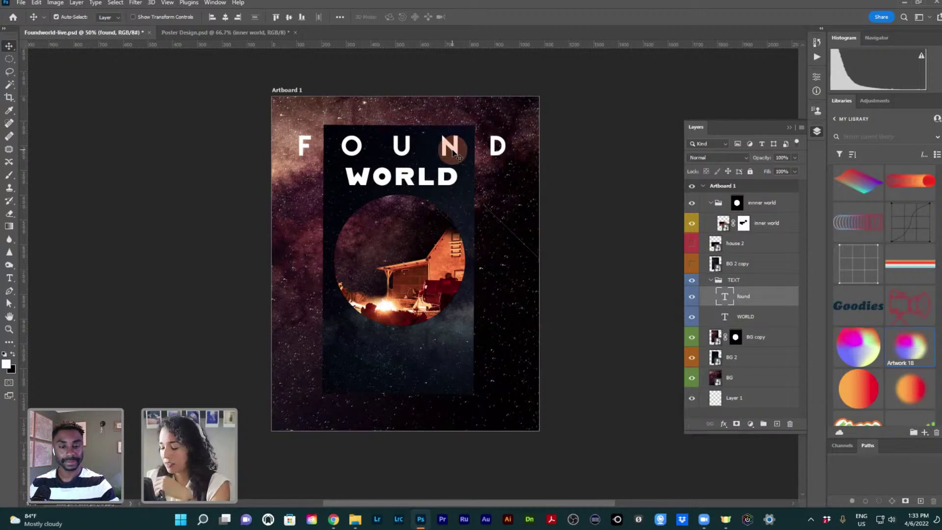
{"action": "left_click_drag", "start_coordinate": [453, 155], "coordinate": [454, 156]}
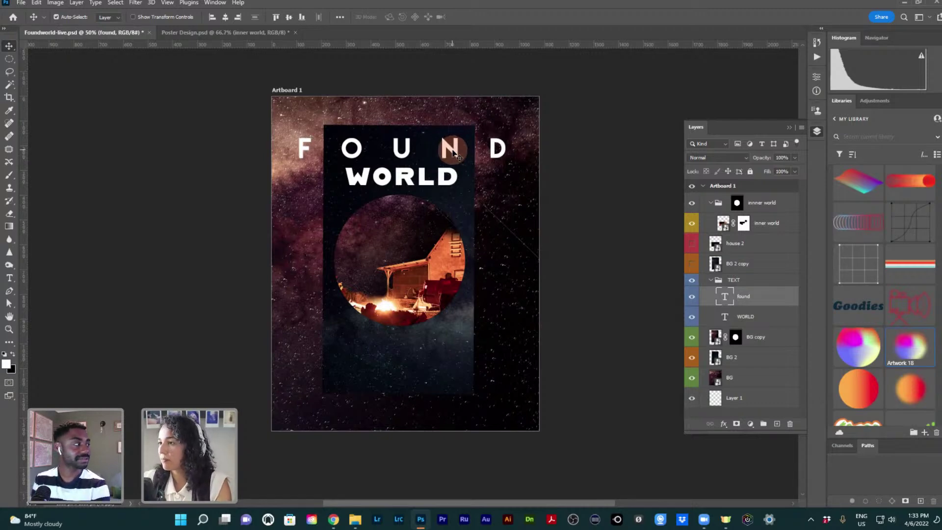
{"action": "key", "text": "z"}
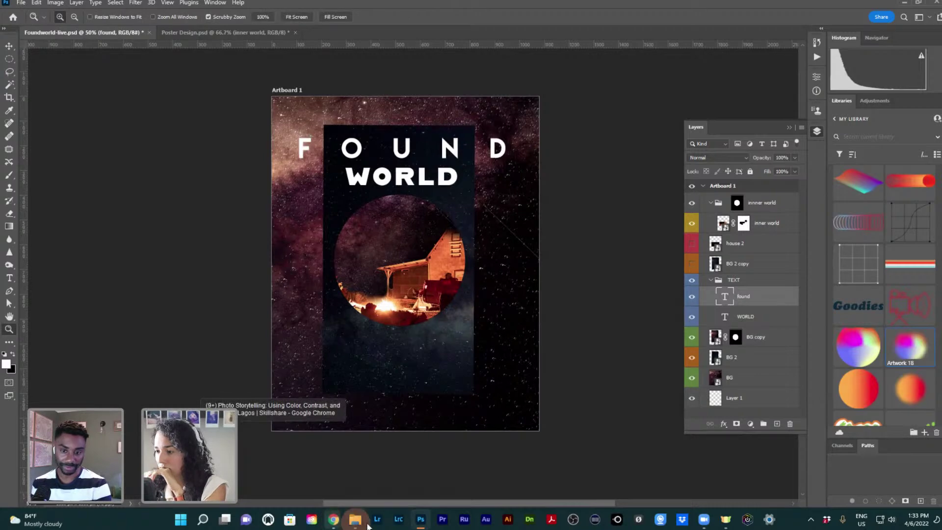
{"action": "mouse_move", "coordinate": [358, 524]}
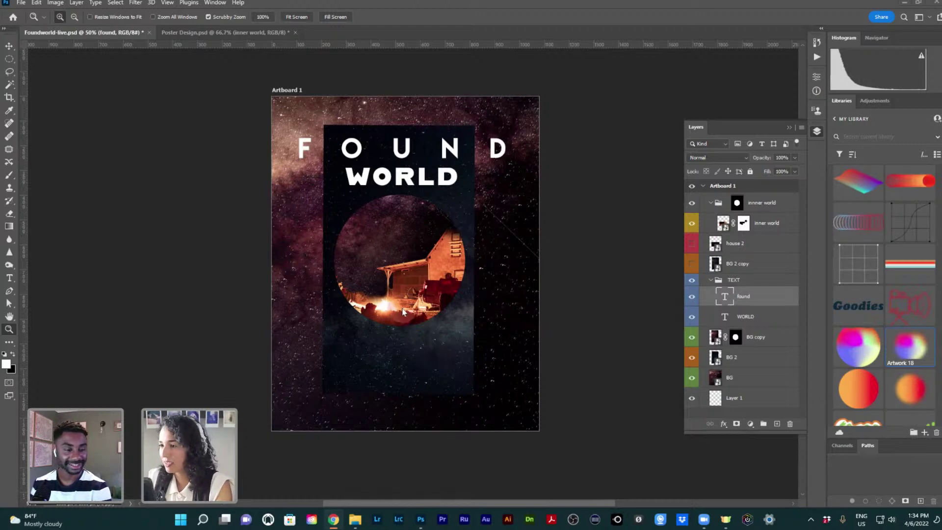
{"action": "left_click_drag", "start_coordinate": [392, 310], "coordinate": [392, 310]}
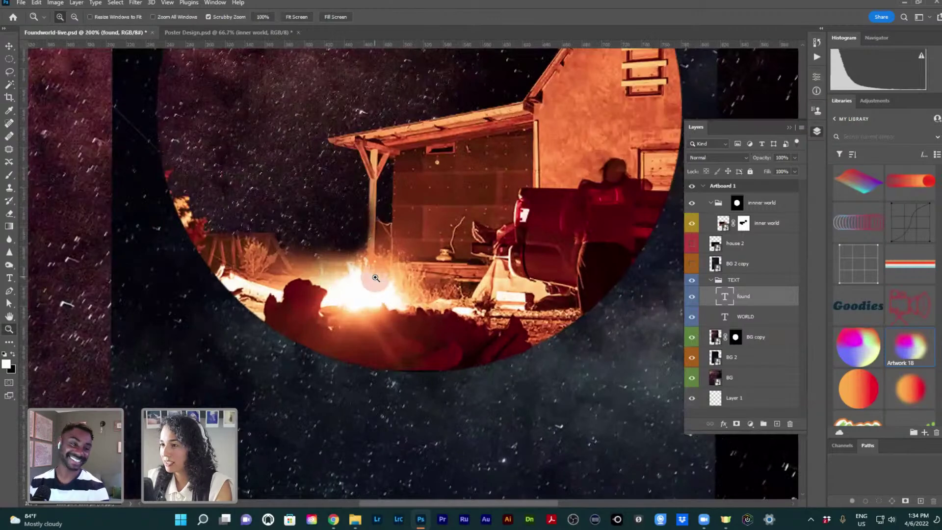
{"action": "left_click", "coordinate": [375, 278], "text": "alt"}
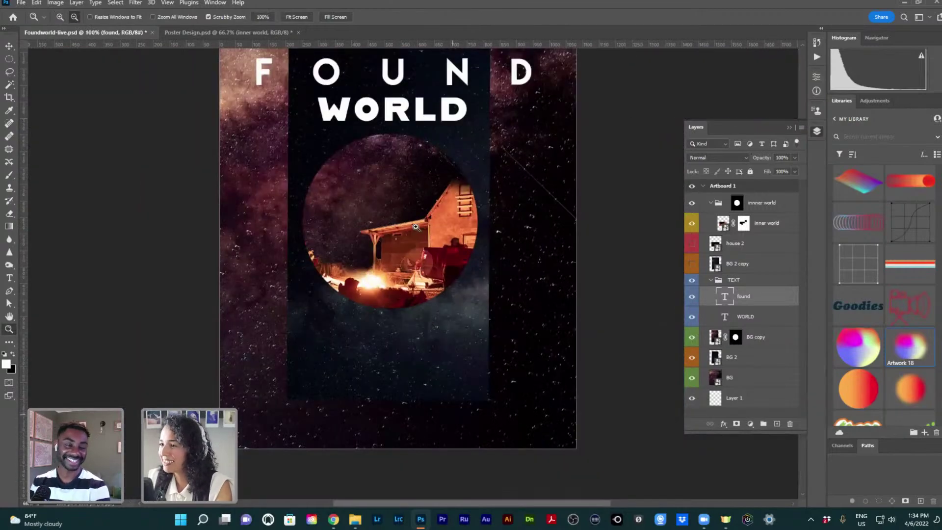
{"action": "left_click_drag", "start_coordinate": [416, 256], "coordinate": [416, 271]}
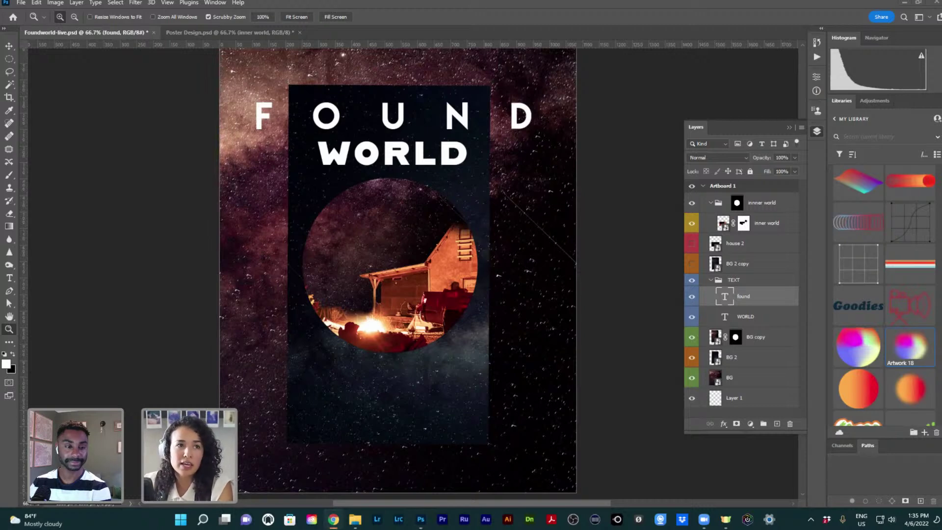
Switch to the Adobe Stock results for fire and examine the flames collection isolated on a black background
{"action": "left_click", "coordinate": [498, 70]}
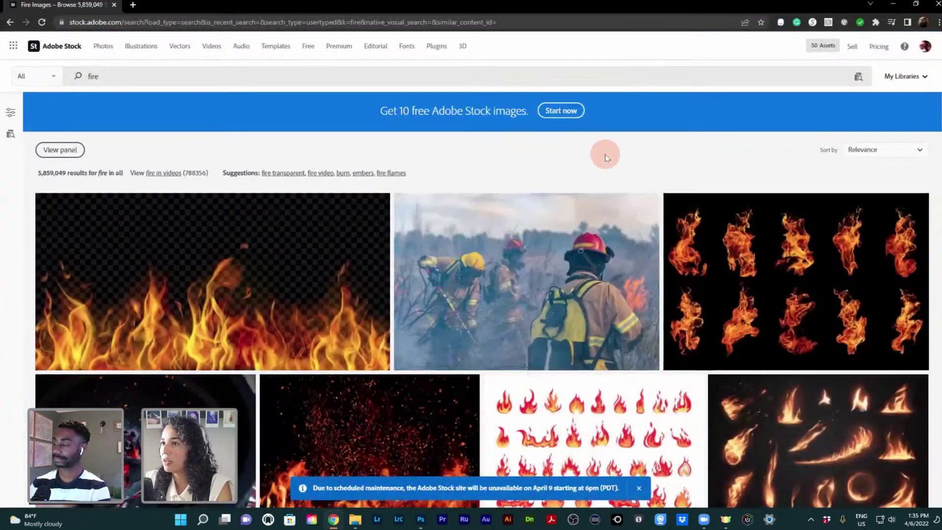
{"action": "scroll", "coordinate": [605, 155], "scroll_direction": "down", "scroll_amount": 1}
{"action": "scroll", "coordinate": [606, 158], "scroll_direction": "down", "scroll_amount": 1}
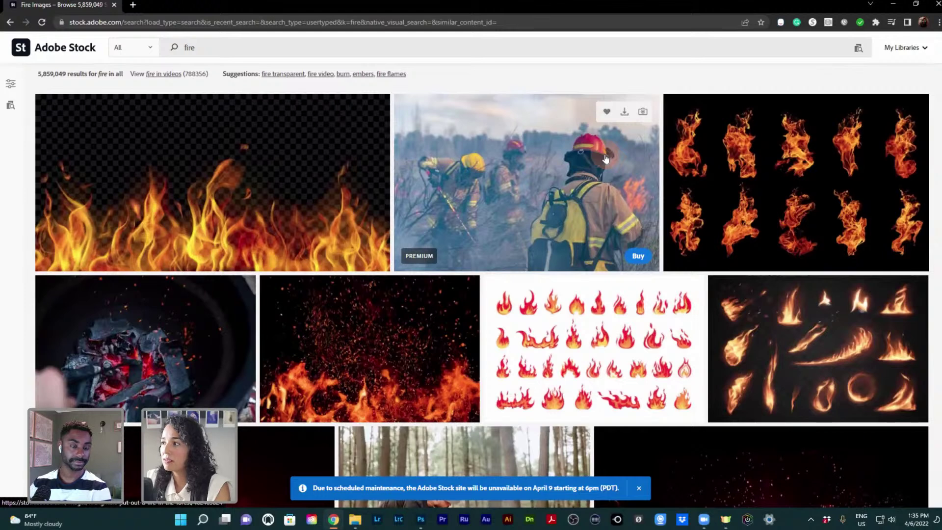
{"action": "scroll", "coordinate": [784, 200], "scroll_direction": "down", "scroll_amount": 3}
{"action": "scroll", "coordinate": [783, 196], "scroll_direction": "up", "scroll_amount": 3}
{"action": "left_click", "coordinate": [784, 196]}
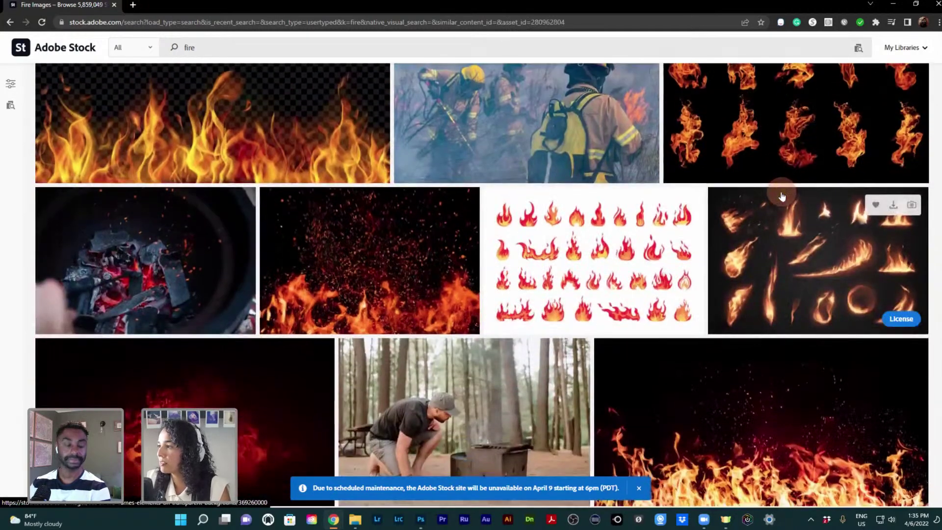
{"action": "scroll", "coordinate": [782, 196], "scroll_direction": "down", "scroll_amount": 7}
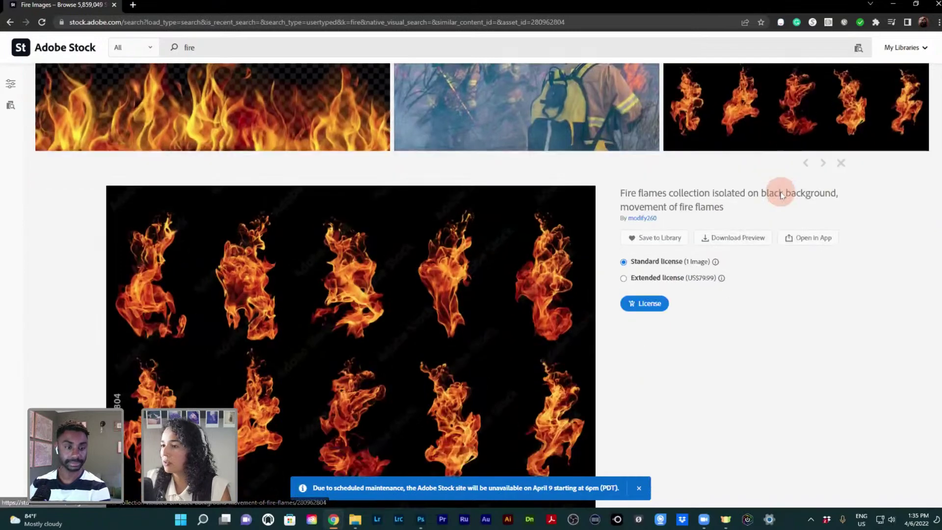
{"action": "scroll", "coordinate": [781, 195], "scroll_direction": "up", "scroll_amount": 6}
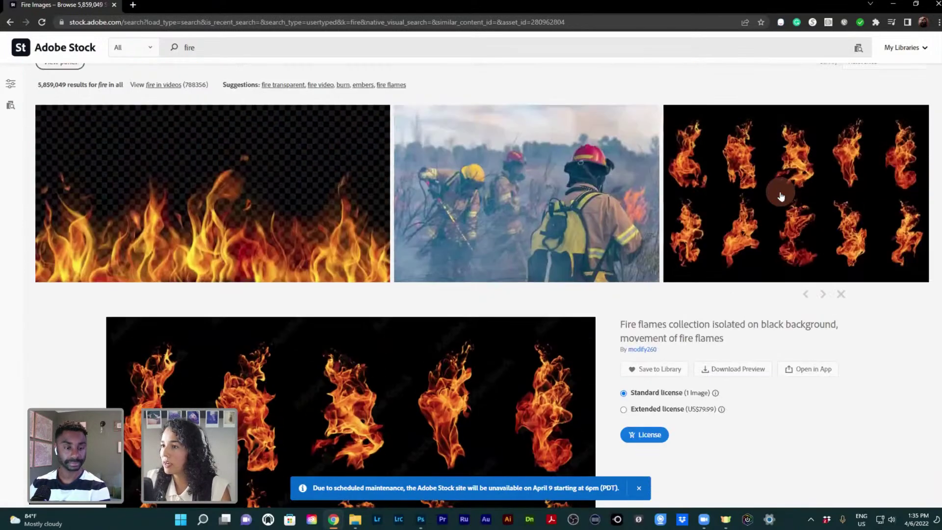
{"action": "scroll", "coordinate": [781, 196], "scroll_direction": "down", "scroll_amount": 7}
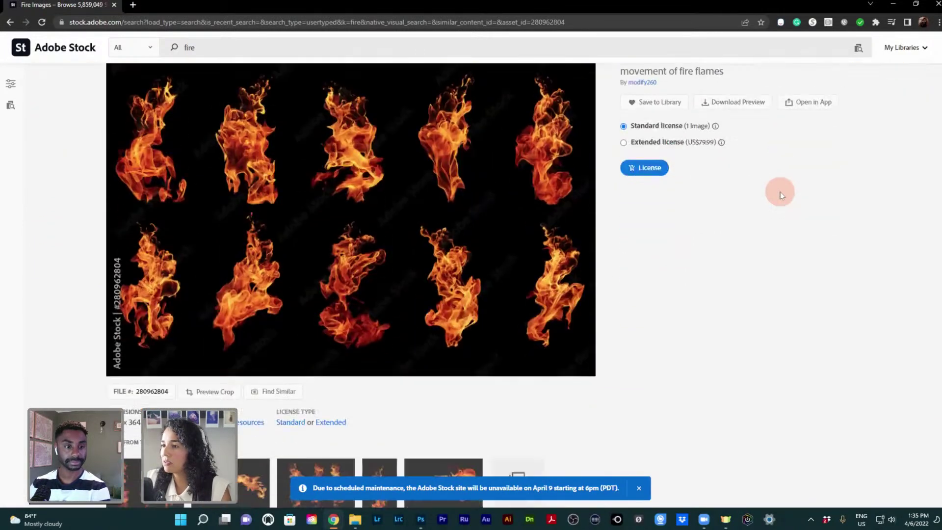
{"action": "scroll", "coordinate": [779, 197], "scroll_direction": "down", "scroll_amount": 6}
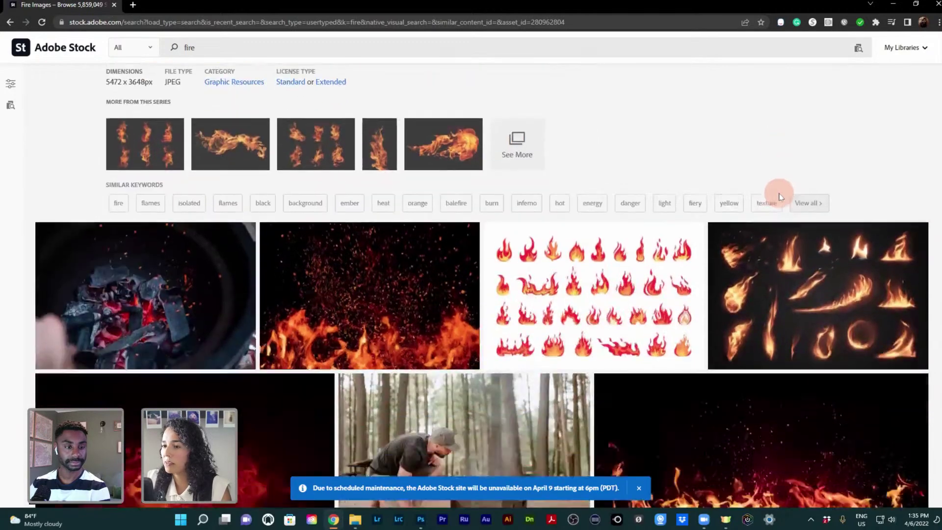
Browse further fire images and view the details of the layered vector set with three flames on a red background
{"action": "scroll", "coordinate": [780, 196], "scroll_direction": "down", "scroll_amount": 2}
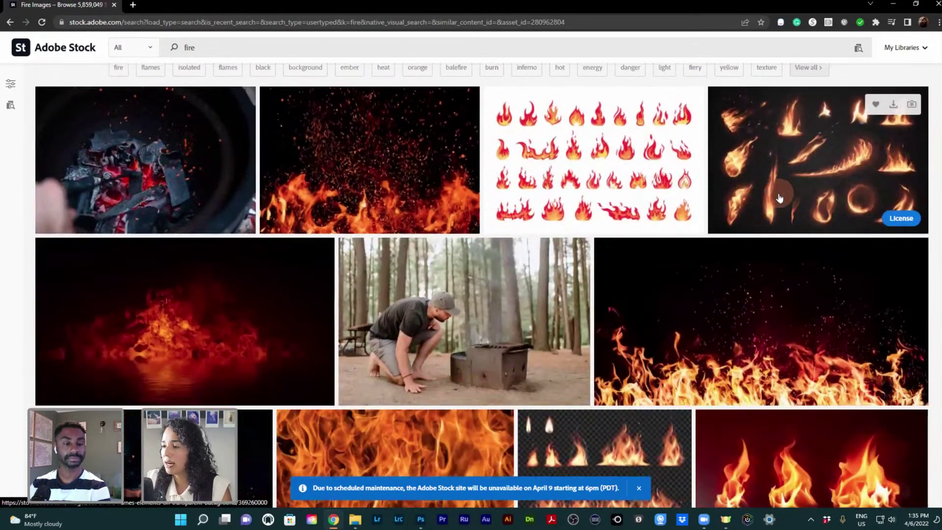
{"action": "scroll", "coordinate": [780, 197], "scroll_direction": "down", "scroll_amount": 1}
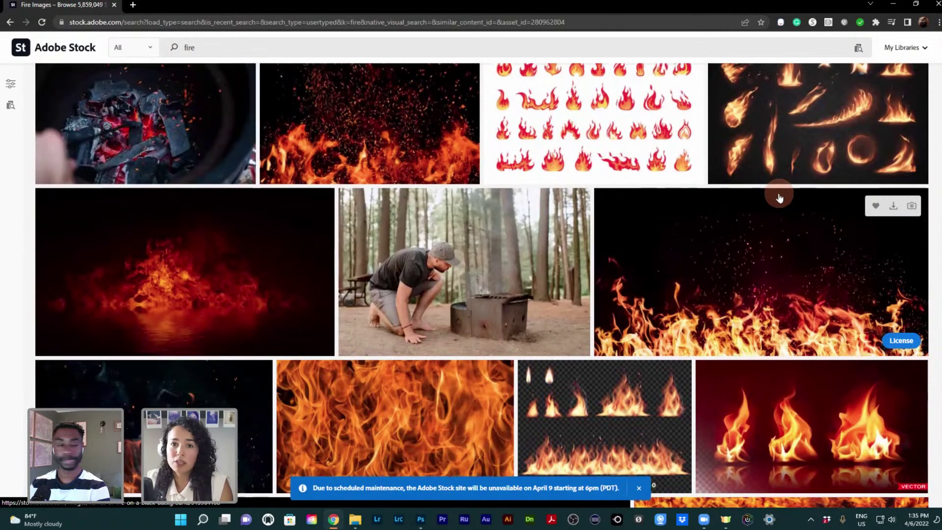
{"action": "scroll", "coordinate": [780, 197], "scroll_direction": "down", "scroll_amount": 2}
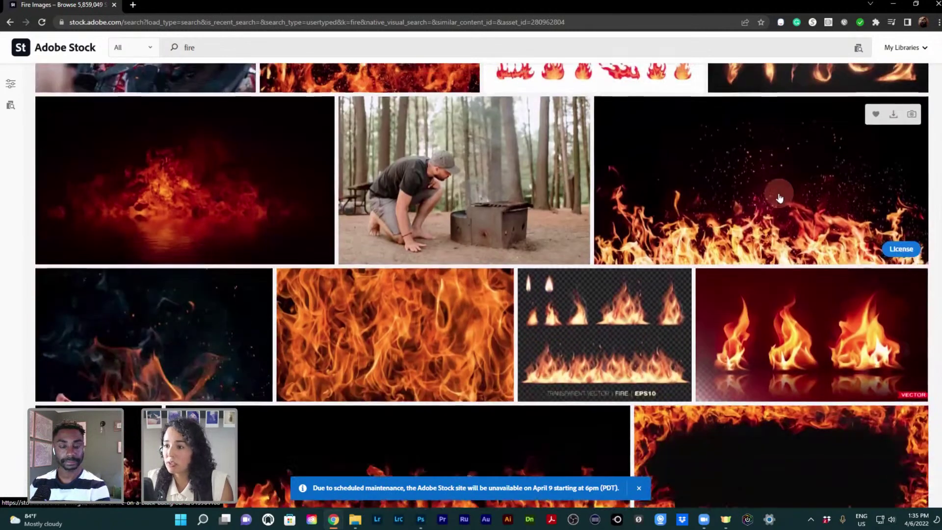
{"action": "scroll", "coordinate": [780, 199], "scroll_direction": "down", "scroll_amount": 2}
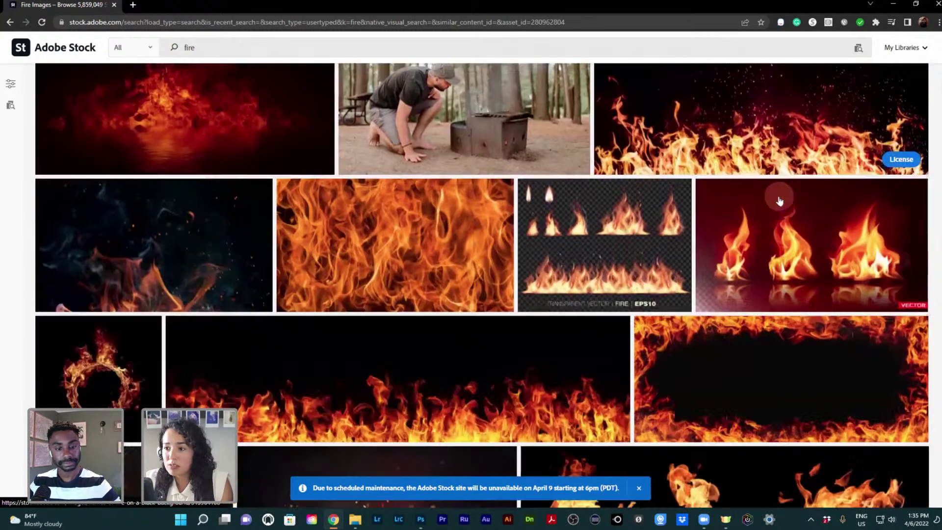
{"action": "left_click", "coordinate": [780, 201]}
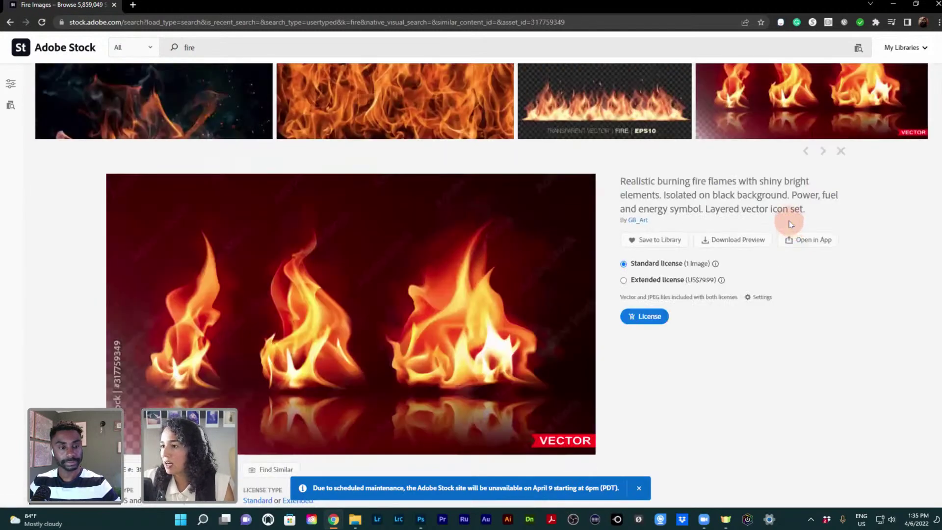
{"action": "scroll", "coordinate": [790, 228], "scroll_direction": "up", "scroll_amount": 3}
{"action": "scroll", "coordinate": [789, 225], "scroll_direction": "up", "scroll_amount": 5}
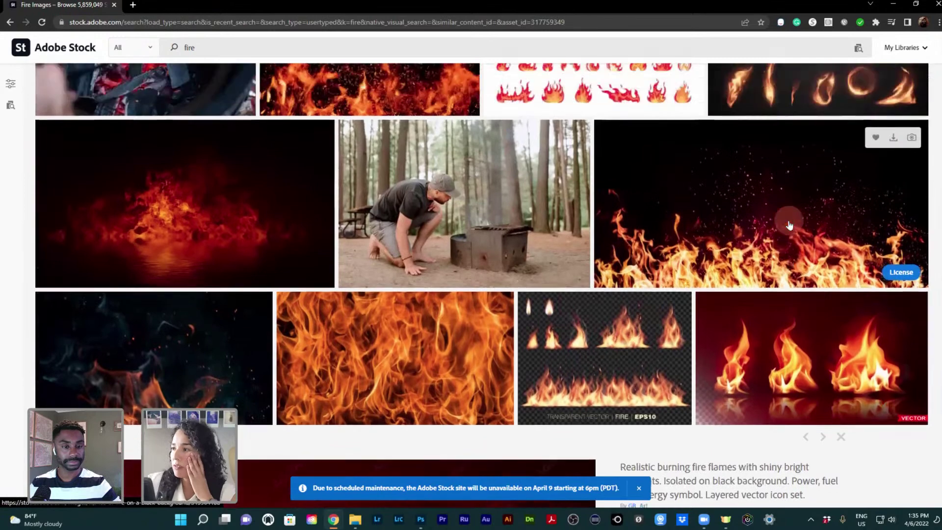
{"action": "scroll", "coordinate": [789, 225], "scroll_direction": "up", "scroll_amount": 2}
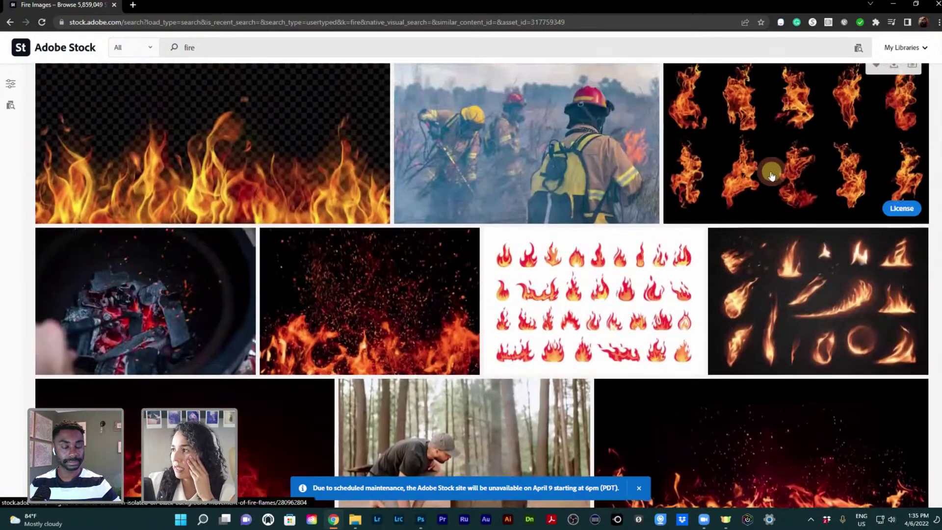
Reopen the preview of the black-background flames collection and compare it with the neighbouring fire images
{"action": "left_click", "coordinate": [771, 173]}
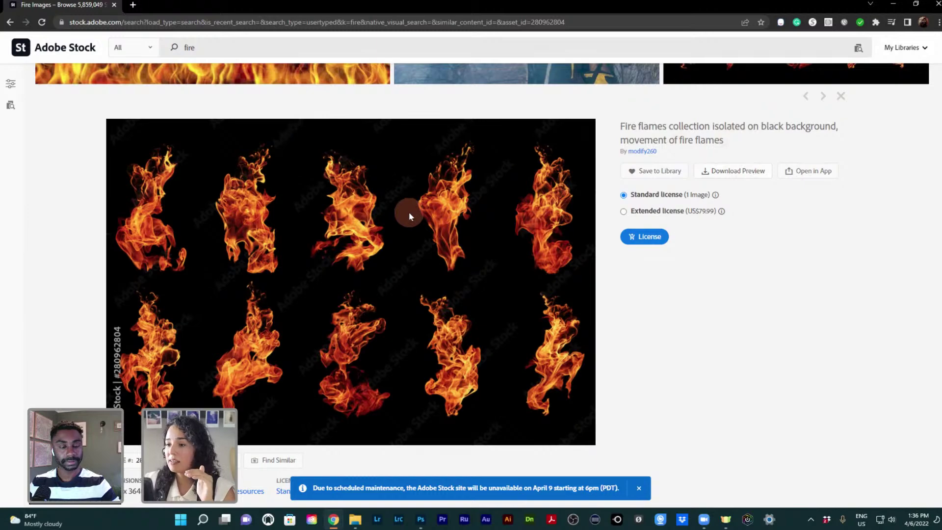
{"action": "scroll", "coordinate": [410, 217], "scroll_direction": "up", "scroll_amount": 6}
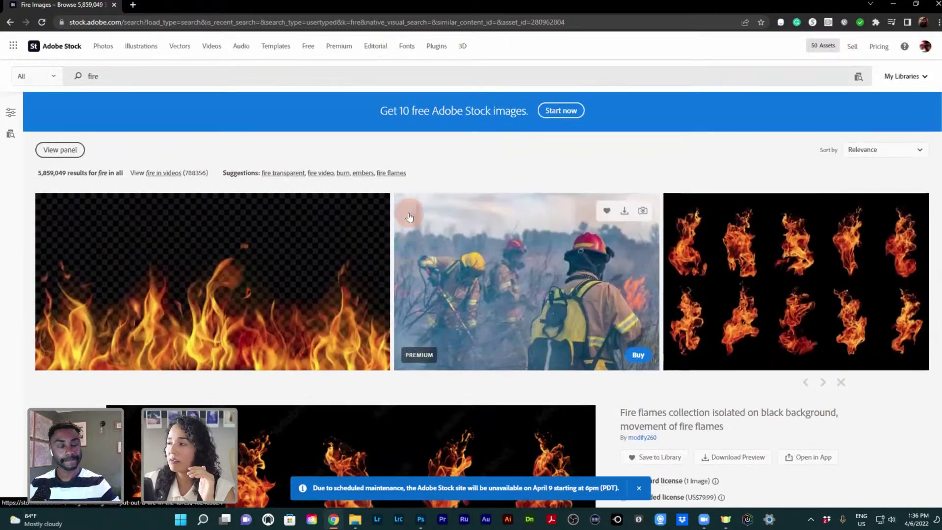
{"action": "scroll", "coordinate": [410, 217], "scroll_direction": "down", "scroll_amount": 3}
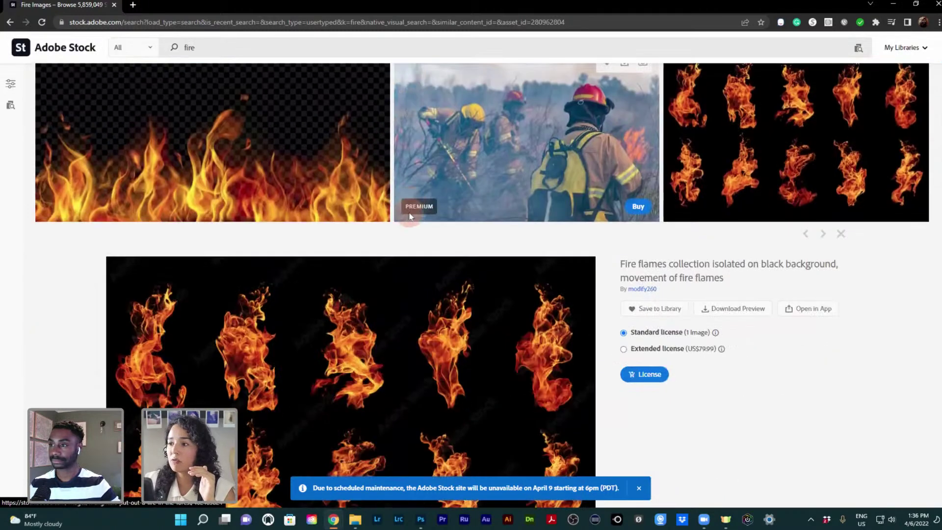
{"action": "scroll", "coordinate": [410, 216], "scroll_direction": "down", "scroll_amount": 1}
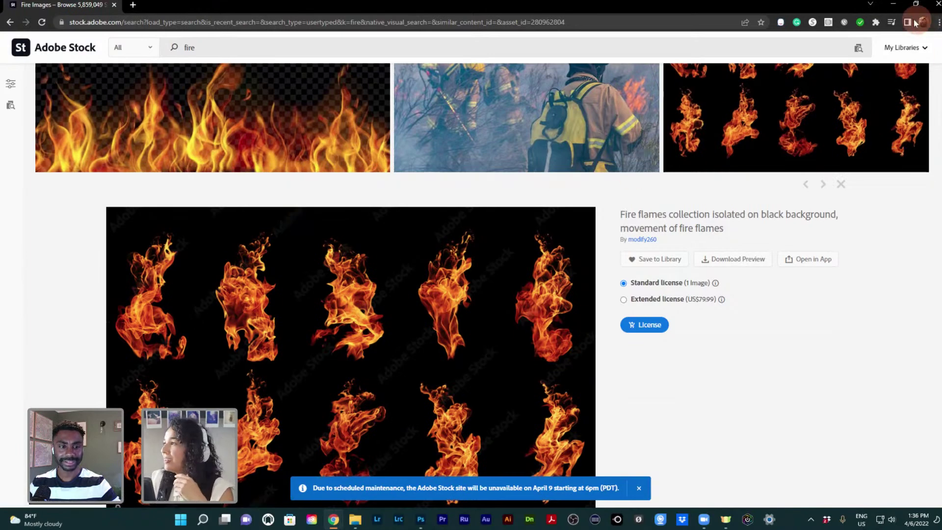
Put away the stock image window and view the poster artwork in the My own Universe project on Behance
{"action": "left_click", "coordinate": [894, 5]}
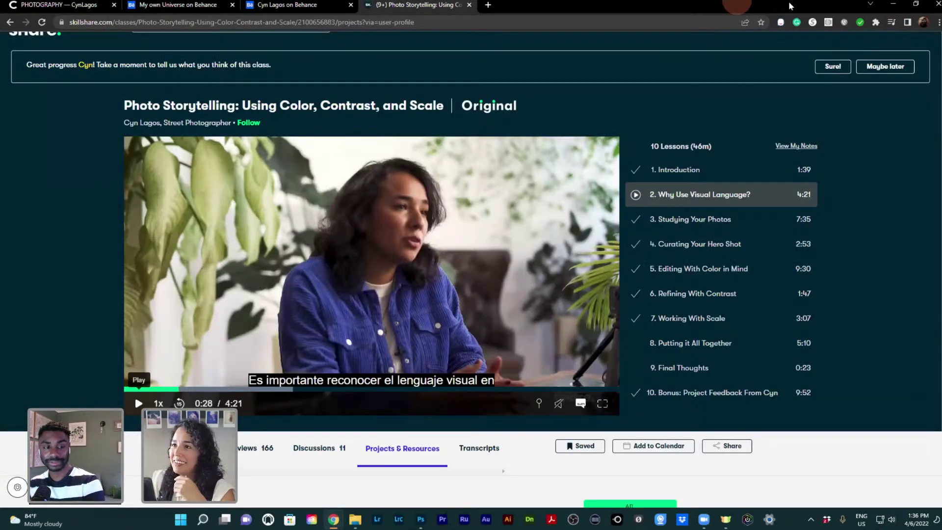
{"action": "left_click", "coordinate": [182, 7]}
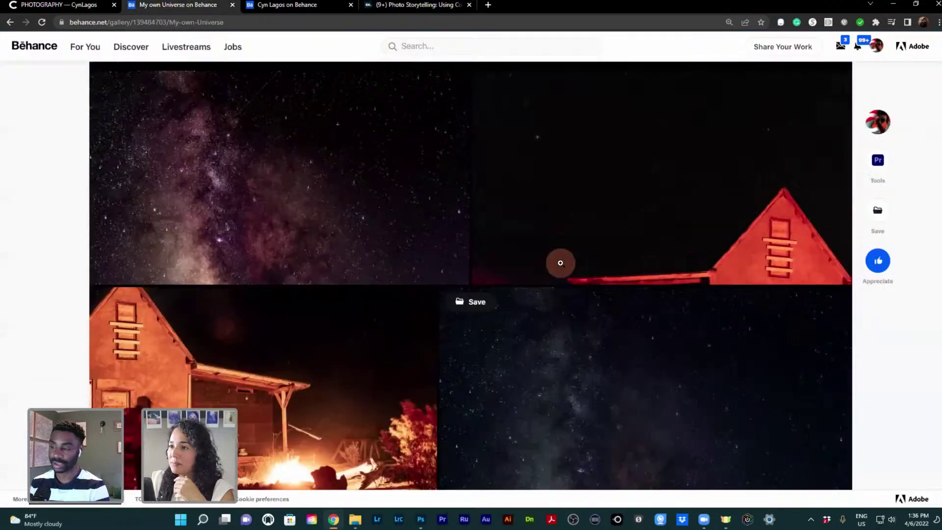
{"action": "scroll", "coordinate": [557, 286], "scroll_direction": "up", "scroll_amount": 1}
{"action": "scroll", "coordinate": [556, 285], "scroll_direction": "down", "scroll_amount": 3}
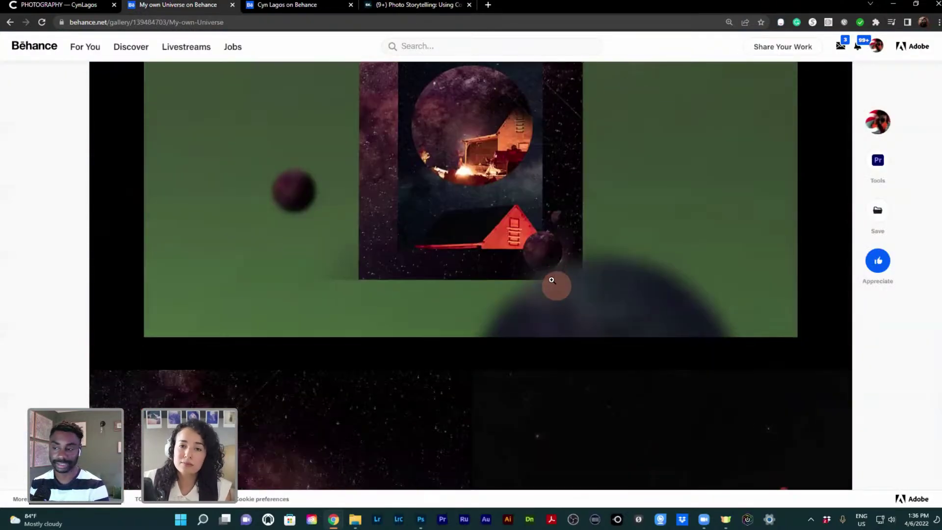
Find the video farther down the My own Universe page, show the page full screen, and play the video
{"action": "scroll", "coordinate": [548, 274], "scroll_direction": "down", "scroll_amount": 1}
{"action": "key", "text": "ctrl+minus"}
{"action": "key", "text": "ctrl+minus"}
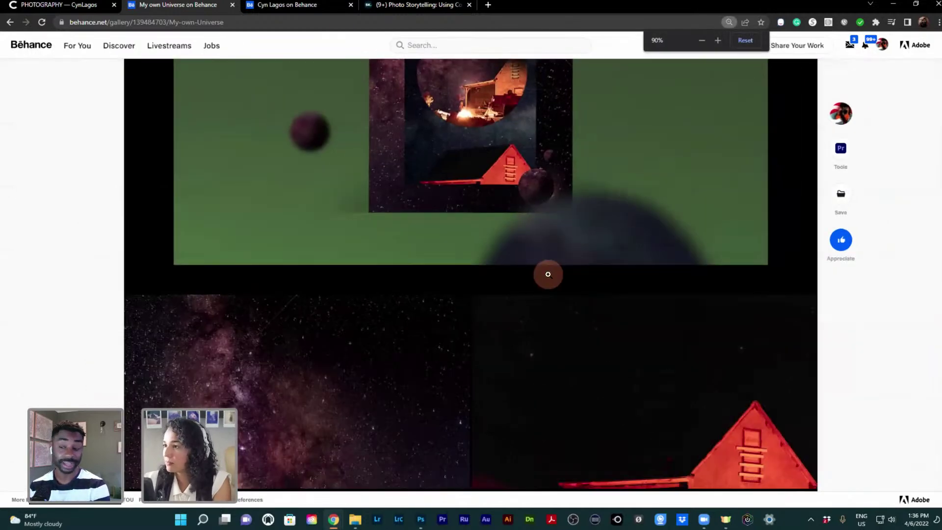
{"action": "key", "text": "ctrl+minus"}
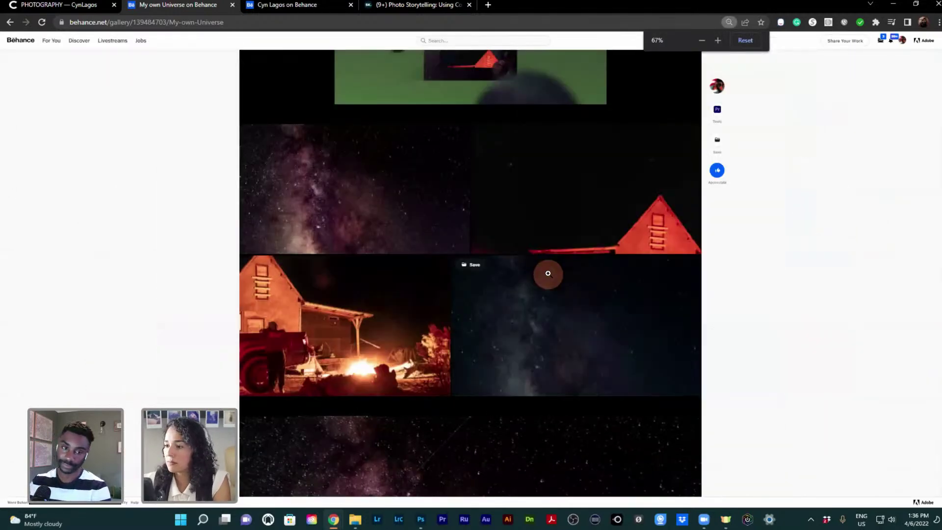
{"action": "scroll", "coordinate": [549, 265], "scroll_direction": "down", "scroll_amount": 6}
{"action": "scroll", "coordinate": [552, 264], "scroll_direction": "down", "scroll_amount": 1}
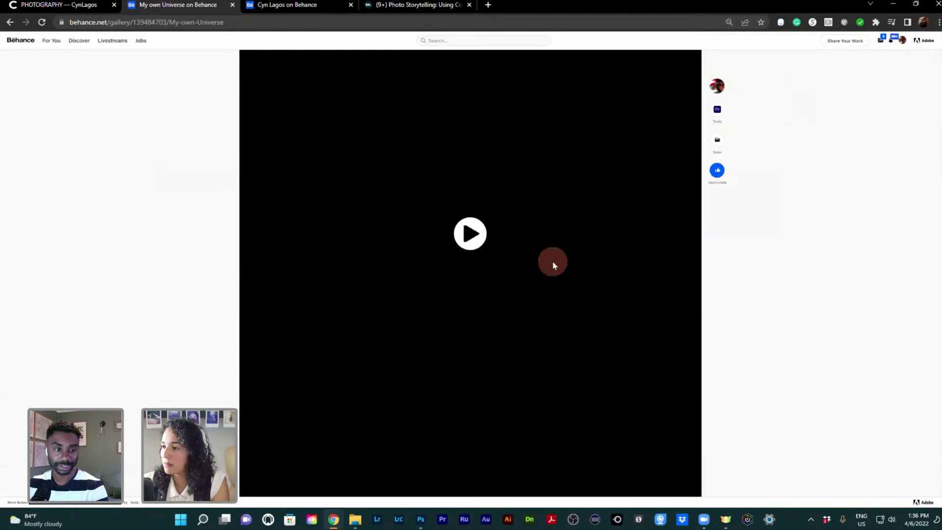
{"action": "scroll", "coordinate": [553, 265], "scroll_direction": "up", "scroll_amount": 1}
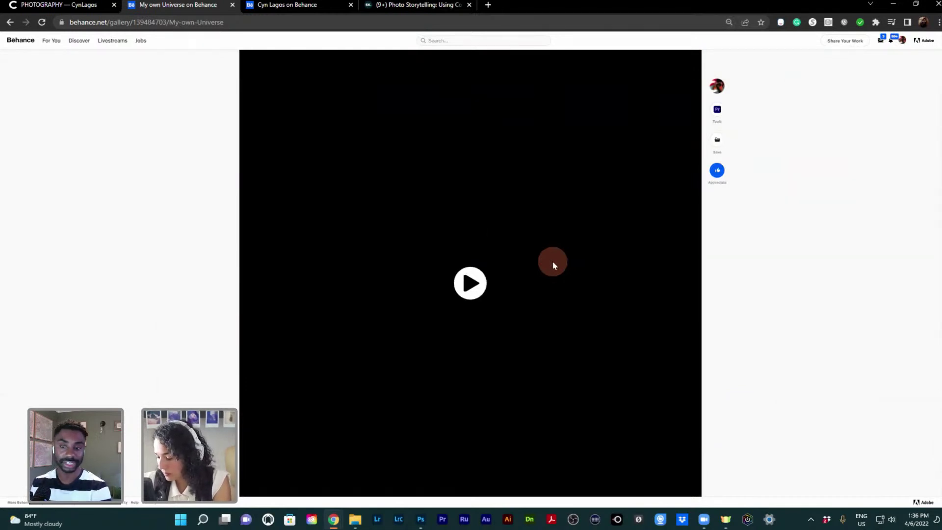
{"action": "key", "text": "F11"}
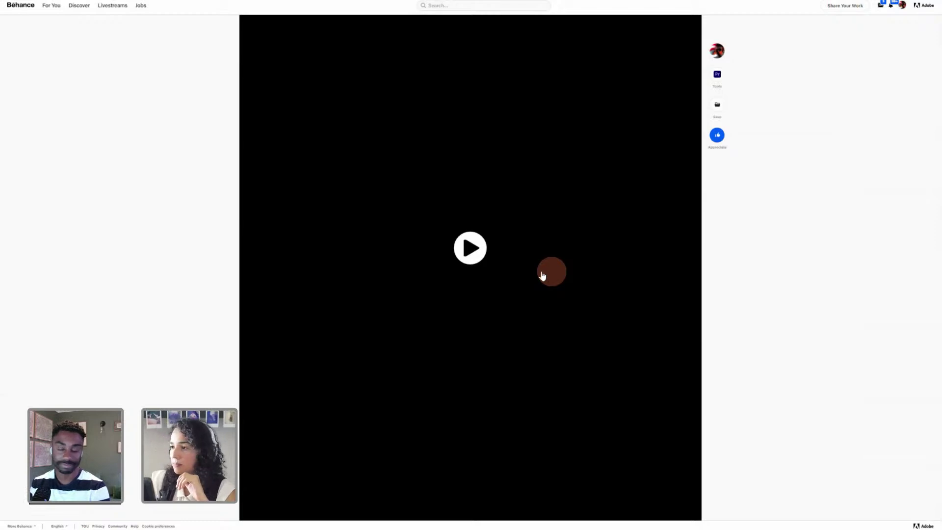
{"action": "left_click", "coordinate": [485, 259]}
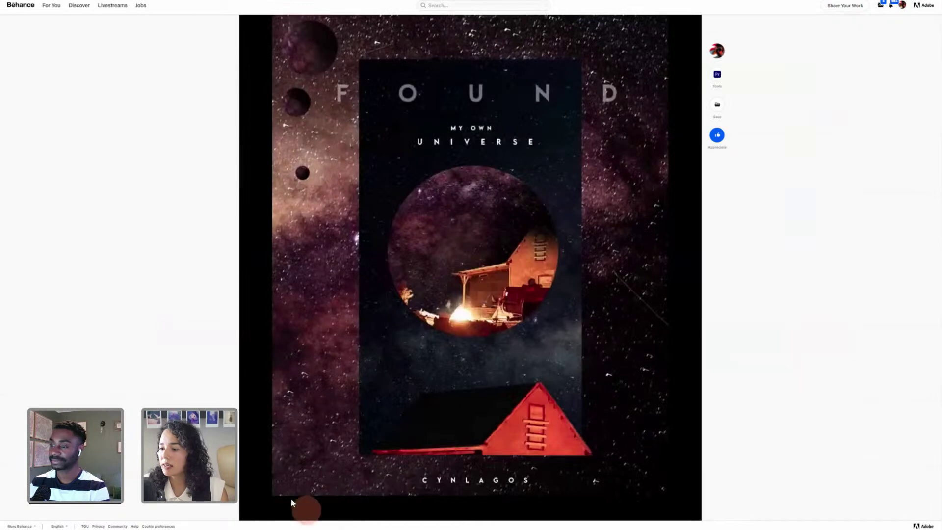
Pause and resume the video near its opening to examine the animated poster with its flickering campfire
{"action": "left_click", "coordinate": [288, 486]}
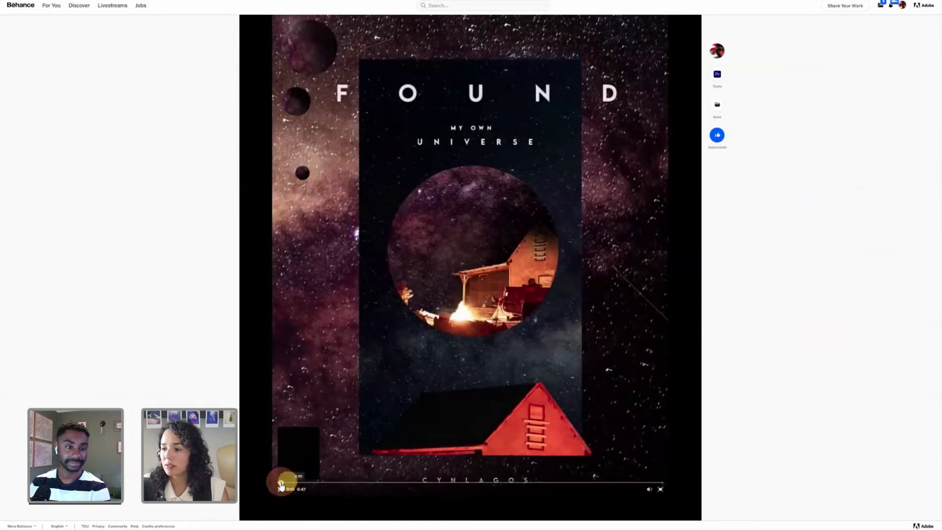
{"action": "left_click", "coordinate": [283, 487]}
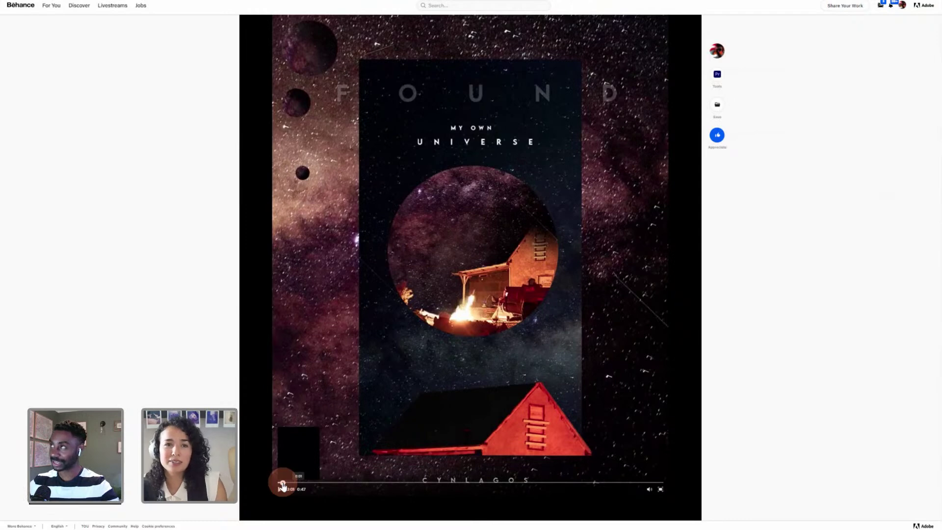
{"action": "left_click", "coordinate": [287, 486]}
{"action": "left_click", "coordinate": [280, 485]}
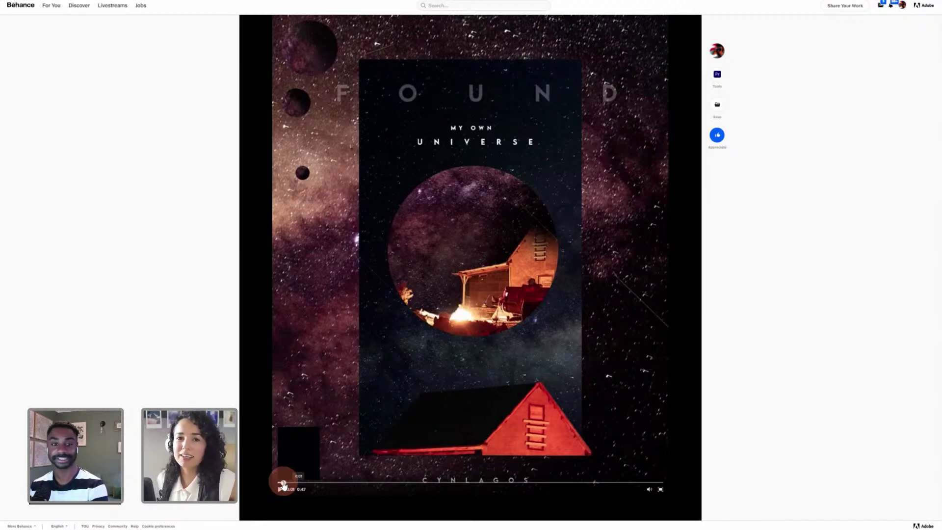
{"action": "left_click", "coordinate": [280, 490]}
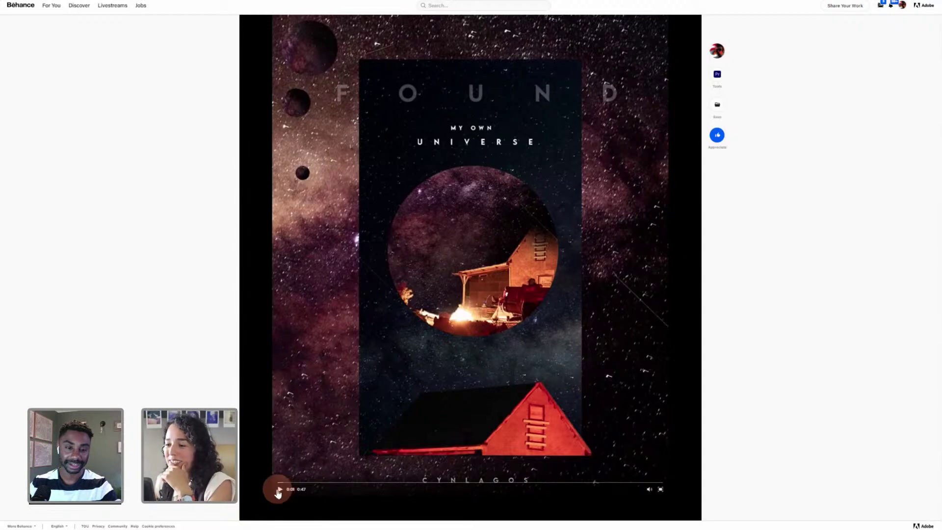
{"action": "left_click", "coordinate": [280, 491]}
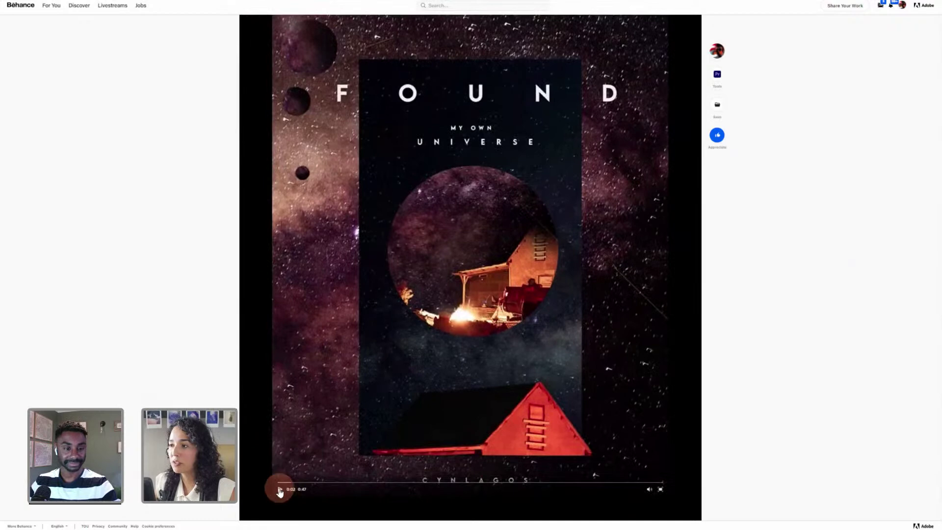
{"action": "left_click", "coordinate": [279, 489]}
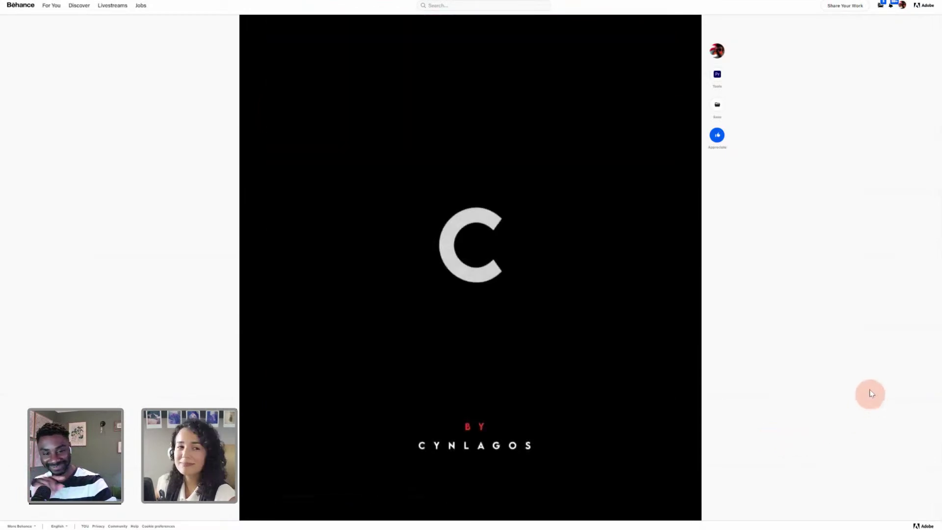
Pause the video at its closing logo, look over the project page up to the hanging poster mockup, and leave full screen
{"action": "mouse_move", "coordinate": [304, 446]}
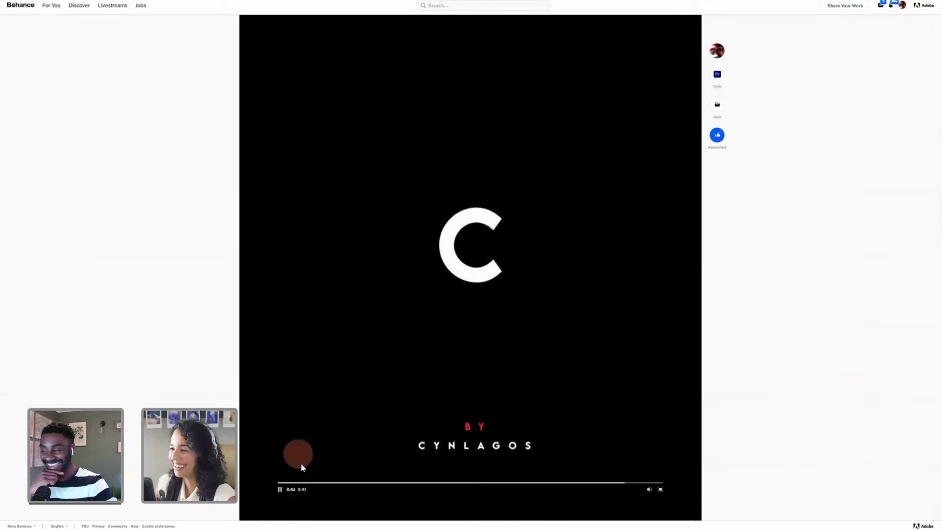
{"action": "left_click", "coordinate": [280, 490]}
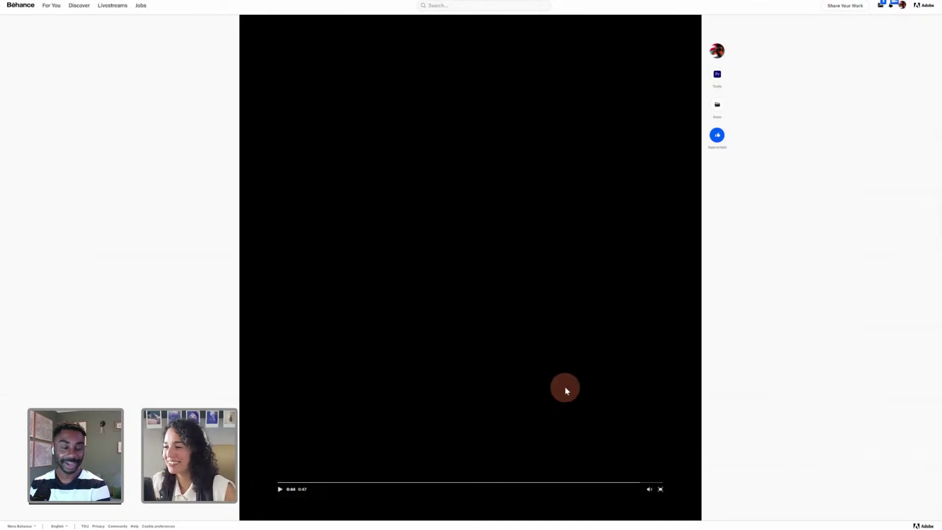
{"action": "scroll", "coordinate": [576, 390], "scroll_direction": "down", "scroll_amount": 5}
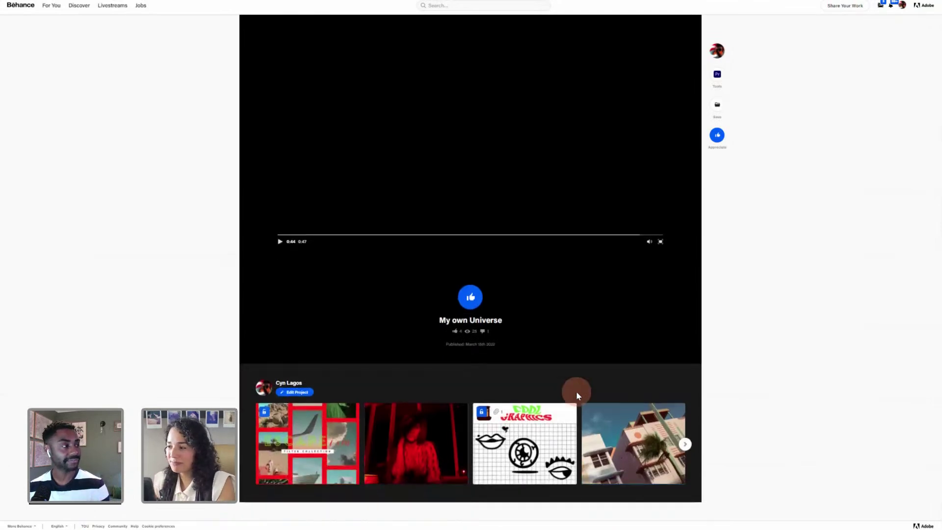
{"action": "scroll", "coordinate": [576, 391], "scroll_direction": "down", "scroll_amount": 5}
{"action": "scroll", "coordinate": [576, 390], "scroll_direction": "up", "scroll_amount": 8}
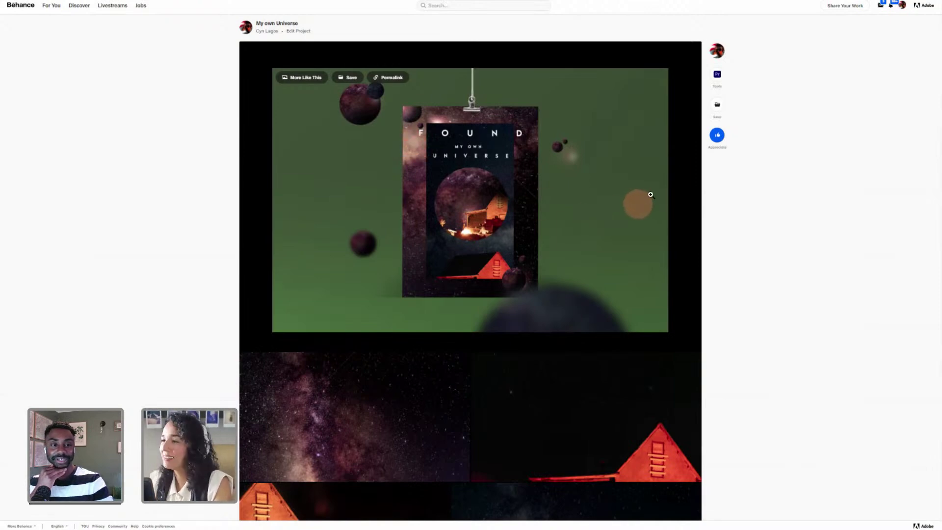
{"action": "left_click", "coordinate": [901, 6]}
{"action": "left_click", "coordinate": [756, 172]}
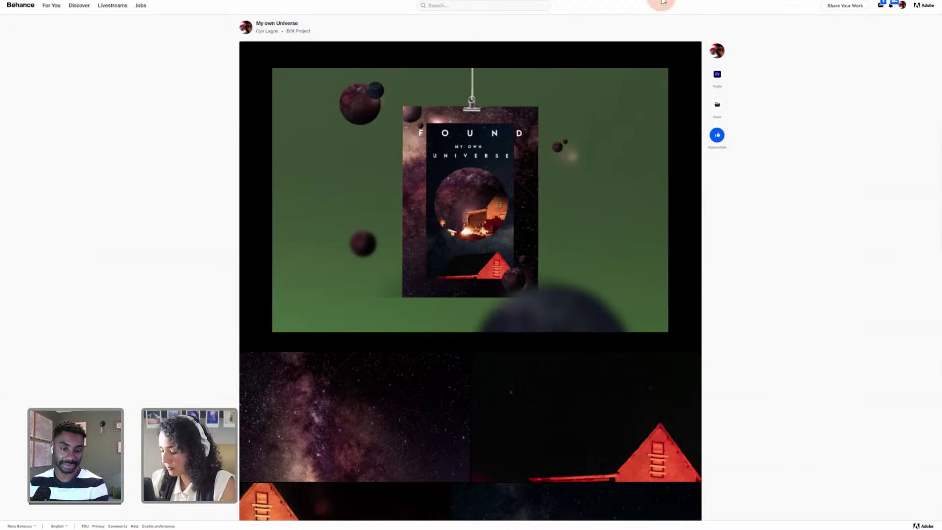
{"action": "key", "text": "F11"}
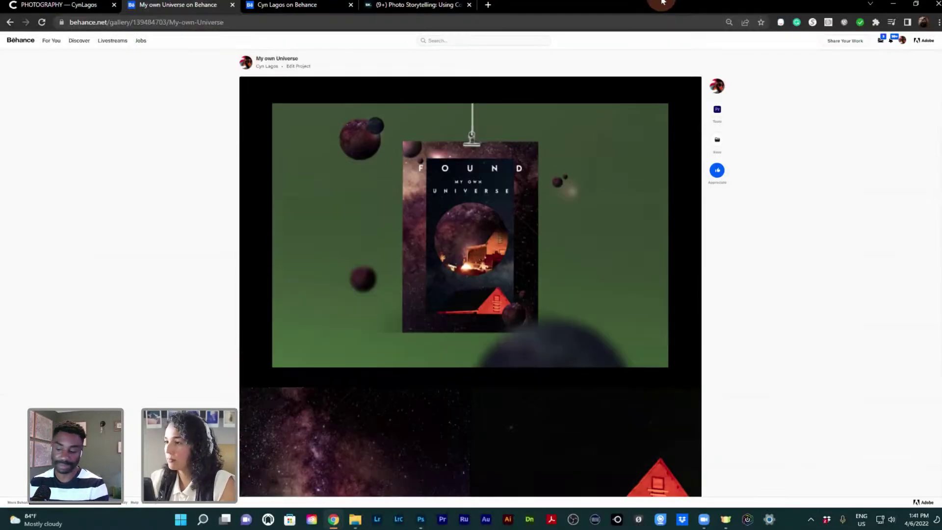
Switch to Photoshop, scale the WORLD text to 69%, and shift it slightly down below the FOUND title
{"action": "left_click", "coordinate": [422, 523]}
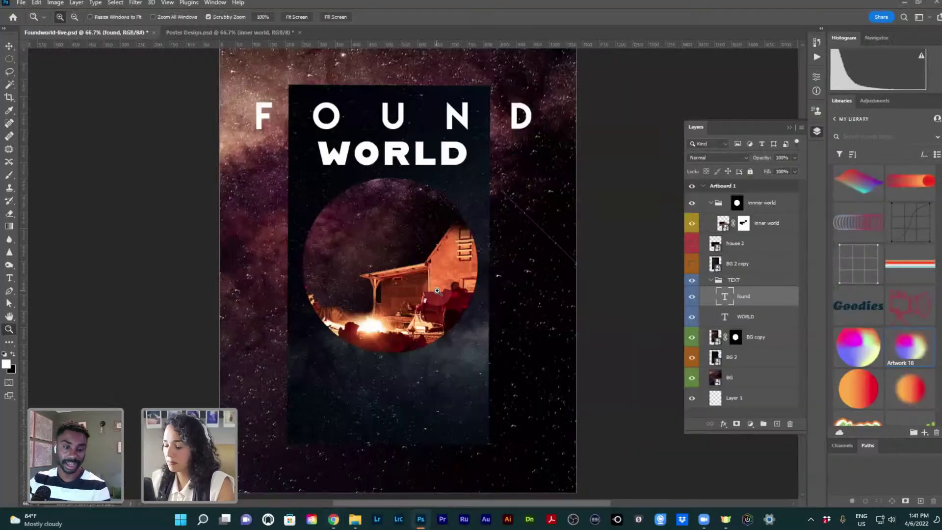
{"action": "left_click", "coordinate": [431, 282], "text": "alt"}
{"action": "left_click", "coordinate": [430, 273], "text": "alt"}
{"action": "key", "text": "v"}
{"action": "left_click", "coordinate": [444, 215], "text": "ctrl"}
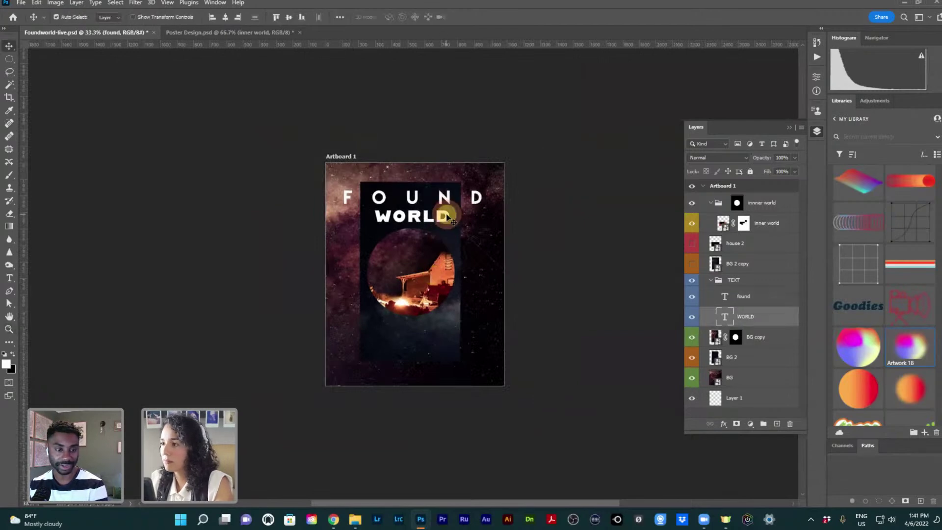
{"action": "key", "text": "ctrl+t"}
{"action": "left_click", "coordinate": [179, 17]}
{"action": "left_click_drag", "start_coordinate": [165, 17], "coordinate": [153, 17]}
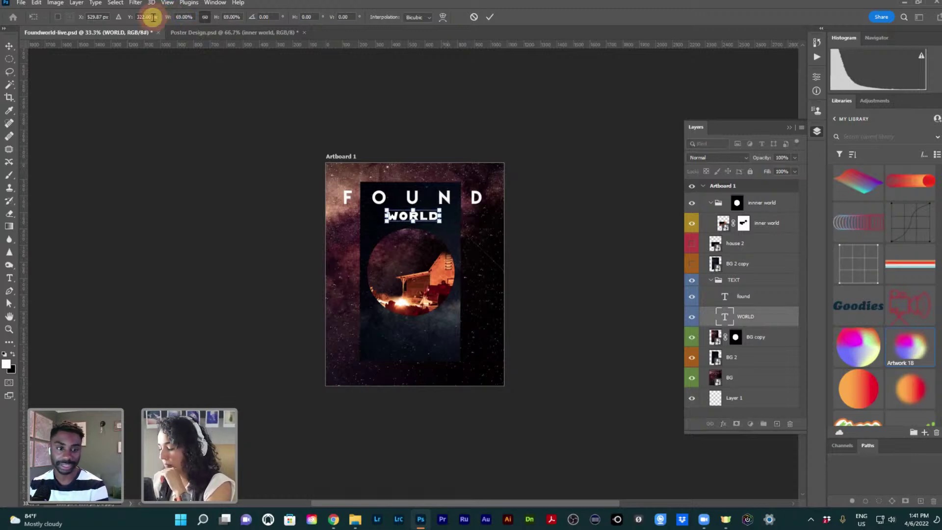
{"action": "key", "text": "Return"}
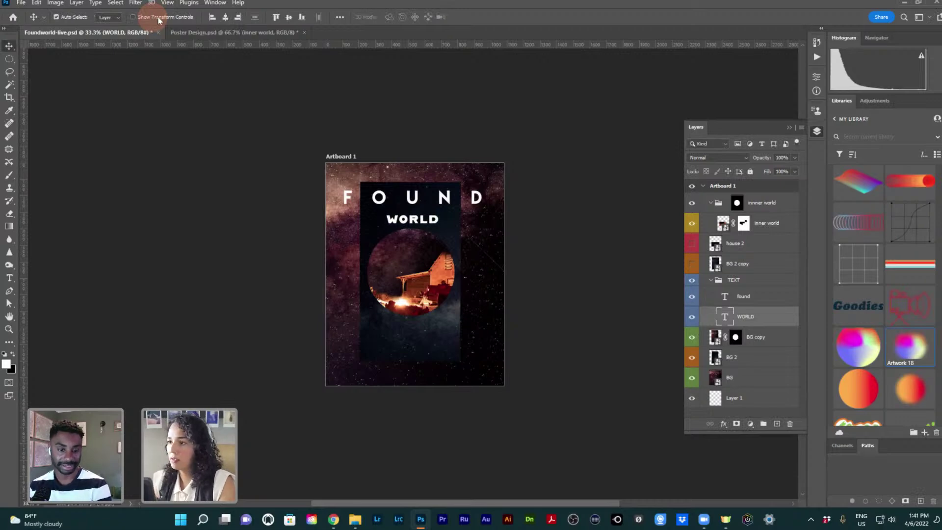
Move the FOUND title down closer to WORLD and nudge it horizontally to centre it on the poster
{"action": "key", "text": "z"}
{"action": "left_click", "coordinate": [420, 200]}
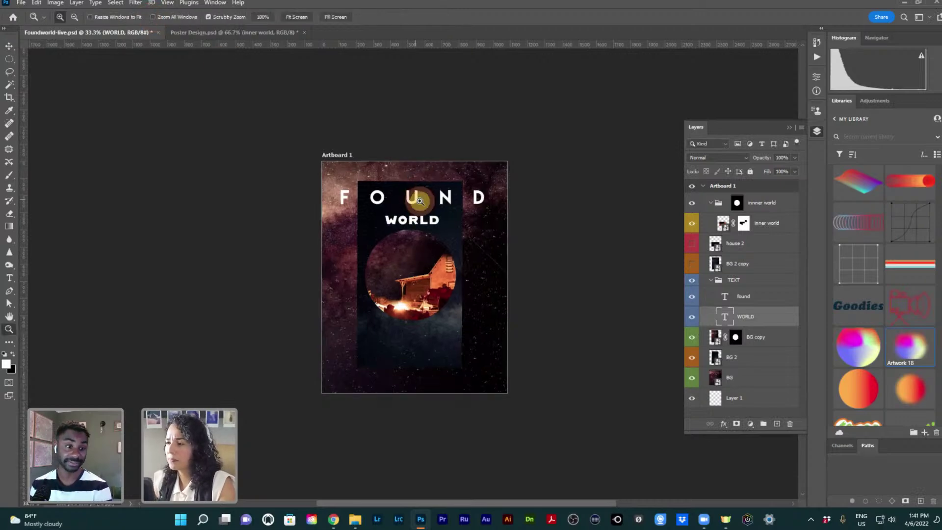
{"action": "left_click", "coordinate": [417, 196]}
{"action": "key", "text": "v"}
{"action": "left_click_drag", "start_coordinate": [416, 194], "coordinate": [416, 209]}
{"action": "key", "text": "Right"}
{"action": "key", "text": "Right"}
{"action": "key", "text": "Right"}
{"action": "key", "text": "Right"}
{"action": "key", "text": "Right"}
{"action": "key", "text": "Right"}
{"action": "key", "text": "Right"}
{"action": "key", "text": "Right"}
{"action": "key", "text": "Right"}
{"action": "key", "text": "Right"}
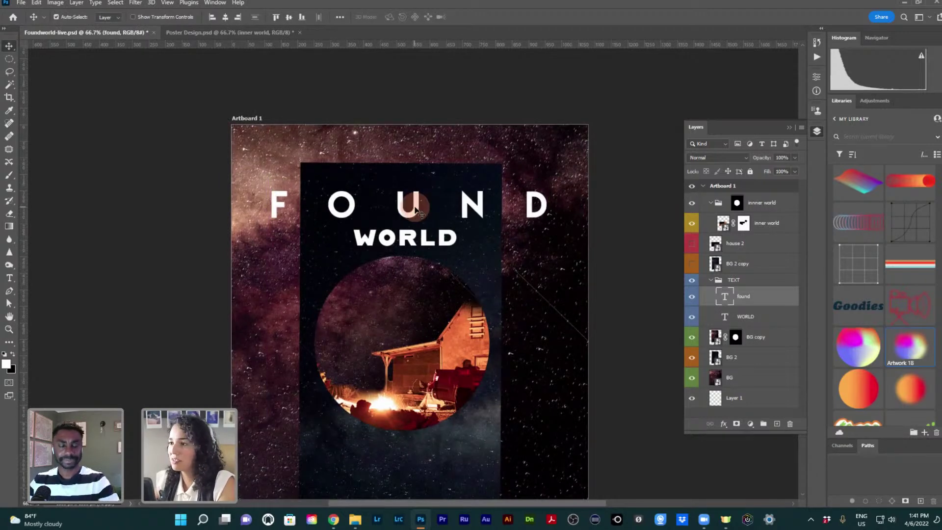
{"action": "key", "text": "Left"}
{"action": "key", "text": "Left"}
{"action": "key", "text": "Left"}
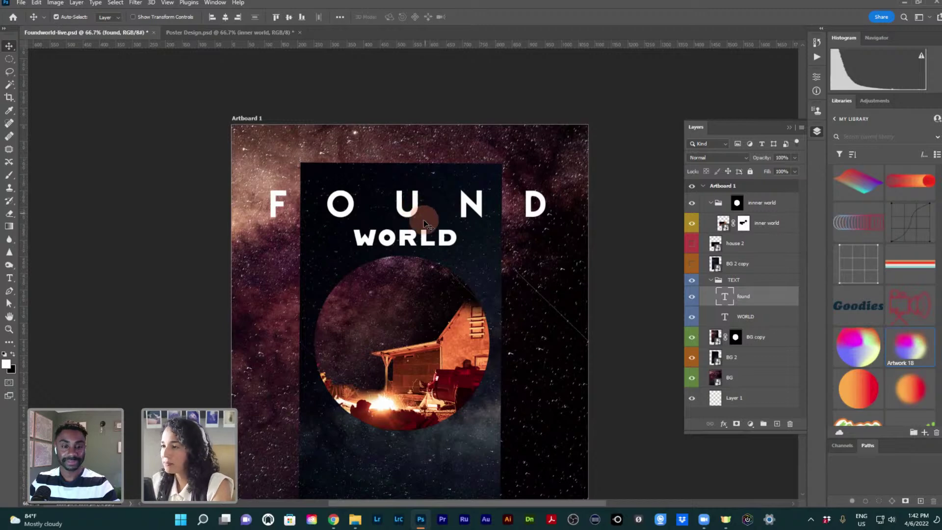
{"action": "key", "text": "t"}
{"action": "scroll", "coordinate": [431, 304], "scroll_direction": "down", "scroll_amount": 1}
{"action": "scroll", "coordinate": [431, 304], "scroll_direction": "down", "scroll_amount": 2}
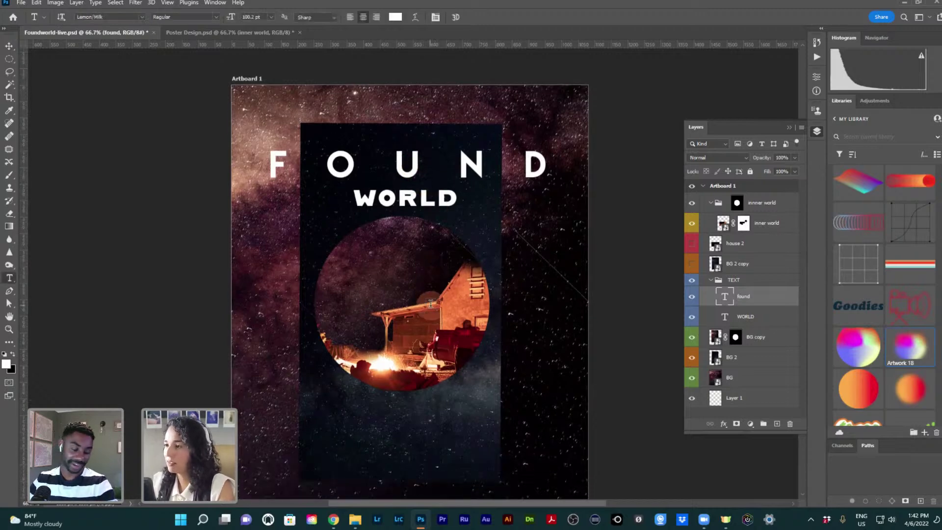
{"action": "left_click", "coordinate": [413, 414]}
{"action": "key", "text": "v"}
{"action": "scroll", "coordinate": [415, 381], "scroll_direction": "down", "scroll_amount": 1}
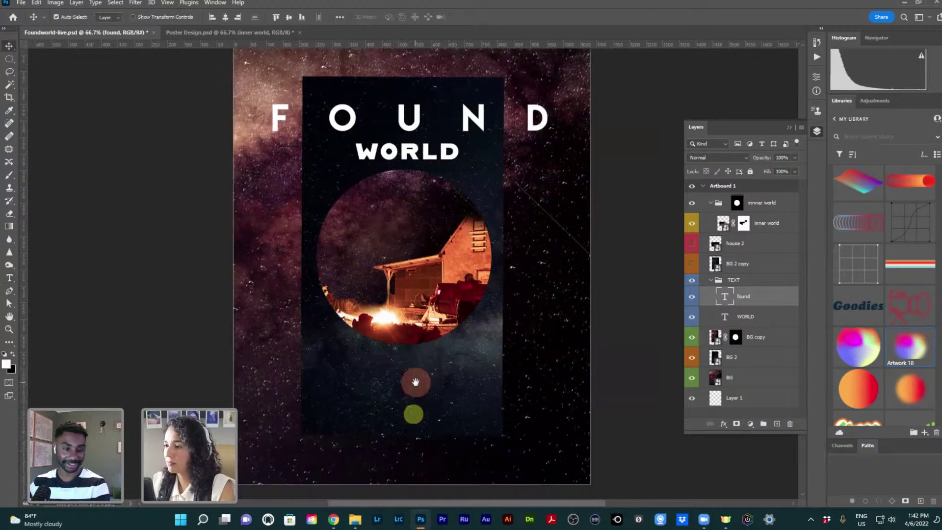
Show the house 2 layer, move the red house below the circle to the poster's lower edge, and hide the layer again
{"action": "left_click", "coordinate": [691, 244]}
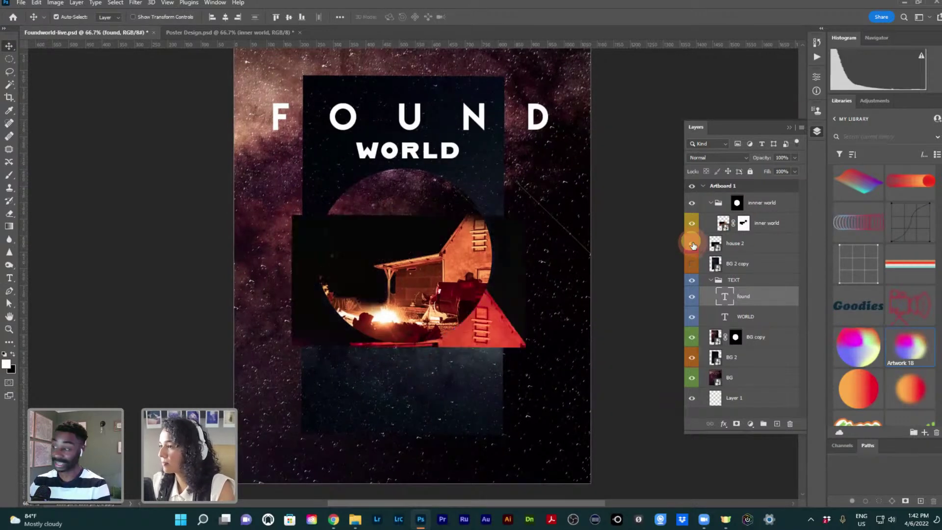
{"action": "left_click_drag", "start_coordinate": [482, 310], "coordinate": [483, 481]}
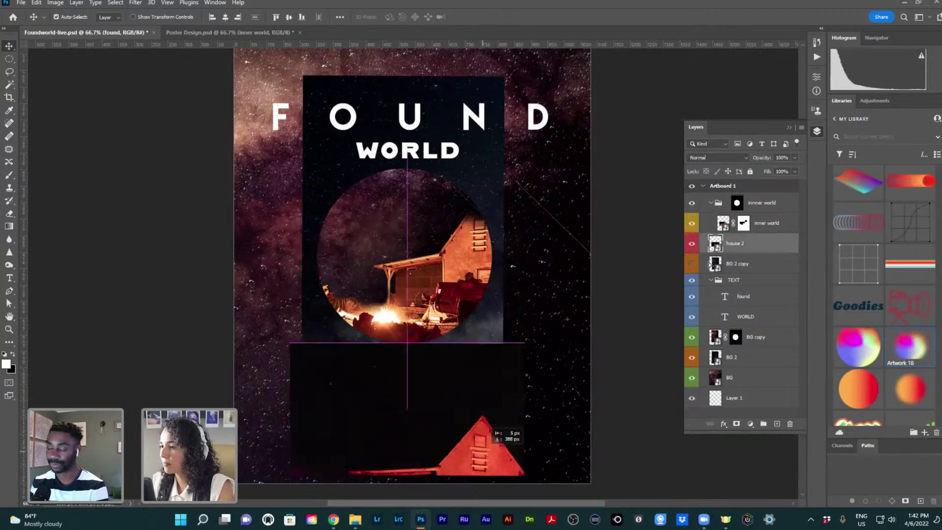
{"action": "left_click", "coordinate": [692, 244]}
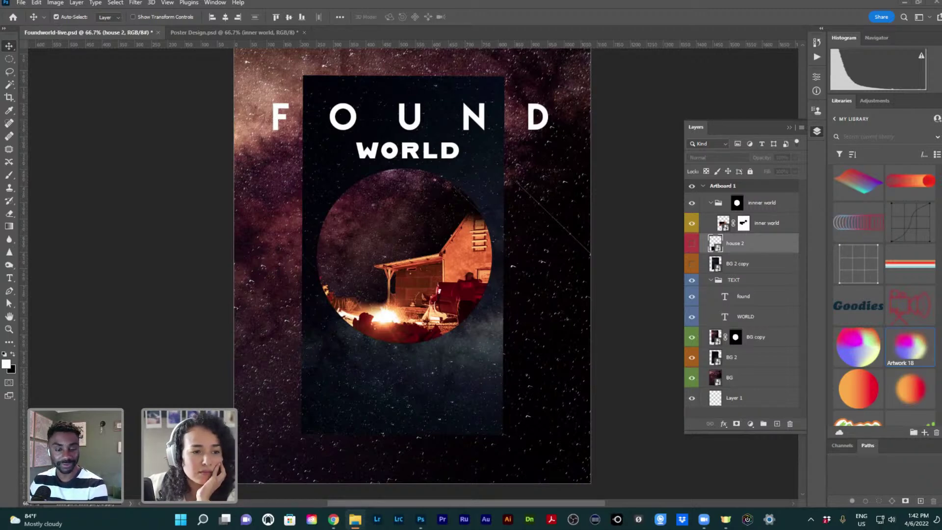
Place the fire image, move its layer above inner world inside the innner world group, and position it over the campfire
{"action": "left_click_drag", "start_coordinate": [499, 436], "coordinate": [375, 228]}
{"action": "key", "text": "Return"}
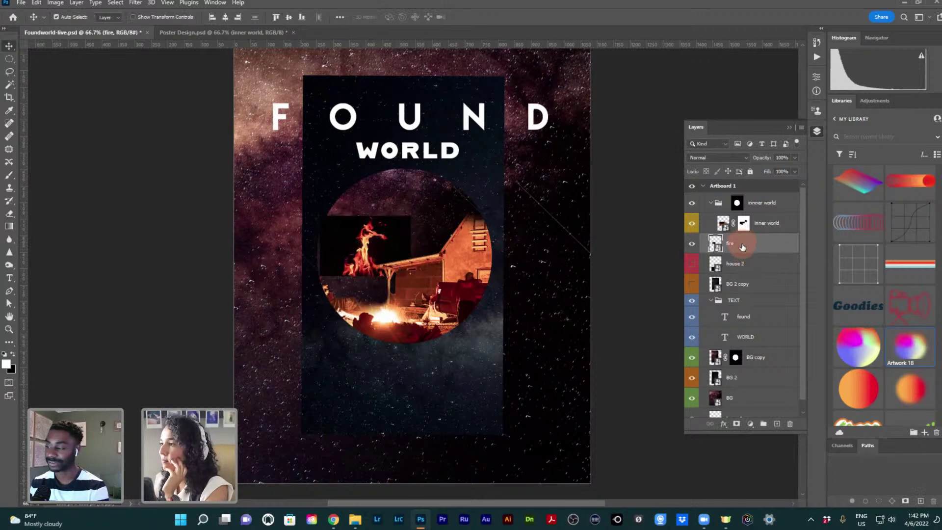
{"action": "left_click_drag", "start_coordinate": [743, 247], "coordinate": [745, 216]}
{"action": "left_click_drag", "start_coordinate": [400, 245], "coordinate": [426, 298]}
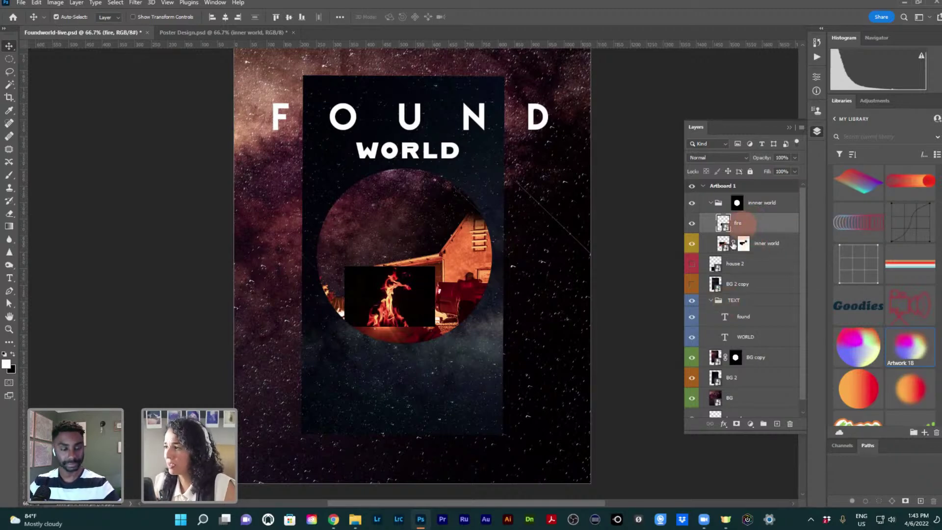
Color-label the innner world group Violet and select the fire layer inside it
{"action": "right_click", "coordinate": [693, 204]}
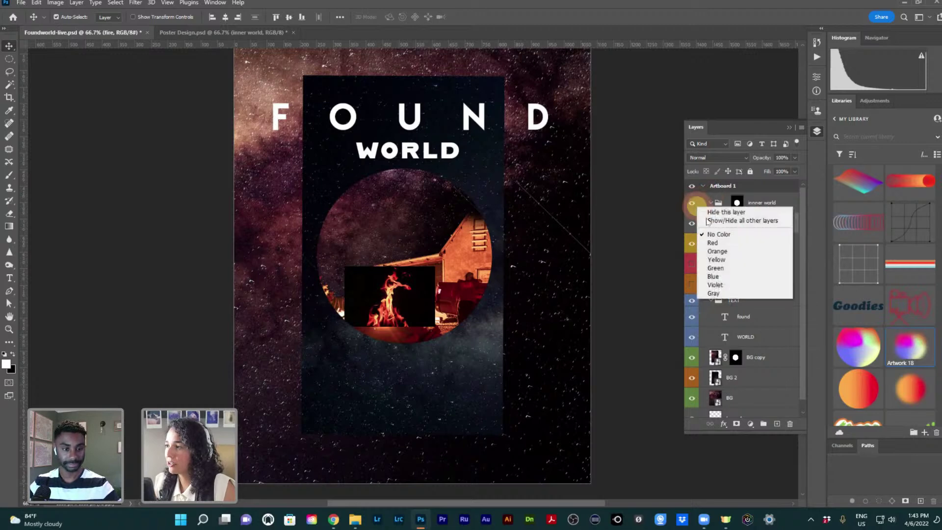
{"action": "left_click", "coordinate": [715, 284]}
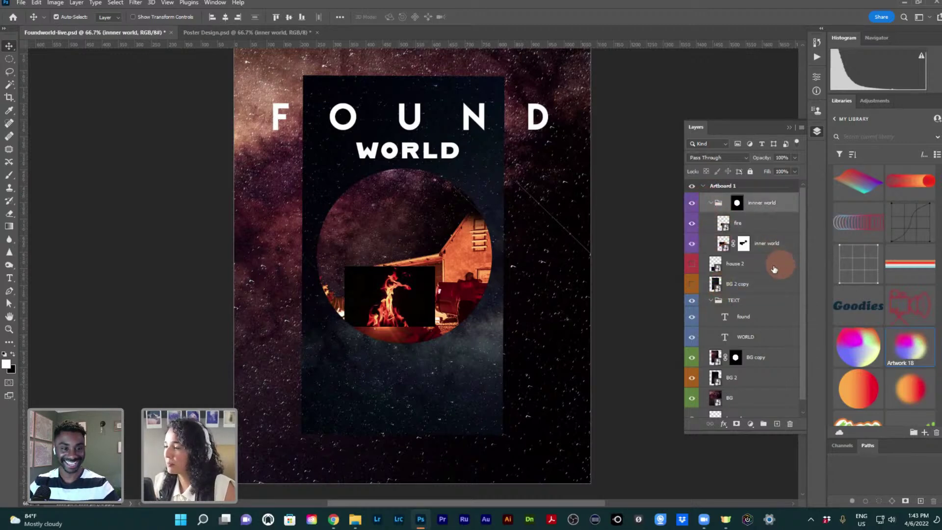
{"action": "left_click", "coordinate": [755, 231]}
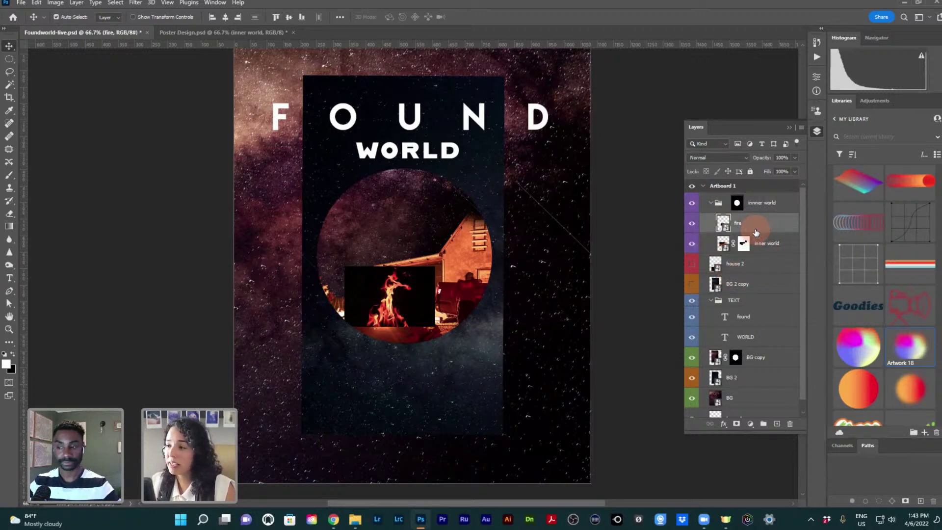
Set the fire layer's blend mode to Screen, scale it down to about 65%, and position the flames over the campfire
{"action": "mouse_move", "coordinate": [397, 292]}
{"action": "left_mouse_down"}
{"action": "mouse_move", "coordinate": [403, 316]}
{"action": "mouse_move", "coordinate": [401, 302]}
{"action": "left_mouse_up"}
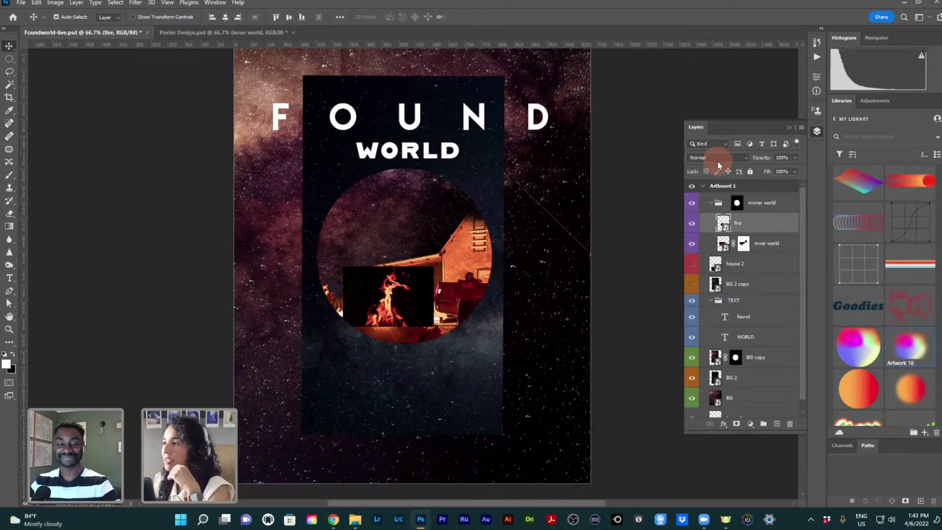
{"action": "left_click", "coordinate": [718, 158]}
{"action": "left_click", "coordinate": [717, 158]}
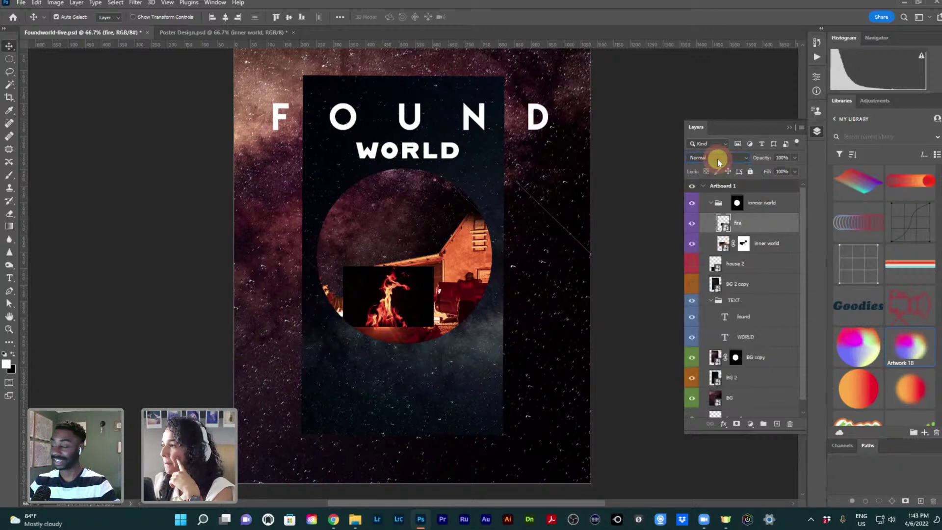
{"action": "left_click", "coordinate": [718, 158]}
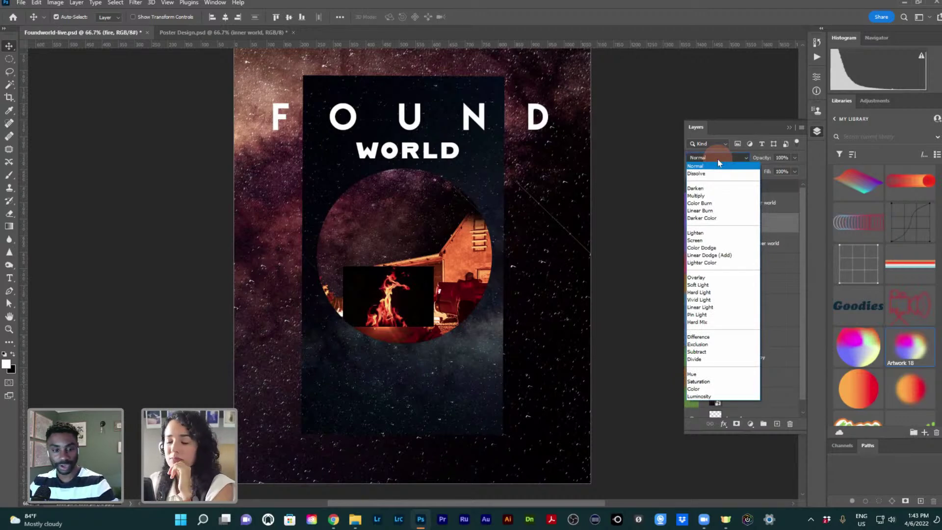
{"action": "key", "text": "Escape"}
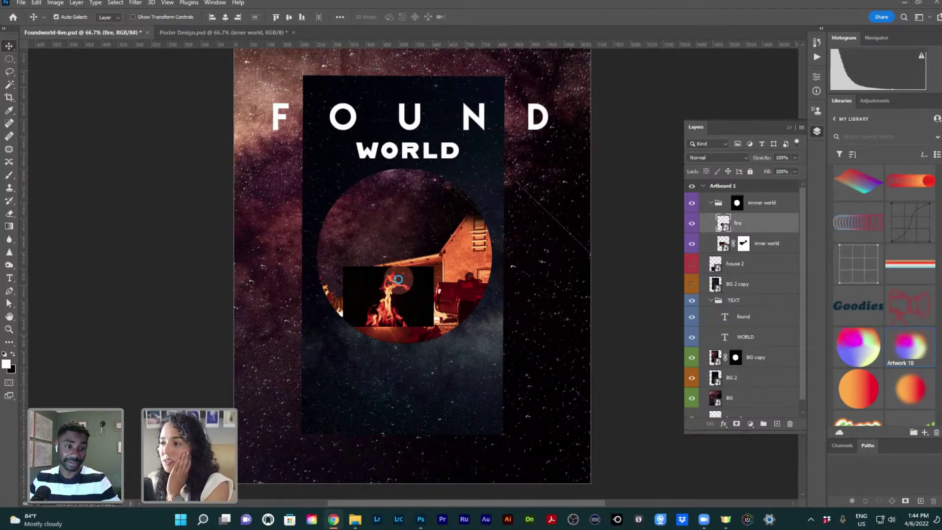
{"action": "left_click", "coordinate": [399, 279]}
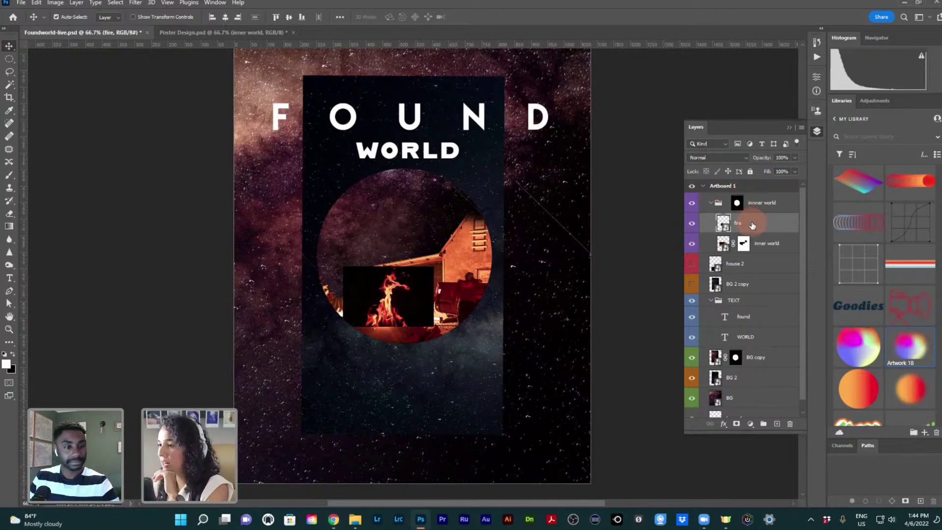
{"action": "key", "text": "z"}
{"action": "left_click", "coordinate": [411, 299]}
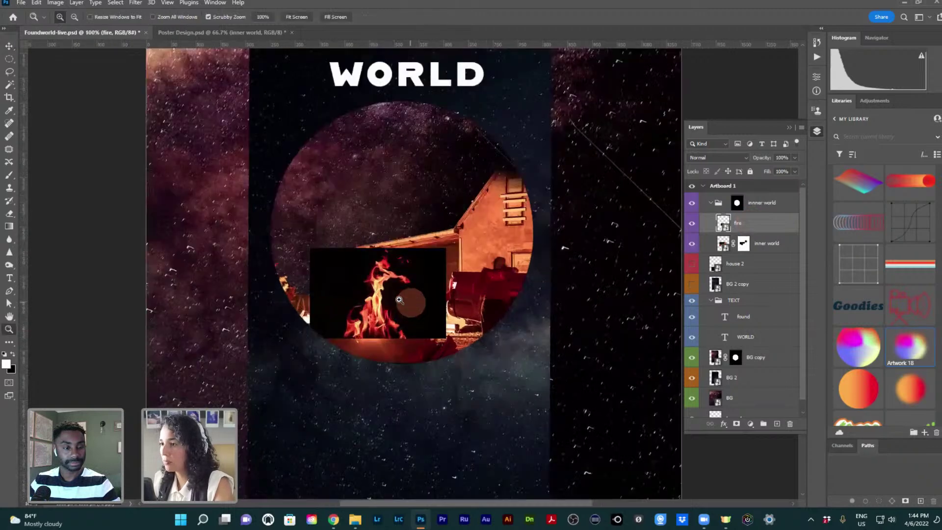
{"action": "key", "text": "v"}
{"action": "left_click", "coordinate": [720, 158]}
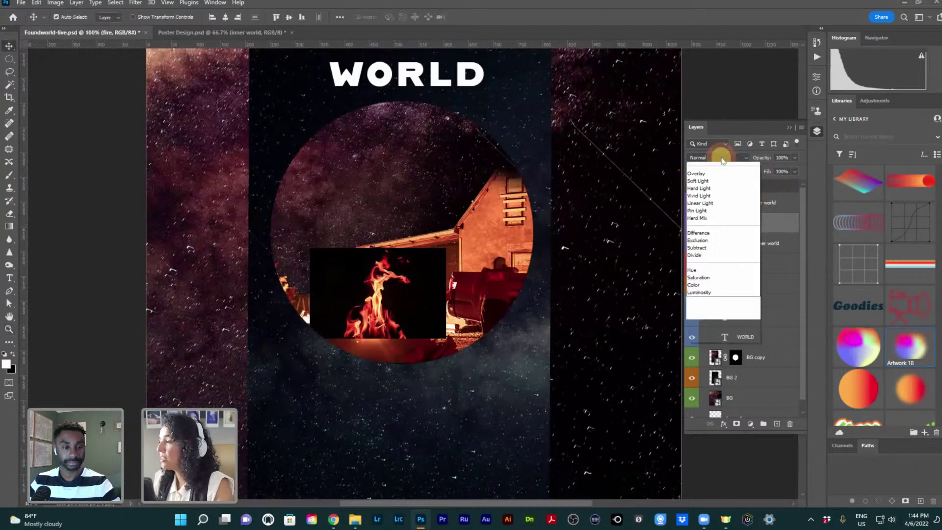
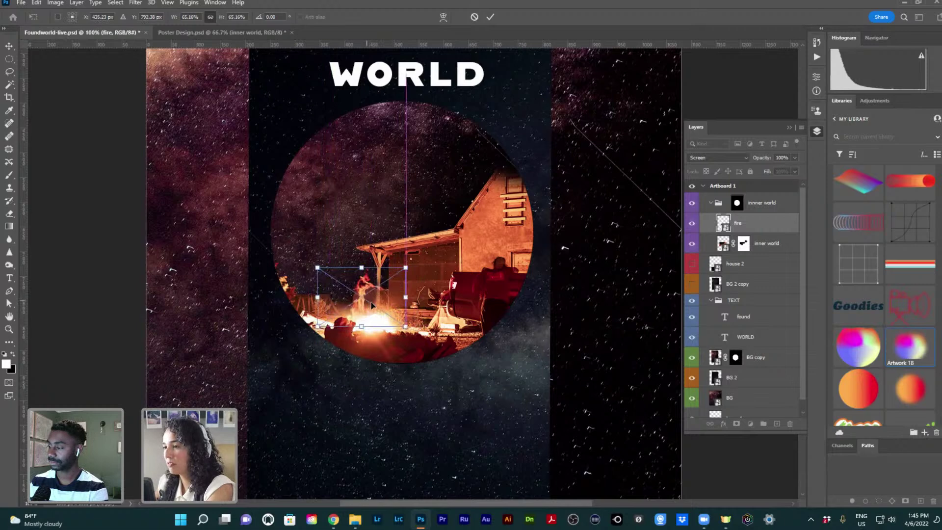
{"action": "key", "text": "Return"}
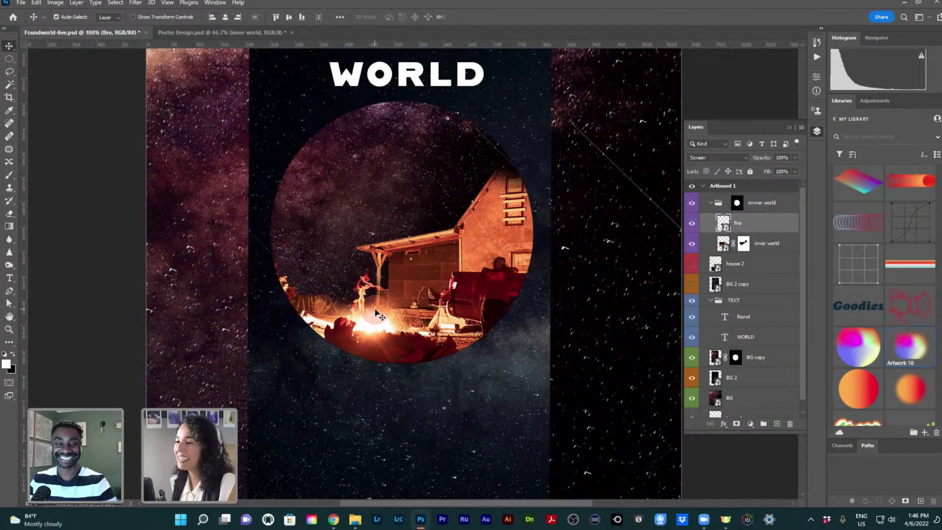
Duplicate the fire layer and shift the copy slightly to the right of the original flames
{"action": "left_click", "coordinate": [362, 294]}
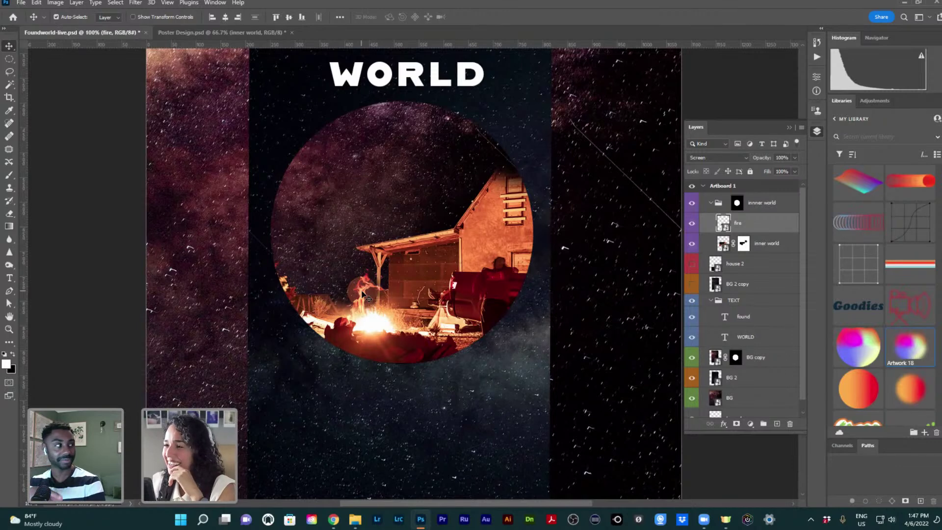
{"action": "left_click", "coordinate": [752, 225]}
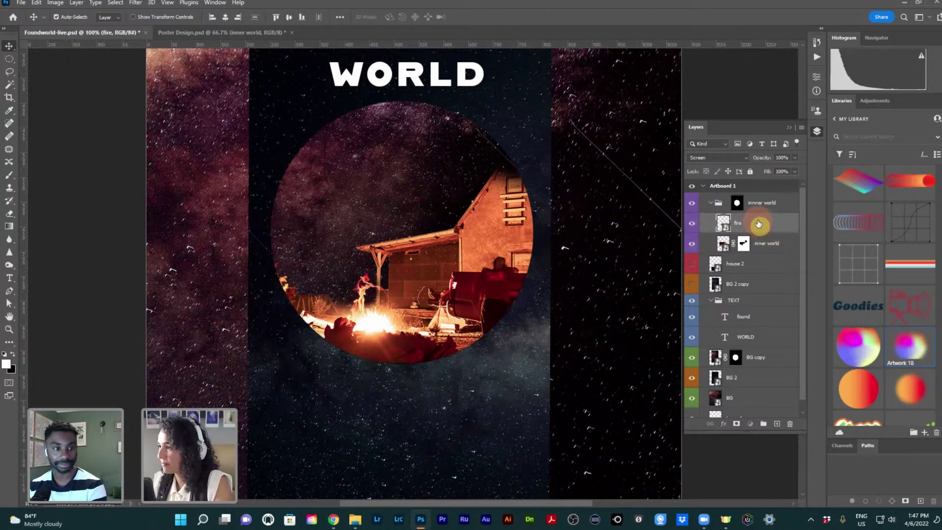
{"action": "key", "text": "super"}
{"action": "left_click", "coordinate": [658, 157]}
{"action": "left_click", "coordinate": [750, 227]}
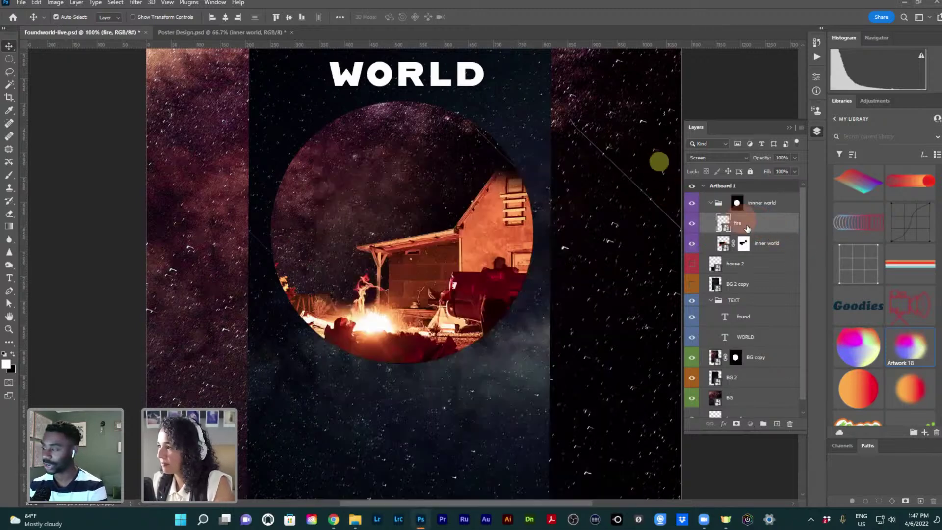
{"action": "key", "text": "ctrl+j"}
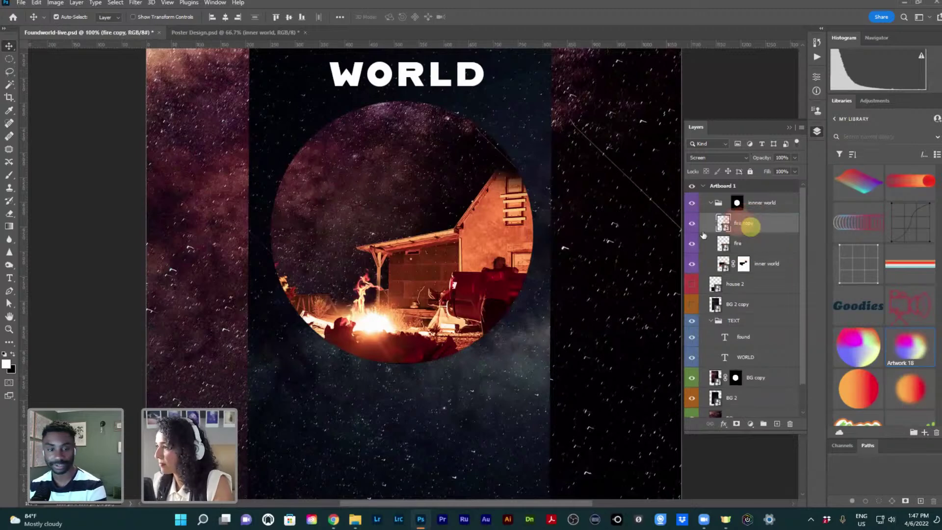
{"action": "key", "text": "alt+t"}
{"action": "left_click", "coordinate": [396, 300]}
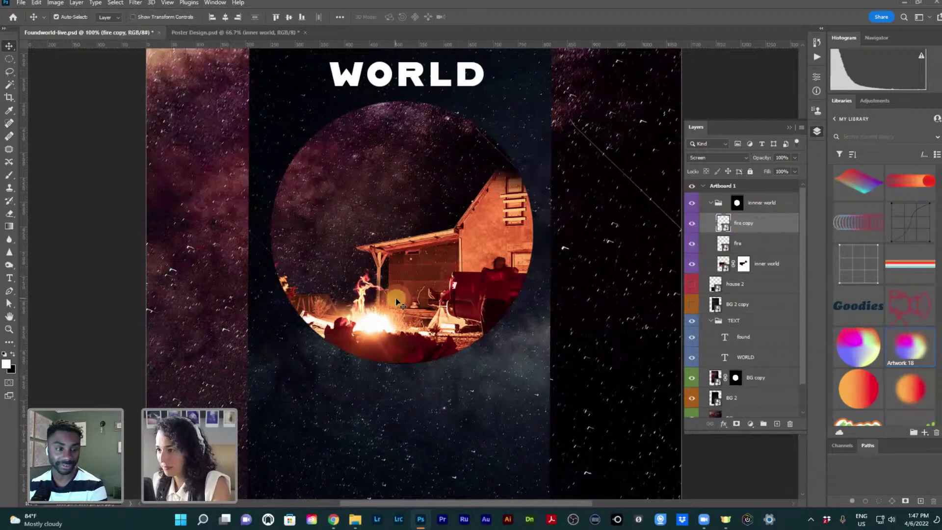
{"action": "key", "text": "alt+t"}
{"action": "left_click", "coordinate": [392, 303]}
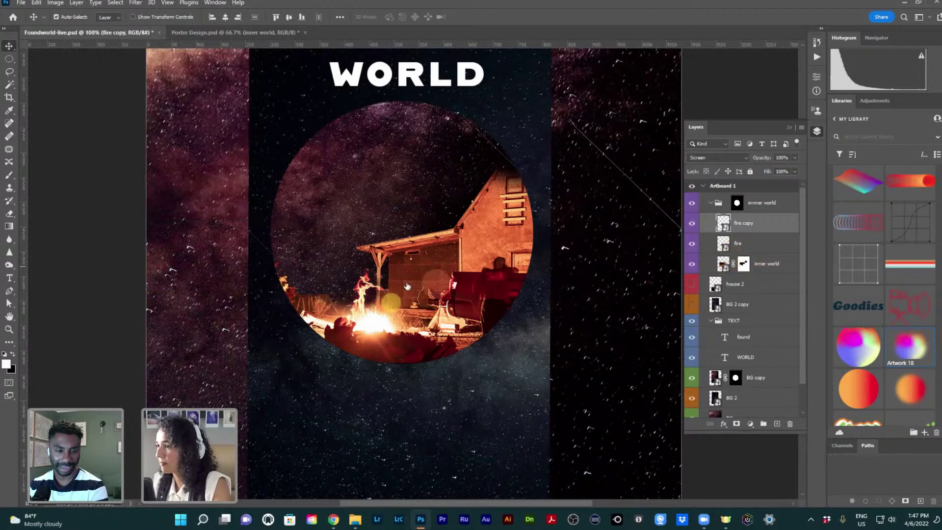
{"action": "mouse_move", "coordinate": [361, 295]}
{"action": "left_mouse_down"}
{"action": "mouse_move", "coordinate": [385, 298]}
{"action": "mouse_move", "coordinate": [376, 298]}
{"action": "left_mouse_up"}
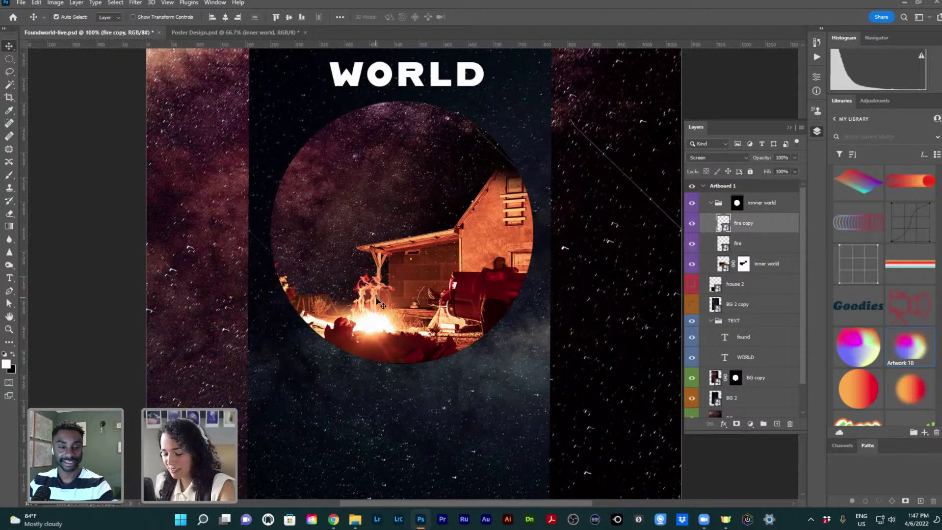
Flip the fire copy horizontally and nudge it into place over the original flames
{"action": "key", "text": "ctrl"}
{"action": "key", "text": "ctrl+t"}
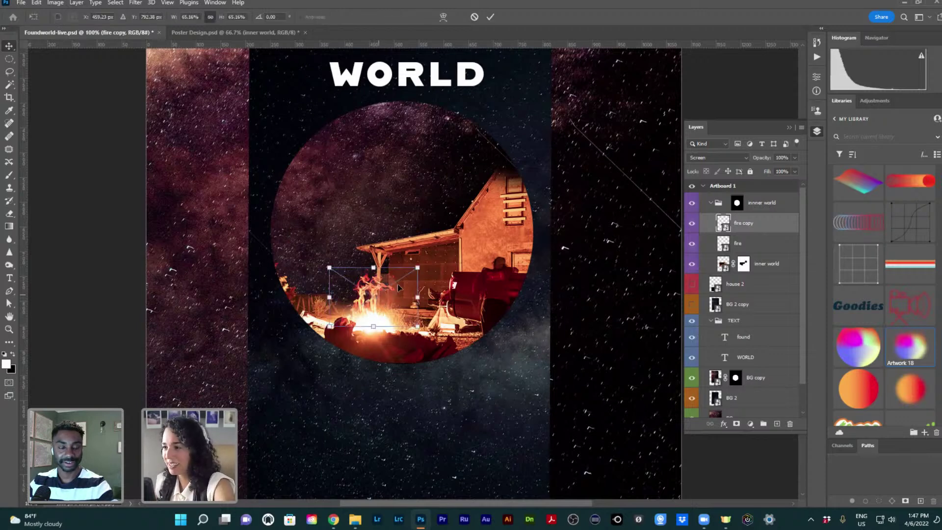
{"action": "right_click", "coordinate": [390, 293]}
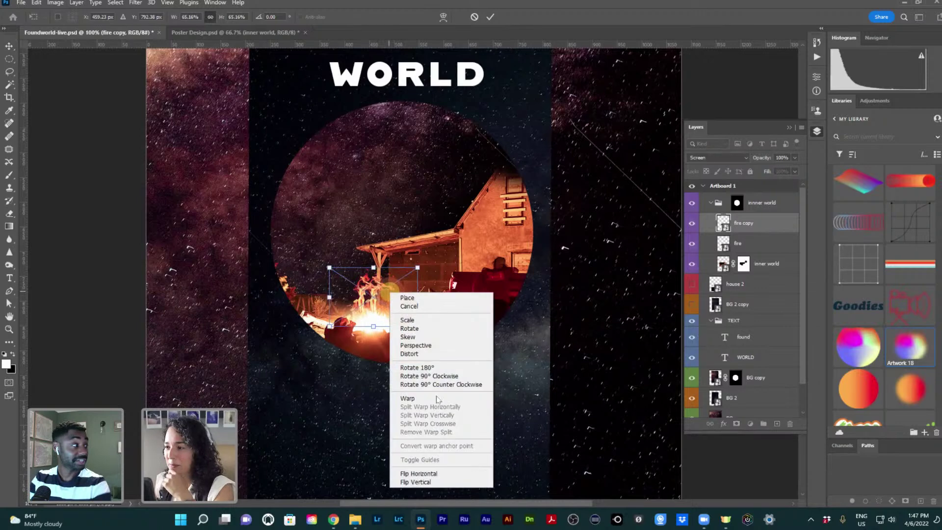
{"action": "left_click", "coordinate": [420, 474]}
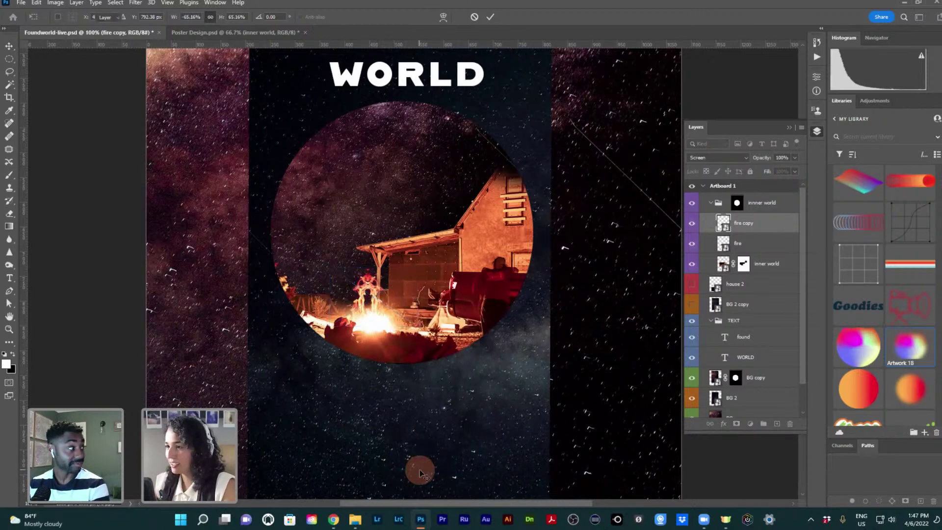
{"action": "left_click", "coordinate": [419, 474]}
{"action": "mouse_move", "coordinate": [378, 302]}
{"action": "left_mouse_down"}
{"action": "mouse_move", "coordinate": [375, 314]}
{"action": "mouse_move", "coordinate": [375, 292]}
{"action": "left_mouse_up"}
Add a layer mask to the fire copy and brush out the tips of its flames in black
{"action": "left_click", "coordinate": [735, 423]}
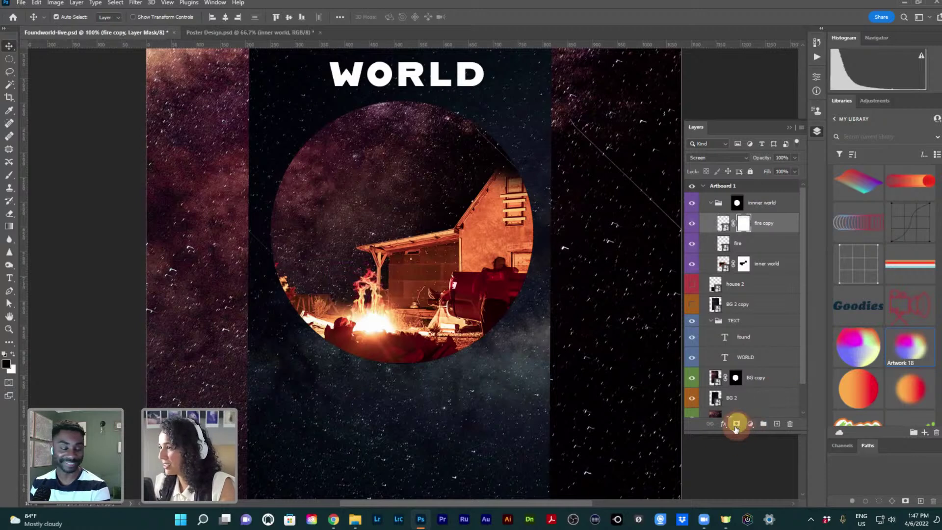
{"action": "key", "text": "b"}
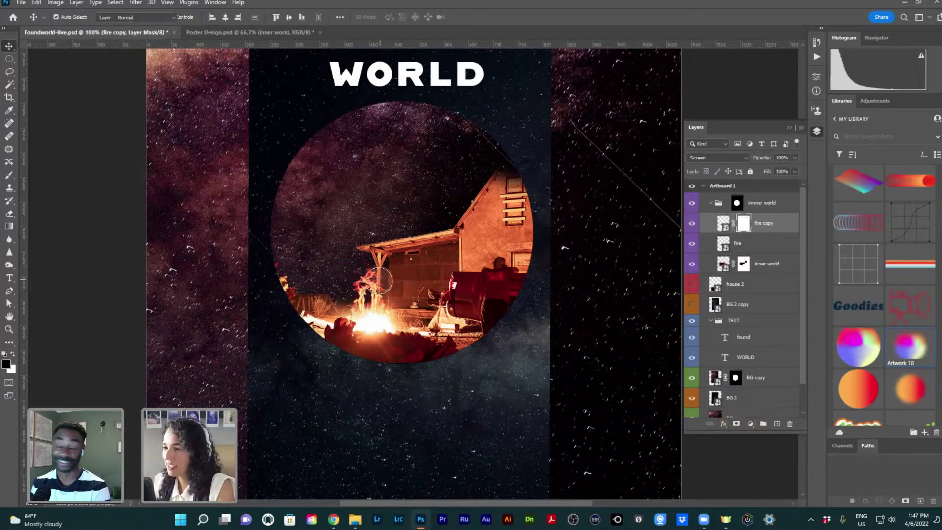
{"action": "mouse_move", "coordinate": [378, 280]}
{"action": "left_mouse_down"}
{"action": "mouse_move", "coordinate": [369, 282]}
{"action": "mouse_move", "coordinate": [387, 281]}
{"action": "left_mouse_up"}
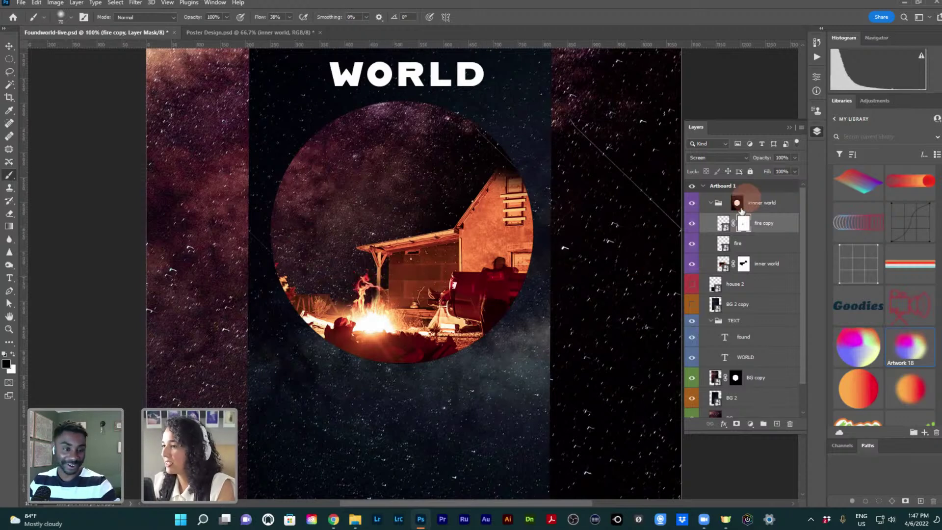
{"action": "key", "text": "x"}
Group the fire and fire copy layers and name the group fire
{"action": "left_click", "coordinate": [758, 226]}
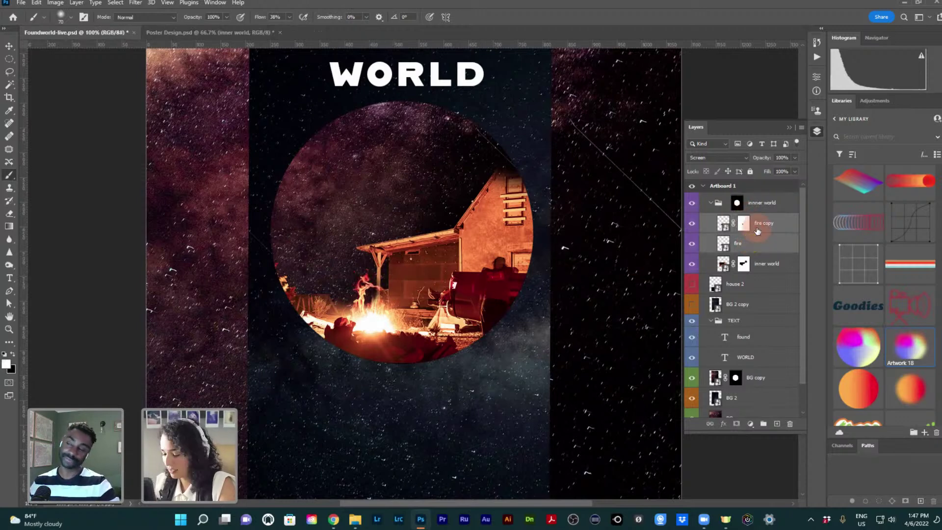
{"action": "key", "text": "ctrl+g"}
{"action": "double_click", "coordinate": [742, 220]}
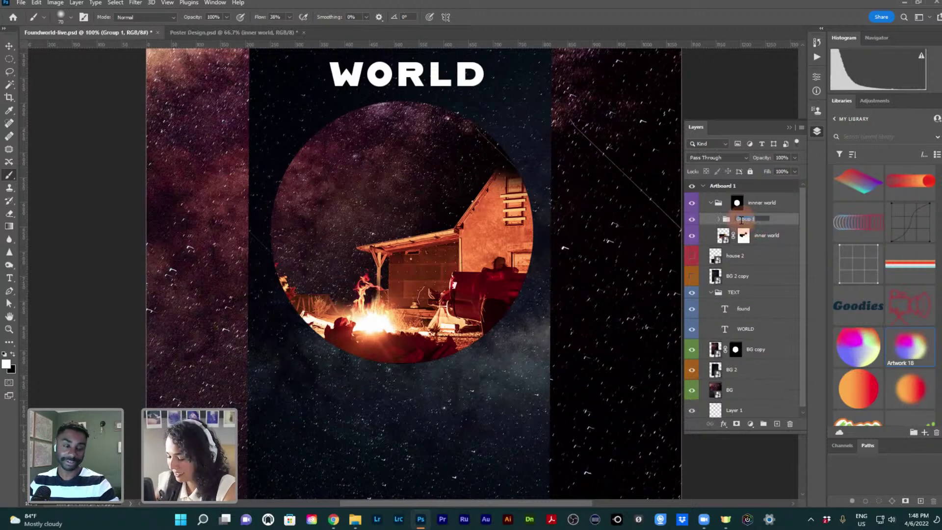
{"action": "type", "text": "fi"}
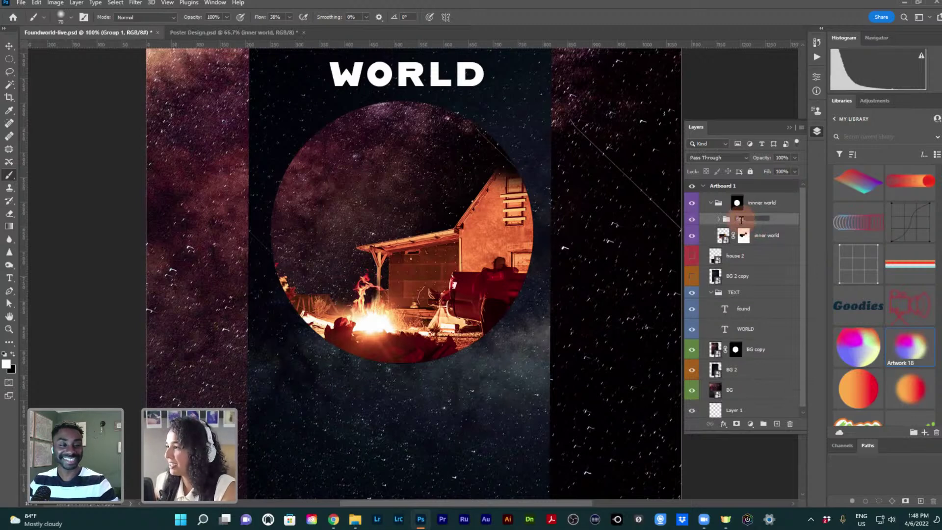
{"action": "type", "text": "re"}
{"action": "key", "text": "Return"}
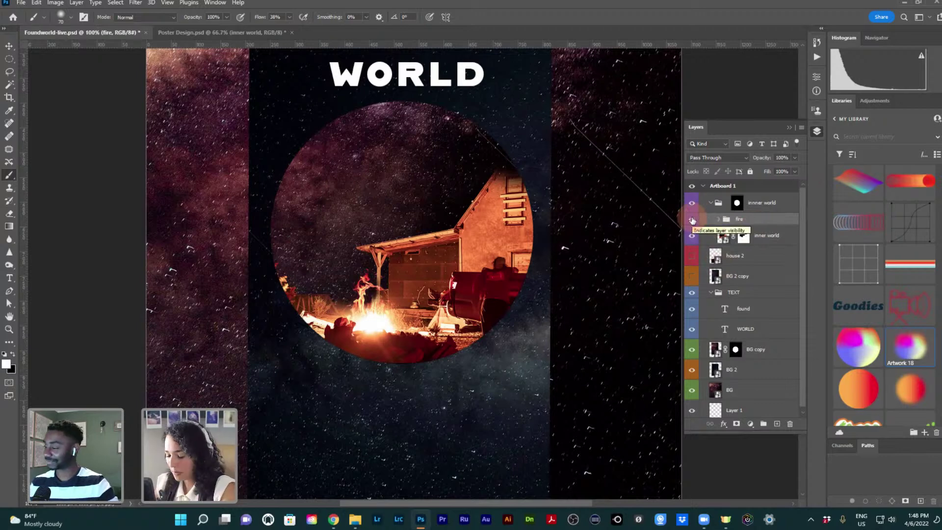
{"action": "key", "text": "z"}
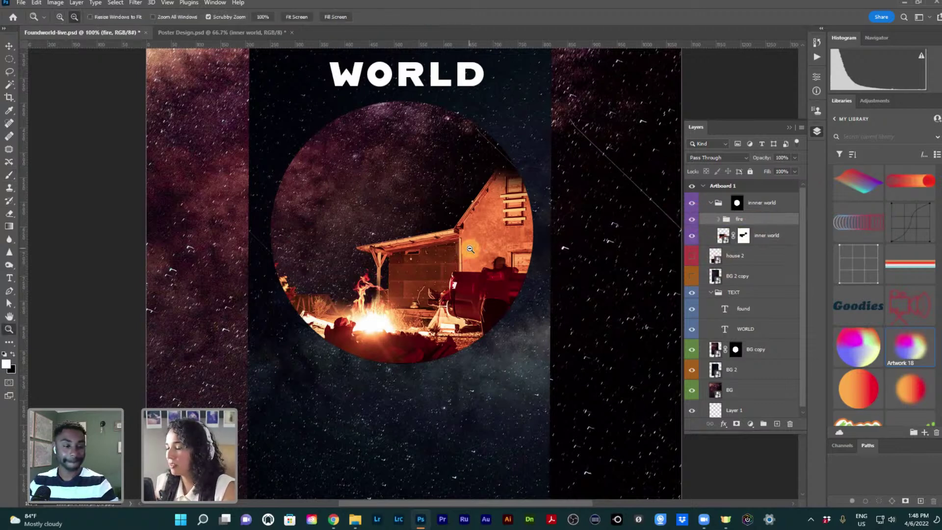
{"action": "left_click", "coordinate": [470, 249], "text": "alt"}
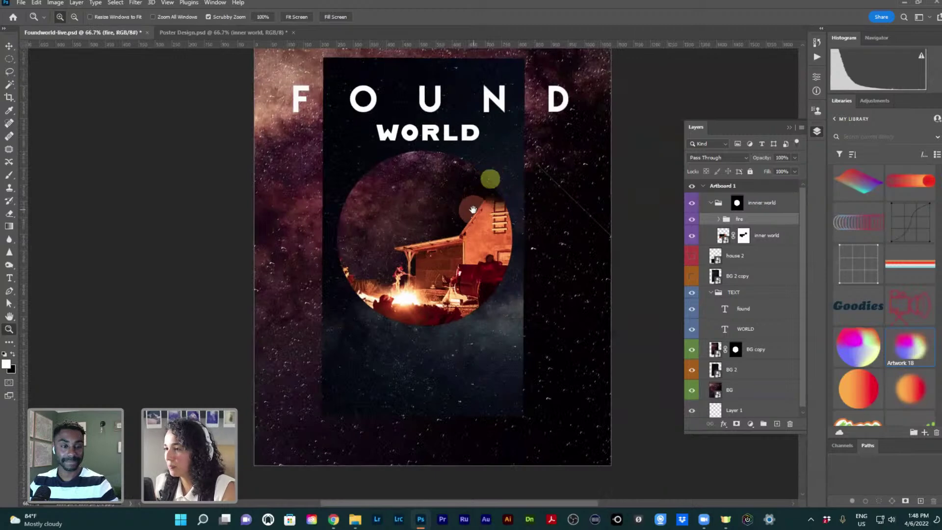
{"action": "left_click_drag", "start_coordinate": [490, 179], "coordinate": [472, 210]}
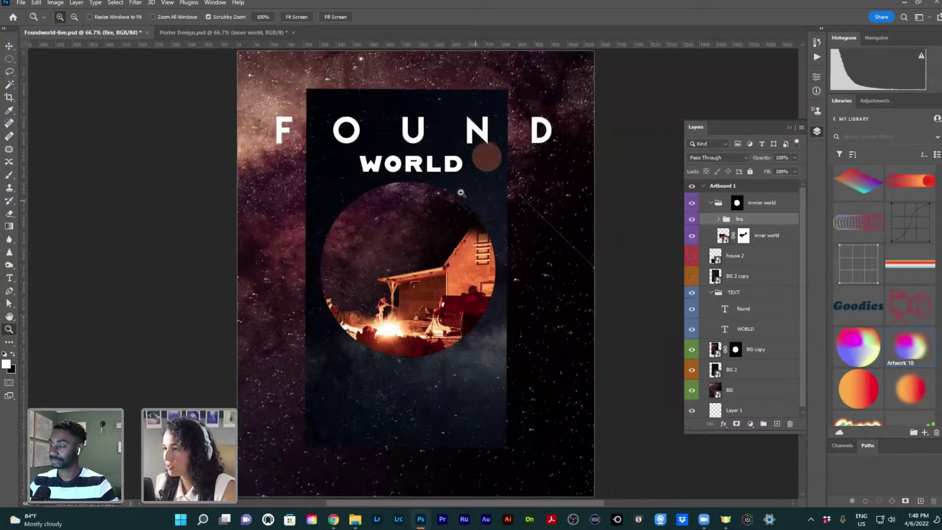
{"action": "left_click", "coordinate": [429, 239], "text": "alt"}
{"action": "key", "text": "v"}
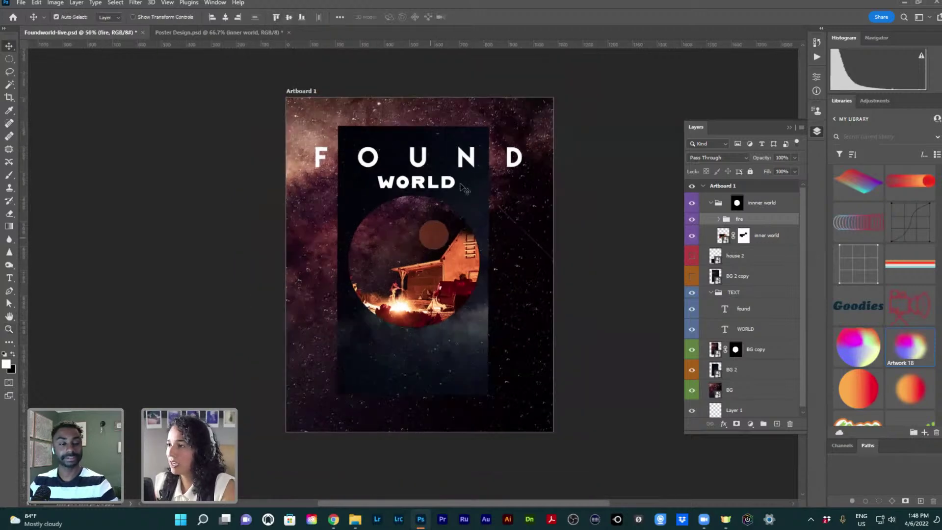
{"action": "key", "text": "z"}
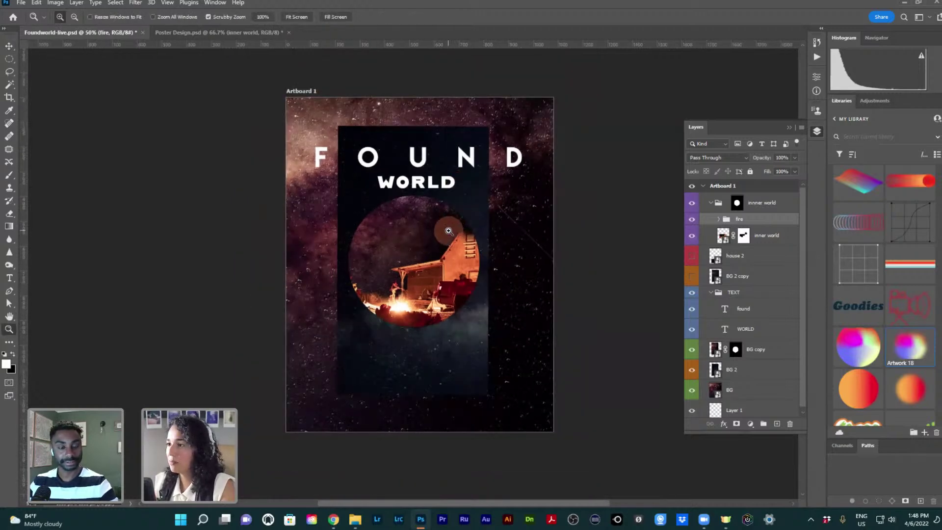
{"action": "left_click", "coordinate": [452, 222]}
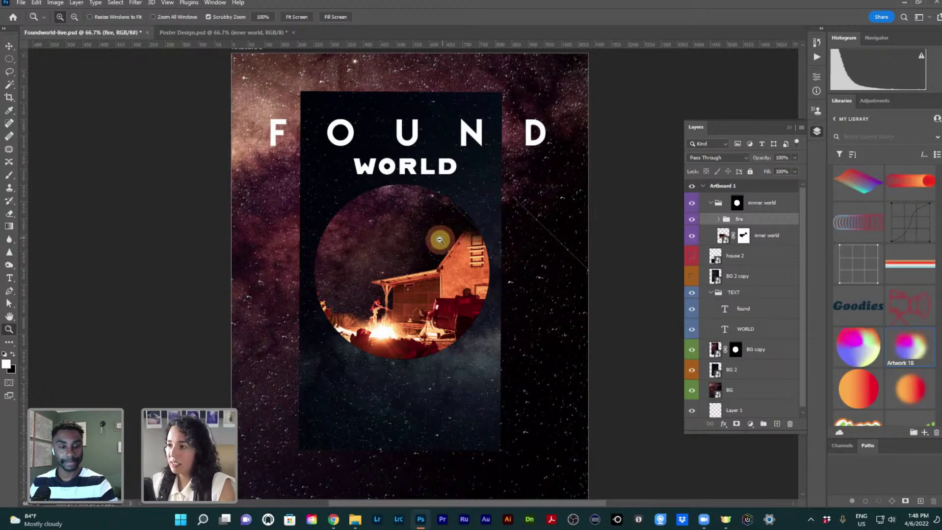
{"action": "left_click", "coordinate": [439, 238], "text": "alt"}
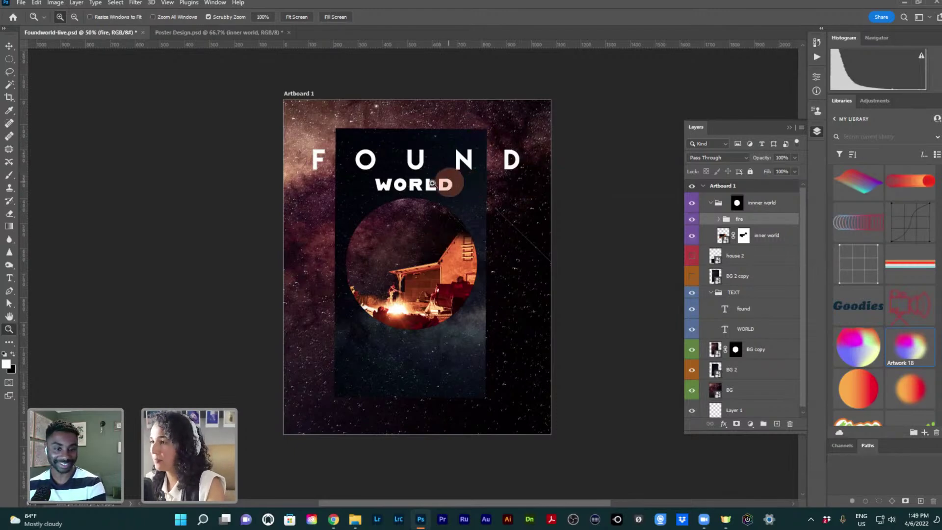
{"action": "key", "text": "t"}
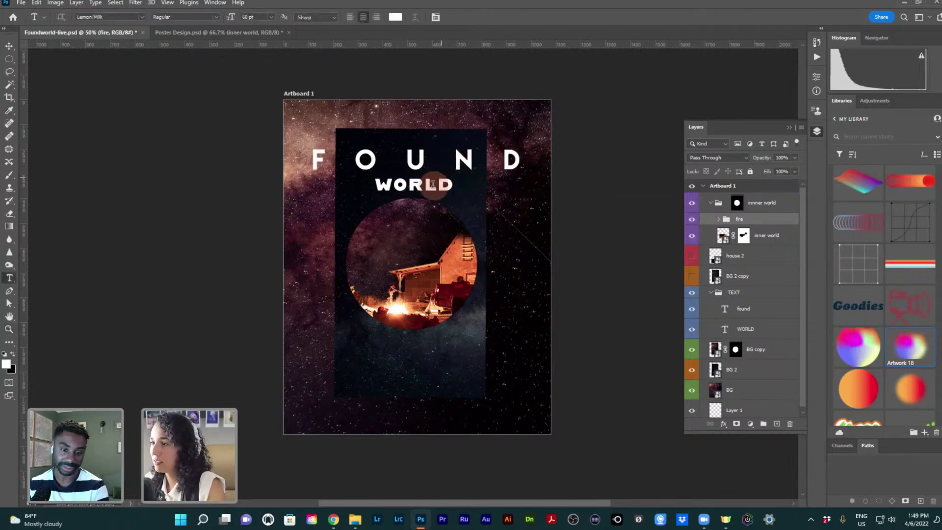
Nudge the FOUND title upward and move the WORLD text slightly up, away from the campfire circle
{"action": "key", "text": "v"}
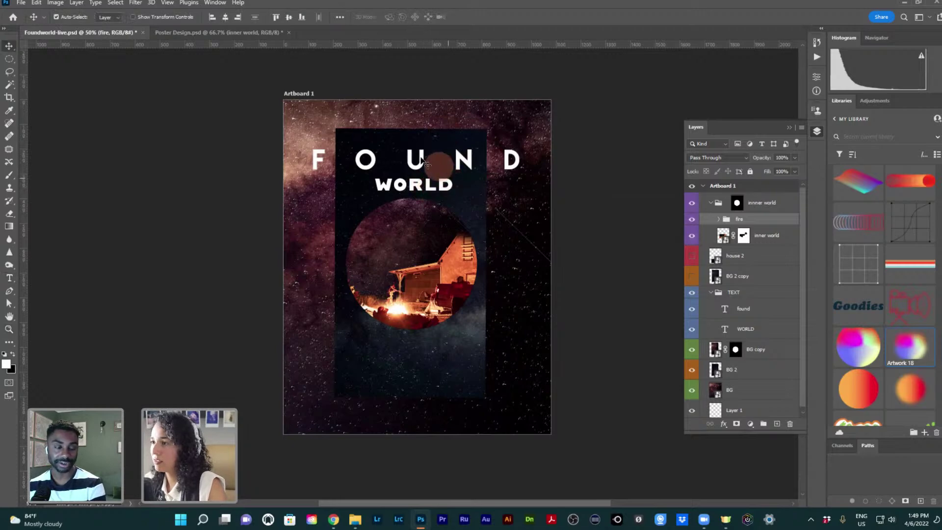
{"action": "left_click", "coordinate": [421, 158]}
{"action": "key", "text": "shift+Up"}
{"action": "key", "text": "shift+Up"}
{"action": "key", "text": "shift+Up"}
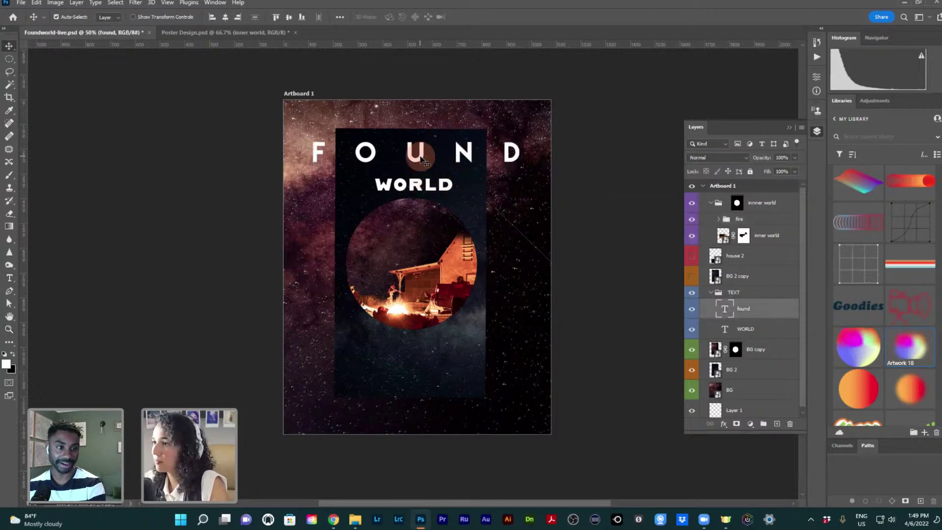
{"action": "left_click", "coordinate": [430, 185]}
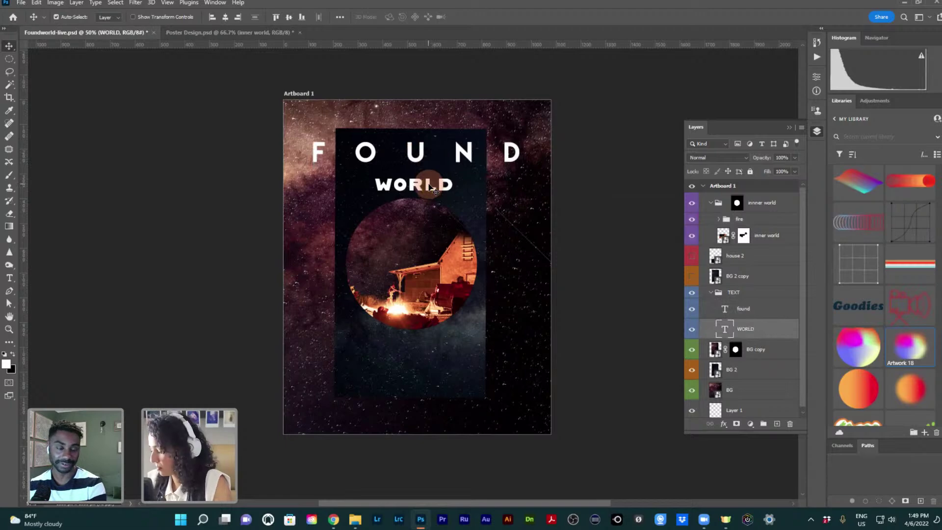
{"action": "key", "text": "shift+Up"}
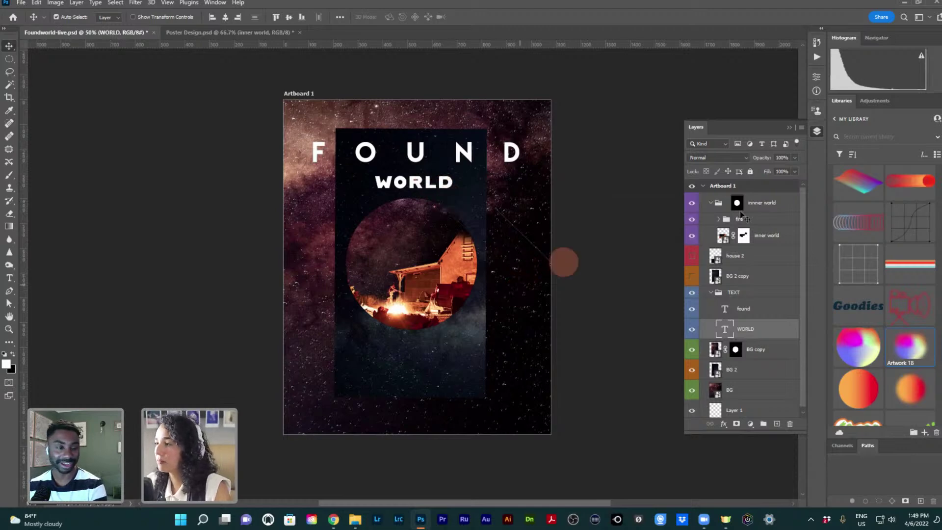
Show the house 2 layer and move it up and slightly left so its base meets the lower edge of the dark blue panel
{"action": "left_click", "coordinate": [696, 239]}
{"action": "left_click", "coordinate": [696, 239]}
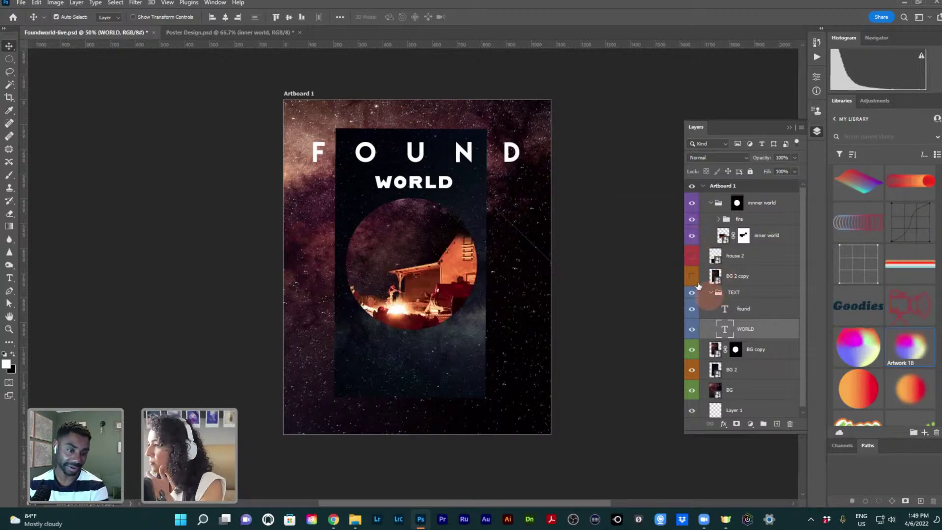
{"action": "left_click", "coordinate": [692, 255]}
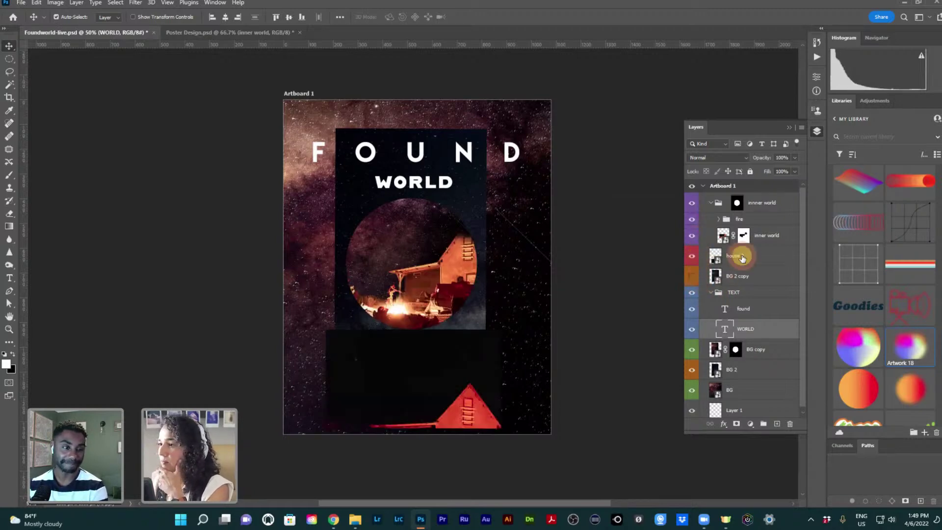
{"action": "left_click", "coordinate": [741, 256]}
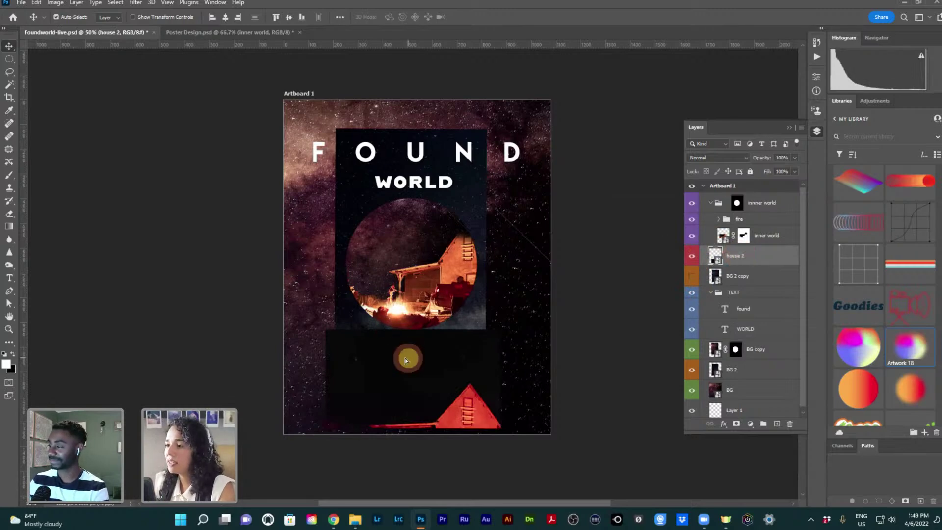
{"action": "left_click_drag", "start_coordinate": [405, 361], "coordinate": [392, 322]}
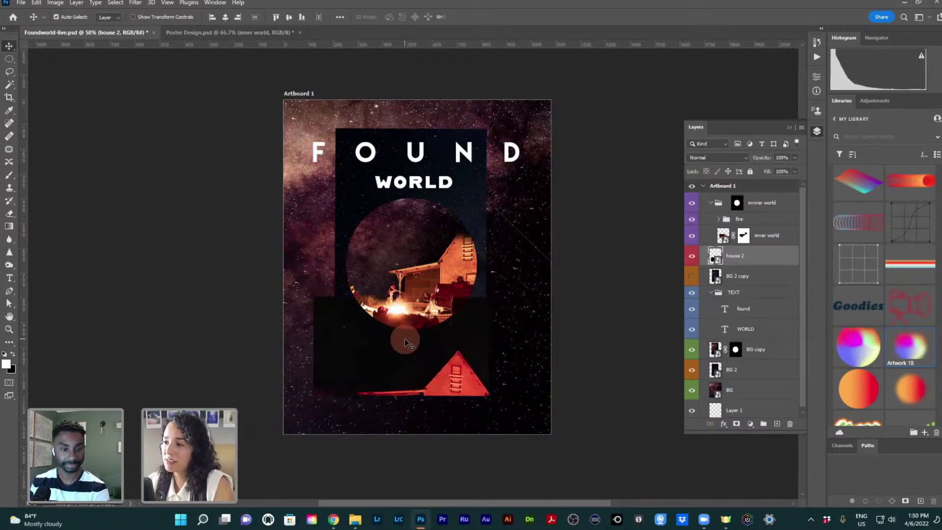
{"action": "left_click", "coordinate": [692, 257]}
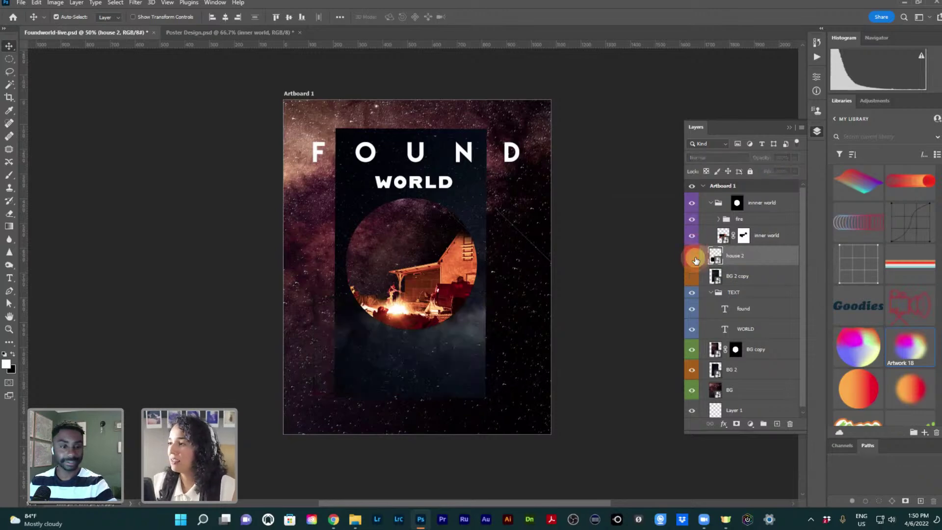
{"action": "left_click", "coordinate": [692, 256]}
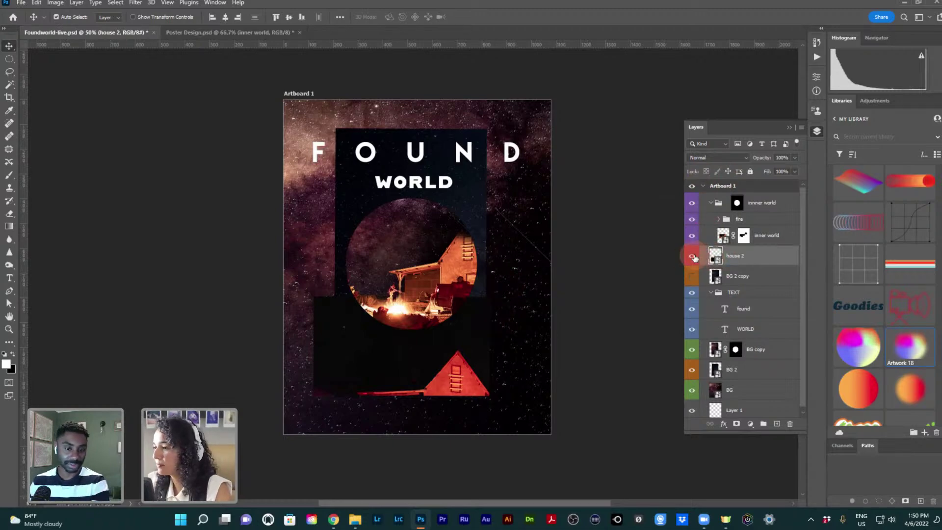
Examine the house cut-out in the reference Poster Design.psd and the red house edges in Foundworld-live.psd
{"action": "left_click", "coordinate": [232, 32]}
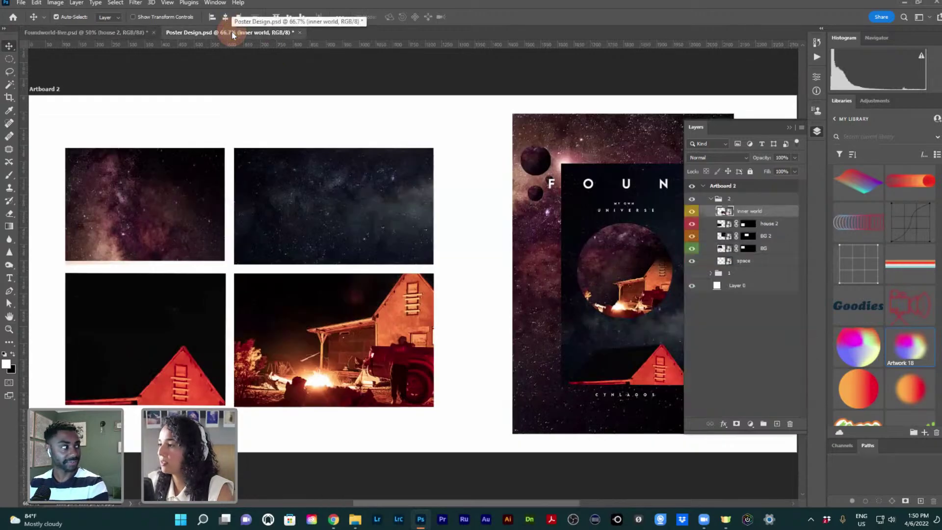
{"action": "left_click", "coordinate": [129, 32]}
{"action": "left_click", "coordinate": [460, 368]}
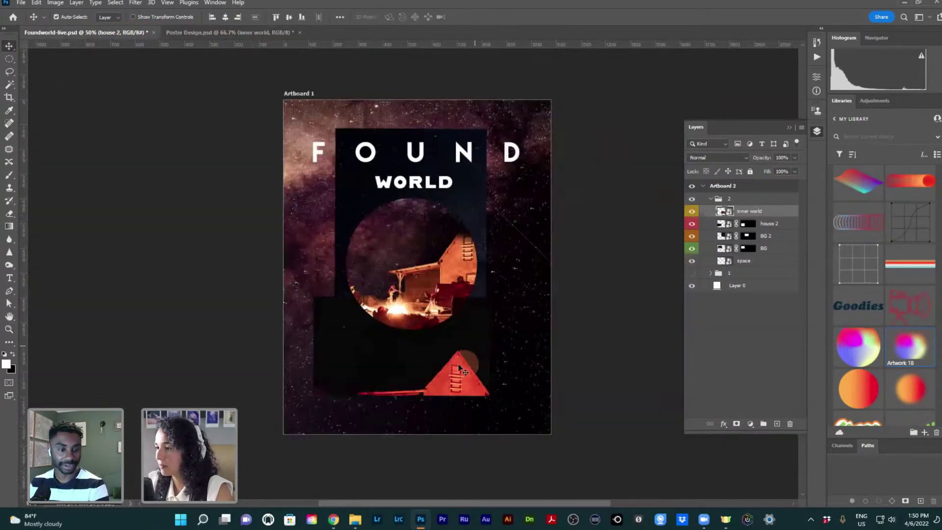
{"action": "key", "text": "z"}
{"action": "left_click", "coordinate": [455, 372]}
{"action": "left_click", "coordinate": [456, 375]}
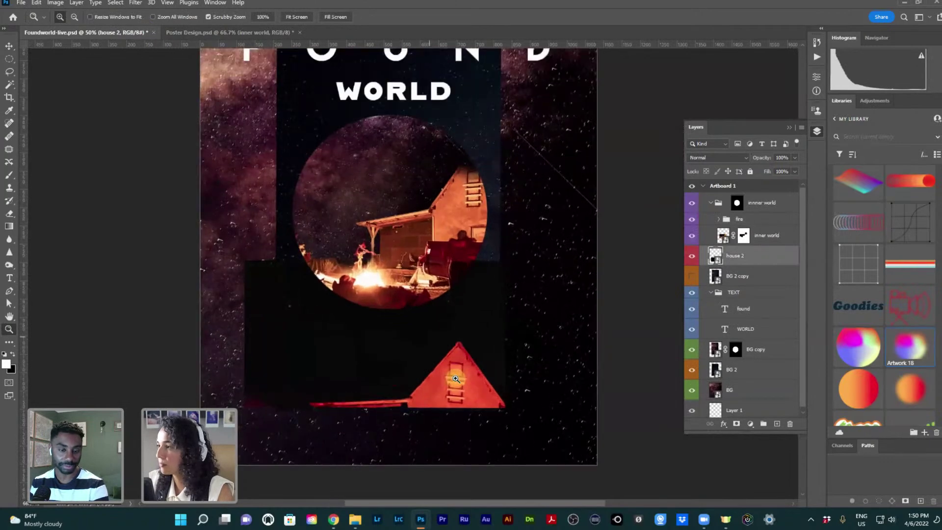
{"action": "left_click", "coordinate": [456, 379]}
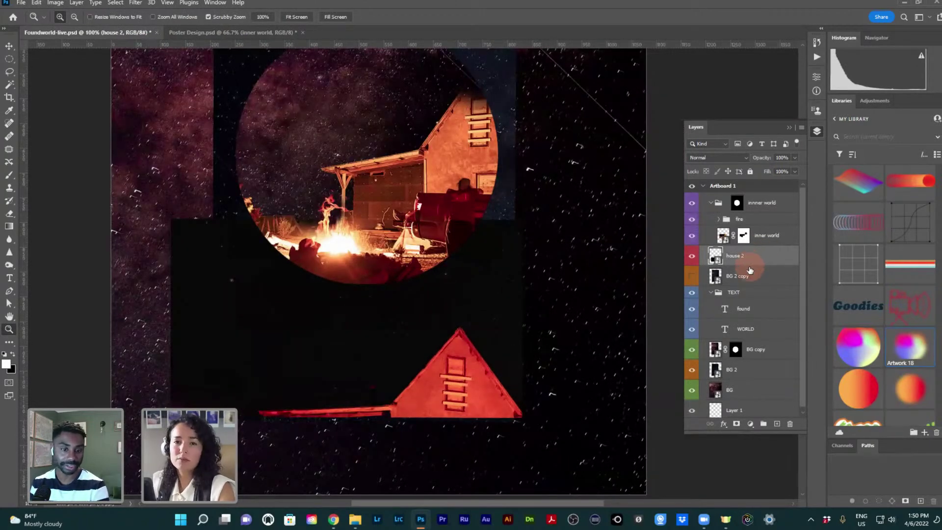
{"action": "scroll", "coordinate": [566, 393], "scroll_direction": "down", "scroll_amount": 2}
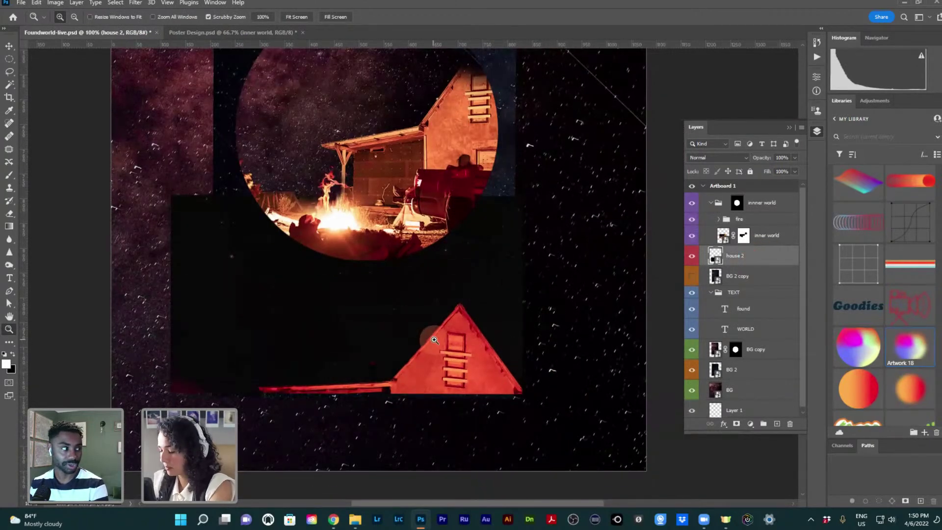
{"action": "key", "text": "p"}
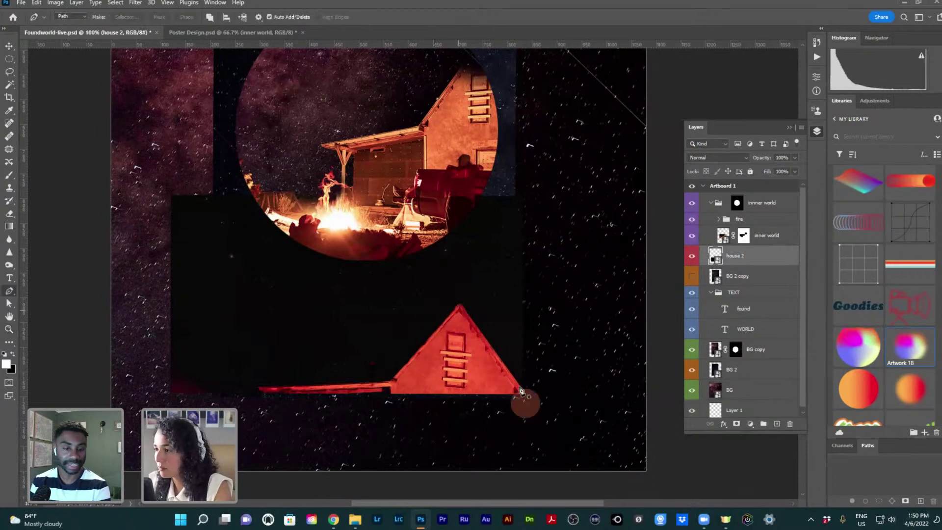
{"action": "key", "text": "z"}
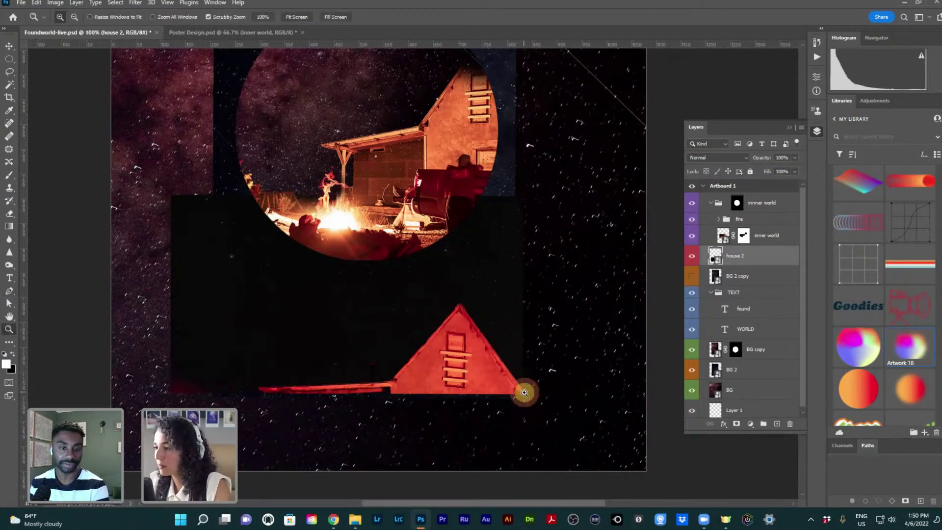
{"action": "left_click", "coordinate": [524, 392]}
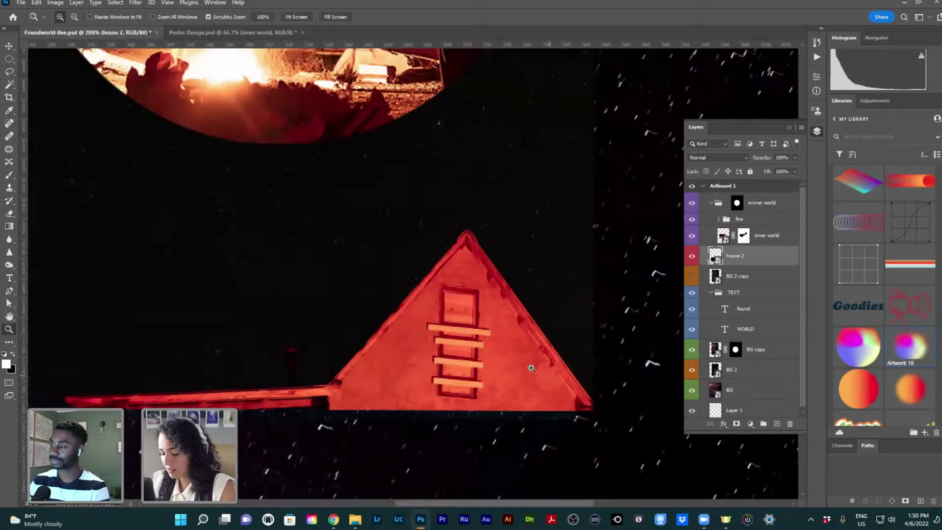
{"action": "left_click", "coordinate": [523, 366], "text": "alt"}
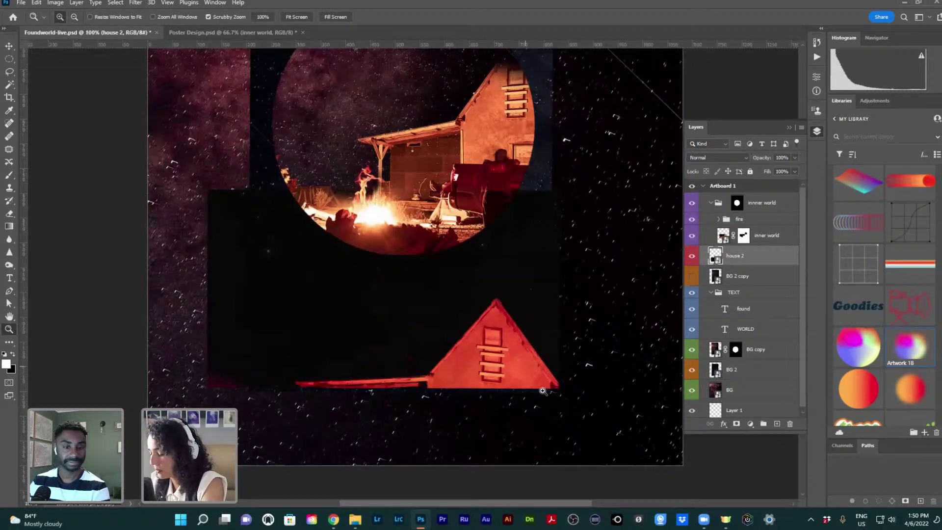
{"action": "key", "text": "p"}
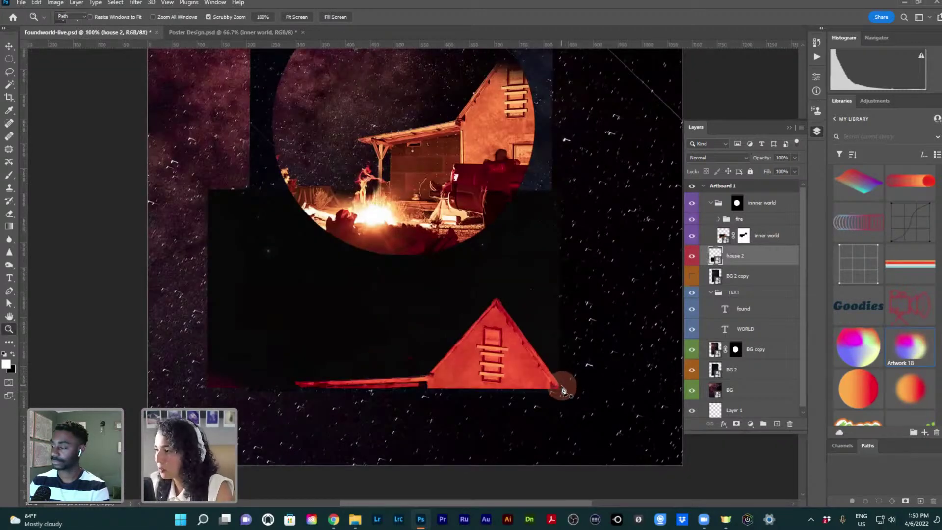
{"action": "left_click", "coordinate": [559, 385]}
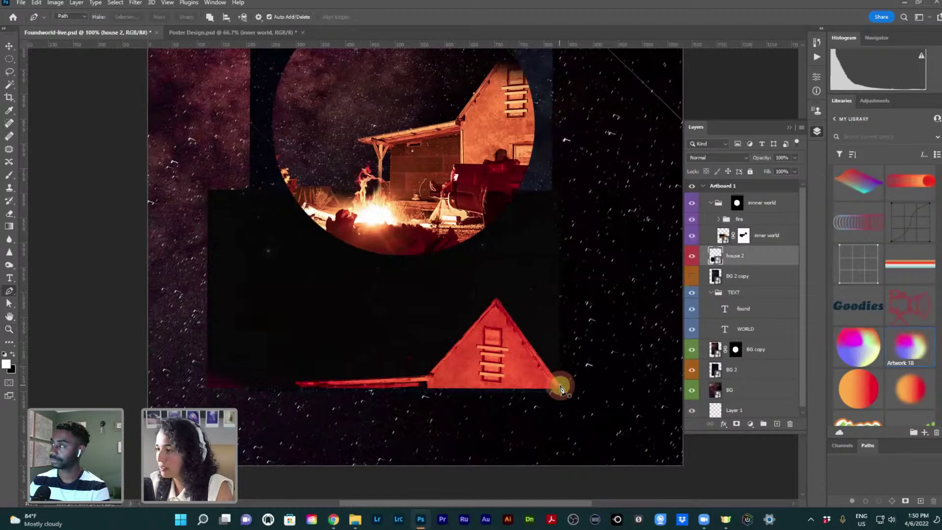
{"action": "left_click", "coordinate": [501, 305]}
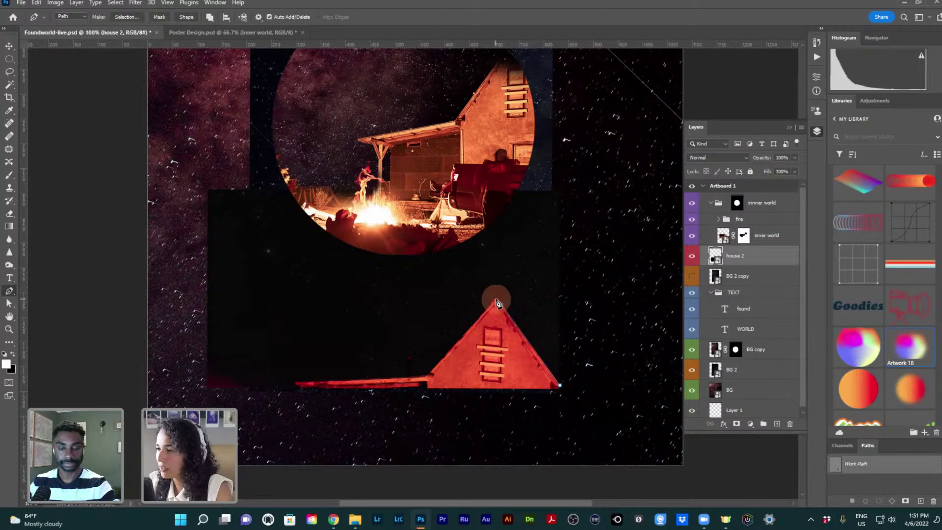
{"action": "left_click", "coordinate": [496, 302]}
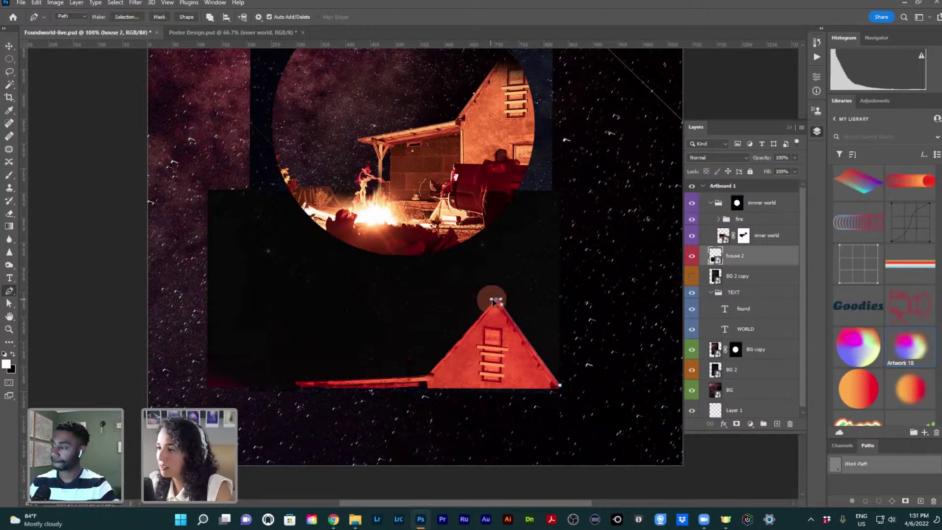
{"action": "left_click", "coordinate": [351, 310], "text": "shift"}
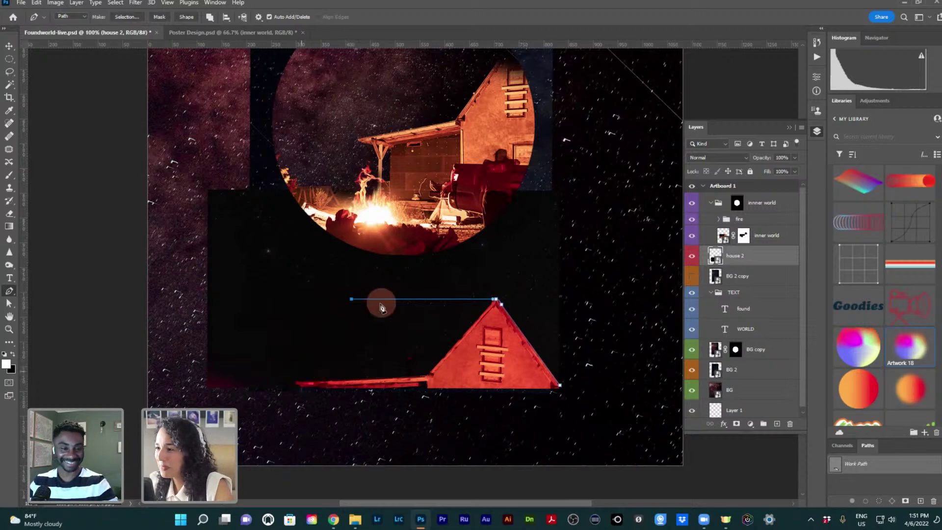
{"action": "key", "text": "x"}
{"action": "key", "text": "z"}
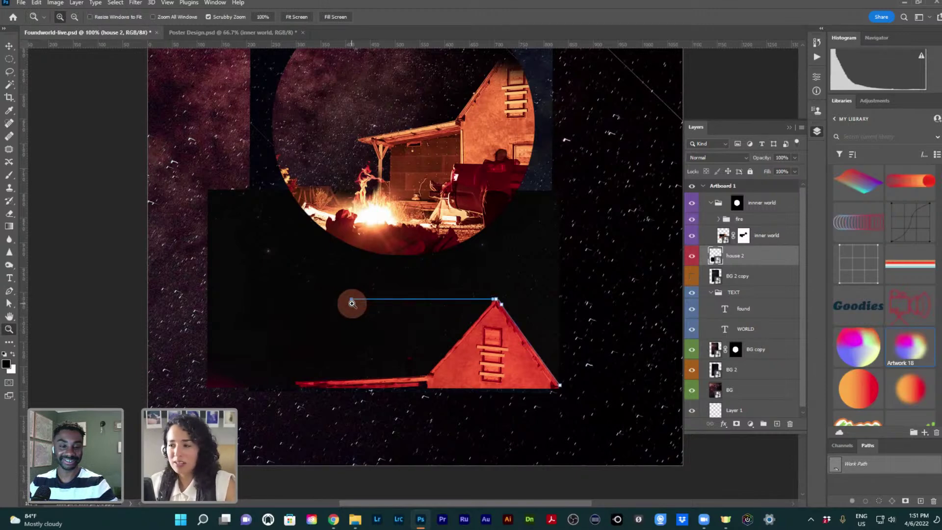
{"action": "left_click", "coordinate": [372, 353]}
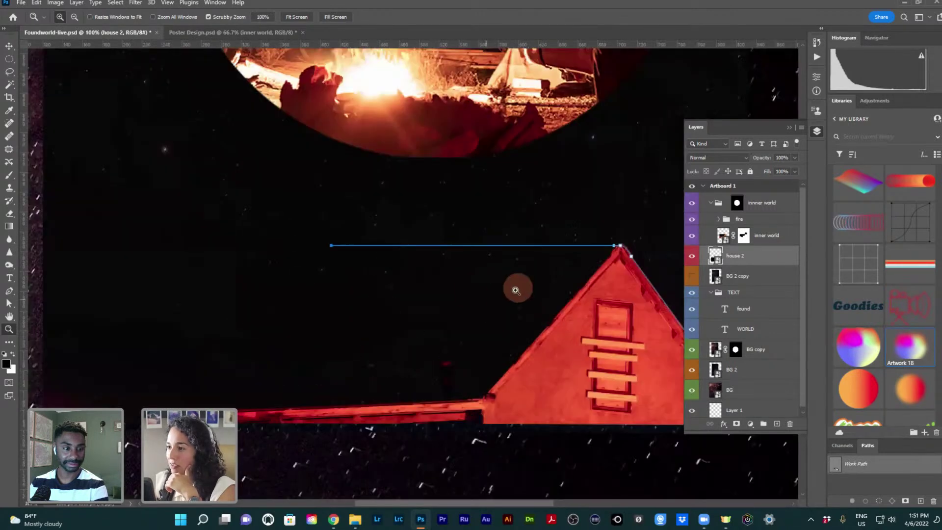
{"action": "left_click", "coordinate": [422, 335], "text": "alt"}
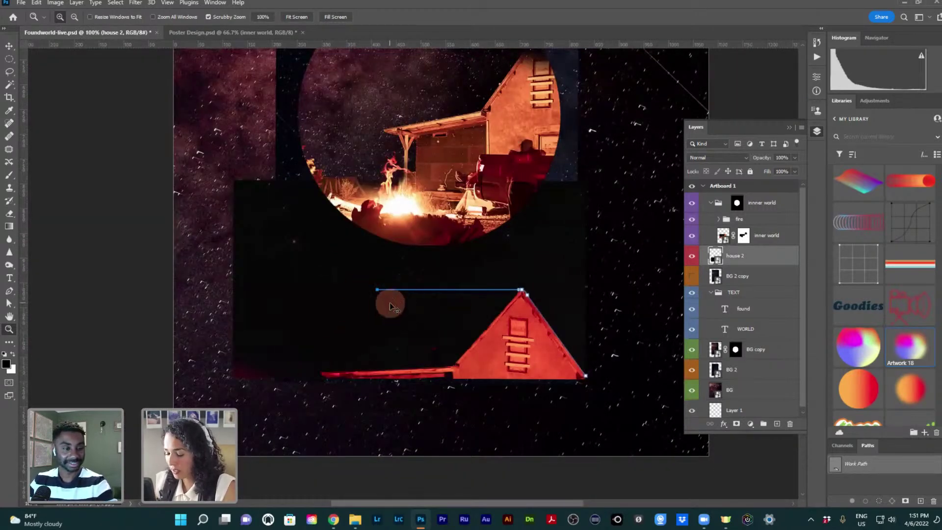
{"action": "key", "text": "ctrl+z"}
{"action": "key", "text": "ctrl+z"}
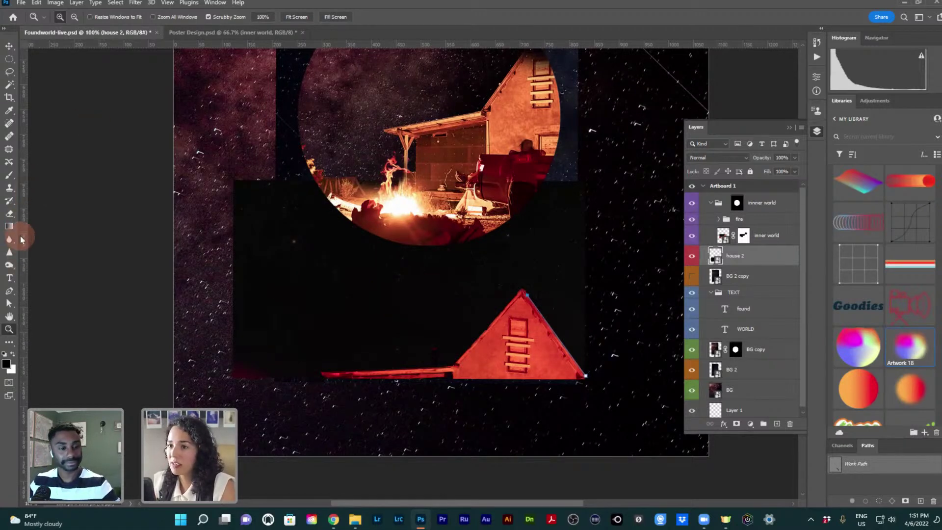
Undo the last path point and trace a Pen path from the red house's lower right corner up the gable edge to its peak
{"action": "key", "text": "p"}
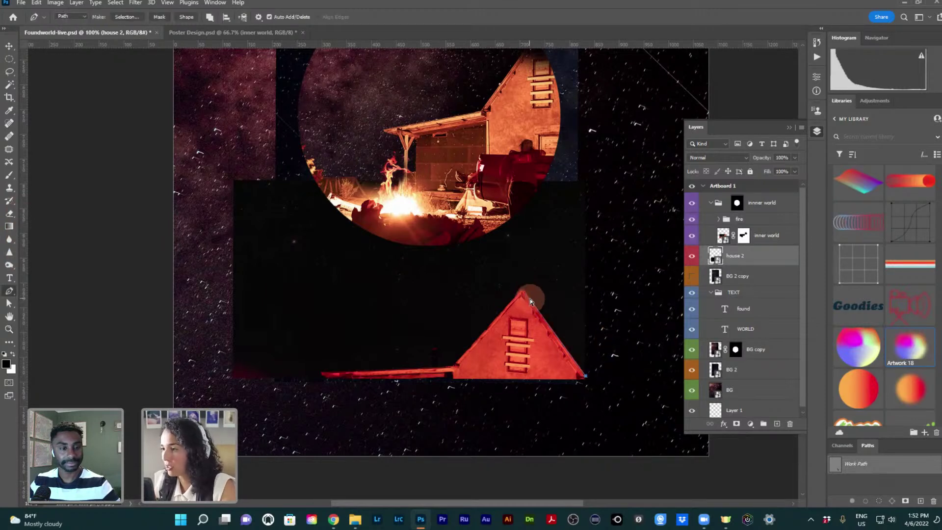
{"action": "key", "text": "ctrl+z"}
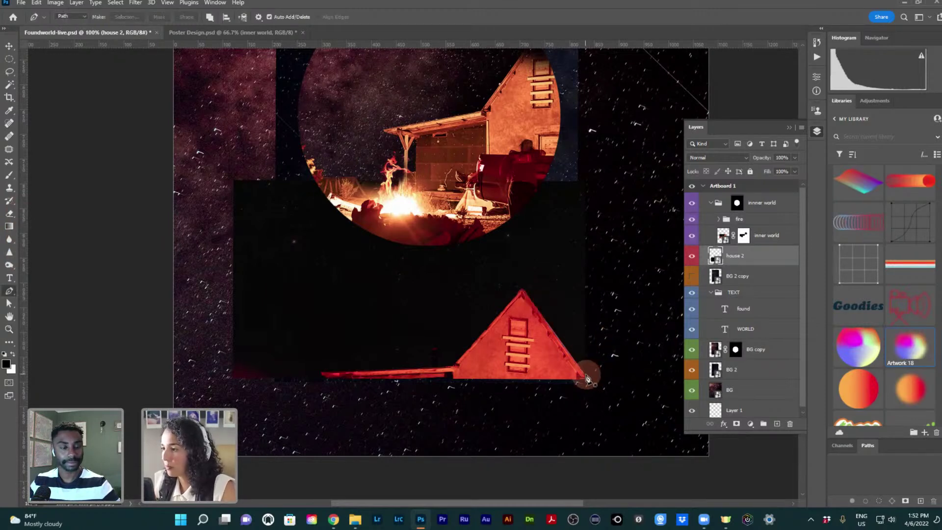
{"action": "left_click", "coordinate": [586, 376]}
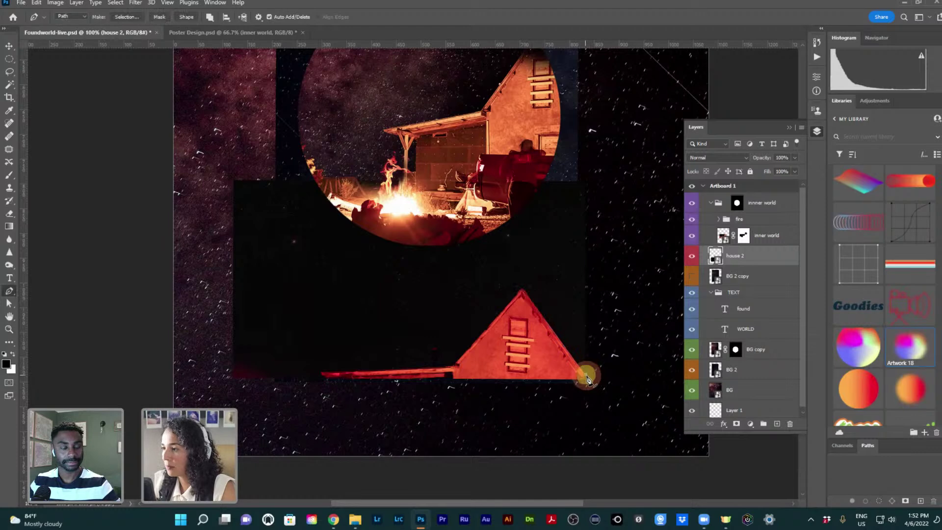
{"action": "left_click", "coordinate": [527, 297]}
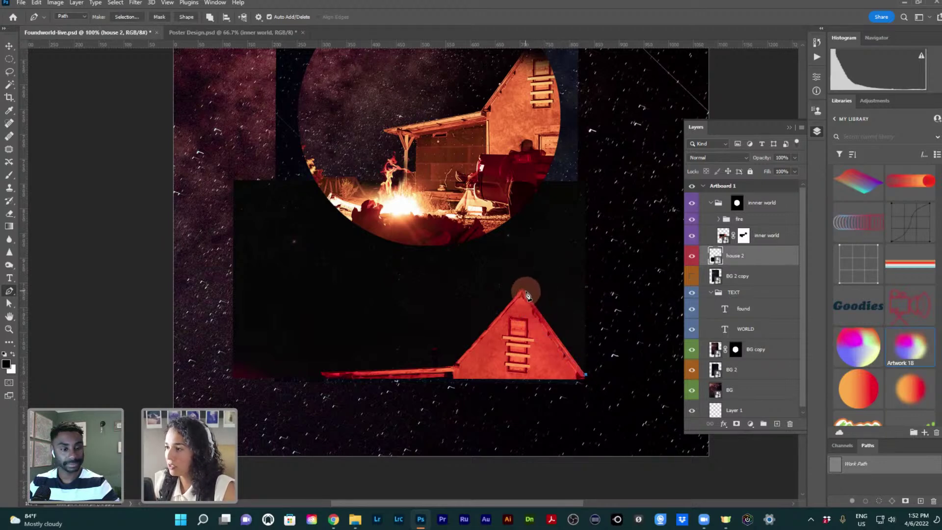
{"action": "left_click", "coordinate": [527, 298]}
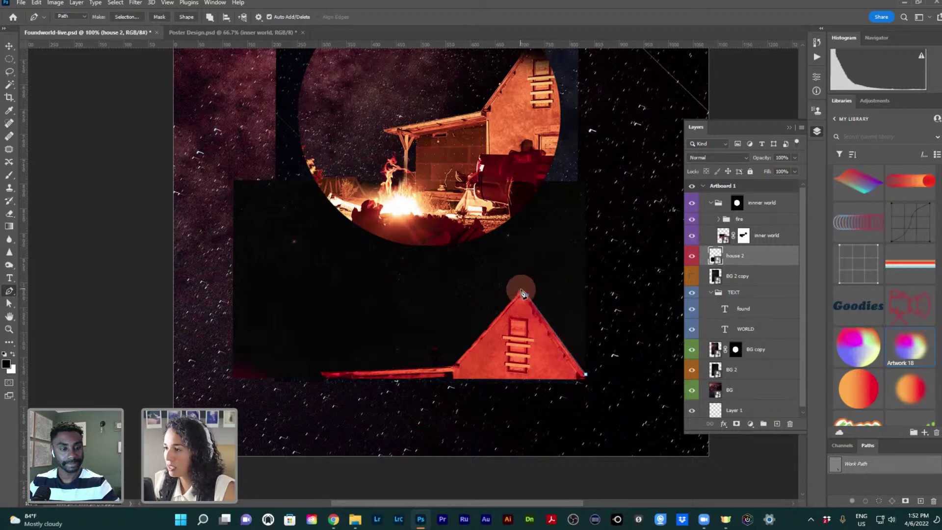
{"action": "left_click", "coordinate": [521, 291]}
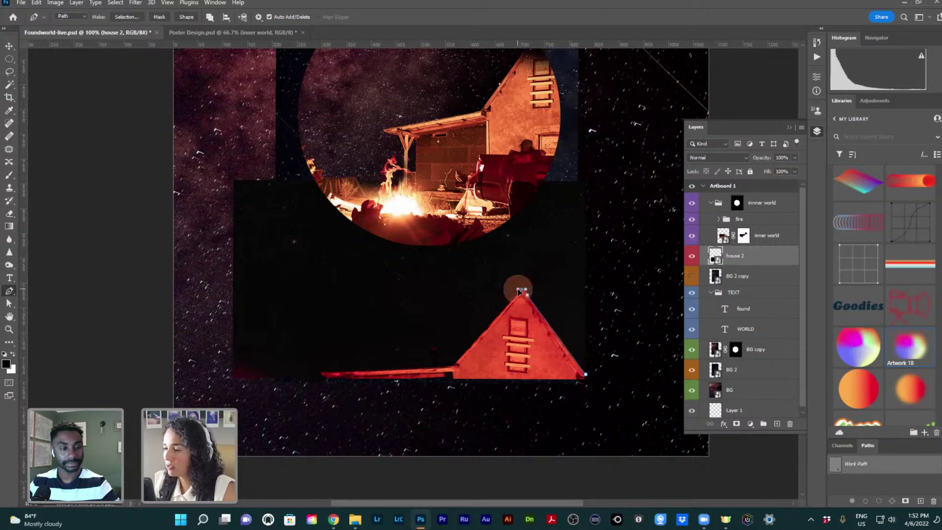
Continue the path around the dark roof, down to the far end of the eave and along the house base, closing it at the lower right corner
{"action": "left_click", "coordinate": [384, 299]}
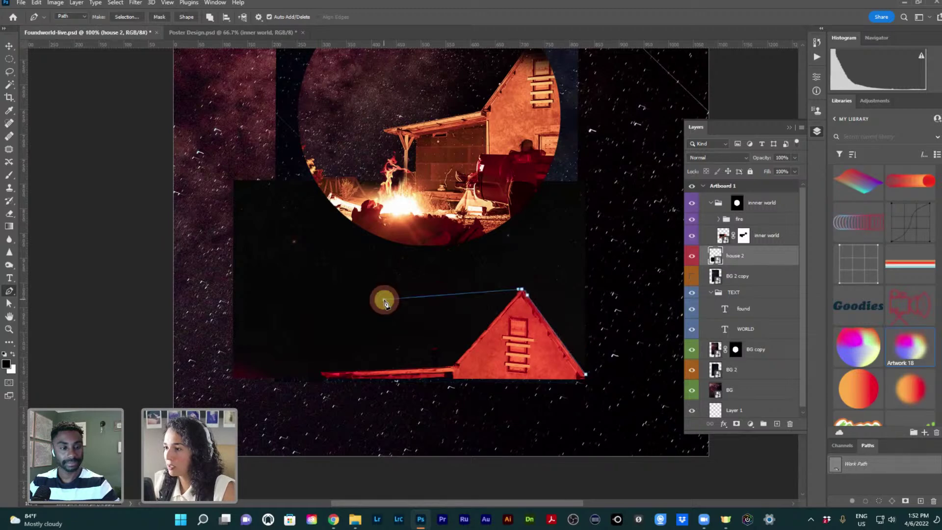
{"action": "left_click", "coordinate": [321, 372]}
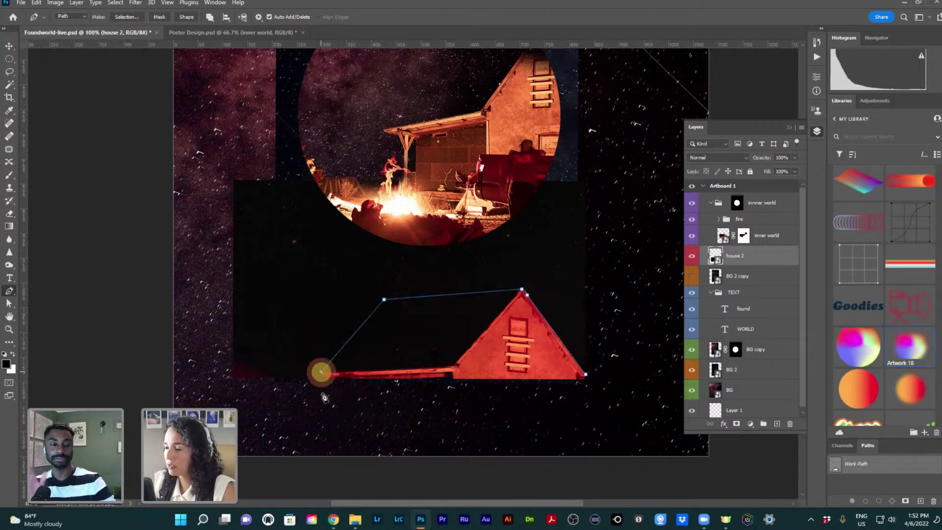
{"action": "left_click", "coordinate": [324, 376]}
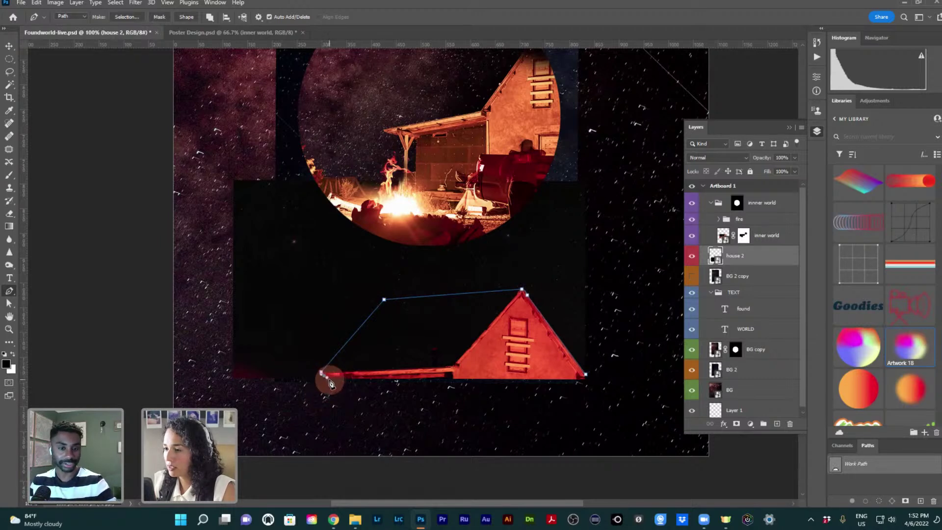
{"action": "left_click", "coordinate": [328, 381]}
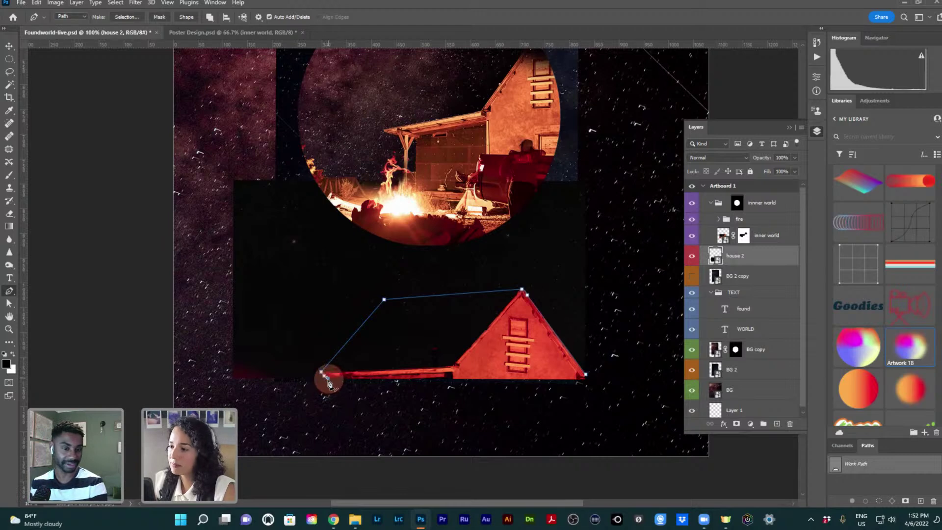
{"action": "left_click", "coordinate": [327, 382]}
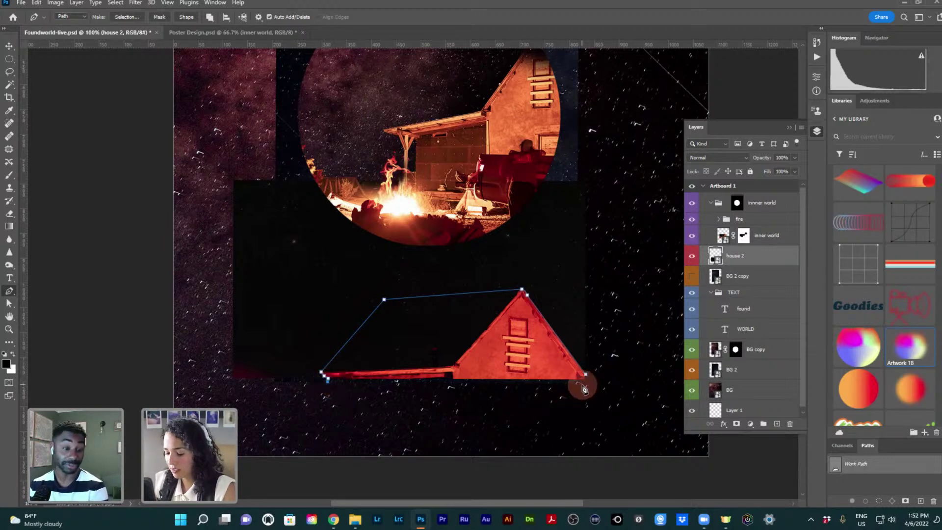
{"action": "left_click", "coordinate": [417, 380]}
{"action": "left_click", "coordinate": [453, 378]}
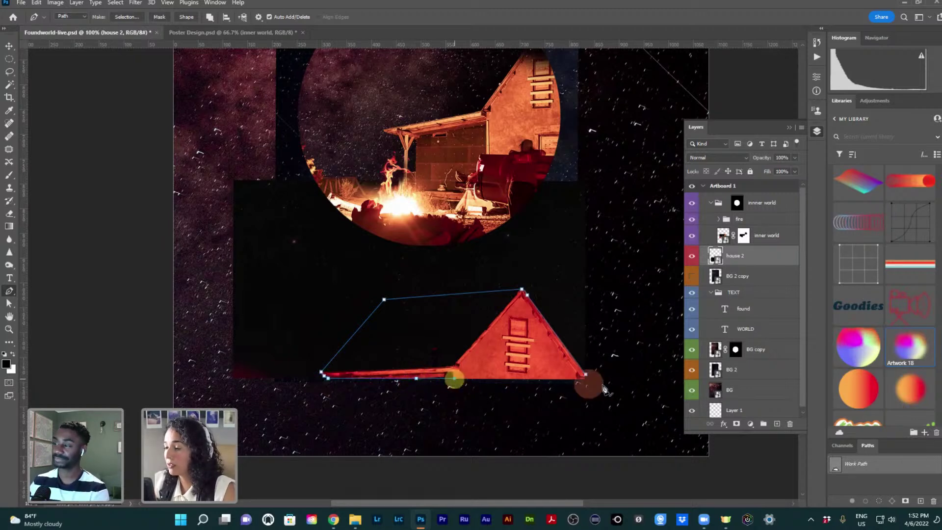
{"action": "left_click", "coordinate": [587, 378]}
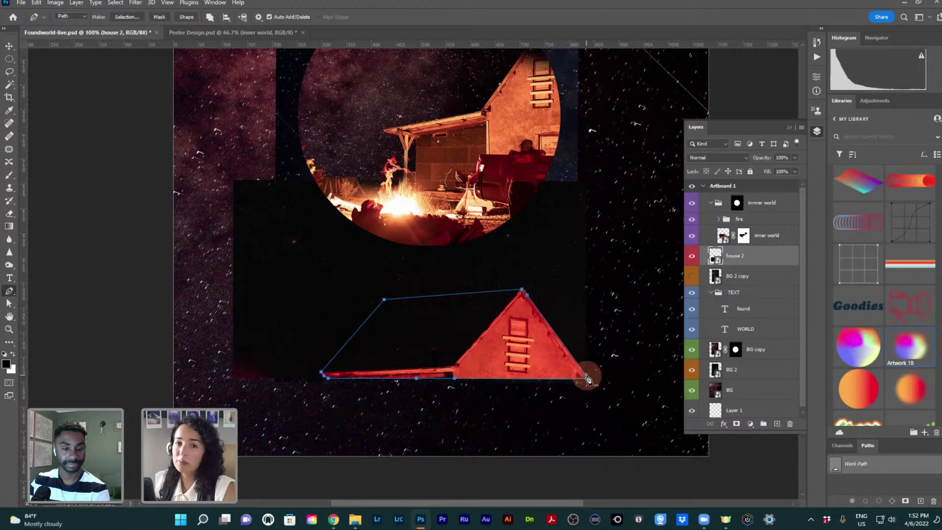
{"action": "left_click", "coordinate": [450, 289]}
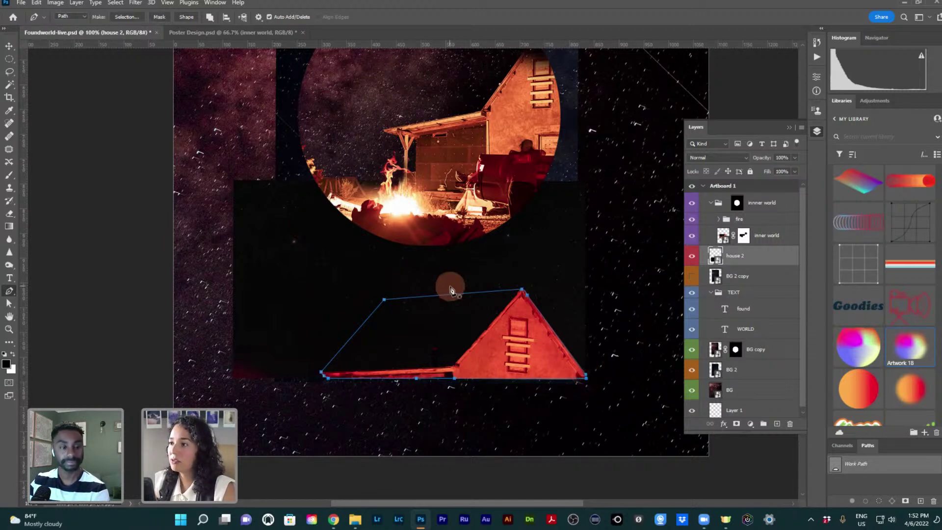
Convert the closed house path to a new selection with a 0-pixel feather and mask the house 2 layer with it
{"action": "left_click_drag", "start_coordinate": [468, 178], "coordinate": [443, 270]}
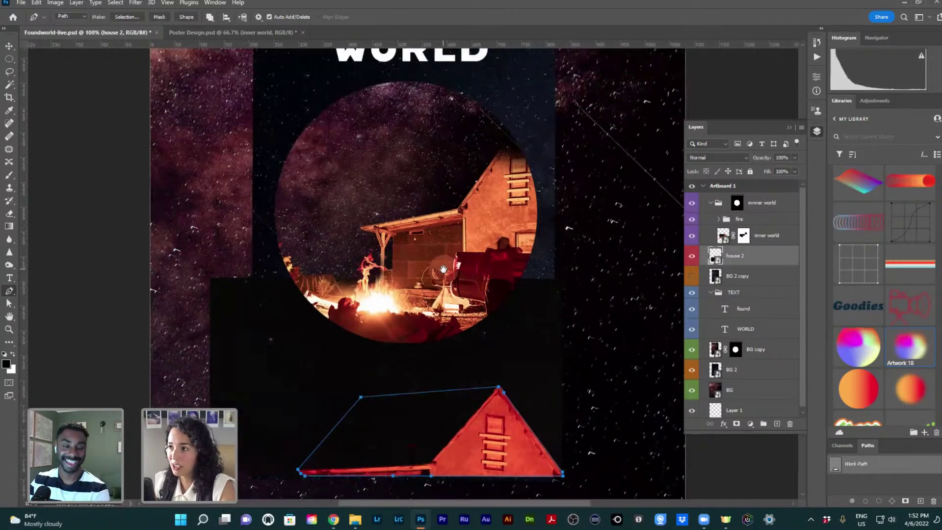
{"action": "left_click_drag", "start_coordinate": [442, 269], "coordinate": [414, 251]}
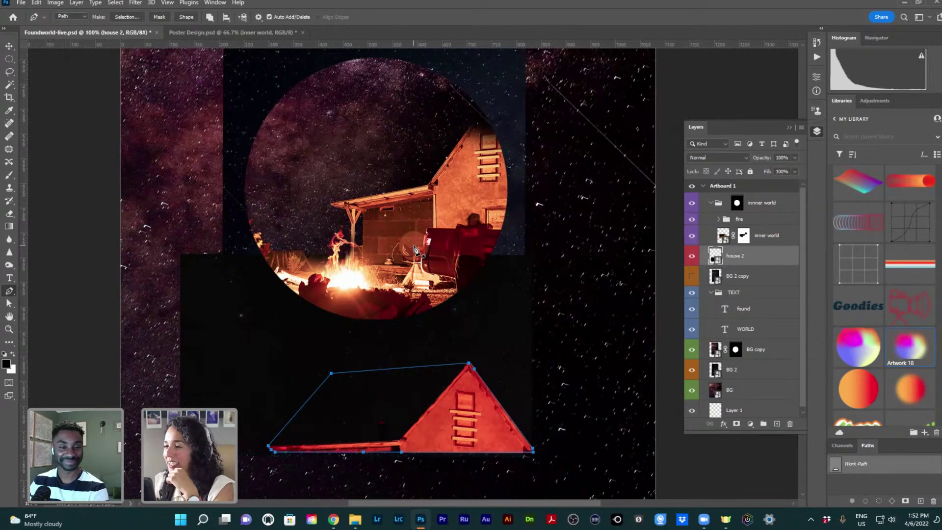
{"action": "right_click", "coordinate": [448, 366]}
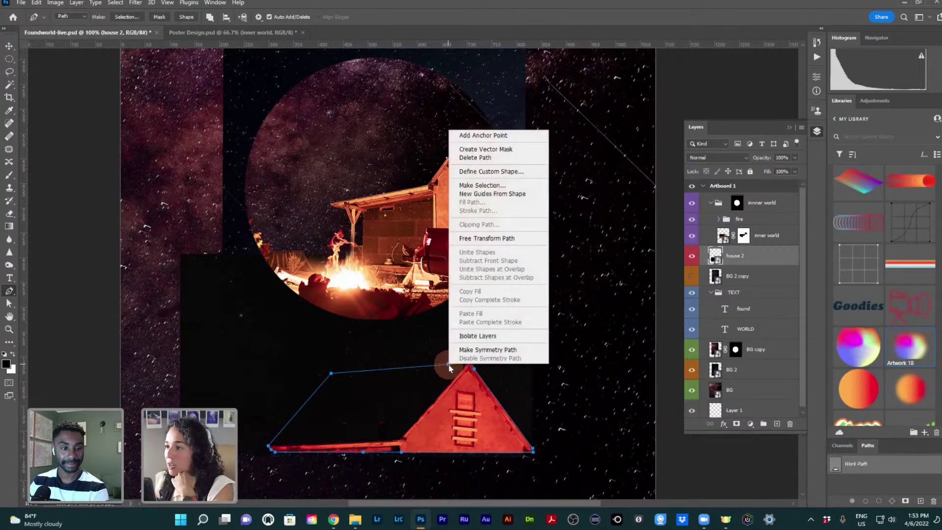
{"action": "left_click", "coordinate": [497, 185]}
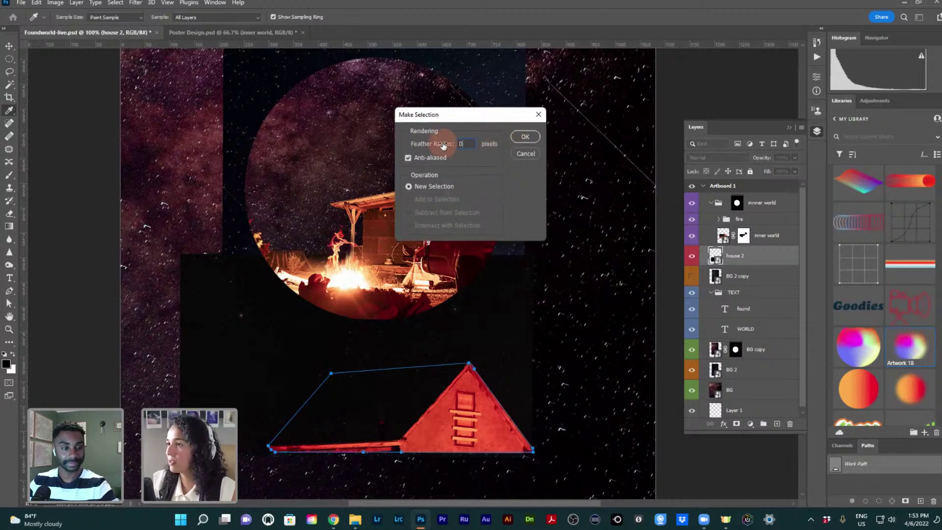
{"action": "key", "text": "Return"}
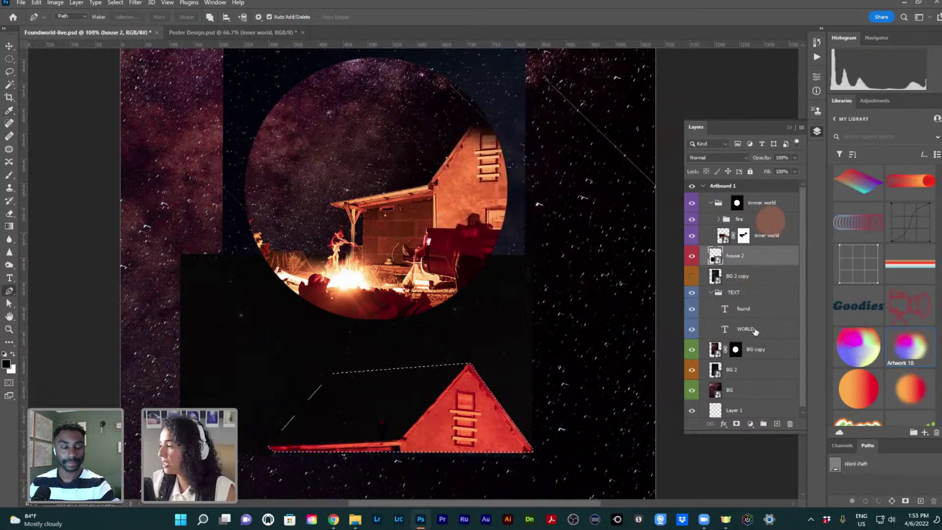
{"action": "left_click", "coordinate": [835, 119]}
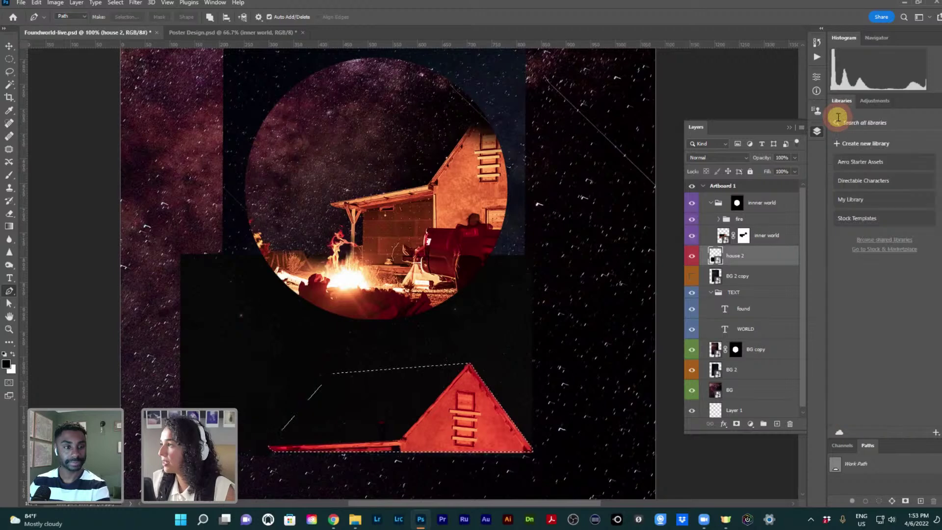
{"action": "left_click", "coordinate": [737, 425]}
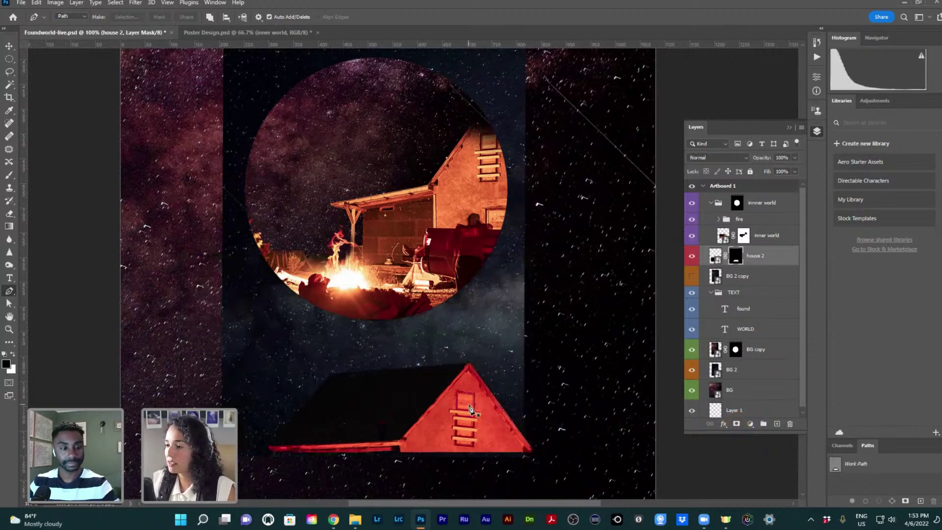
Scale the house 2 image up to about 107.76% and shift it slightly up and left on the dark blue panel
{"action": "left_click", "coordinate": [717, 256]}
{"action": "key", "text": "v"}
{"action": "key", "text": "ctrl+t"}
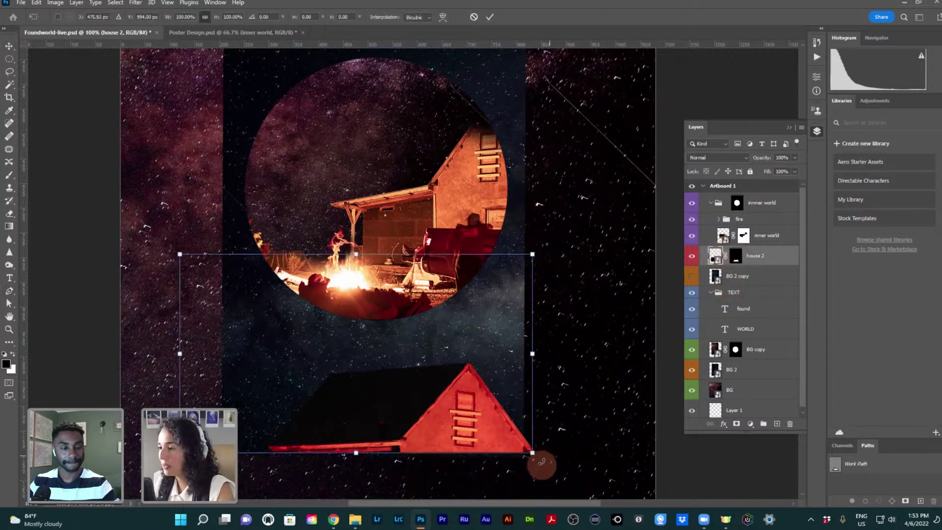
{"action": "left_click_drag", "start_coordinate": [532, 451], "coordinate": [559, 468]}
{"action": "left_click_drag", "start_coordinate": [466, 442], "coordinate": [460, 430]}
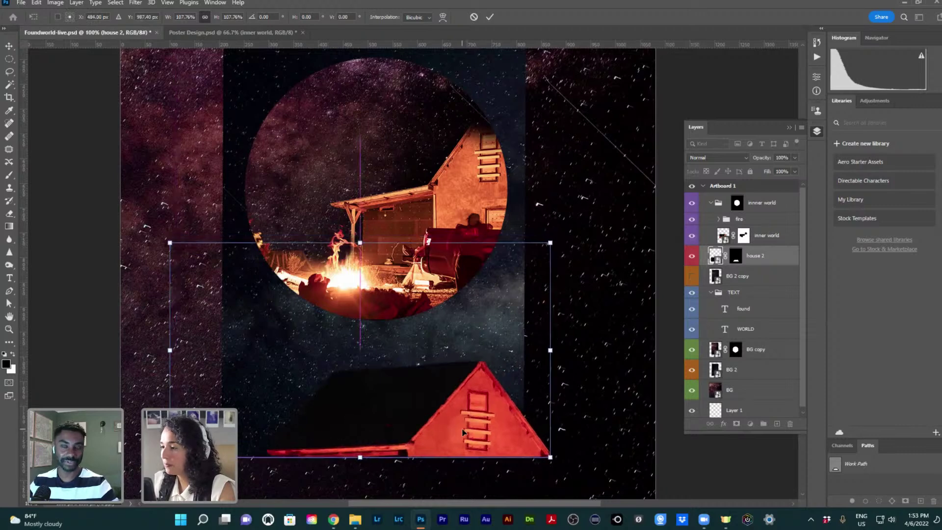
{"action": "key", "text": "Return"}
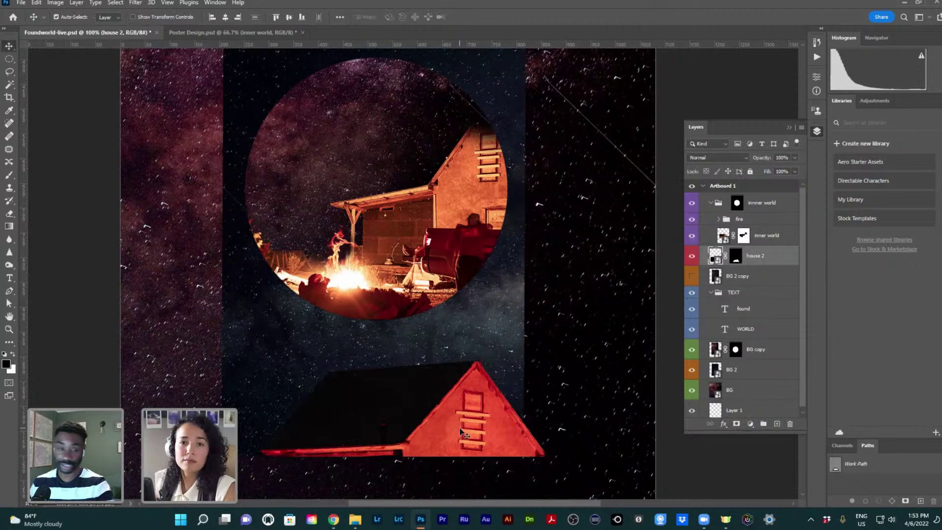
Nudge the red house slightly left in small increments
{"action": "key", "text": "Left"}
{"action": "key", "text": "Left"}
{"action": "key", "text": "Left"}
{"action": "key", "text": "Left"}
{"action": "key", "text": "Left"}
{"action": "key", "text": "Left"}
{"action": "key", "text": "Left"}
{"action": "key", "text": "Left"}
{"action": "key", "text": "Left"}
{"action": "key", "text": "Left"}
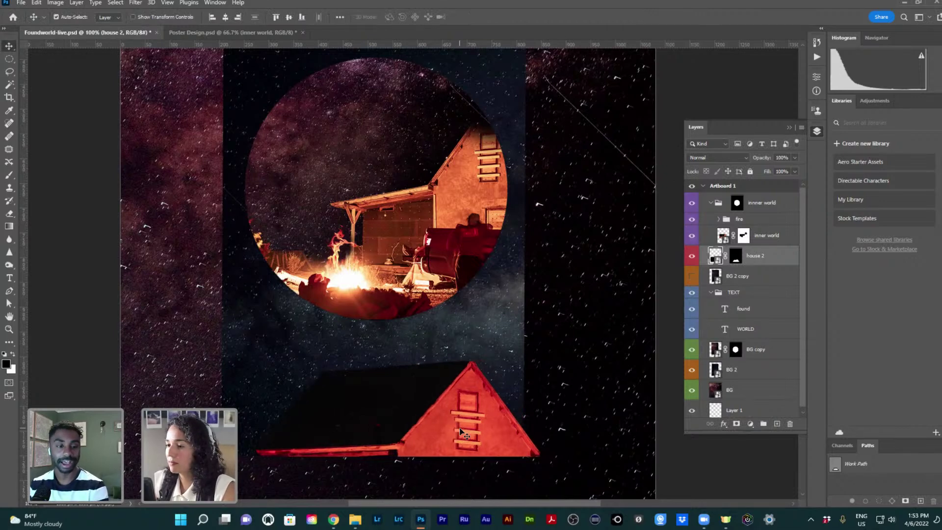
Examine the whole poster layout, checking the masked house against the circle, panel and title
{"action": "key", "text": "z"}
{"action": "left_click", "coordinate": [421, 378], "text": "alt"}
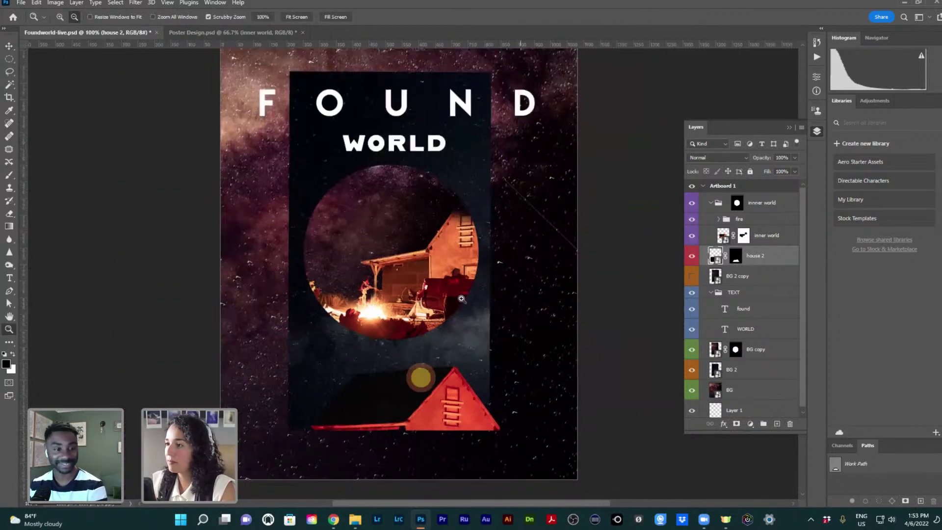
{"action": "left_click_drag", "start_coordinate": [473, 338], "coordinate": [486, 379]}
{"action": "key", "text": "v"}
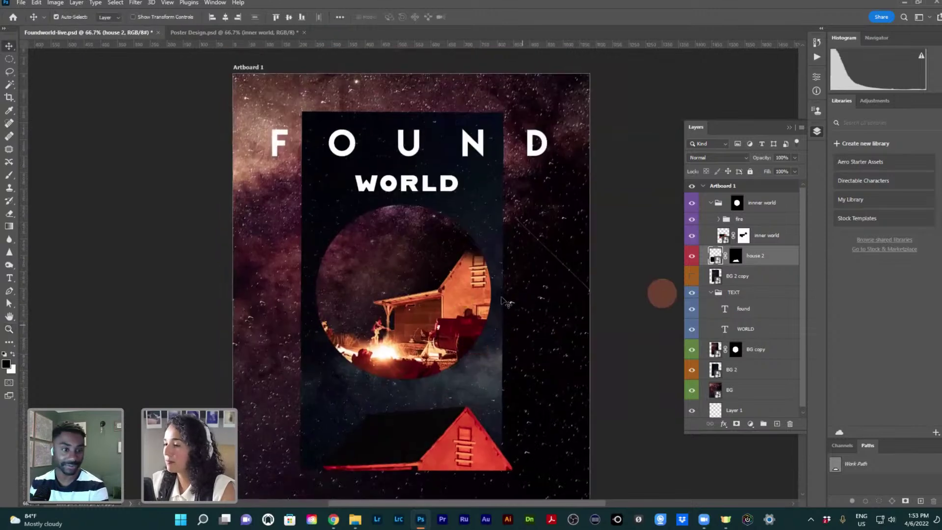
{"action": "left_click_drag", "start_coordinate": [461, 316], "coordinate": [472, 320]}
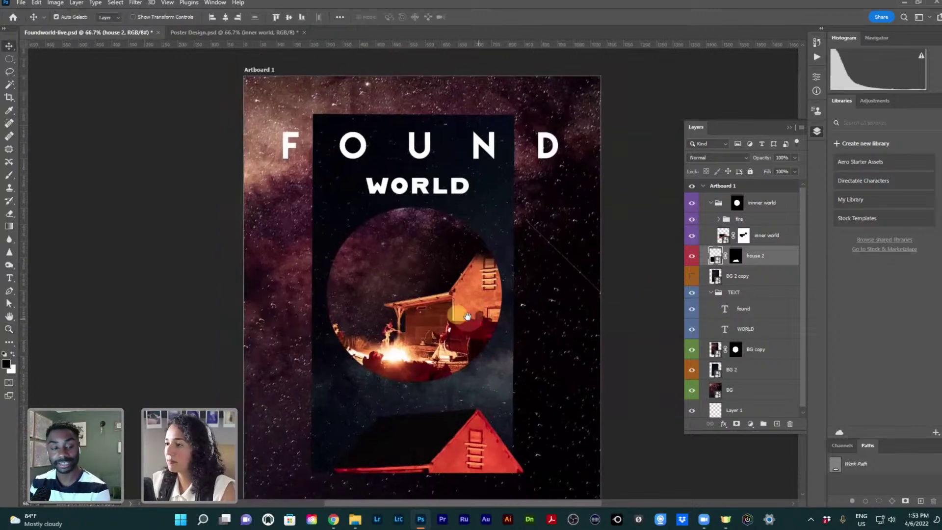
{"action": "left_click", "coordinate": [420, 244]}
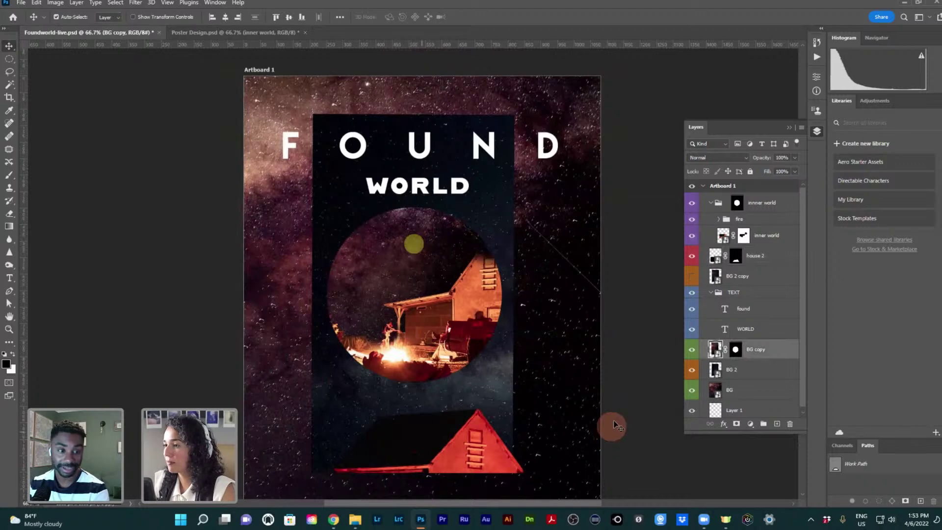
{"action": "left_click", "coordinate": [450, 354], "text": "alt"}
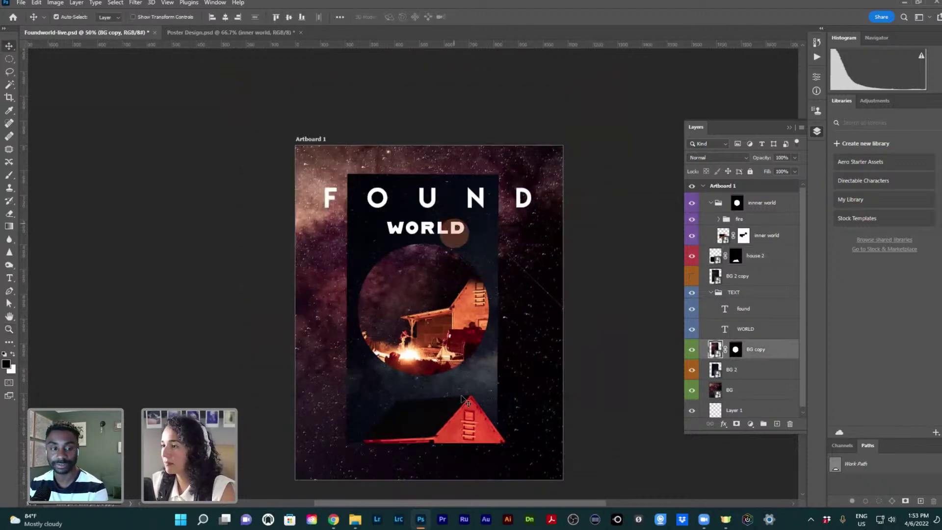
{"action": "scroll", "coordinate": [445, 384], "scroll_direction": "down", "scroll_amount": 2}
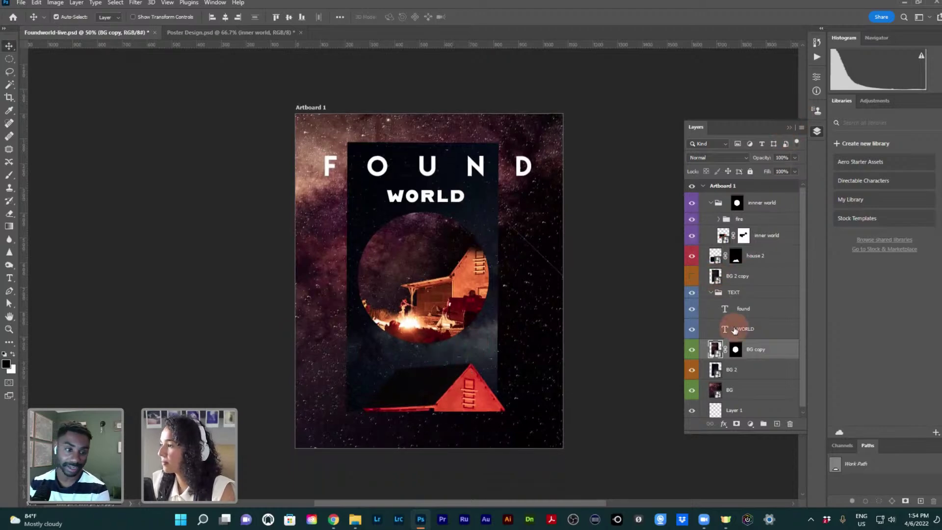
{"action": "key", "text": "z"}
{"action": "left_click", "coordinate": [437, 310]}
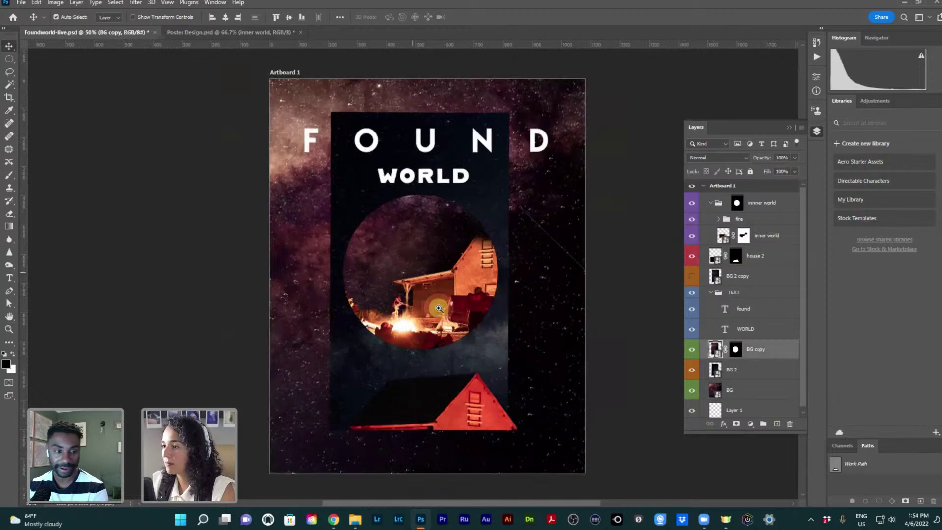
{"action": "key", "text": "v"}
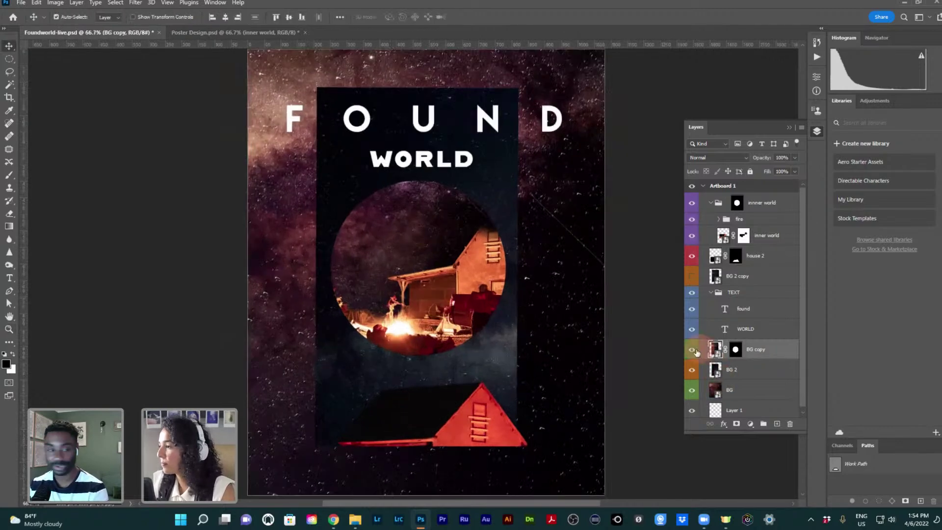
Toggle the BG copy layer's visibility to check its contribution inside the campfire circle, leaving it shown and selected
{"action": "left_click", "coordinate": [692, 351]}
{"action": "left_click", "coordinate": [692, 351]}
{"action": "left_click", "coordinate": [692, 351]}
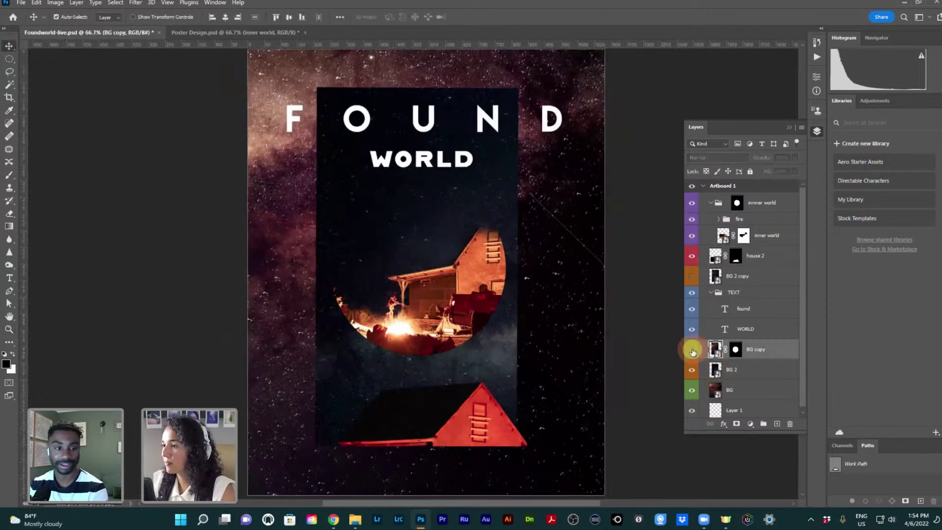
{"action": "left_click", "coordinate": [692, 350]}
{"action": "left_click", "coordinate": [758, 349]}
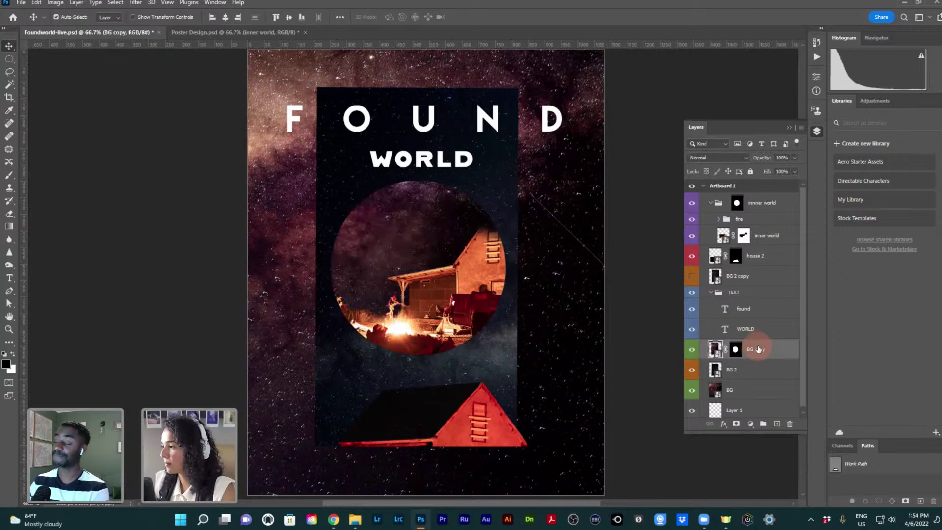
Duplicate the BG copy layer, put the duplicate in a new group, and name the group spheres
{"action": "key", "text": "ctrl+j"}
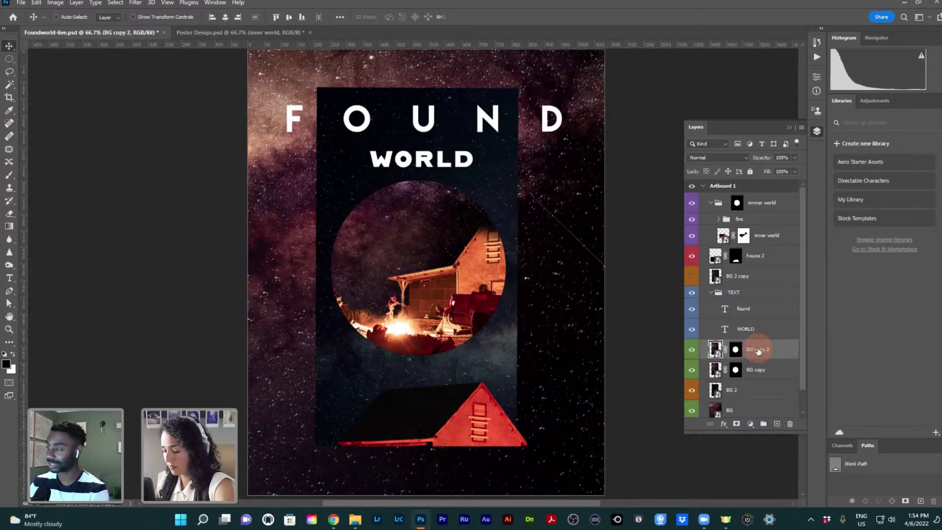
{"action": "key", "text": "ctrl+g"}
{"action": "double_click", "coordinate": [740, 345]}
{"action": "type", "text": "ba"}
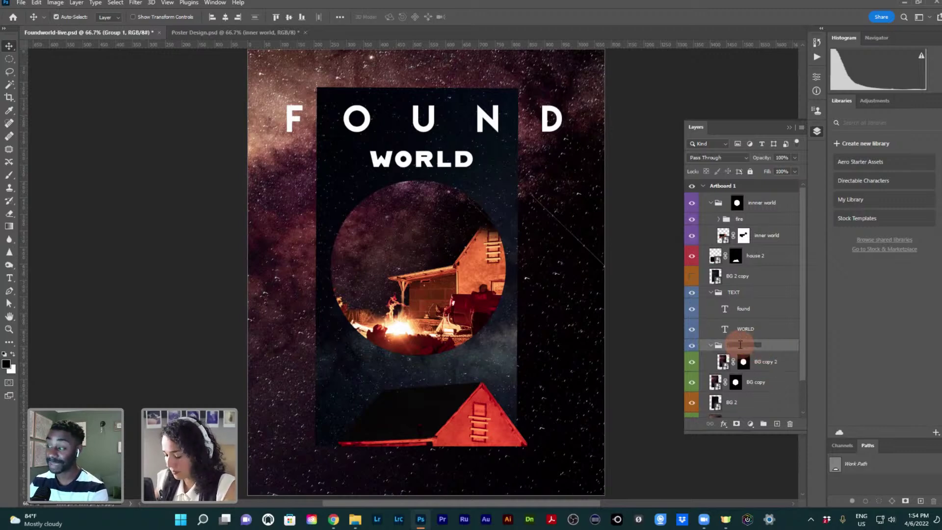
{"action": "key", "text": "Return"}
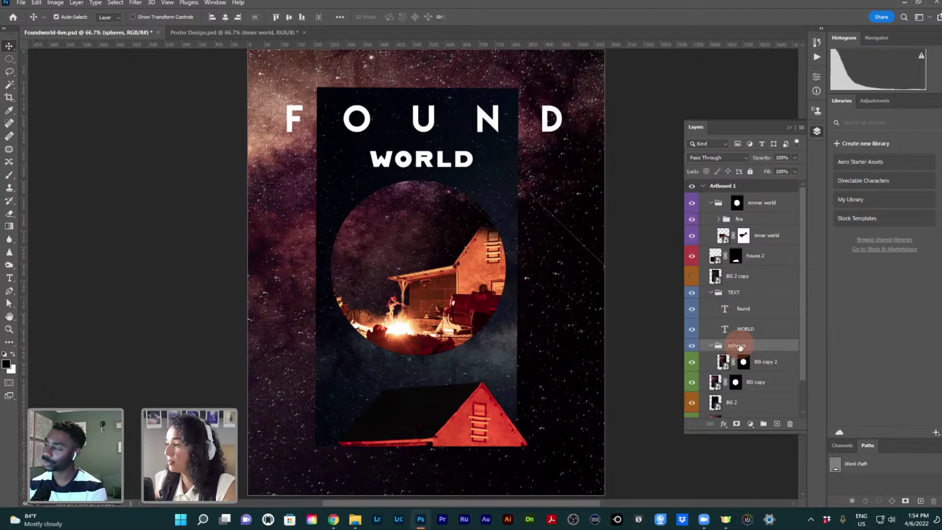
Move the BG copy 2 circle to the poster's upper-left corner and scale it to 57%
{"action": "left_click", "coordinate": [764, 362]}
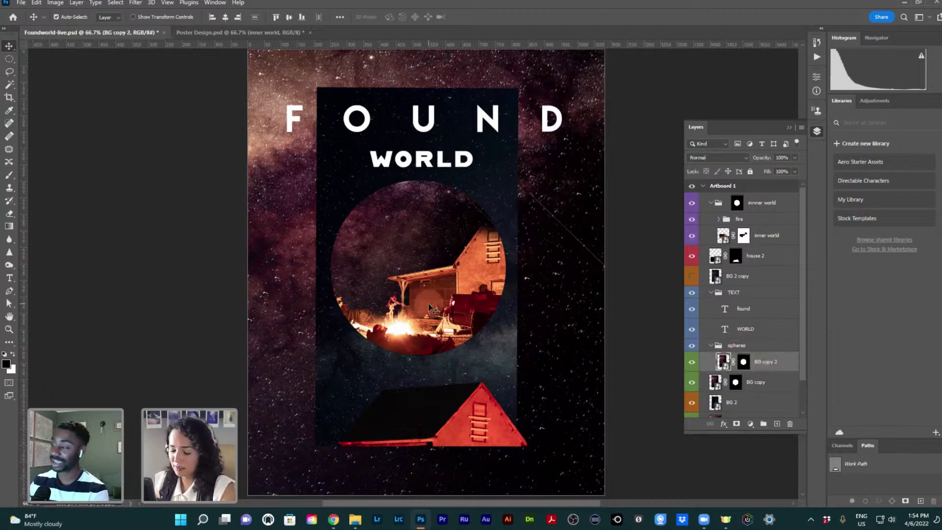
{"action": "key", "text": "z"}
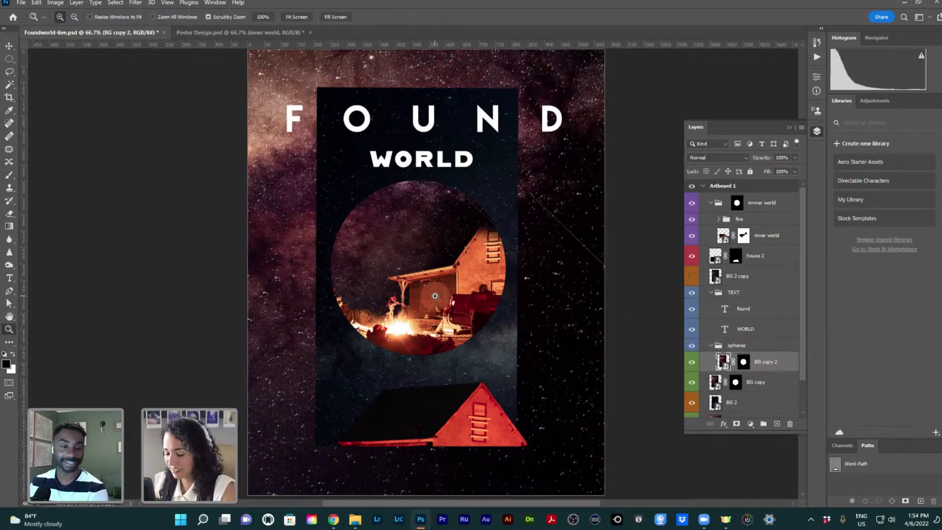
{"action": "left_click", "coordinate": [443, 289], "text": "alt"}
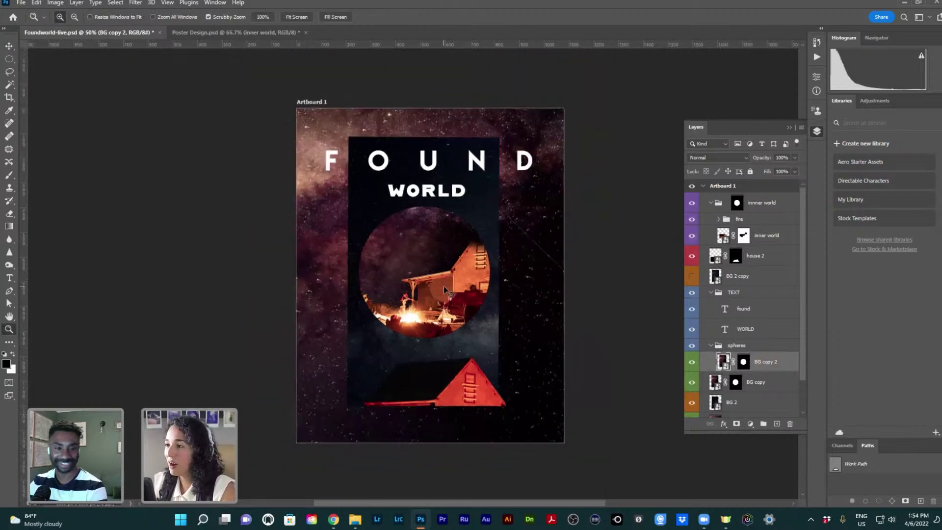
{"action": "key", "text": "v"}
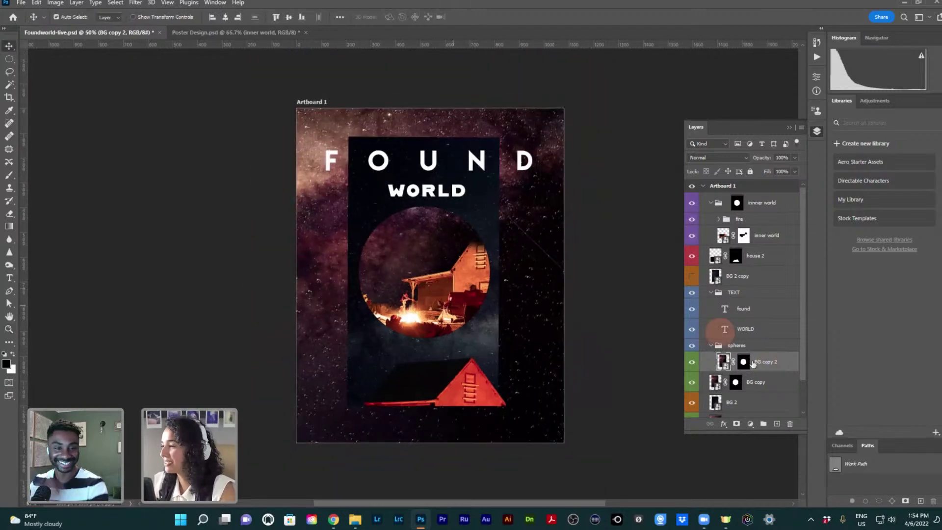
{"action": "left_click", "coordinate": [727, 361]}
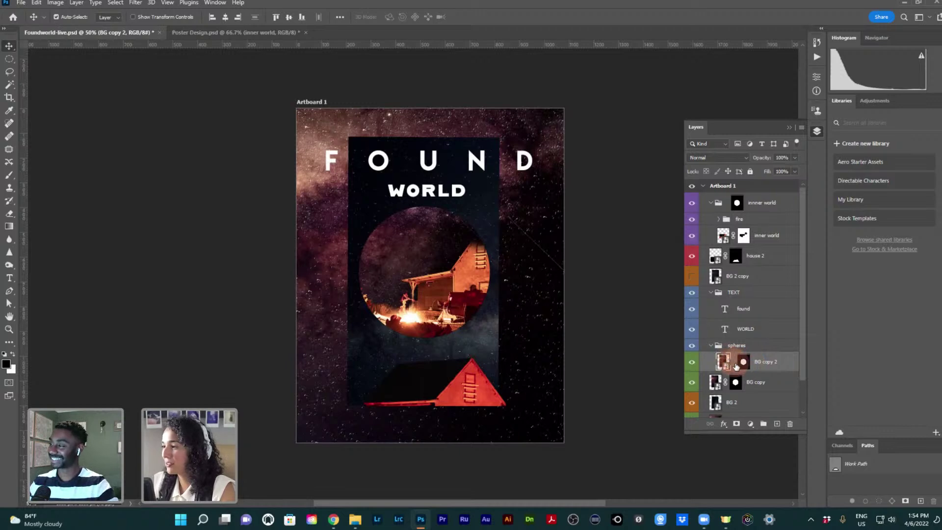
{"action": "right_click", "coordinate": [779, 361]}
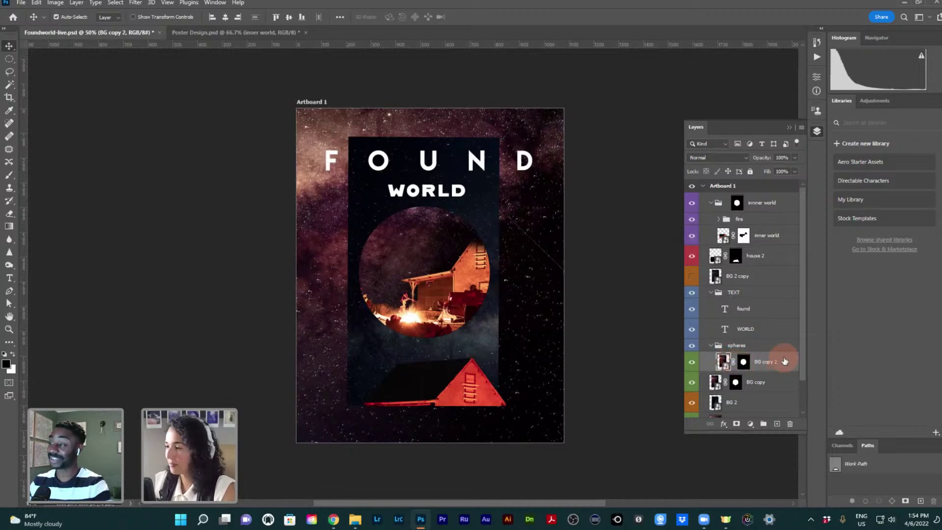
{"action": "left_click", "coordinate": [784, 362]}
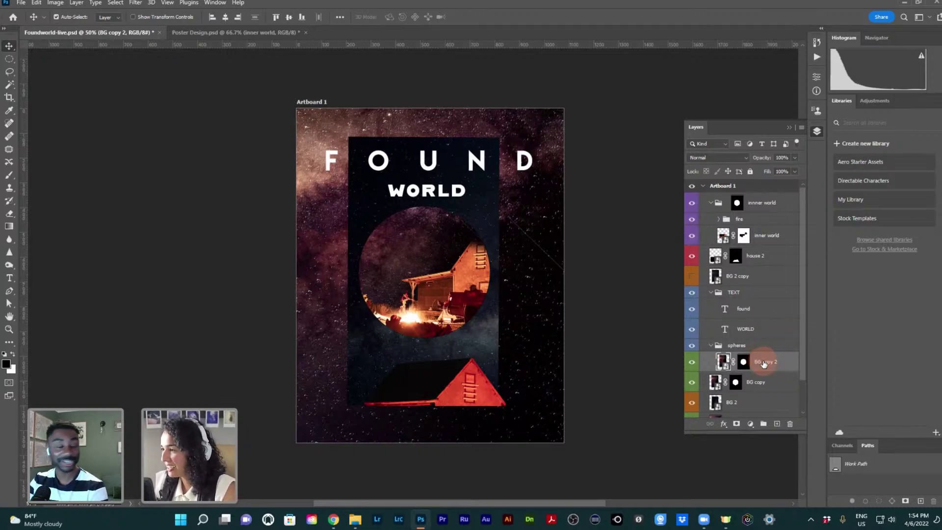
{"action": "left_click_drag", "start_coordinate": [413, 235], "coordinate": [389, 212]}
{"action": "key", "text": "ctrl+t"}
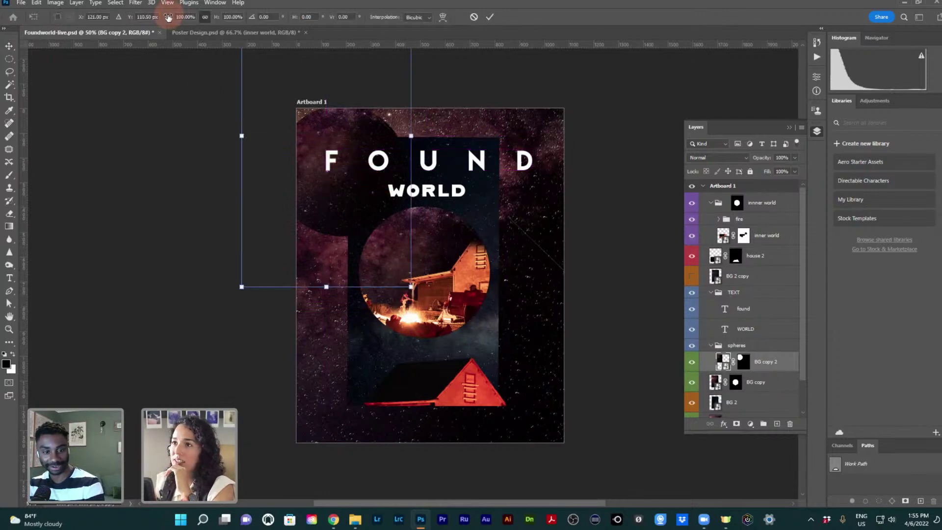
{"action": "left_click_drag", "start_coordinate": [163, 17], "coordinate": [146, 18]}
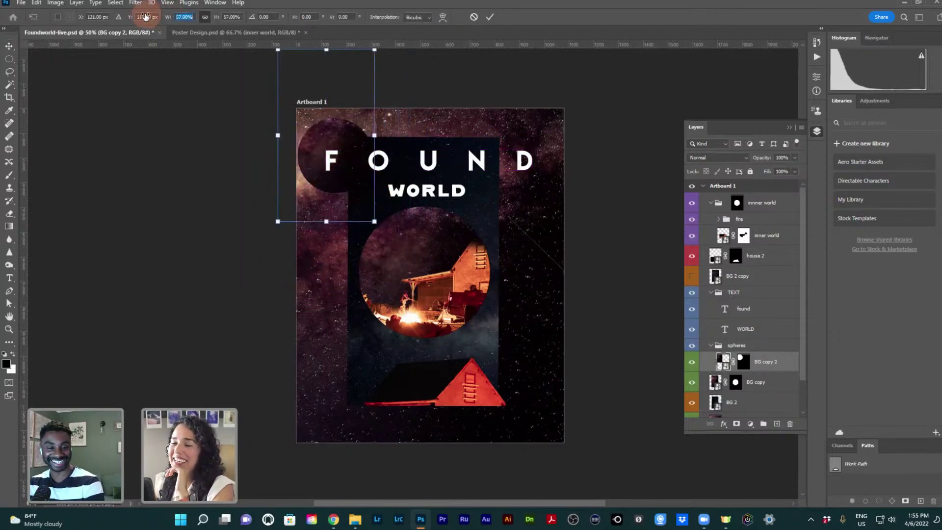
{"action": "left_click", "coordinate": [146, 16]}
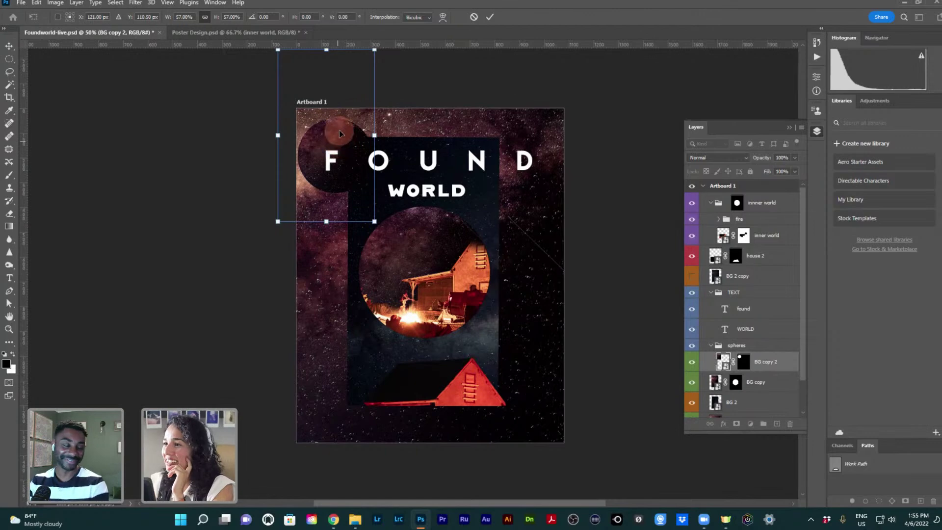
Move the sphere over the last letter of FOUND and rotate it to about -112.93 degrees
{"action": "left_click_drag", "start_coordinate": [338, 143], "coordinate": [525, 186]}
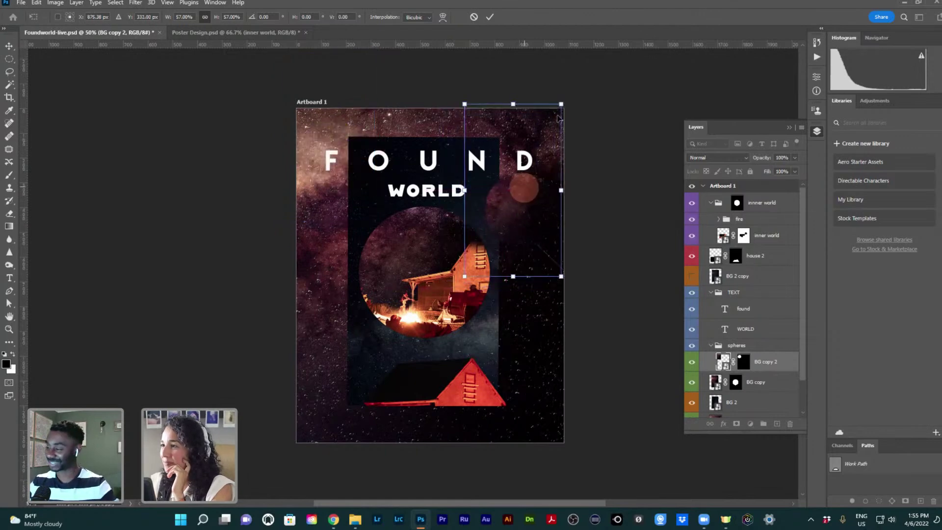
{"action": "left_click_drag", "start_coordinate": [564, 97], "coordinate": [417, 203]}
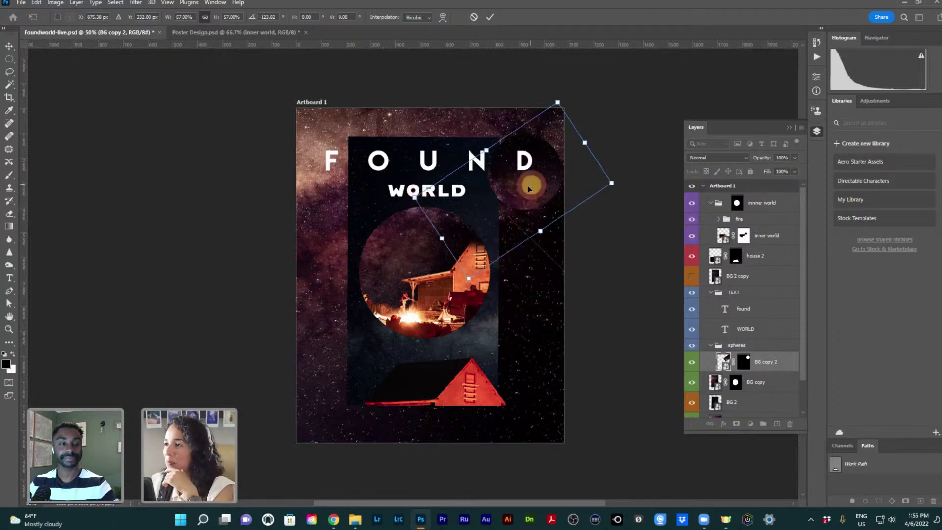
{"action": "left_click_drag", "start_coordinate": [532, 183], "coordinate": [521, 189]}
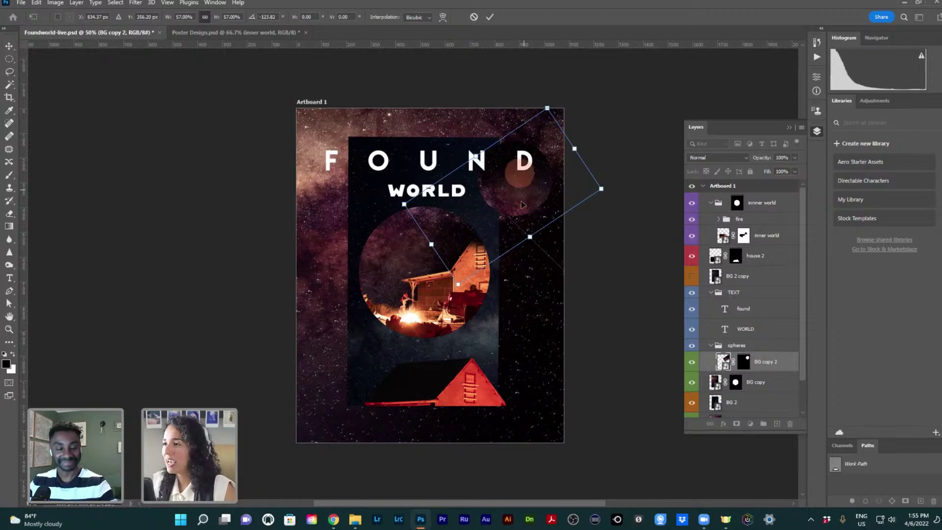
{"action": "left_click_drag", "start_coordinate": [524, 190], "coordinate": [512, 169]}
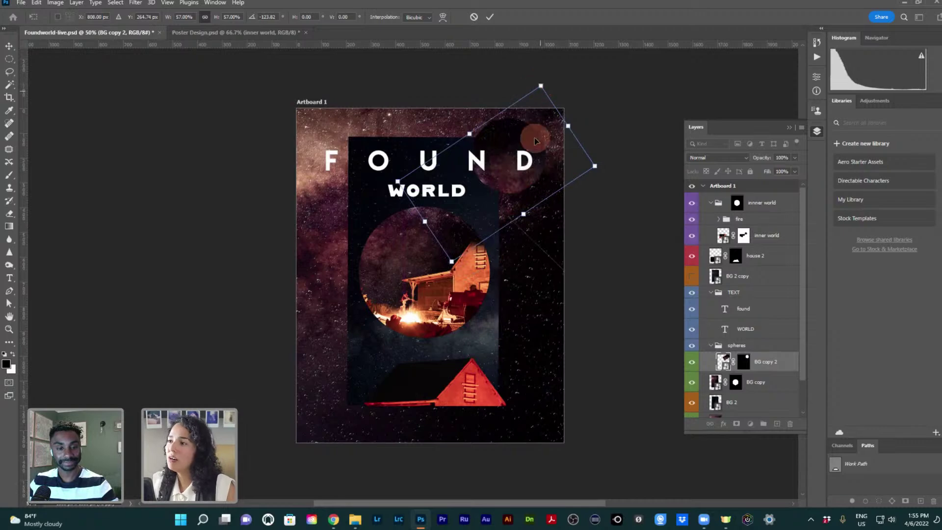
{"action": "left_click_drag", "start_coordinate": [535, 139], "coordinate": [534, 158]}
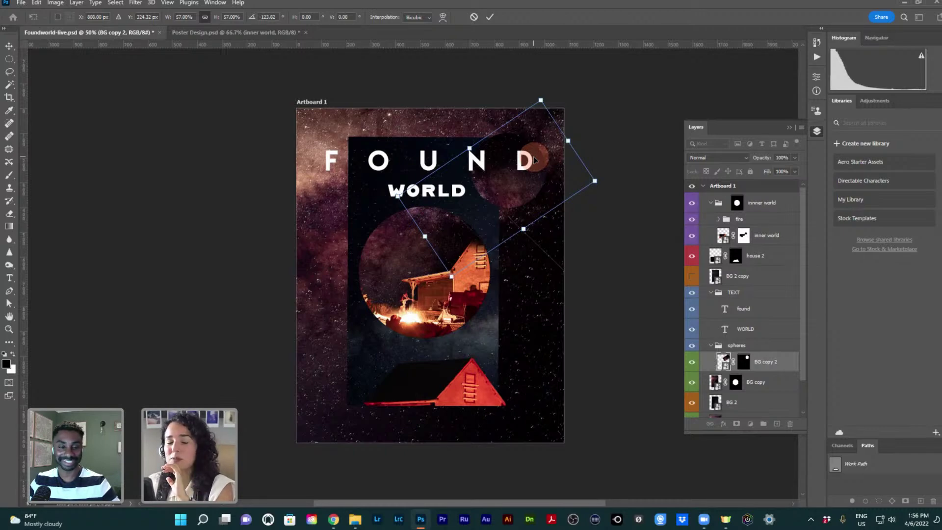
{"action": "left_click_drag", "start_coordinate": [532, 195], "coordinate": [531, 177]}
{"action": "left_click_drag", "start_coordinate": [611, 166], "coordinate": [610, 179]}
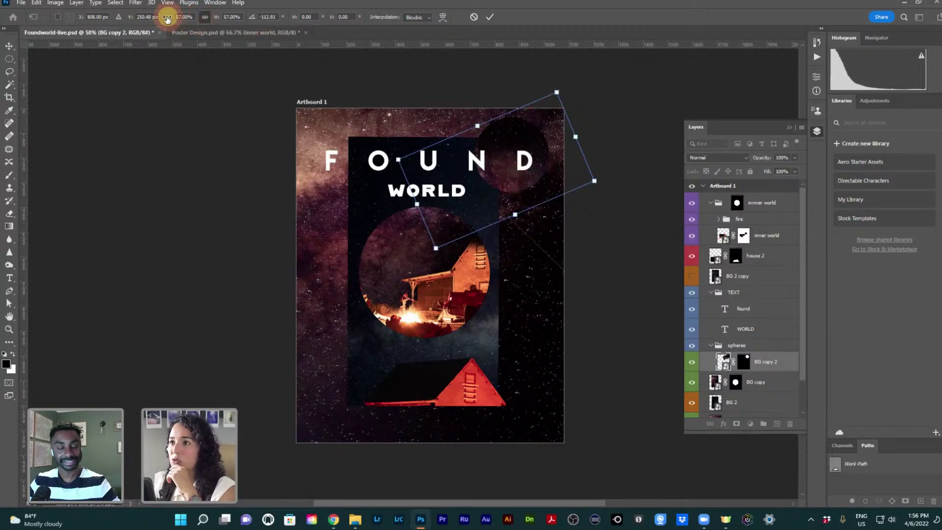
Scale the sphere to 45% and place it just below the letter D, overlapping the blue panel's edge
{"action": "left_click_drag", "start_coordinate": [166, 18], "coordinate": [156, 22]}
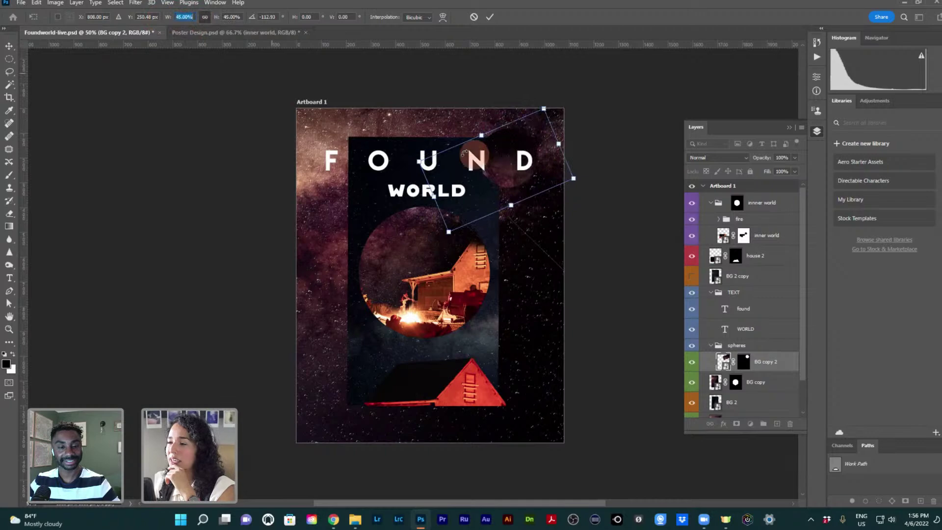
{"action": "left_click_drag", "start_coordinate": [494, 204], "coordinate": [496, 249]}
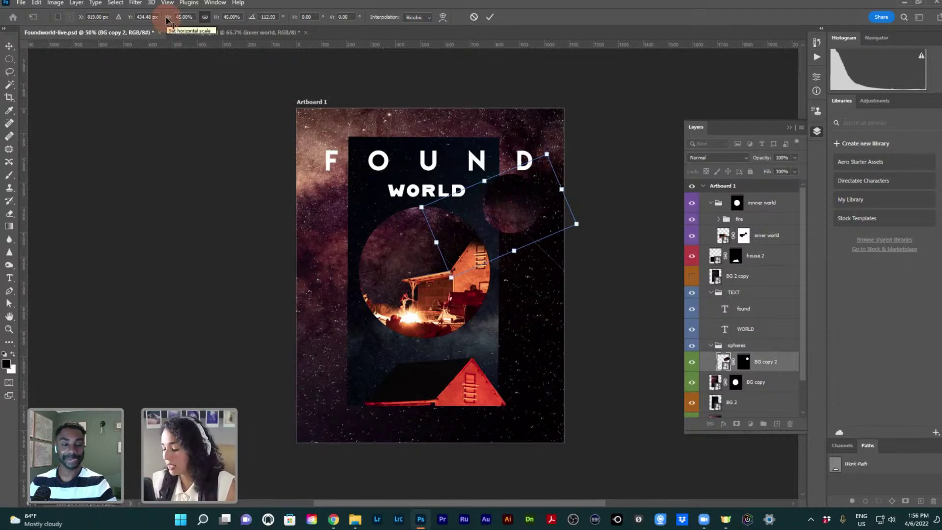
{"action": "key", "text": "Return"}
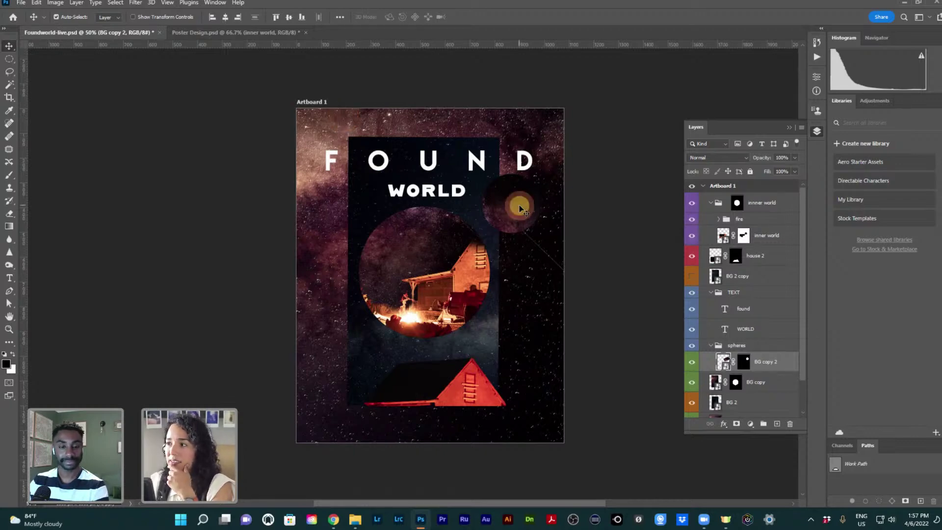
Scale the sphere to 82% and move it to the poster's upper-left corner beside the letter F
{"action": "mouse_move", "coordinate": [519, 207]}
{"action": "left_mouse_down"}
{"action": "mouse_move", "coordinate": [506, 187]}
{"action": "mouse_move", "coordinate": [518, 209]}
{"action": "mouse_move", "coordinate": [526, 199]}
{"action": "left_mouse_up"}
{"action": "key", "text": "ctrl+t"}
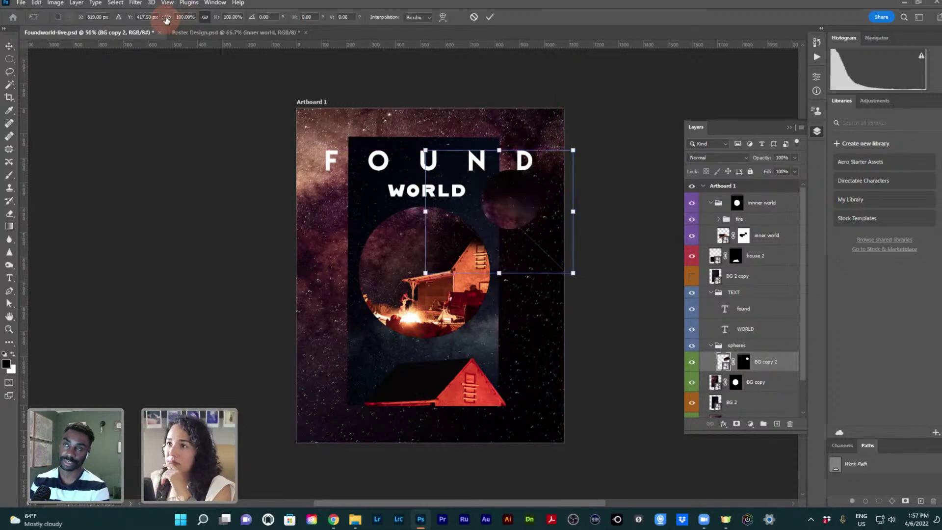
{"action": "left_click_drag", "start_coordinate": [164, 18], "coordinate": [158, 11]}
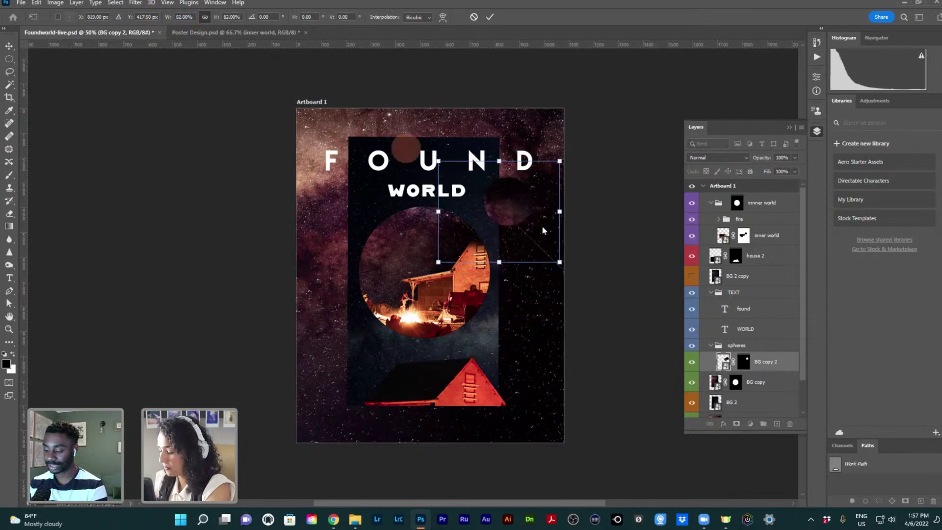
{"action": "left_click_drag", "start_coordinate": [512, 201], "coordinate": [345, 142]}
{"action": "key", "text": "Return"}
Rotate the upper-left sphere by about 81.43 degrees
{"action": "key", "text": "ctrl+t"}
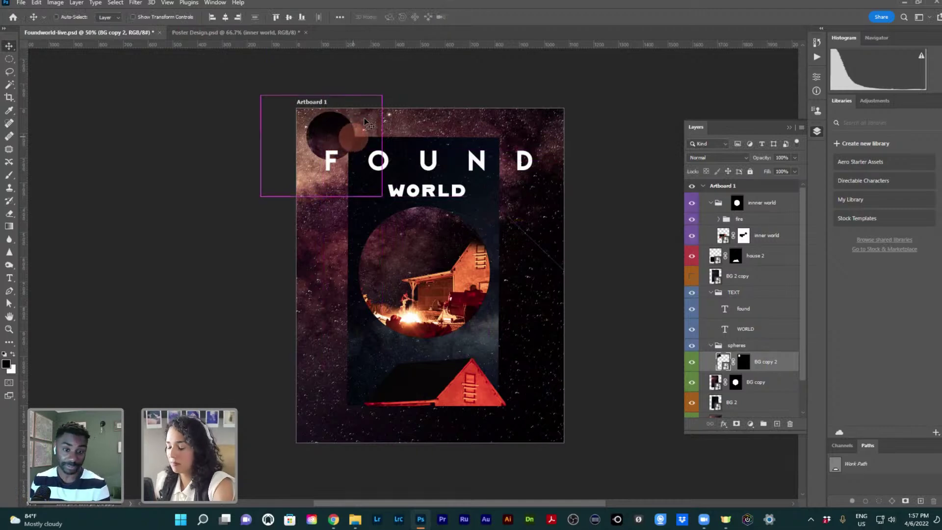
{"action": "left_click_drag", "start_coordinate": [395, 88], "coordinate": [394, 214]}
{"action": "key", "text": "Return"}
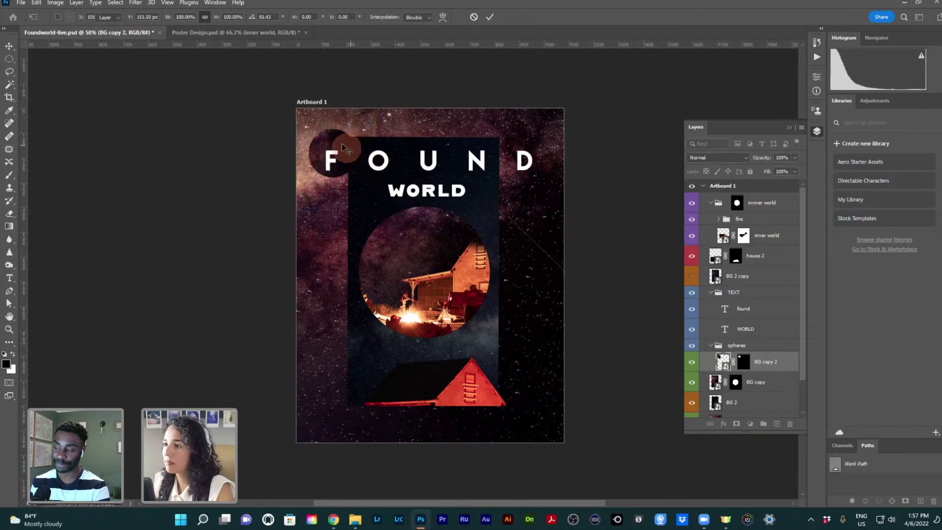
Duplicate the sphere and shrink the copy to a small sphere at the poster's left edge, below the first
{"action": "left_click_drag", "start_coordinate": [340, 143], "coordinate": [341, 192]}
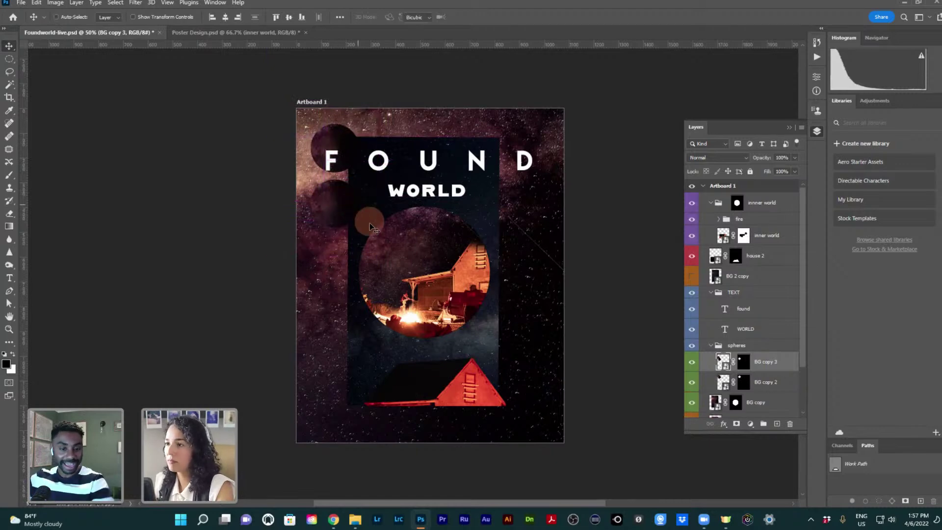
{"action": "key", "text": "ctrl+t"}
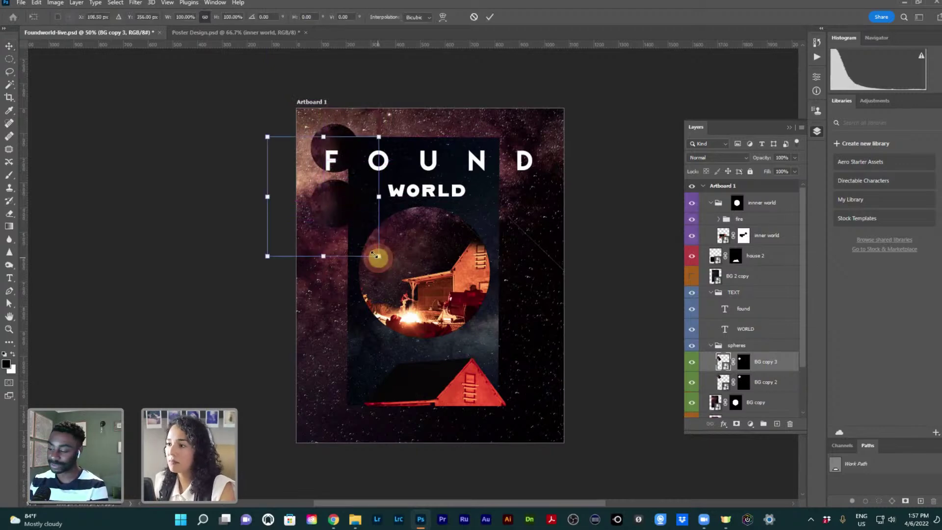
{"action": "left_click_drag", "start_coordinate": [379, 256], "coordinate": [328, 184]}
{"action": "key", "text": "Return"}
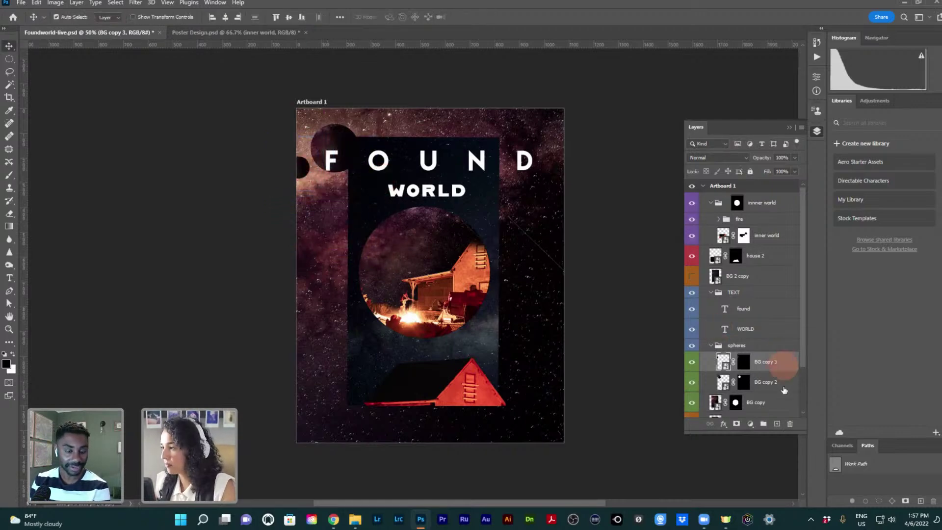
Duplicate the BG 2 layer into the spheres group and copy the BG copy 2 layer's circular mask onto it
{"action": "scroll", "coordinate": [763, 348], "scroll_direction": "down", "scroll_amount": 2}
{"action": "scroll", "coordinate": [764, 348], "scroll_direction": "down", "scroll_amount": 1}
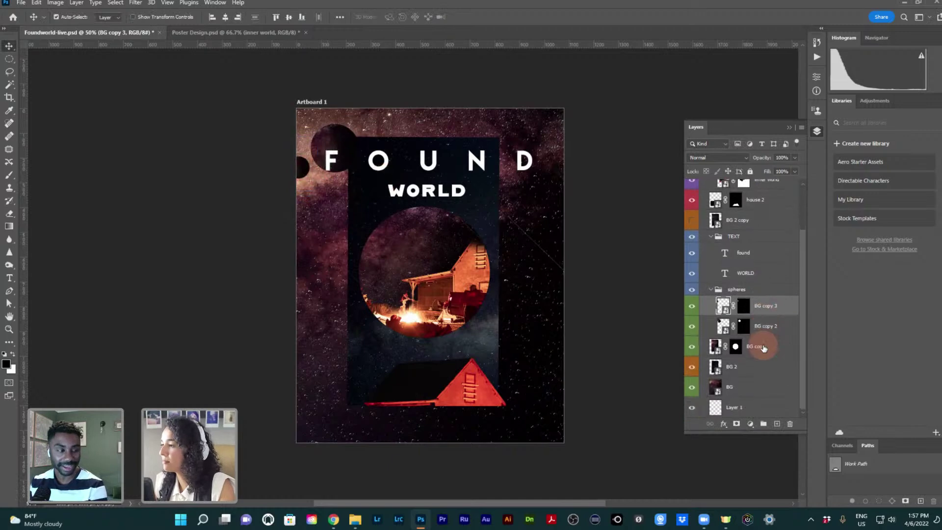
{"action": "left_click", "coordinate": [747, 368]}
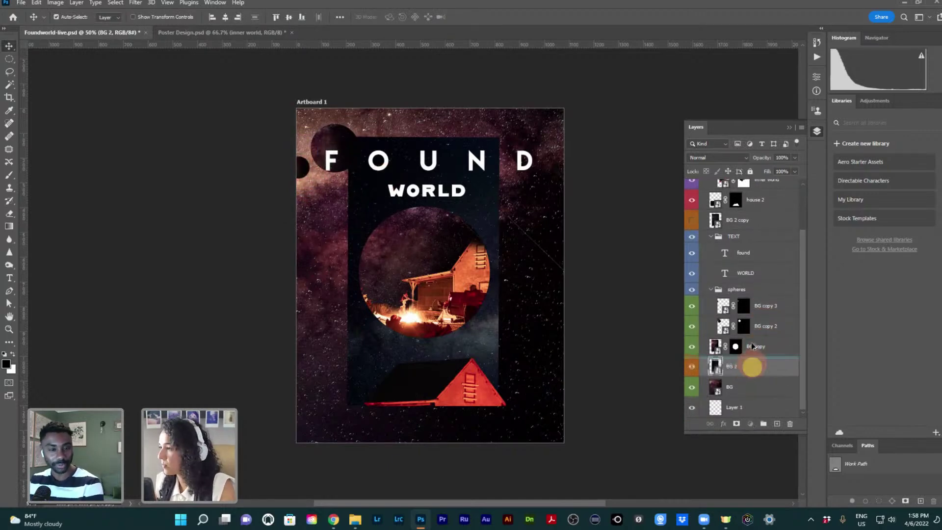
{"action": "left_click", "coordinate": [754, 321]}
{"action": "mouse_move", "coordinate": [754, 323]}
{"action": "left_mouse_down"}
{"action": "mouse_move", "coordinate": [743, 342]}
{"action": "mouse_move", "coordinate": [743, 326]}
{"action": "left_mouse_up"}
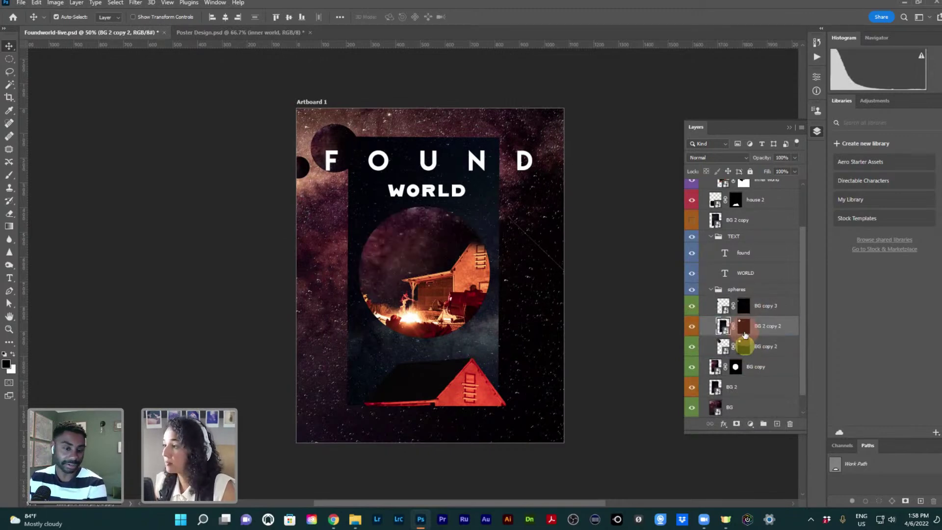
Try to move the masked BG 2 copy 2 image up and left with a free transform
{"action": "key", "text": "ctrl+t"}
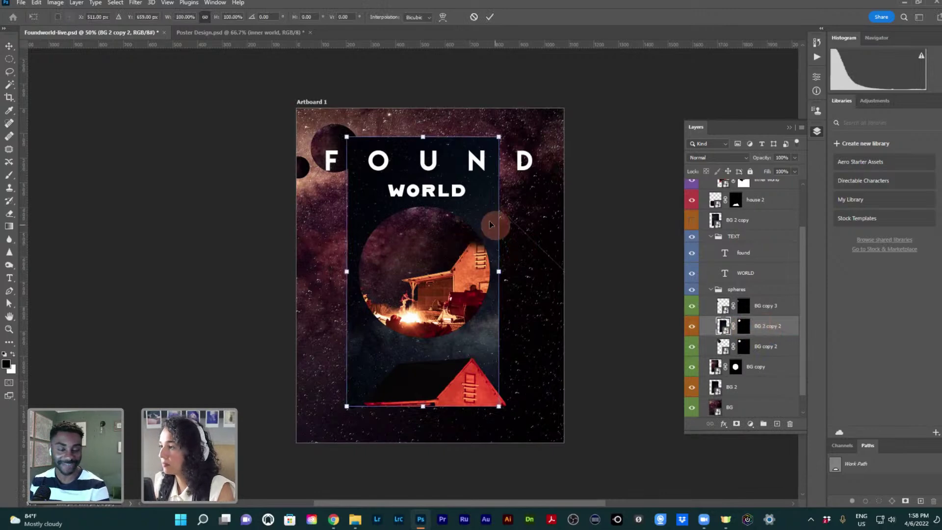
{"action": "left_click_drag", "start_coordinate": [480, 210], "coordinate": [411, 194]}
{"action": "left_click_drag", "start_coordinate": [309, 192], "coordinate": [341, 175]}
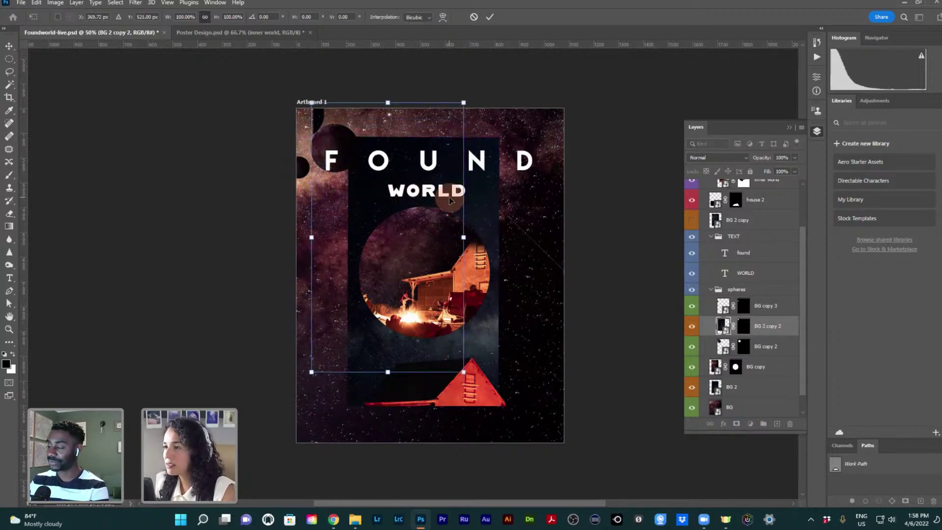
{"action": "key", "text": "Return"}
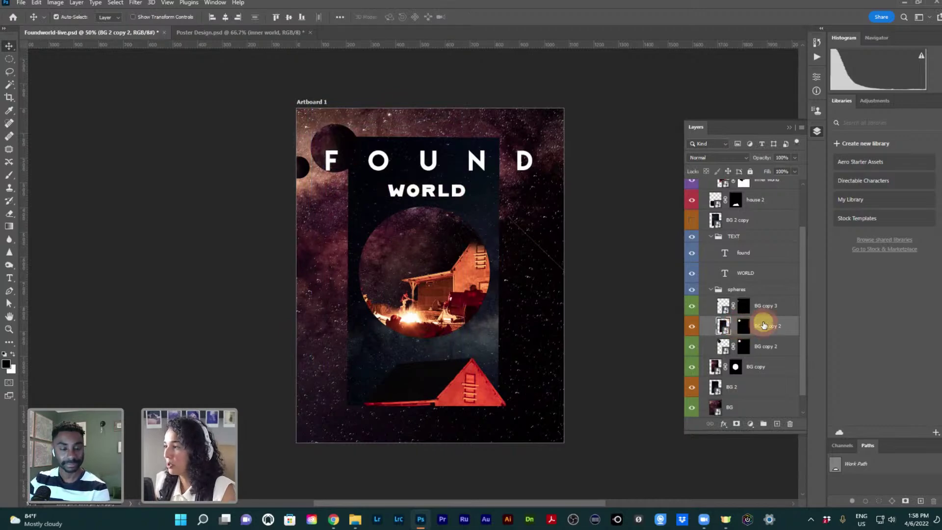
Delete the masked BG 2 copy 2 layer and move the larger sphere closer to the poster's upper-left corner
{"action": "key", "text": "Delete"}
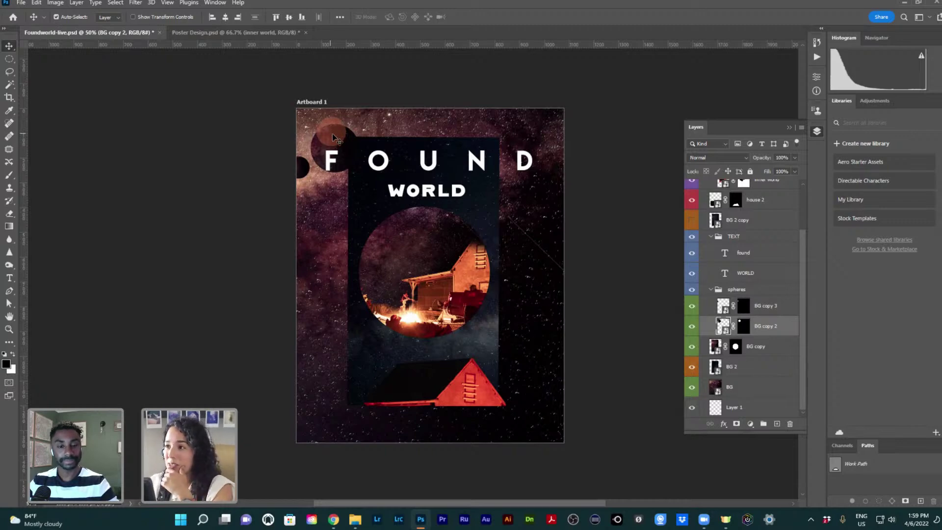
{"action": "left_click_drag", "start_coordinate": [332, 134], "coordinate": [537, 281]}
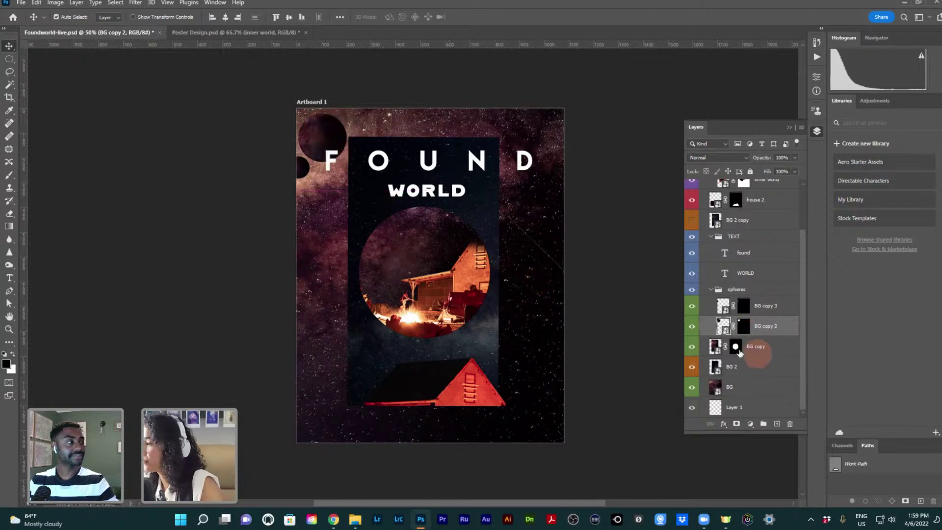
Duplicate the BG 2 layer into the spheres group, shift the copy left, and copy the campfire circle's mask onto it
{"action": "left_click", "coordinate": [749, 371]}
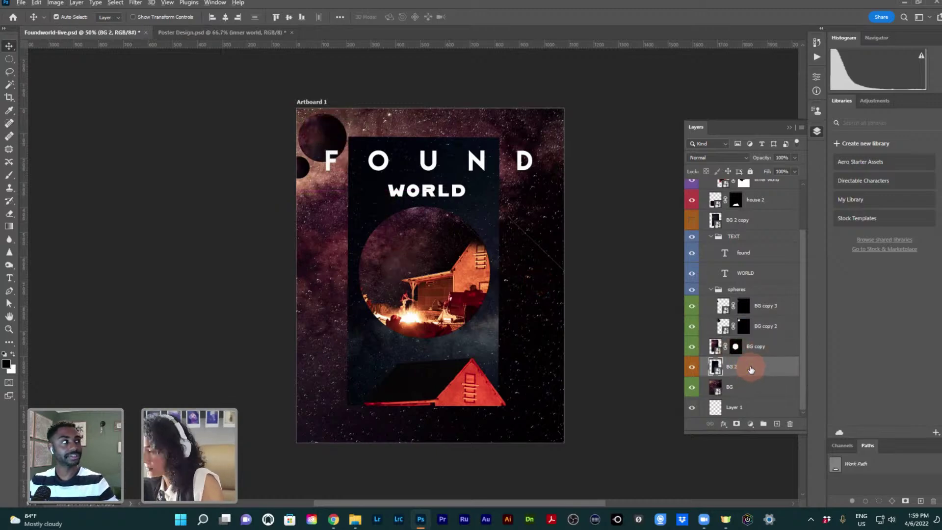
{"action": "left_click_drag", "start_coordinate": [751, 372], "coordinate": [747, 338]}
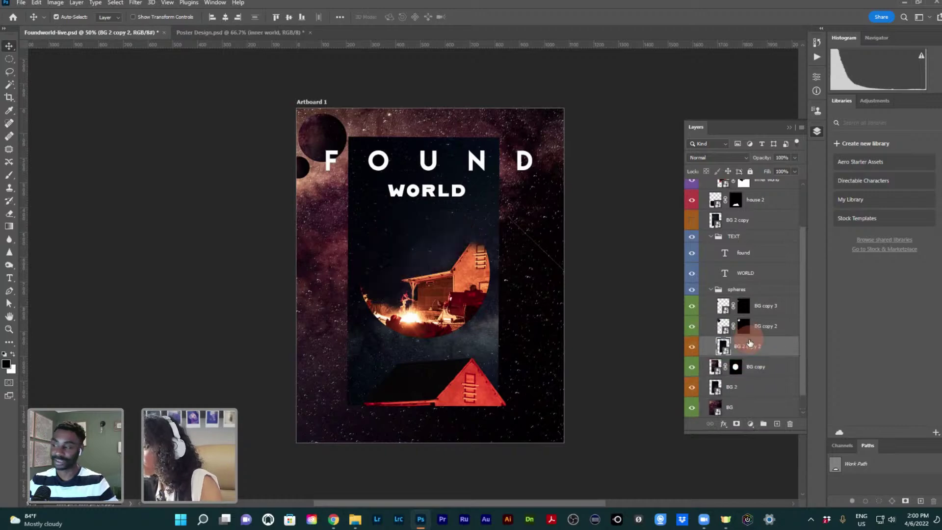
{"action": "left_click_drag", "start_coordinate": [380, 243], "coordinate": [347, 235]}
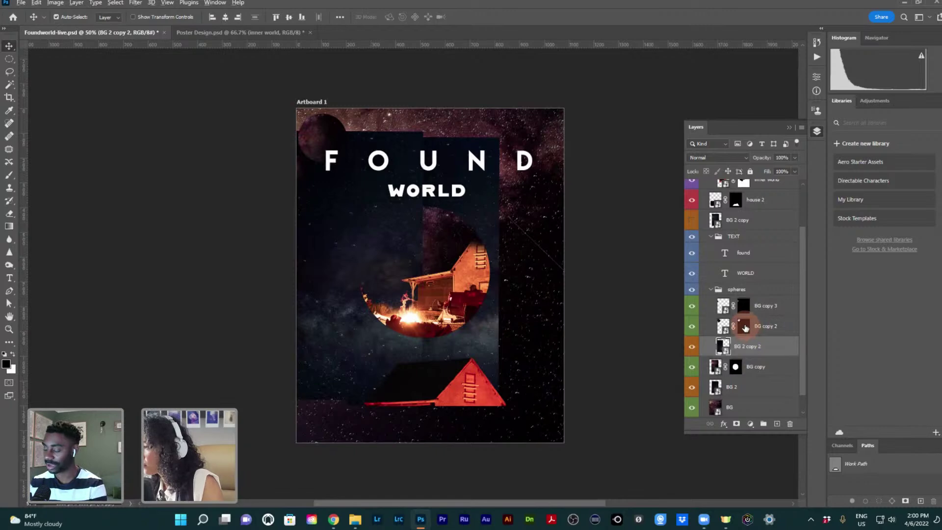
{"action": "left_click_drag", "start_coordinate": [745, 328], "coordinate": [750, 353]}
{"action": "left_click_drag", "start_coordinate": [404, 248], "coordinate": [421, 250]}
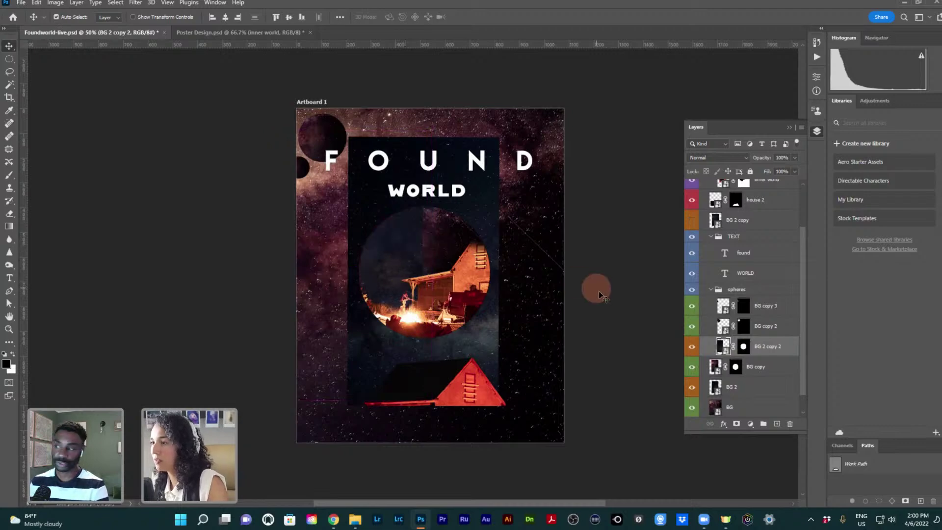
Try to move the masked BG 2 copy 2 image farther left and undo the move
{"action": "left_click", "coordinate": [741, 347]}
{"action": "left_click", "coordinate": [392, 258]}
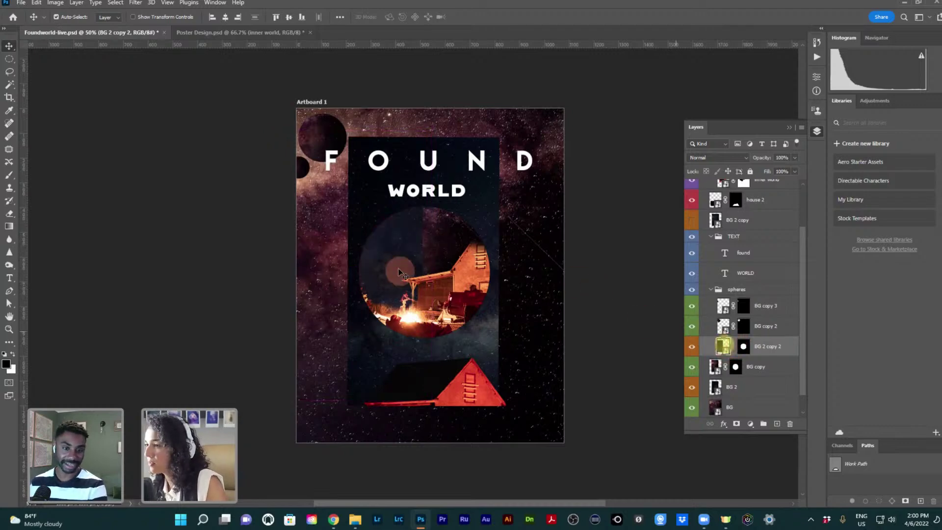
{"action": "left_click_drag", "start_coordinate": [413, 264], "coordinate": [359, 254]}
{"action": "key", "text": "ctrl+z"}
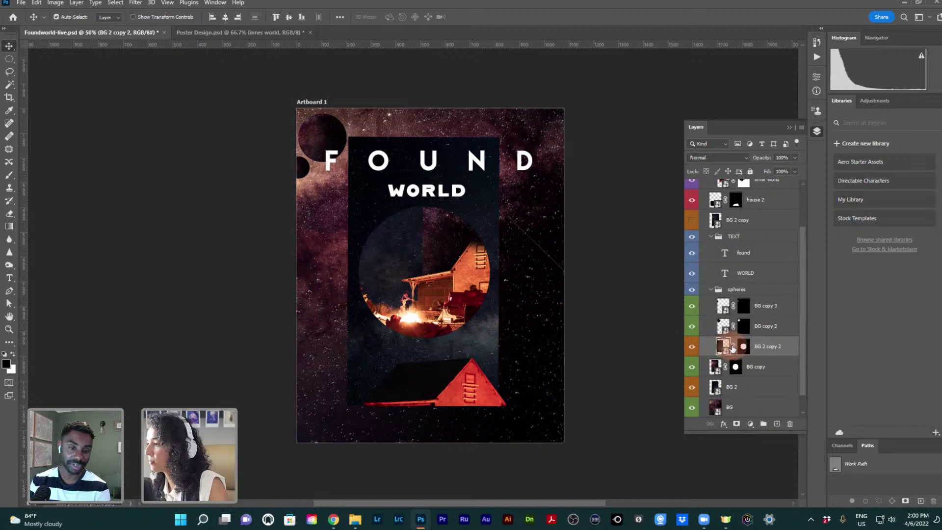
Move the masked BG 2 copy 2 circle up and left, and reposition its unlinked image so it fills the circle
{"action": "left_click", "coordinate": [734, 347]}
{"action": "left_click_drag", "start_coordinate": [388, 251], "coordinate": [343, 204]}
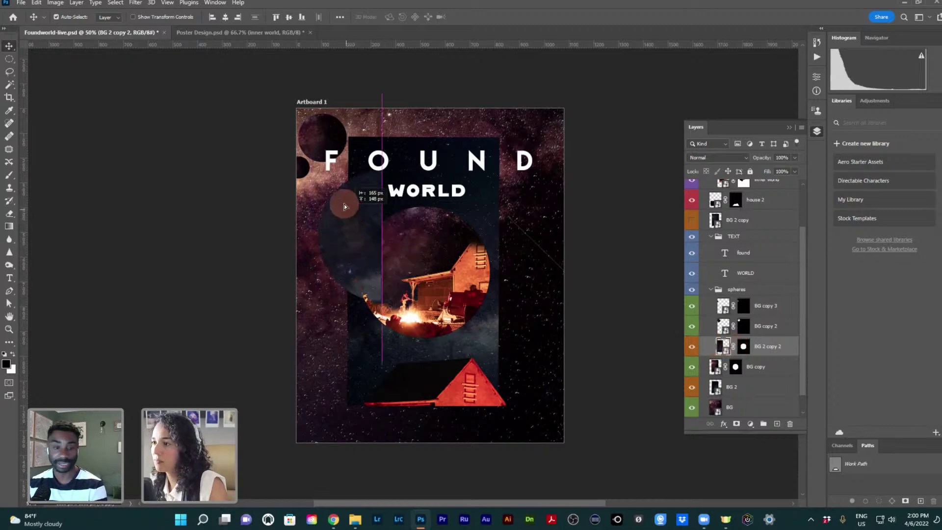
{"action": "left_click", "coordinate": [732, 347]}
{"action": "left_click_drag", "start_coordinate": [357, 214], "coordinate": [399, 228]}
{"action": "left_click", "coordinate": [743, 346]}
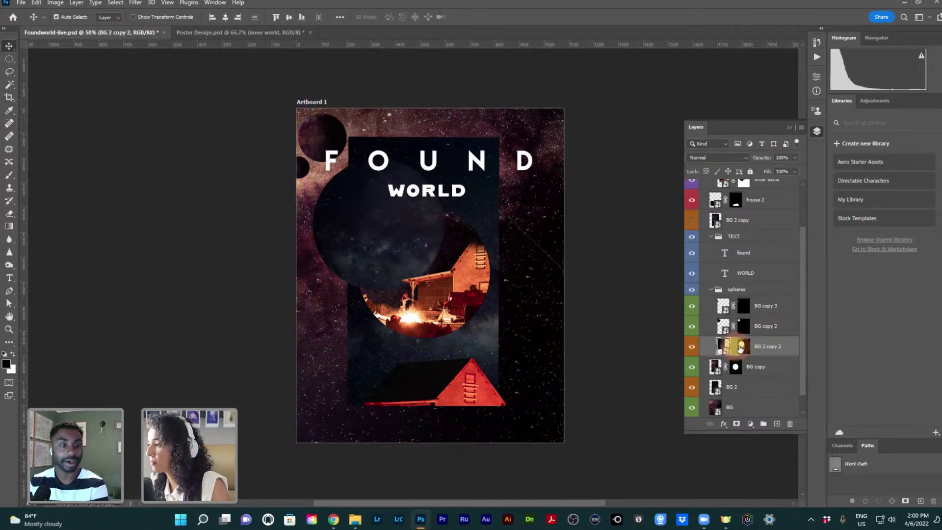
Scale the masked BG 2 copy 2 circle to 32% and place it below the two spheres near the poster's left edge
{"action": "left_click", "coordinate": [744, 348], "text": "ctrl"}
{"action": "key", "text": "ctrl+t"}
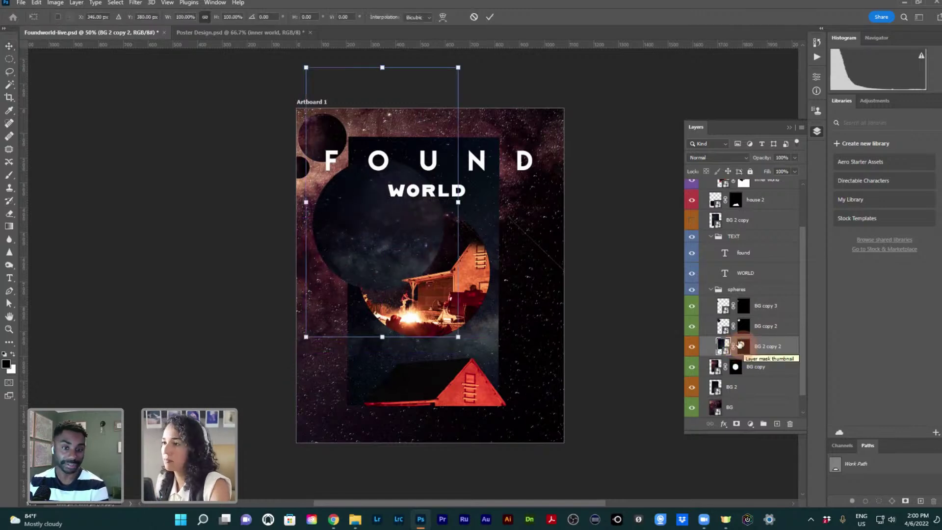
{"action": "left_click", "coordinate": [173, 16]}
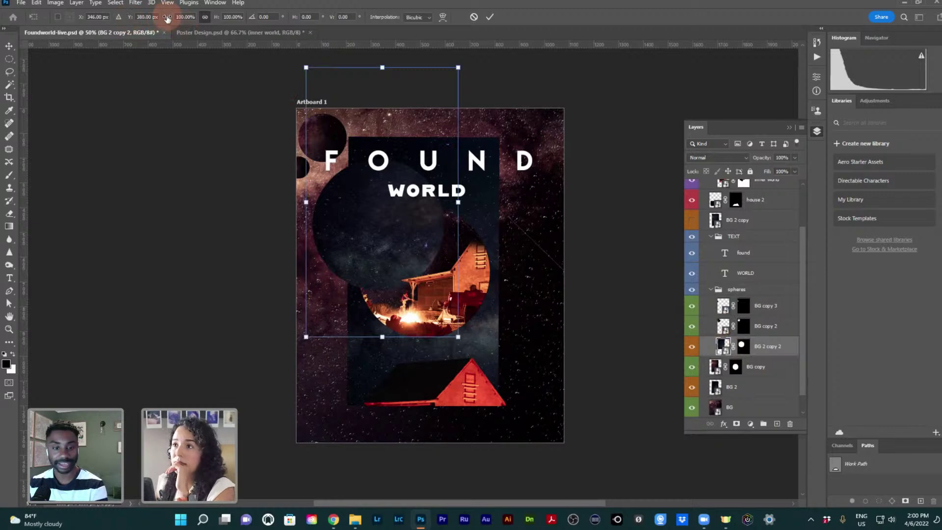
{"action": "left_click_drag", "start_coordinate": [168, 17], "coordinate": [150, 19]}
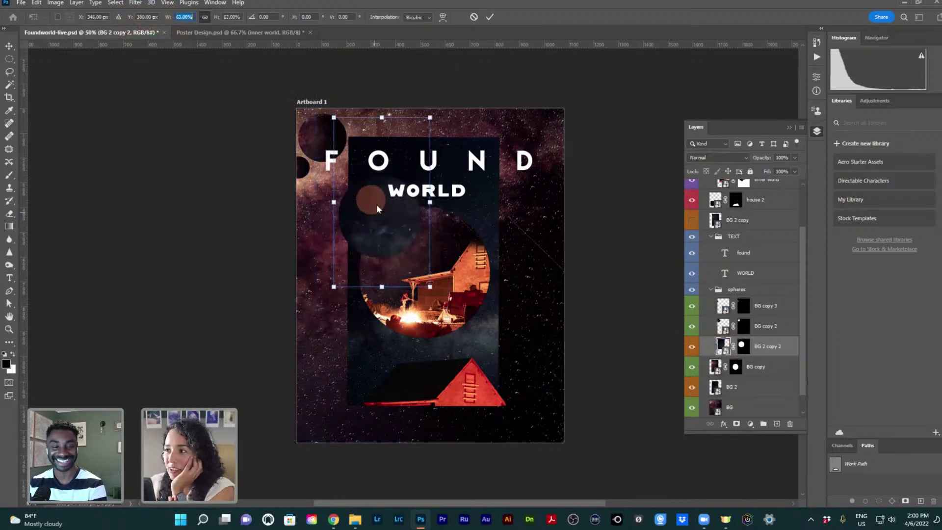
{"action": "left_click", "coordinate": [390, 218]}
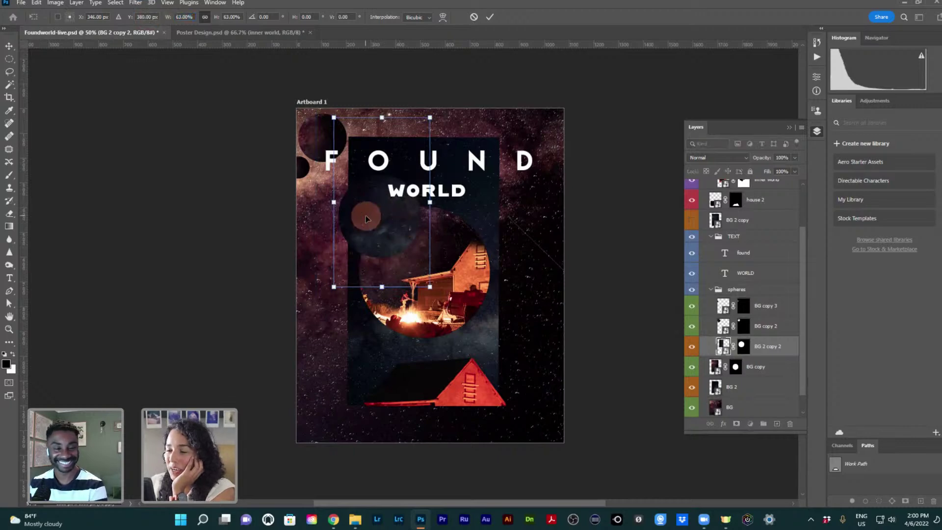
{"action": "left_click_drag", "start_coordinate": [378, 215], "coordinate": [352, 203]}
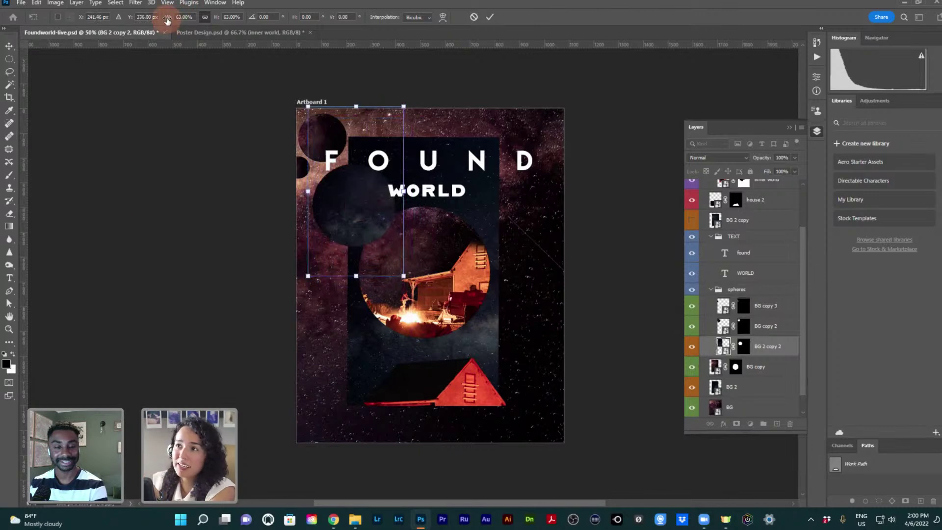
{"action": "left_click_drag", "start_coordinate": [170, 19], "coordinate": [157, 17]}
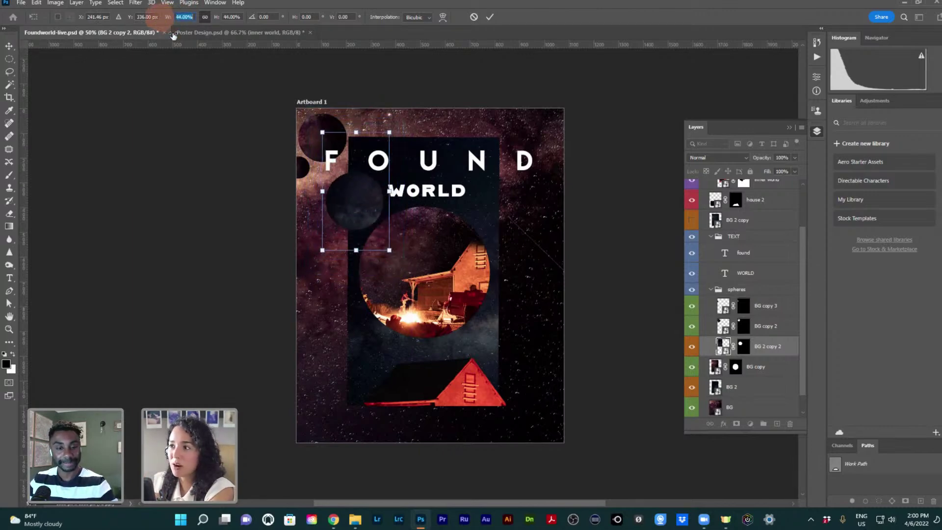
{"action": "left_click_drag", "start_coordinate": [363, 201], "coordinate": [345, 196]}
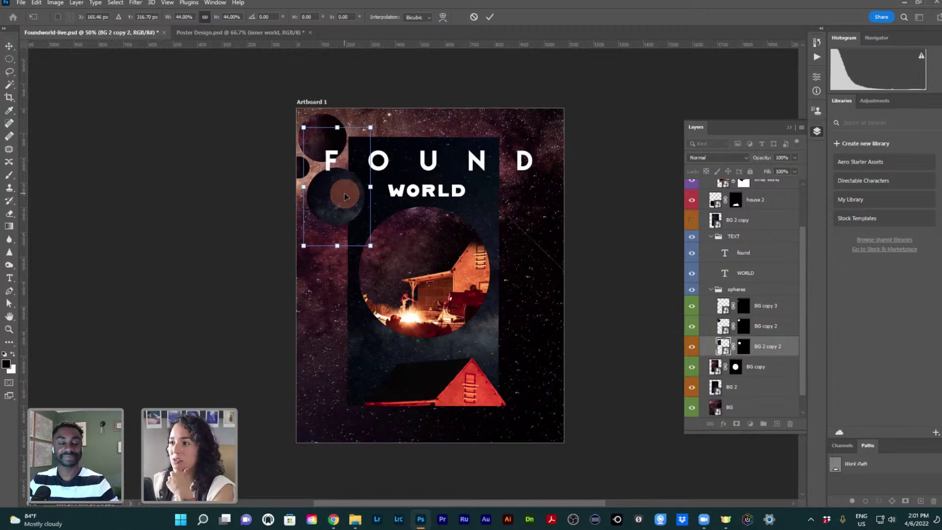
{"action": "left_click", "coordinate": [168, 19]}
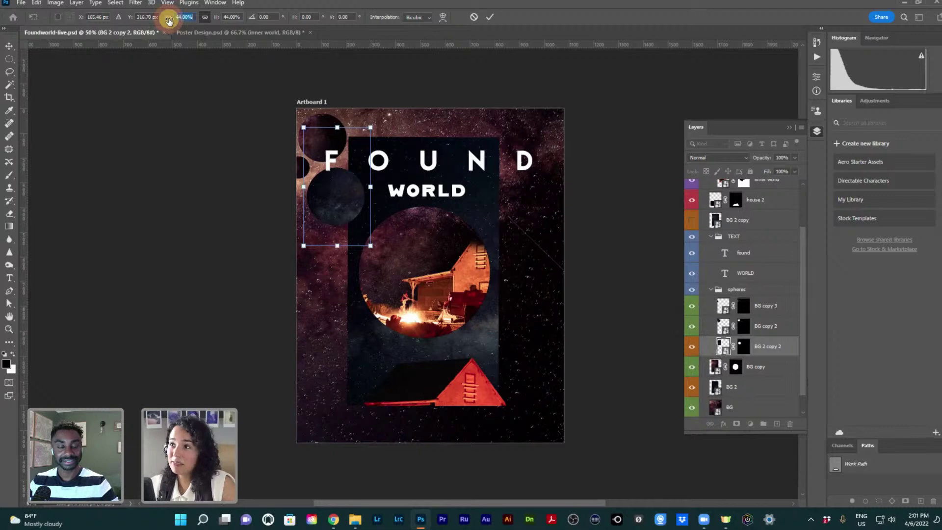
{"action": "left_click_drag", "start_coordinate": [168, 19], "coordinate": [167, 19]}
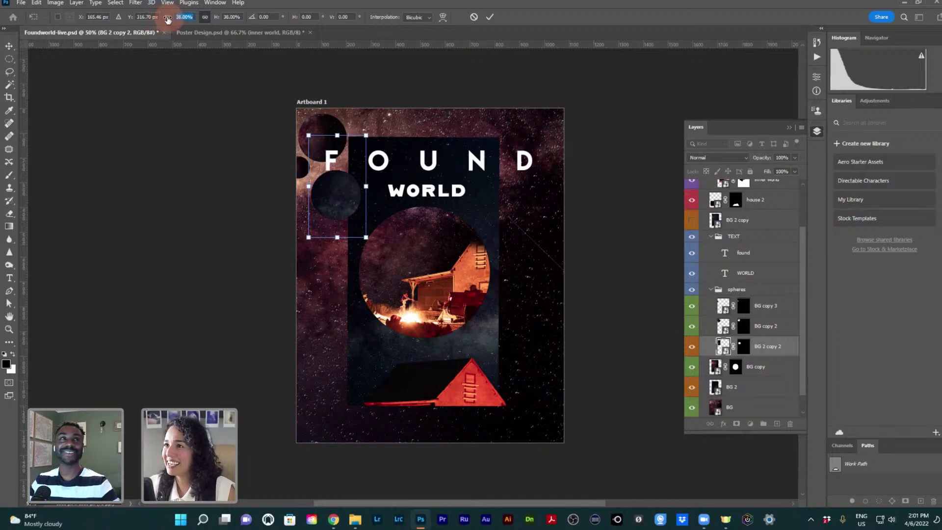
{"action": "left_click_drag", "start_coordinate": [165, 19], "coordinate": [163, 19]}
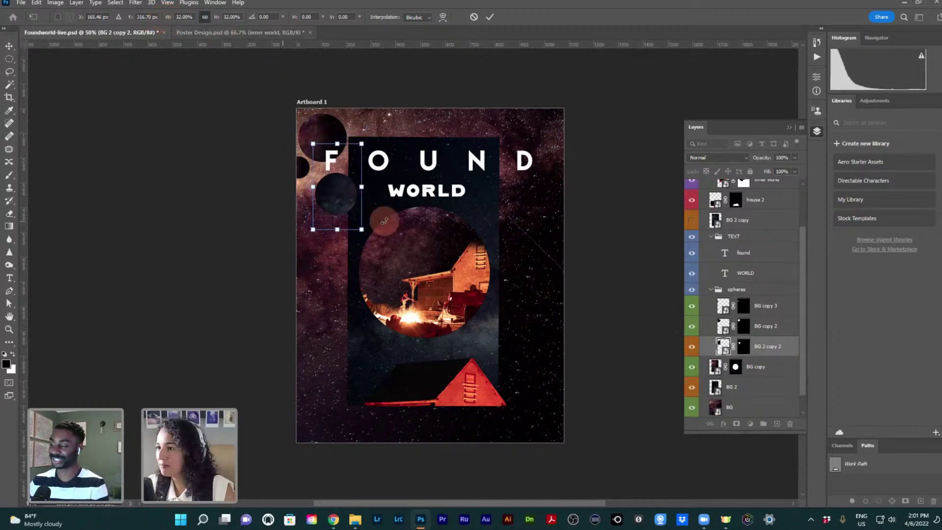
{"action": "key", "text": "Return"}
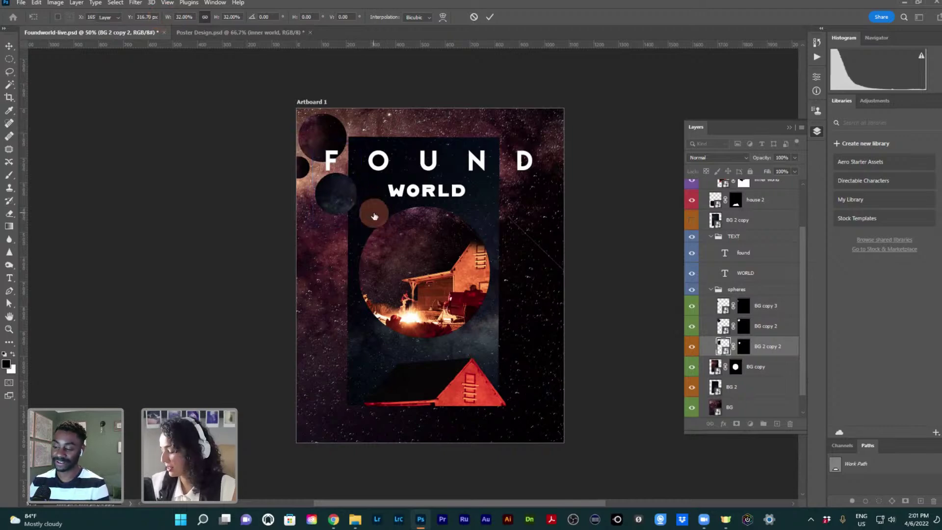
Undo the stray drag and scale the blue sphere beside the title to 87%
{"action": "left_click_drag", "start_coordinate": [368, 214], "coordinate": [533, 374]}
{"action": "key", "text": "ctrl+z"}
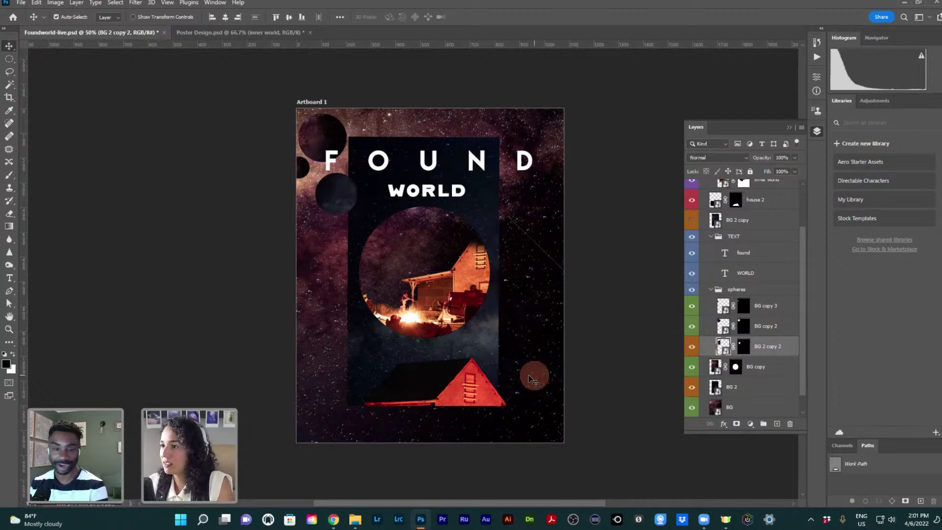
{"action": "key", "text": "ctrl+t"}
{"action": "left_click", "coordinate": [169, 18]}
{"action": "left_click_drag", "start_coordinate": [169, 18], "coordinate": [159, 17]}
{"action": "left_click", "coordinate": [337, 197]}
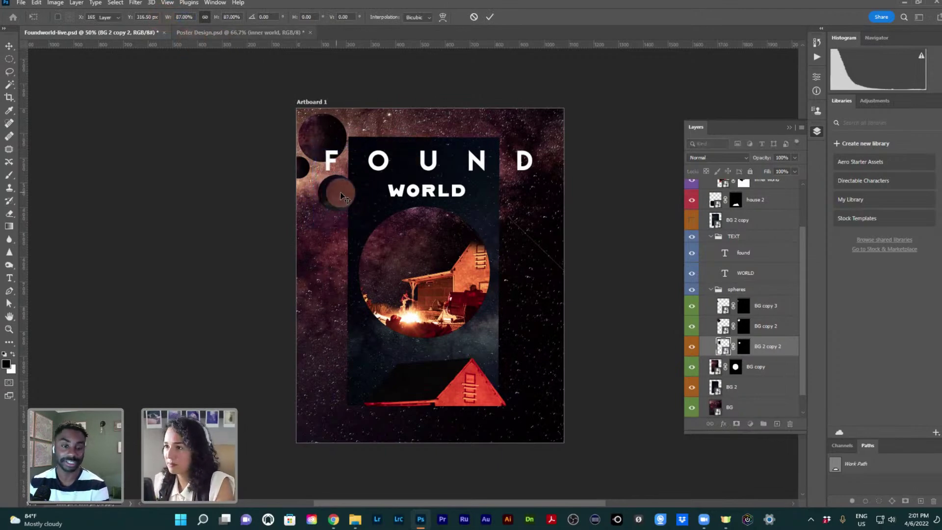
Try a duplicate of the blue sphere in the poster's lower-right and upper-right areas, and delete the duplicate
{"action": "left_click_drag", "start_coordinate": [342, 196], "coordinate": [590, 353]}
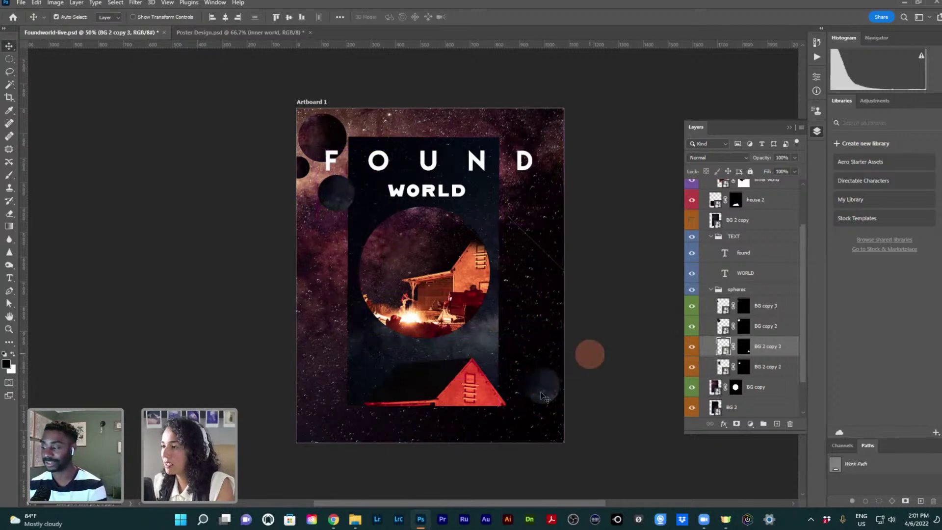
{"action": "mouse_move", "coordinate": [545, 396]}
{"action": "left_mouse_down"}
{"action": "mouse_move", "coordinate": [540, 385]}
{"action": "mouse_move", "coordinate": [532, 406]}
{"action": "left_mouse_up"}
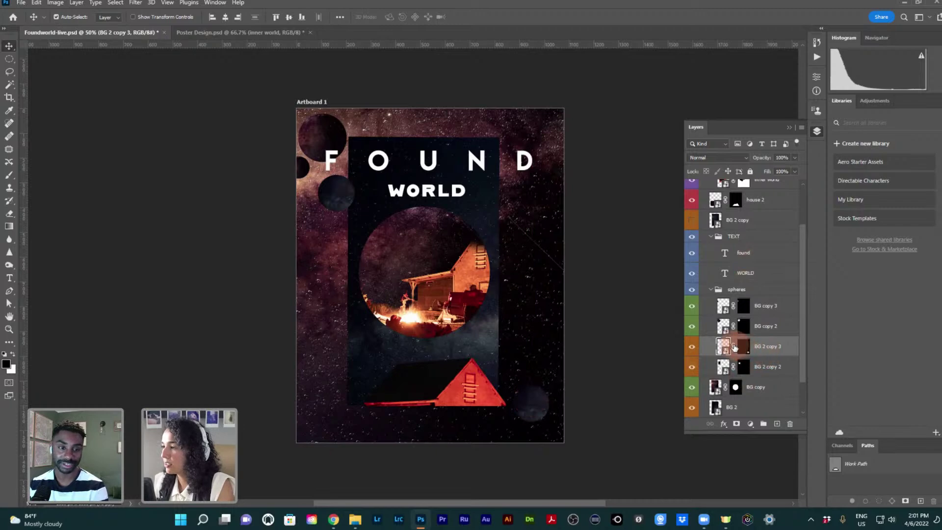
{"action": "left_click", "coordinate": [783, 347]}
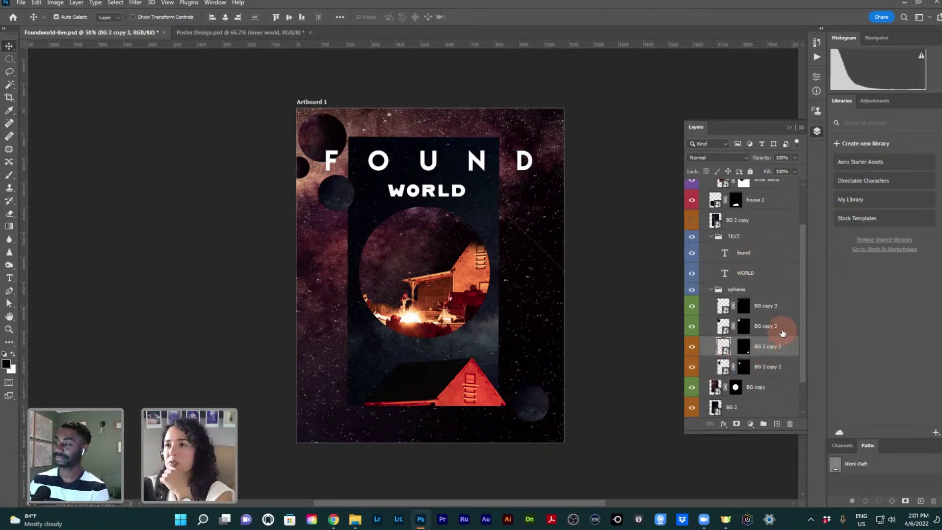
{"action": "left_click", "coordinate": [540, 409]}
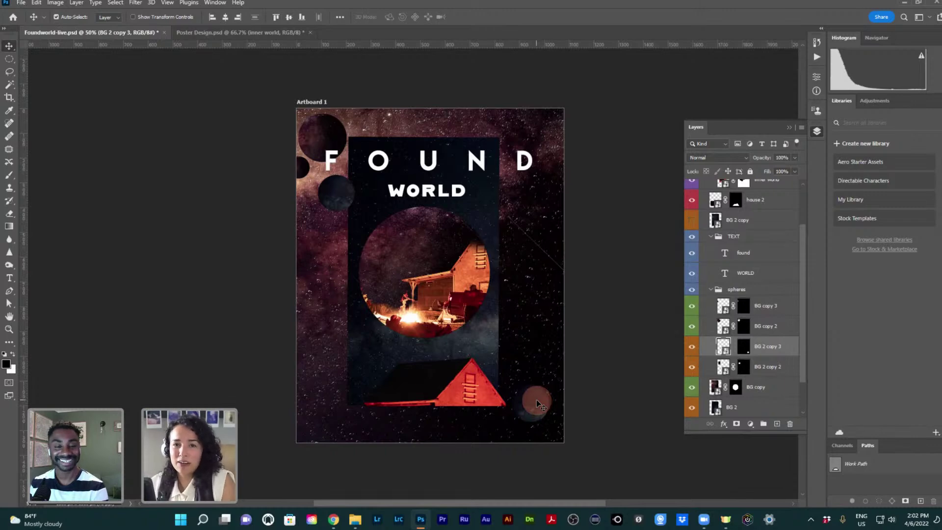
{"action": "left_click_drag", "start_coordinate": [537, 399], "coordinate": [729, 349]}
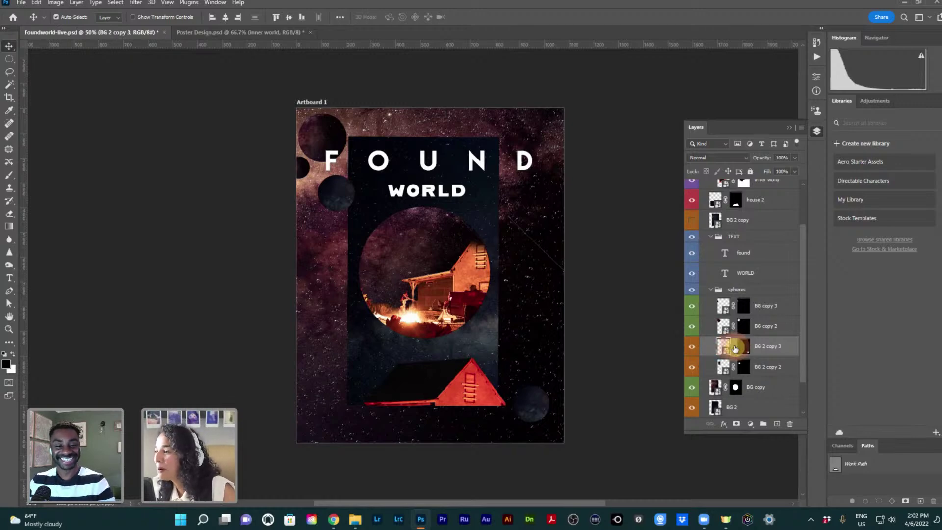
{"action": "left_click", "coordinate": [524, 399]}
{"action": "left_click_drag", "start_coordinate": [529, 405], "coordinate": [542, 127]}
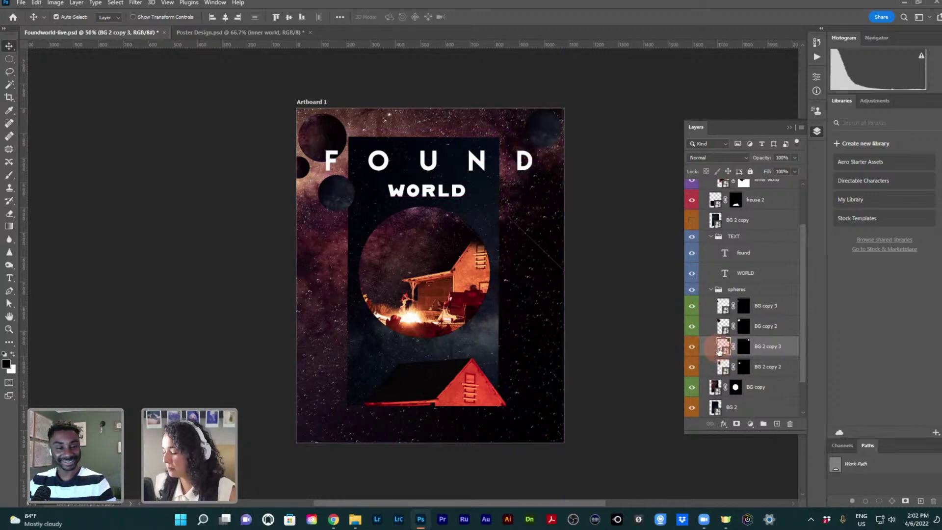
{"action": "key", "text": "Delete"}
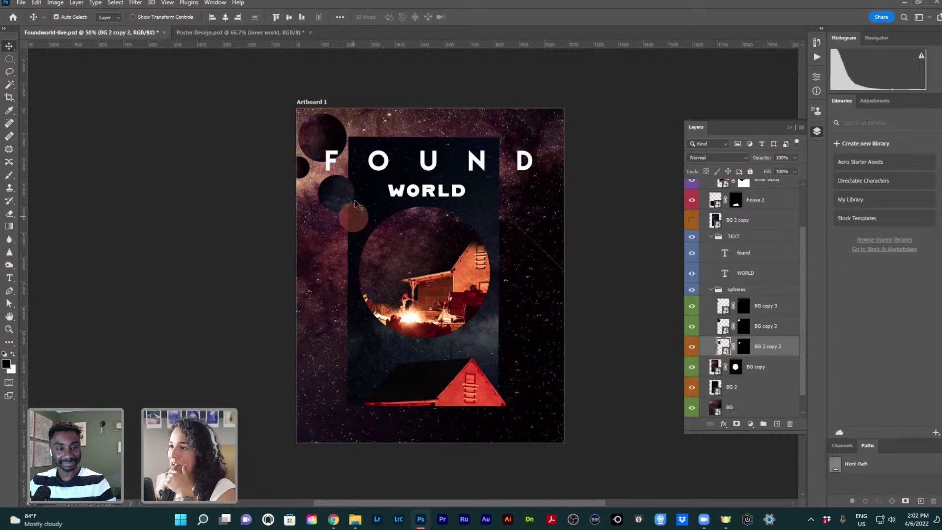
Move the blue sphere left so it sits clear of the dark center panel
{"action": "left_click_drag", "start_coordinate": [432, 245], "coordinate": [342, 198]}
{"action": "left_click_drag", "start_coordinate": [459, 238], "coordinate": [723, 347]}
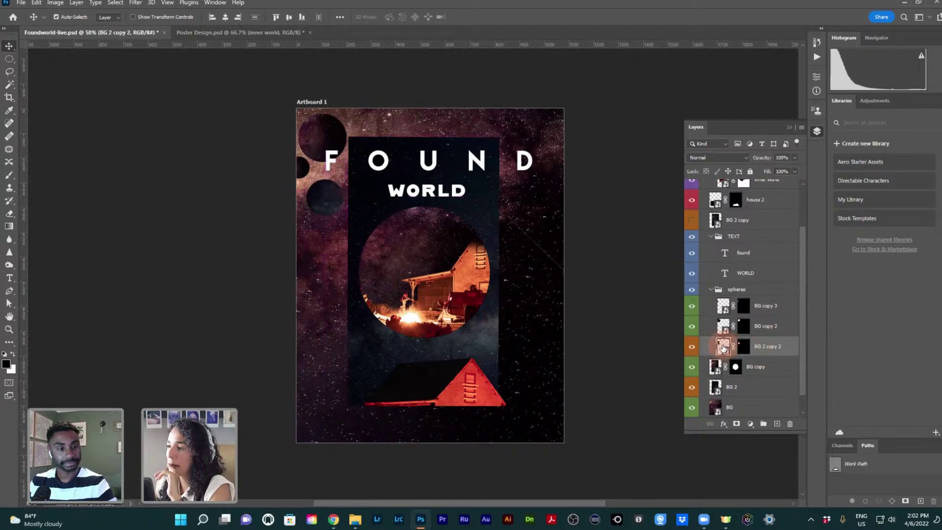
{"action": "left_click", "coordinate": [744, 348]}
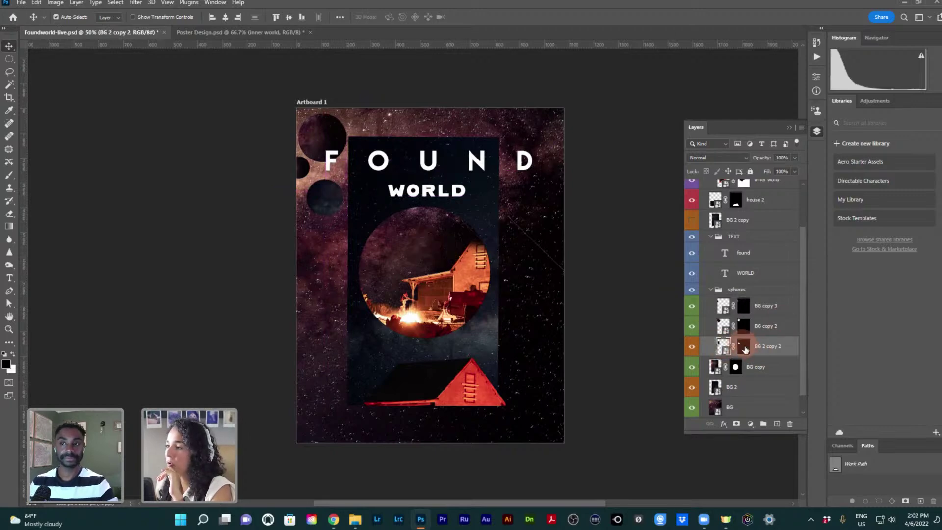
Move the blue sphere from beside the title onto the campfire circle
{"action": "left_click", "coordinate": [366, 197]}
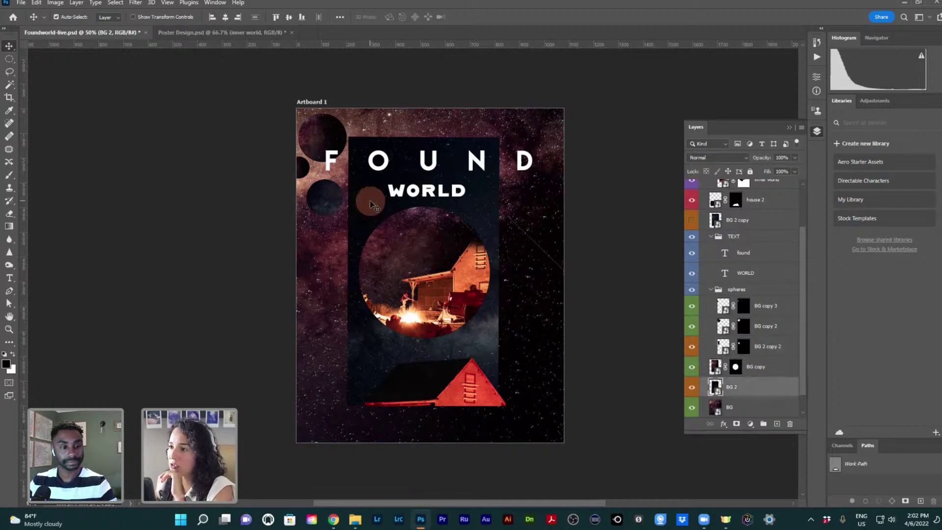
{"action": "left_click_drag", "start_coordinate": [371, 203], "coordinate": [323, 198]}
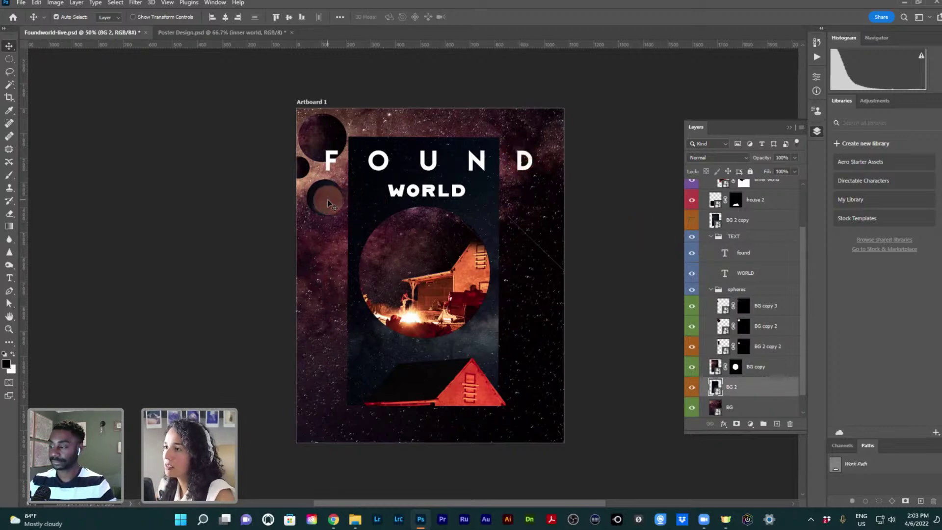
{"action": "mouse_move", "coordinate": [329, 201]}
{"action": "left_mouse_down"}
{"action": "mouse_move", "coordinate": [564, 169]}
{"action": "mouse_move", "coordinate": [564, 218]}
{"action": "mouse_move", "coordinate": [376, 204]}
{"action": "mouse_move", "coordinate": [326, 228]}
{"action": "mouse_move", "coordinate": [351, 274]}
{"action": "mouse_move", "coordinate": [392, 275]}
{"action": "mouse_move", "coordinate": [448, 300]}
{"action": "mouse_move", "coordinate": [395, 239]}
{"action": "mouse_move", "coordinate": [396, 184]}
{"action": "mouse_move", "coordinate": [373, 160]}
{"action": "mouse_move", "coordinate": [387, 135]}
{"action": "mouse_move", "coordinate": [431, 129]}
{"action": "mouse_move", "coordinate": [540, 149]}
{"action": "mouse_move", "coordinate": [563, 176]}
{"action": "mouse_move", "coordinate": [545, 149]}
{"action": "mouse_move", "coordinate": [483, 143]}
{"action": "mouse_move", "coordinate": [422, 173]}
{"action": "mouse_move", "coordinate": [373, 161]}
{"action": "mouse_move", "coordinate": [432, 282]}
{"action": "mouse_move", "coordinate": [400, 267]}
{"action": "mouse_move", "coordinate": [437, 287]}
{"action": "mouse_move", "coordinate": [412, 283]}
{"action": "mouse_move", "coordinate": [422, 281]}
{"action": "mouse_move", "coordinate": [379, 225]}
{"action": "mouse_move", "coordinate": [391, 166]}
{"action": "mouse_move", "coordinate": [378, 223]}
{"action": "mouse_move", "coordinate": [412, 268]}
{"action": "left_mouse_up"}
{"action": "left_click", "coordinate": [554, 280]}
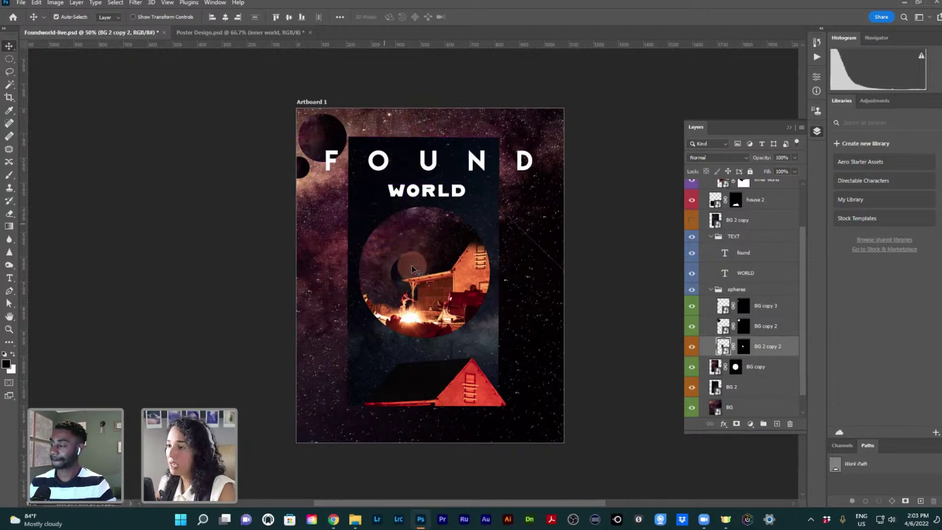
Check the poster with the FOUND title hidden and shown, and move the title slightly down toward WORLD
{"action": "left_click", "coordinate": [476, 161]}
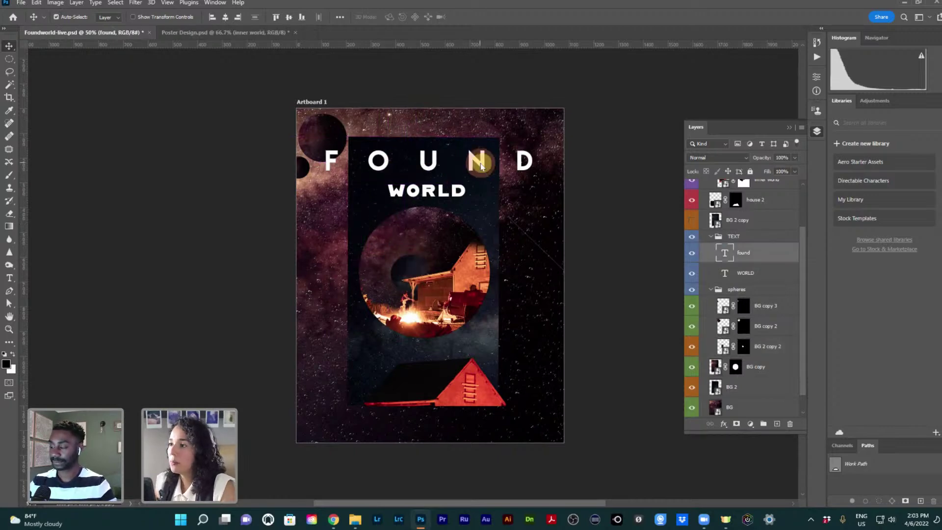
{"action": "left_click", "coordinate": [692, 254]}
{"action": "left_click", "coordinate": [693, 255]}
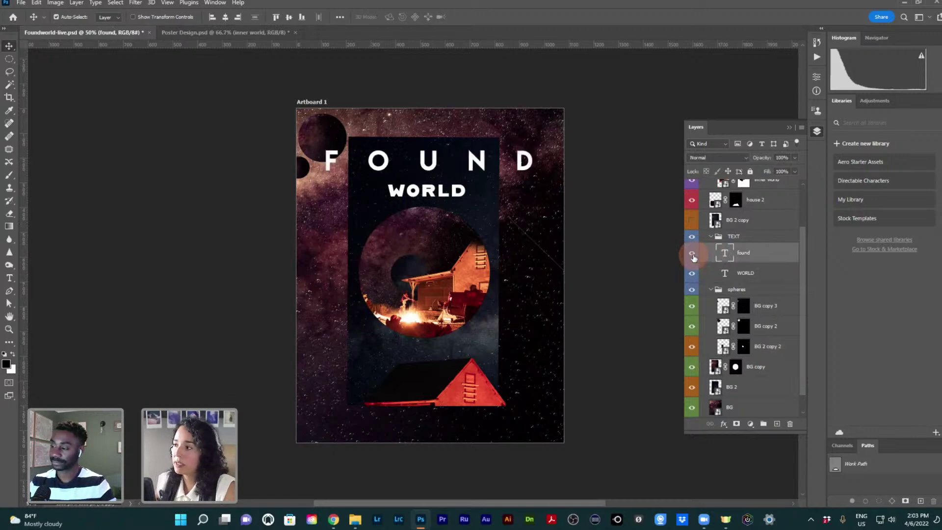
{"action": "left_click", "coordinate": [692, 254]}
{"action": "left_click", "coordinate": [692, 254]}
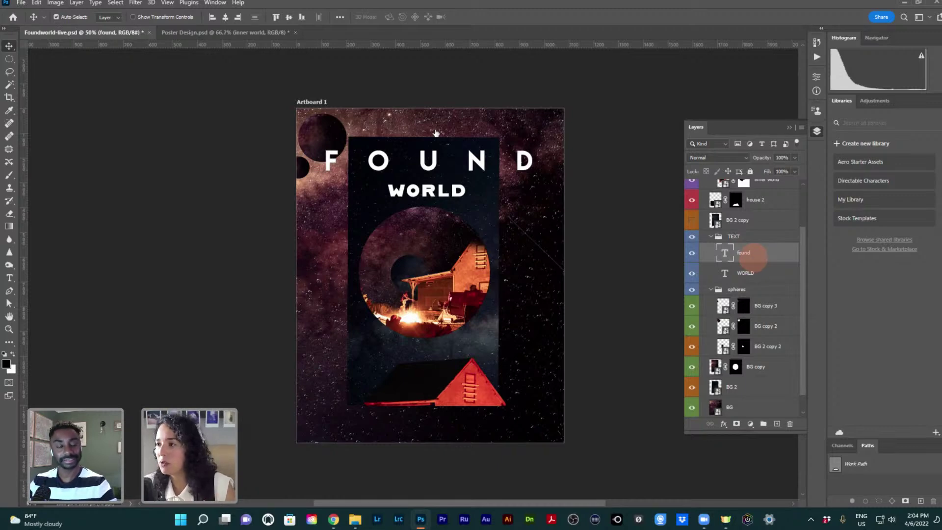
{"action": "left_click", "coordinate": [477, 163]}
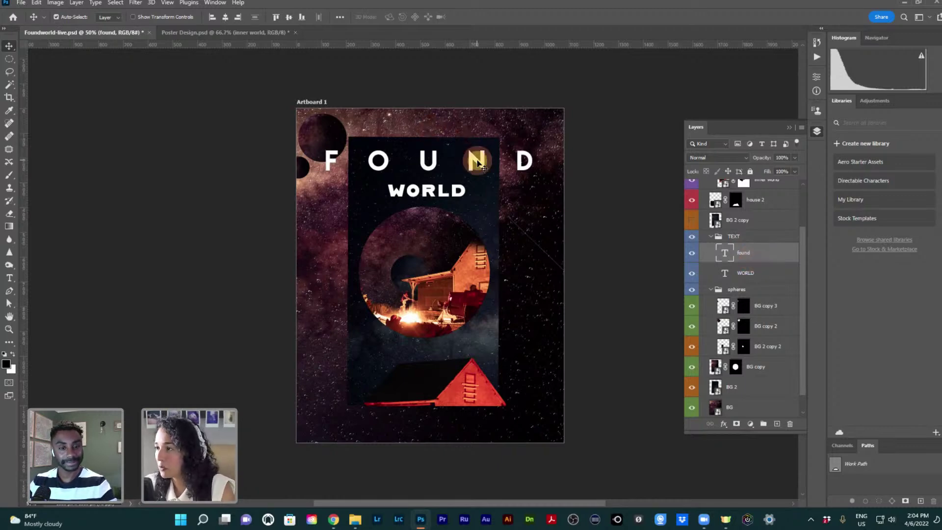
{"action": "left_click_drag", "start_coordinate": [480, 165], "coordinate": [480, 167]}
{"action": "key", "text": "shift+Down"}
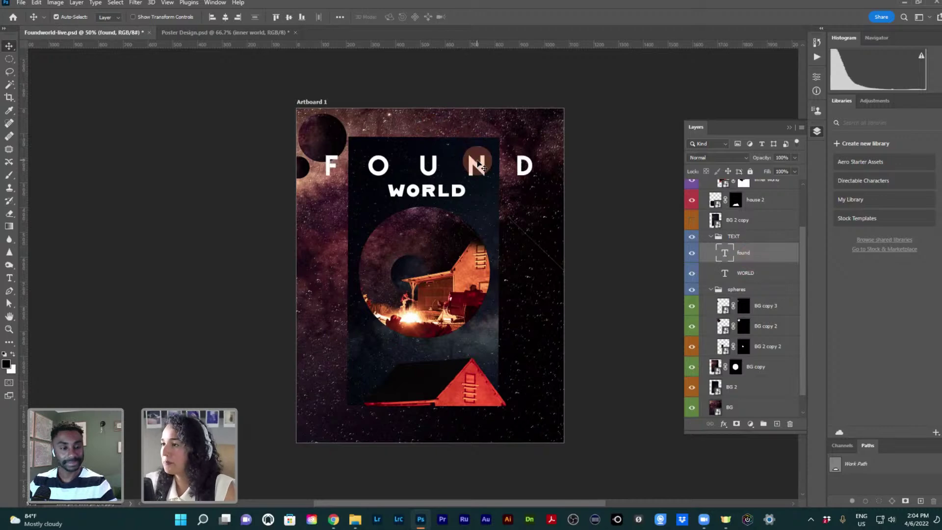
Compare the poster with the FOUND title hidden and shown, and check the title's opacity setting
{"action": "left_click", "coordinate": [692, 254]}
{"action": "left_click", "coordinate": [692, 254]}
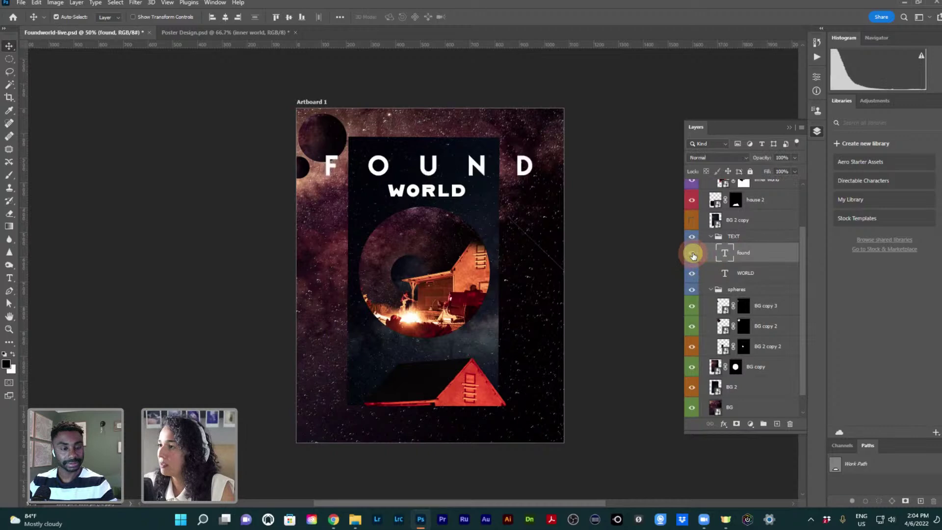
{"action": "left_click", "coordinate": [692, 255]}
{"action": "left_click", "coordinate": [692, 254]}
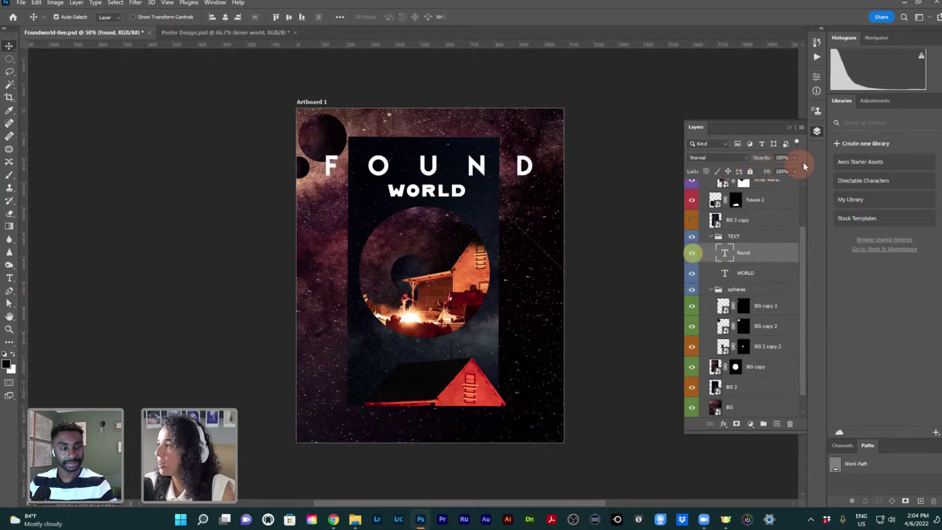
{"action": "left_click", "coordinate": [795, 157]}
{"action": "mouse_move", "coordinate": [793, 167]}
{"action": "left_mouse_down"}
{"action": "mouse_move", "coordinate": [750, 170]}
{"action": "mouse_move", "coordinate": [800, 170]}
{"action": "left_mouse_up"}
{"action": "left_click", "coordinate": [772, 261]}
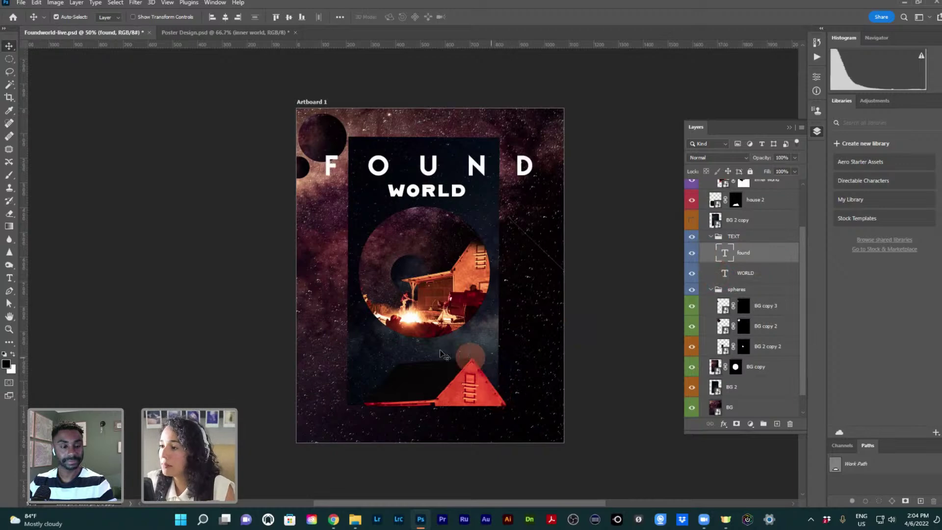
{"action": "left_click", "coordinate": [405, 305]}
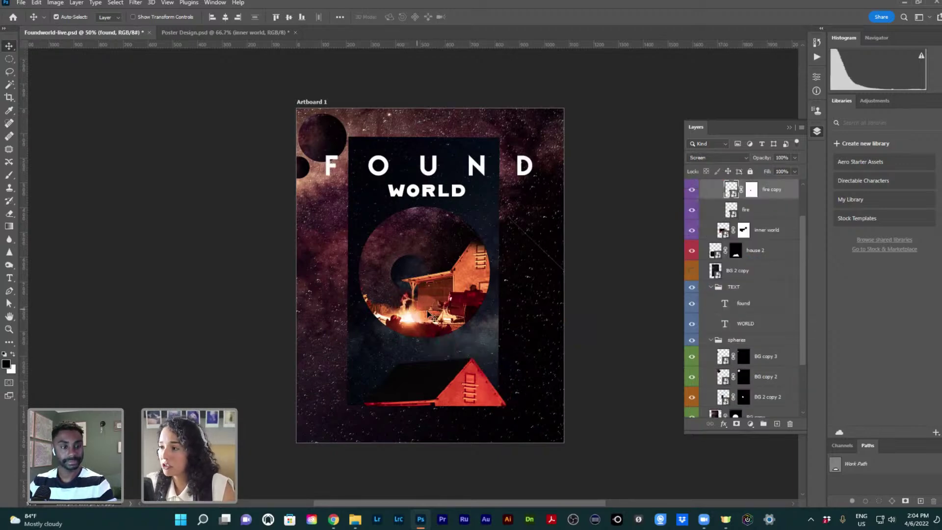
{"action": "left_click", "coordinate": [407, 270]}
{"action": "left_click_drag", "start_coordinate": [407, 271], "coordinate": [418, 272]}
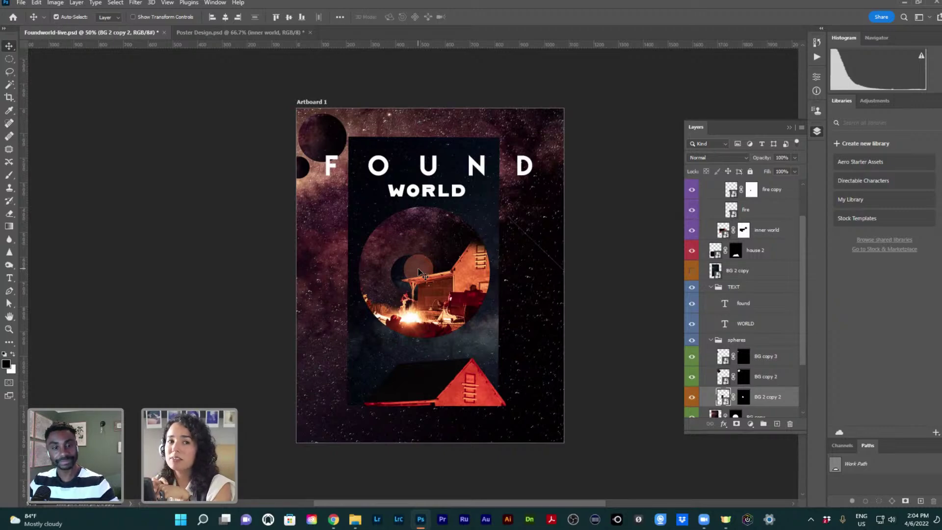
{"action": "left_click_drag", "start_coordinate": [420, 271], "coordinate": [414, 269]}
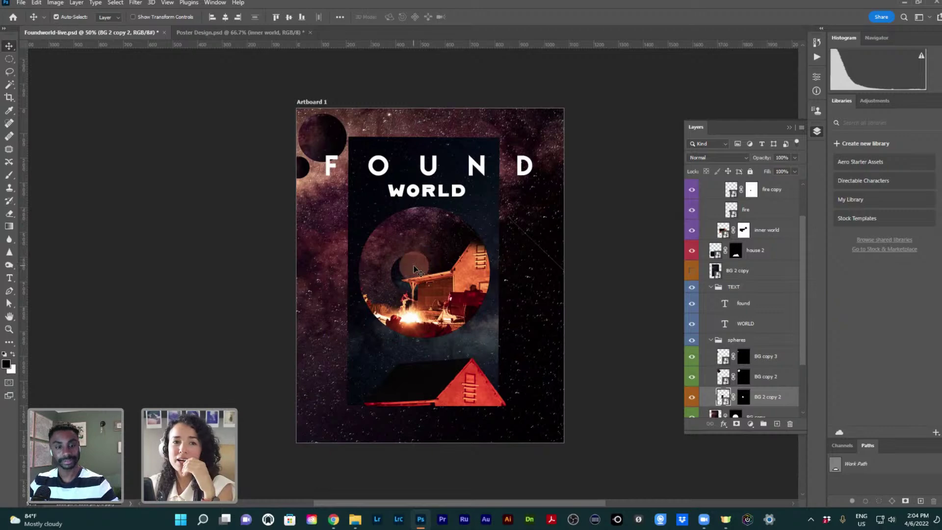
{"action": "left_click_drag", "start_coordinate": [414, 269], "coordinate": [416, 270]}
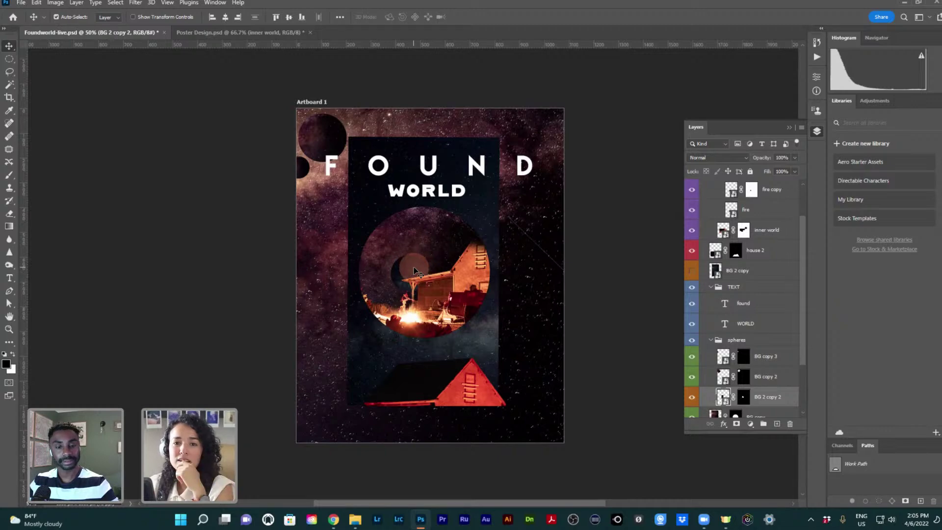
{"action": "mouse_move", "coordinate": [415, 269]}
{"action": "left_mouse_down"}
{"action": "mouse_move", "coordinate": [430, 285]}
{"action": "mouse_move", "coordinate": [422, 270]}
{"action": "left_mouse_up"}
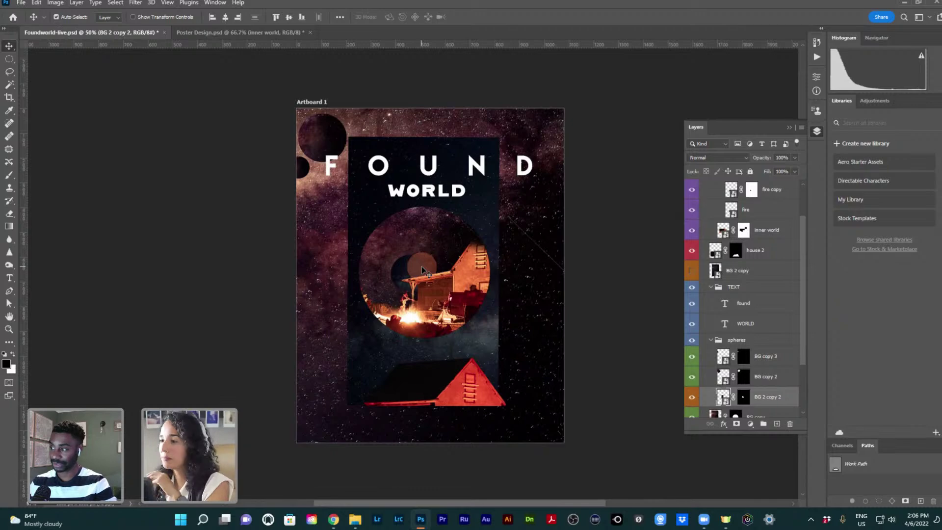
{"action": "left_click", "coordinate": [462, 195]}
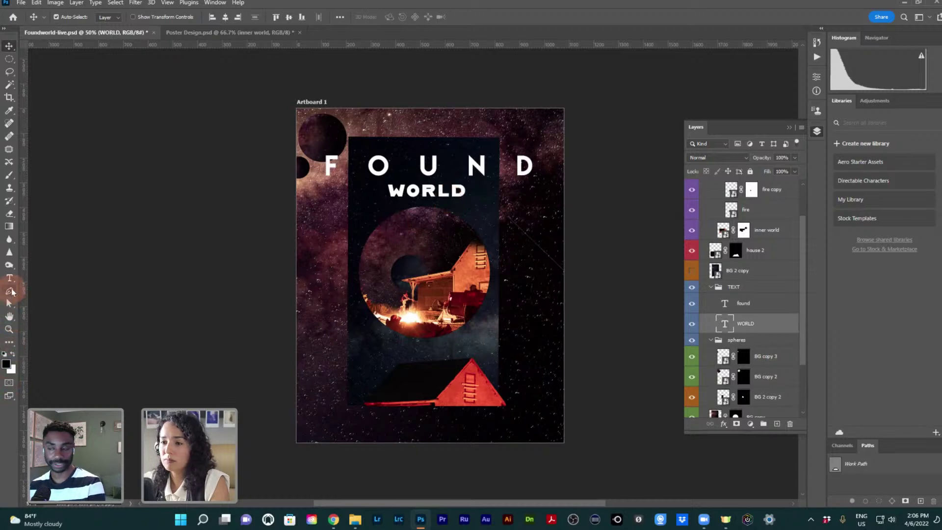
{"action": "left_click", "coordinate": [11, 342]}
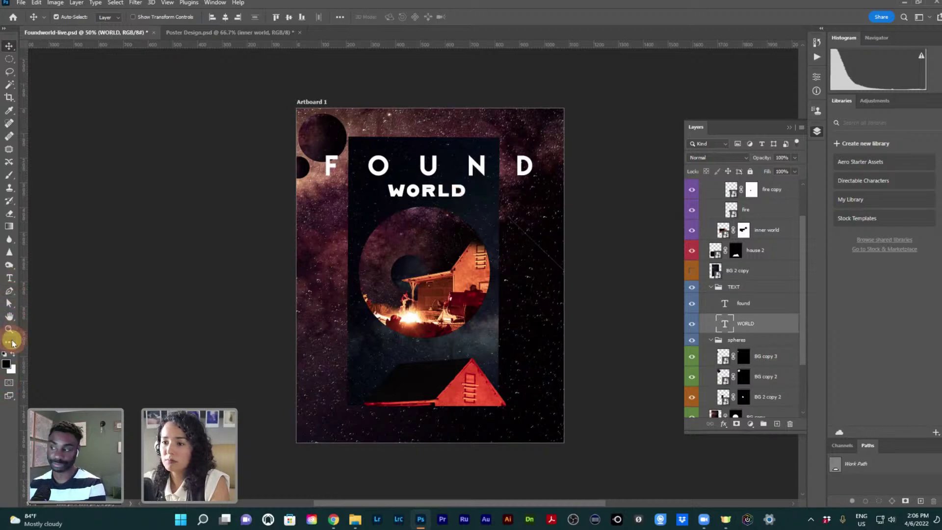
{"action": "key", "text": "u"}
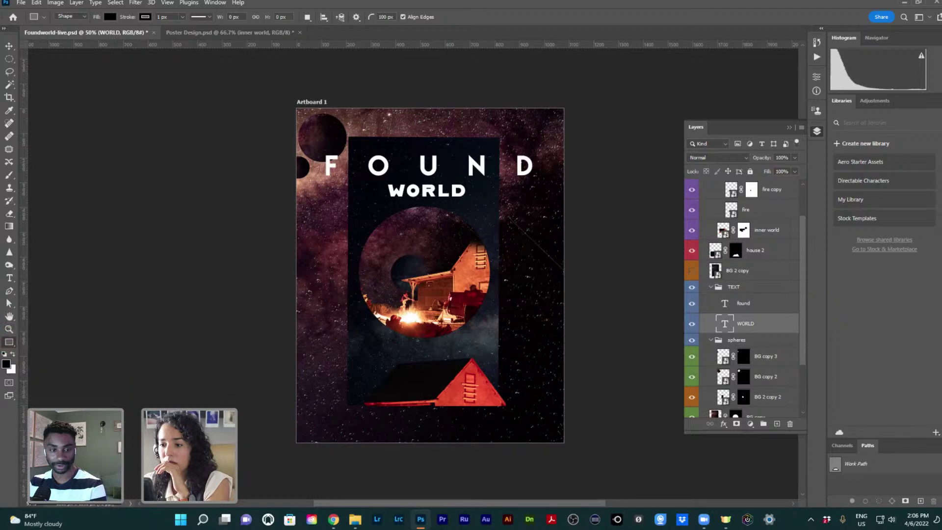
{"action": "left_click_drag", "start_coordinate": [360, 211], "coordinate": [498, 329]}
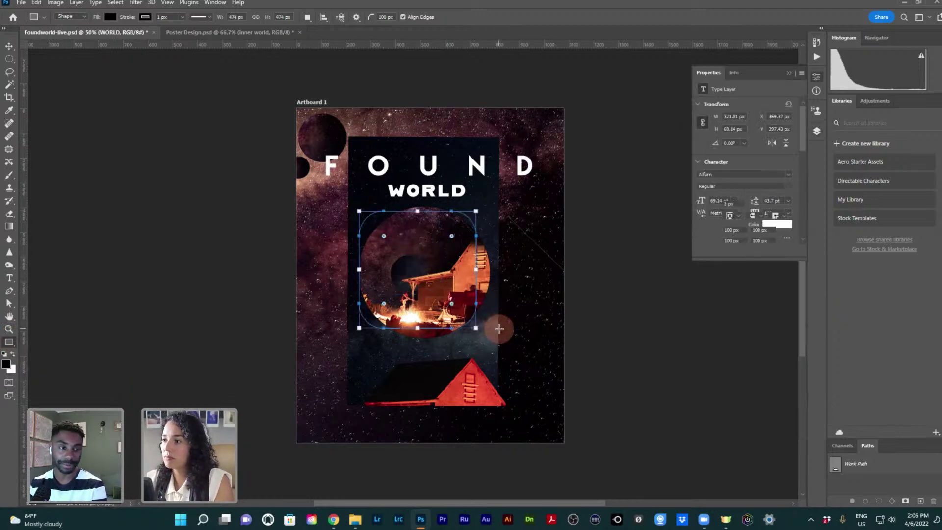
{"action": "key", "text": "ctrl+z"}
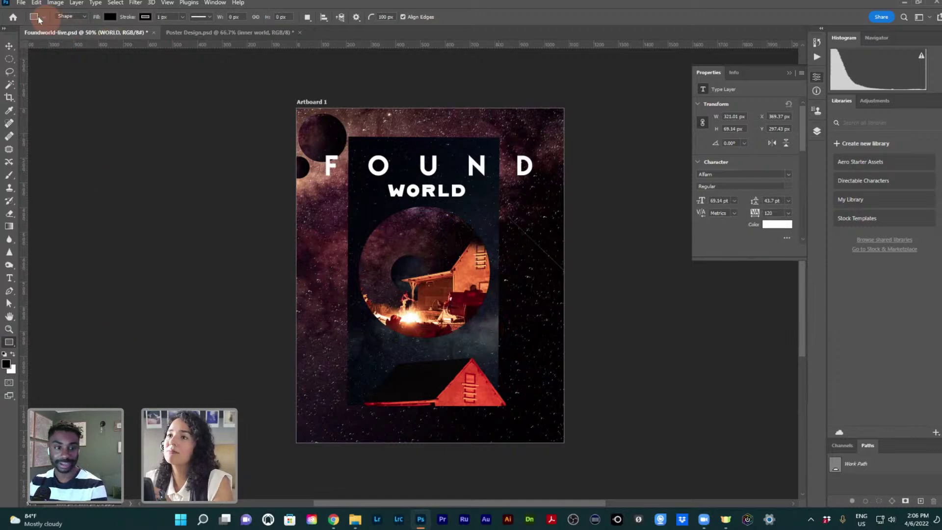
Draw a black-filled circle about 546 px across over the campfire circle with the Ellipse tool
{"action": "left_click", "coordinate": [39, 20]}
{"action": "left_click", "coordinate": [43, 19]}
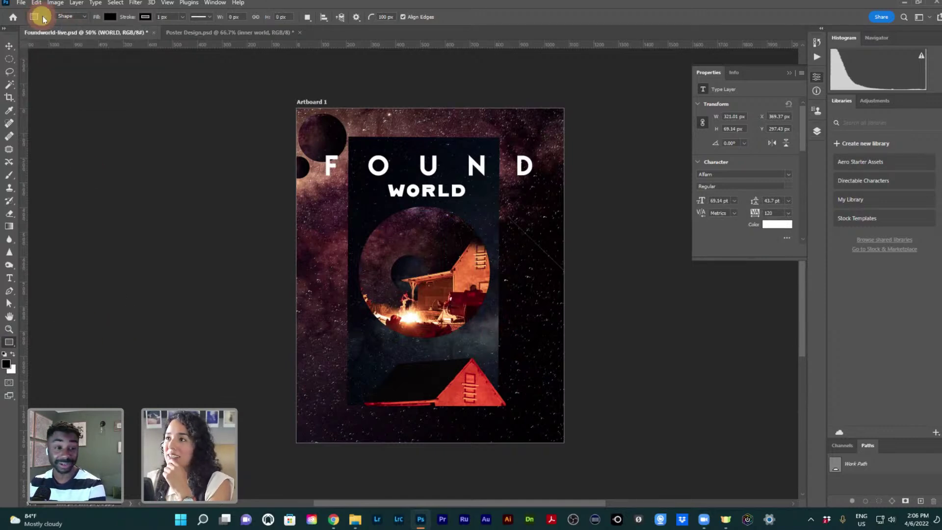
{"action": "left_click", "coordinate": [9, 342]}
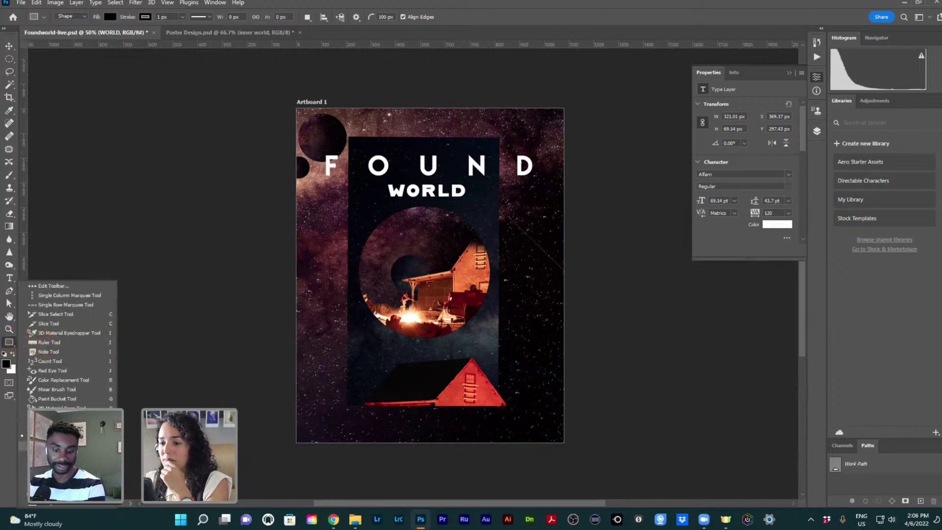
{"action": "left_click", "coordinate": [54, 445]}
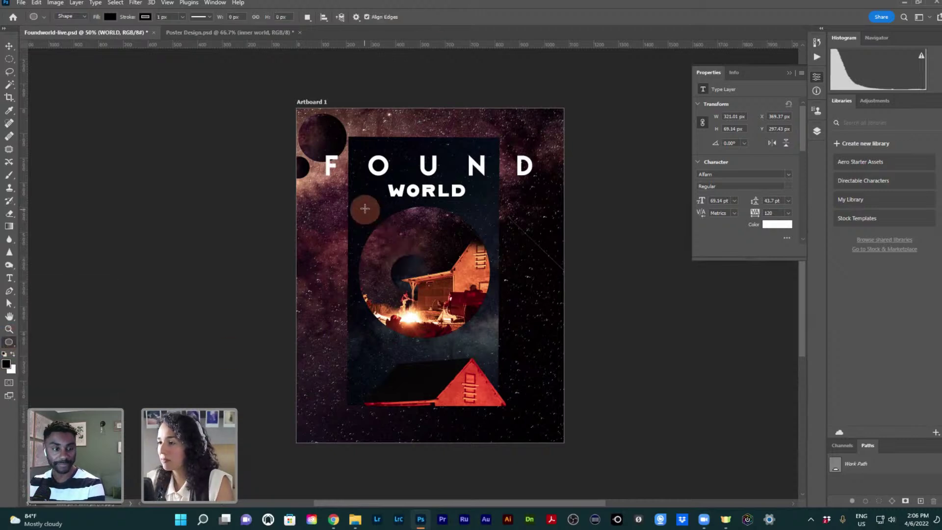
{"action": "left_click_drag", "start_coordinate": [364, 208], "coordinate": [501, 352]}
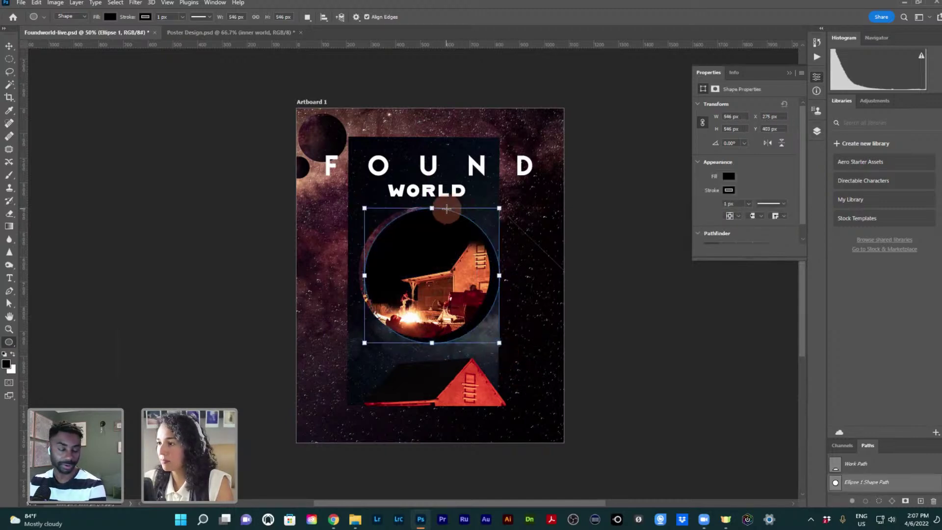
{"action": "key", "text": "t"}
{"action": "left_click", "coordinate": [420, 192]}
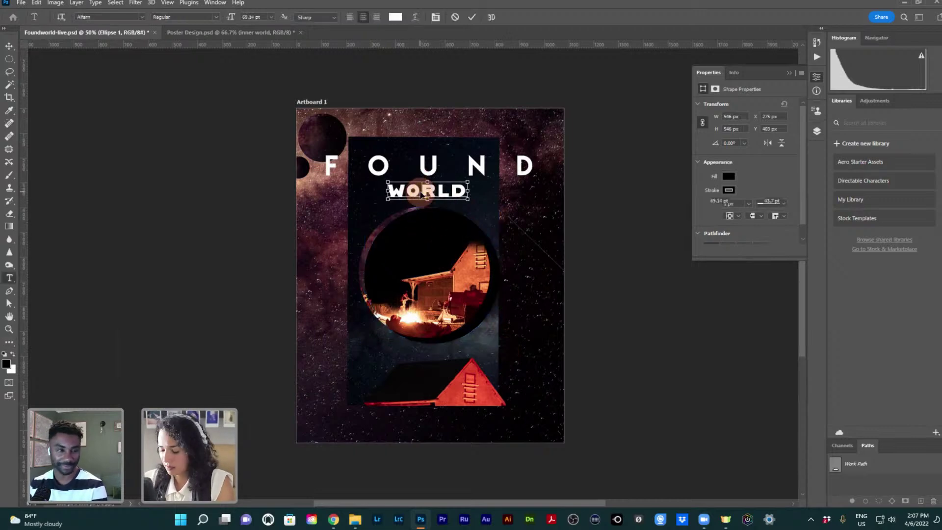
{"action": "double_click", "coordinate": [421, 192]}
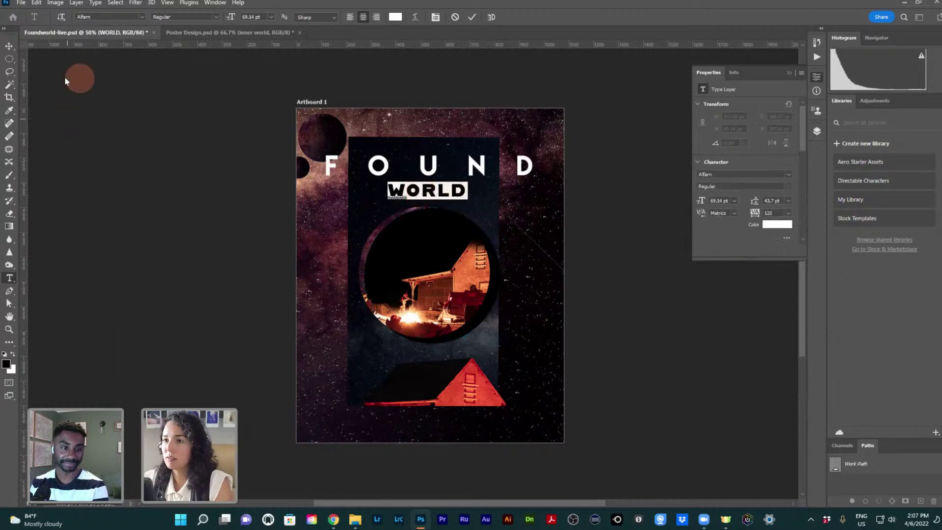
{"action": "left_click", "coordinate": [9, 46]}
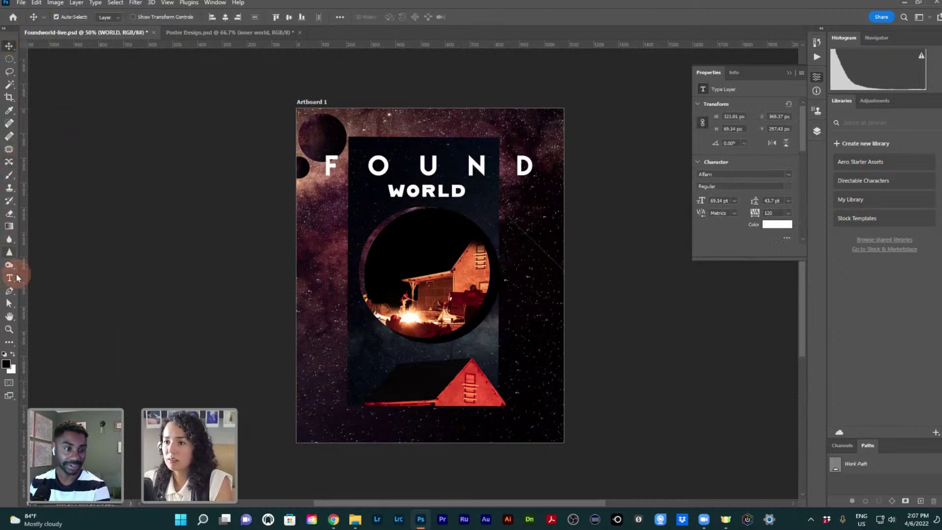
Try adding vertical text near the upper edge of the campfire circle, and discard it
{"action": "left_click", "coordinate": [11, 278]}
{"action": "right_click", "coordinate": [12, 278]}
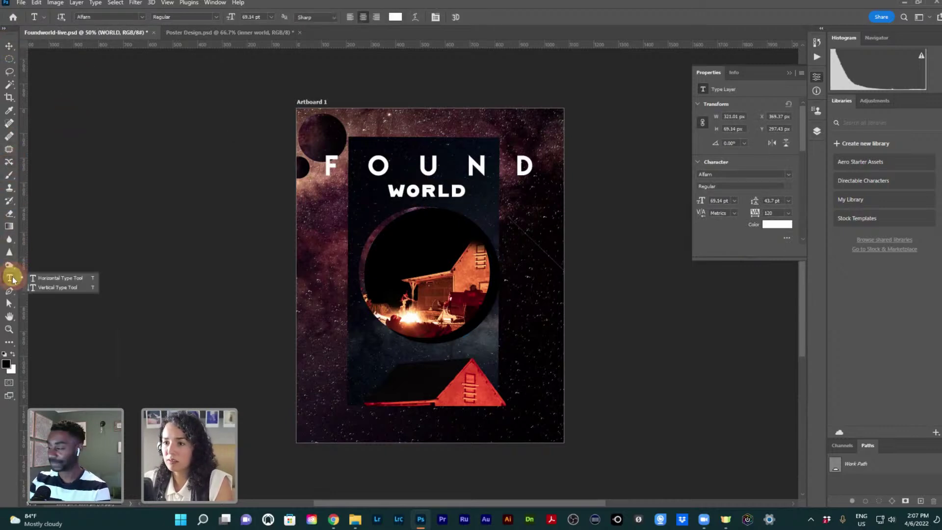
{"action": "left_click", "coordinate": [54, 287]}
{"action": "left_click", "coordinate": [424, 212]}
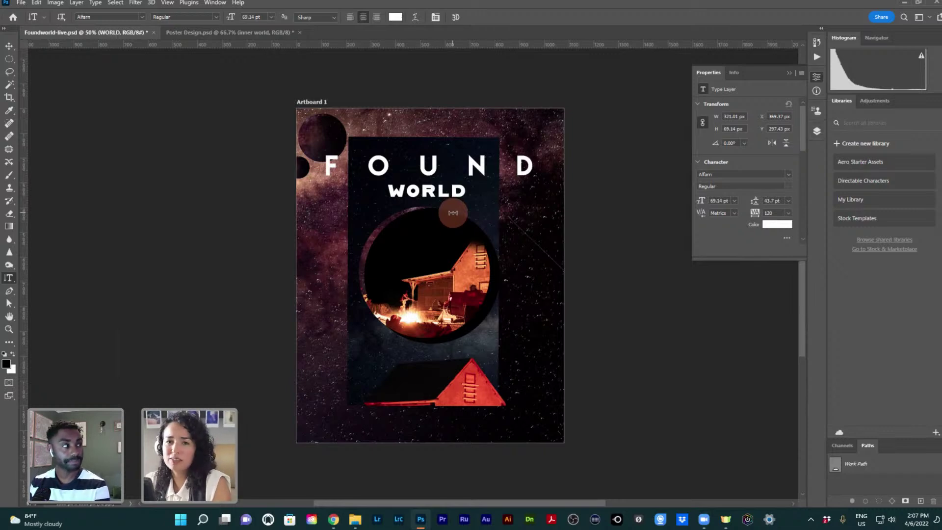
{"action": "left_click", "coordinate": [472, 222]}
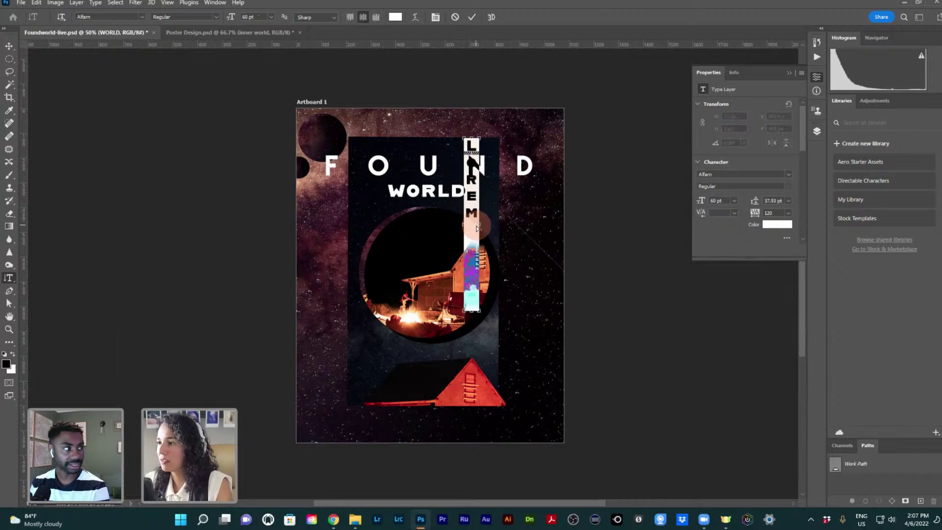
{"action": "key", "text": "ctrl+Return"}
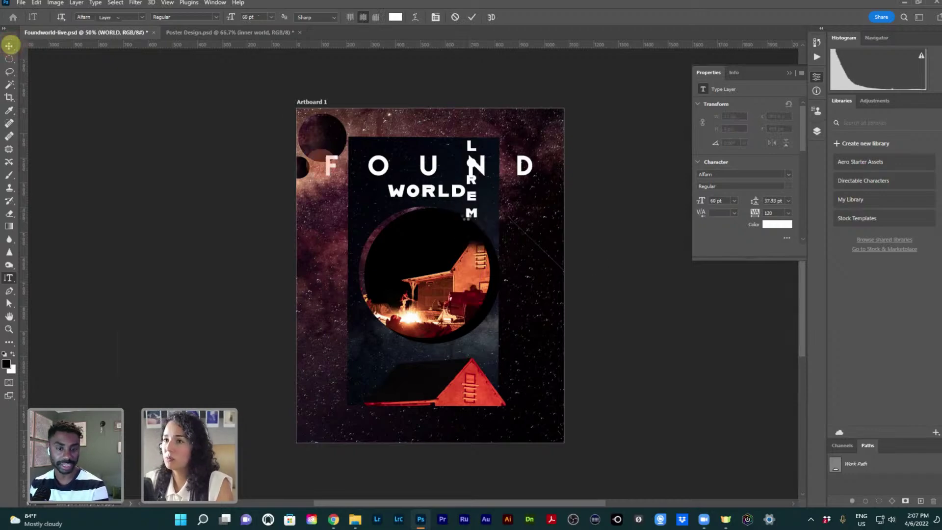
{"action": "key", "text": "v"}
{"action": "key", "text": "Delete"}
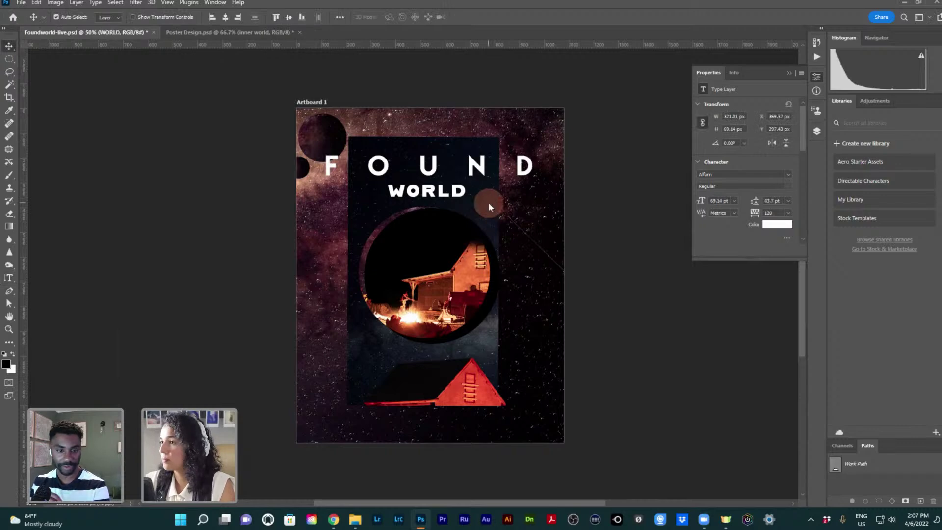
Align the black ellipse over the campfire circle and lower its layer opacity to 20%
{"action": "left_click", "coordinate": [423, 235]}
{"action": "left_click_drag", "start_coordinate": [422, 233], "coordinate": [423, 234]}
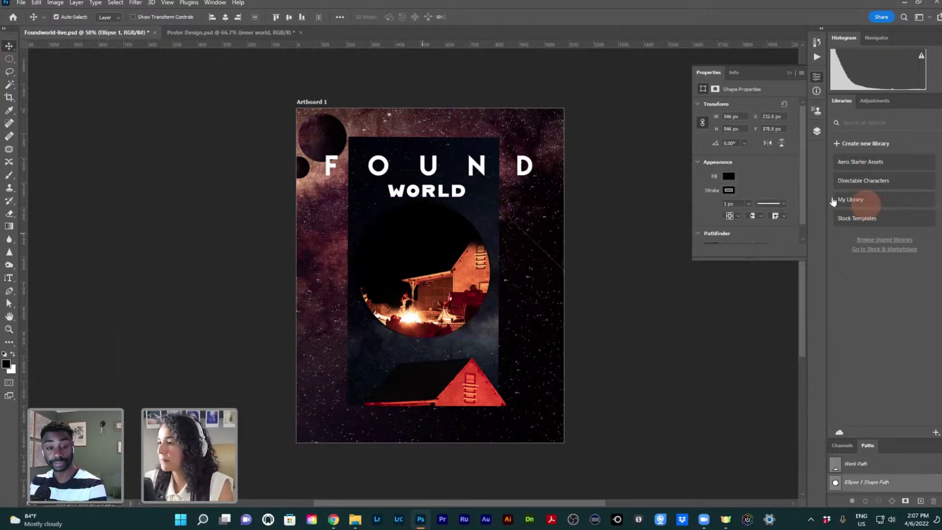
{"action": "left_click", "coordinate": [790, 74]}
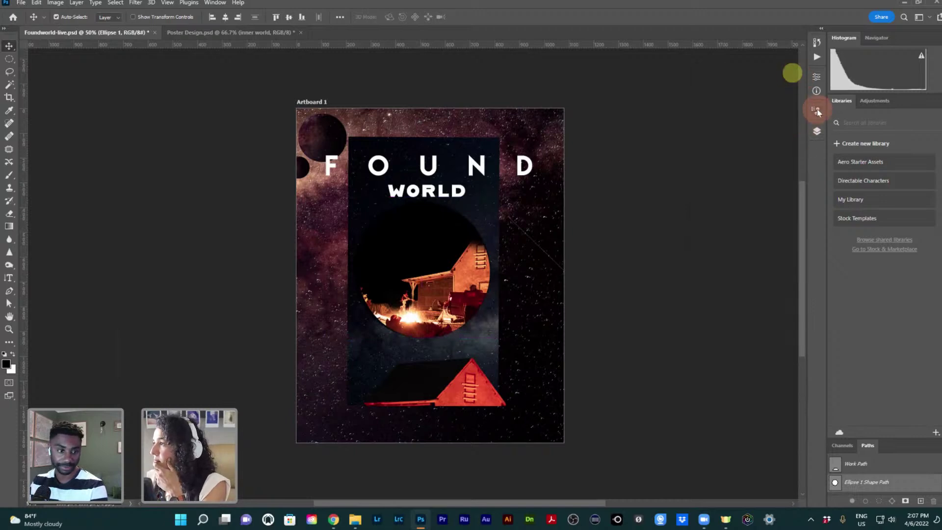
{"action": "left_click", "coordinate": [817, 131]}
{"action": "left_click_drag", "start_coordinate": [795, 164], "coordinate": [758, 170]}
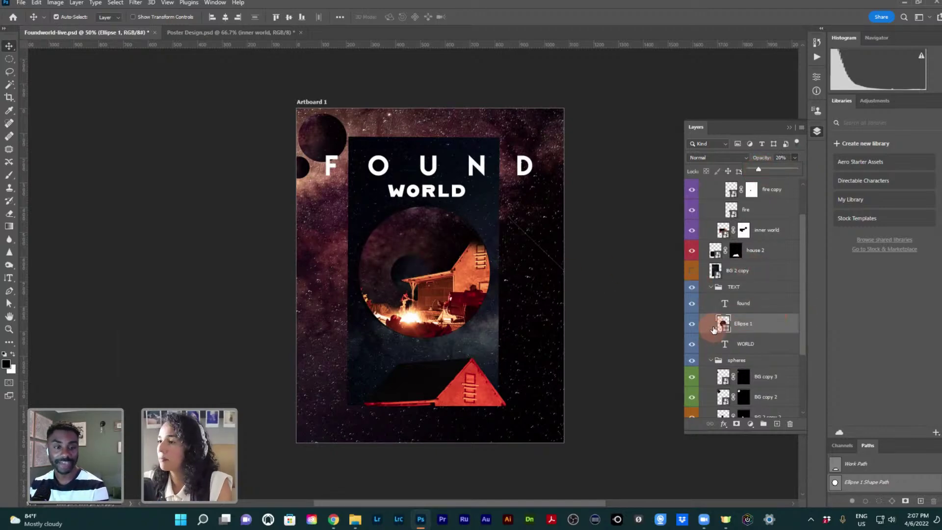
Delete the Ellipse 1 layer from the TEXT group
{"action": "left_click", "coordinate": [770, 323]}
{"action": "left_click", "coordinate": [791, 424]}
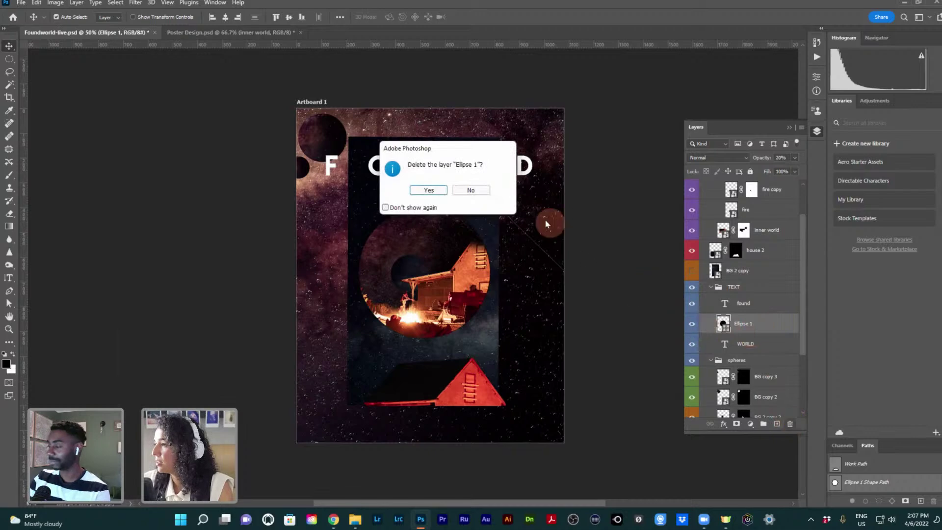
{"action": "left_click", "coordinate": [430, 190]}
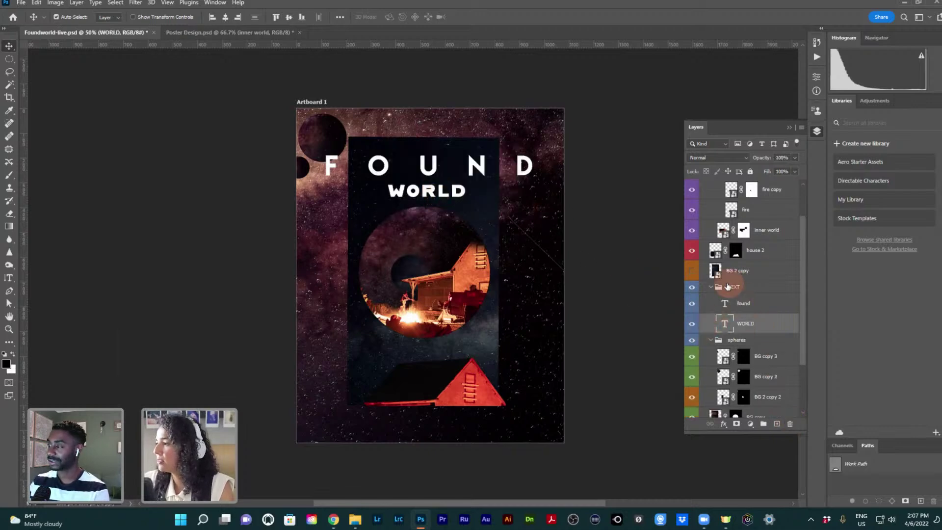
Collapse the TEXT, spheres and inner world groups in the layer stack
{"action": "left_click", "coordinate": [711, 287]}
{"action": "left_click", "coordinate": [711, 299]}
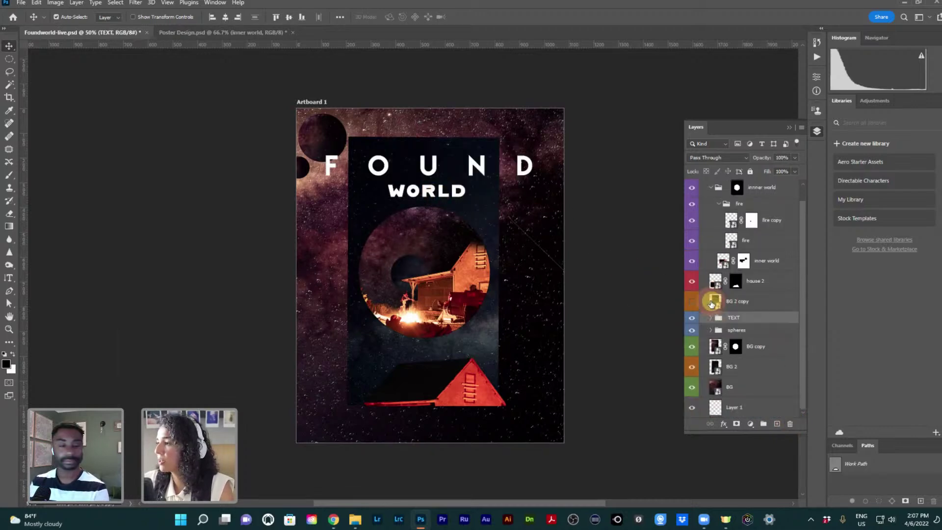
{"action": "scroll", "coordinate": [734, 344], "scroll_direction": "up", "scroll_amount": 2}
{"action": "left_click", "coordinate": [710, 202]}
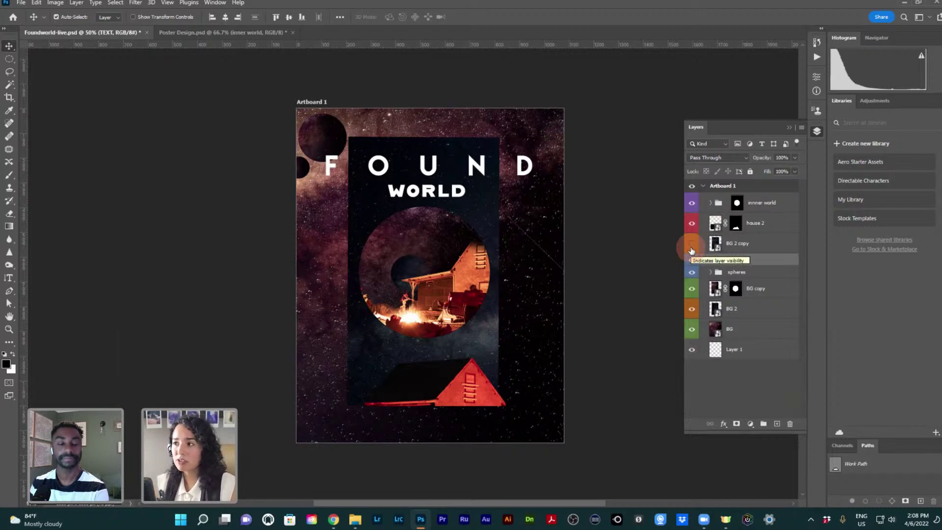
Nudge the WORLD and FOUND title text slightly downward on the poster
{"action": "left_click", "coordinate": [456, 191]}
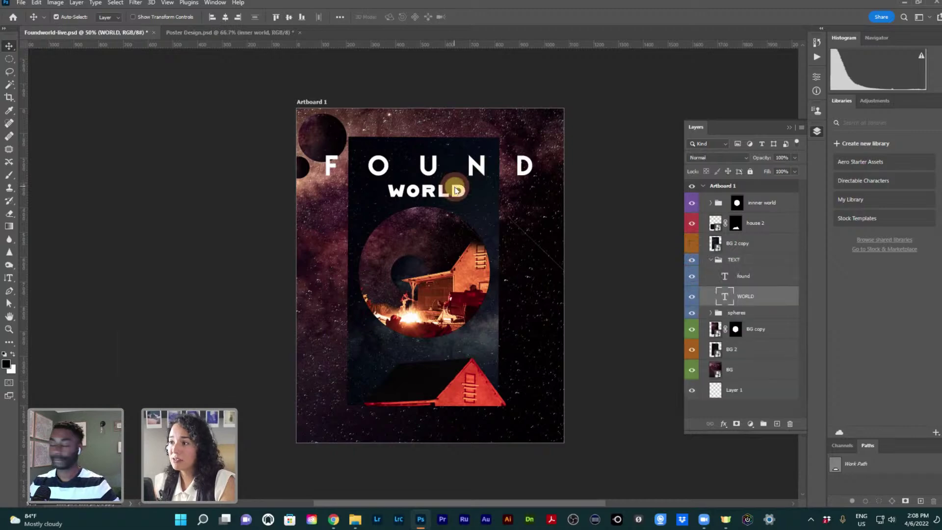
{"action": "left_click_drag", "start_coordinate": [456, 190], "coordinate": [458, 193]}
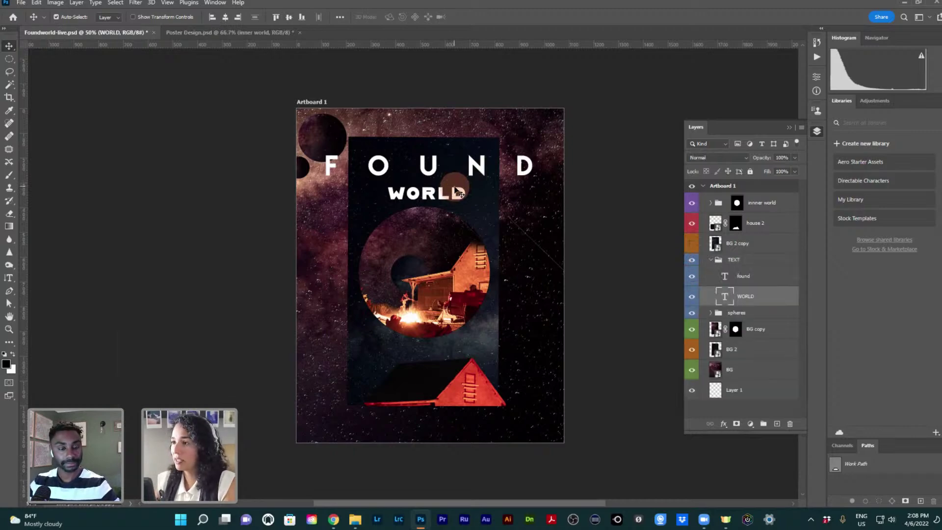
{"action": "left_click", "coordinate": [435, 169]}
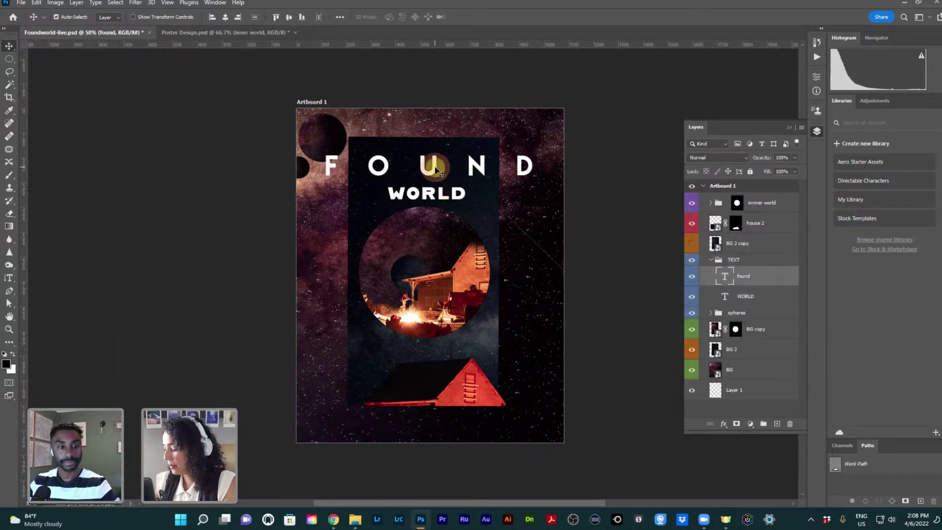
{"action": "left_click_drag", "start_coordinate": [436, 169], "coordinate": [435, 172]}
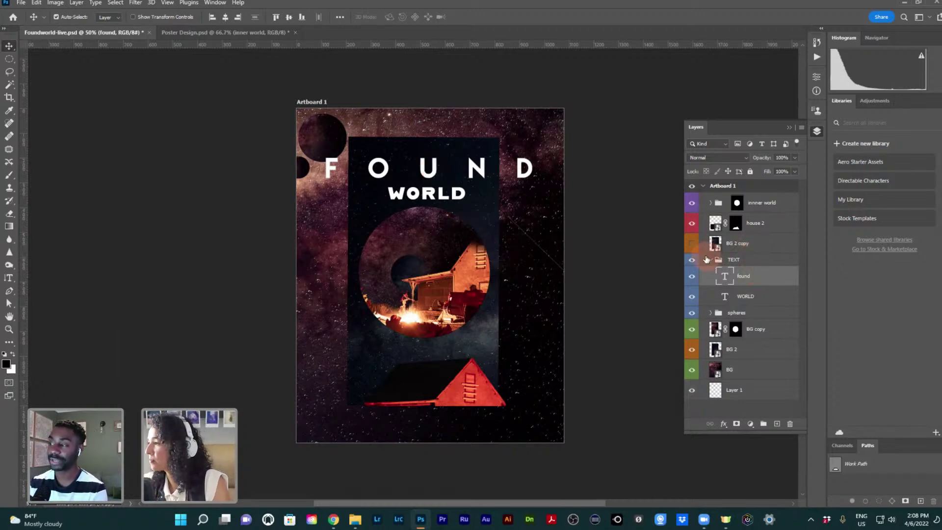
Collapse the TEXT group and delete the hidden BG 2 copy layer
{"action": "left_click", "coordinate": [706, 259]}
{"action": "left_click", "coordinate": [710, 259]}
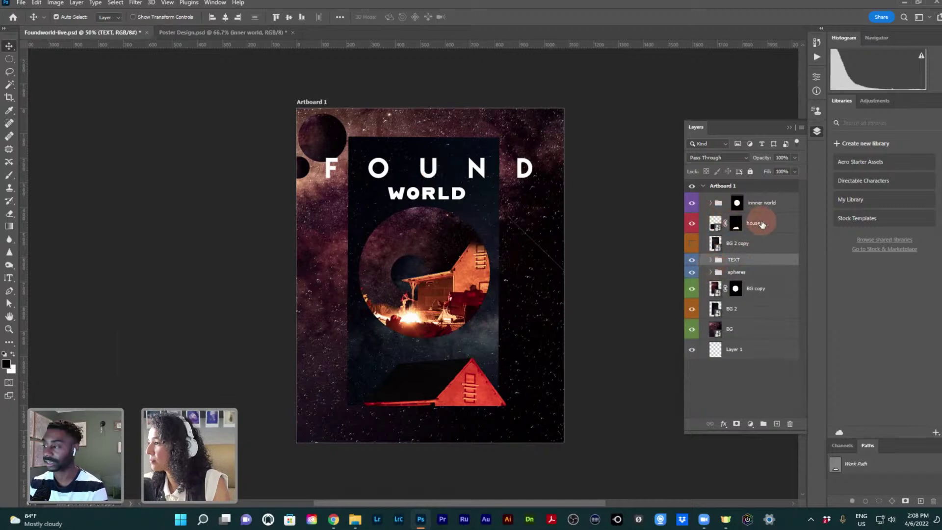
{"action": "left_click", "coordinate": [760, 223]}
{"action": "left_click", "coordinate": [760, 242]}
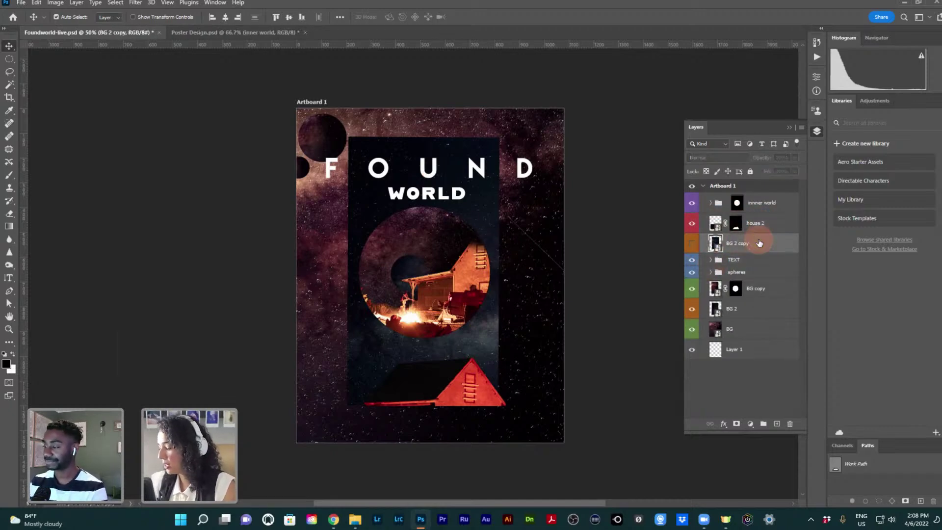
{"action": "key", "text": "Delete"}
Add a new layer named "lights" directly above house 2, and swap the colours so white is the foreground
{"action": "left_click", "coordinate": [773, 227]}
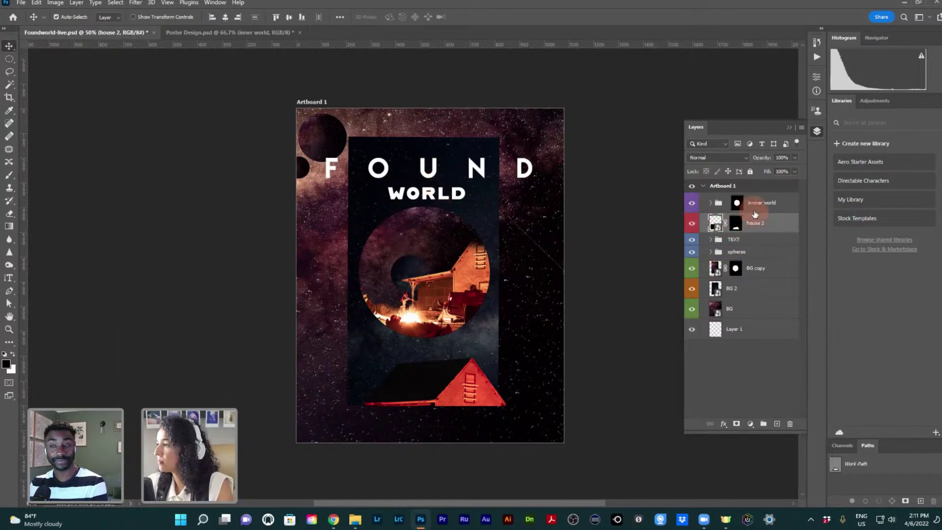
{"action": "left_click", "coordinate": [778, 424]}
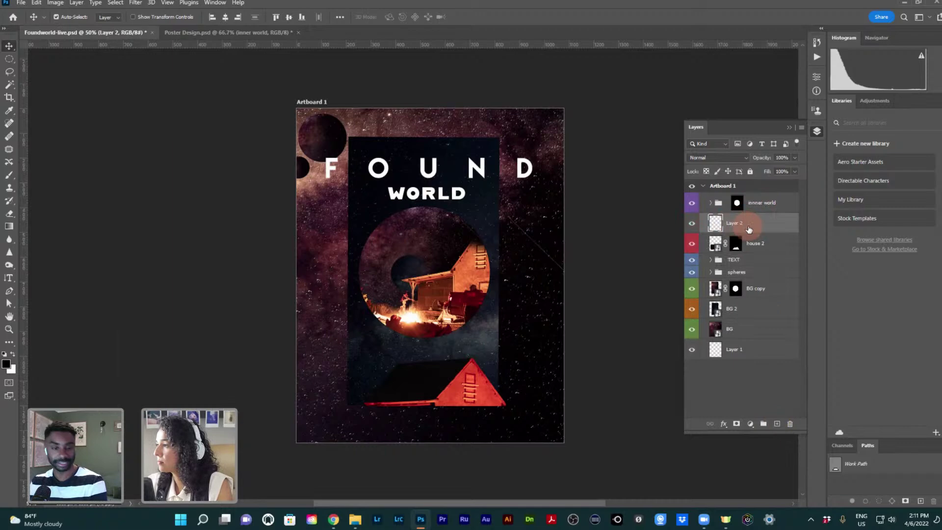
{"action": "double_click", "coordinate": [740, 222]}
{"action": "type", "text": "lights"}
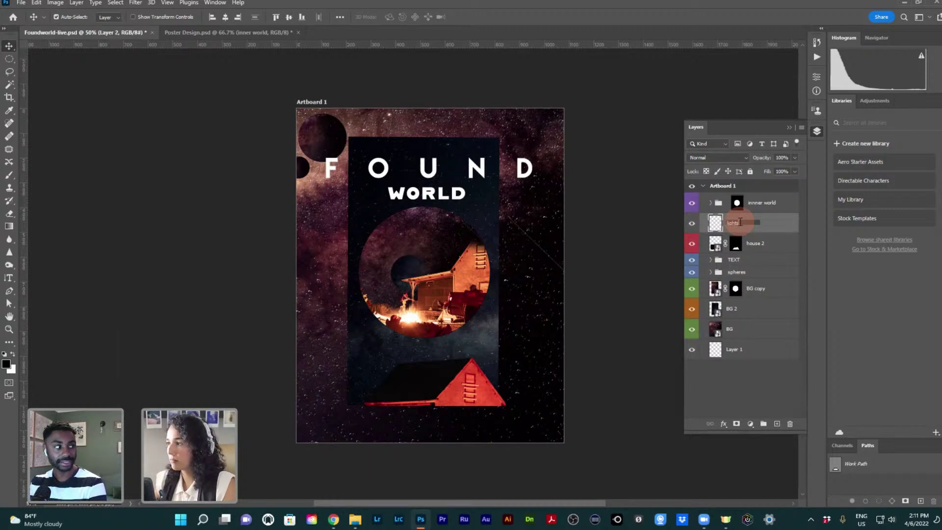
{"action": "left_click", "coordinate": [770, 221]}
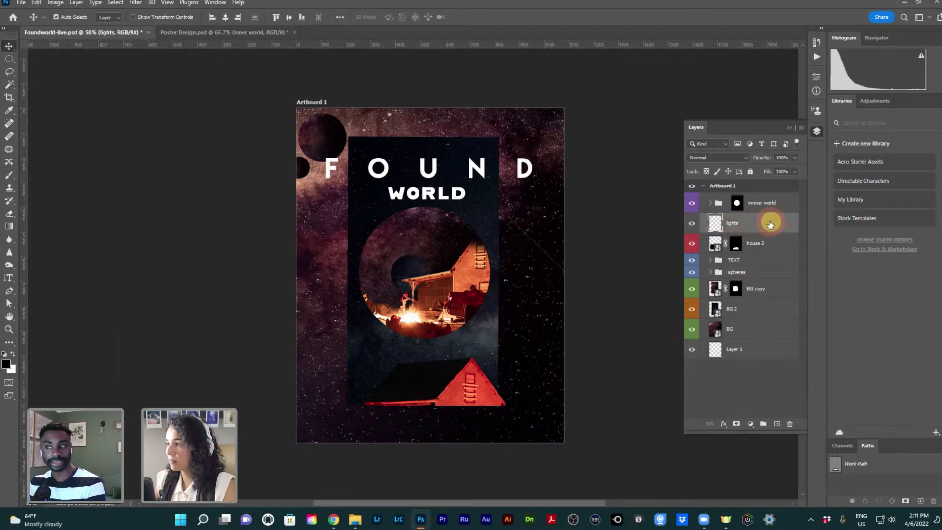
{"action": "left_click", "coordinate": [14, 355]}
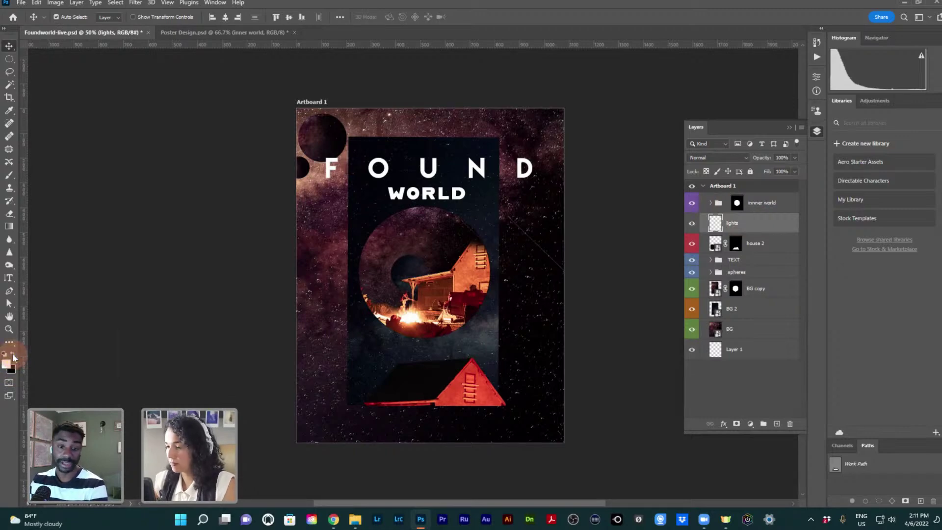
{"action": "key", "text": "ctrl"}
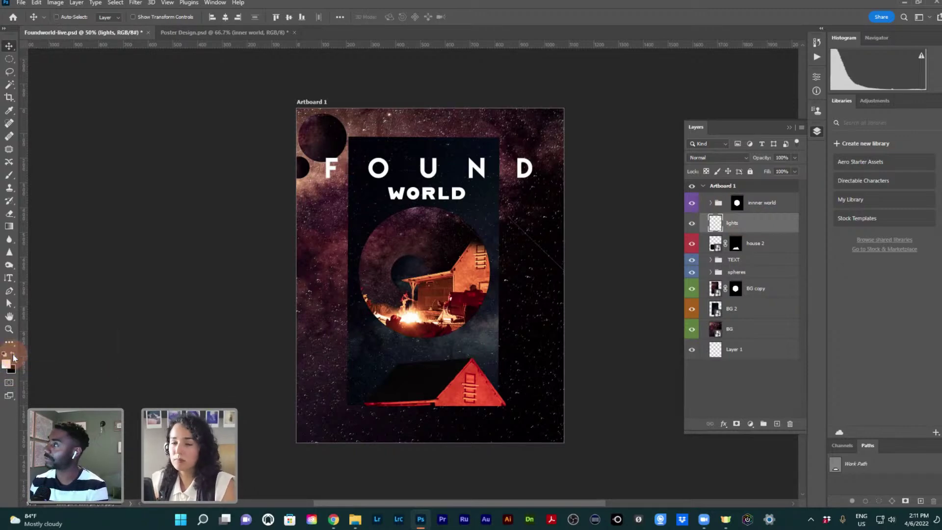
{"action": "key", "text": "ctrl"}
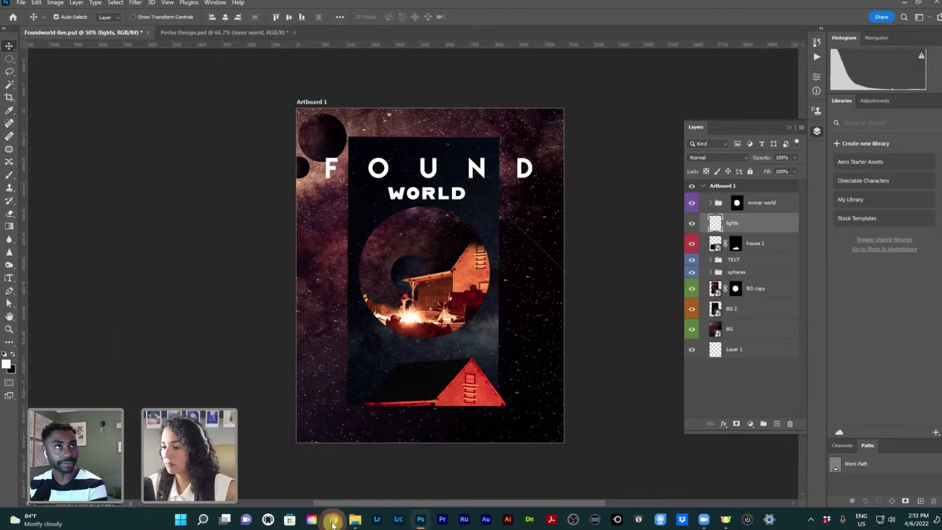
Switch to Chrome and open the News page of the photography portfolio website
{"action": "mouse_move", "coordinate": [331, 518]}
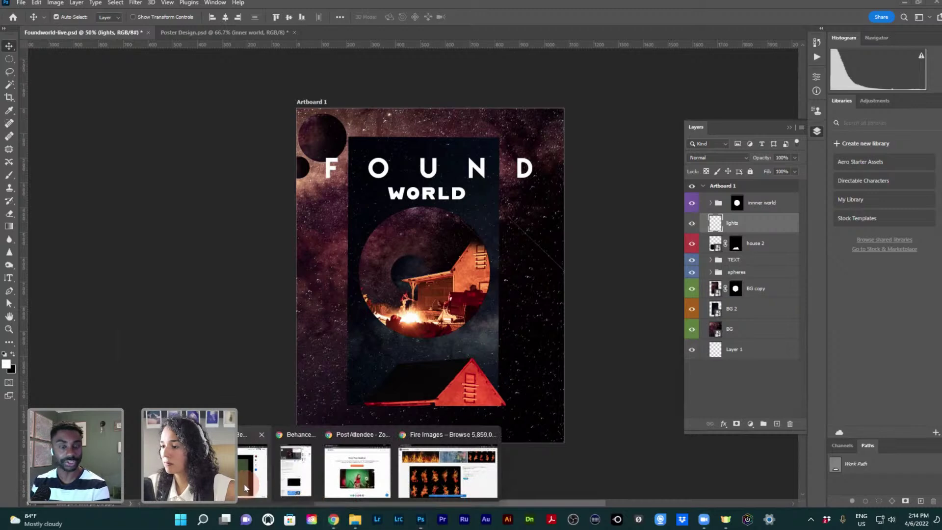
{"action": "left_click", "coordinate": [252, 471]}
{"action": "left_click", "coordinate": [91, 6]}
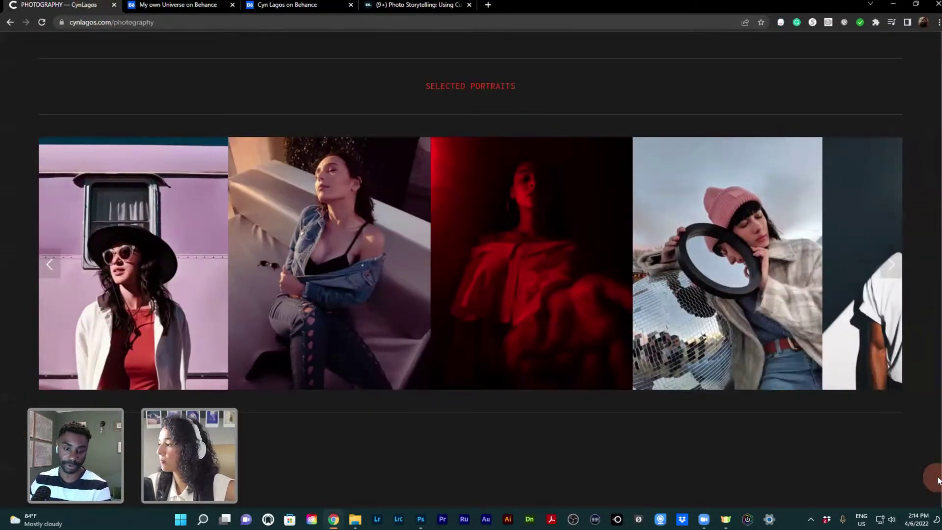
{"action": "left_click_drag", "start_coordinate": [939, 466], "coordinate": [917, 68]}
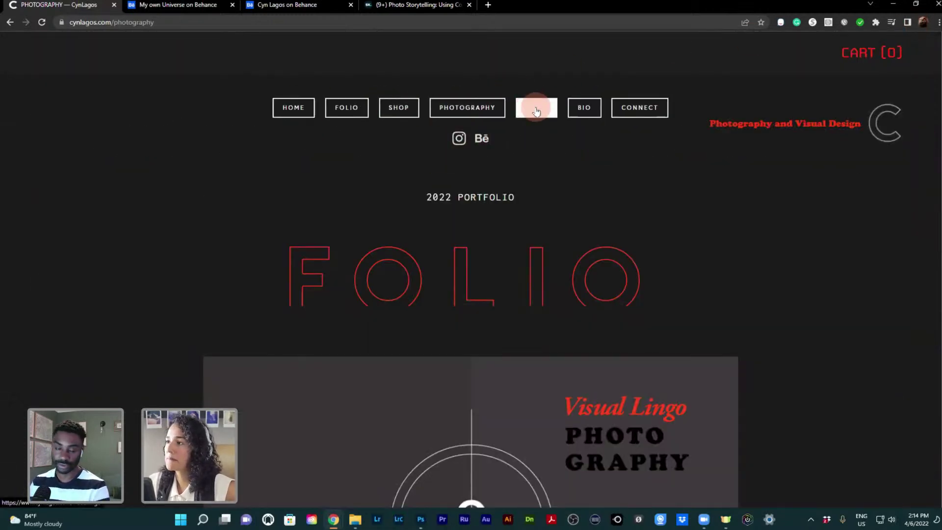
{"action": "left_click", "coordinate": [536, 111]}
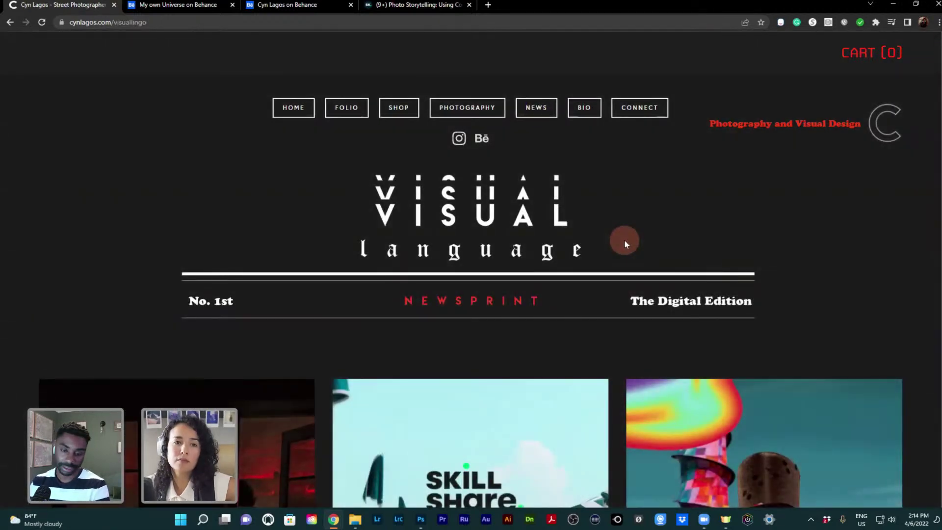
Look through the project covers in the Visual Language newsprint grid, from [Stay]cation to The Social Club
{"action": "scroll", "coordinate": [626, 234], "scroll_direction": "down", "scroll_amount": 3}
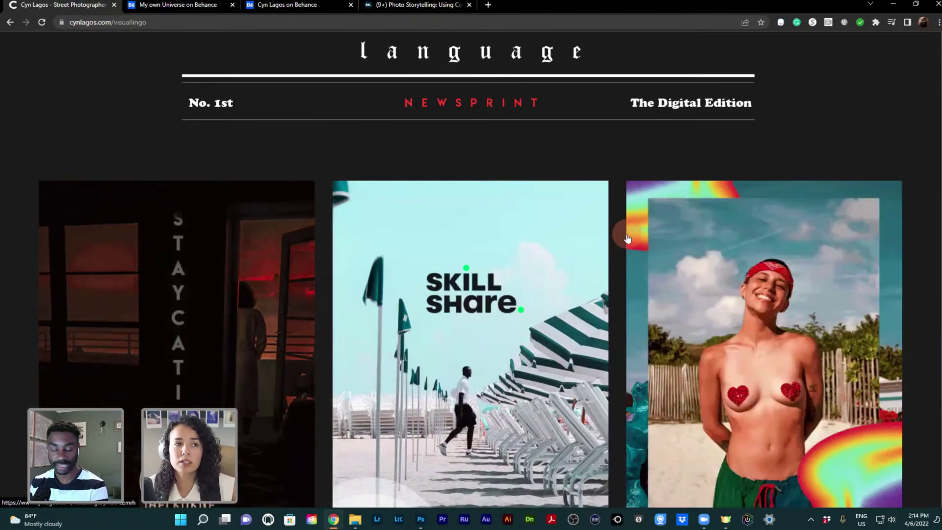
{"action": "scroll", "coordinate": [625, 240], "scroll_direction": "down", "scroll_amount": 6}
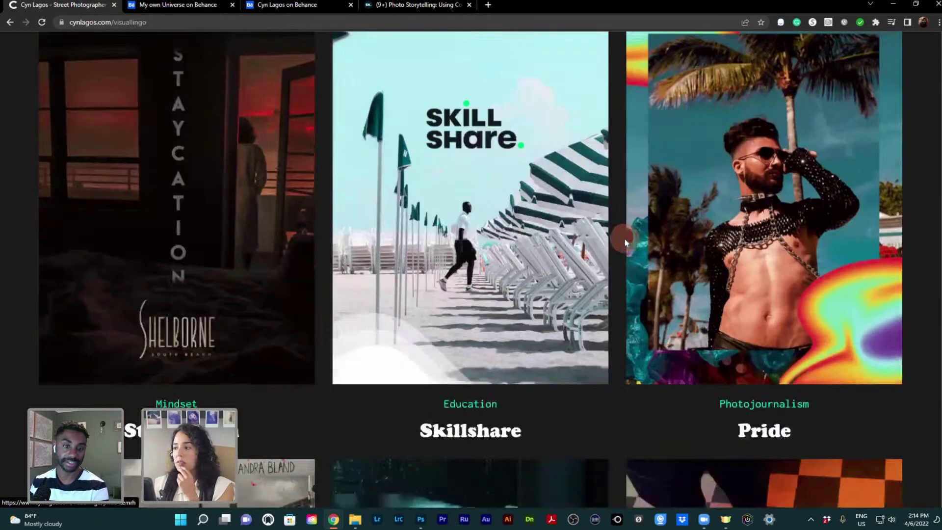
{"action": "scroll", "coordinate": [625, 240], "scroll_direction": "up", "scroll_amount": 5}
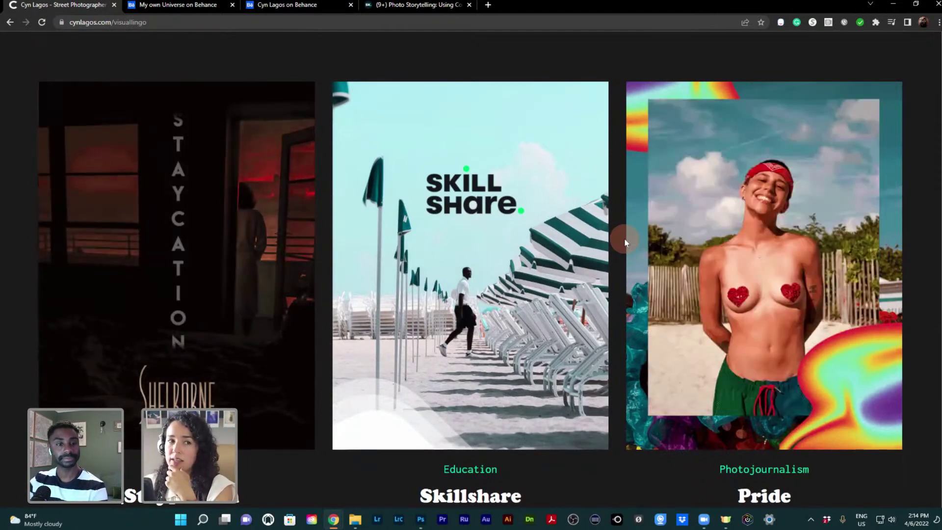
{"action": "scroll", "coordinate": [624, 242], "scroll_direction": "down", "scroll_amount": 2}
{"action": "scroll", "coordinate": [625, 241], "scroll_direction": "down", "scroll_amount": 4}
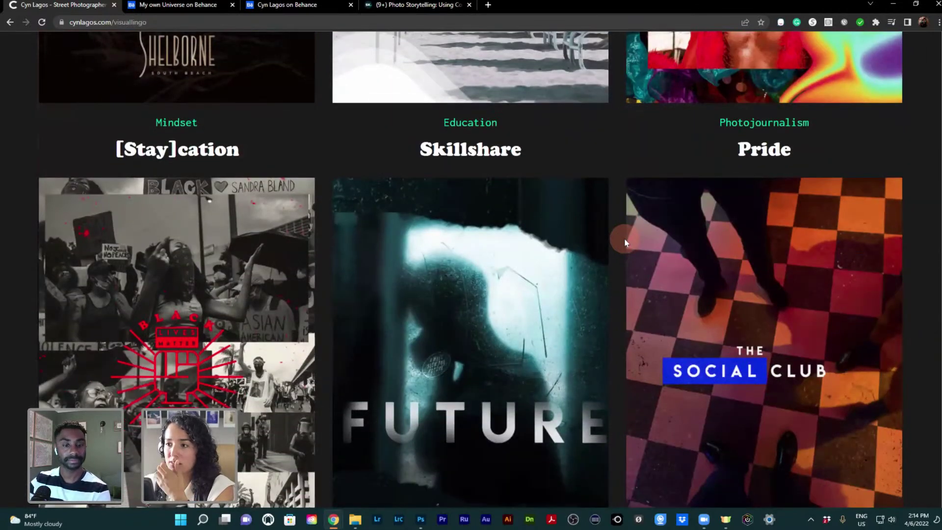
{"action": "scroll", "coordinate": [625, 241], "scroll_direction": "down", "scroll_amount": 1}
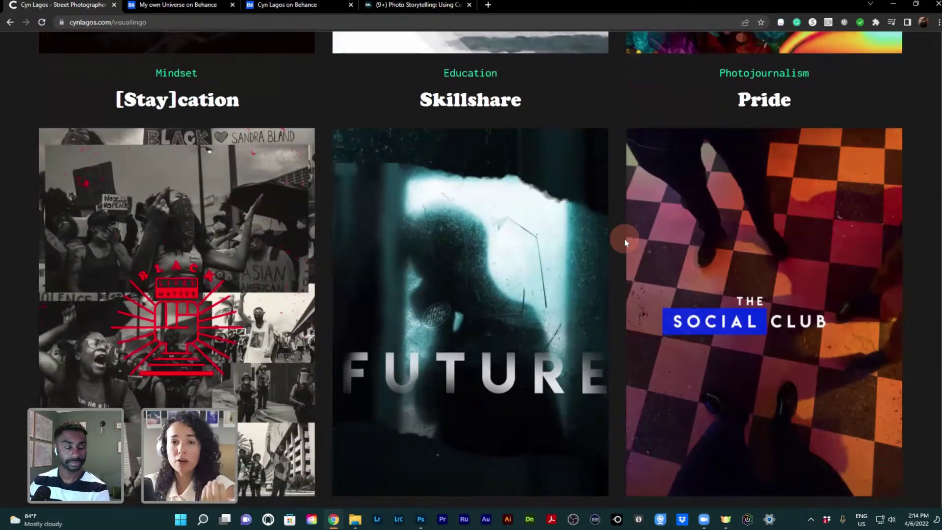
{"action": "scroll", "coordinate": [625, 241], "scroll_direction": "down", "scroll_amount": 1}
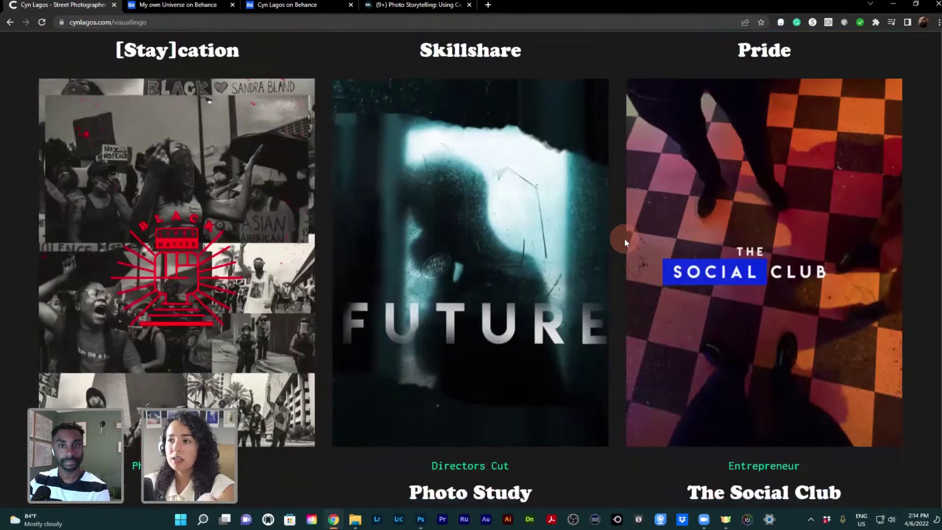
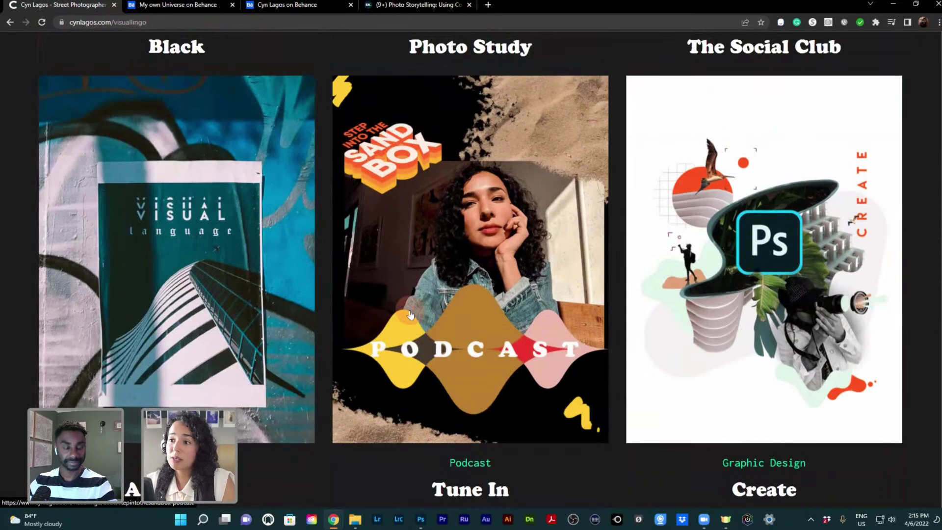
Open the A Journey project and examine its street poster photographs, text and video section
{"action": "left_click", "coordinate": [459, 337]}
{"action": "scroll", "coordinate": [461, 337], "scroll_direction": "down", "scroll_amount": 6}
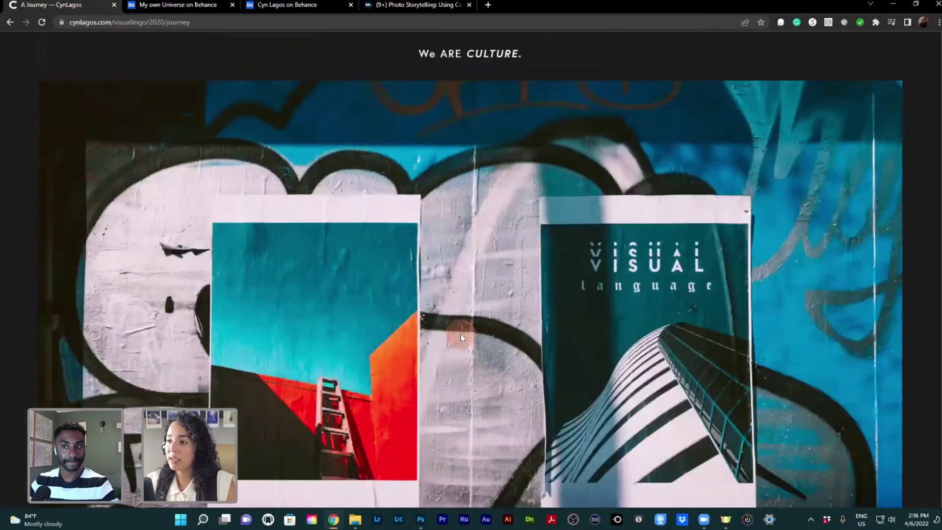
{"action": "scroll", "coordinate": [461, 336], "scroll_direction": "down", "scroll_amount": 10}
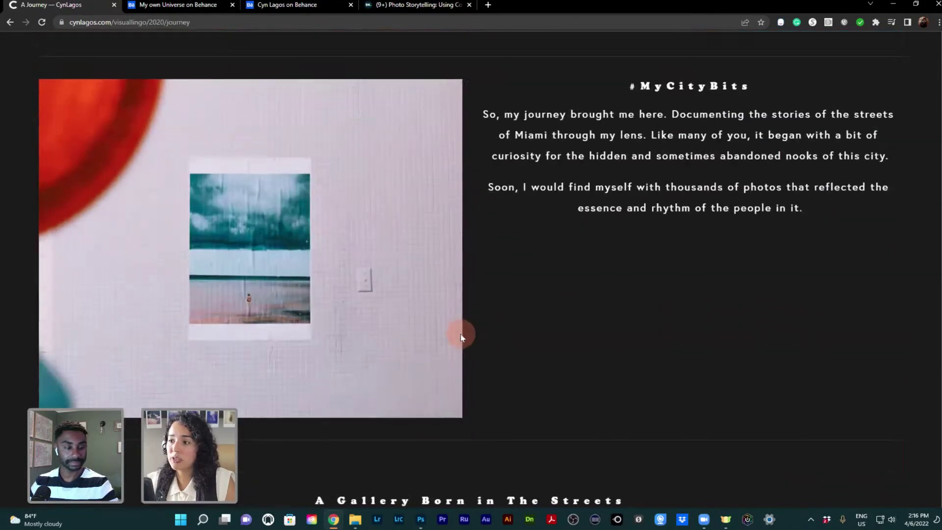
{"action": "scroll", "coordinate": [460, 336], "scroll_direction": "down", "scroll_amount": 8}
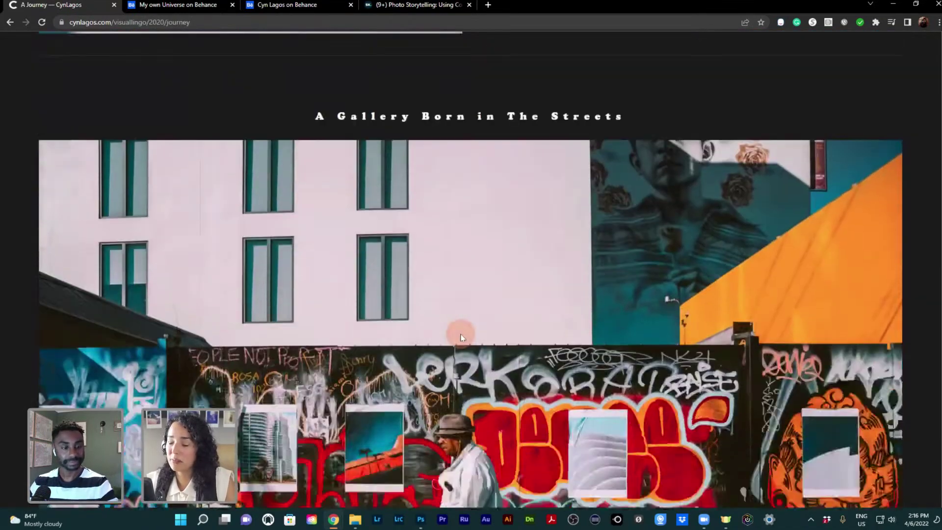
{"action": "scroll", "coordinate": [460, 337], "scroll_direction": "down", "scroll_amount": 3}
{"action": "scroll", "coordinate": [747, 413], "scroll_direction": "down", "scroll_amount": 2}
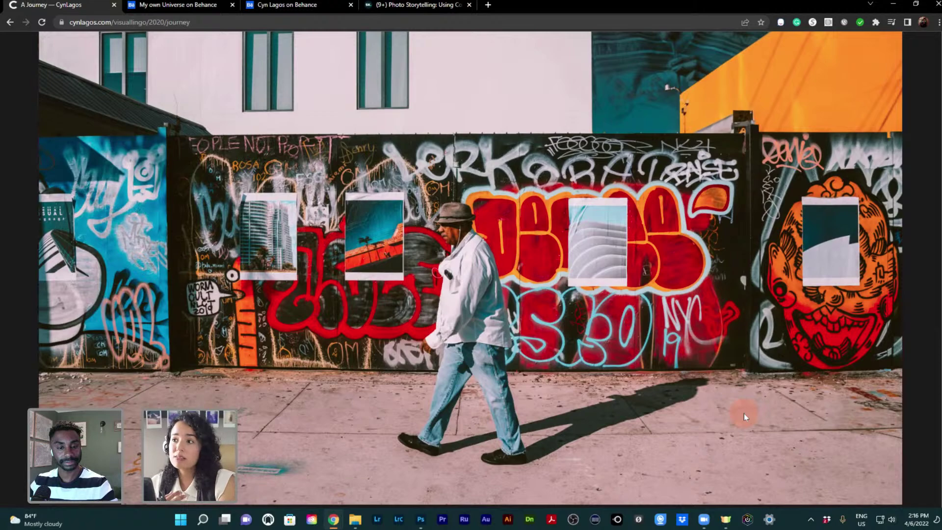
{"action": "scroll", "coordinate": [741, 416], "scroll_direction": "down", "scroll_amount": 7}
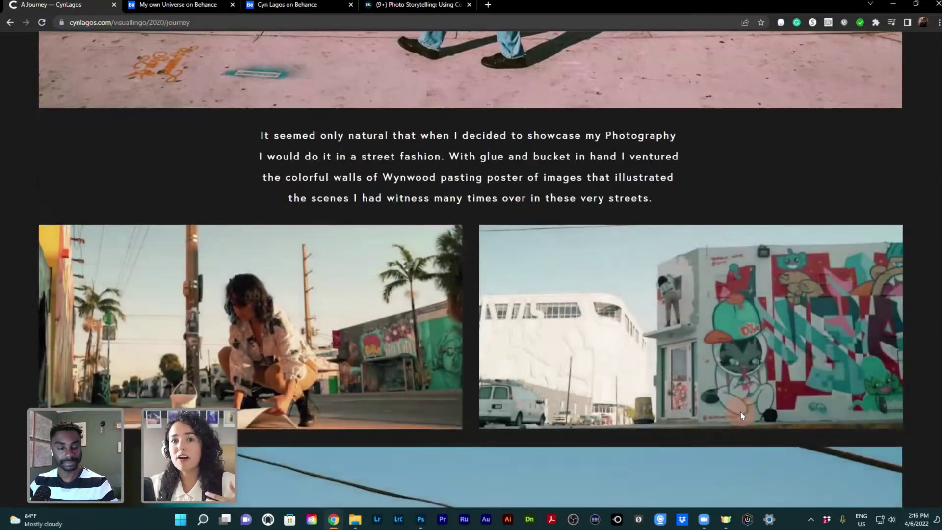
{"action": "scroll", "coordinate": [740, 414], "scroll_direction": "down", "scroll_amount": 2}
{"action": "scroll", "coordinate": [740, 414], "scroll_direction": "down", "scroll_amount": 1}
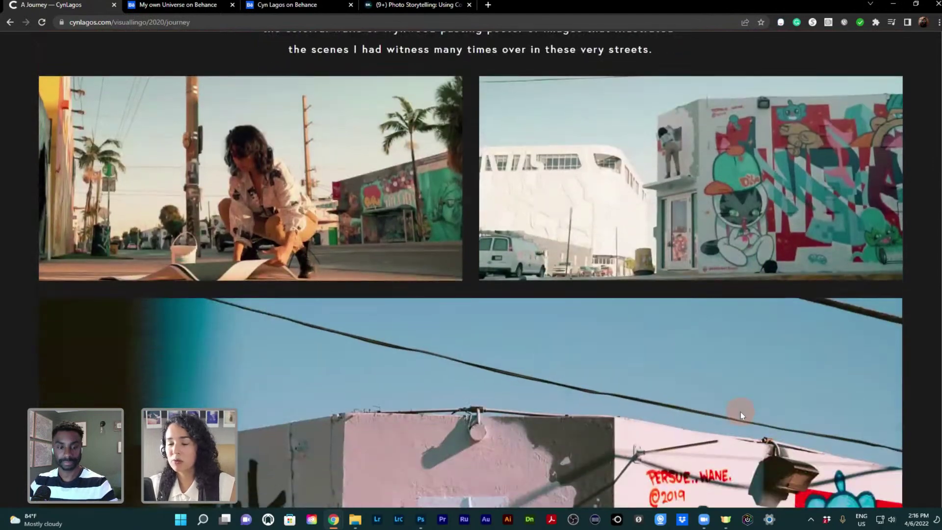
{"action": "scroll", "coordinate": [740, 414], "scroll_direction": "down", "scroll_amount": 1}
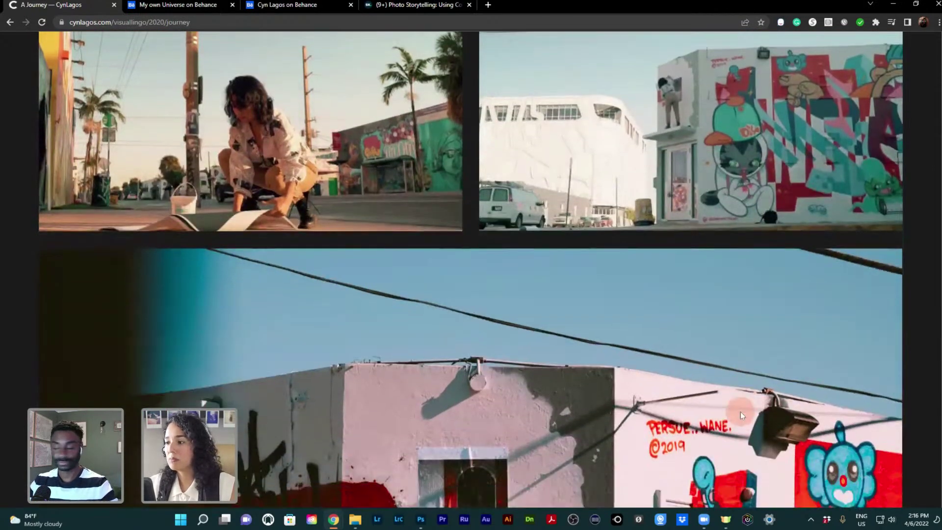
{"action": "scroll", "coordinate": [740, 415], "scroll_direction": "down", "scroll_amount": 3}
{"action": "scroll", "coordinate": [741, 415], "scroll_direction": "down", "scroll_amount": 4}
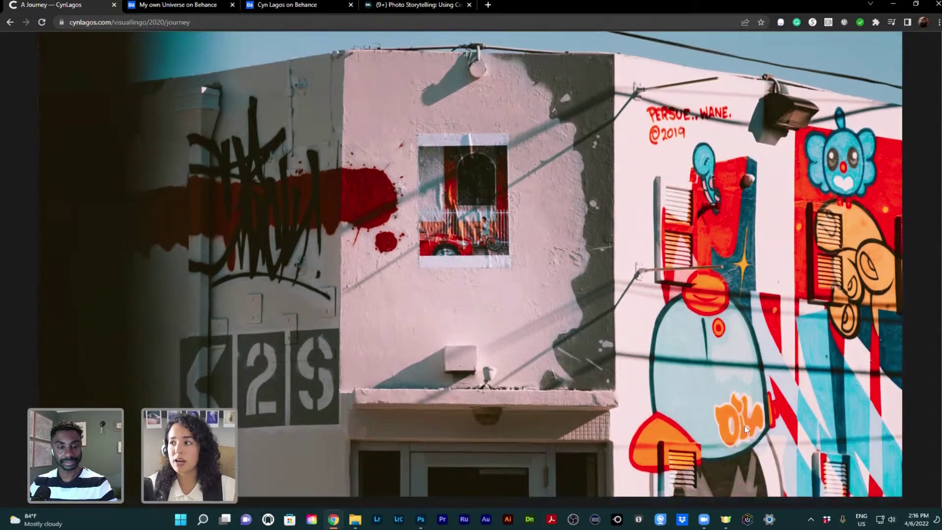
{"action": "scroll", "coordinate": [744, 430], "scroll_direction": "down", "scroll_amount": 6}
{"action": "scroll", "coordinate": [745, 430], "scroll_direction": "down", "scroll_amount": 7}
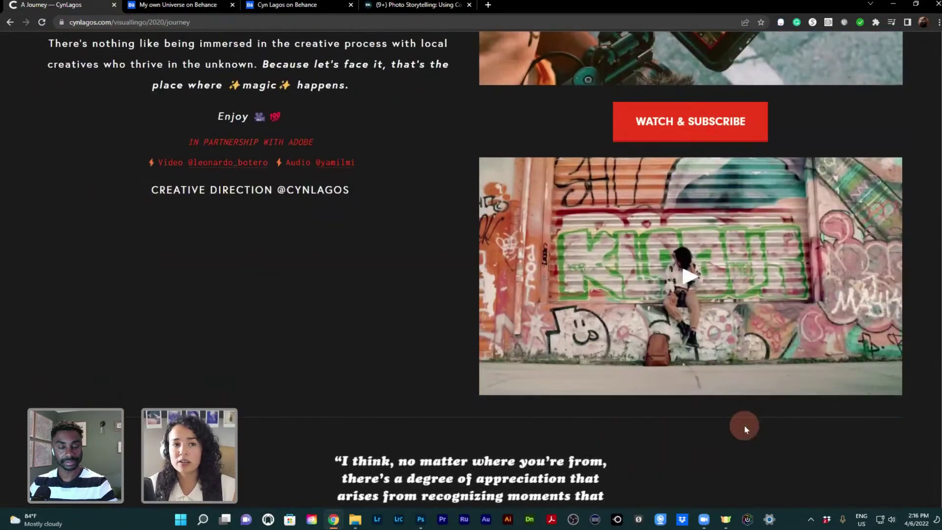
Examine the quote and the large graffiti wall photograph below the video in the A Journey project
{"action": "scroll", "coordinate": [744, 430], "scroll_direction": "down", "scroll_amount": 9}
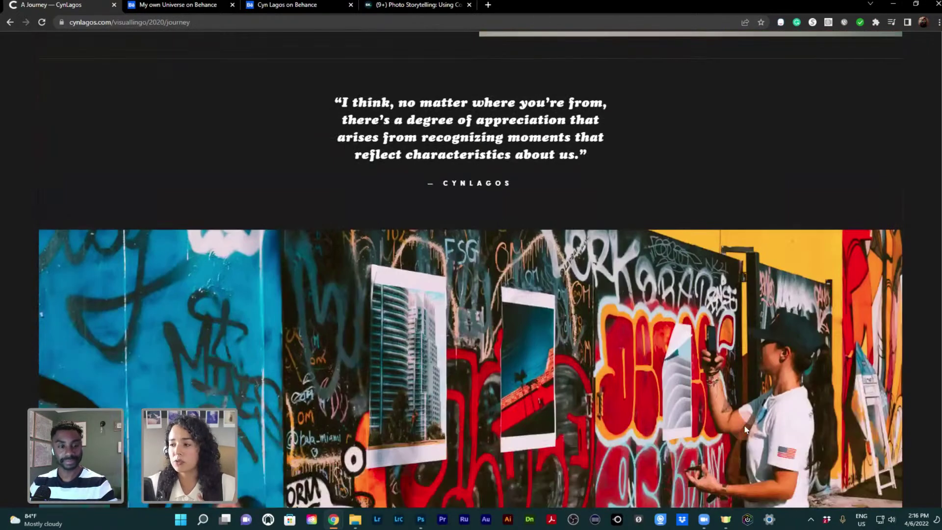
{"action": "scroll", "coordinate": [744, 429], "scroll_direction": "down", "scroll_amount": 2}
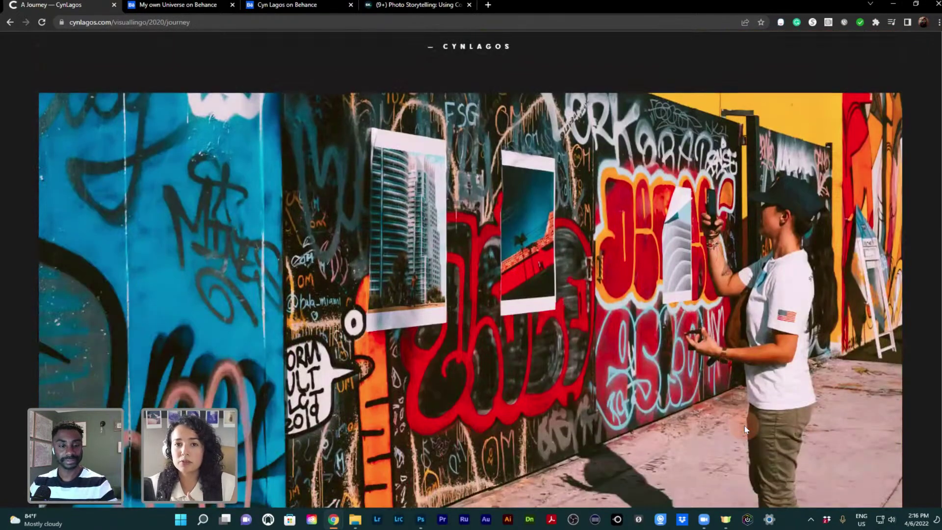
{"action": "scroll", "coordinate": [744, 430], "scroll_direction": "down", "scroll_amount": 2}
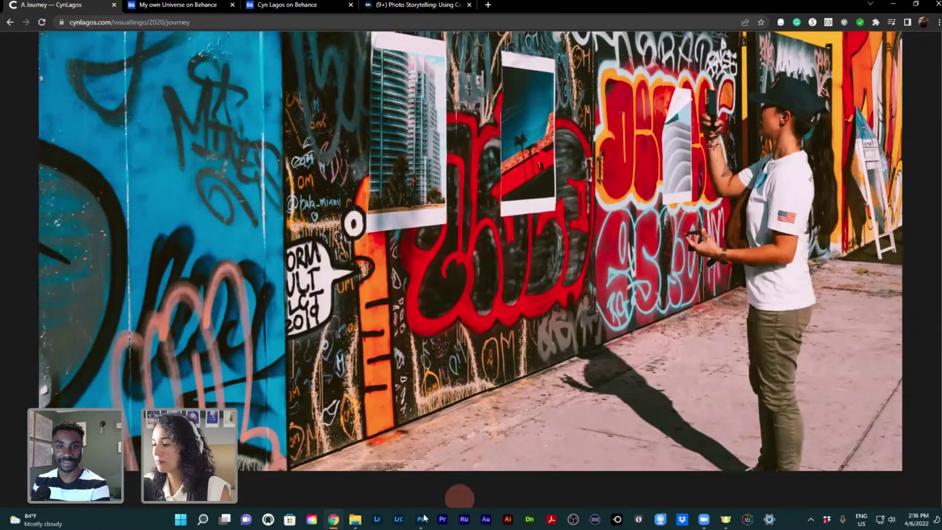
Switch to Photoshop and bring up Poster Design.psd for an unobstructed look at the source photos beside the Found poster
{"action": "mouse_move", "coordinate": [418, 524]}
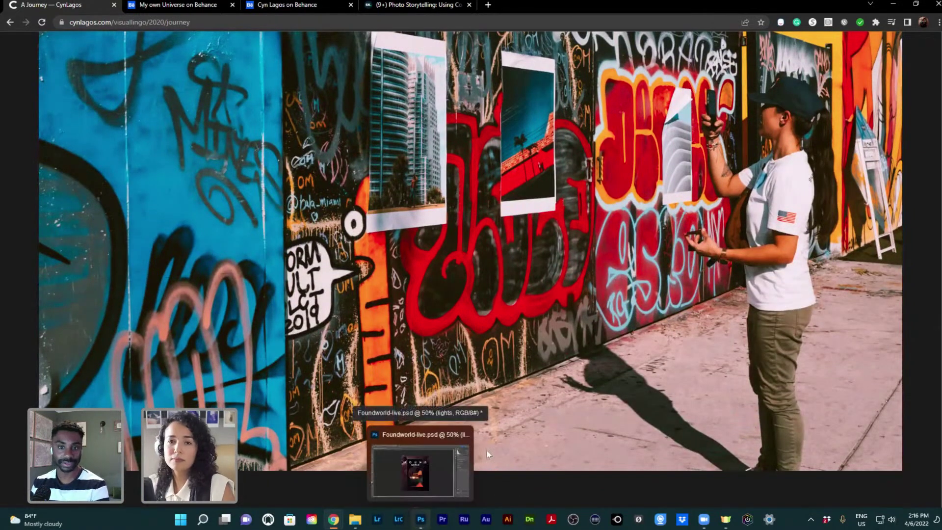
{"action": "left_click", "coordinate": [421, 519]}
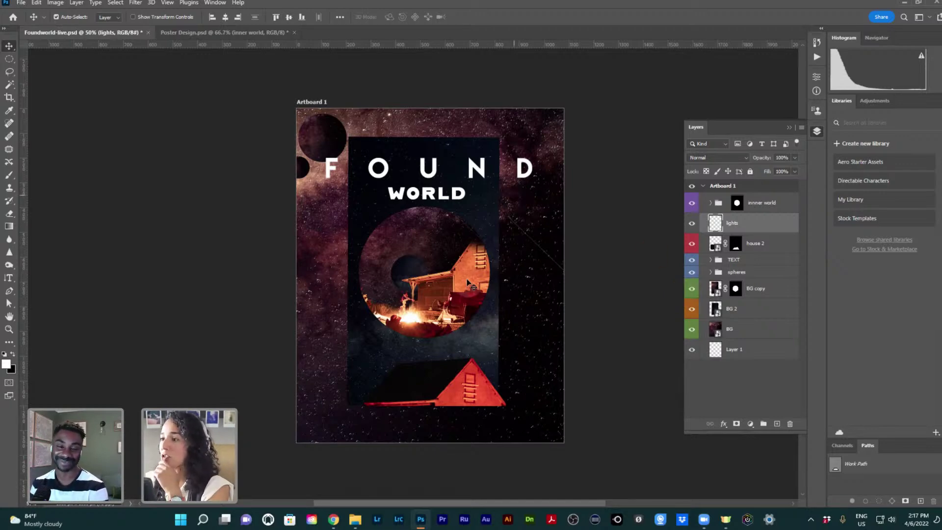
{"action": "left_click", "coordinate": [438, 256]}
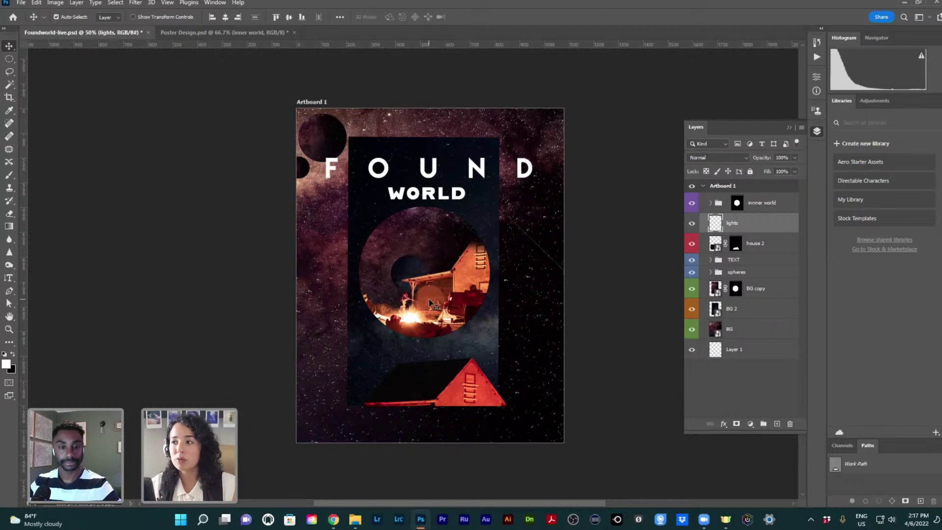
{"action": "left_click", "coordinate": [190, 33]}
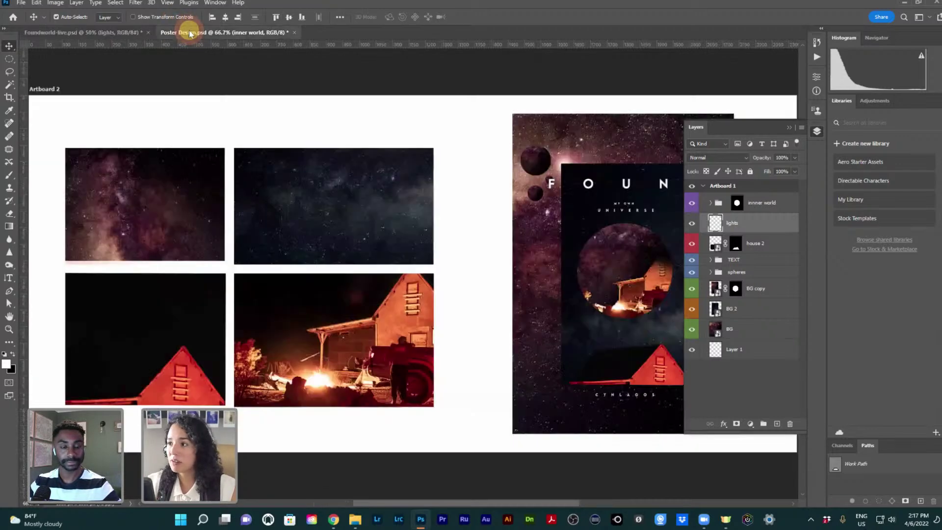
{"action": "left_click", "coordinate": [789, 127]}
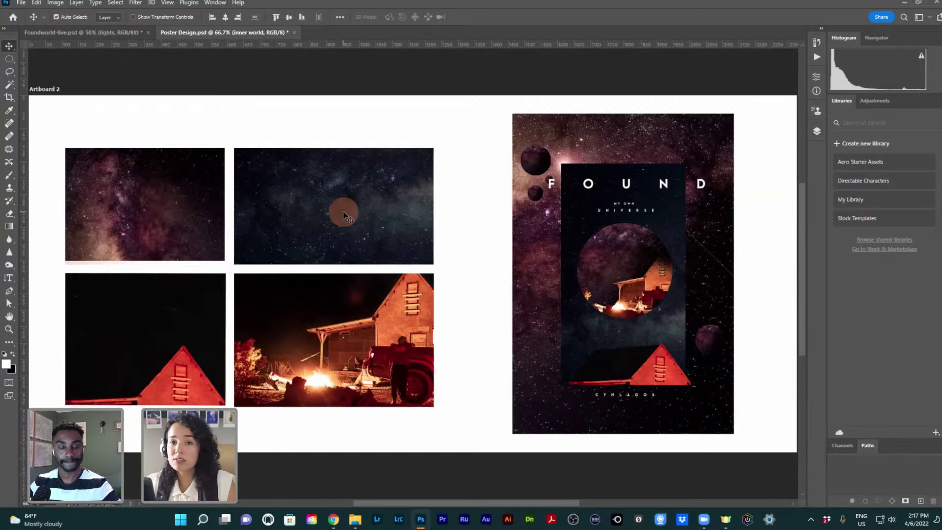
Hide group 2 and show group 1 in Poster Design.psd for a clear view of the plant and portrait composite
{"action": "left_click", "coordinate": [816, 132]}
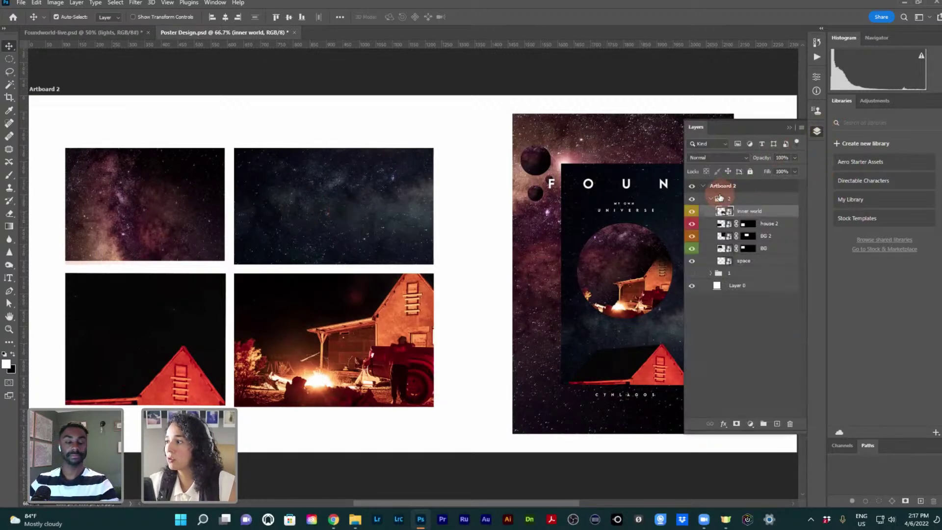
{"action": "left_click", "coordinate": [711, 198]}
{"action": "left_click", "coordinate": [692, 199]}
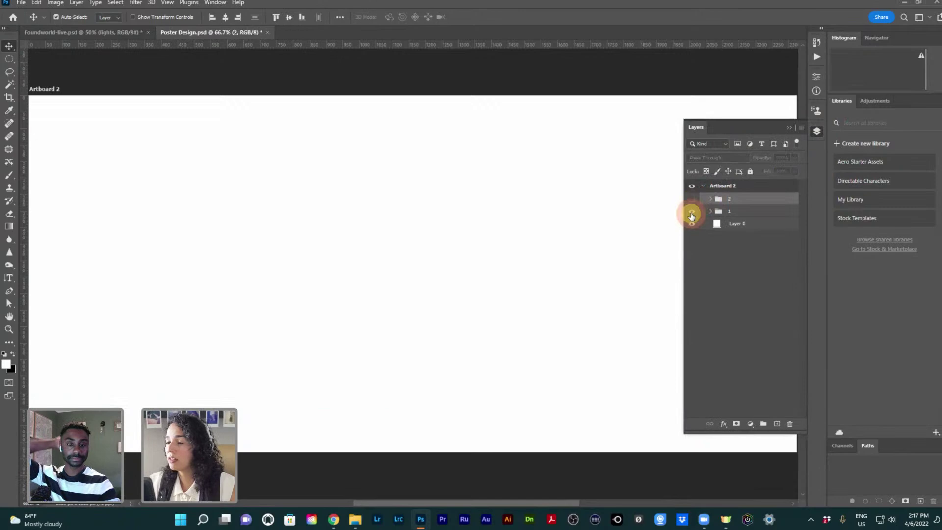
{"action": "left_click_drag", "start_coordinate": [691, 216], "coordinate": [691, 198]}
{"action": "left_click", "coordinate": [789, 127]}
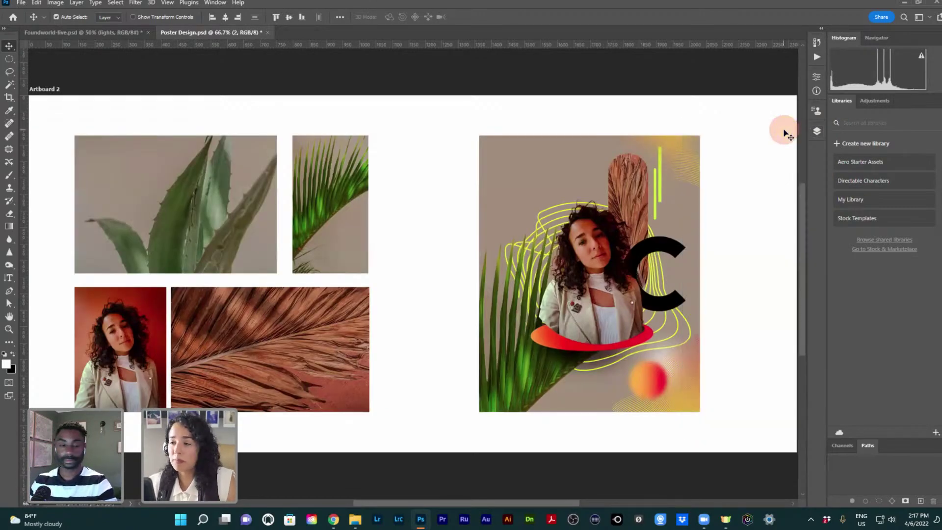
Return to Foundworld-live.psd and add a new layer named "Light" directly above the innner world group
{"action": "left_click", "coordinate": [106, 34]}
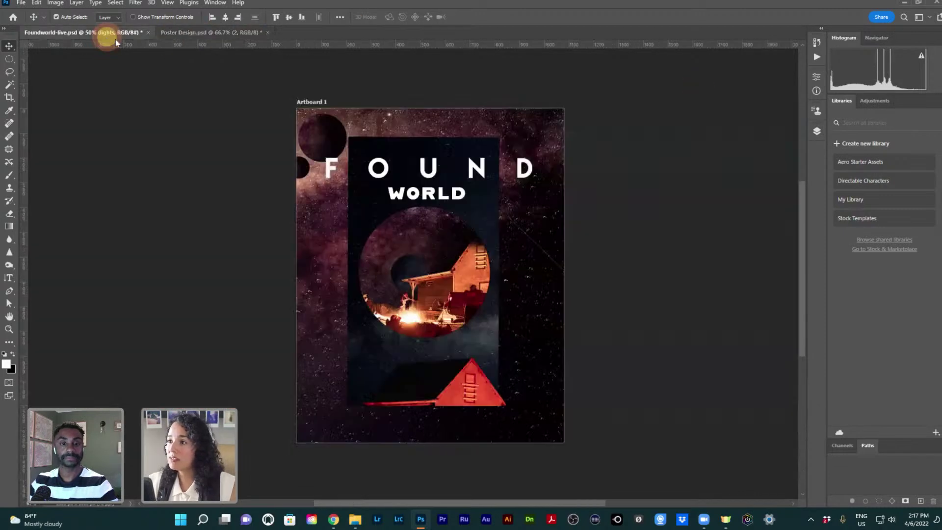
{"action": "left_click", "coordinate": [816, 130]}
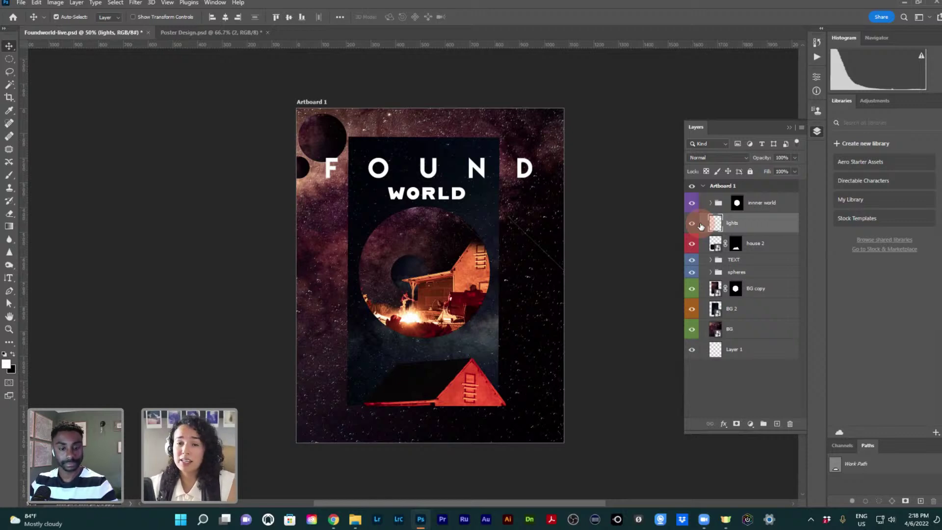
{"action": "left_click", "coordinate": [762, 202]}
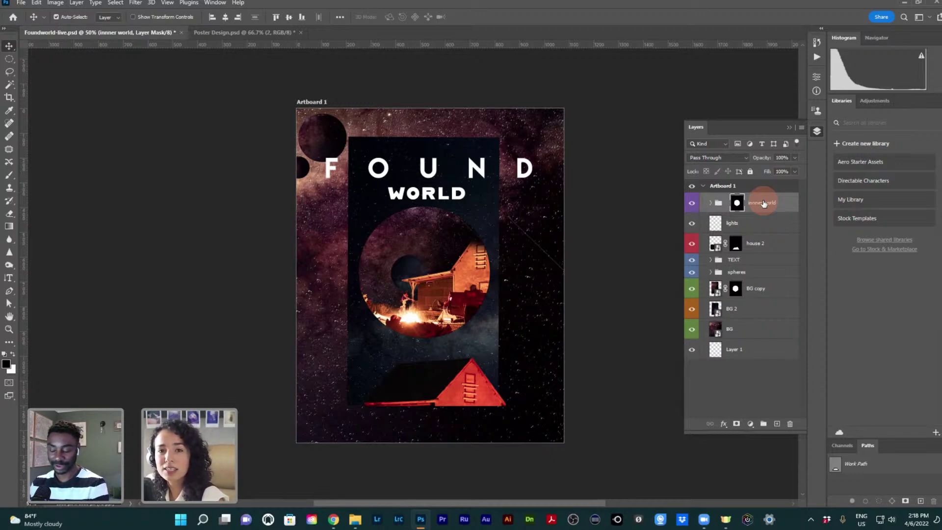
{"action": "left_click", "coordinate": [712, 212]}
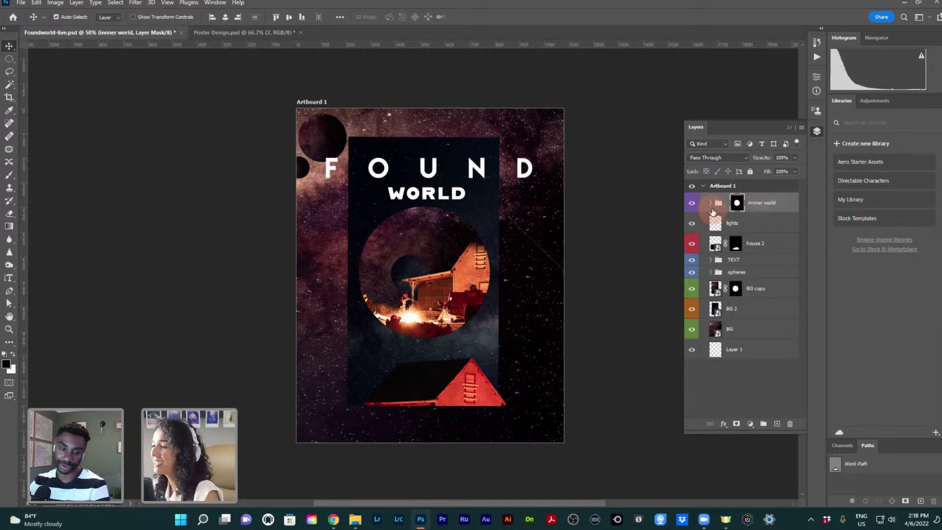
{"action": "left_click", "coordinate": [777, 423]}
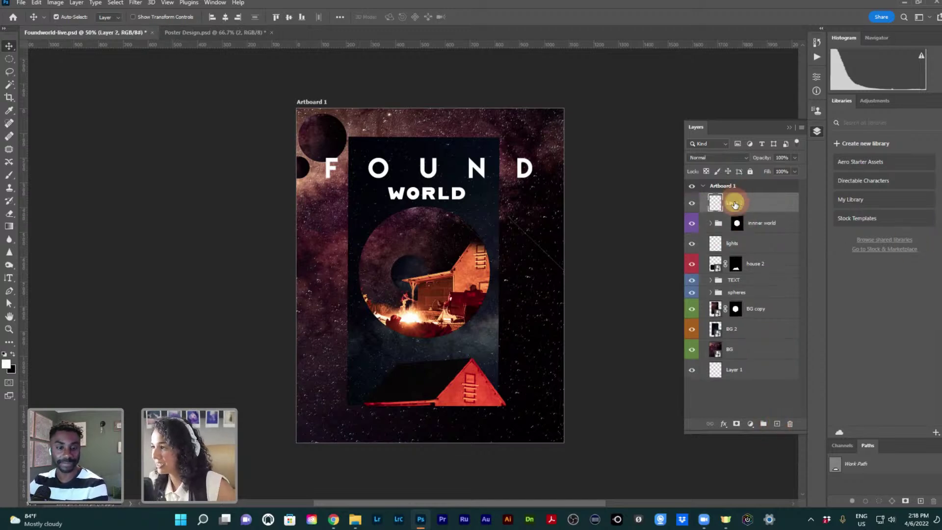
{"action": "double_click", "coordinate": [734, 203]}
{"action": "type", "text": "Ligh"}
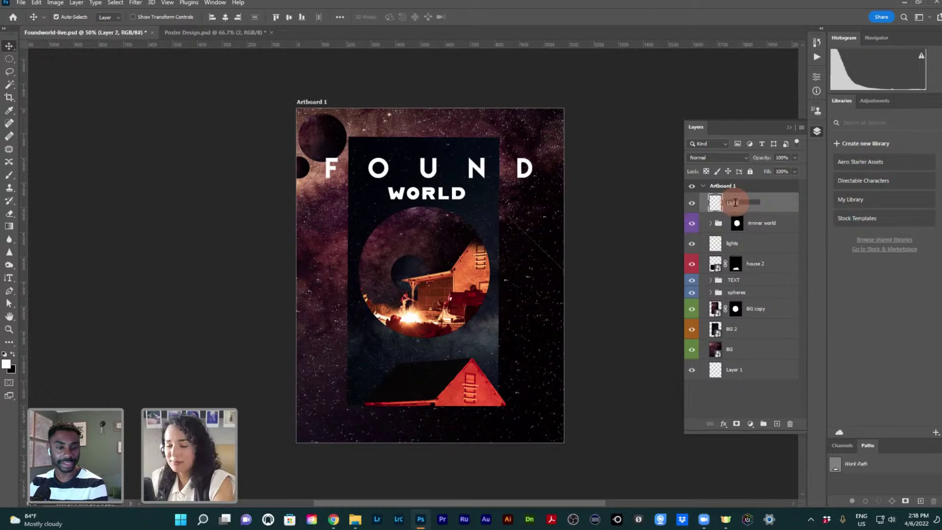
{"action": "type", "text": "t"}
{"action": "key", "text": "Return"}
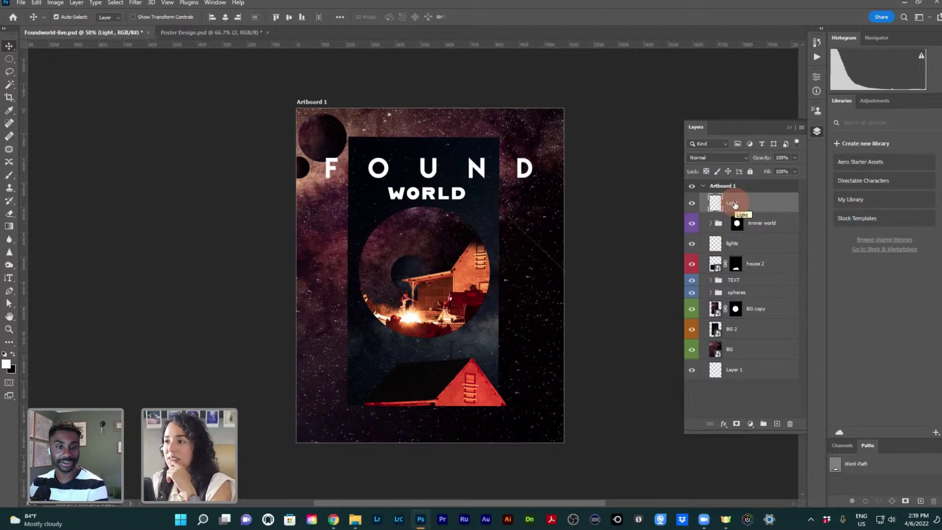
Try a soft white Brush stroke across the top of the central circle on the Light layer
{"action": "left_click_drag", "start_coordinate": [340, 131], "coordinate": [349, 143]}
{"action": "key", "text": "b"}
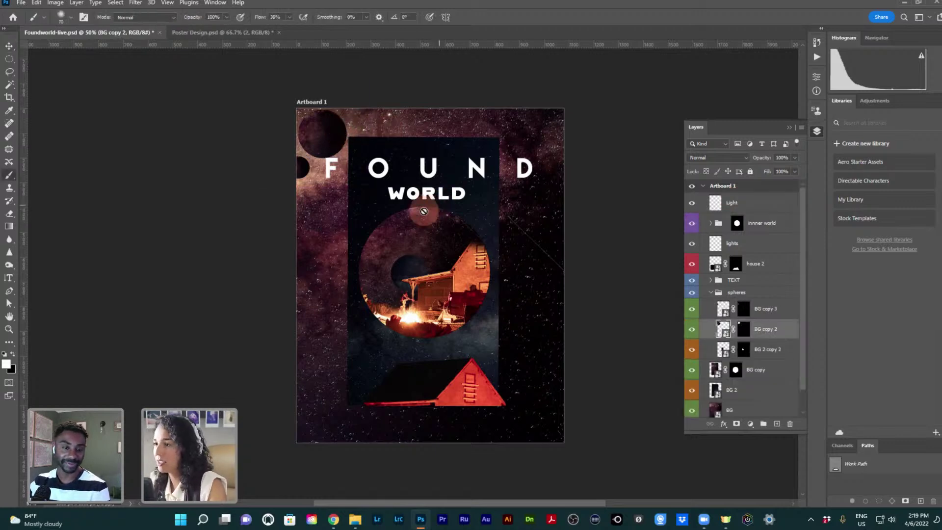
{"action": "left_click", "coordinate": [739, 204]}
{"action": "mouse_move", "coordinate": [460, 220]}
{"action": "left_mouse_down"}
{"action": "mouse_move", "coordinate": [397, 221]}
{"action": "mouse_move", "coordinate": [177, 320]}
{"action": "mouse_move", "coordinate": [315, 260]}
{"action": "mouse_move", "coordinate": [376, 225]}
{"action": "mouse_move", "coordinate": [380, 211]}
{"action": "mouse_move", "coordinate": [402, 215]}
{"action": "left_mouse_up"}
{"action": "key", "text": "ctrl+z"}
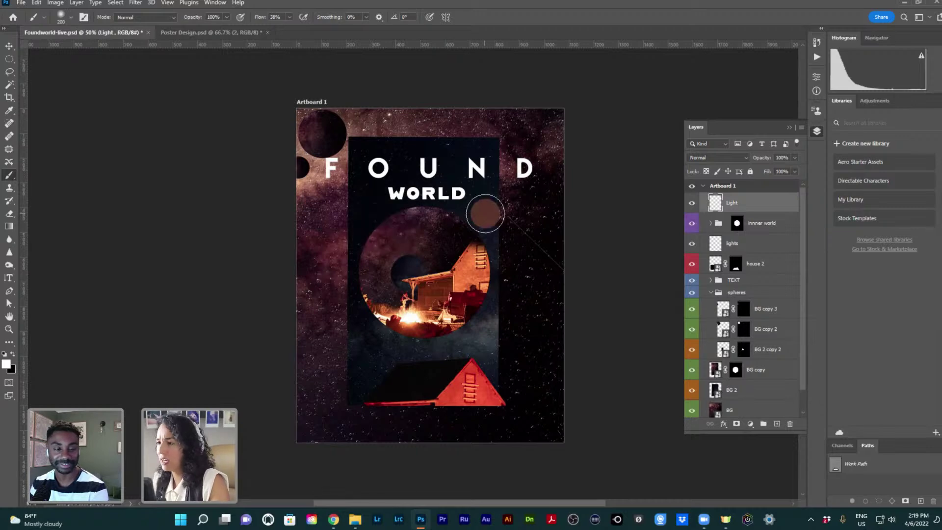
Put the Light layer in a new group named "lights and shadows"
{"action": "left_click", "coordinate": [727, 197]}
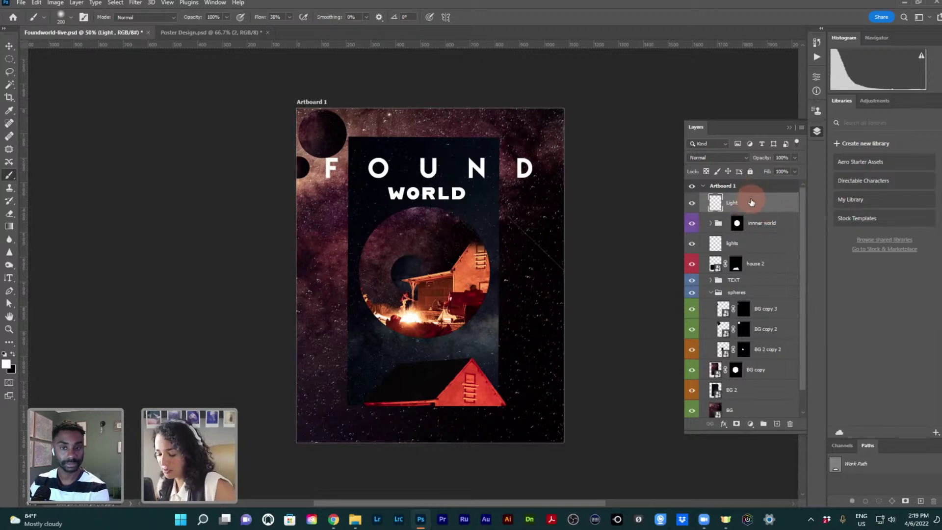
{"action": "key", "text": "ctrl+g"}
{"action": "left_click", "coordinate": [740, 200]}
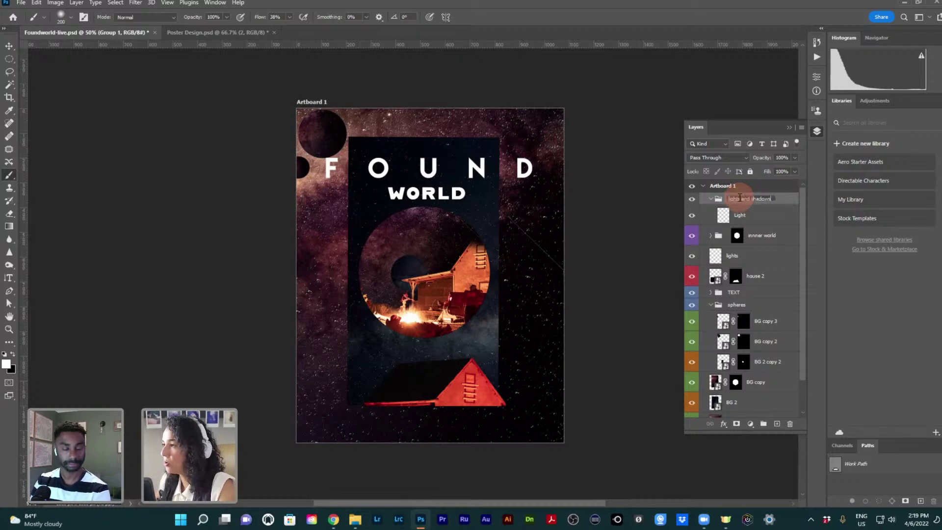
{"action": "type", "text": "lights and shadows"}
{"action": "key", "text": "Return"}
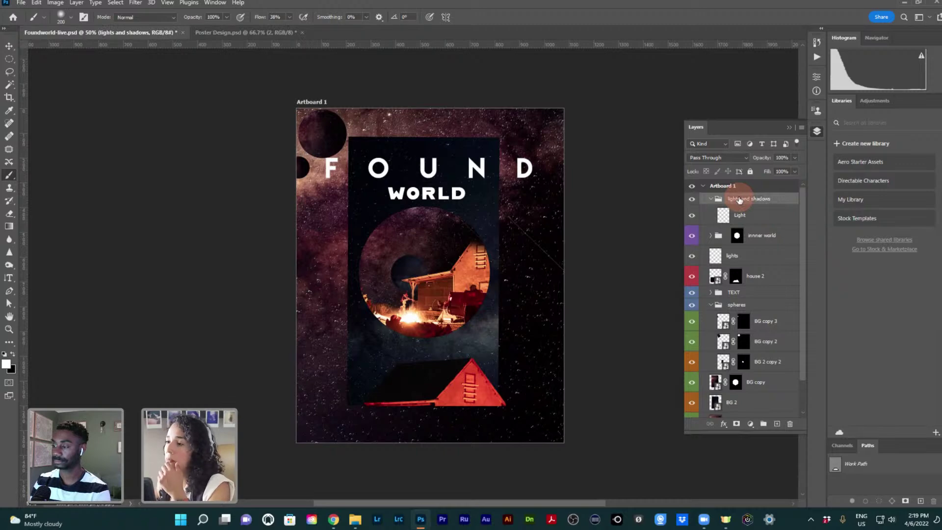
Move the Light layer into the fire group inside innner world, directly below the fire layer
{"action": "left_click", "coordinate": [760, 214]}
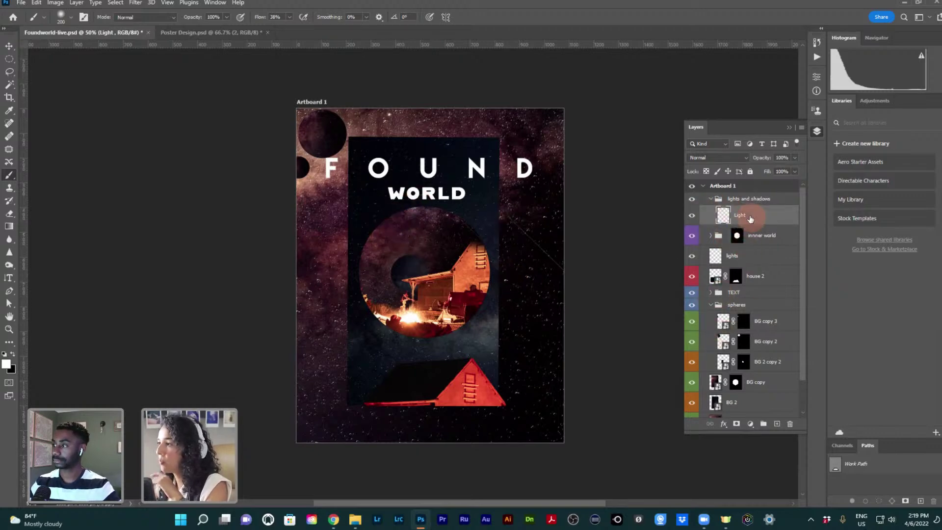
{"action": "left_click_drag", "start_coordinate": [754, 219], "coordinate": [766, 240]}
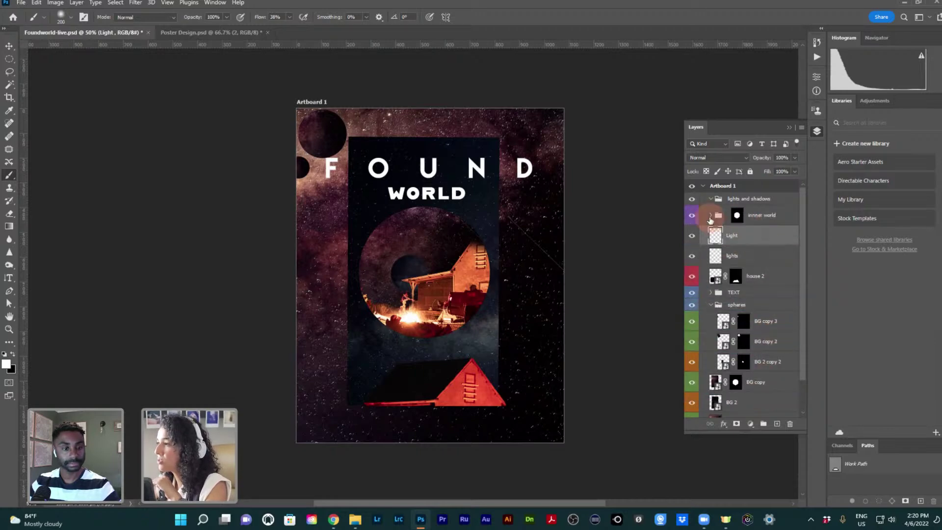
{"action": "left_click", "coordinate": [710, 216]}
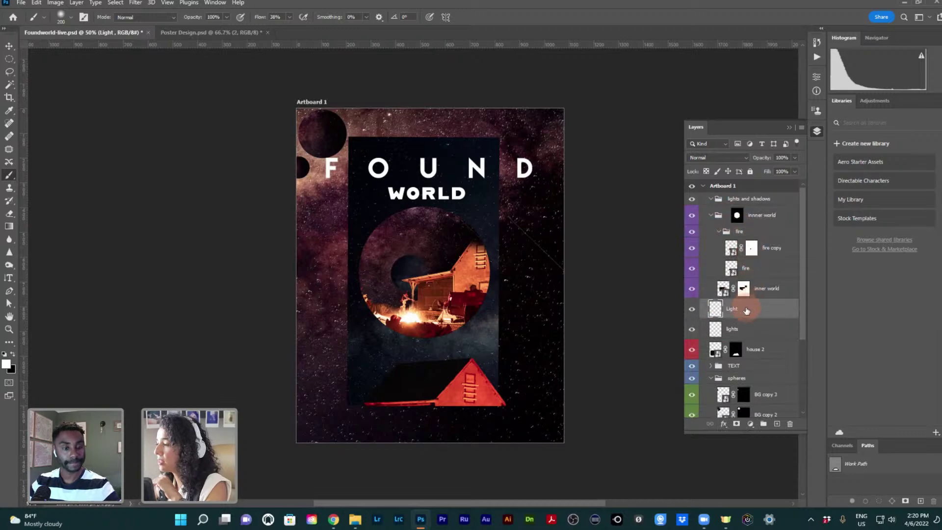
{"action": "left_click_drag", "start_coordinate": [747, 312], "coordinate": [745, 279]}
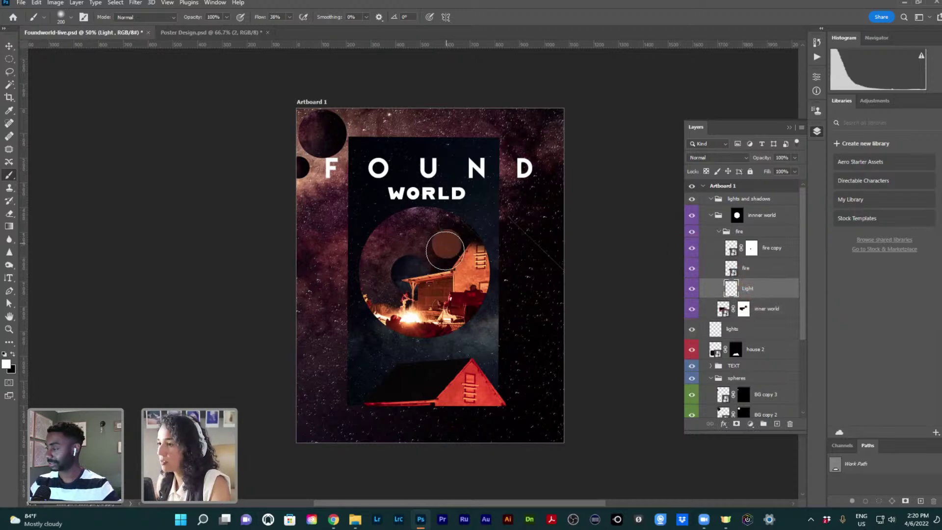
Dab a soft white glow above the barn roof inside the circle on the Light layer, and check the fire layers' visibility
{"action": "left_click", "coordinate": [445, 248]}
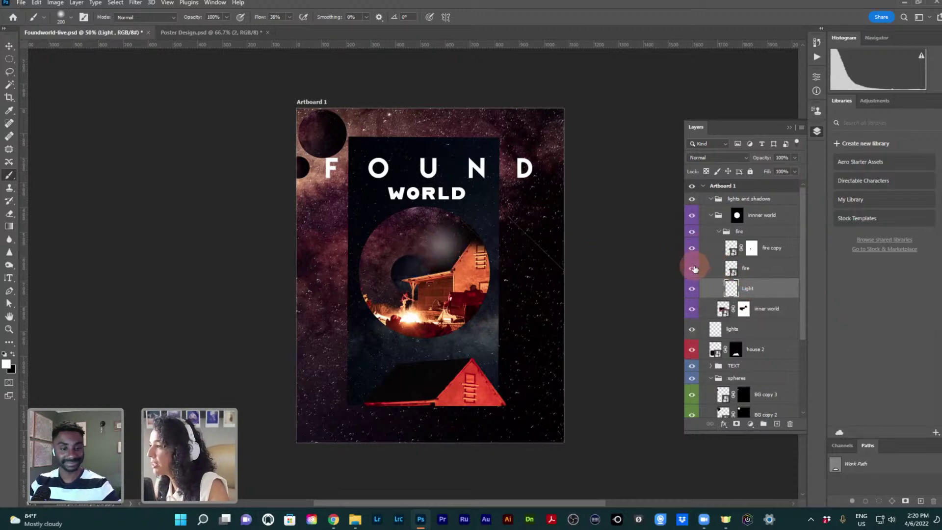
{"action": "left_click", "coordinate": [693, 267]}
{"action": "left_click", "coordinate": [694, 250]}
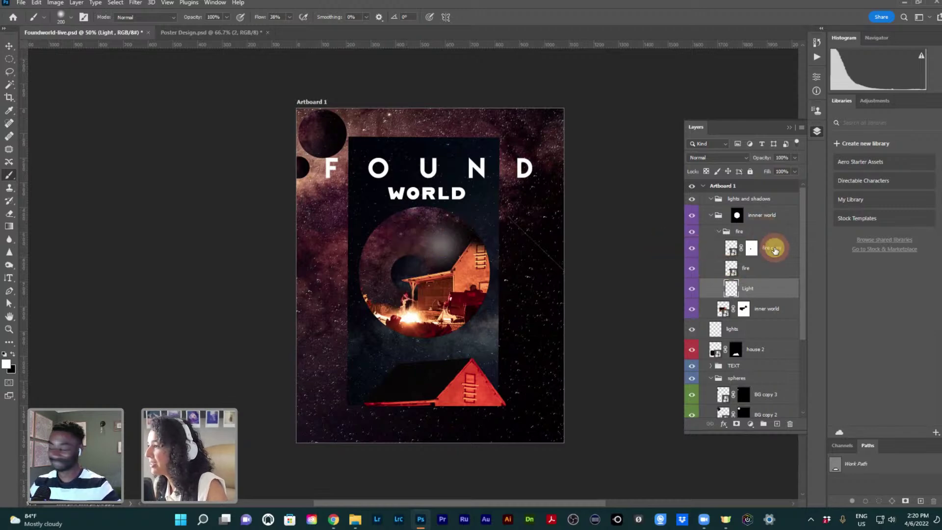
{"action": "left_click", "coordinate": [767, 258]}
Move the Light layer directly below the innner world group, and shift its glow to the circle's upper-left edge
{"action": "left_click_drag", "start_coordinate": [748, 288], "coordinate": [745, 324]}
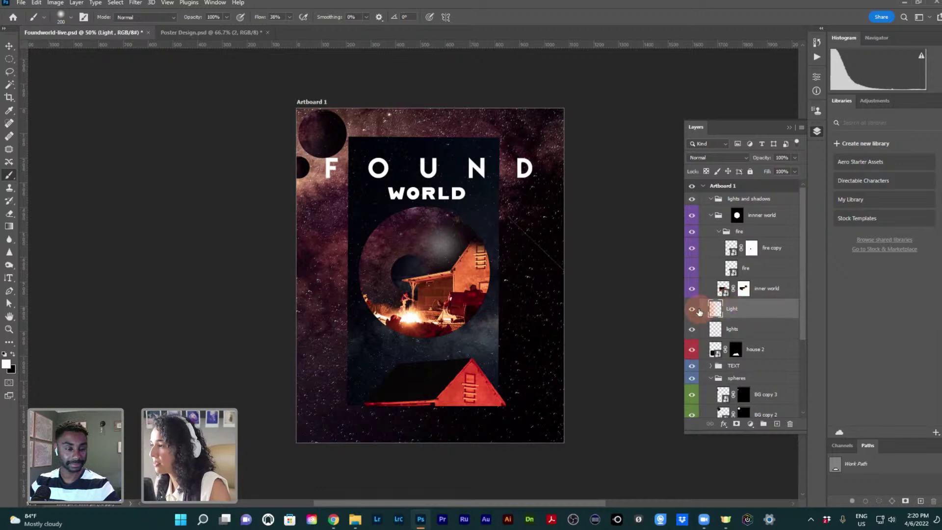
{"action": "left_click", "coordinate": [691, 308]}
{"action": "left_click", "coordinate": [691, 308]}
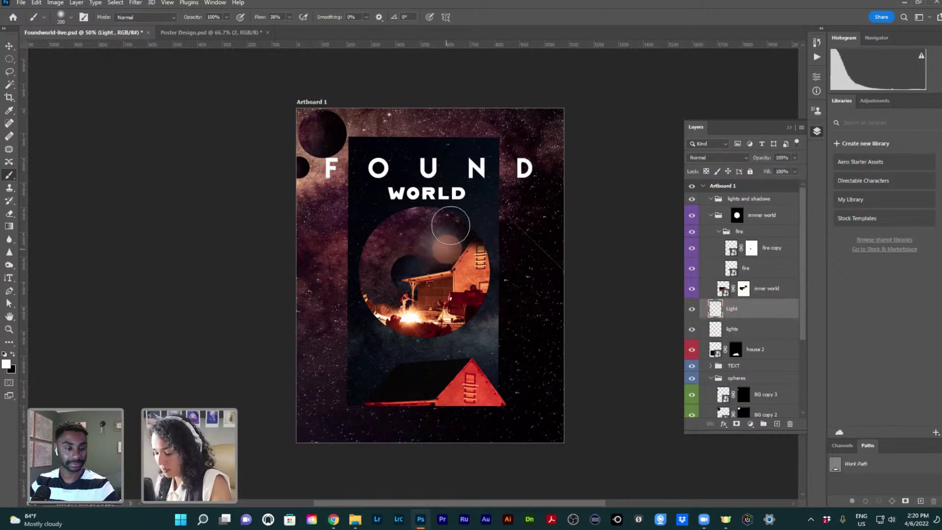
{"action": "key", "text": "v"}
{"action": "left_click_drag", "start_coordinate": [445, 249], "coordinate": [391, 225]}
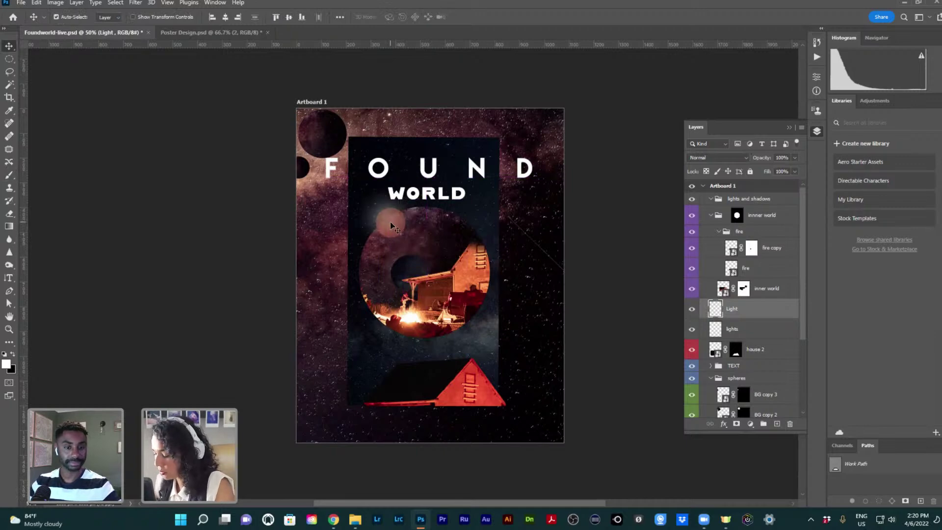
Send the Light layer two levels down the stack, directly below house 2
{"action": "key", "text": "ctrl"}
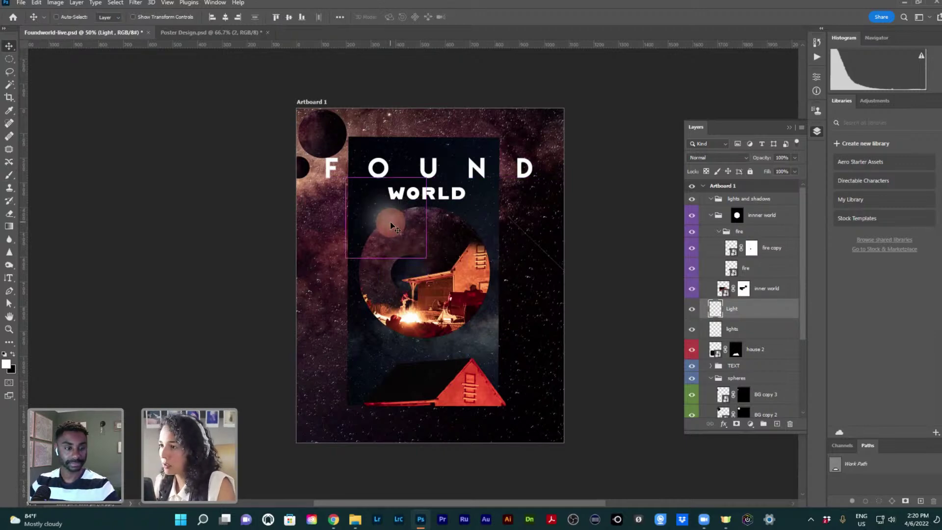
{"action": "key", "text": "ctrl+bracketleft"}
{"action": "key", "text": "ctrl+bracketleft"}
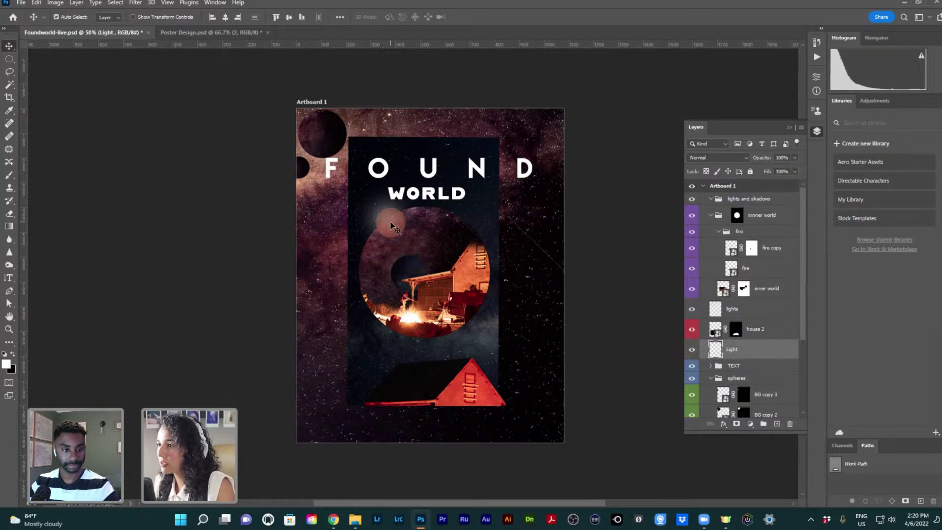
{"action": "left_click_drag", "start_coordinate": [393, 226], "coordinate": [535, 306]}
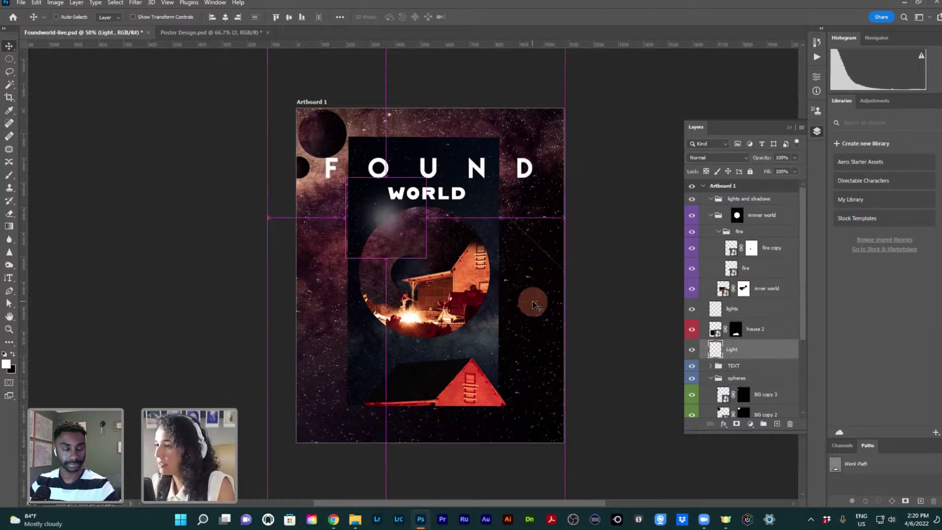
Send the Light layer down the stack to sit directly between BG copy and BG 2
{"action": "key", "text": "ctrl+bracketleft"}
{"action": "key", "text": "ctrl+bracketleft"}
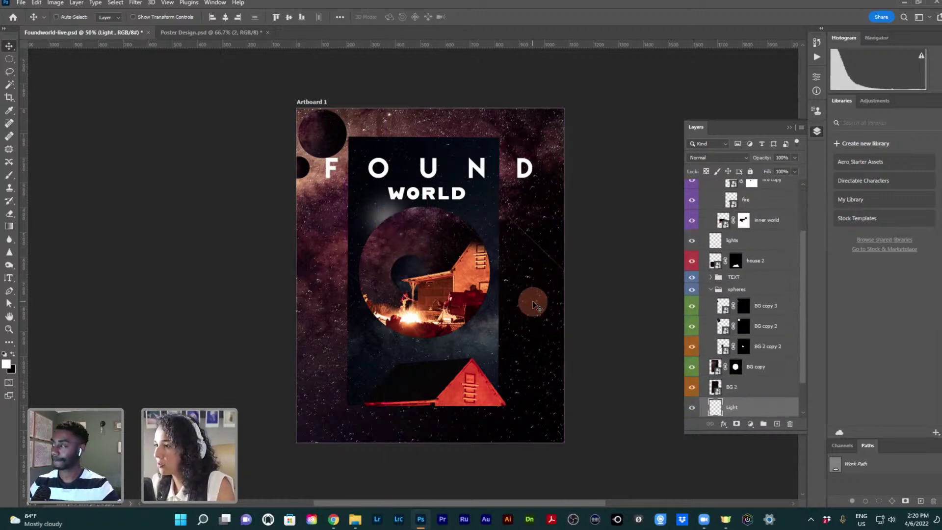
{"action": "key", "text": "ctrl+bracketright"}
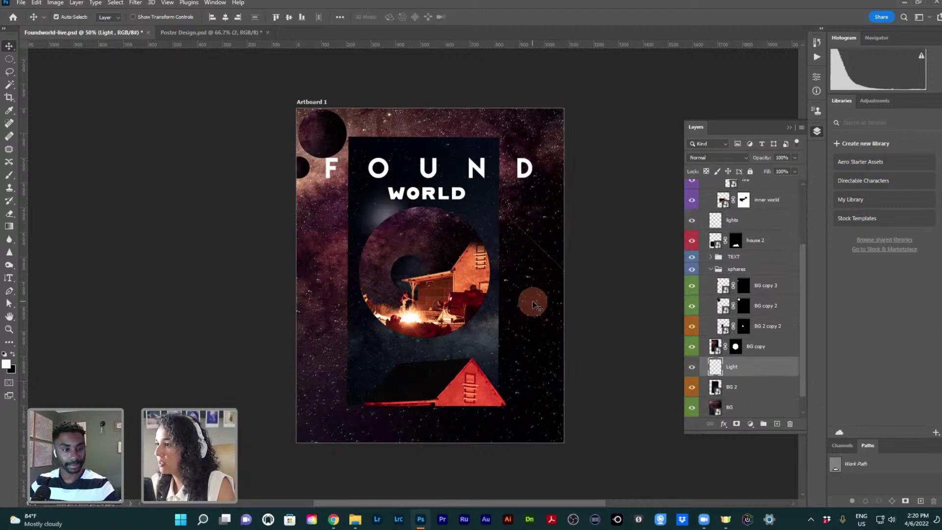
{"action": "left_click_drag", "start_coordinate": [532, 302], "coordinate": [451, 221]}
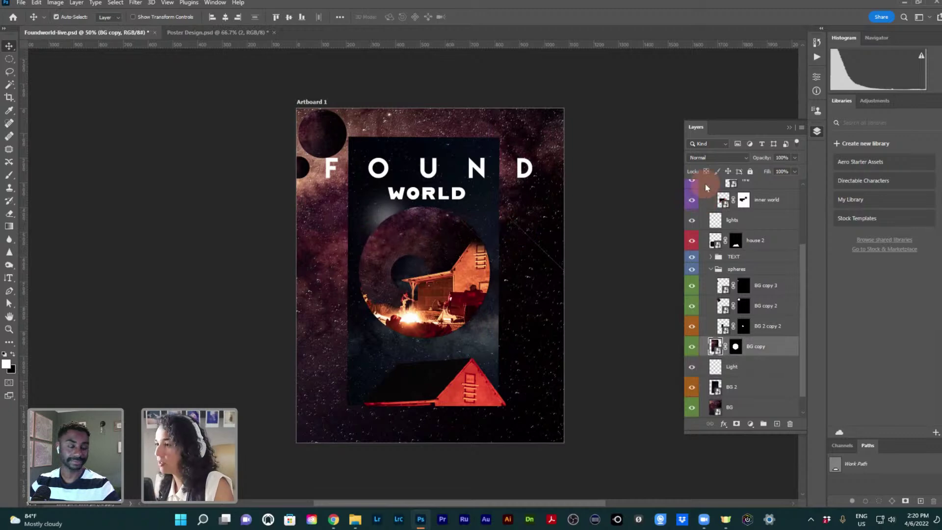
{"action": "left_click", "coordinate": [702, 159]}
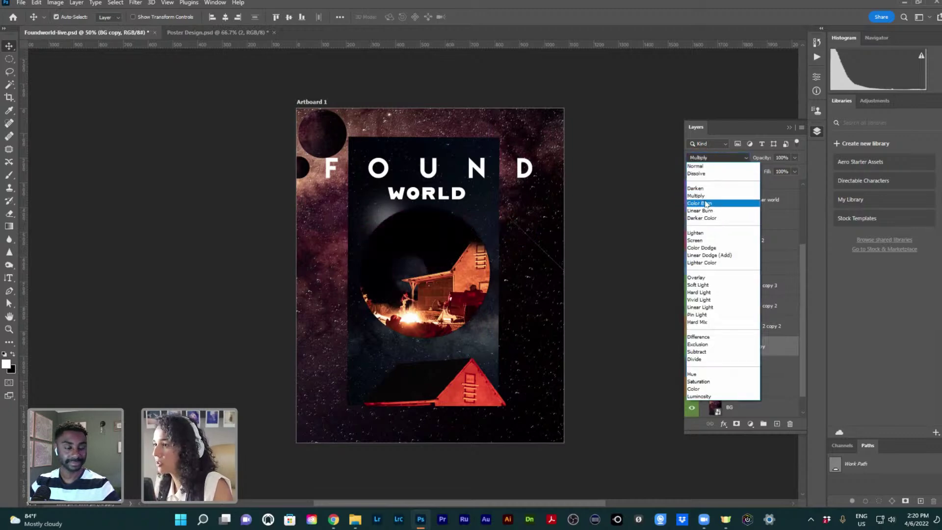
{"action": "left_click", "coordinate": [696, 166]}
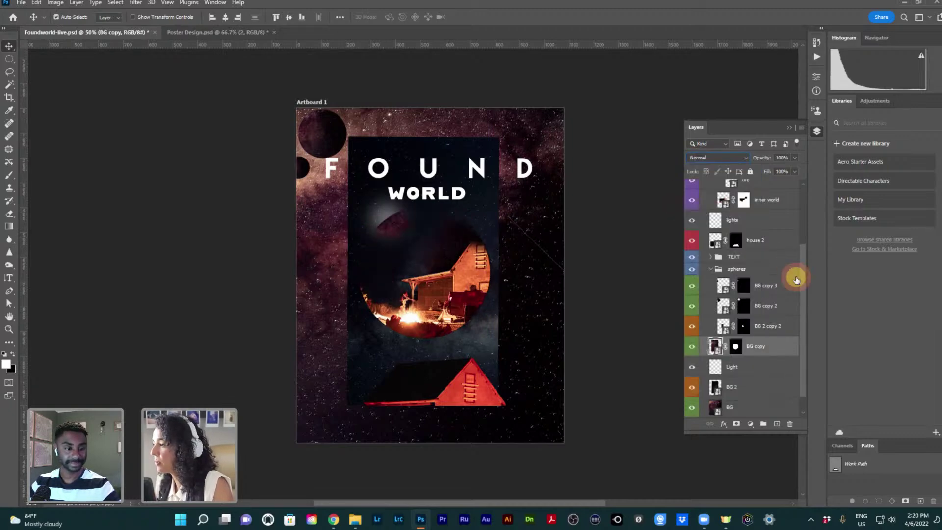
Compare Linear Dodge (Add) and Soft Light on the Light layer, and set its blend mode to Color Dodge
{"action": "left_click", "coordinate": [754, 369]}
{"action": "left_click", "coordinate": [717, 158]}
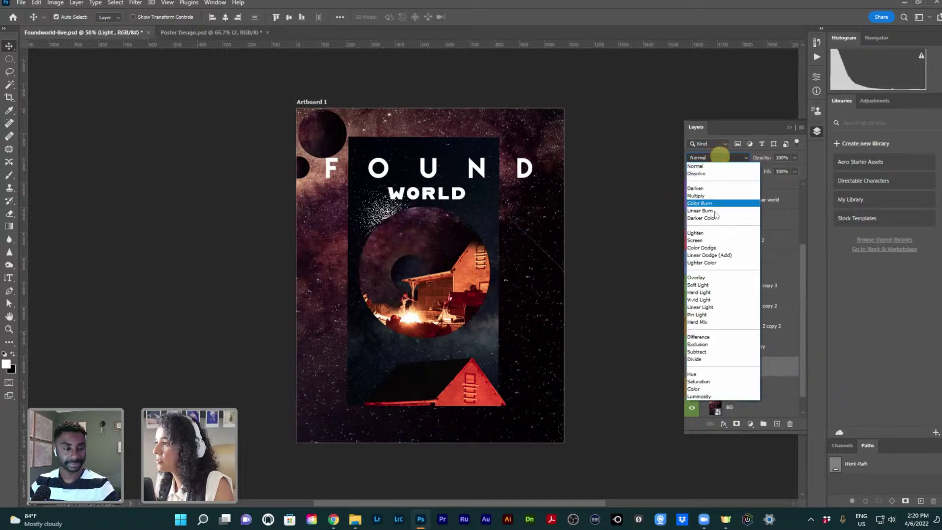
{"action": "left_click", "coordinate": [715, 256]}
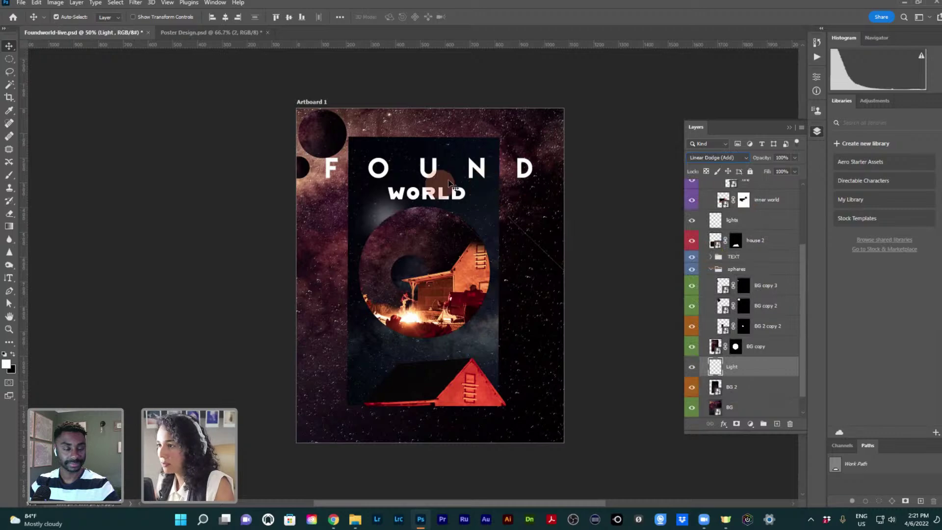
{"action": "key", "text": "shift+plus"}
{"action": "key", "text": "shift+plus"}
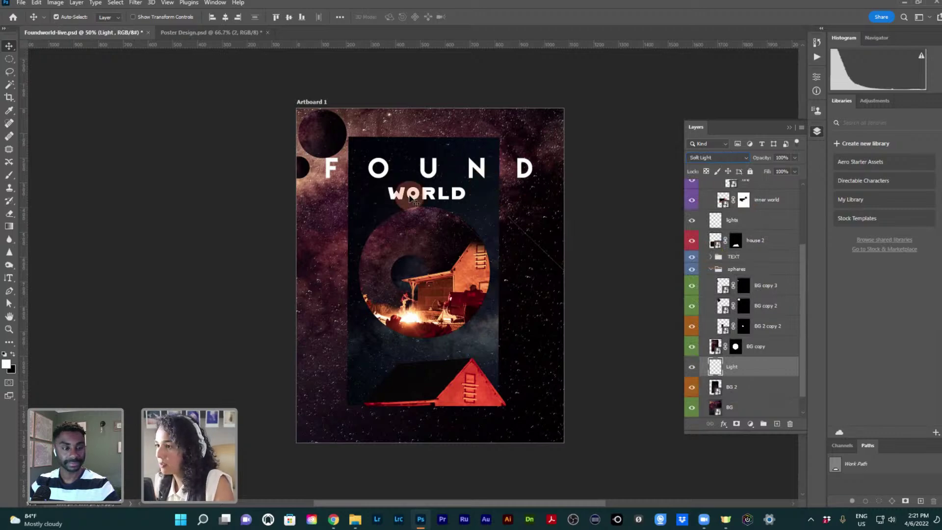
{"action": "key", "text": "shift+minus"}
{"action": "key", "text": "shift+minus"}
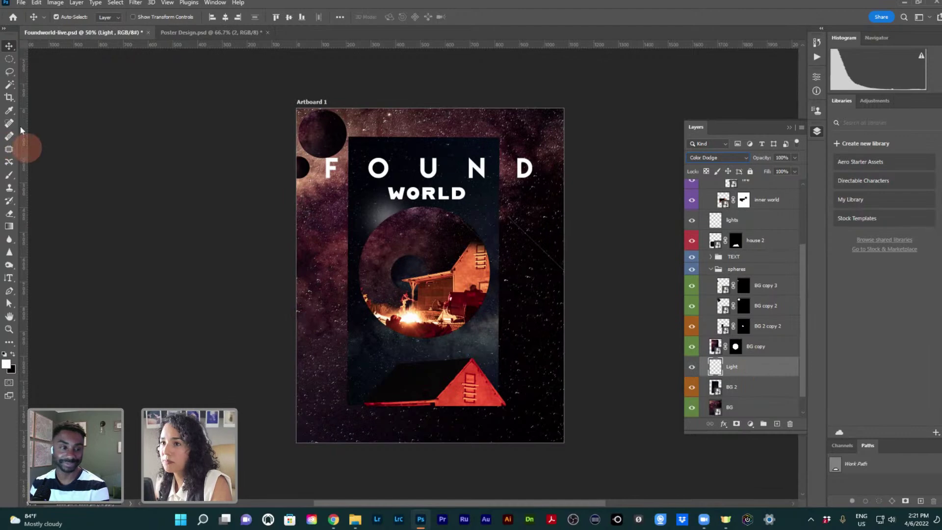
Dab a soft white brush glow behind the roof peak of the lower red house on the Light layer
{"action": "left_click", "coordinate": [9, 175]}
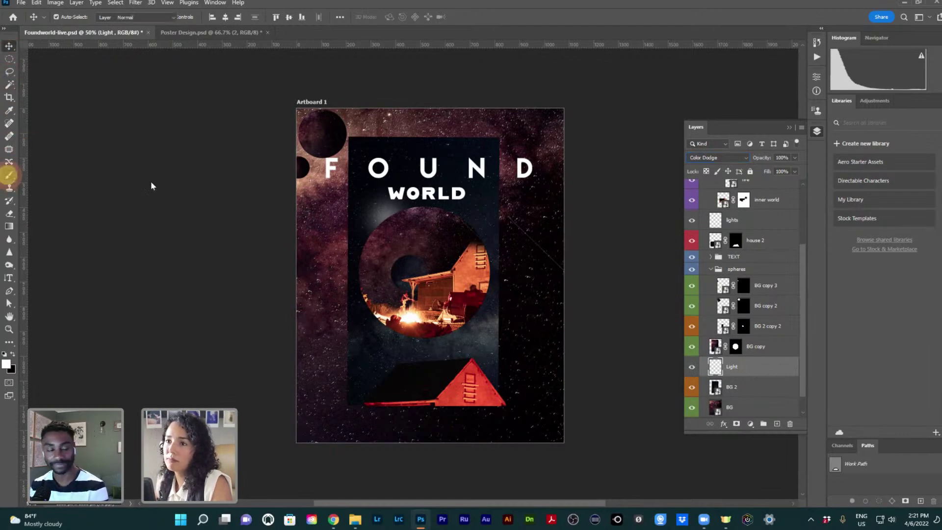
{"action": "mouse_move", "coordinate": [426, 337]}
{"action": "left_mouse_down"}
{"action": "mouse_move", "coordinate": [453, 328]}
{"action": "mouse_move", "coordinate": [425, 334]}
{"action": "mouse_move", "coordinate": [480, 246]}
{"action": "mouse_move", "coordinate": [500, 239]}
{"action": "mouse_move", "coordinate": [450, 305]}
{"action": "mouse_move", "coordinate": [451, 325]}
{"action": "mouse_move", "coordinate": [426, 330]}
{"action": "mouse_move", "coordinate": [436, 285]}
{"action": "mouse_move", "coordinate": [470, 267]}
{"action": "mouse_move", "coordinate": [415, 326]}
{"action": "left_mouse_up"}
{"action": "key", "text": "ctrl+z"}
{"action": "key", "text": "ctrl+z"}
{"action": "key", "text": "ctrl+z"}
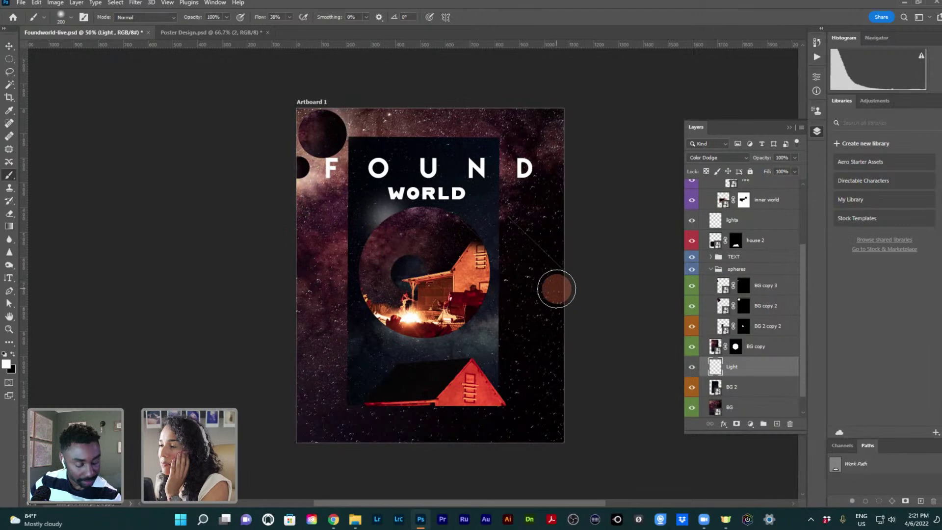
{"action": "left_click", "coordinate": [474, 361]}
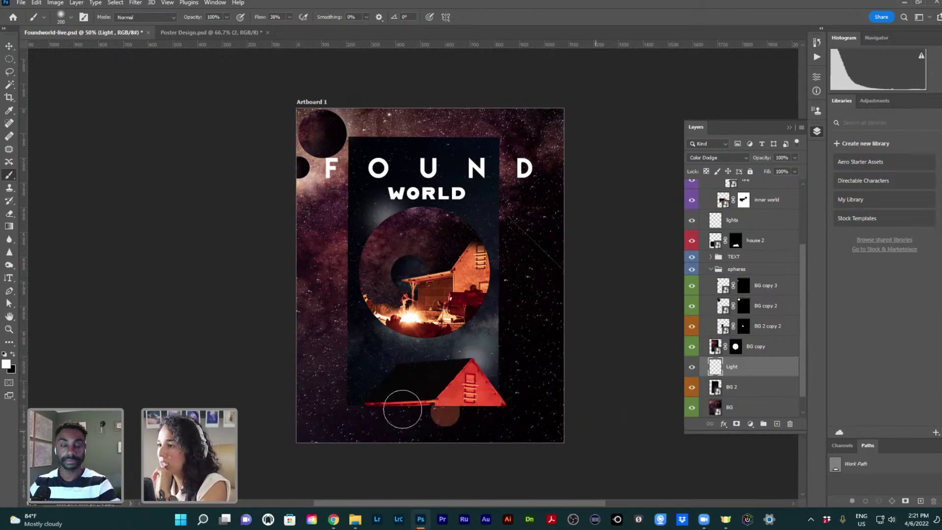
Try a soft white glow at the left end of the lower house's roof, undo it, and reduce the brush size
{"action": "left_click", "coordinate": [366, 397]}
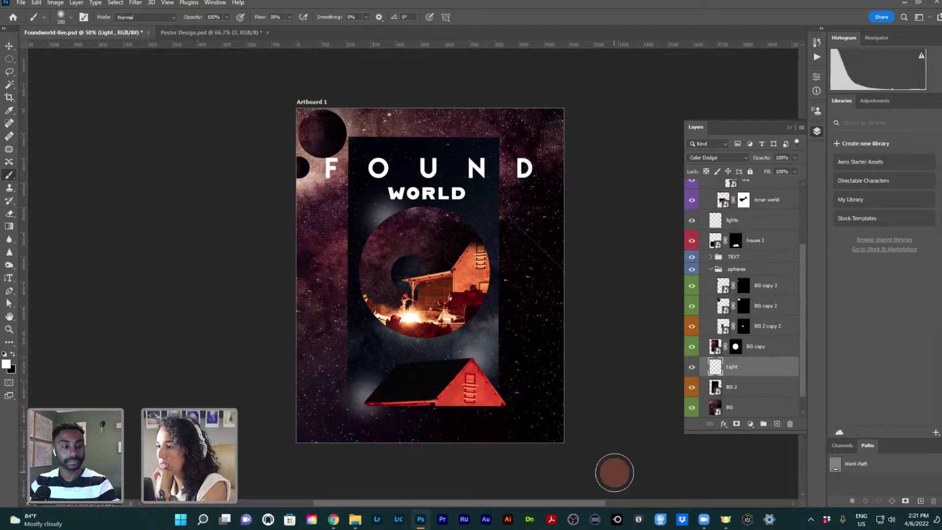
{"action": "key", "text": "ctrl+z"}
{"action": "left_click", "coordinate": [389, 387]}
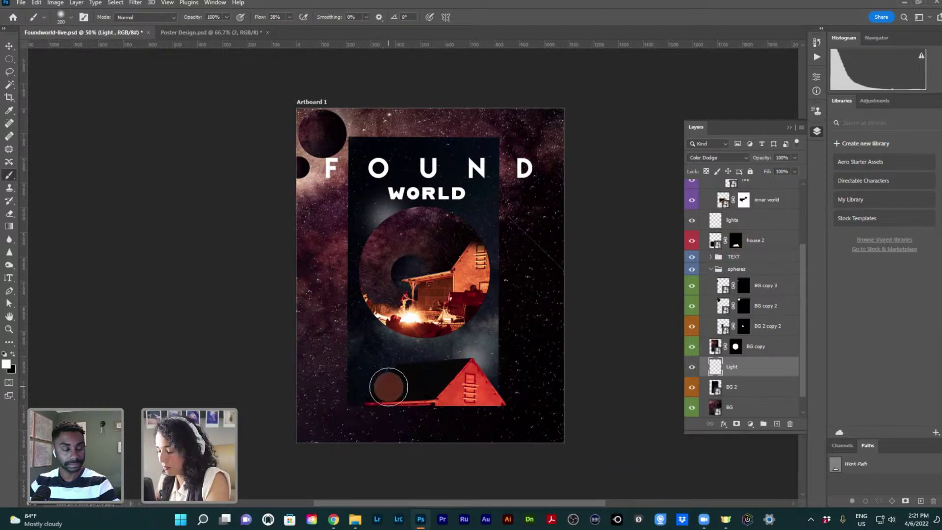
{"action": "key", "text": "bracketleft"}
{"action": "key", "text": "bracketleft"}
{"action": "key", "text": "bracketleft"}
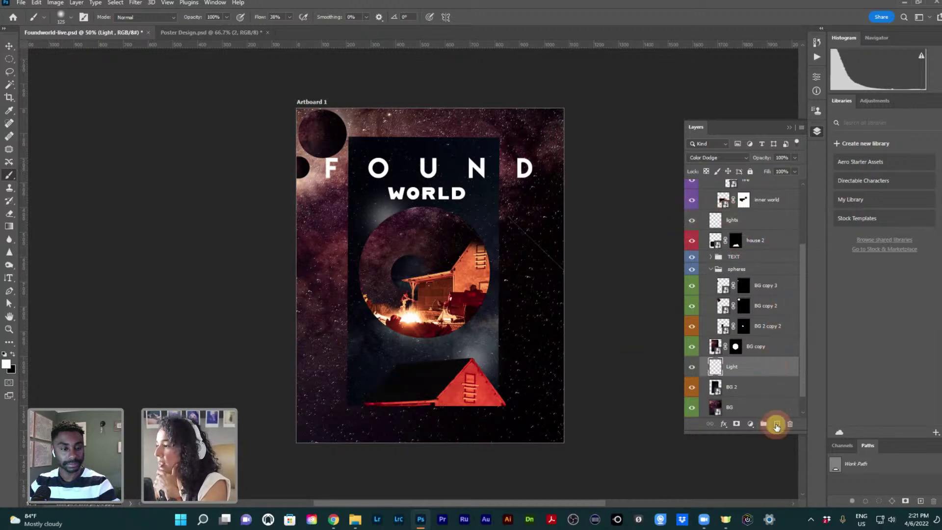
Add a new layer named light 2 directly above the Light layer and fill it with black
{"action": "left_click", "coordinate": [776, 424]}
{"action": "double_click", "coordinate": [739, 368]}
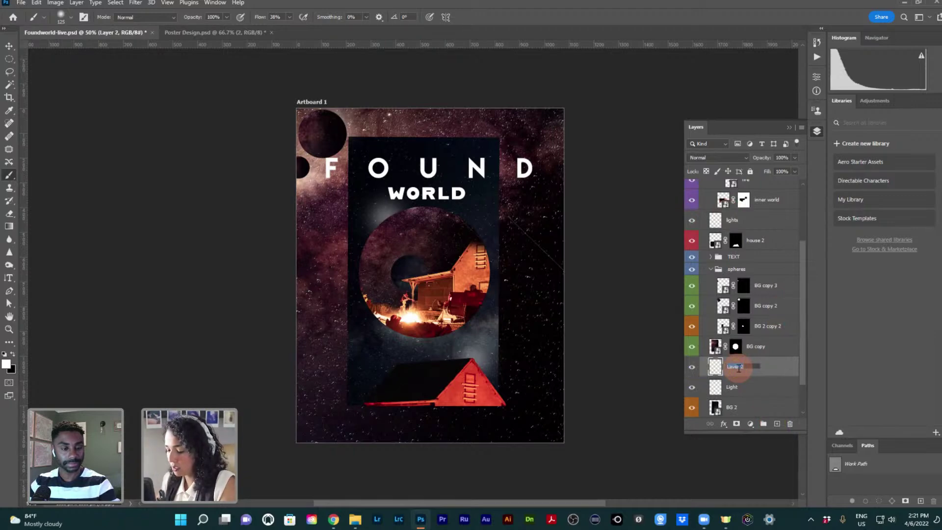
{"action": "type", "text": "light 2"}
{"action": "key", "text": "Return"}
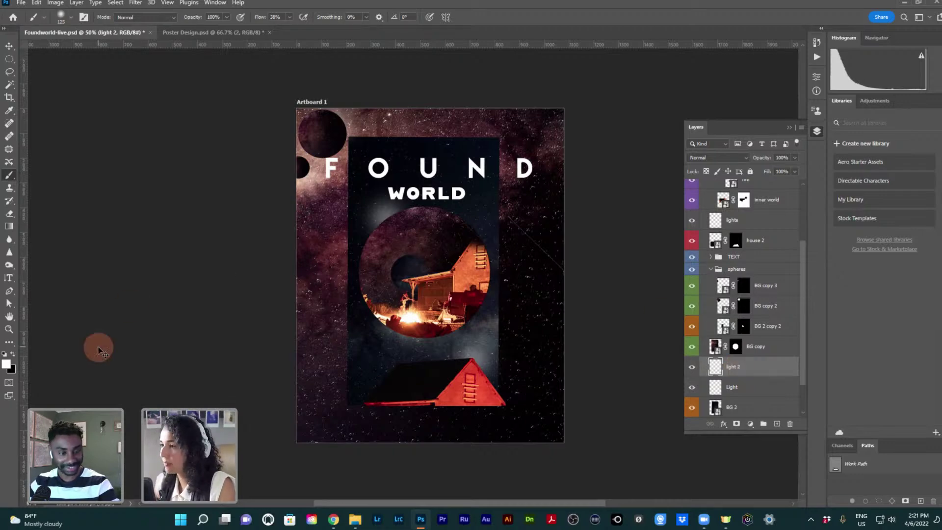
{"action": "key", "text": "ctrl+BackSpace"}
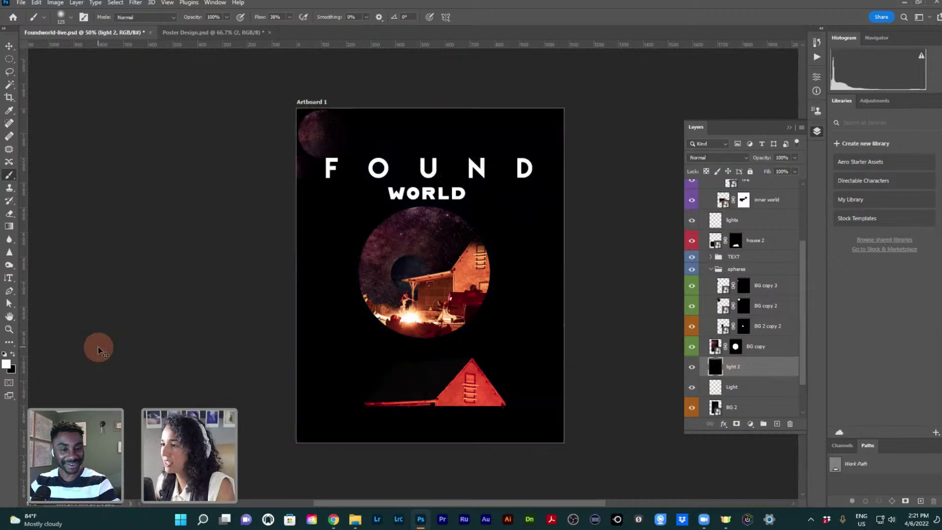
{"action": "key", "text": "ctrl+z"}
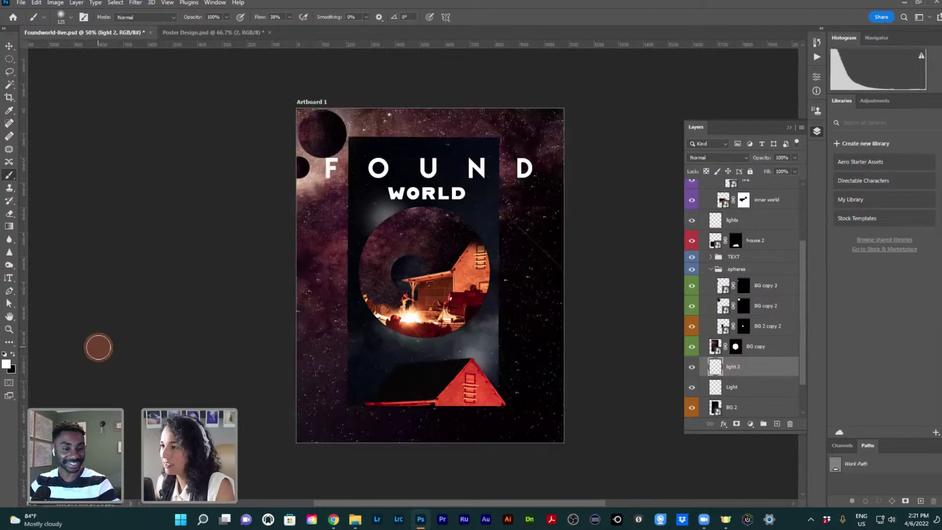
{"action": "key", "text": "ctrl+BackSpace"}
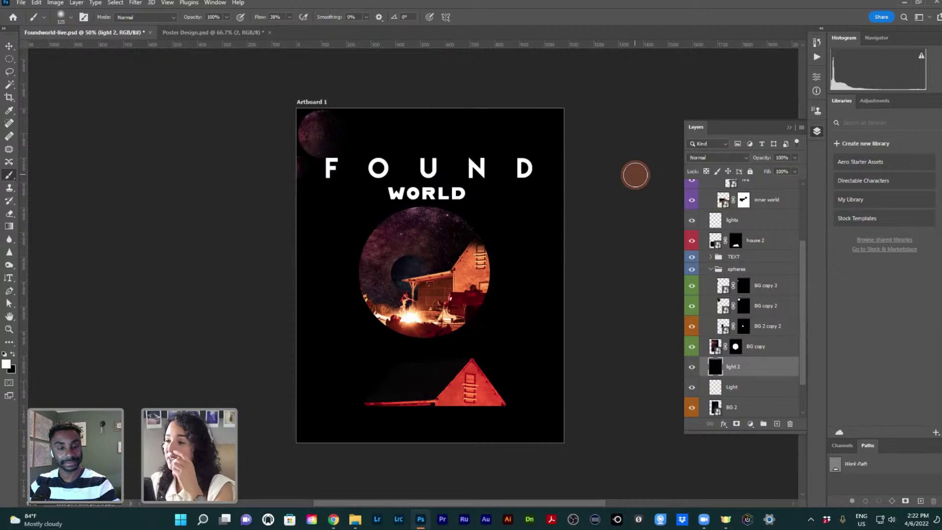
Compare the Lens Flare filter's lens types and render a Movie Prime flare on the light 2 layer
{"action": "left_click", "coordinate": [235, 3]}
{"action": "mouse_move", "coordinate": [219, 3]}
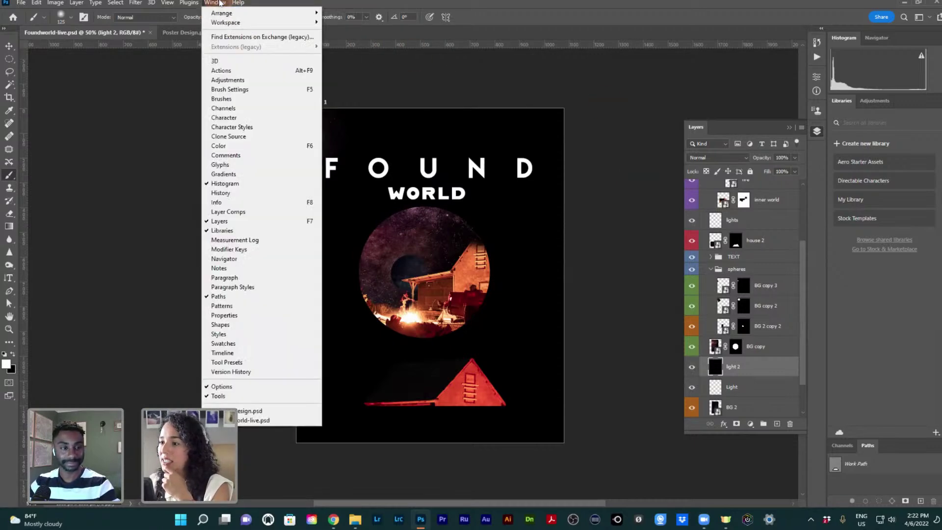
{"action": "mouse_move", "coordinate": [138, 4]}
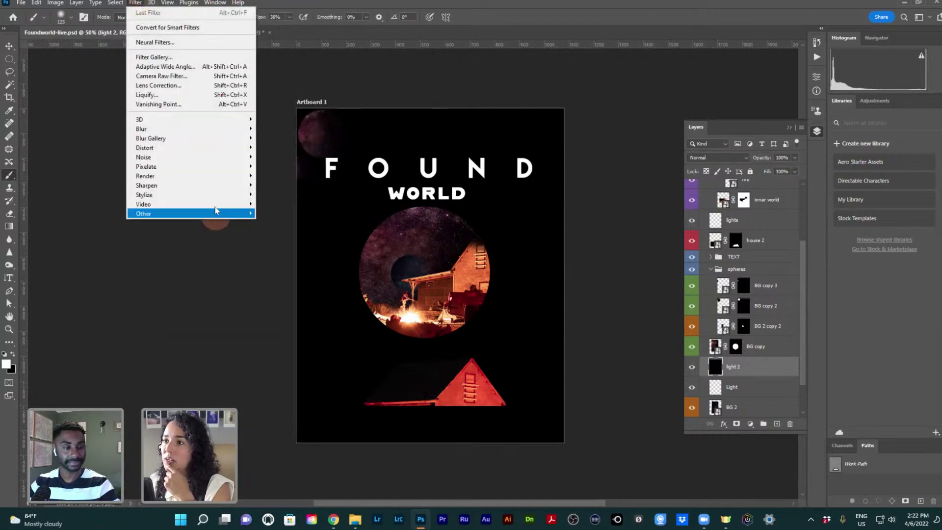
{"action": "mouse_move", "coordinate": [208, 176]}
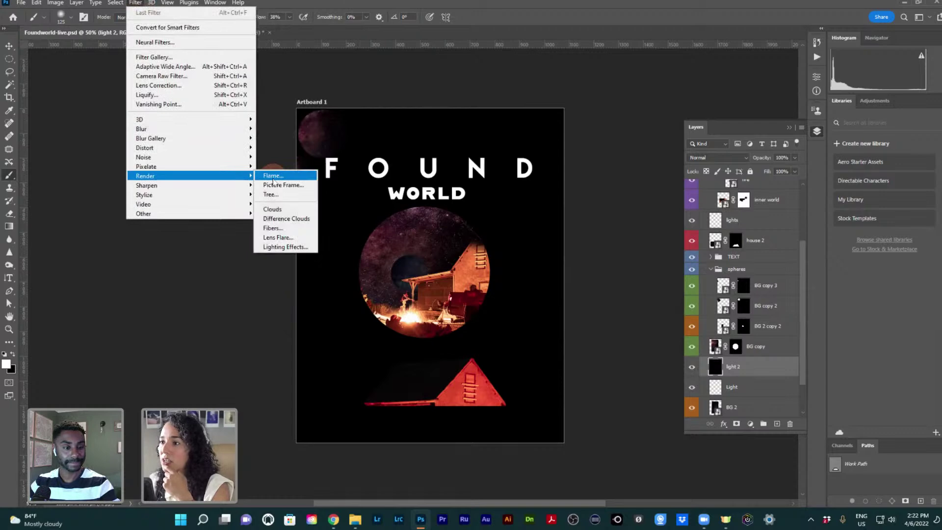
{"action": "left_click", "coordinate": [290, 238]}
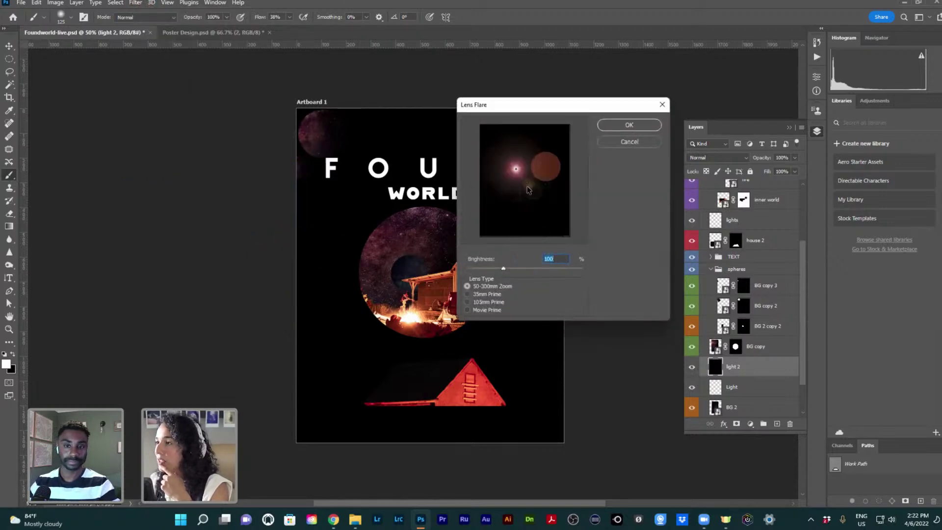
{"action": "left_click", "coordinate": [468, 299]}
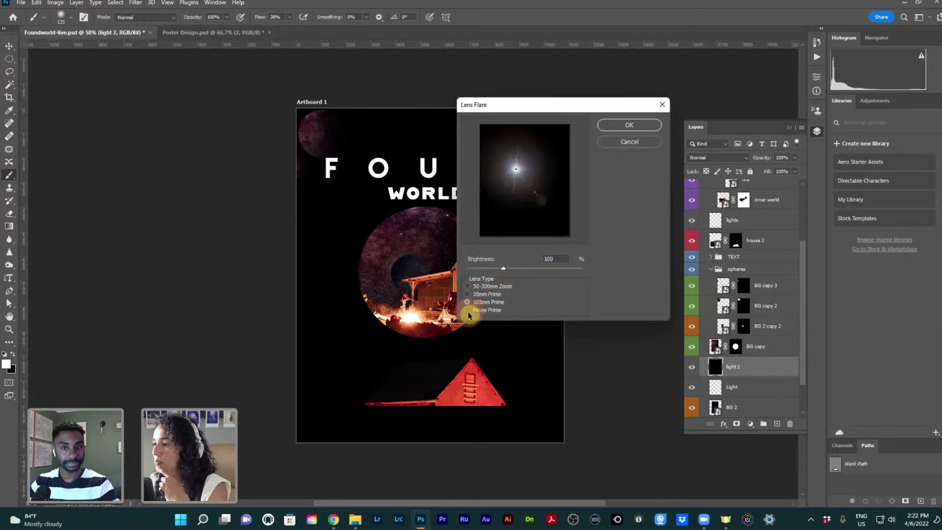
{"action": "left_click", "coordinate": [467, 310]}
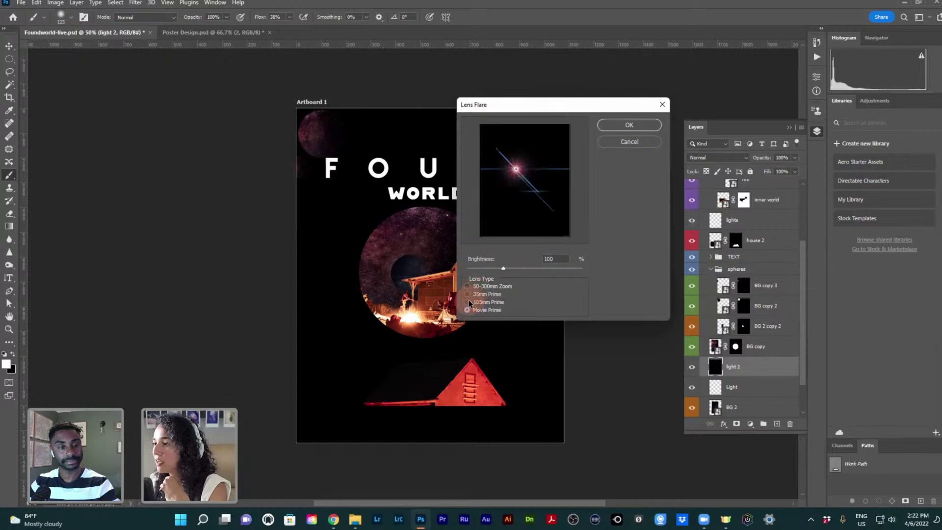
{"action": "left_click", "coordinate": [468, 301]}
{"action": "left_click", "coordinate": [467, 294]}
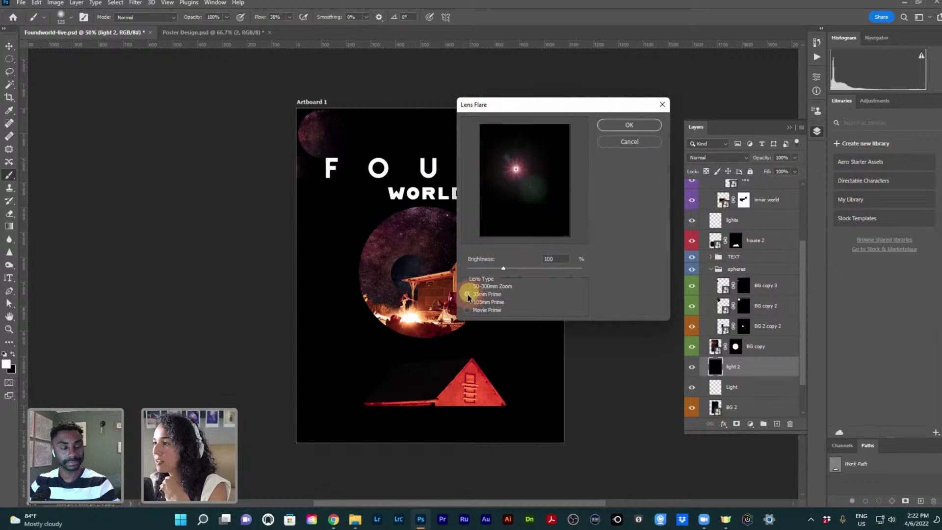
{"action": "left_click", "coordinate": [468, 287]}
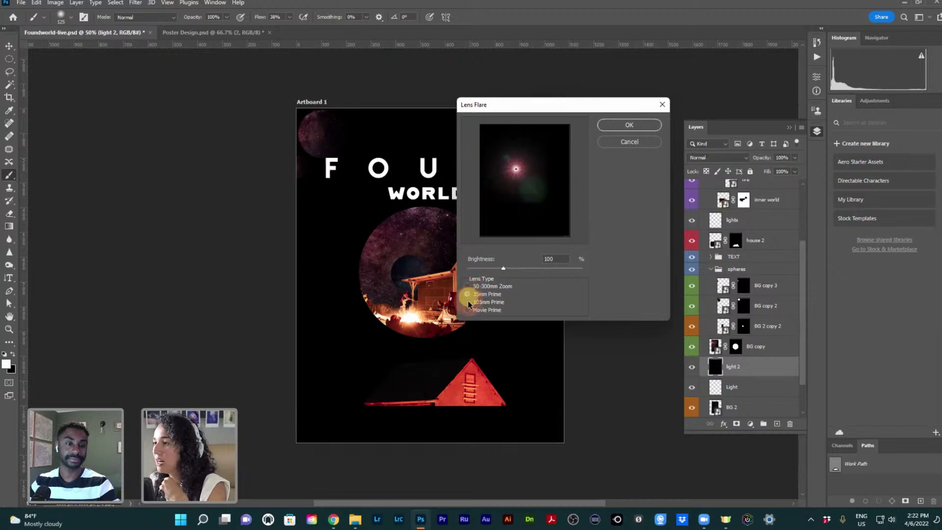
{"action": "left_click", "coordinate": [468, 303]}
{"action": "left_click", "coordinate": [468, 310]}
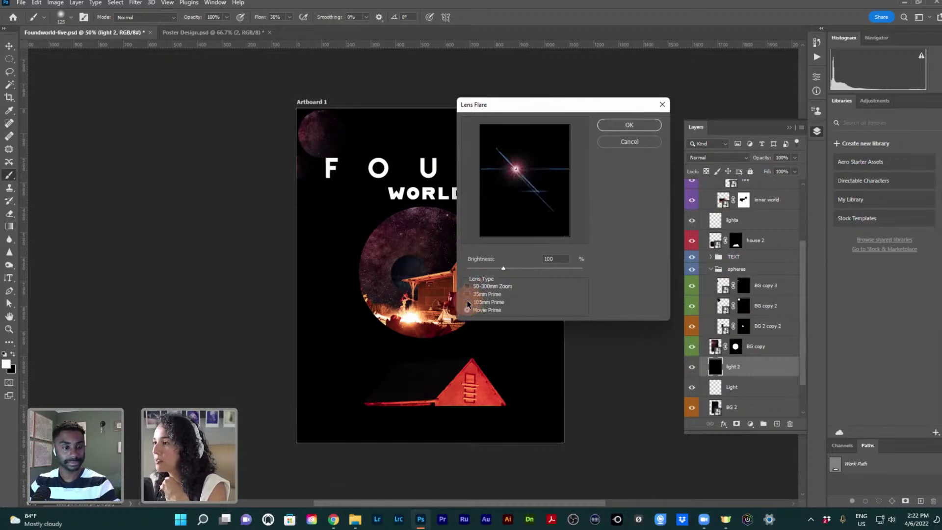
{"action": "left_click", "coordinate": [611, 125]}
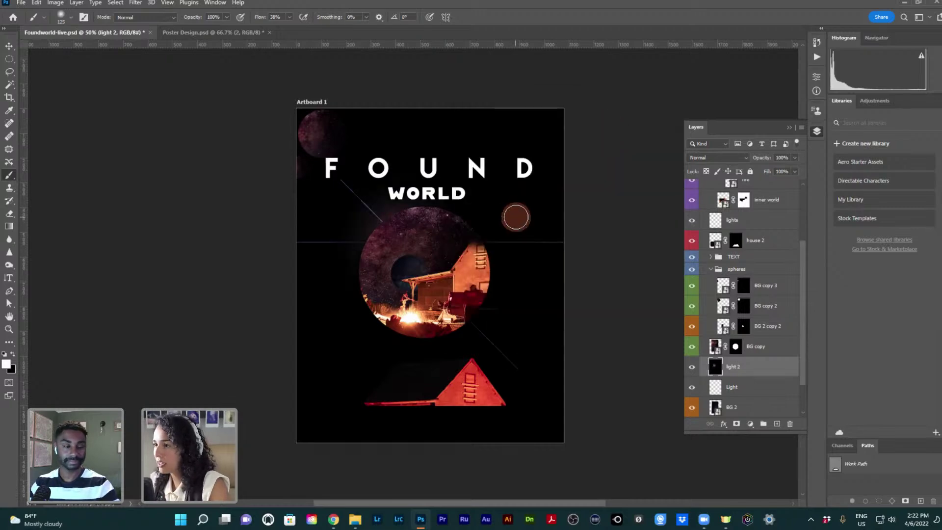
Move the flare up to the top edge of the dark central panel and set the light 2 layer's blend mode to Screen
{"action": "key", "text": "v"}
{"action": "left_click_drag", "start_coordinate": [515, 217], "coordinate": [528, 243]}
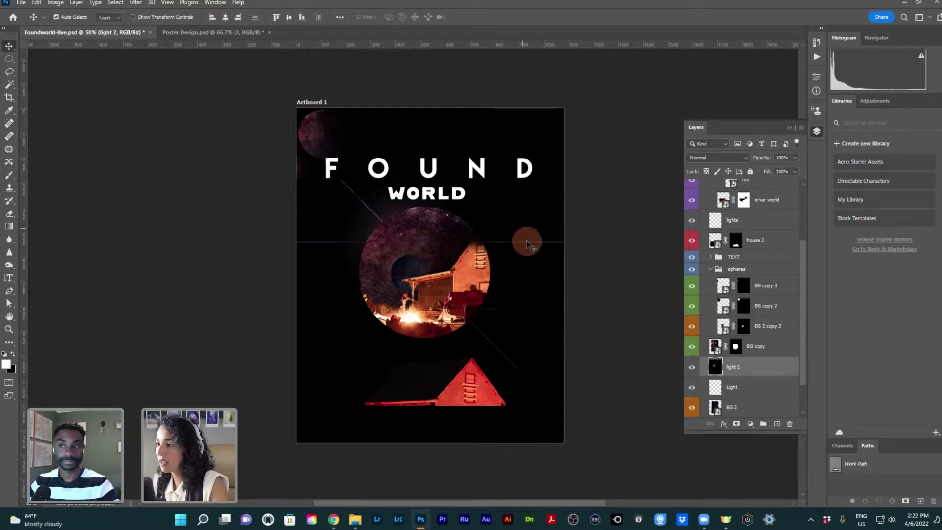
{"action": "left_click_drag", "start_coordinate": [494, 195], "coordinate": [561, 147]}
{"action": "left_click", "coordinate": [716, 157]}
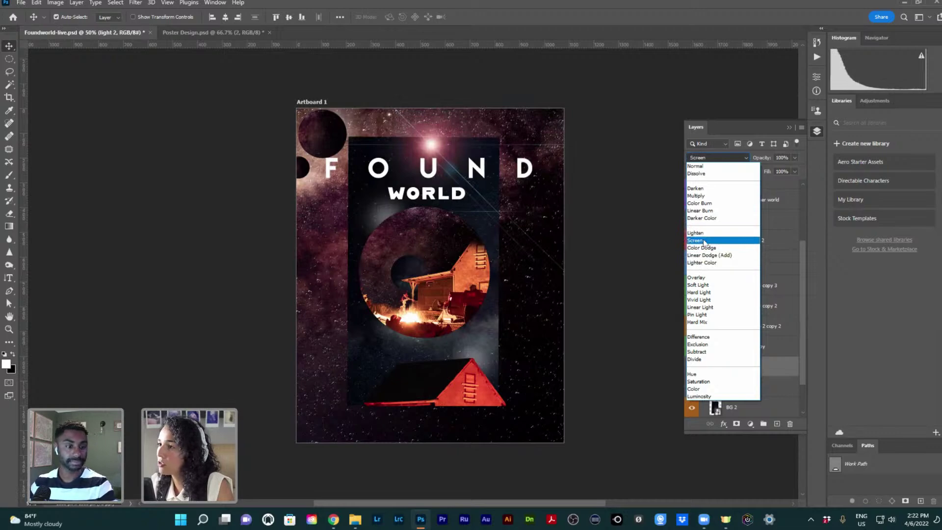
{"action": "left_click", "coordinate": [704, 241]}
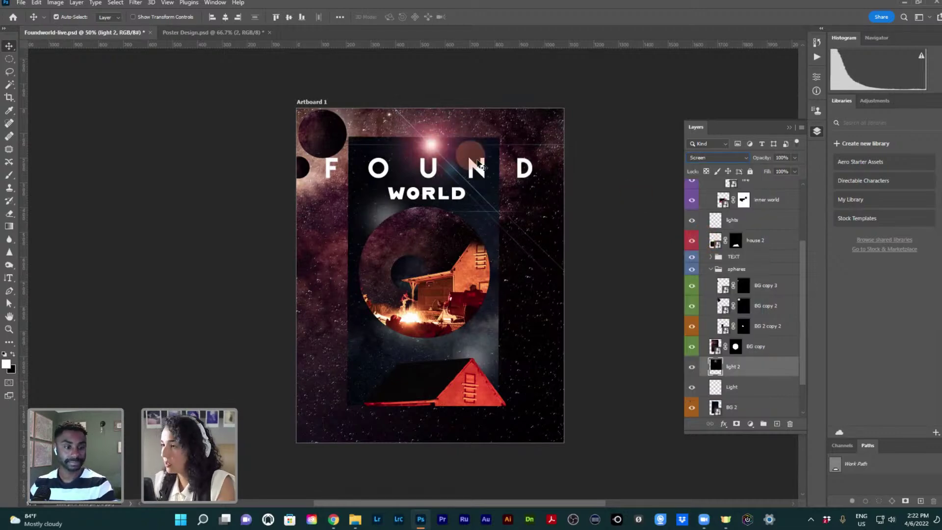
Send the light 2 layer two levels down the stack, directly below BG 2
{"action": "left_click_drag", "start_coordinate": [478, 165], "coordinate": [483, 170]}
{"action": "key", "text": "ctrl+bracketleft"}
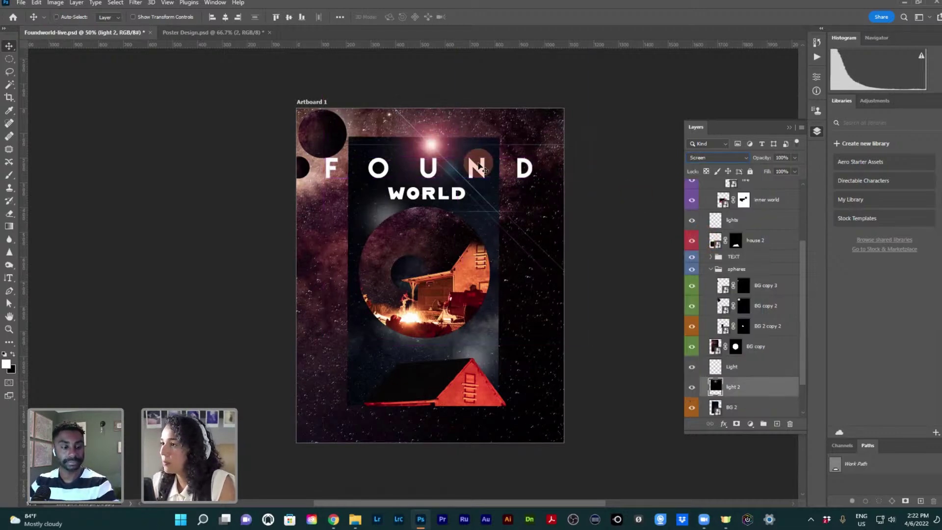
{"action": "key", "text": "ctrl+bracketleft"}
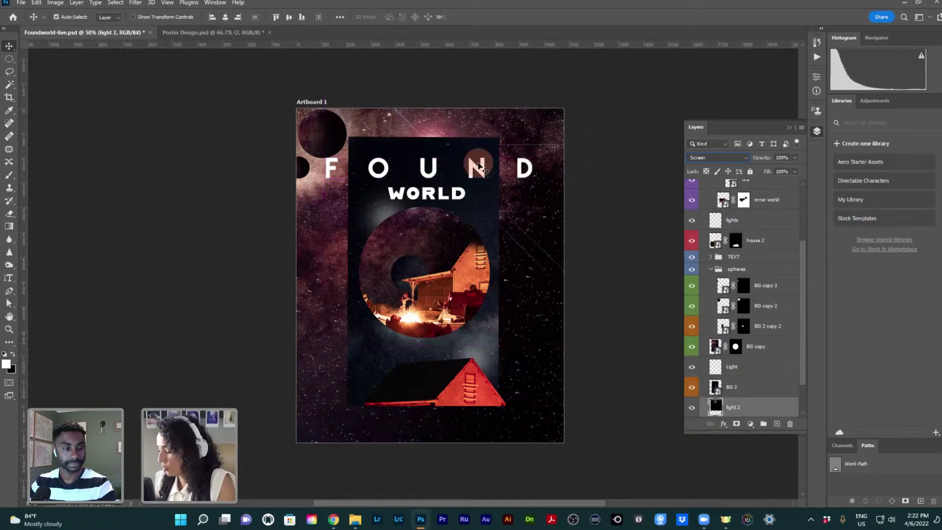
Try the Color Dodge and Lighten blend modes on the light 2 layer and return it to Screen
{"action": "key", "text": "shift+plus"}
{"action": "key", "text": "shift+plus"}
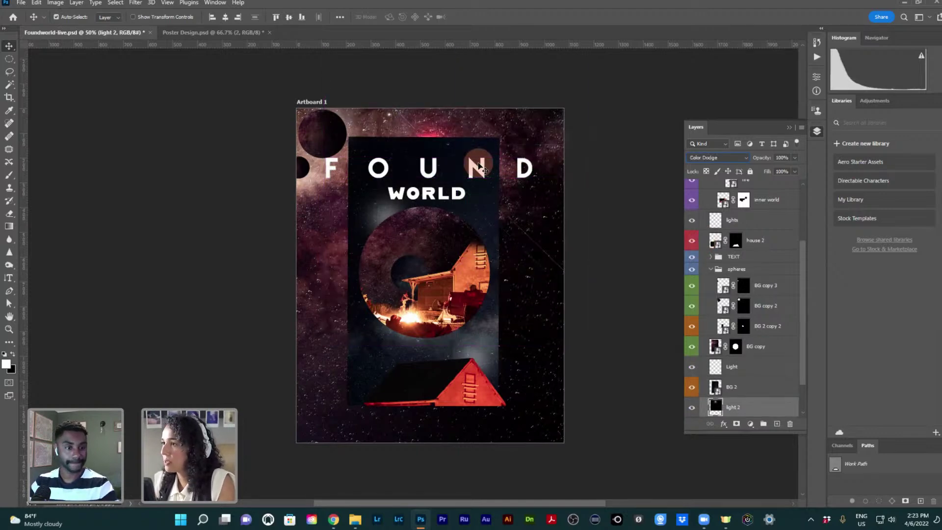
{"action": "left_click", "coordinate": [728, 158]}
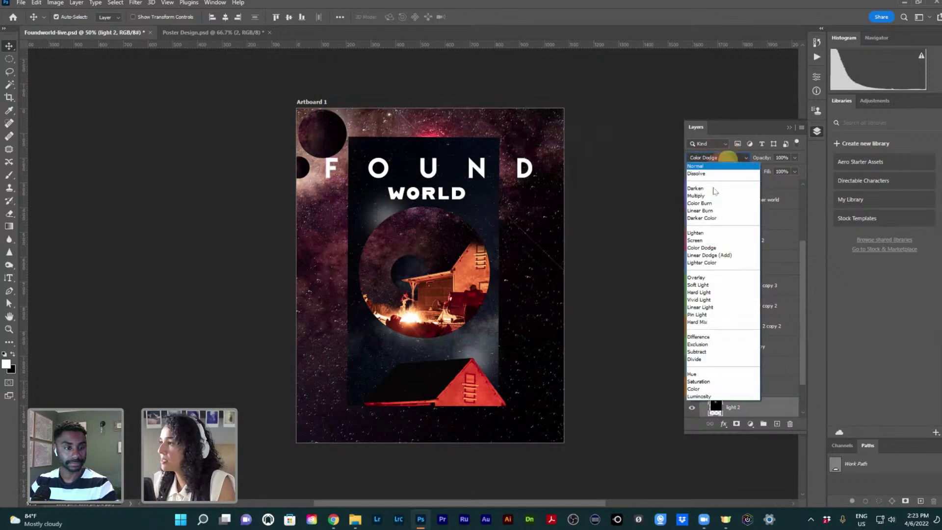
{"action": "left_click", "coordinate": [704, 236]}
{"action": "left_click", "coordinate": [718, 158]}
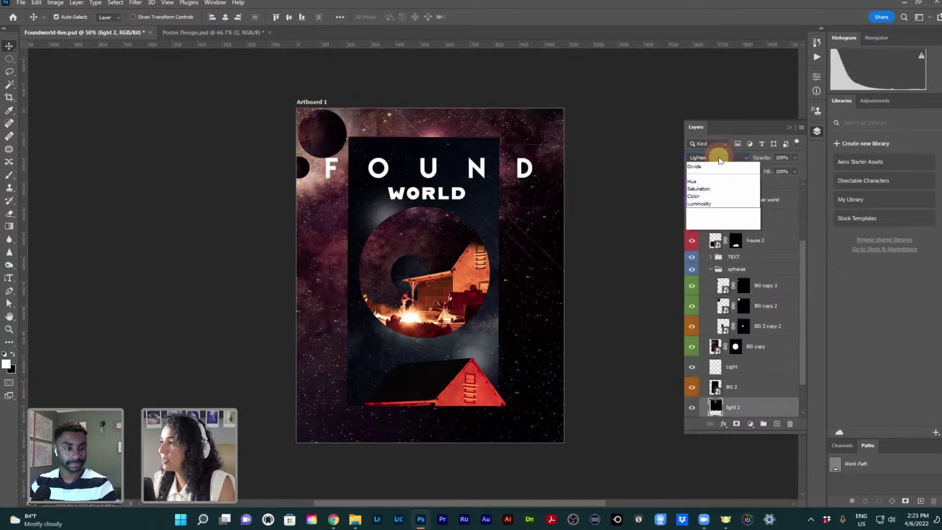
{"action": "left_click", "coordinate": [706, 166]}
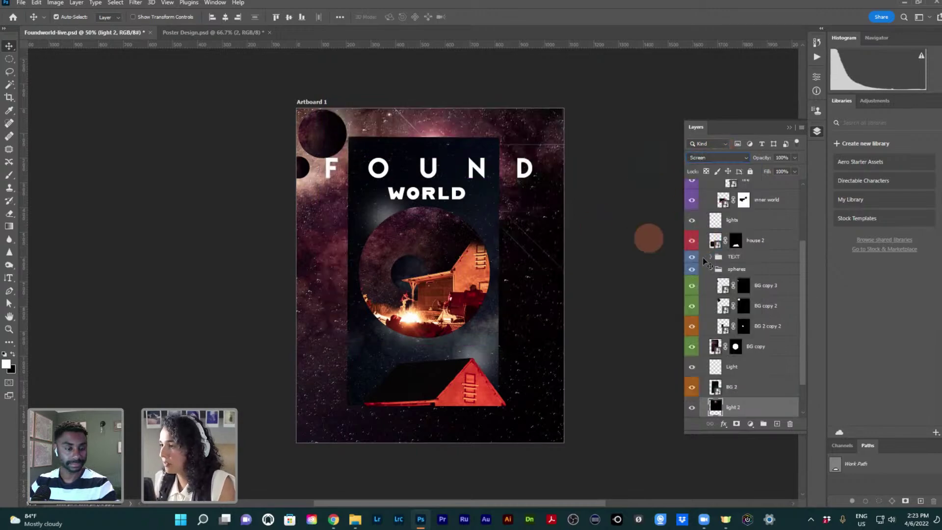
Raise the light 2 layer two levels in the stack, directly above the Light layer
{"action": "left_click", "coordinate": [754, 407]}
{"action": "left_click_drag", "start_coordinate": [754, 407], "coordinate": [475, 180]}
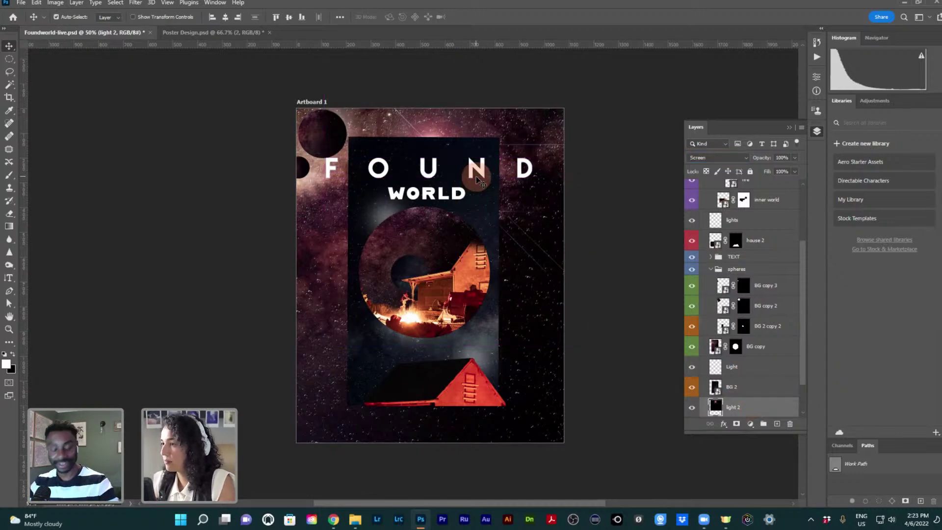
{"action": "key", "text": "ctrl+bracketright"}
{"action": "key", "text": "ctrl+bracketright"}
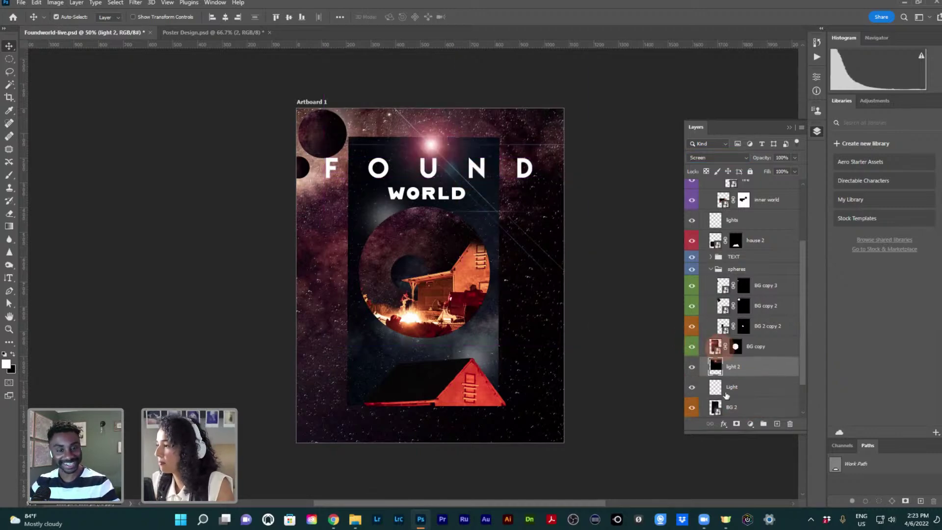
Add a layer mask to light 2 and paint it black with a soft brush to fade the flare's streaks beside the title
{"action": "left_click", "coordinate": [735, 431]}
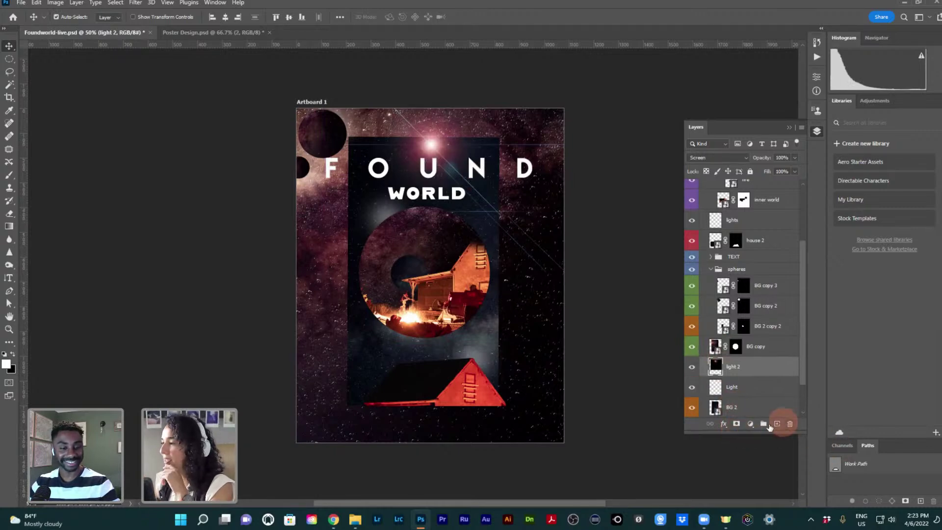
{"action": "left_click", "coordinate": [737, 424]}
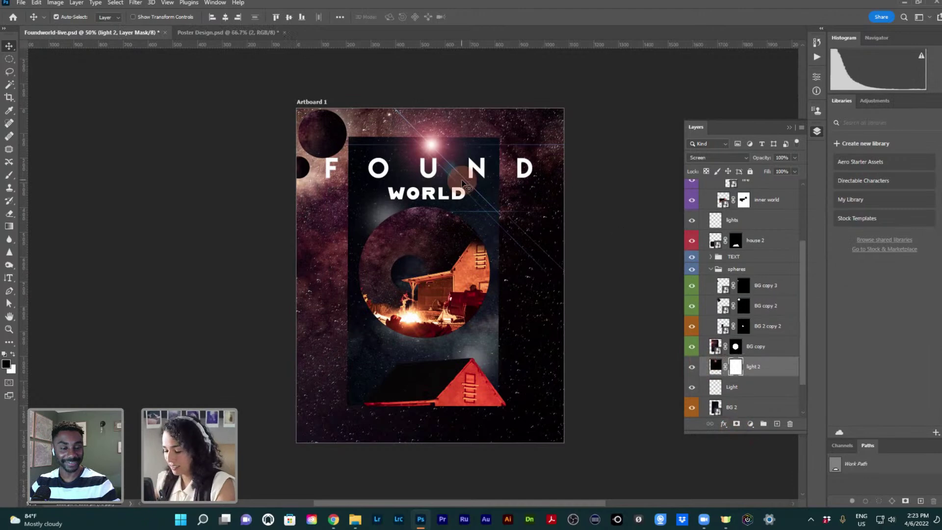
{"action": "key", "text": "b"}
{"action": "mouse_move", "coordinate": [463, 164]}
{"action": "left_mouse_down"}
{"action": "mouse_move", "coordinate": [476, 194]}
{"action": "mouse_move", "coordinate": [494, 180]}
{"action": "mouse_move", "coordinate": [464, 139]}
{"action": "mouse_move", "coordinate": [478, 144]}
{"action": "mouse_move", "coordinate": [454, 142]}
{"action": "mouse_move", "coordinate": [480, 142]}
{"action": "mouse_move", "coordinate": [470, 179]}
{"action": "mouse_move", "coordinate": [482, 207]}
{"action": "left_mouse_up"}
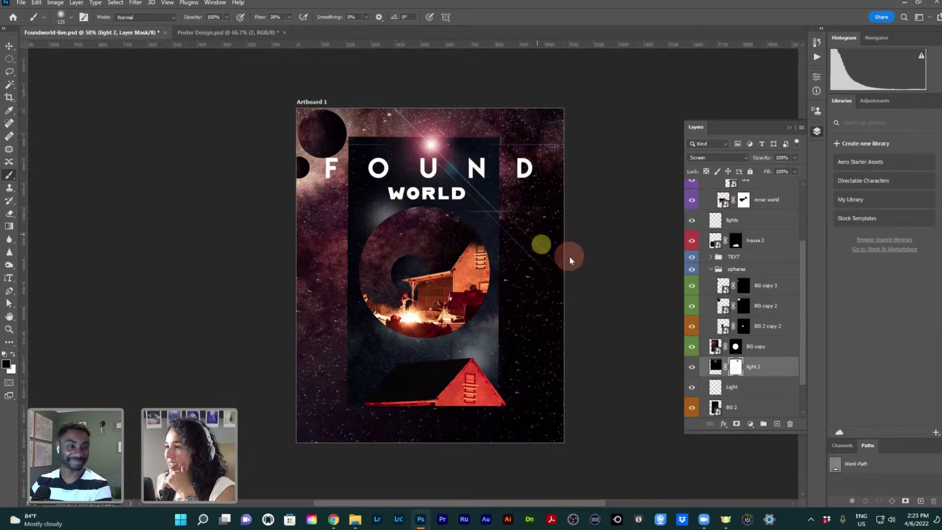
Try the flare at the dark panel's upper-left corner beside the large sphere, and undo the move
{"action": "key", "text": "v"}
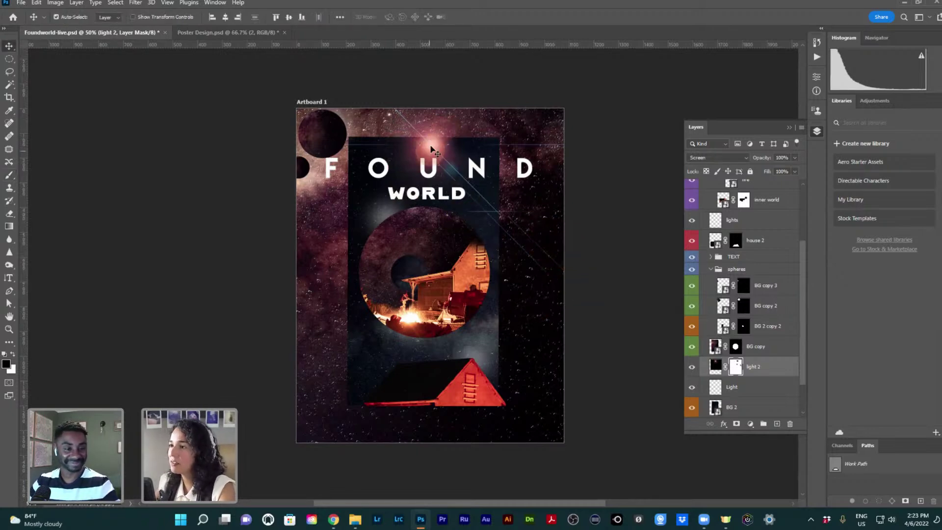
{"action": "left_click_drag", "start_coordinate": [434, 148], "coordinate": [350, 136]}
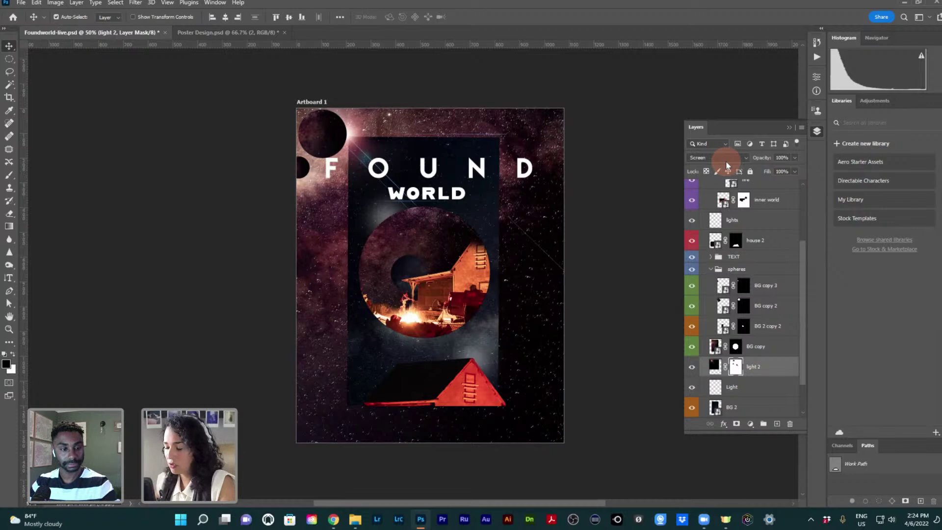
{"action": "key", "text": "ctrl+z"}
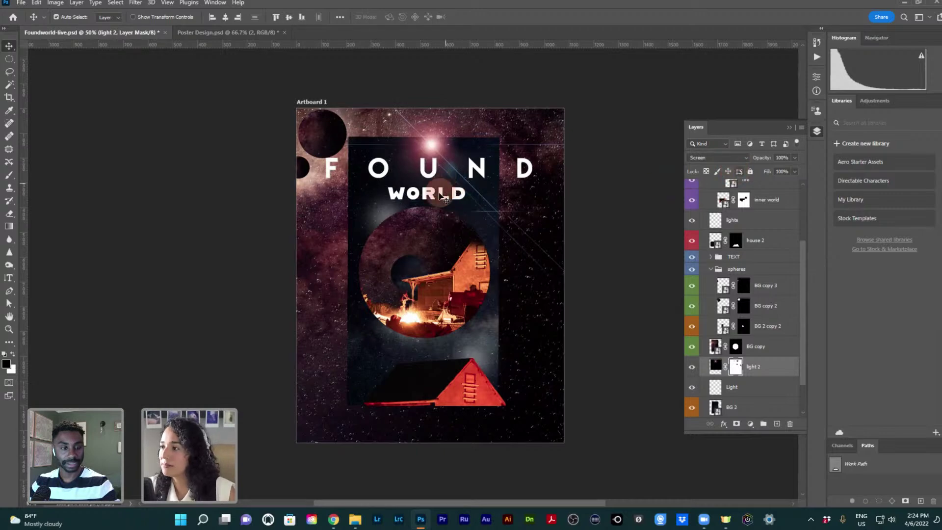
{"action": "left_click", "coordinate": [441, 196]}
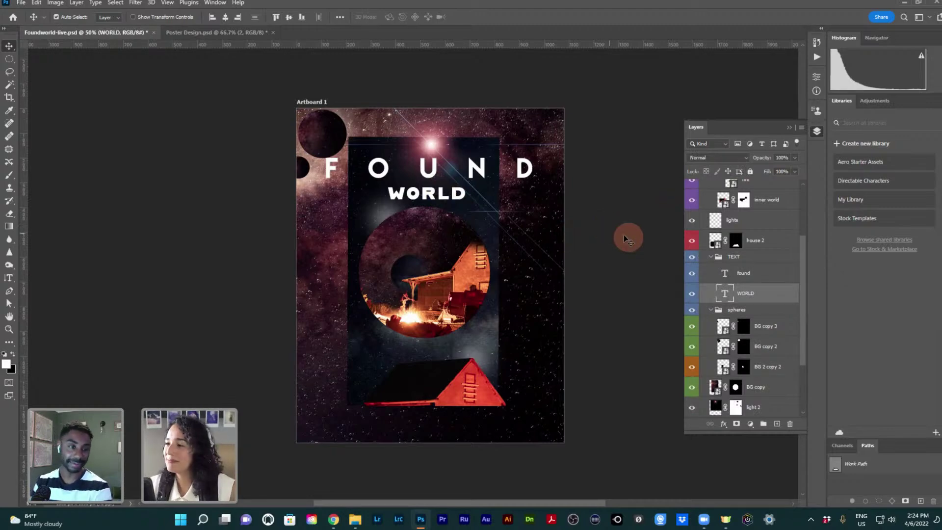
{"action": "left_click", "coordinate": [406, 273]}
{"action": "left_click", "coordinate": [632, 304]}
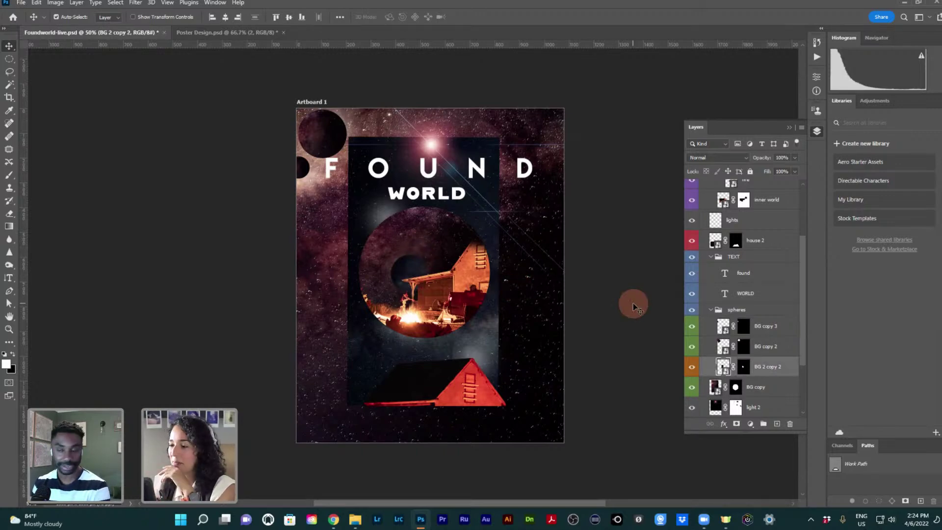
Switch to Chrome and look through the My own Universe project on Behance down to its embedded video
{"action": "left_click", "coordinate": [336, 520]}
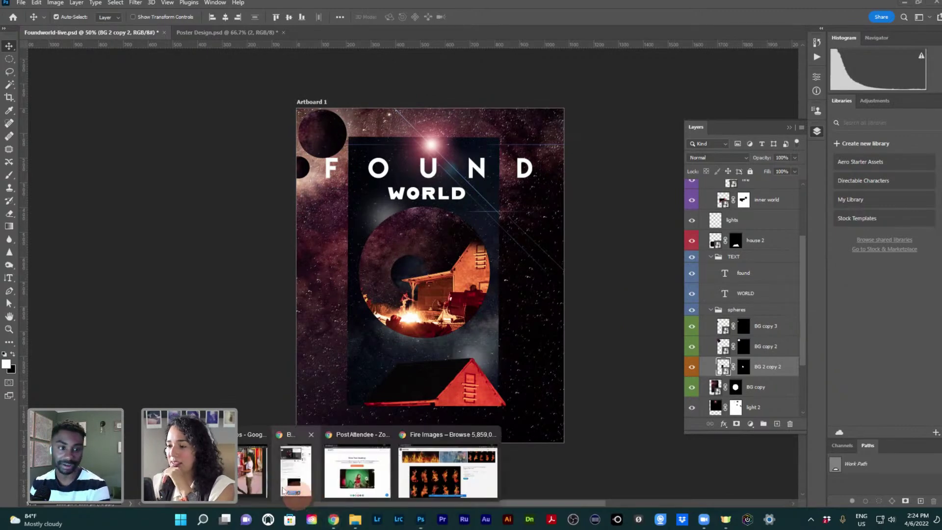
{"action": "left_click", "coordinate": [255, 478]}
{"action": "left_click", "coordinate": [189, 5]}
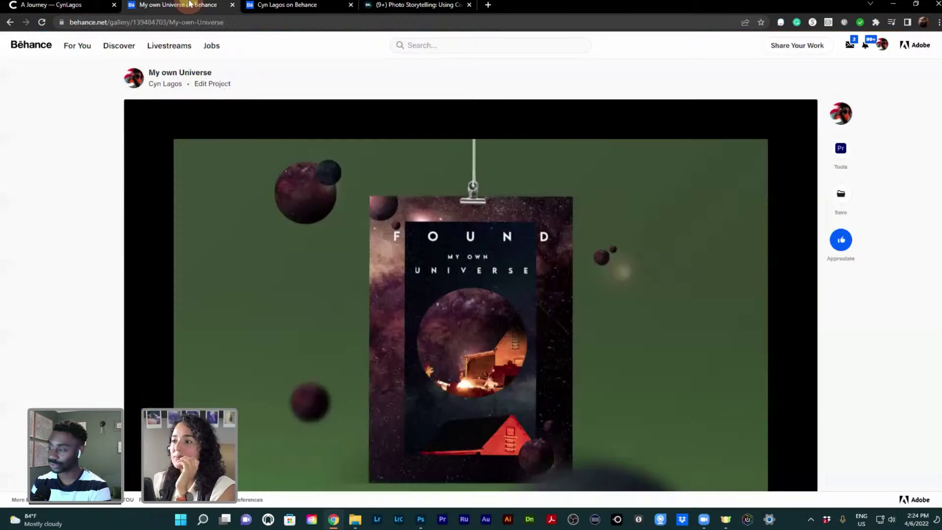
{"action": "scroll", "coordinate": [389, 167], "scroll_direction": "down", "scroll_amount": 9}
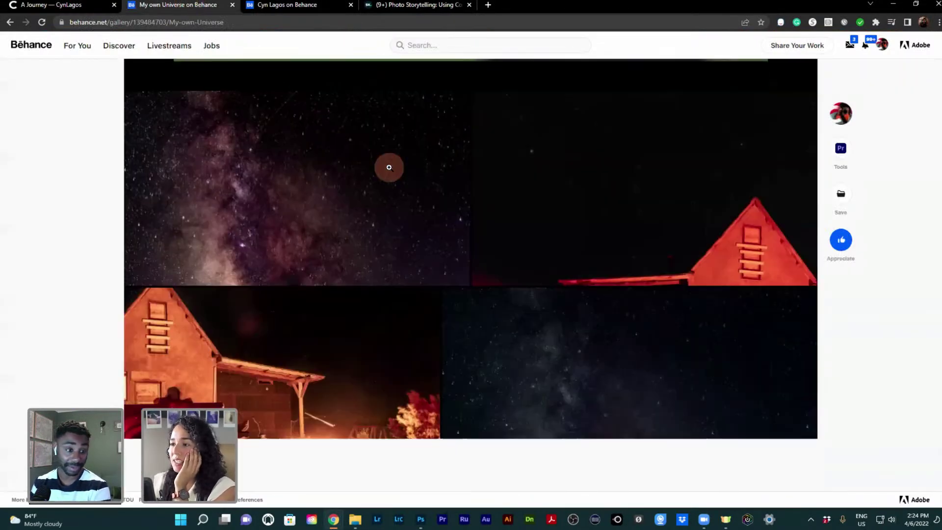
{"action": "scroll", "coordinate": [389, 167], "scroll_direction": "down", "scroll_amount": 15}
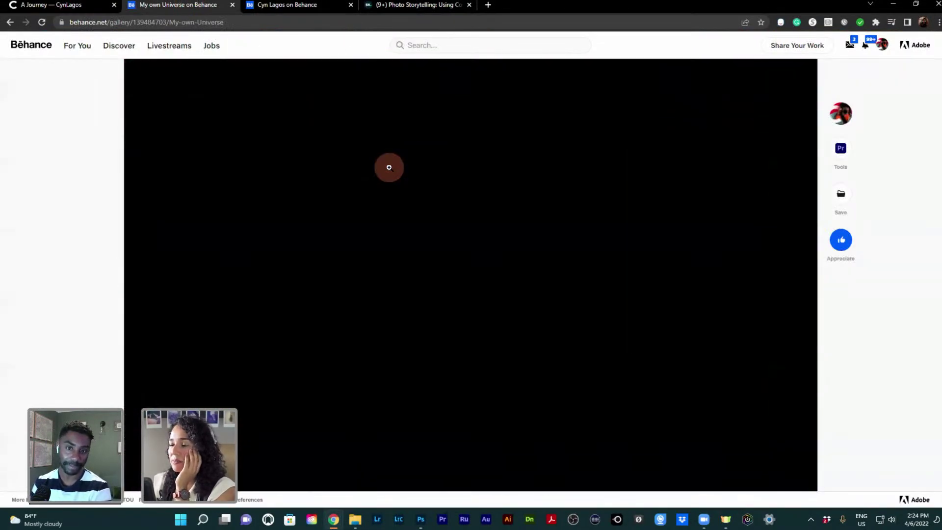
{"action": "scroll", "coordinate": [389, 167], "scroll_direction": "up", "scroll_amount": 5}
{"action": "scroll", "coordinate": [389, 167], "scroll_direction": "down", "scroll_amount": 5}
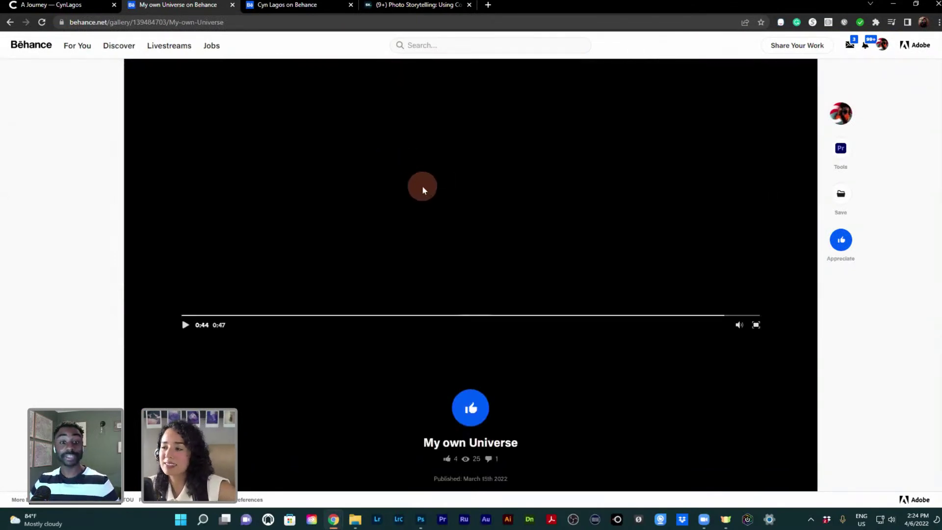
{"action": "scroll", "coordinate": [251, 406], "scroll_direction": "down", "scroll_amount": 2}
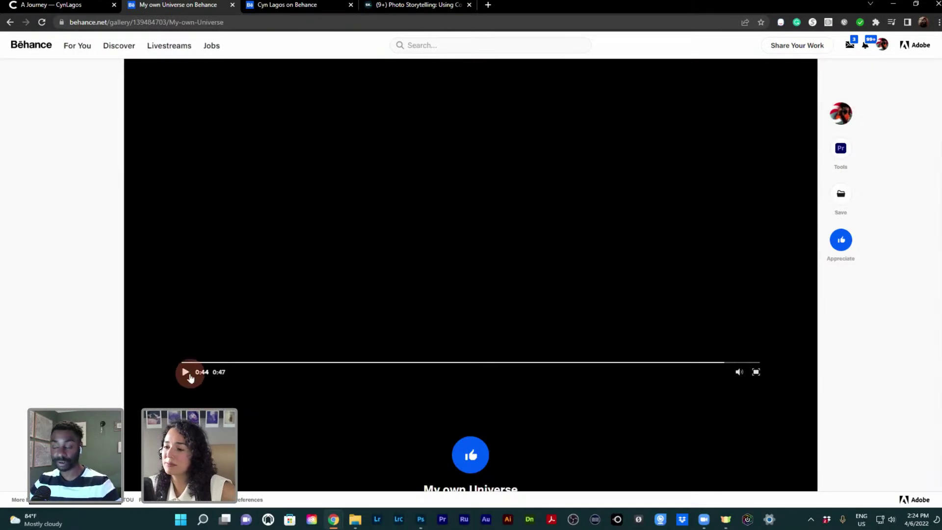
Play the project's video with the page zoomed out two levels and the browser in full screen
{"action": "left_click", "coordinate": [186, 372]}
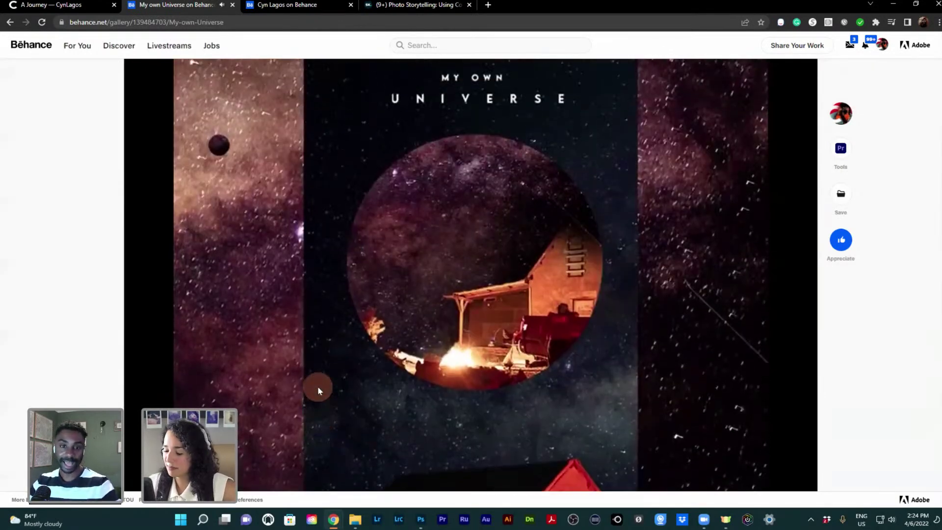
{"action": "key", "text": "ctrl+minus"}
{"action": "key", "text": "ctrl+minus"}
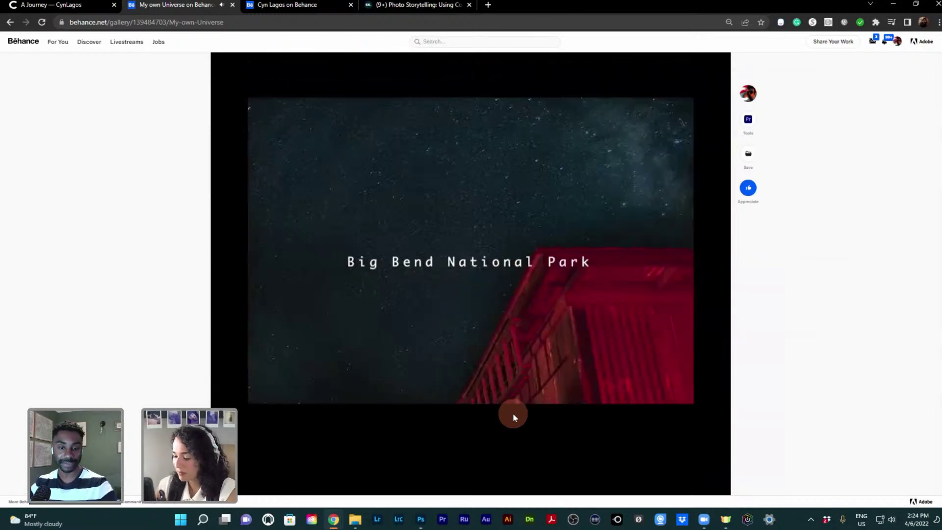
{"action": "key", "text": "F11"}
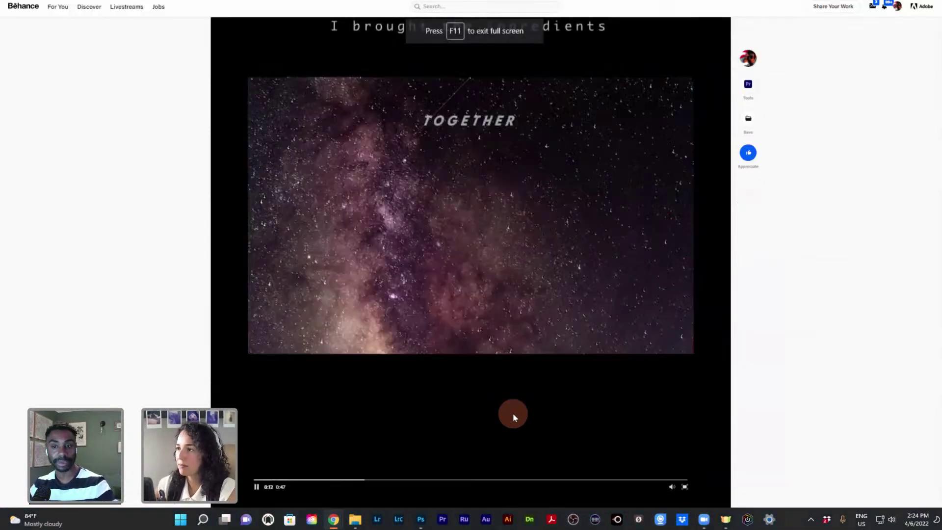